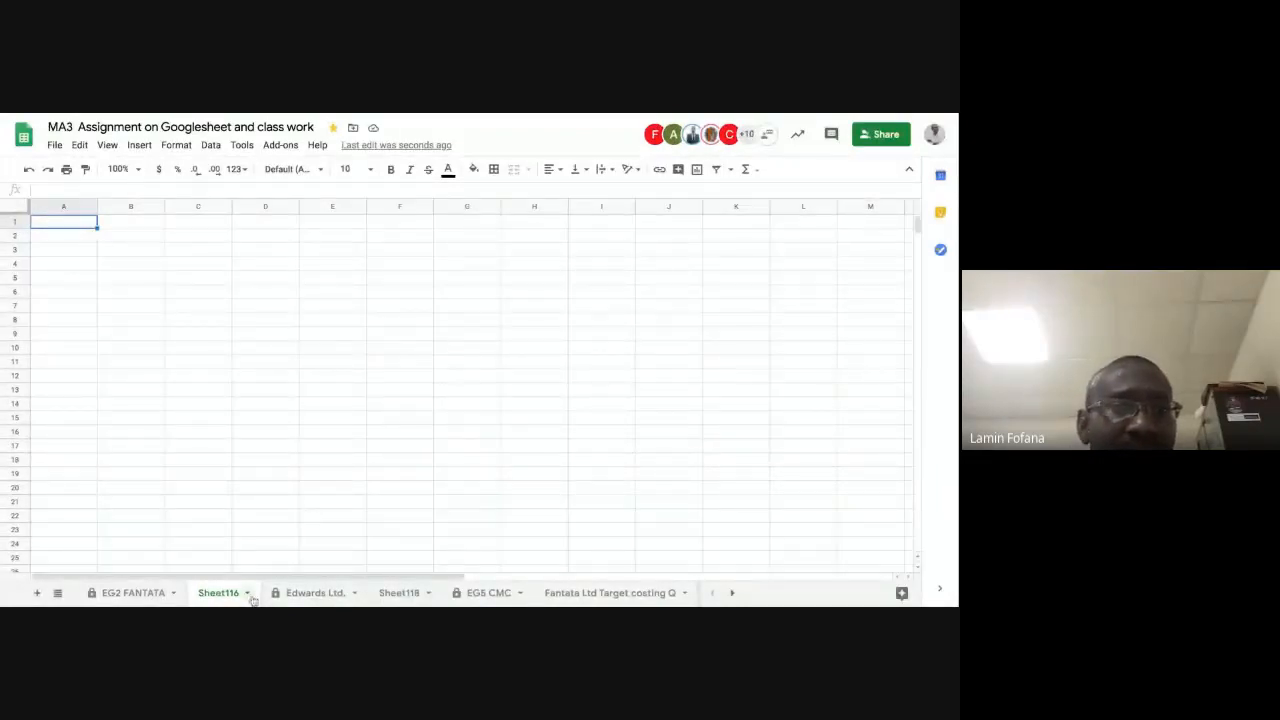
Step: Rename the blank sheet Sheet116 as "Cambs Co."
click(135, 266)
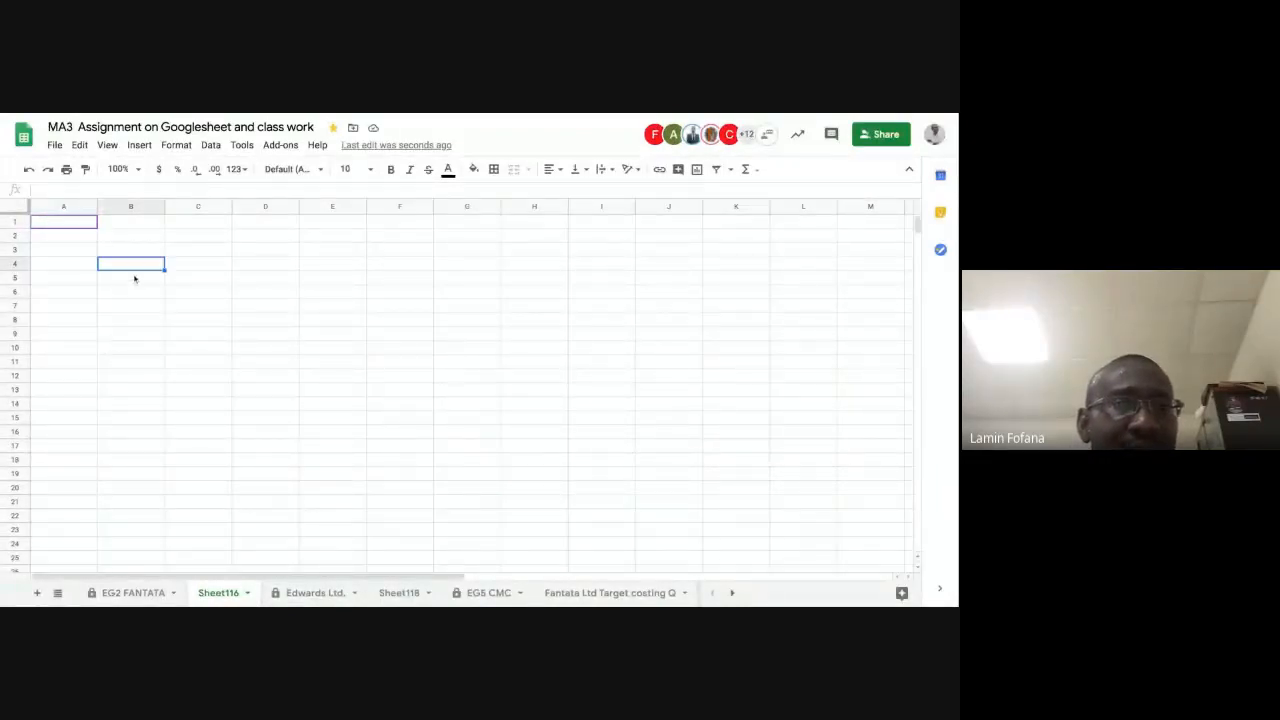
click(74, 236)
click(134, 292)
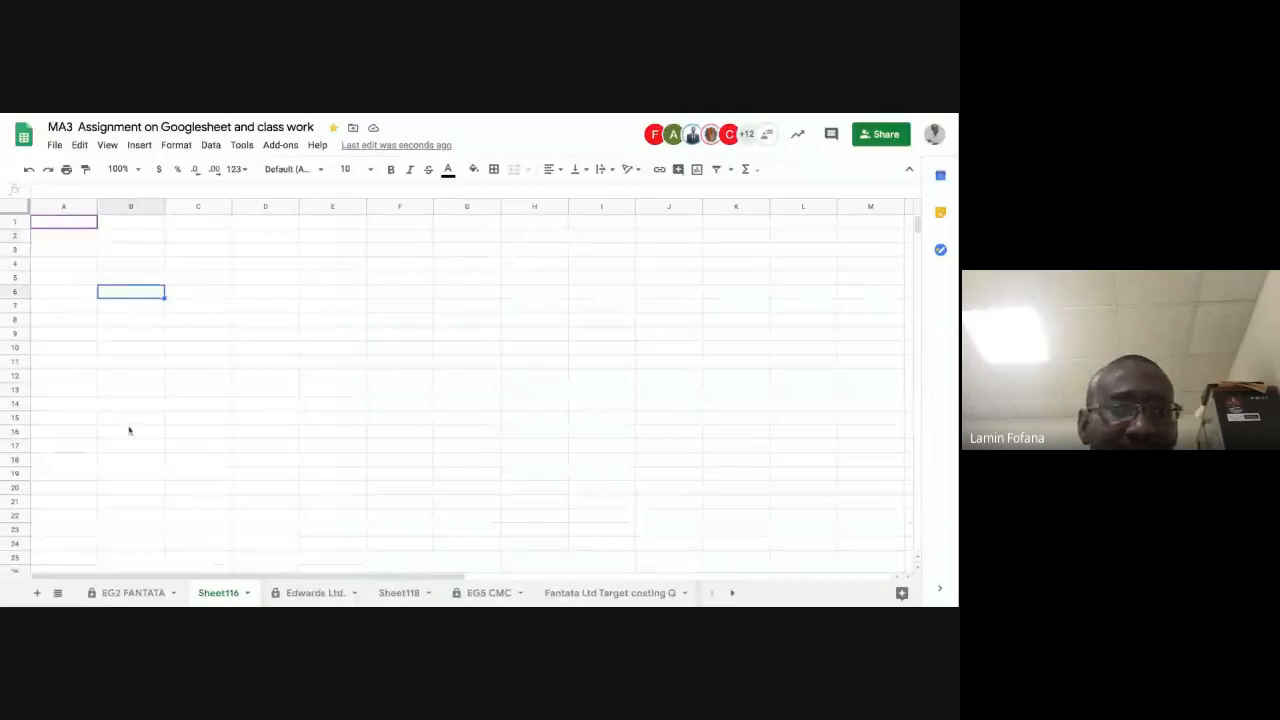
double_click(219, 593)
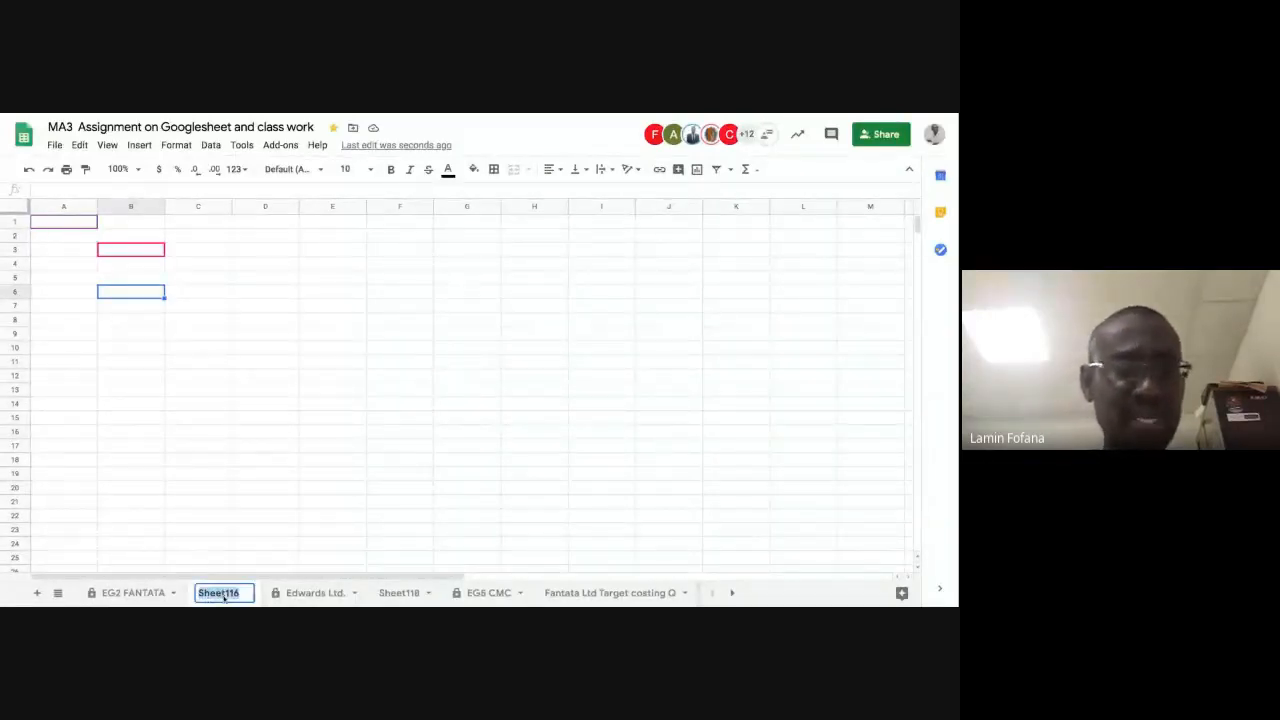
text(C)
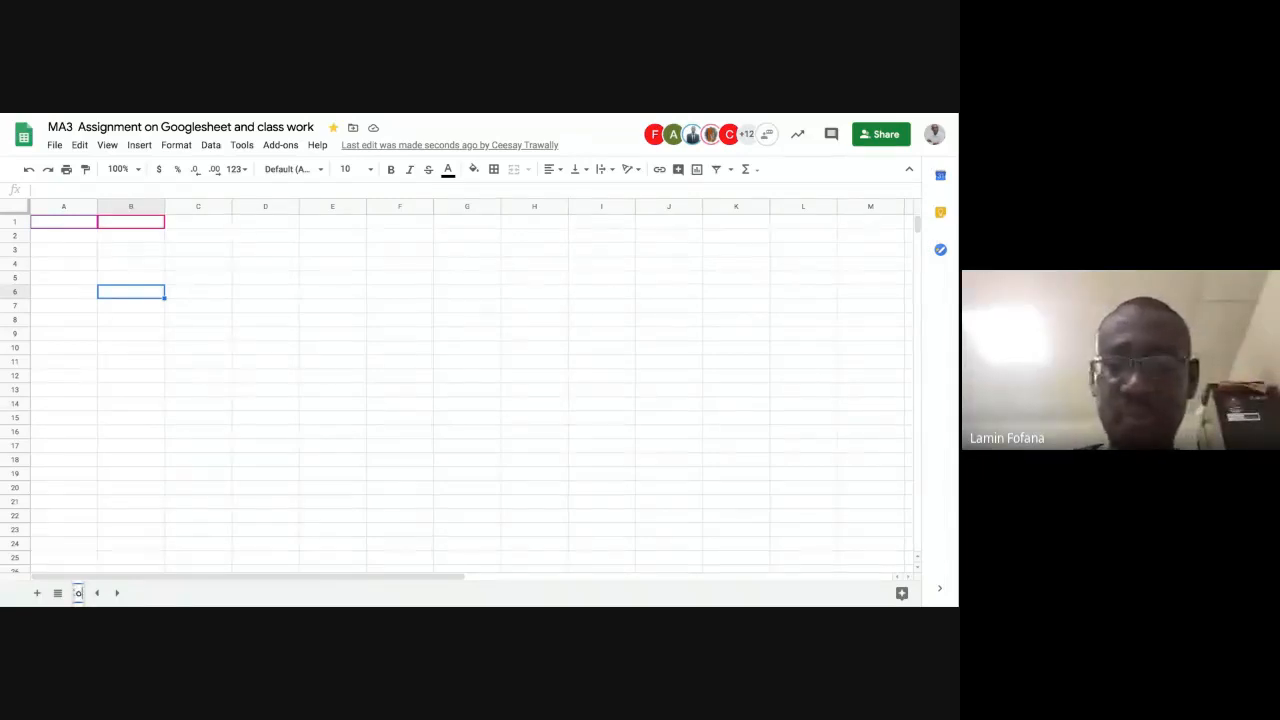
click(163, 475)
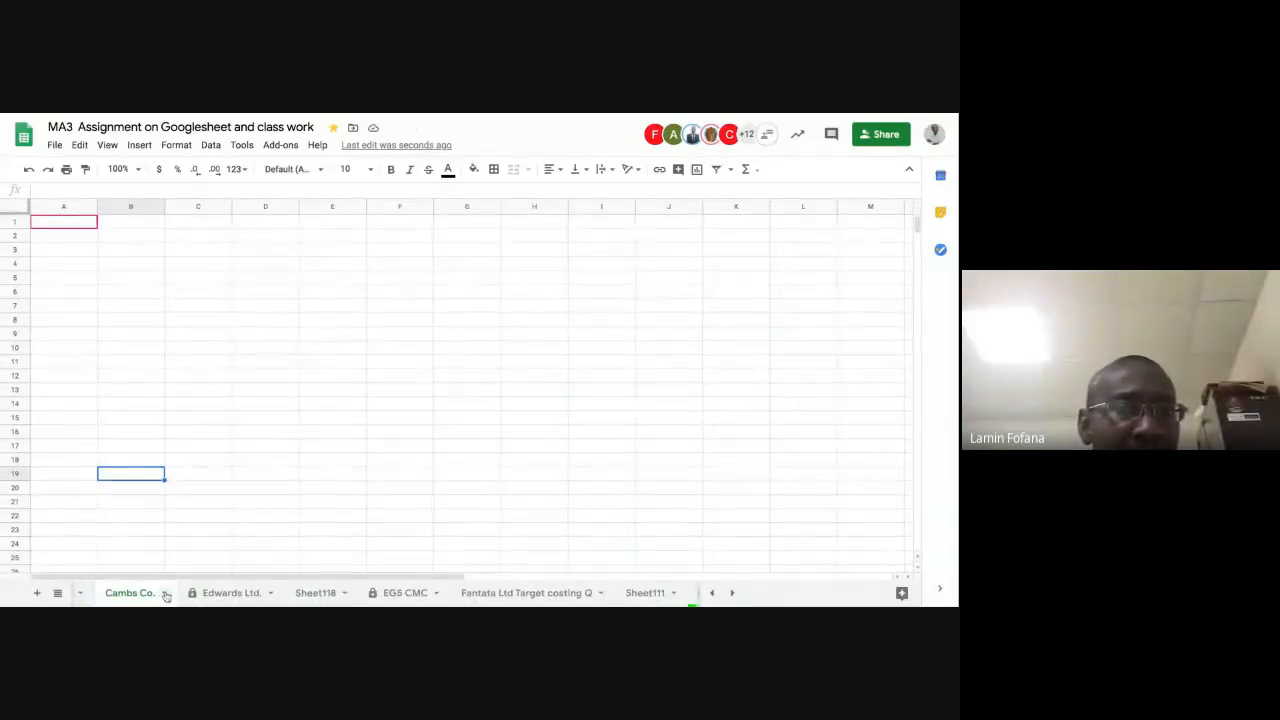
Step: Set the tab colour of the Cambs Co. sheet to bright green
click(712, 593)
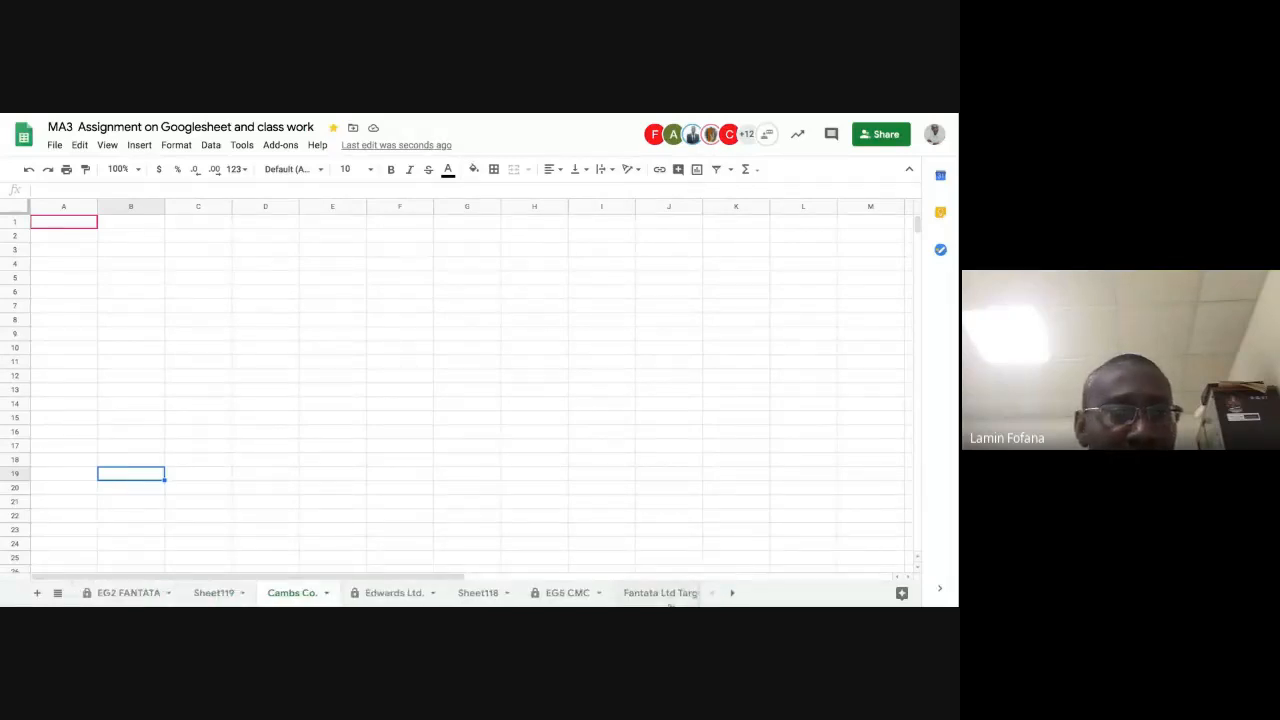
click(325, 594)
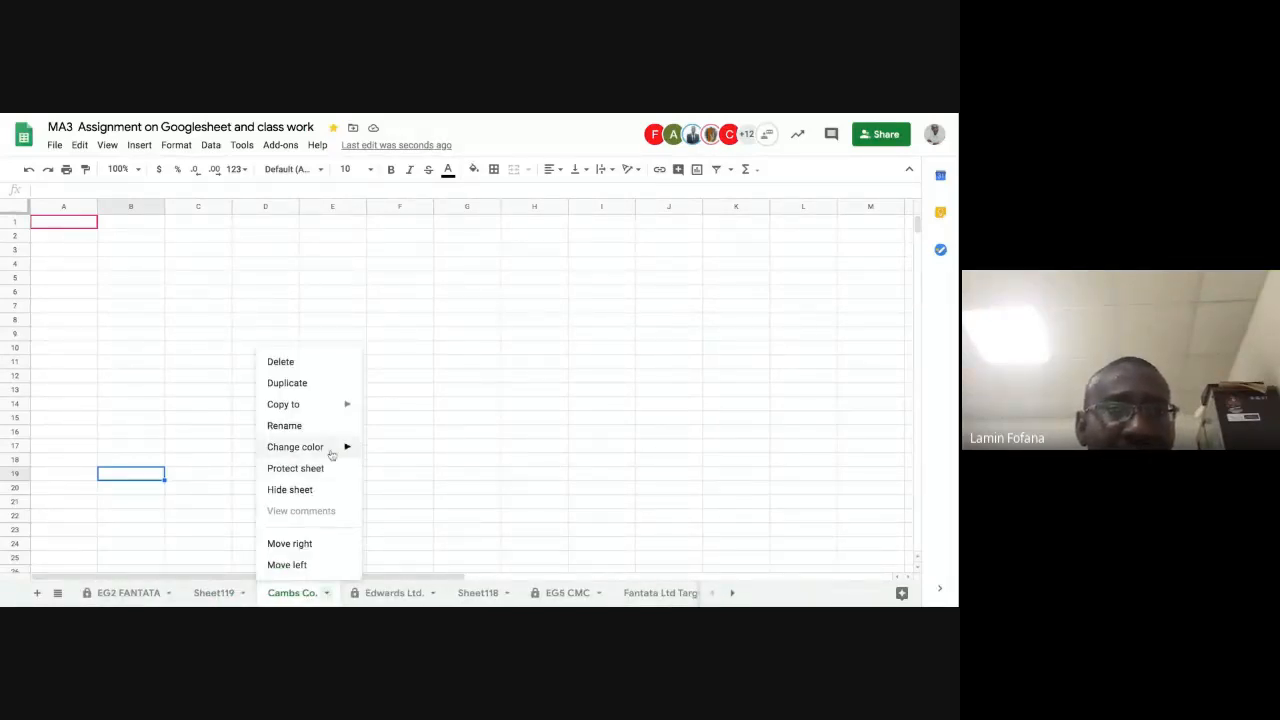
mouse_move(332, 452)
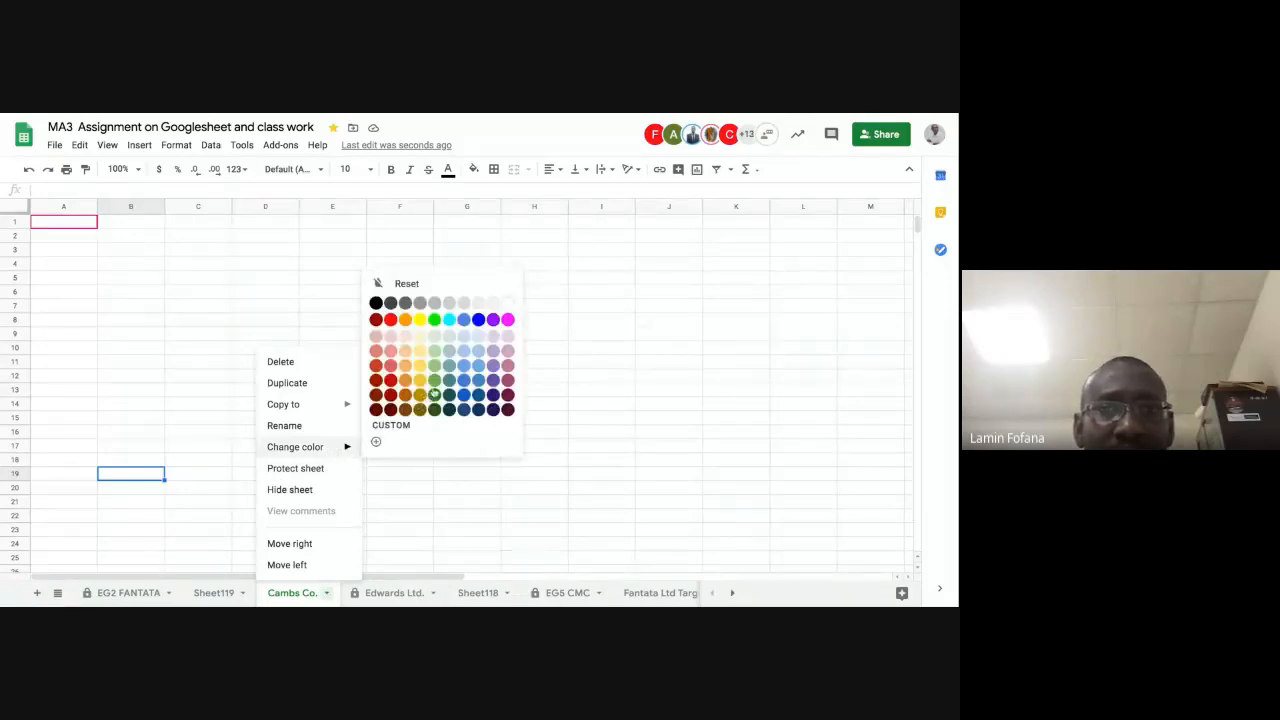
click(435, 323)
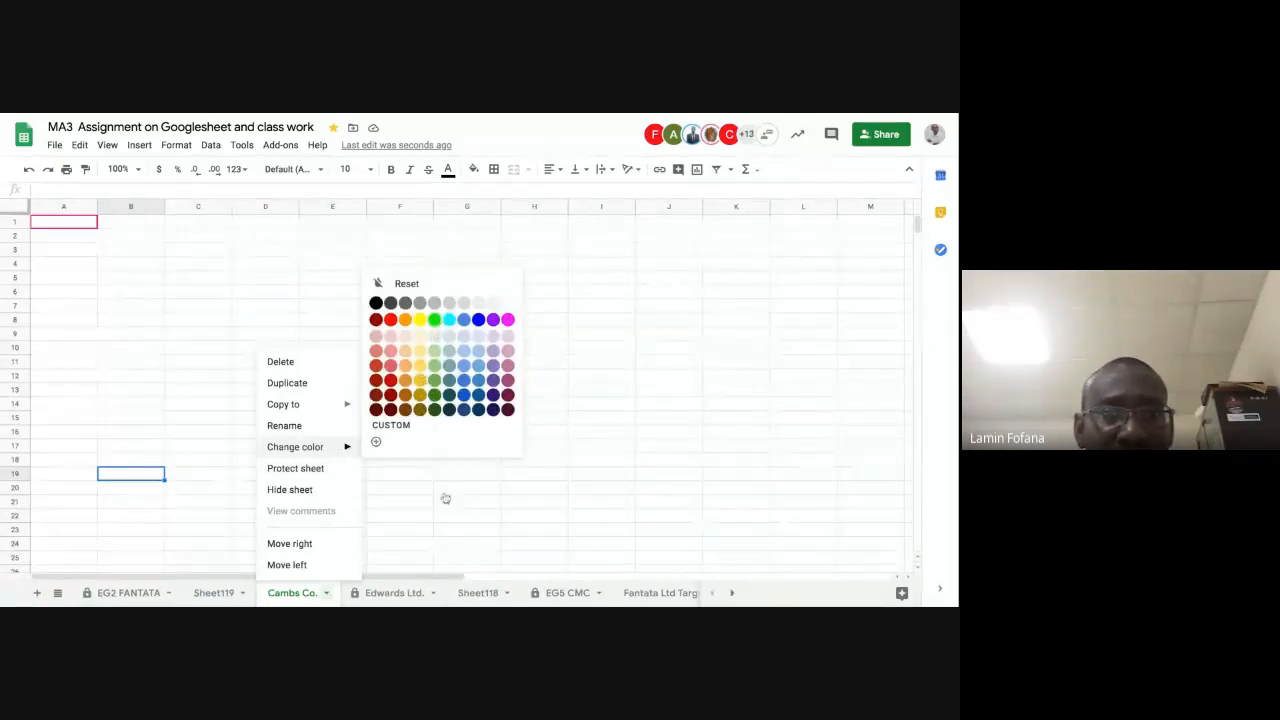
Step: Protect the Cambs Co. sheet, restricting editing permission to "Only you"
click(328, 593)
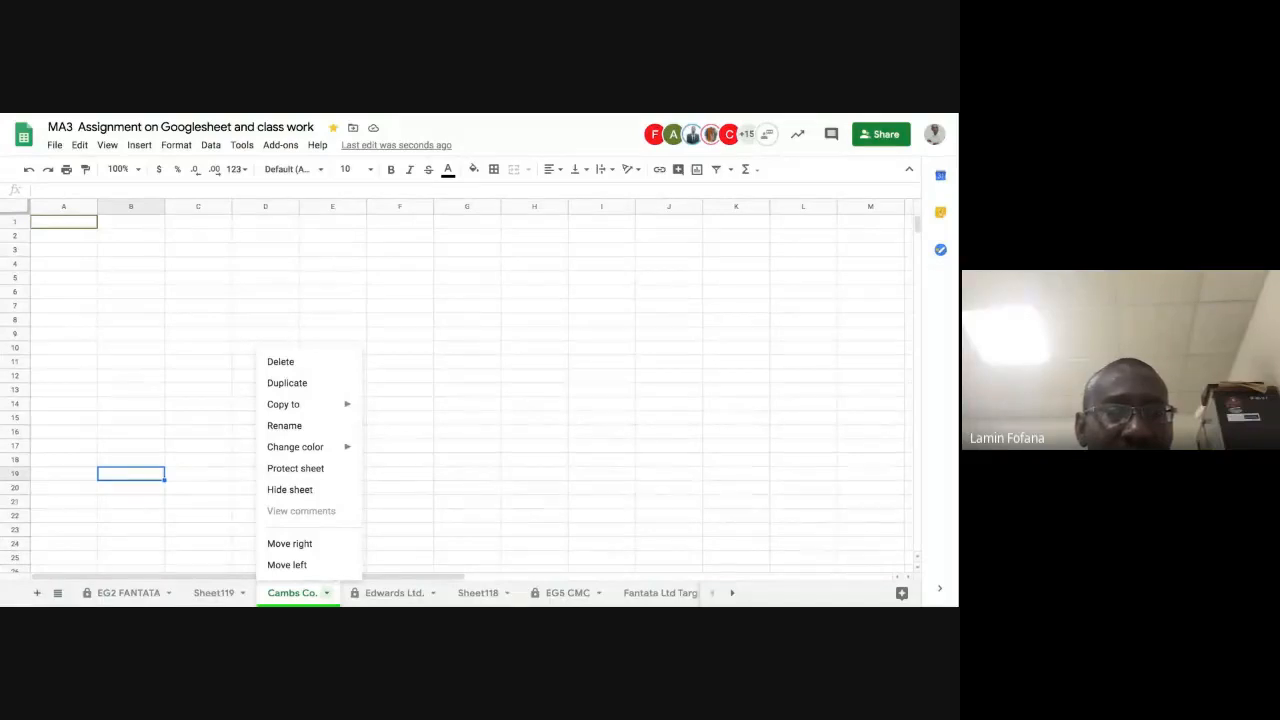
click(422, 490)
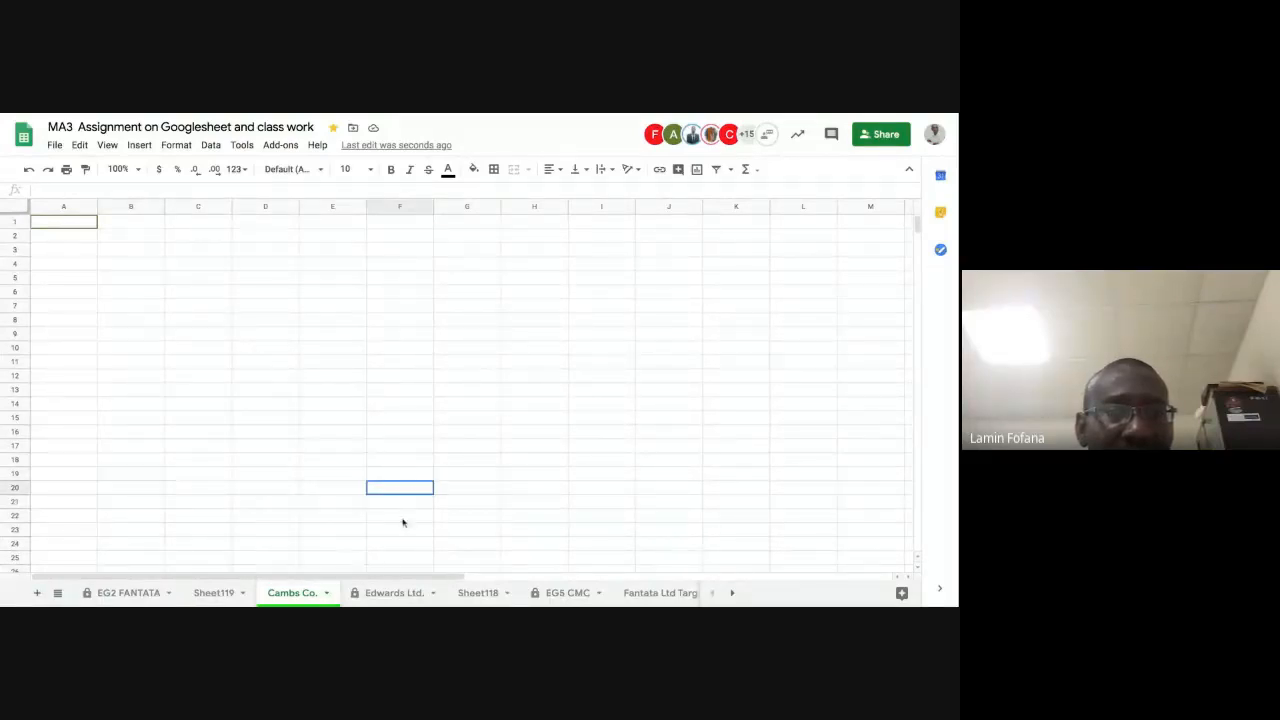
click(326, 594)
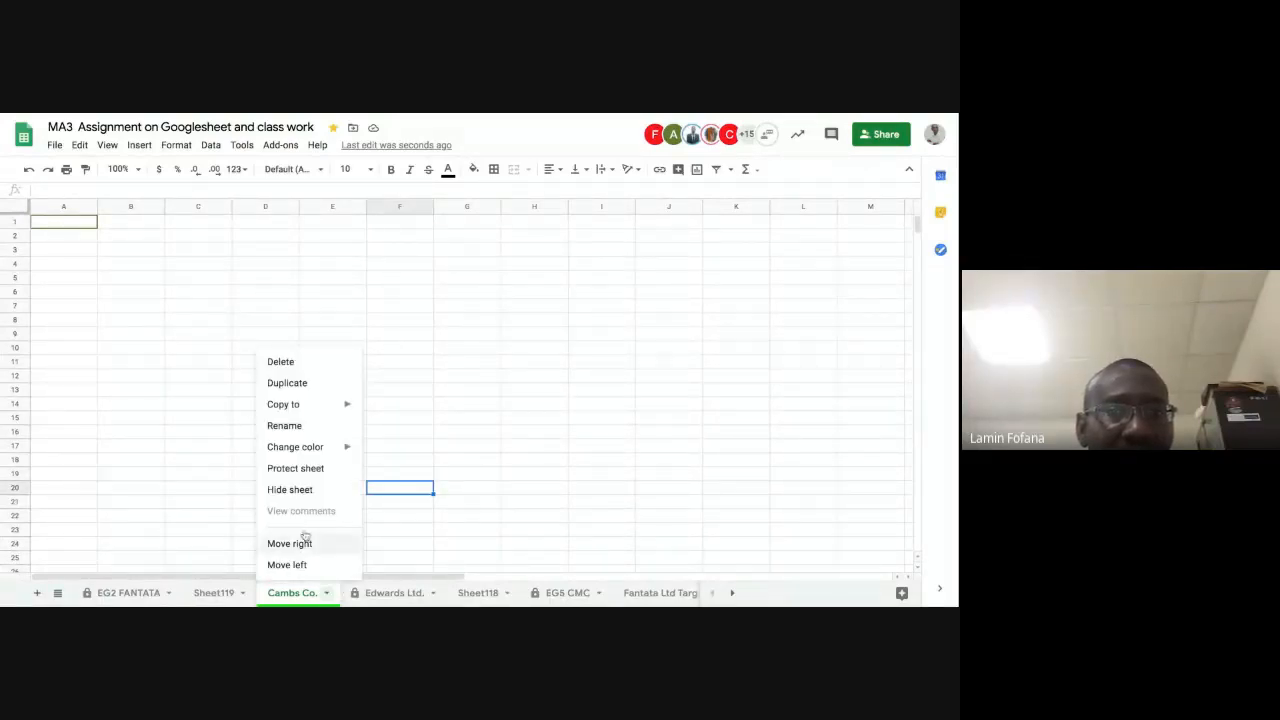
click(296, 468)
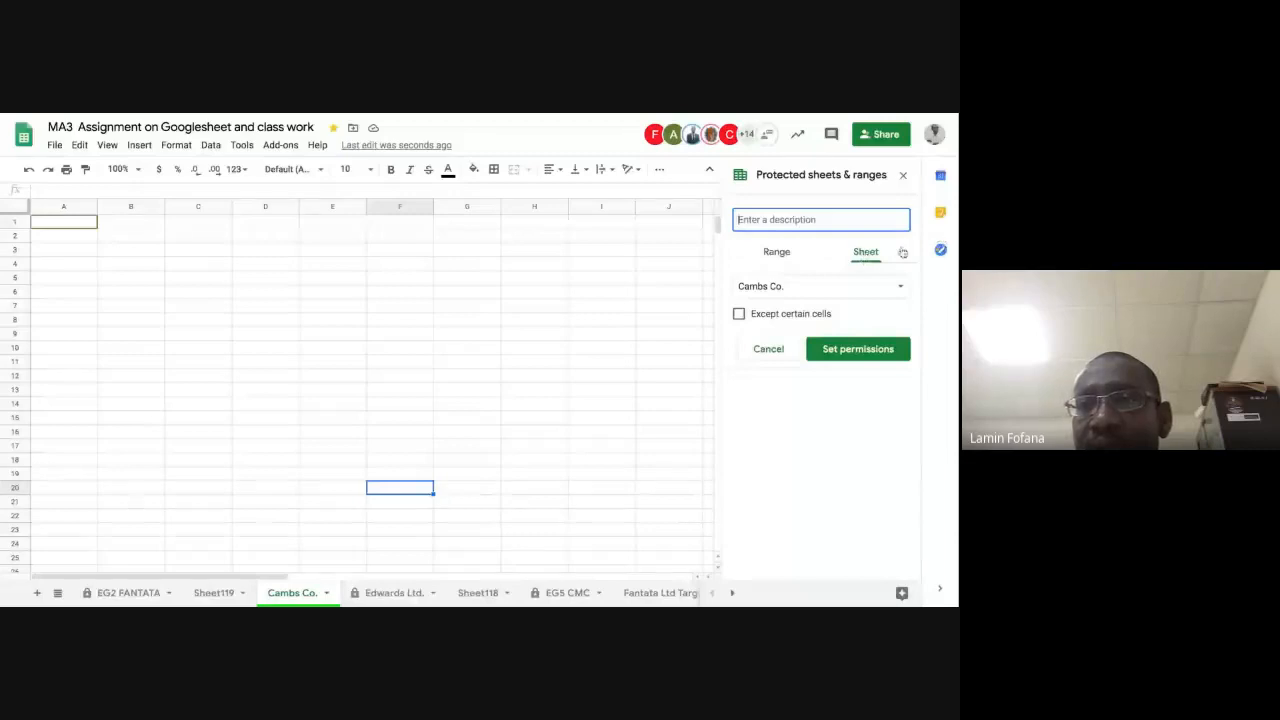
click(854, 351)
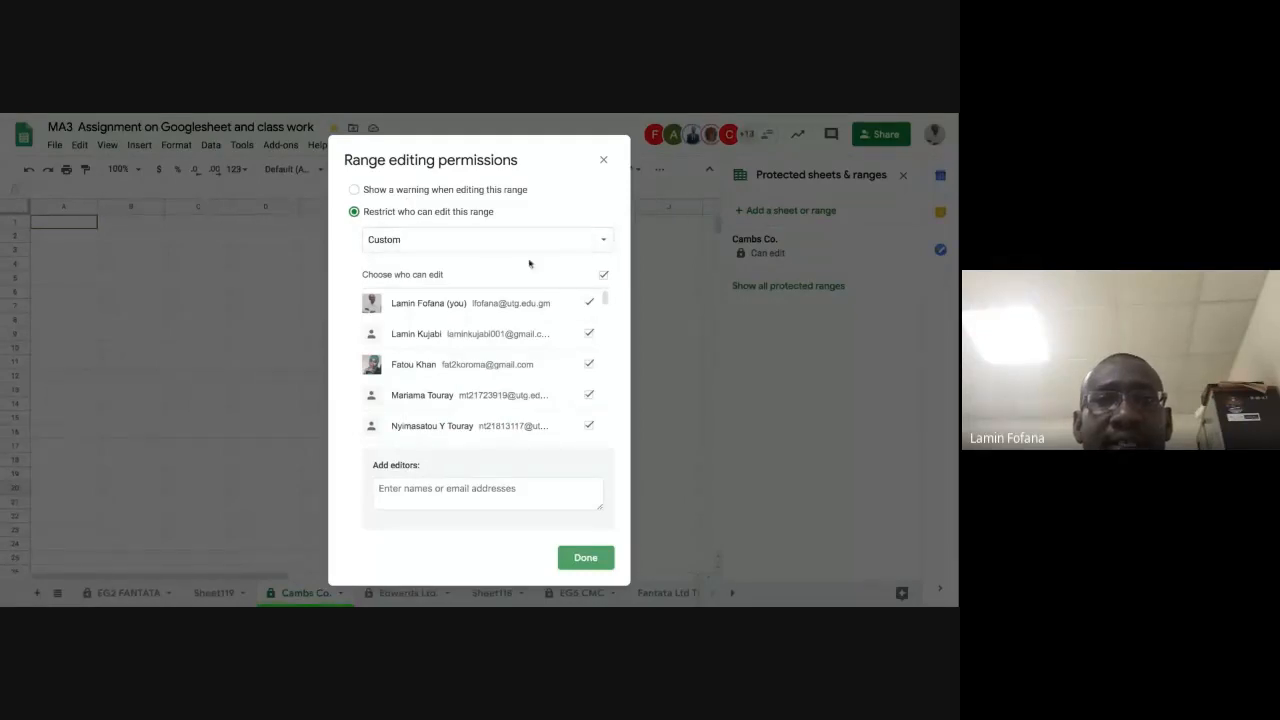
click(604, 242)
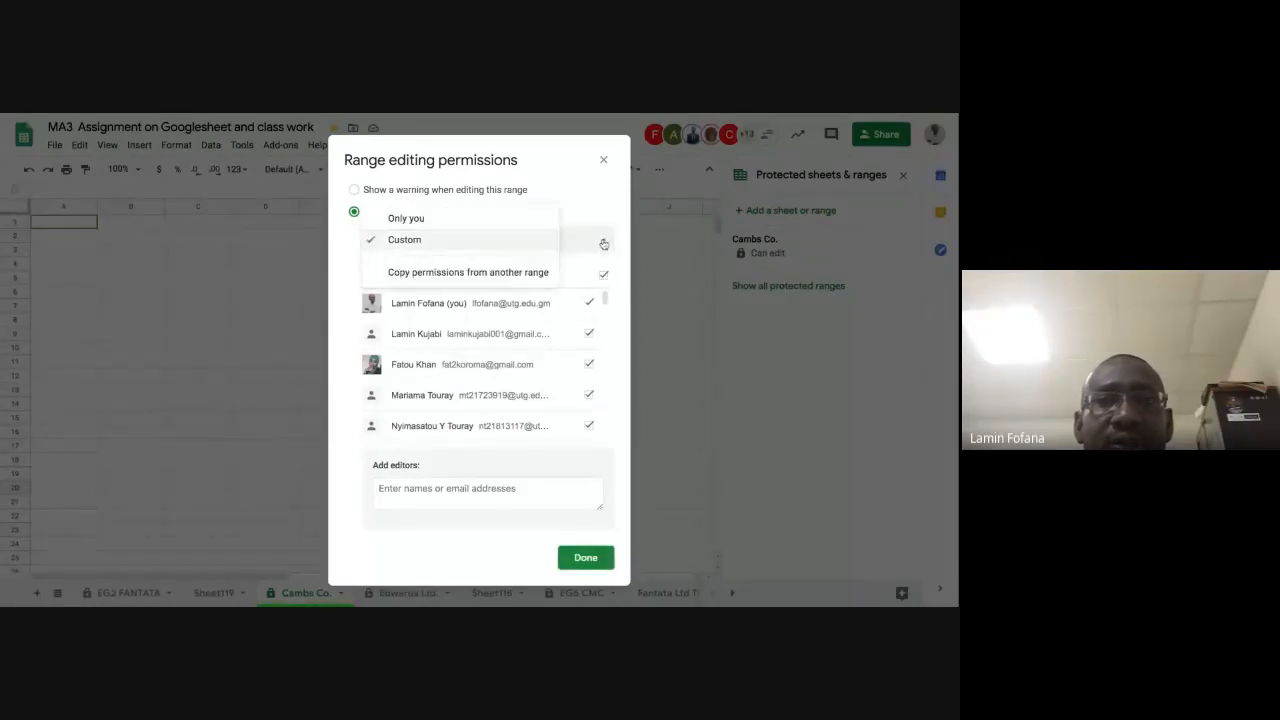
click(435, 219)
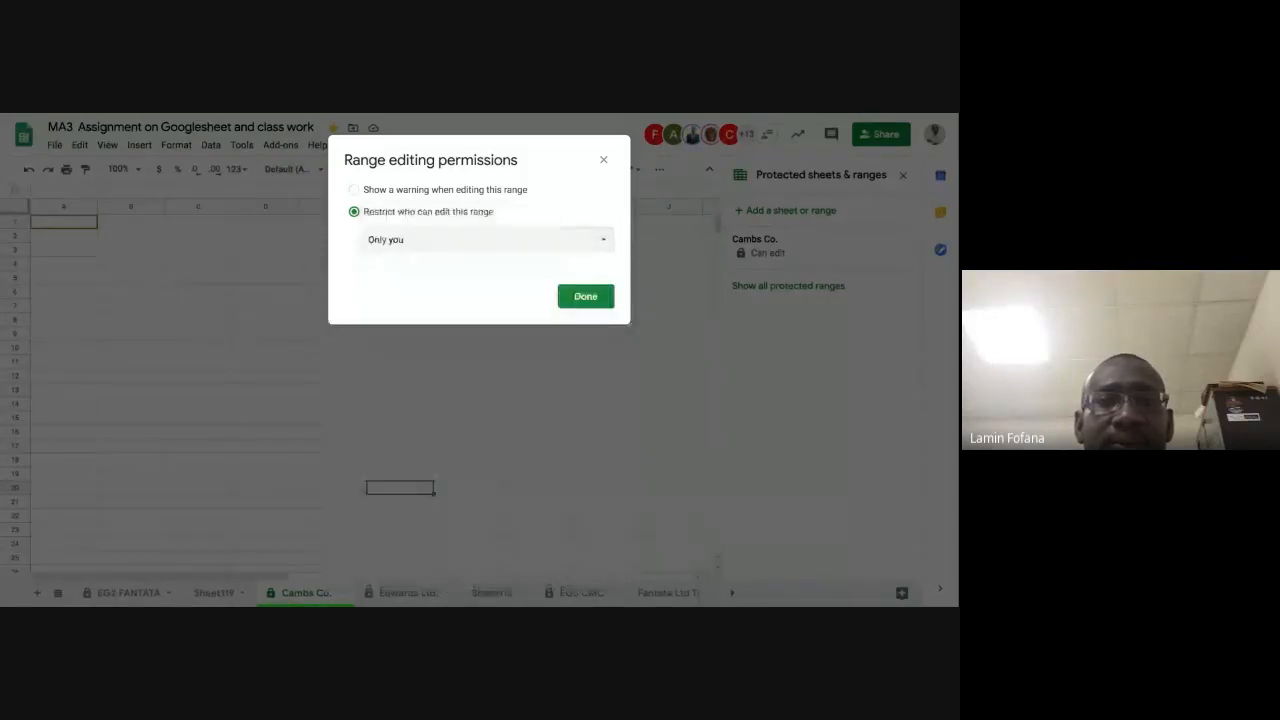
click(583, 302)
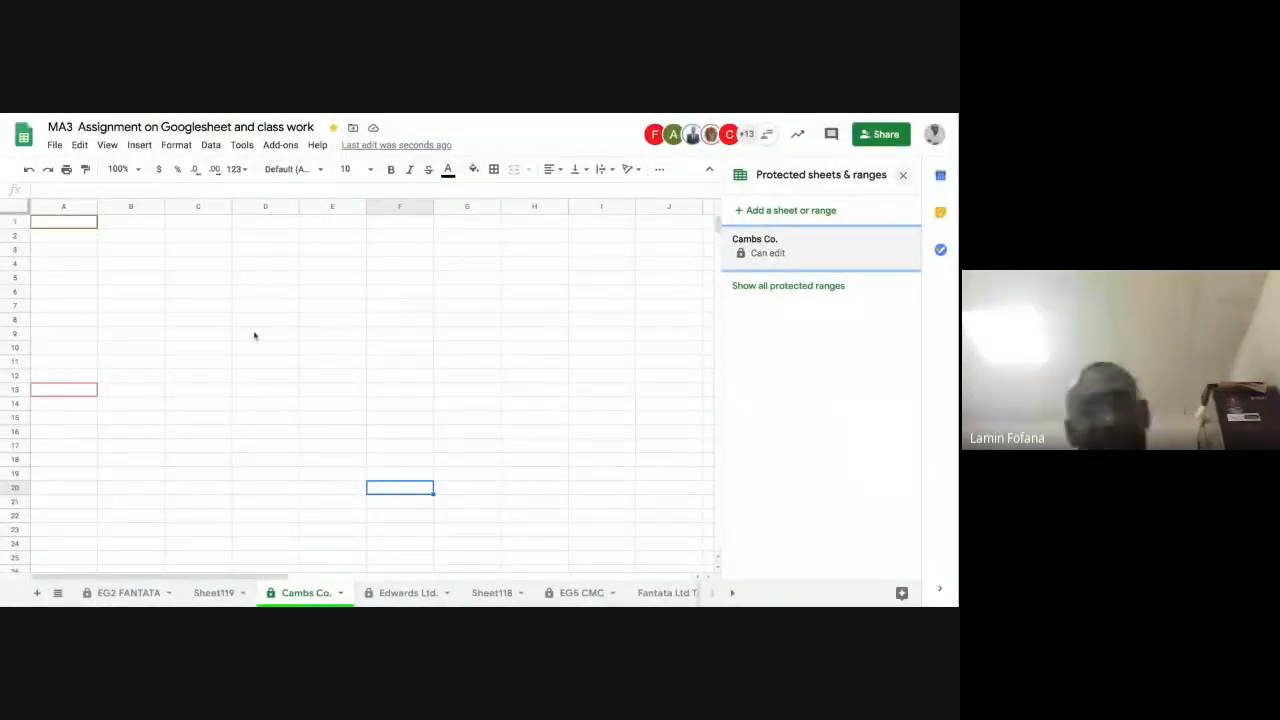
click(246, 291)
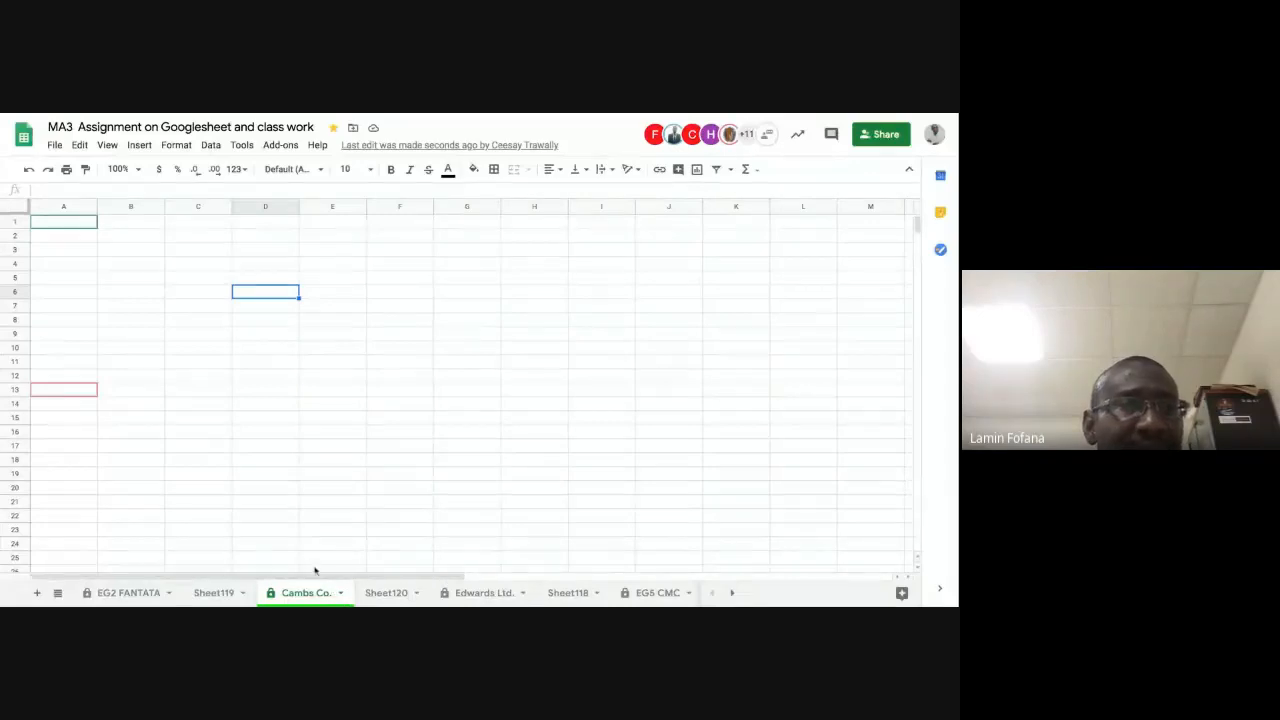
Step: Enter the heading "CAMBS CO." in cell B2 and narrow column A slightly
click(119, 239)
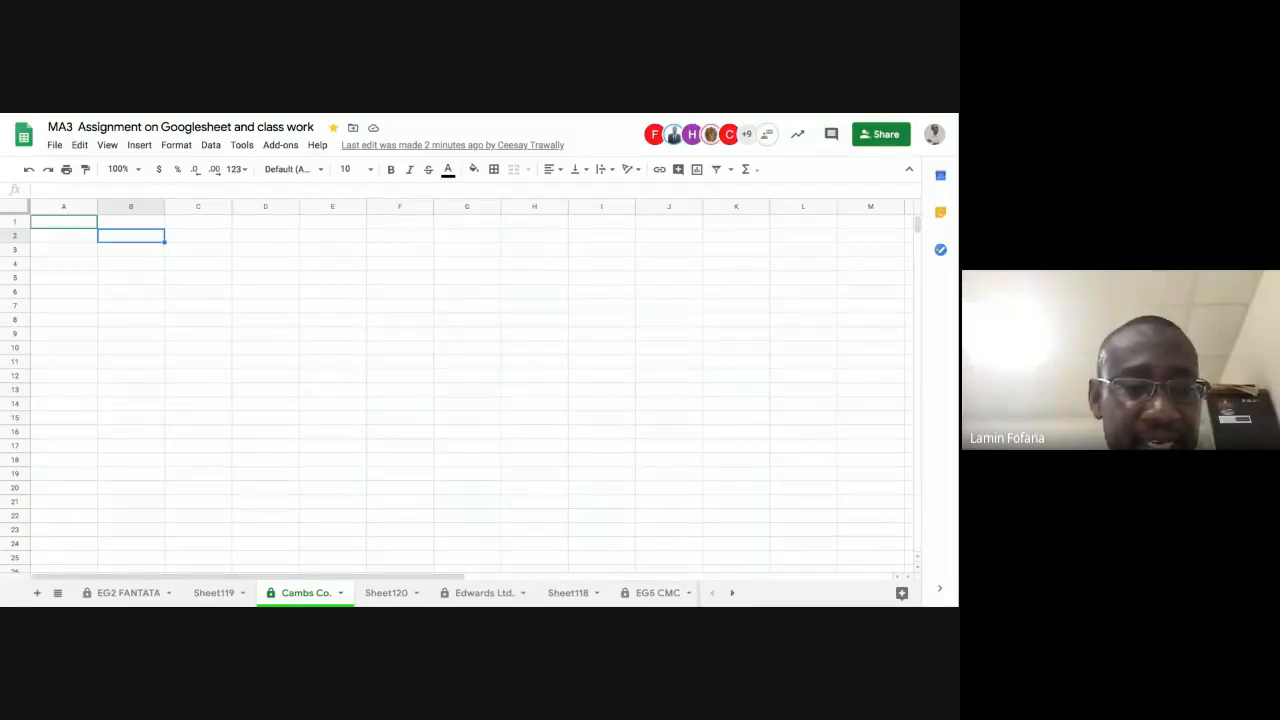
text(C)
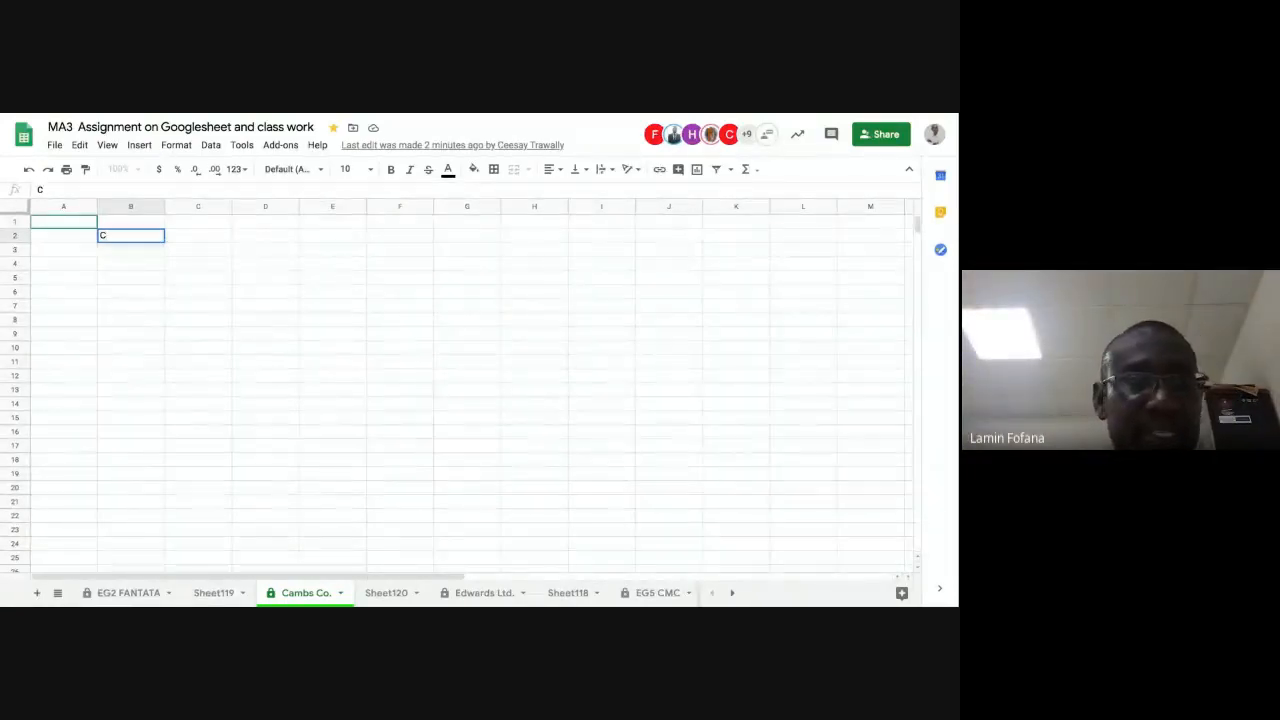
text(M)
key(BackSpace)
text(A)
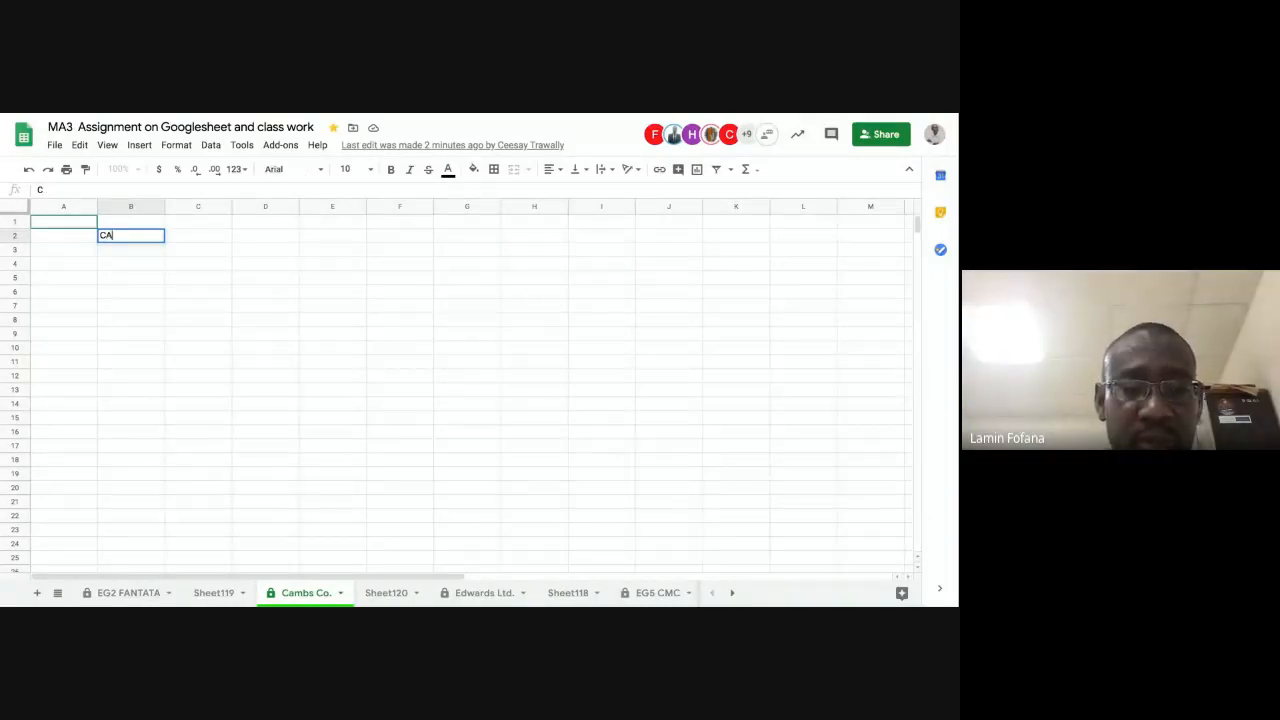
text(M)
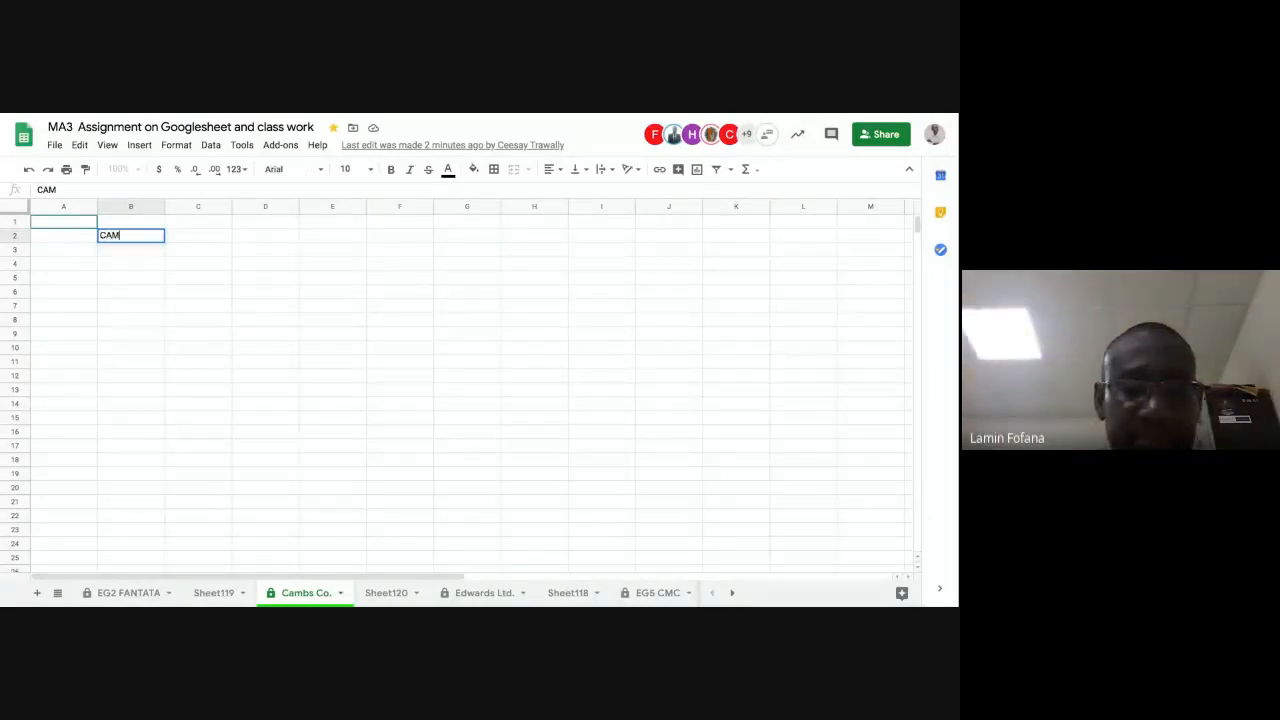
text(BS C)
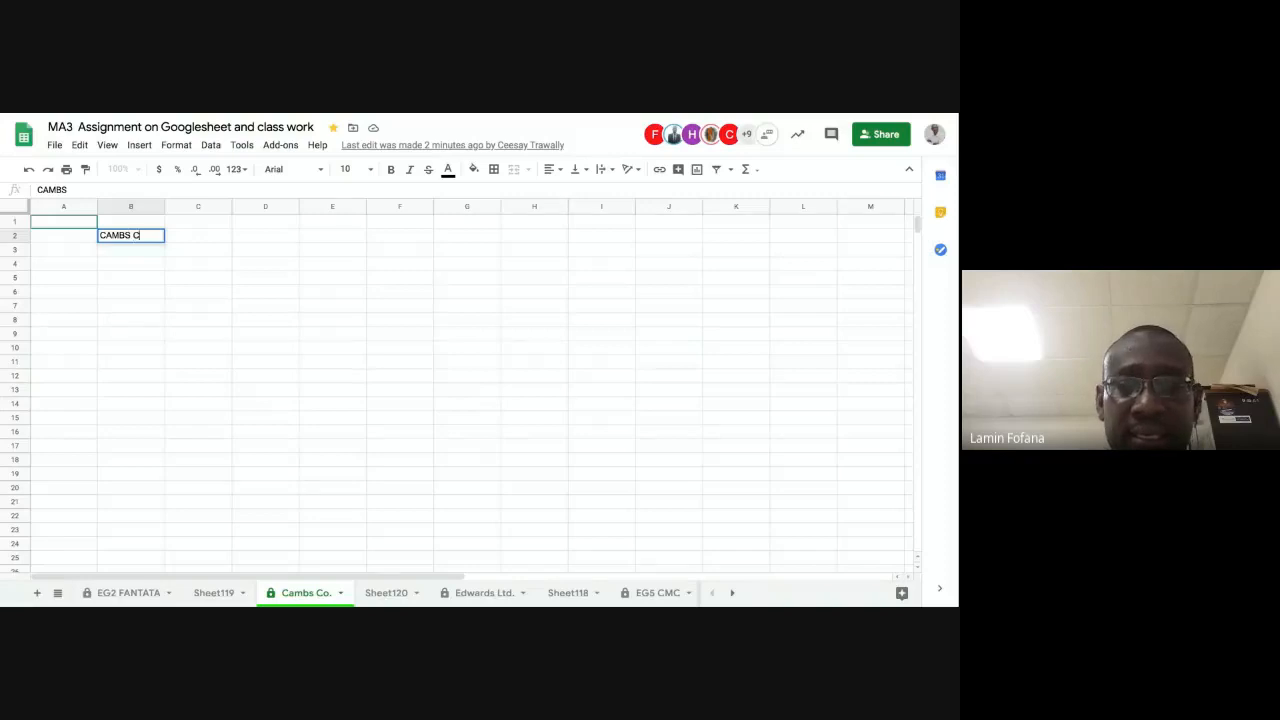
text(O.)
key(Return)
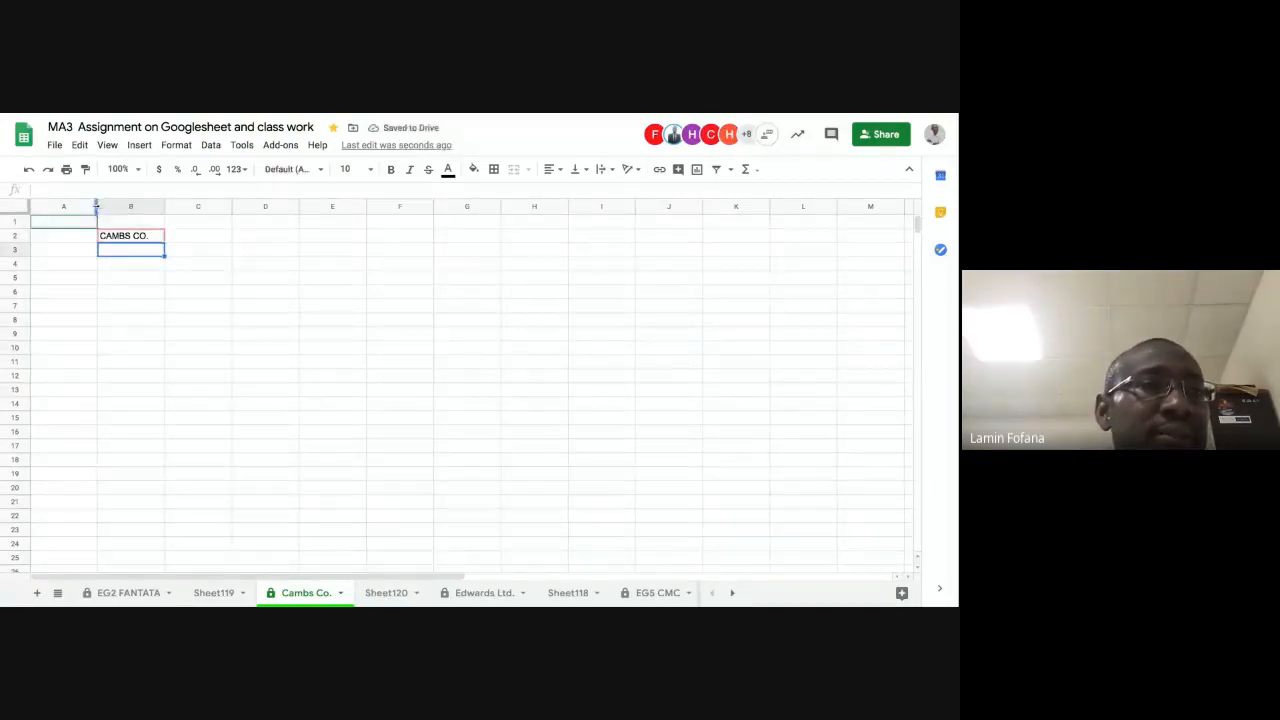
drag(96, 206, 80, 208)
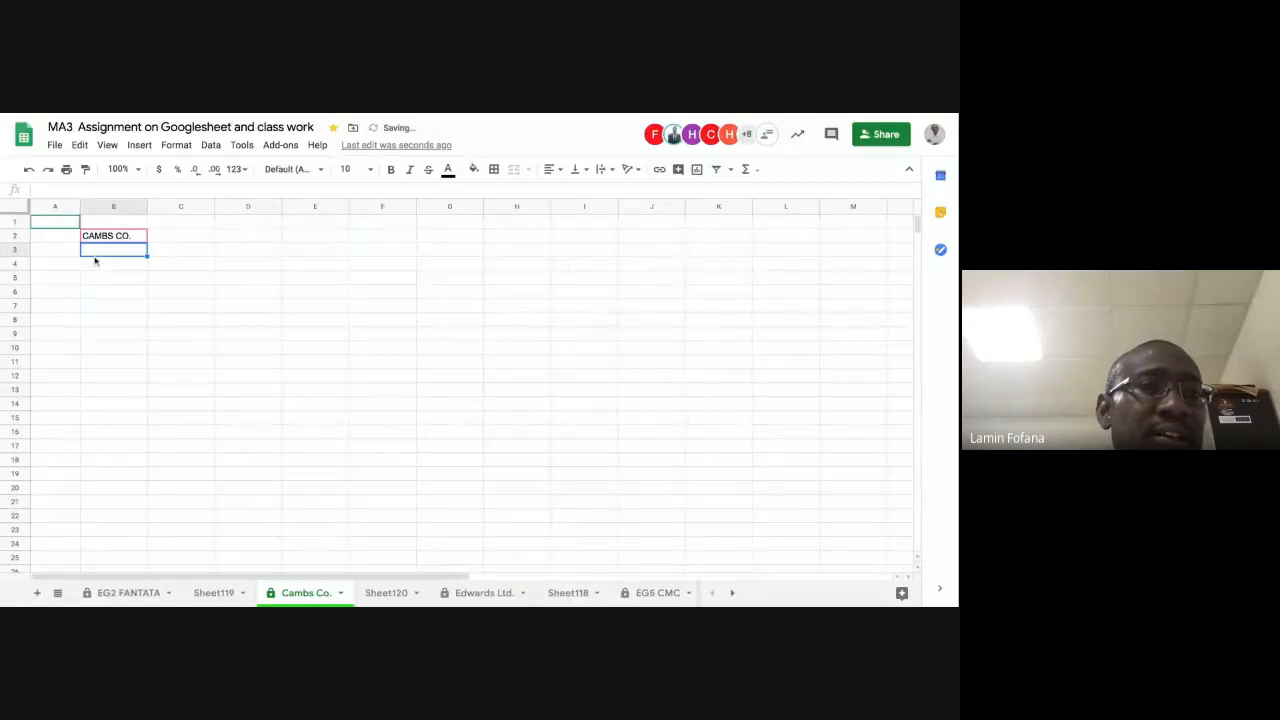
Step: Enter the title "CASH FLOW STATEMENT OVER THE LIFE OF FENTIGERS" in cell B4
click(97, 262)
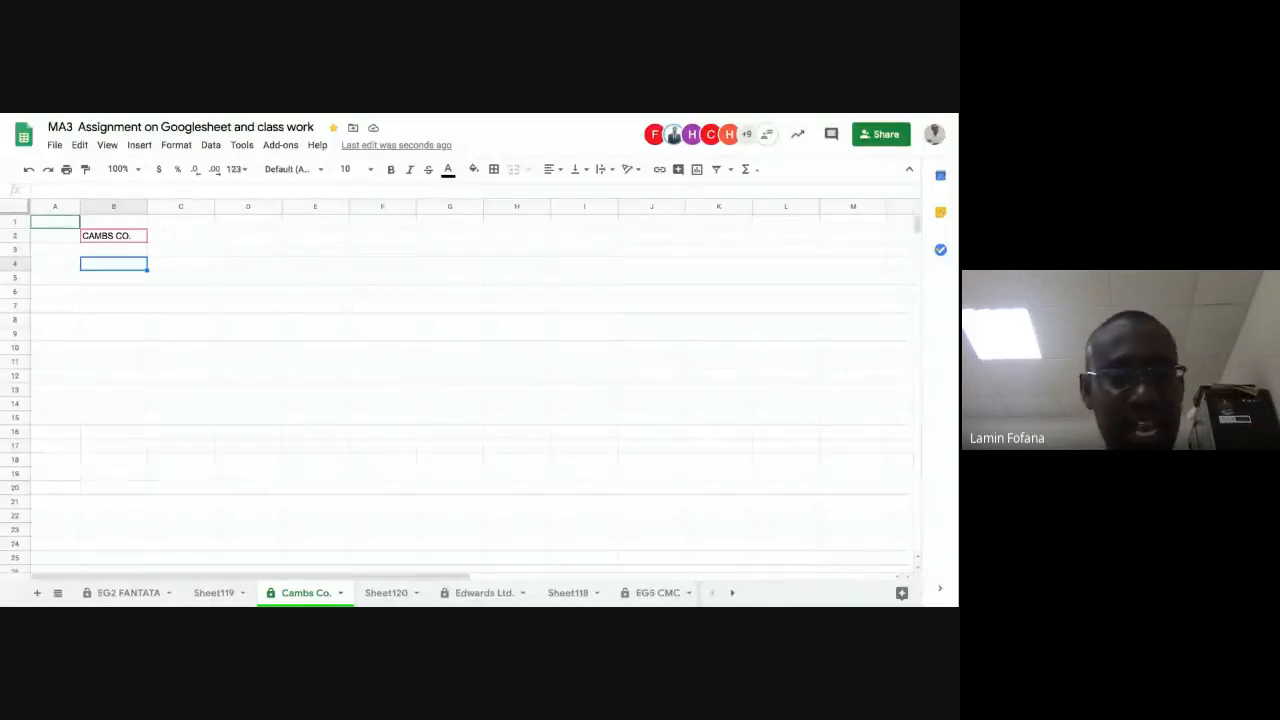
text(CASH)
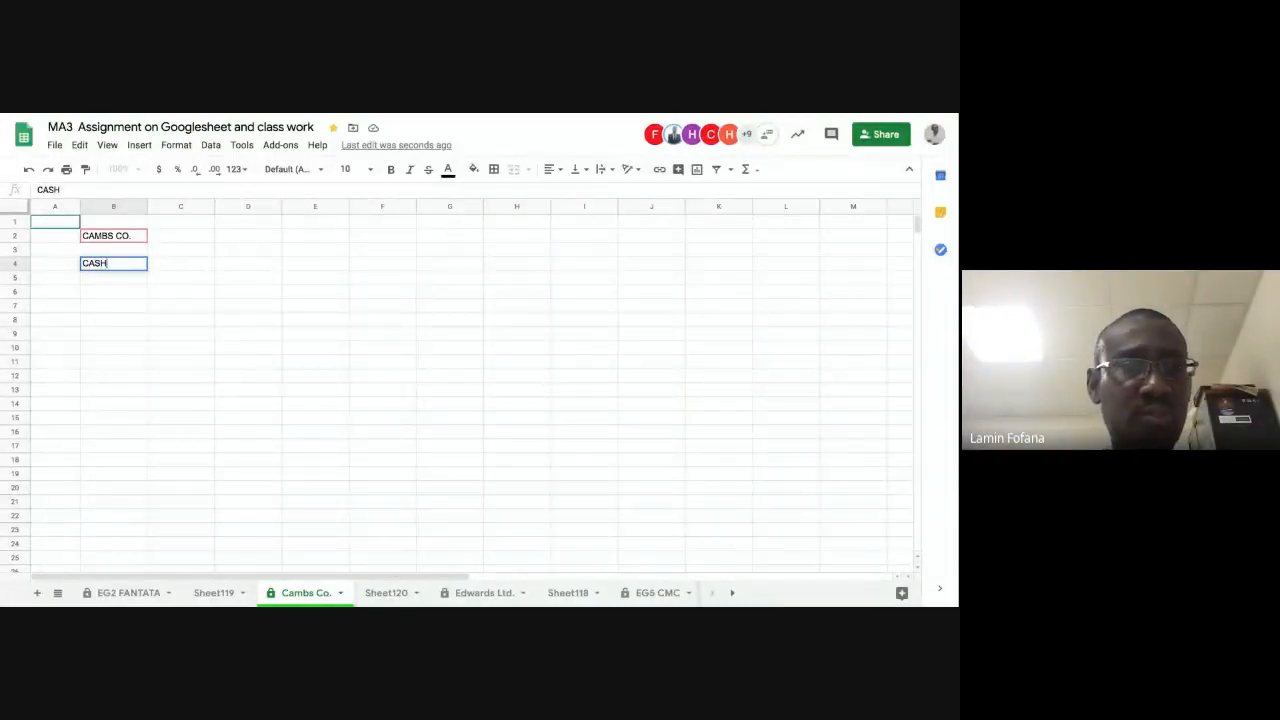
text( FLO)
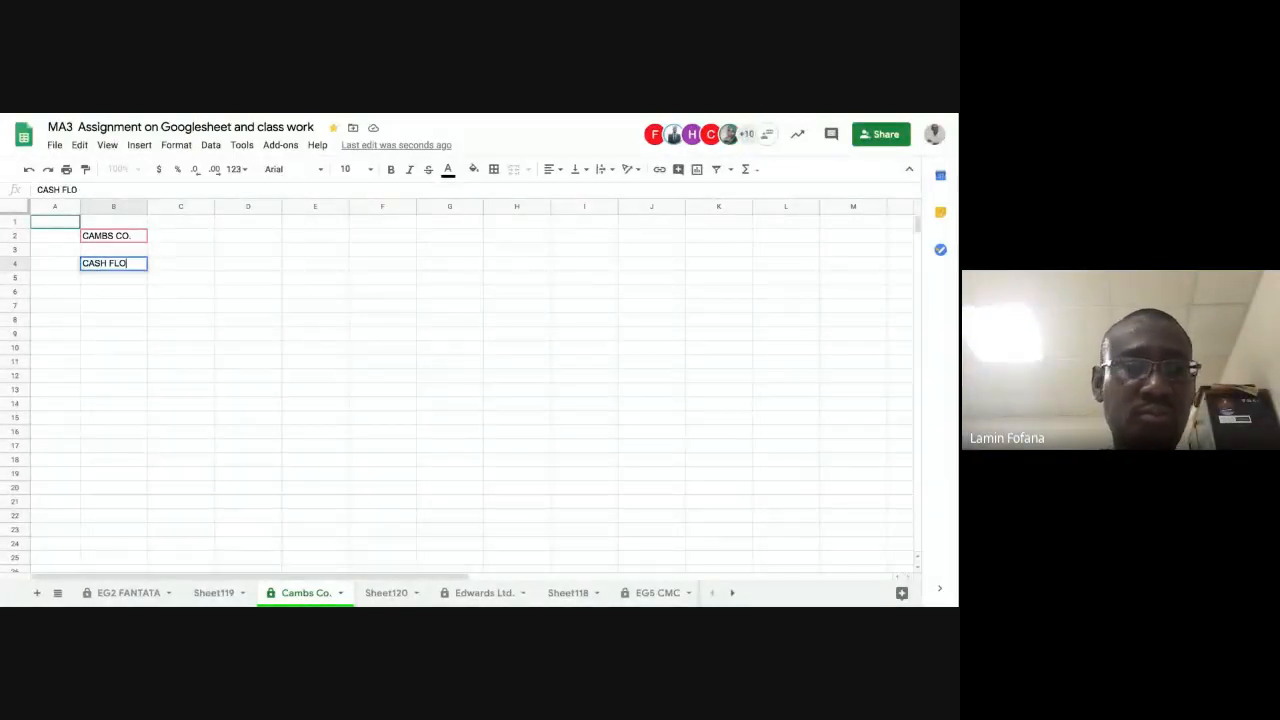
text(W STATE)
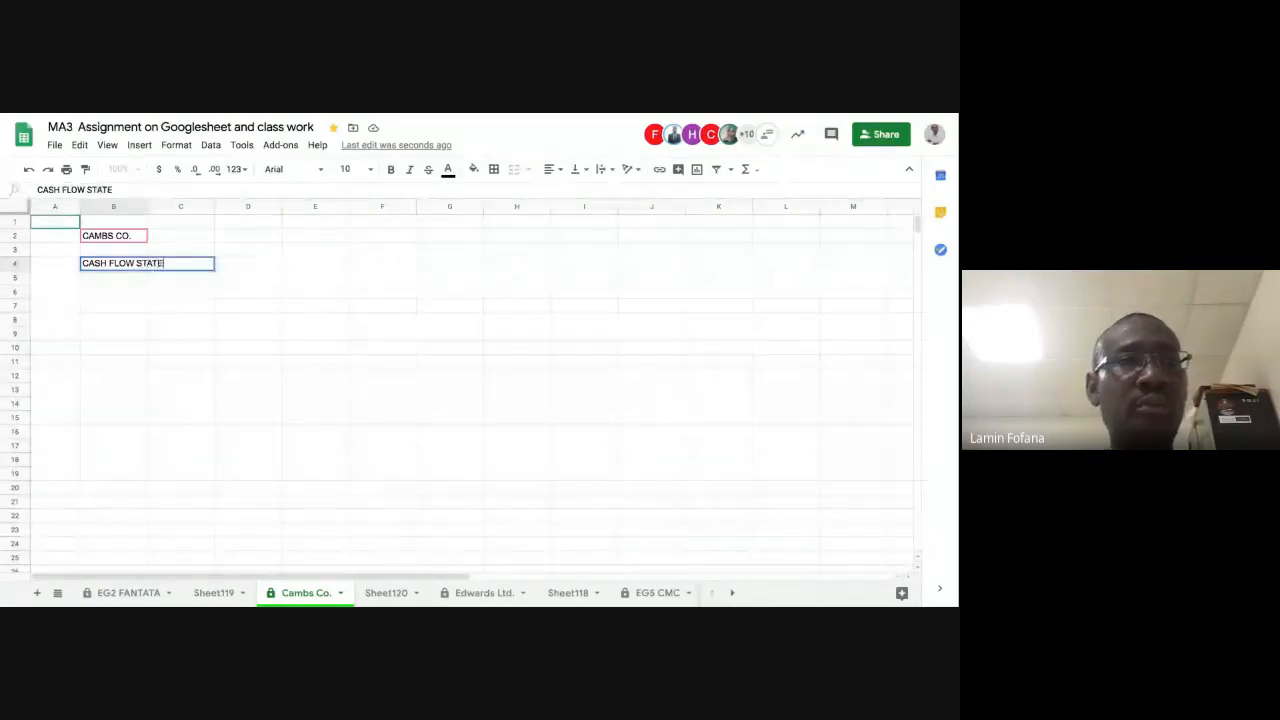
text(MENT )
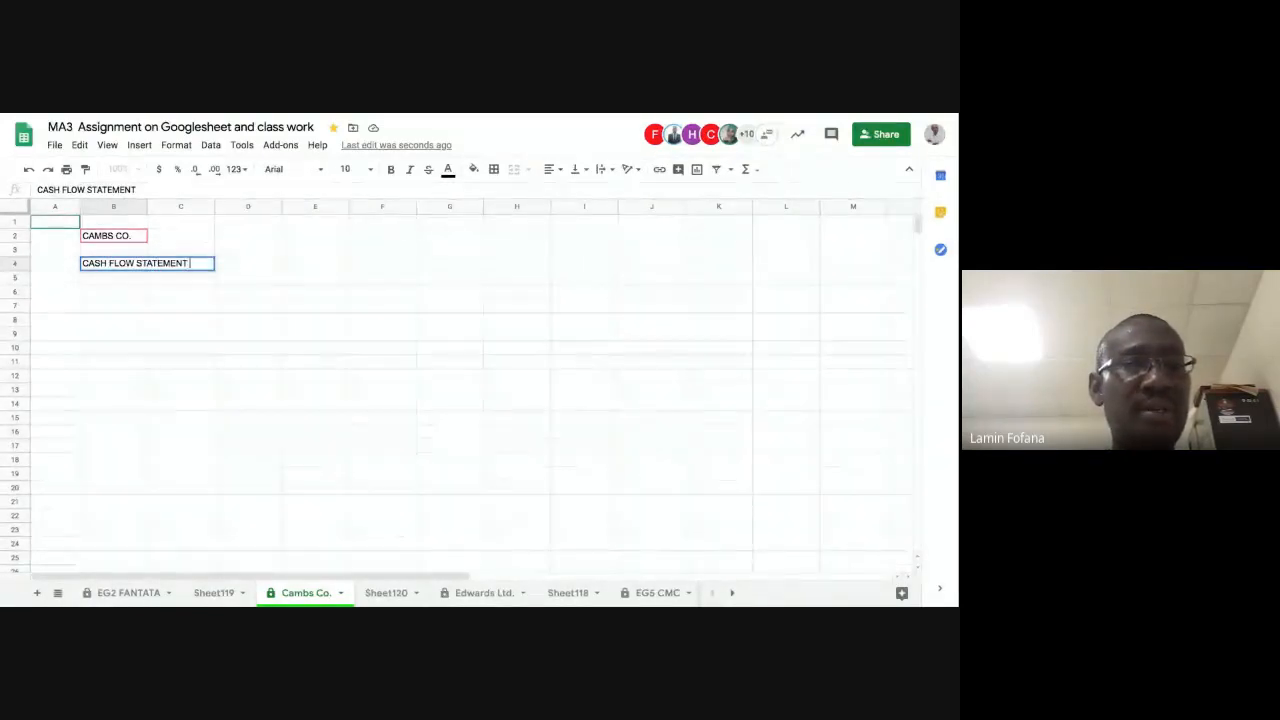
text(OVER THE)
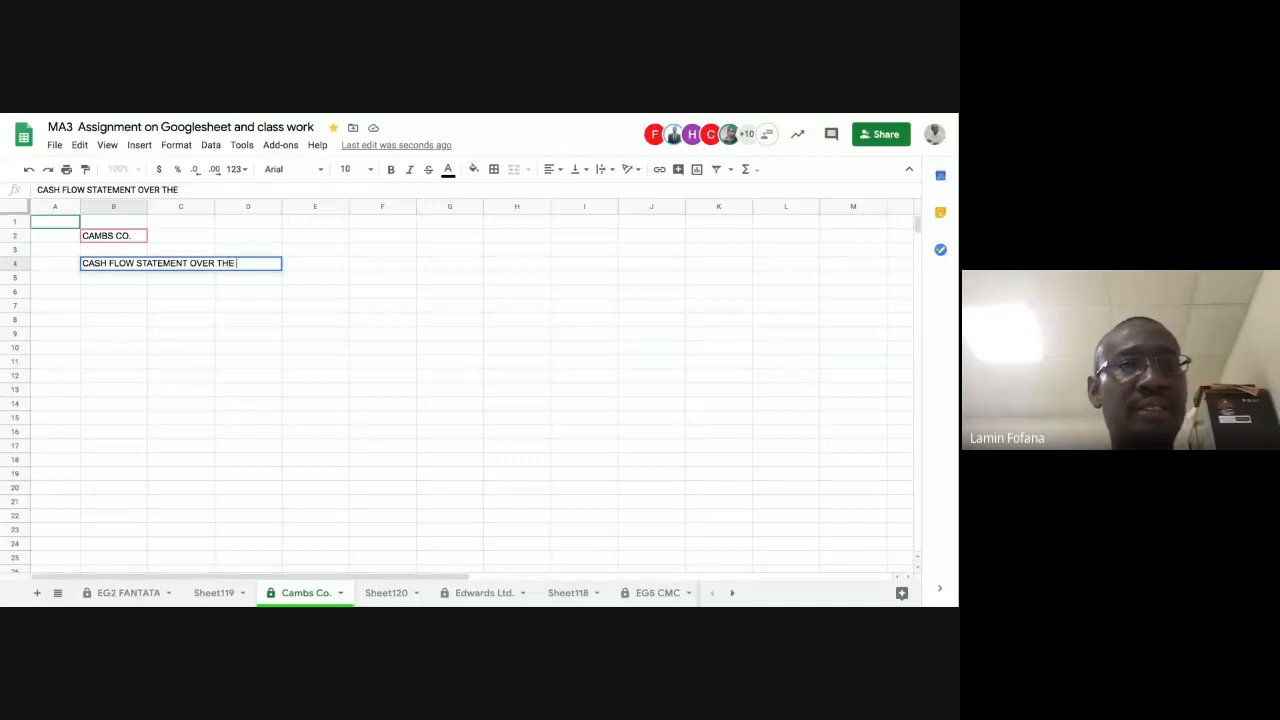
text( LIFE OF )
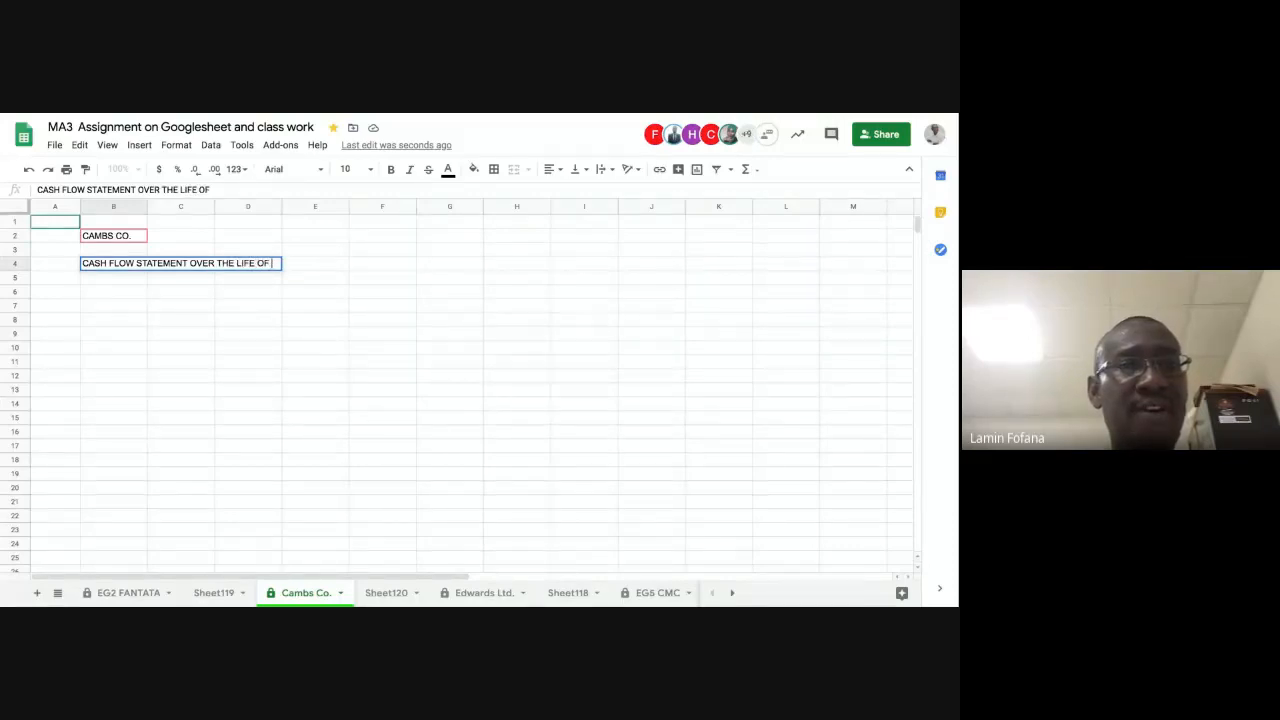
text(FENTI)
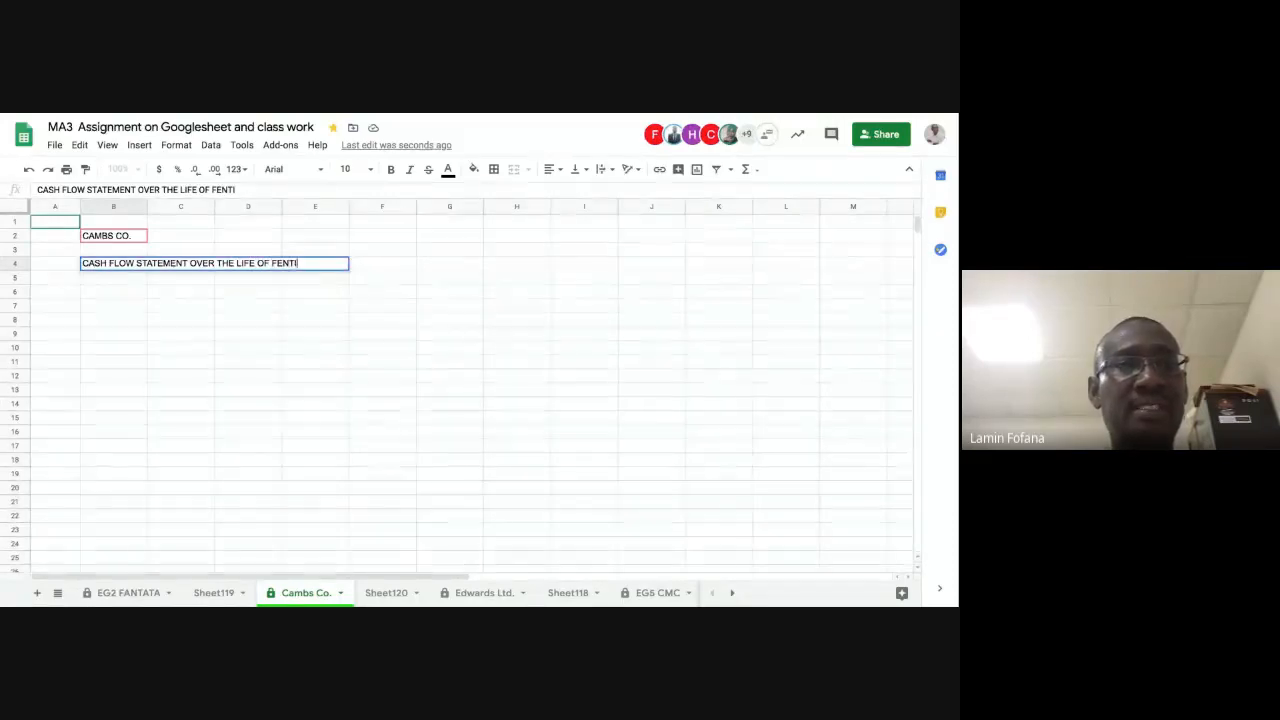
text(GERS)
key(Return)
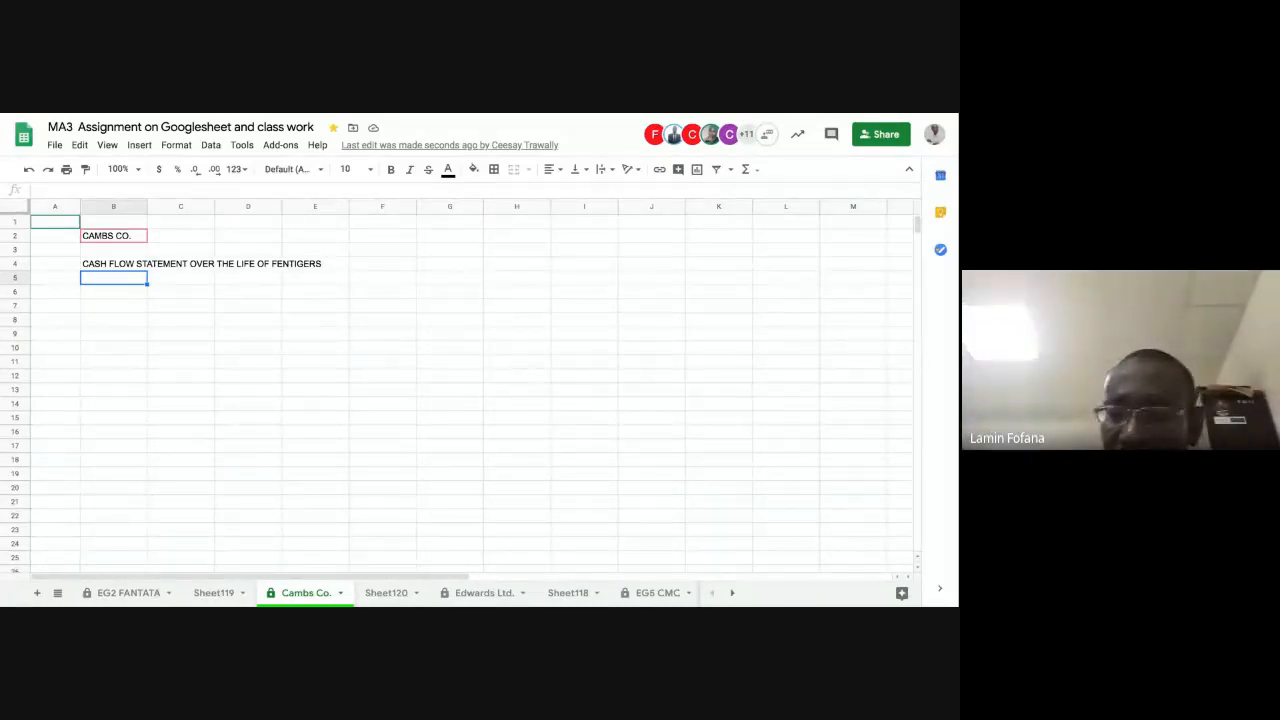
click(114, 292)
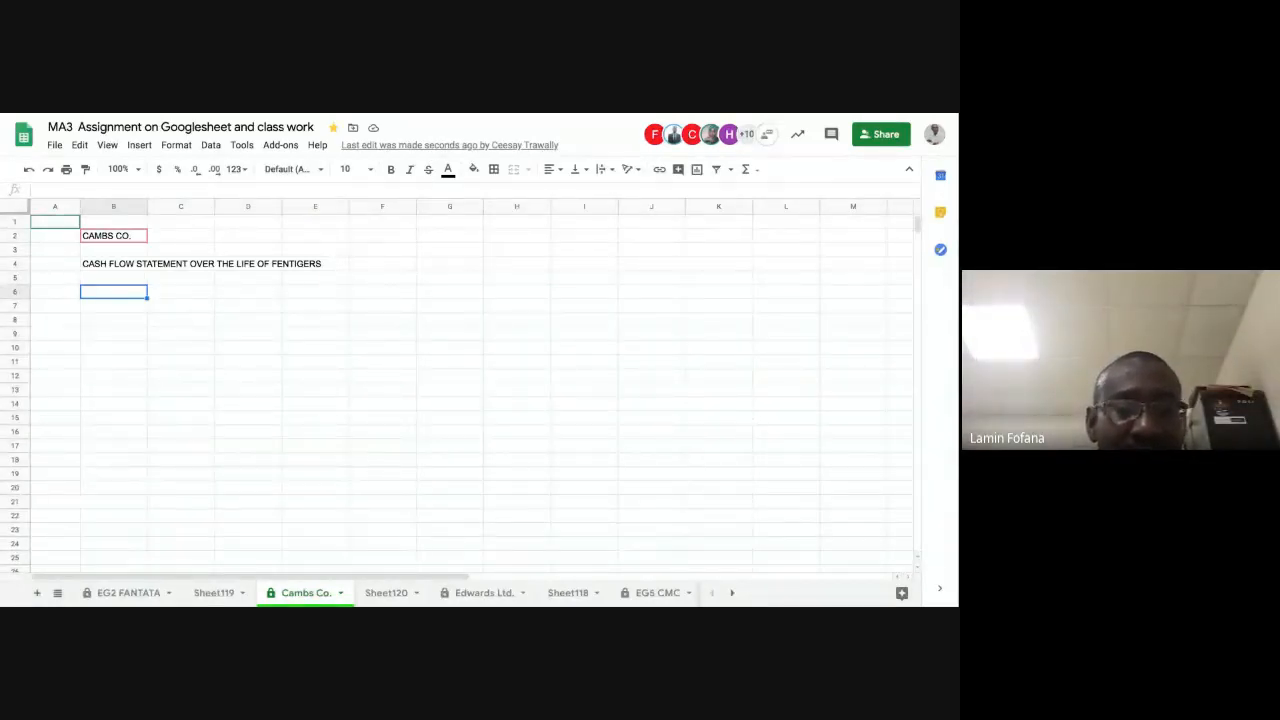
Step: Enter the row label "Months" in cell B6 and widen column B to about twice its width
text(Months)
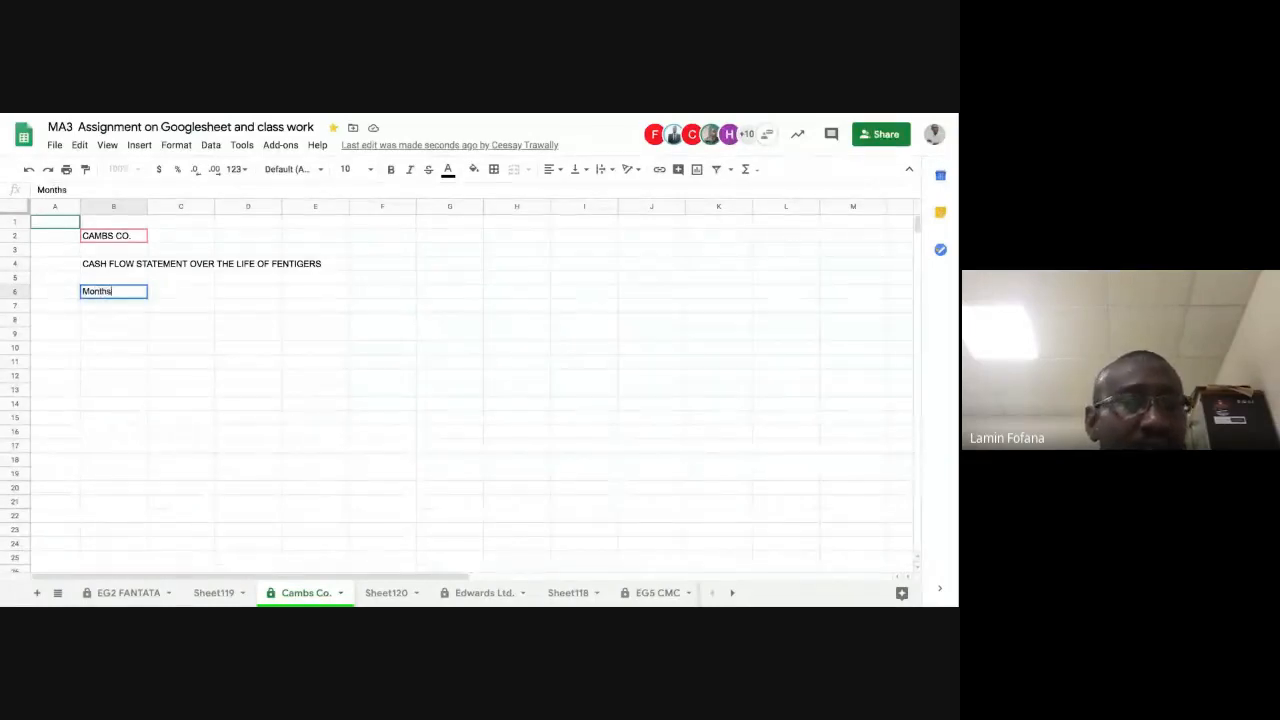
key(Tab)
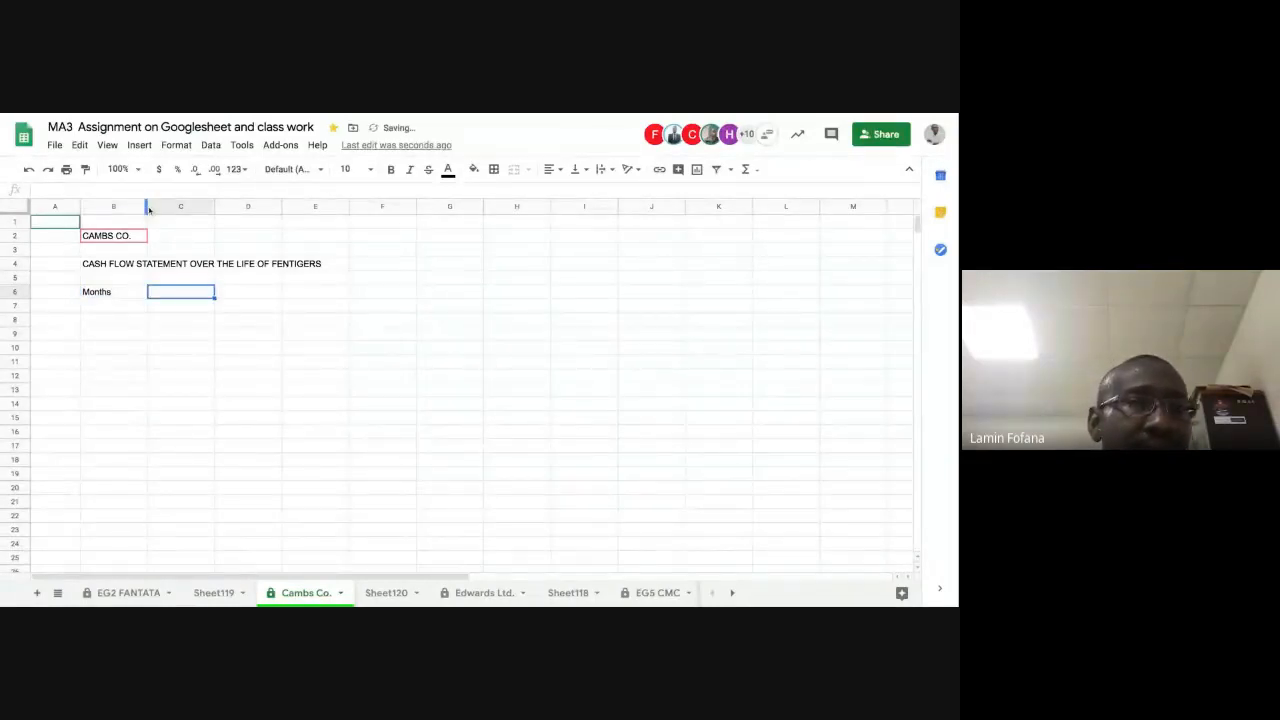
drag(147, 206, 206, 206)
click(190, 293)
click(228, 290)
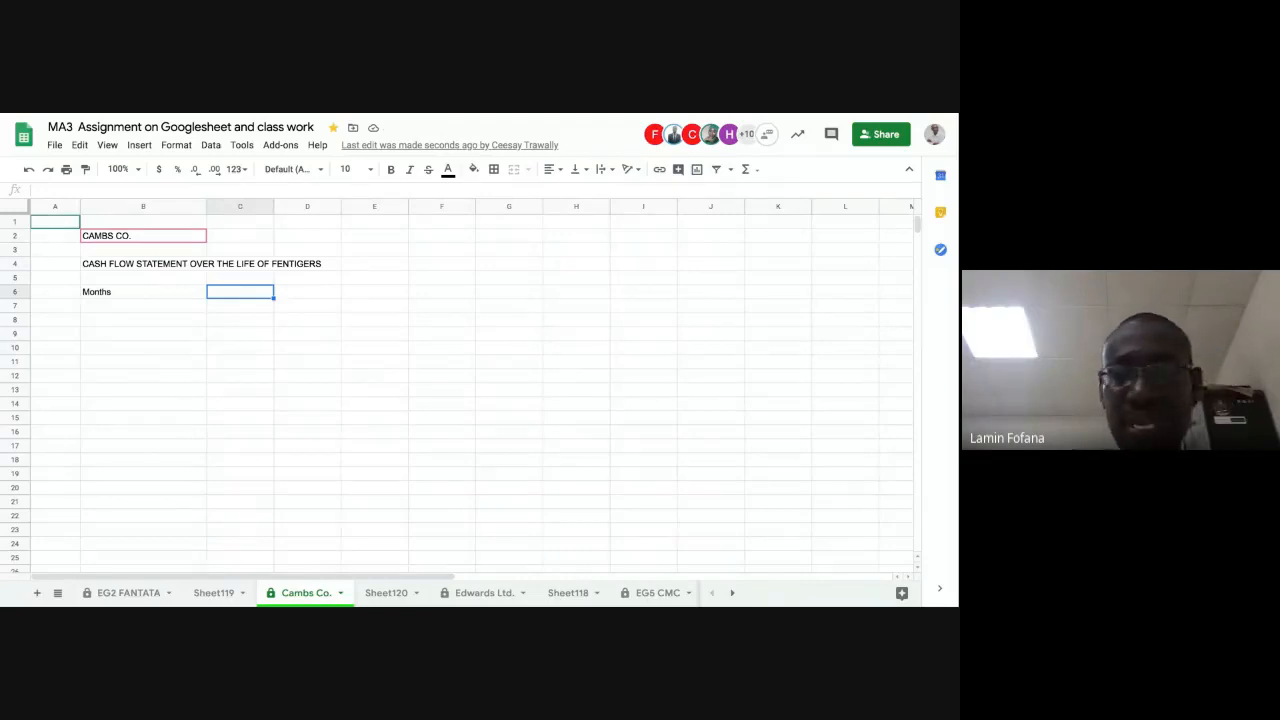
Step: Enter the month ranges 1-10, 11-20 and 21-30 in cells C6 to E6
text(1-10)
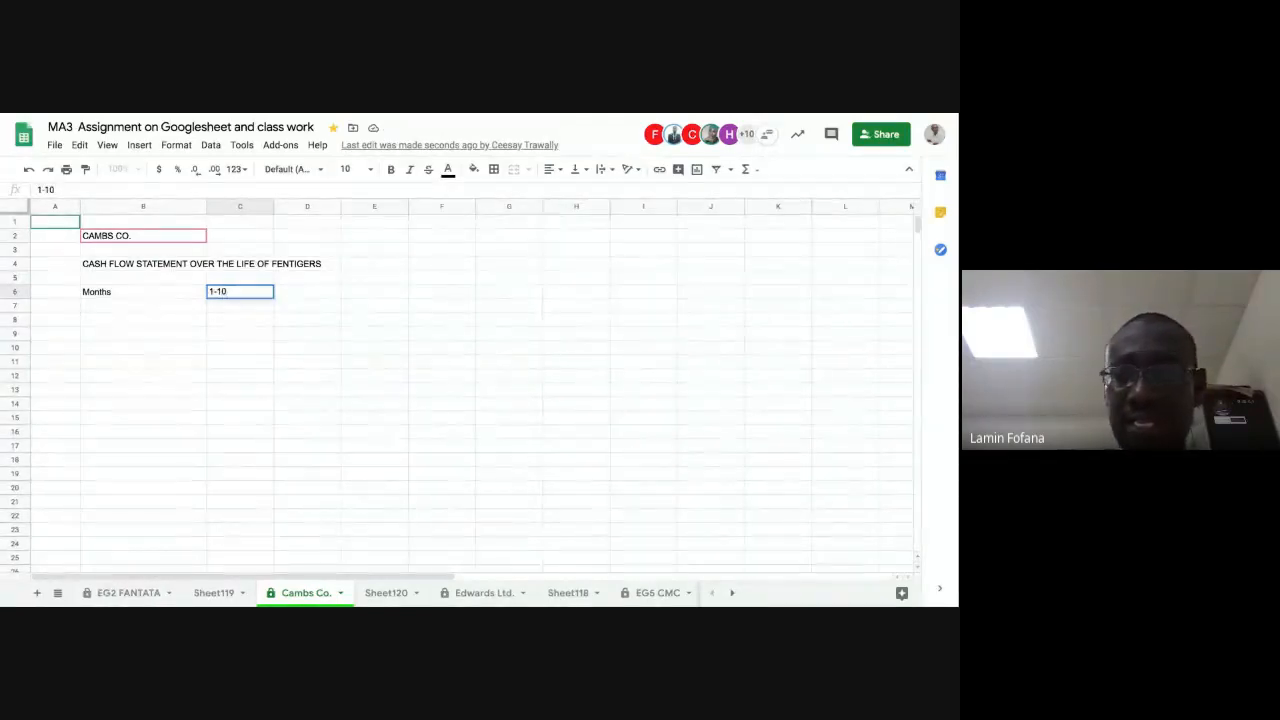
key(Tab)
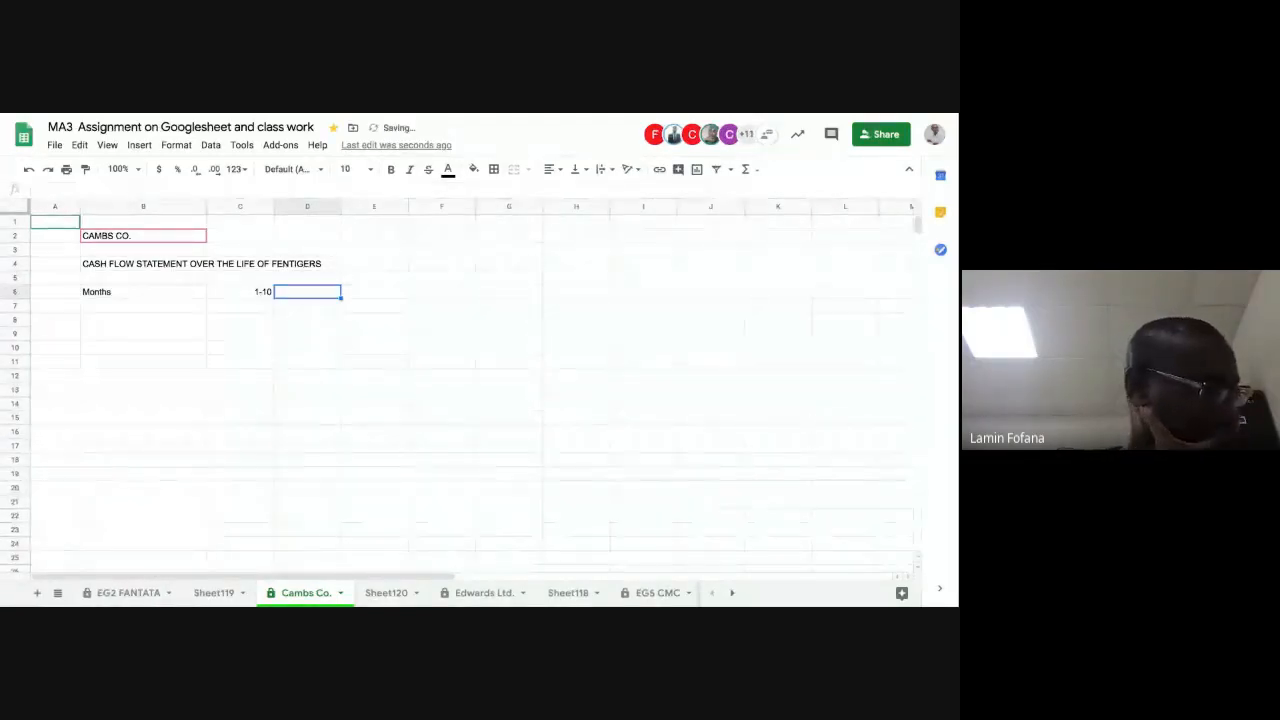
text(11)
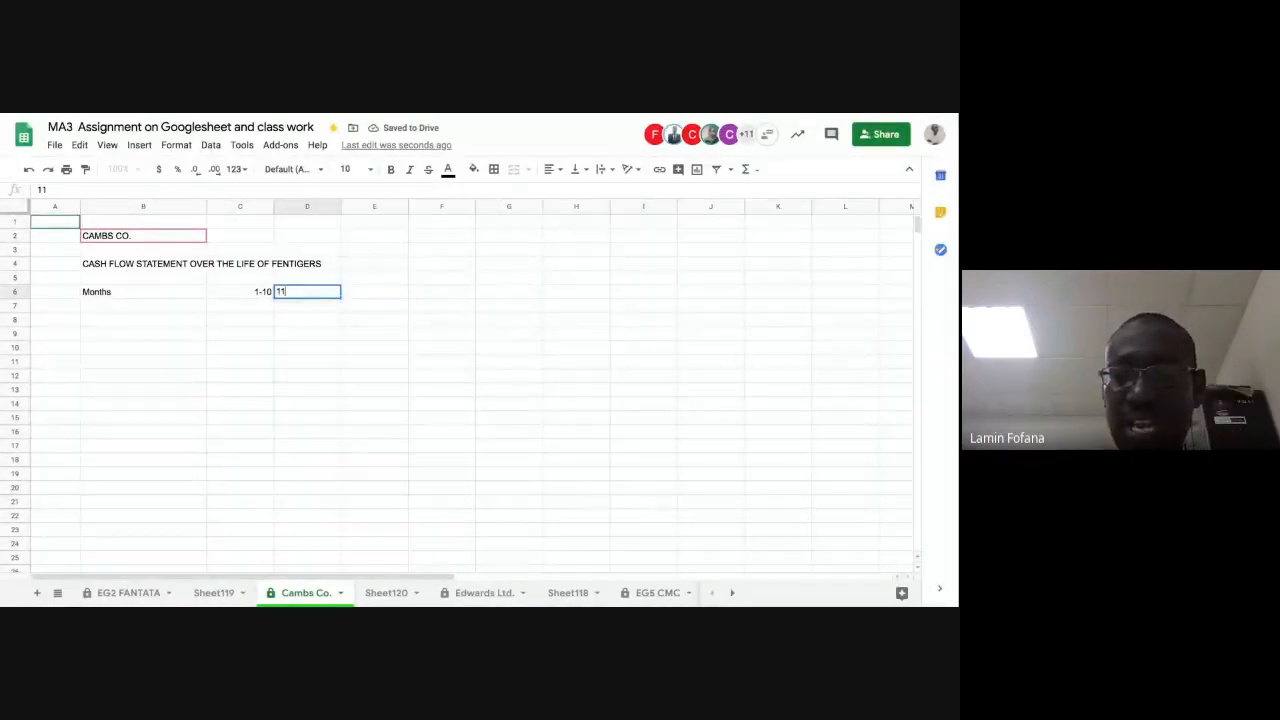
text(-20)
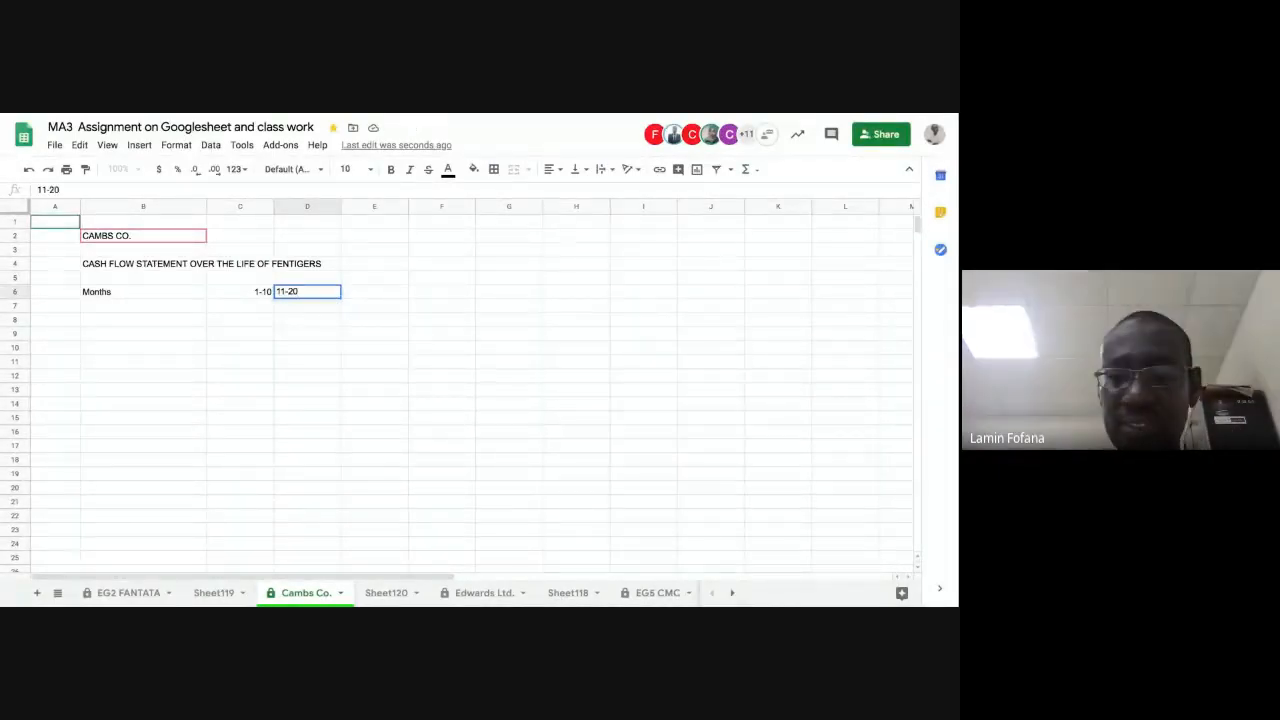
key(Tab)
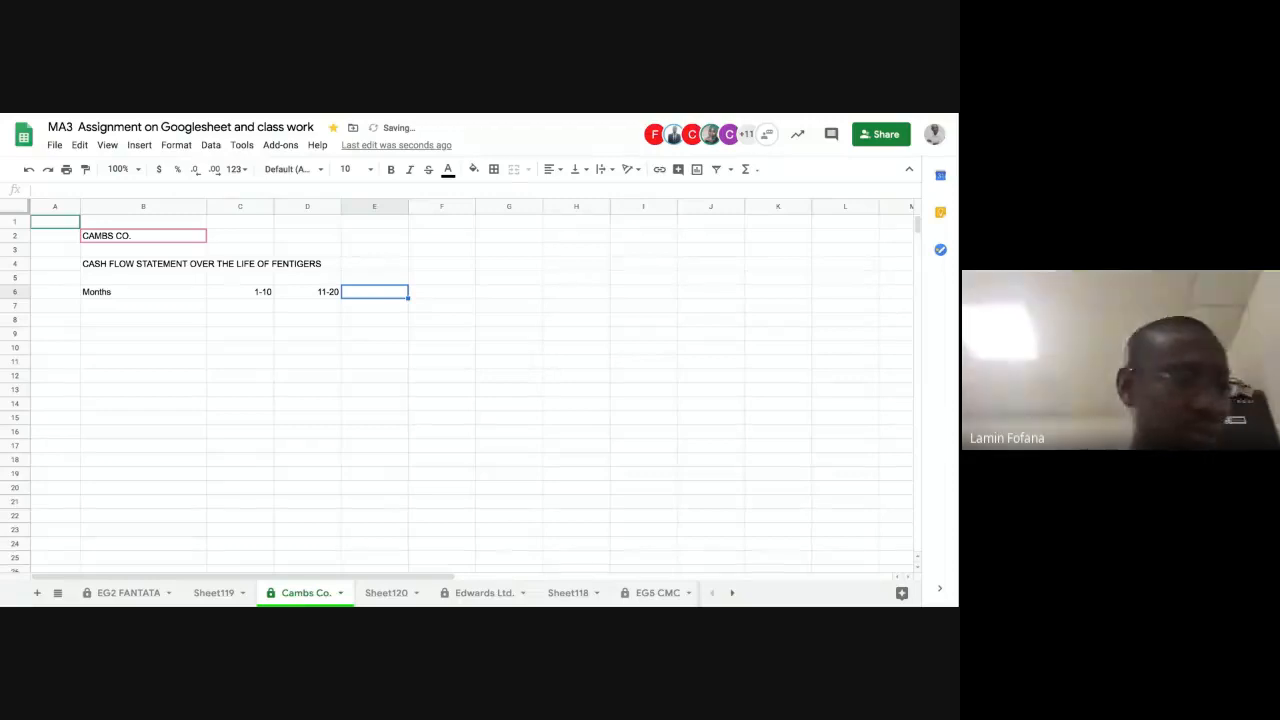
text(21)
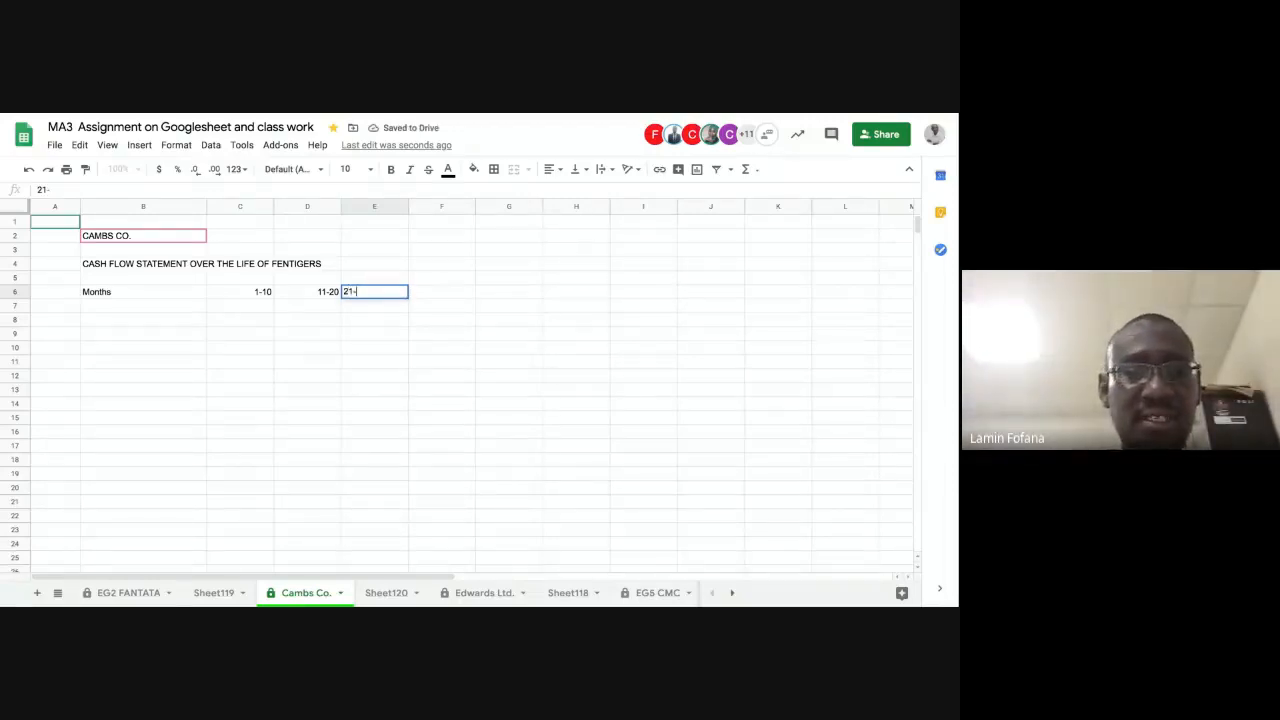
text(-30)
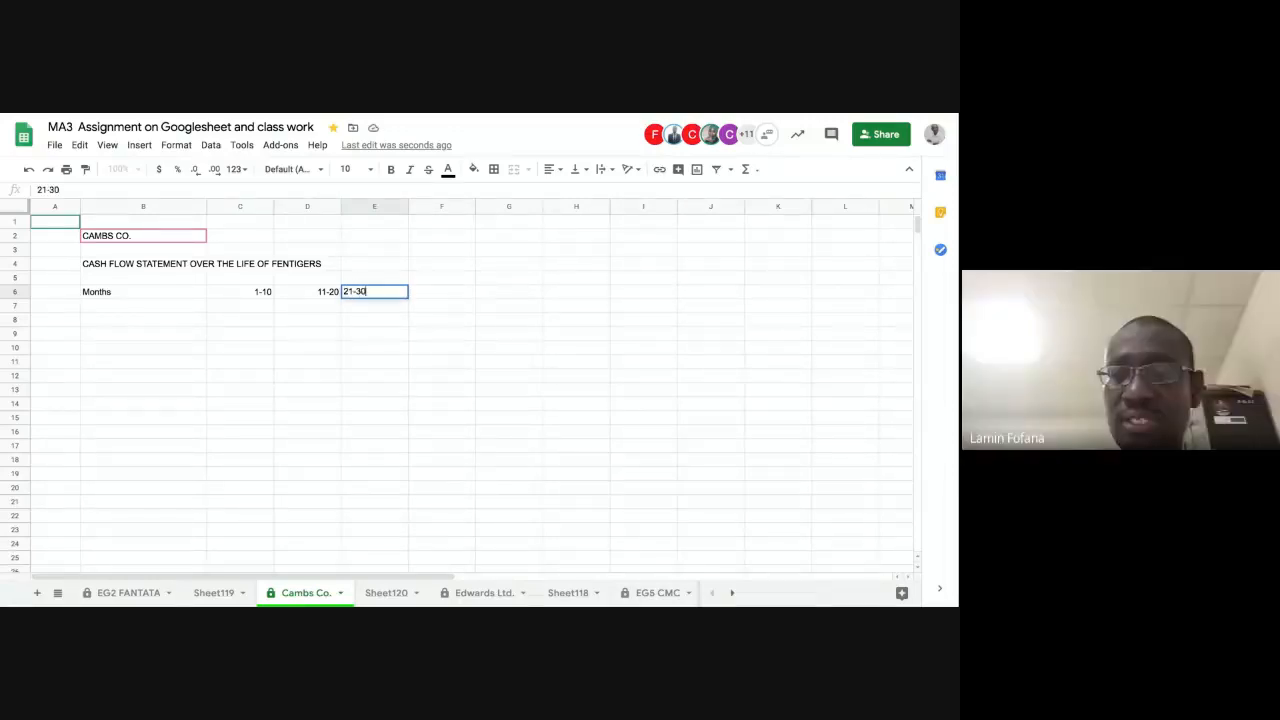
key(Return)
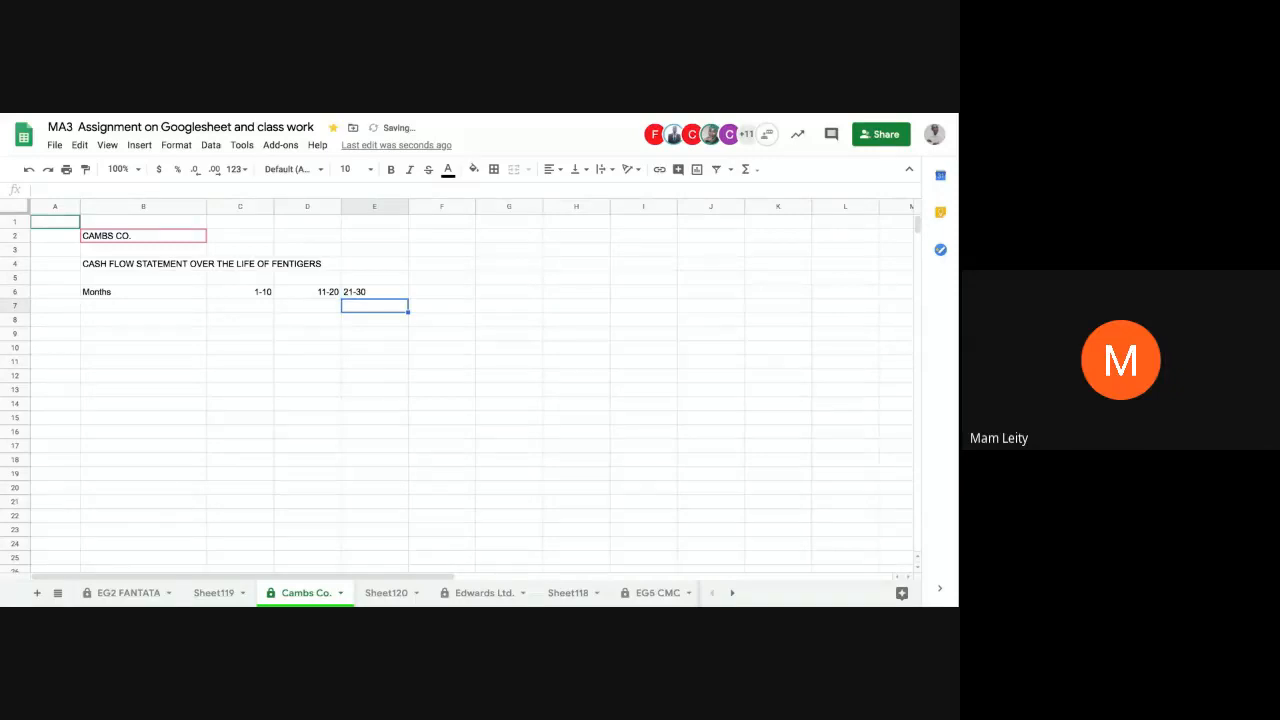
Step: Continue the Months row with the ranges 31-70 in cell F6 and 71-80 in cell G6
click(375, 292)
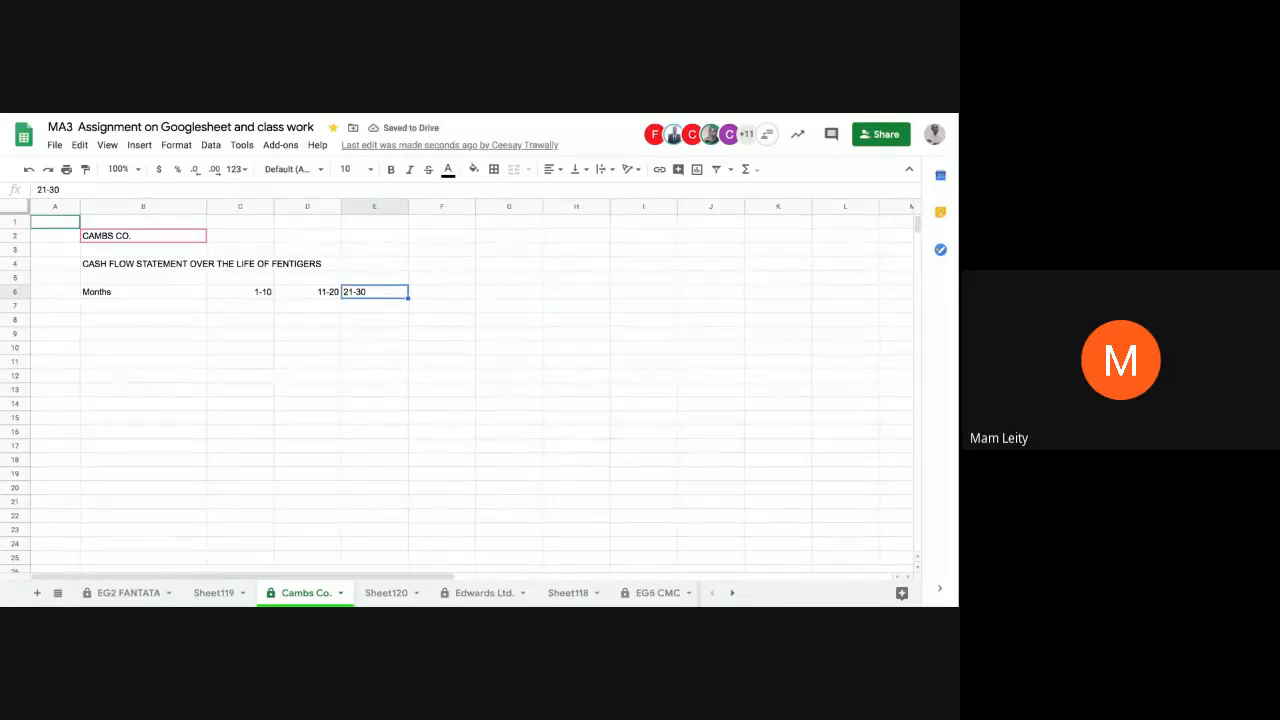
click(442, 292)
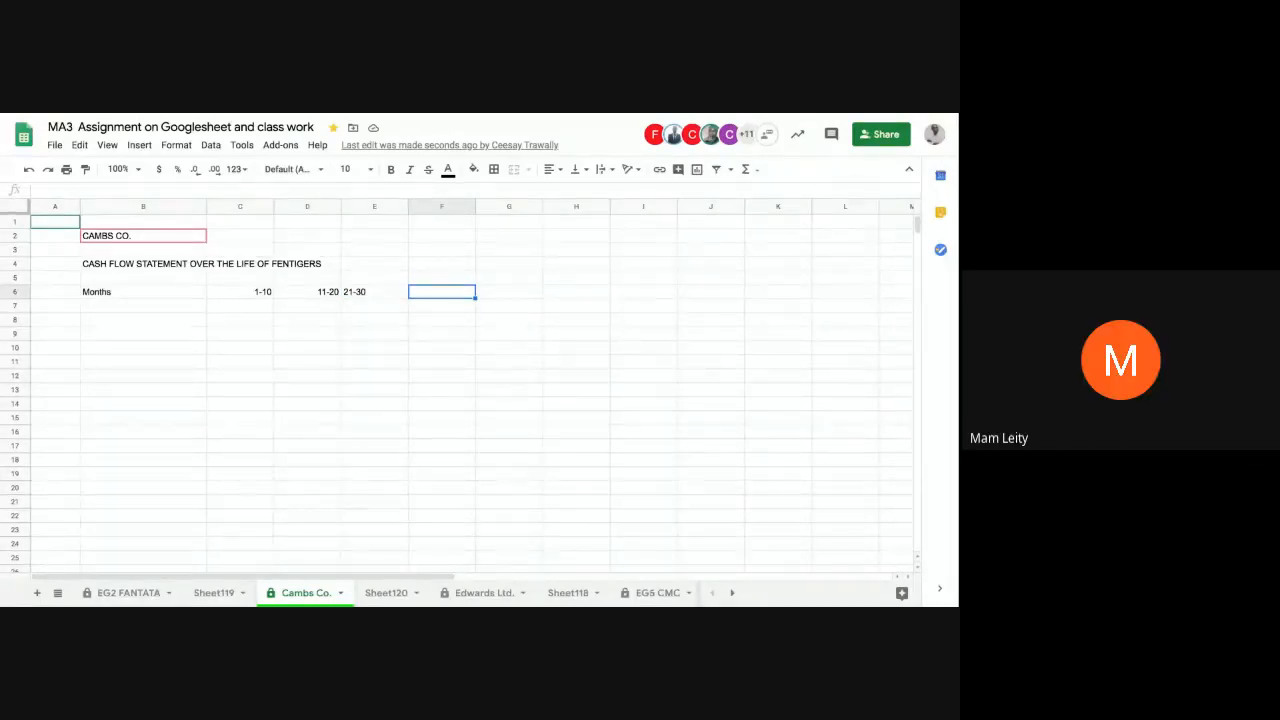
text(31-)
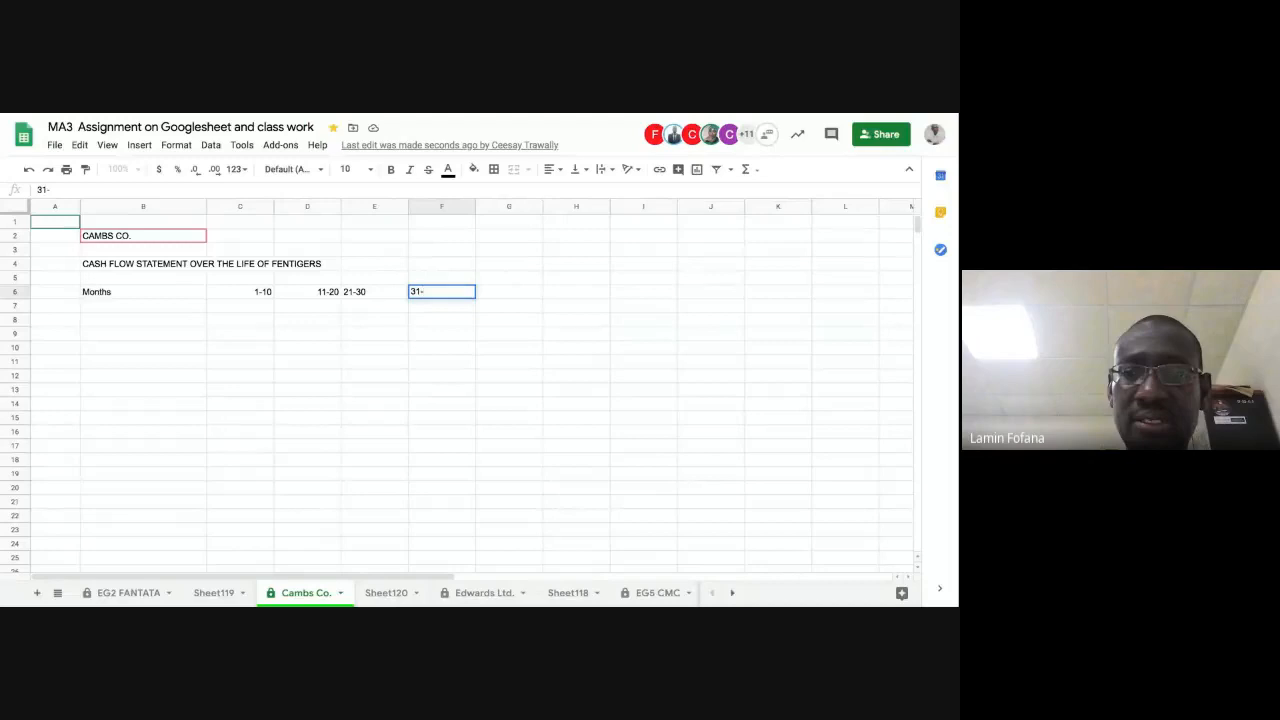
text(70)
key(Tab)
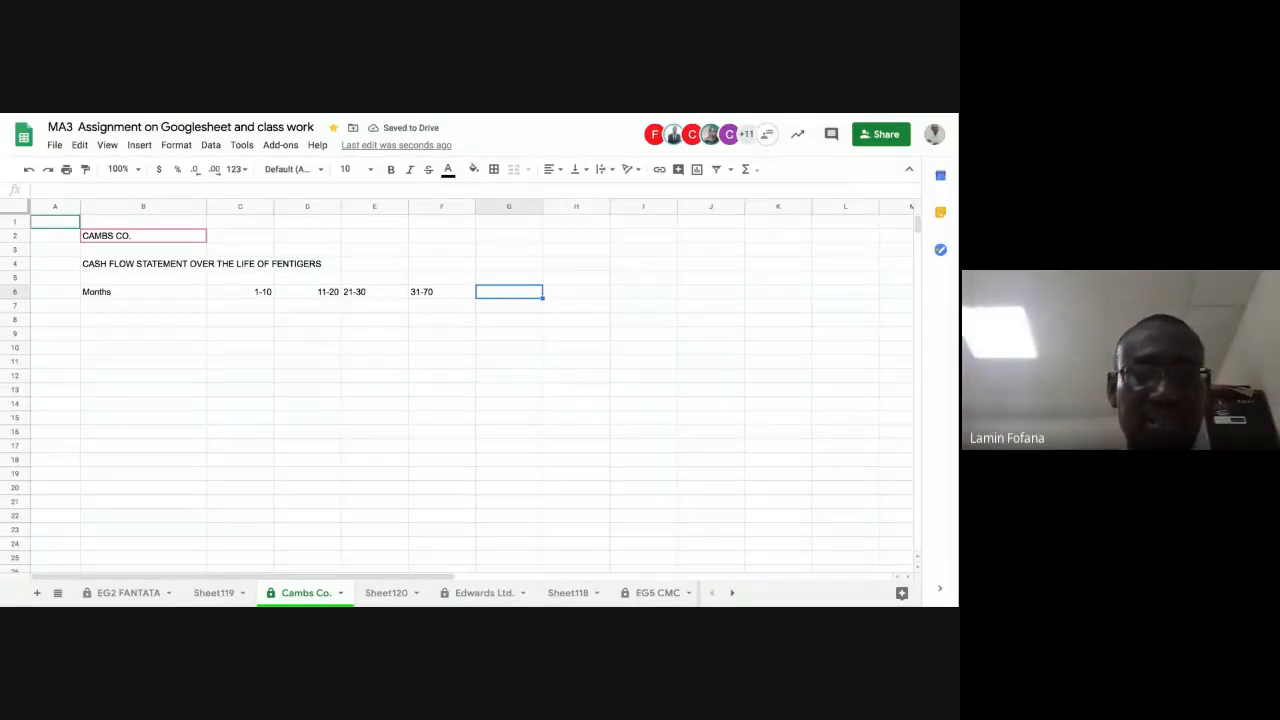
text(71)
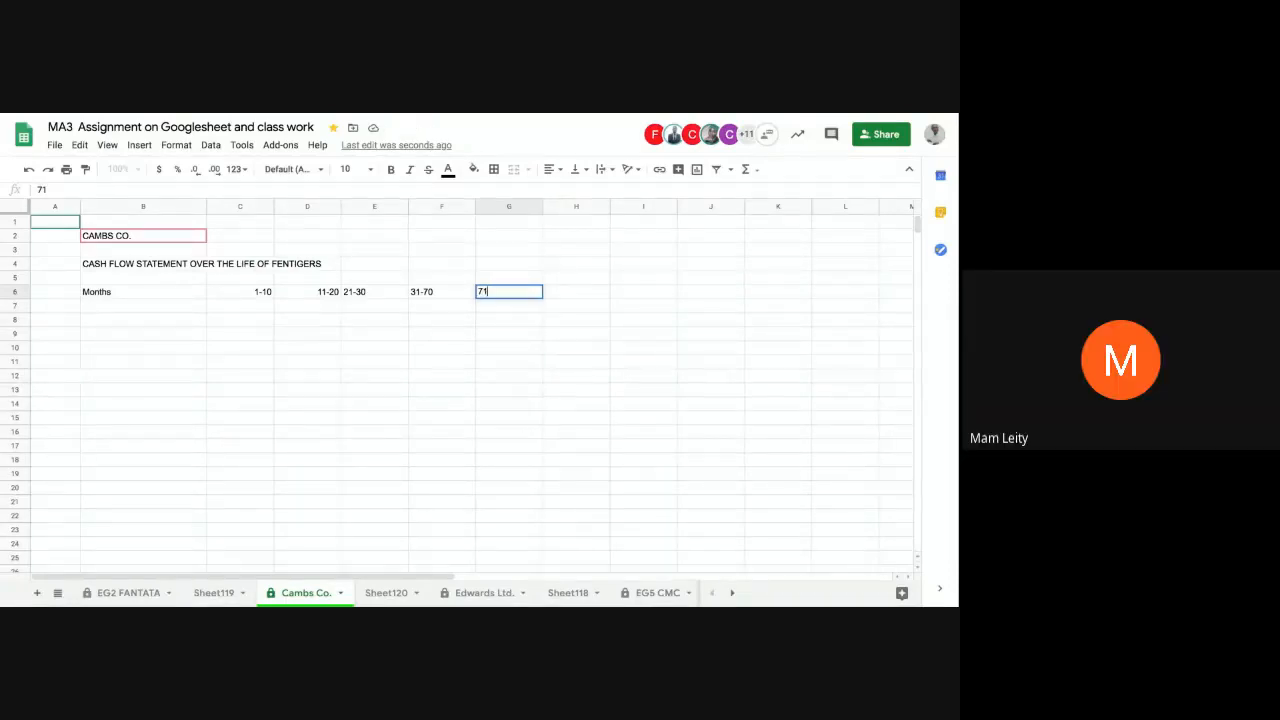
text(-80)
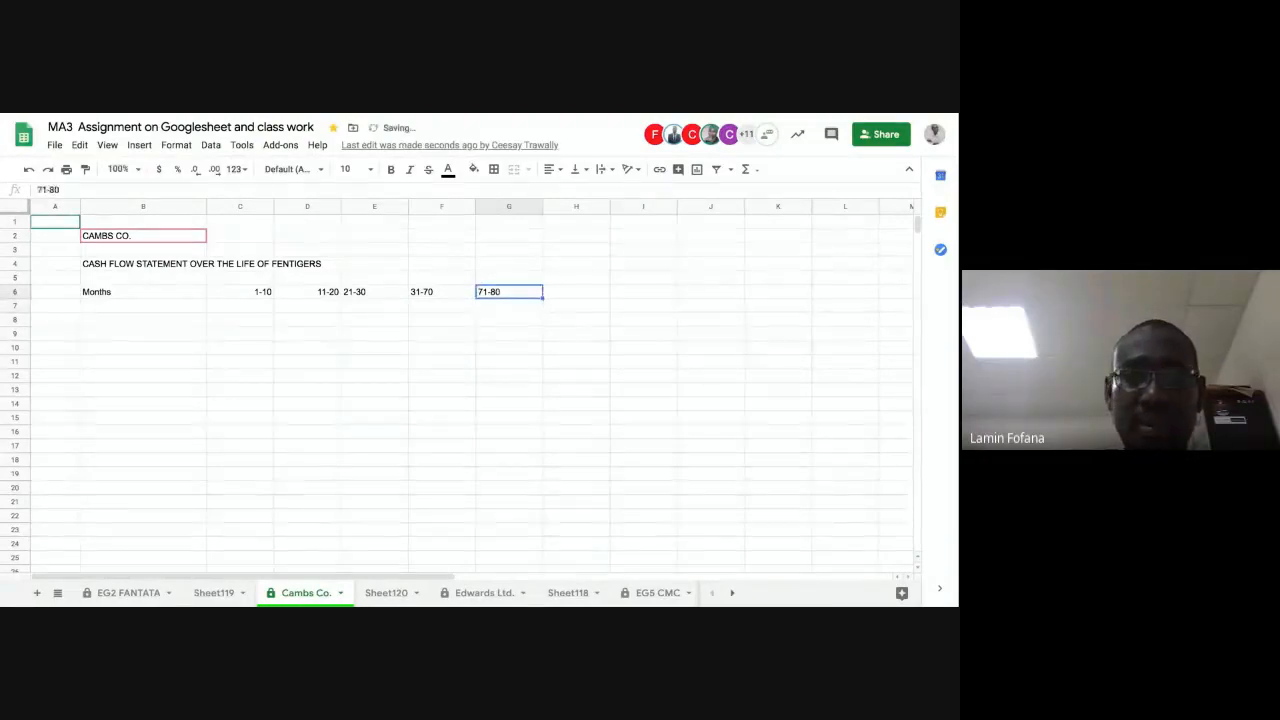
key(Tab)
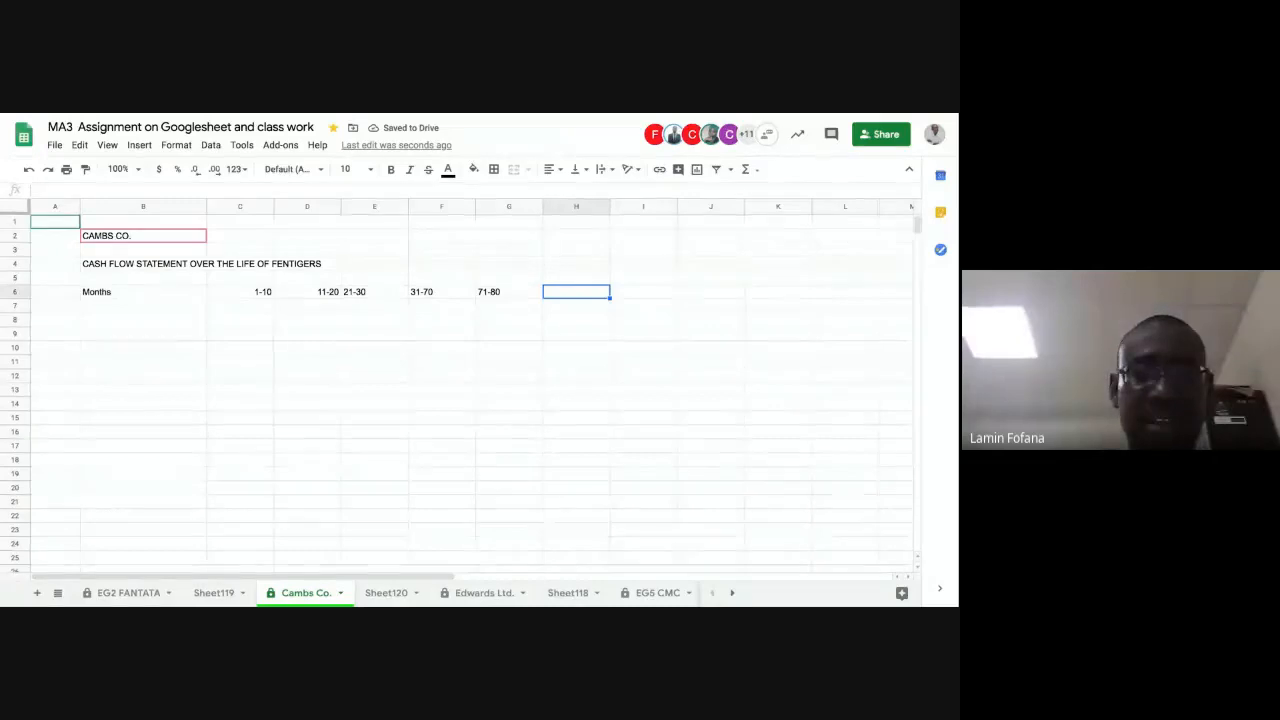
Step: Complete the Months row with the ranges 81-90, 91-100 and 101-110 in cells H6 to J6
text(81-90)
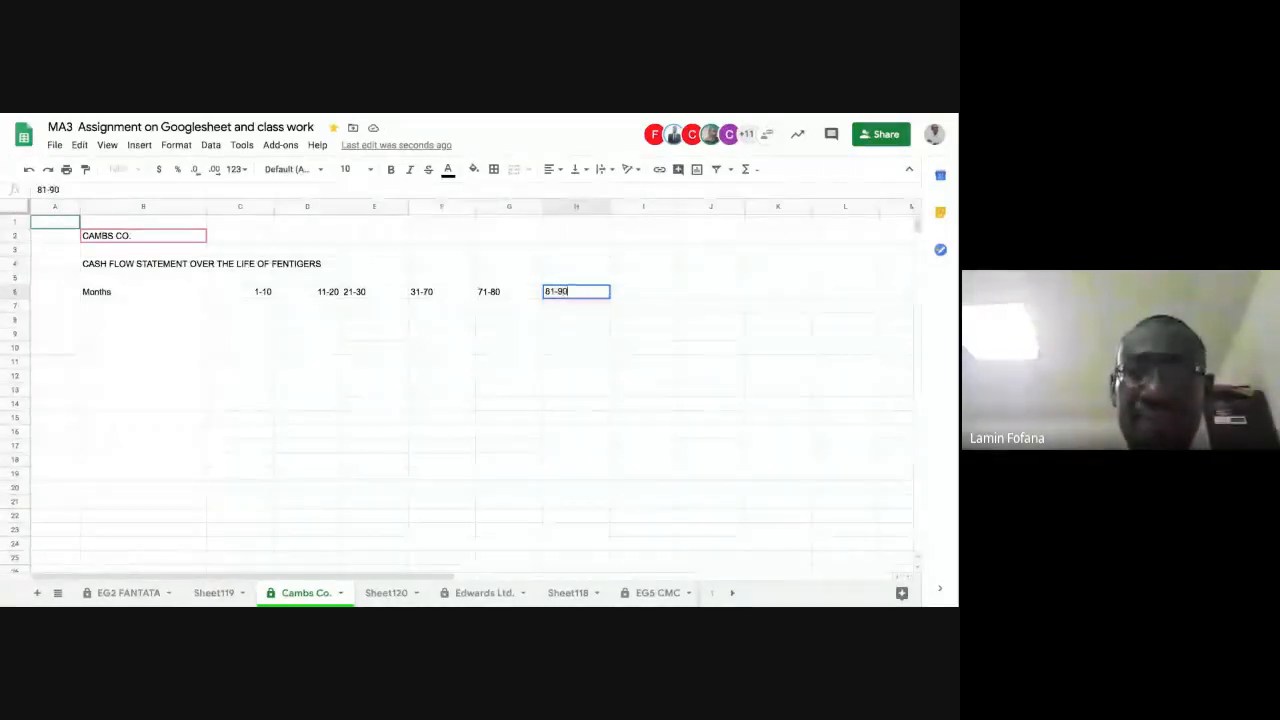
key(Tab)
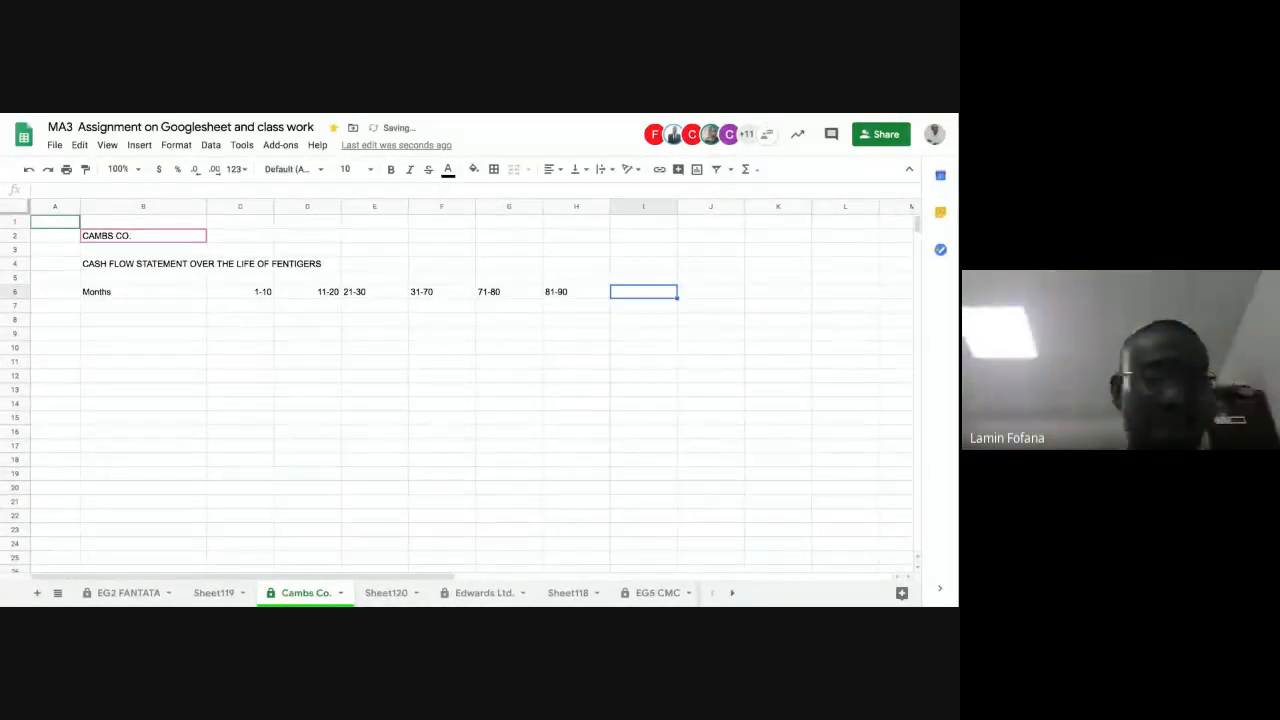
text(91-)
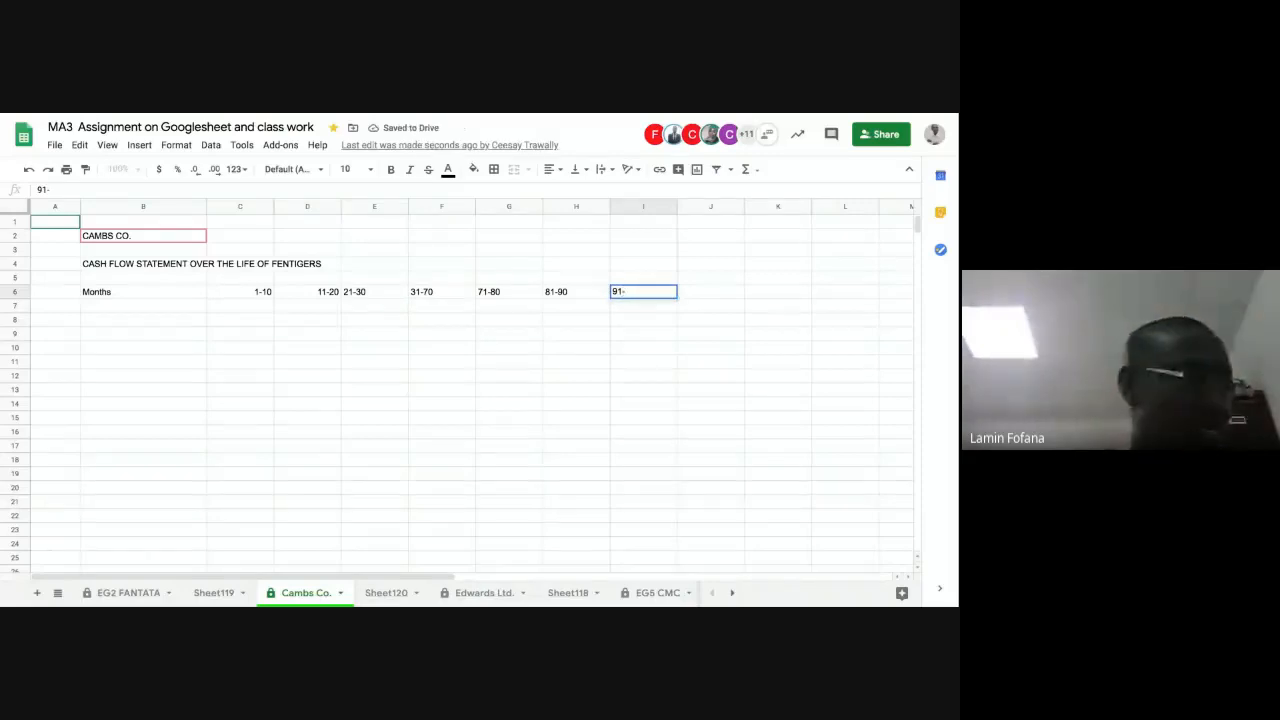
text(100)
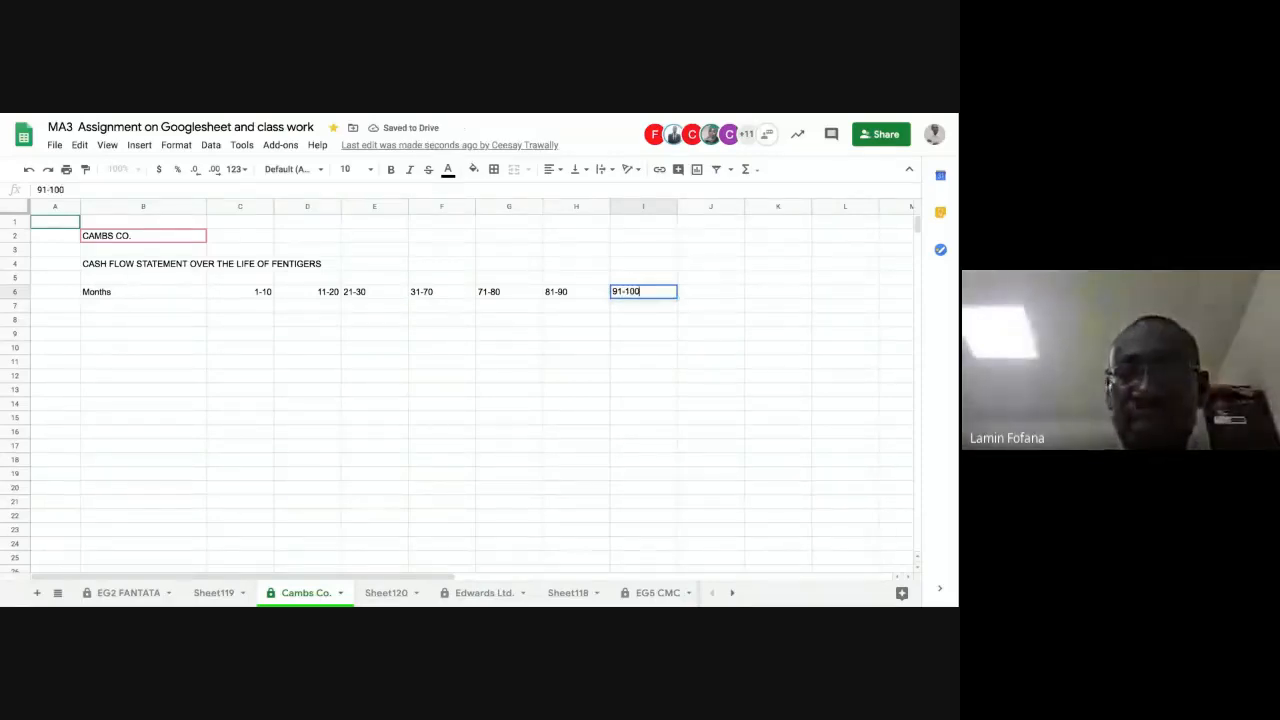
key(Tab)
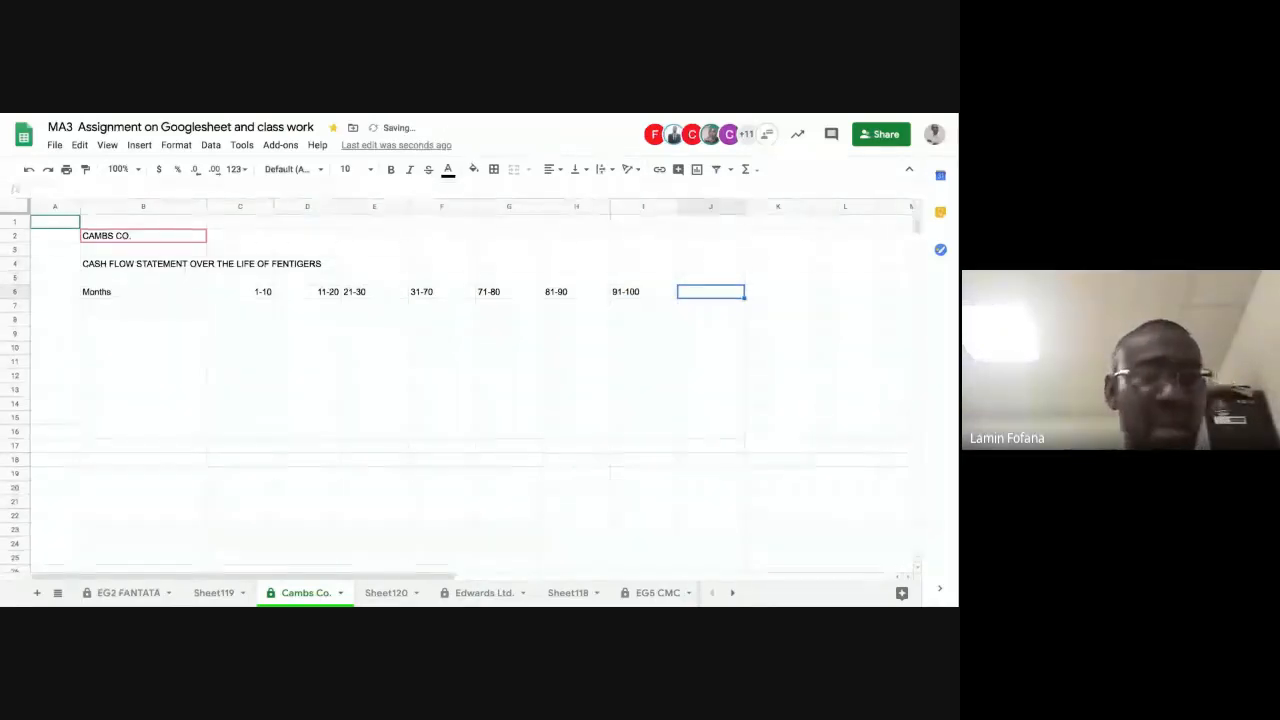
text(101)
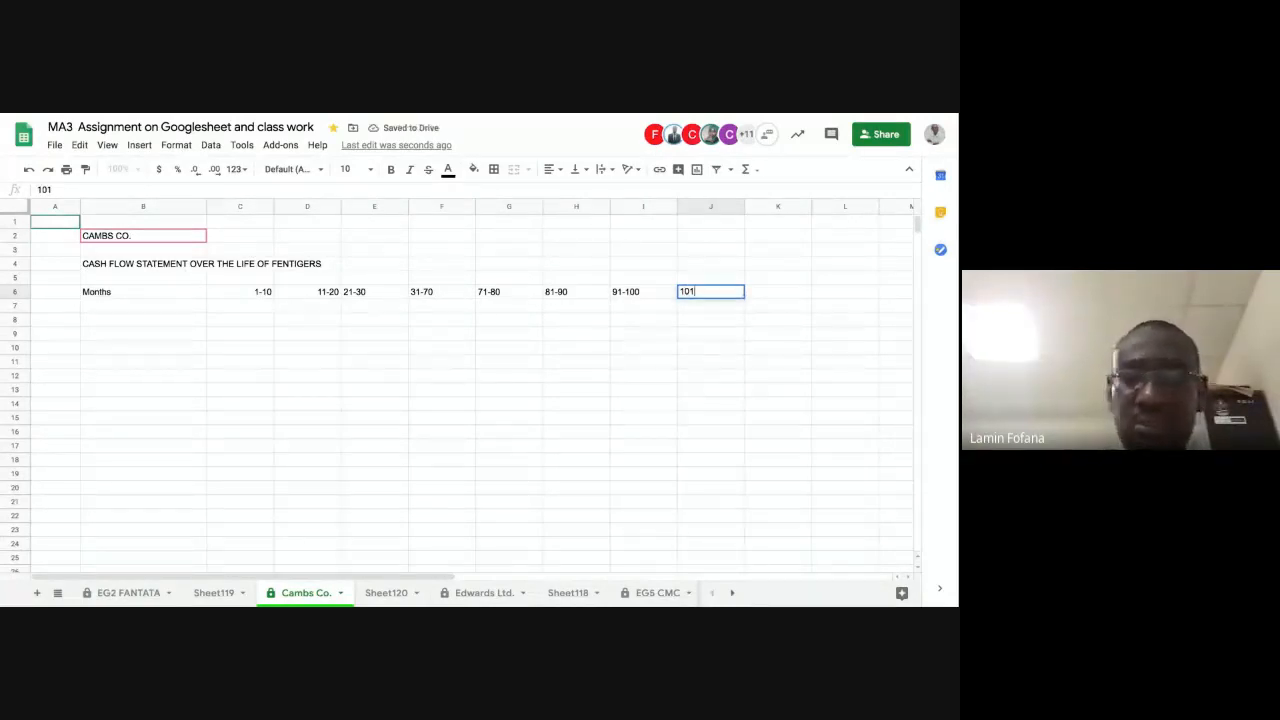
text(-110)
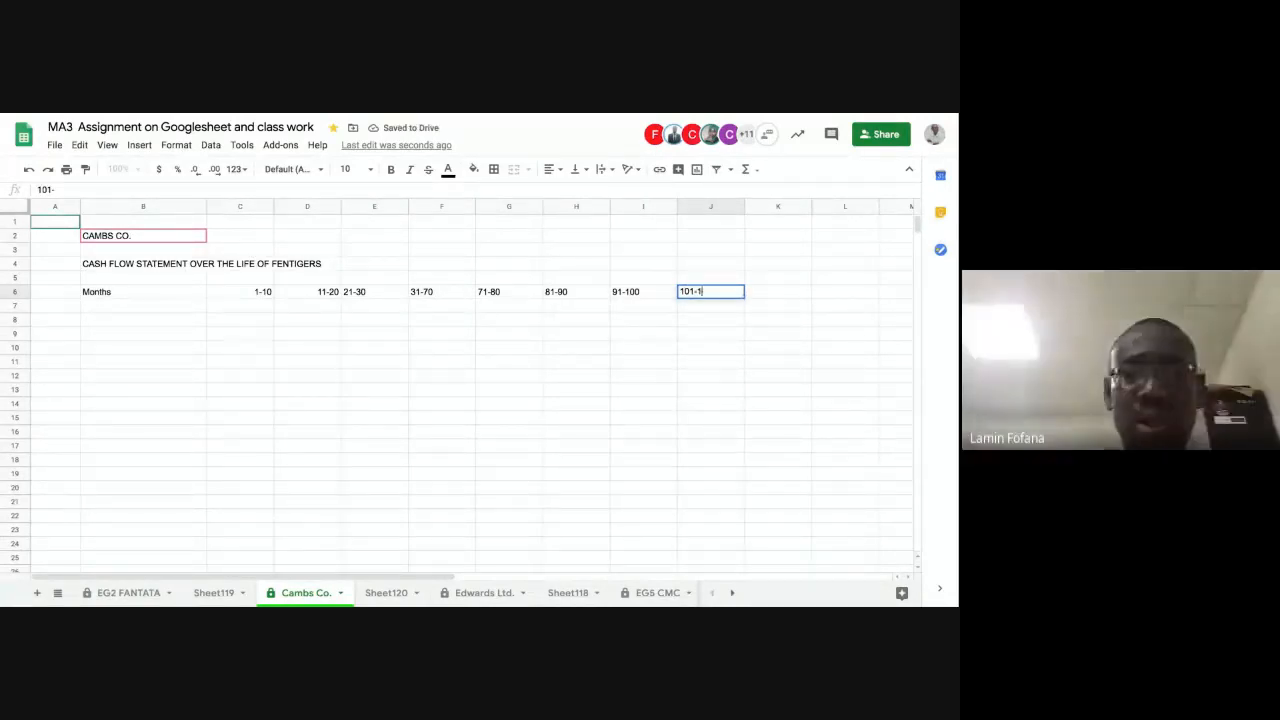
key(Return)
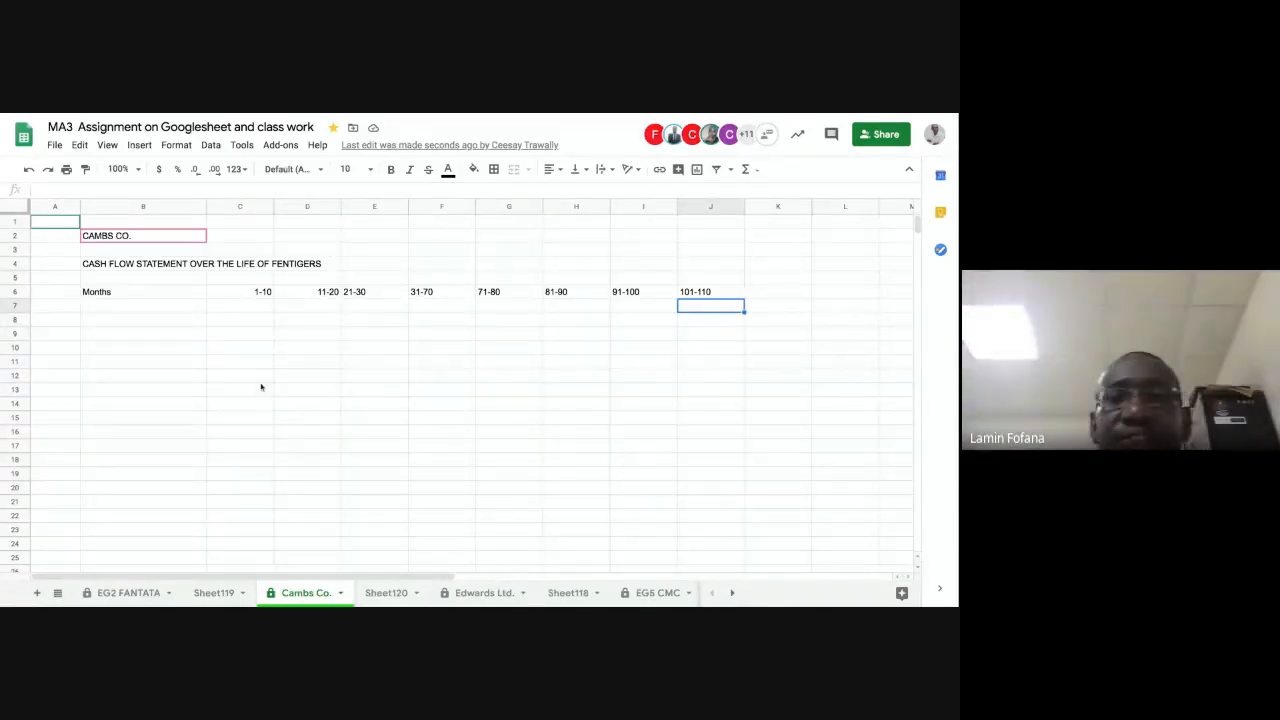
Step: Right-align the contents of columns C to J
click(250, 296)
click(245, 317)
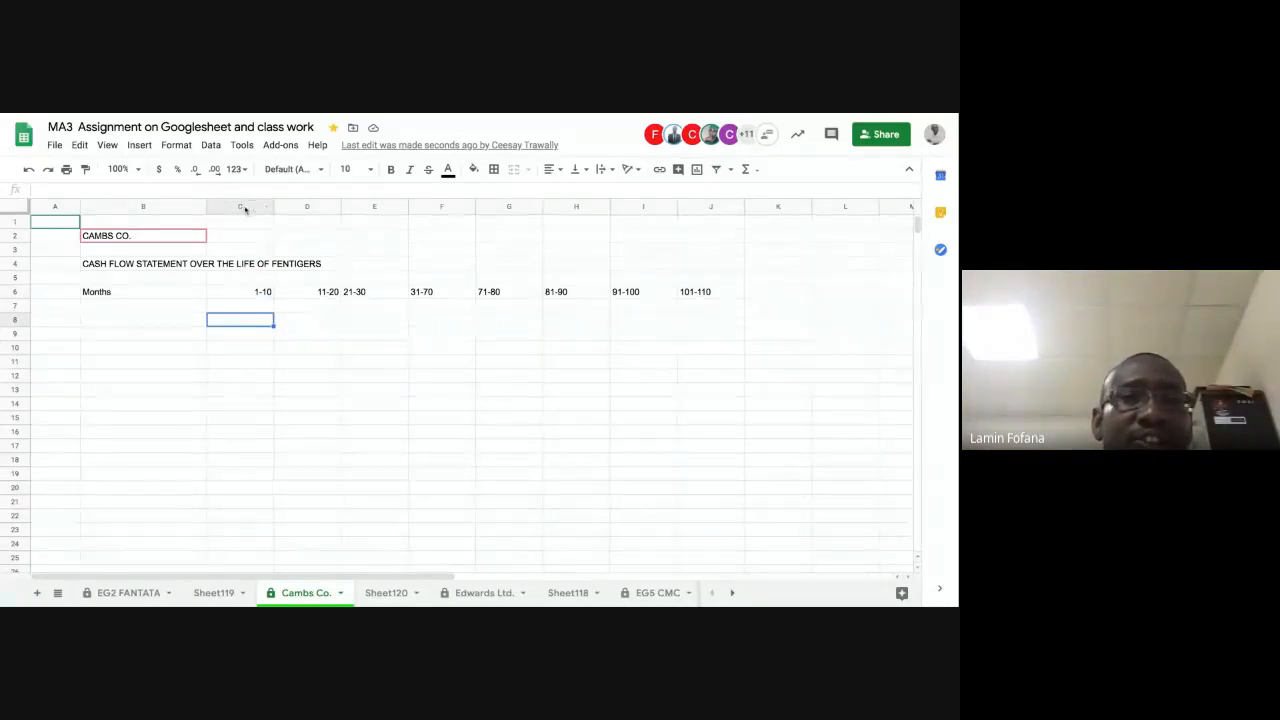
mouse_move(246, 207)
mouse_down()
mouse_move(643, 207)
mouse_move(686, 277)
mouse_up()
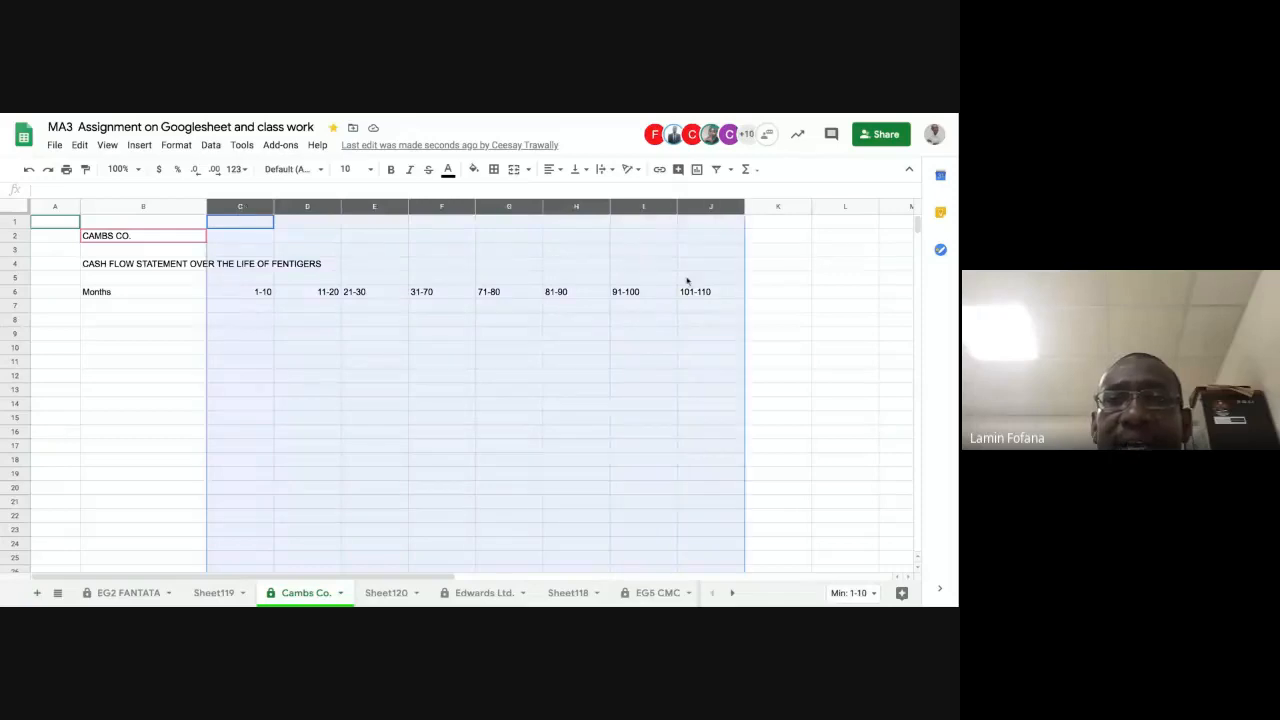
click(561, 170)
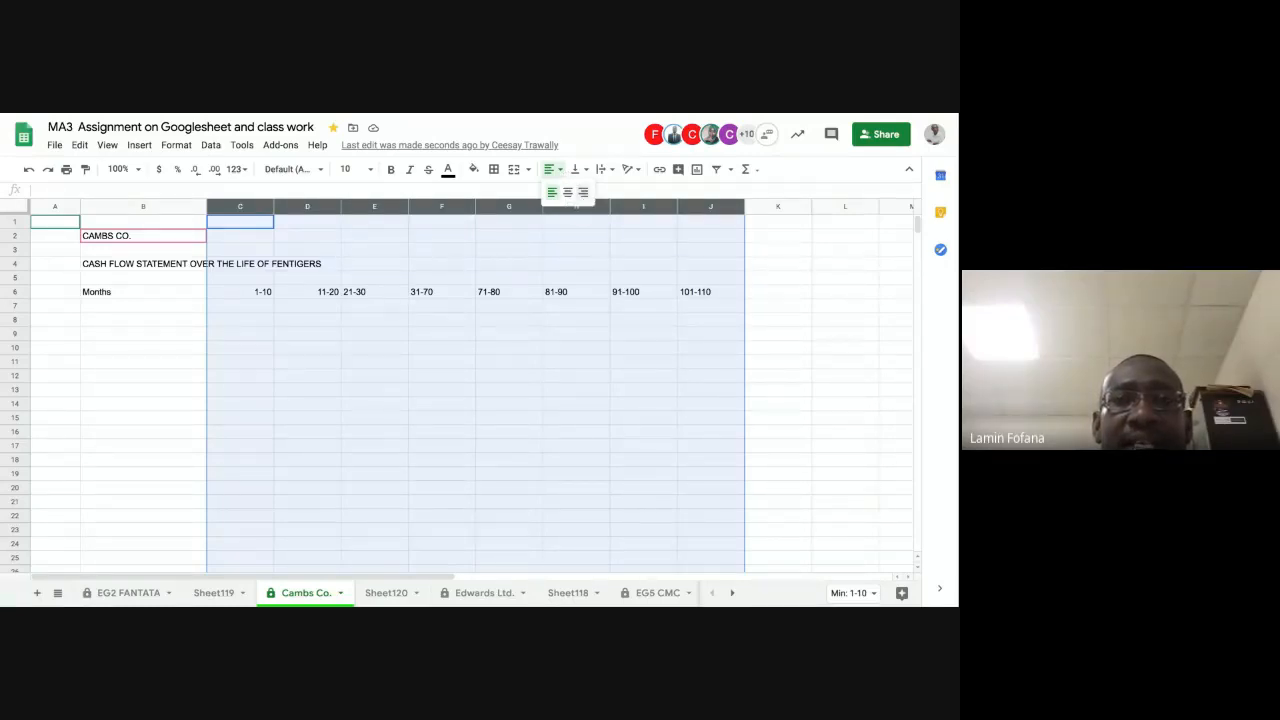
click(583, 192)
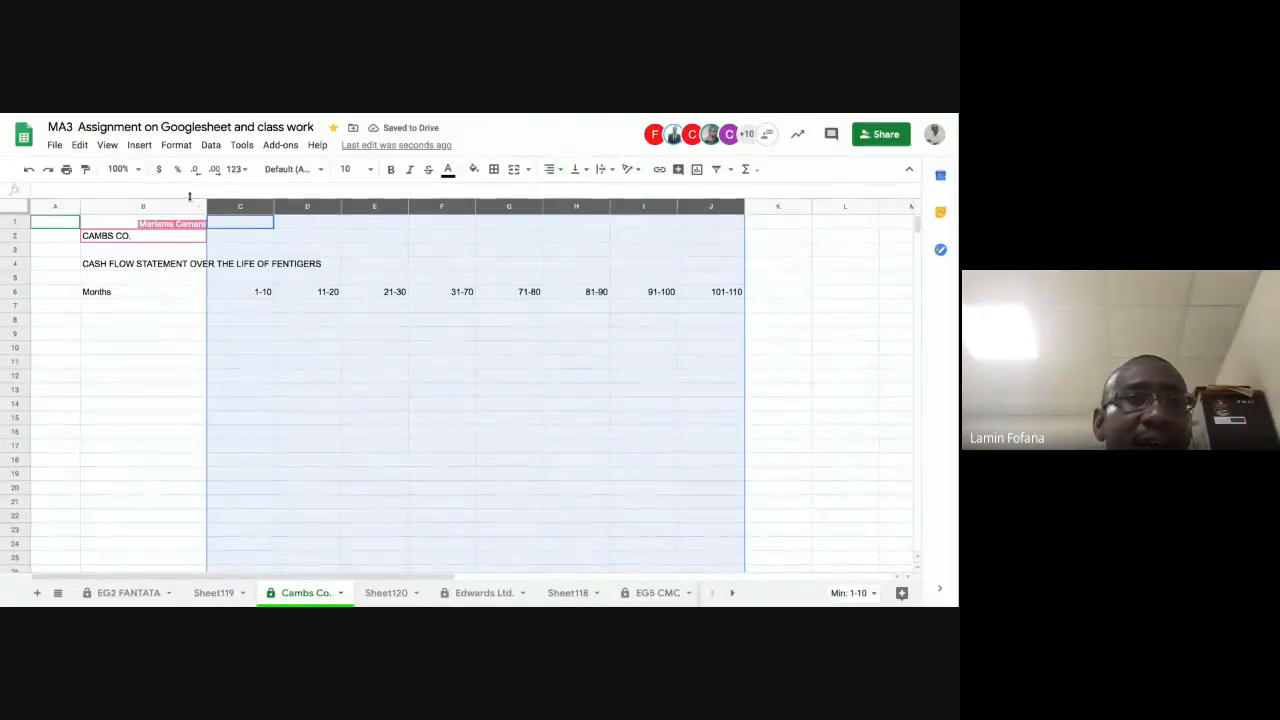
Step: Apply the Financial number format to columns C to J and reduce it to zero decimal places
click(175, 145)
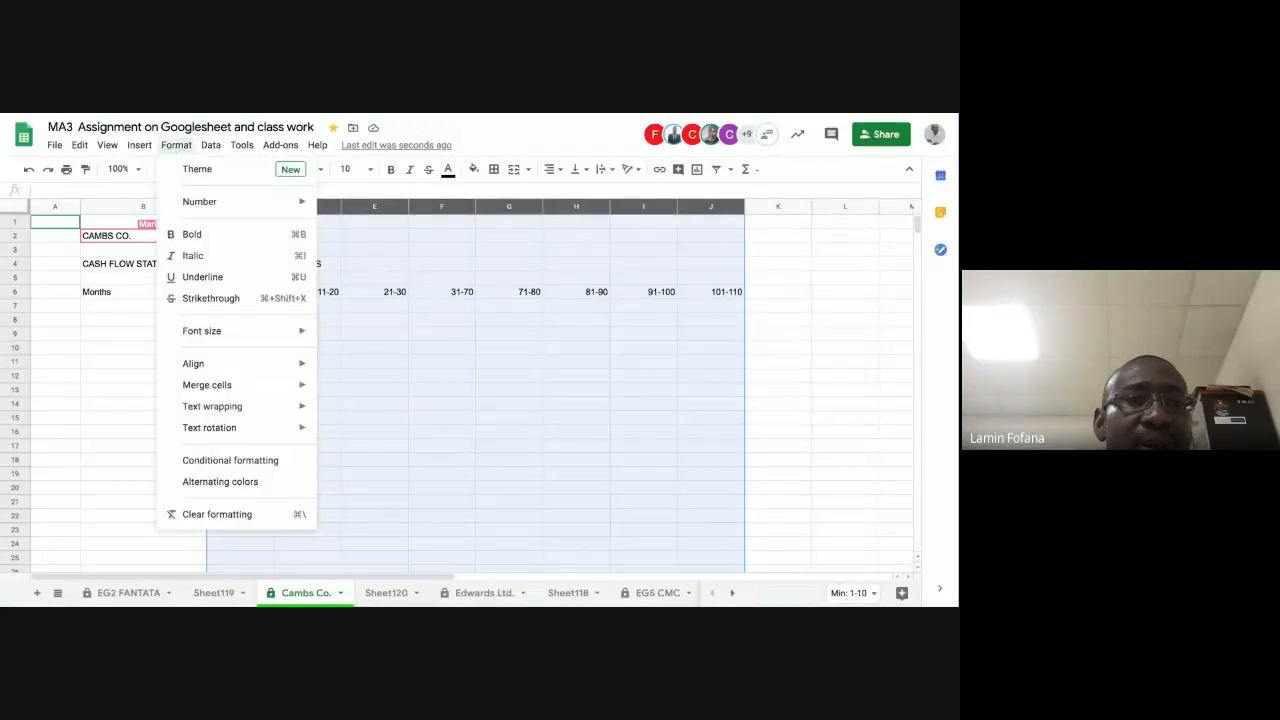
mouse_move(300, 201)
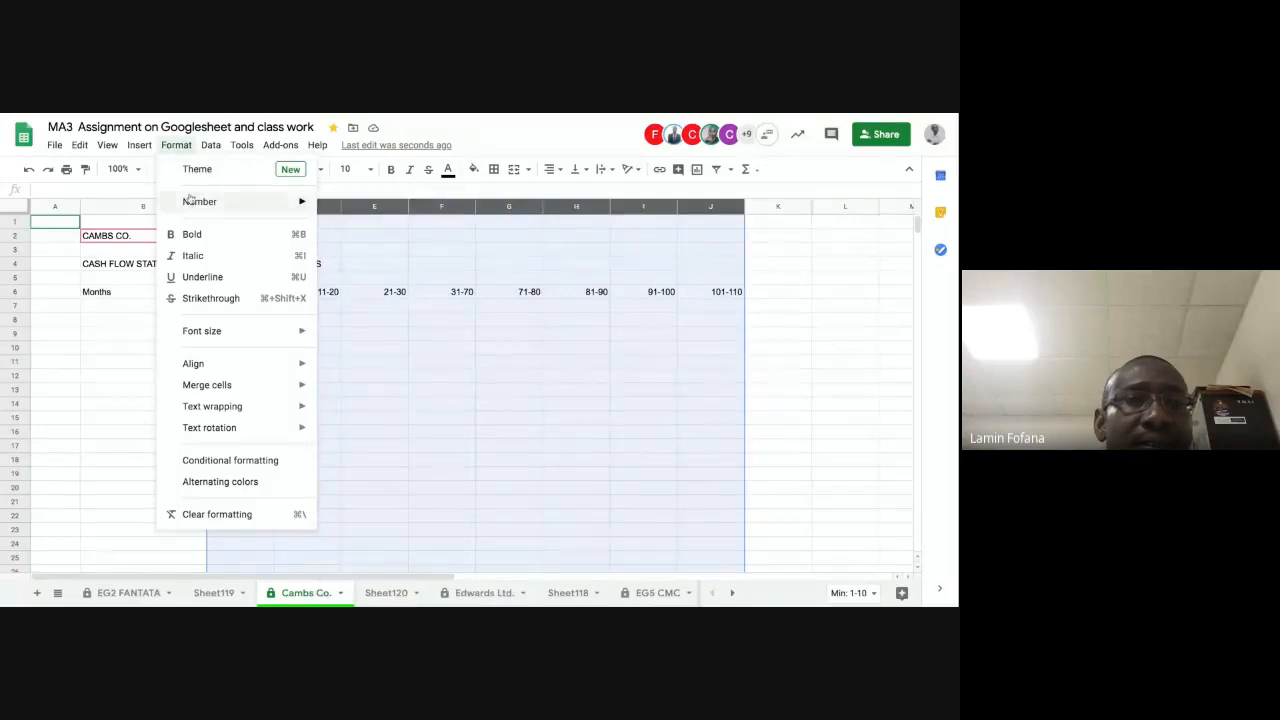
mouse_move(196, 209)
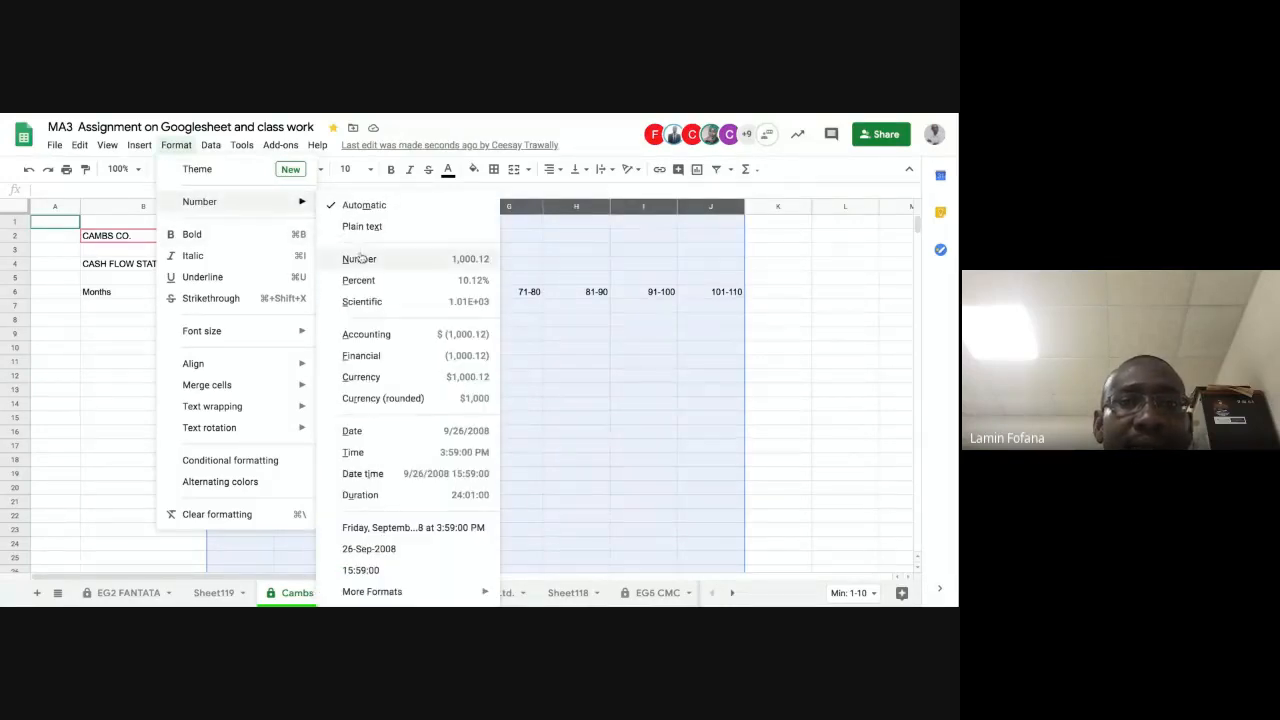
click(381, 358)
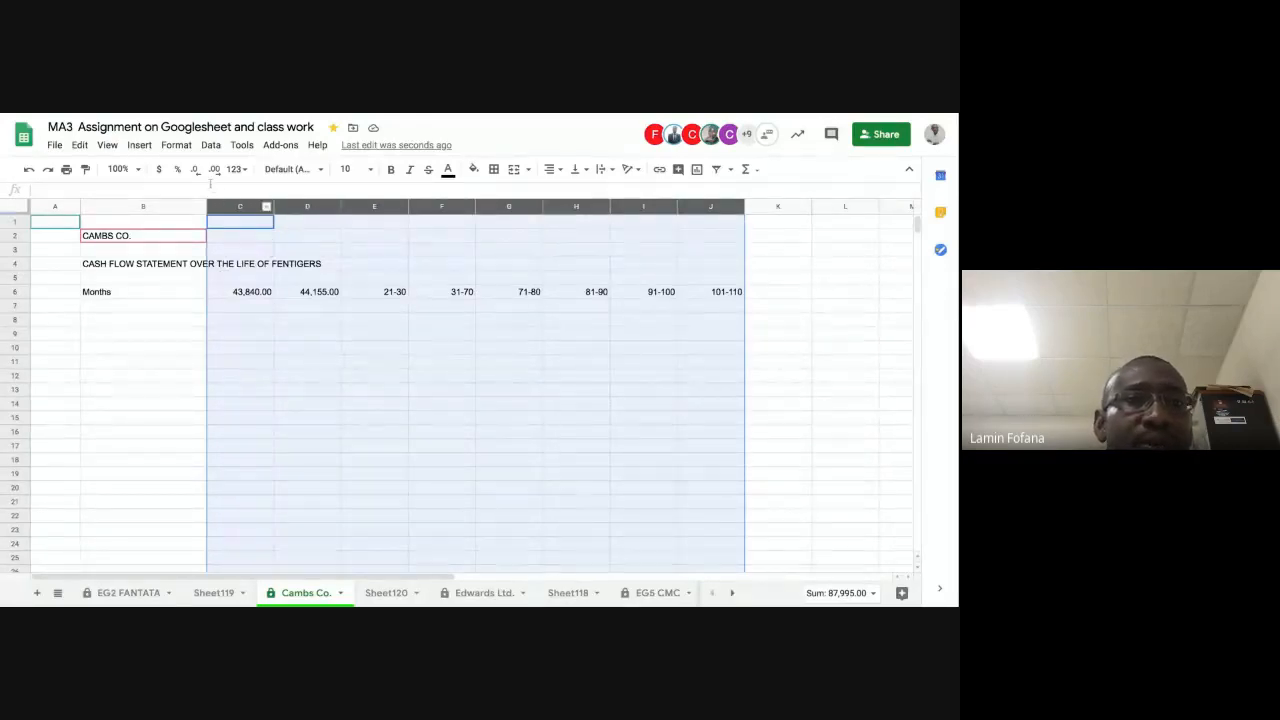
click(195, 170)
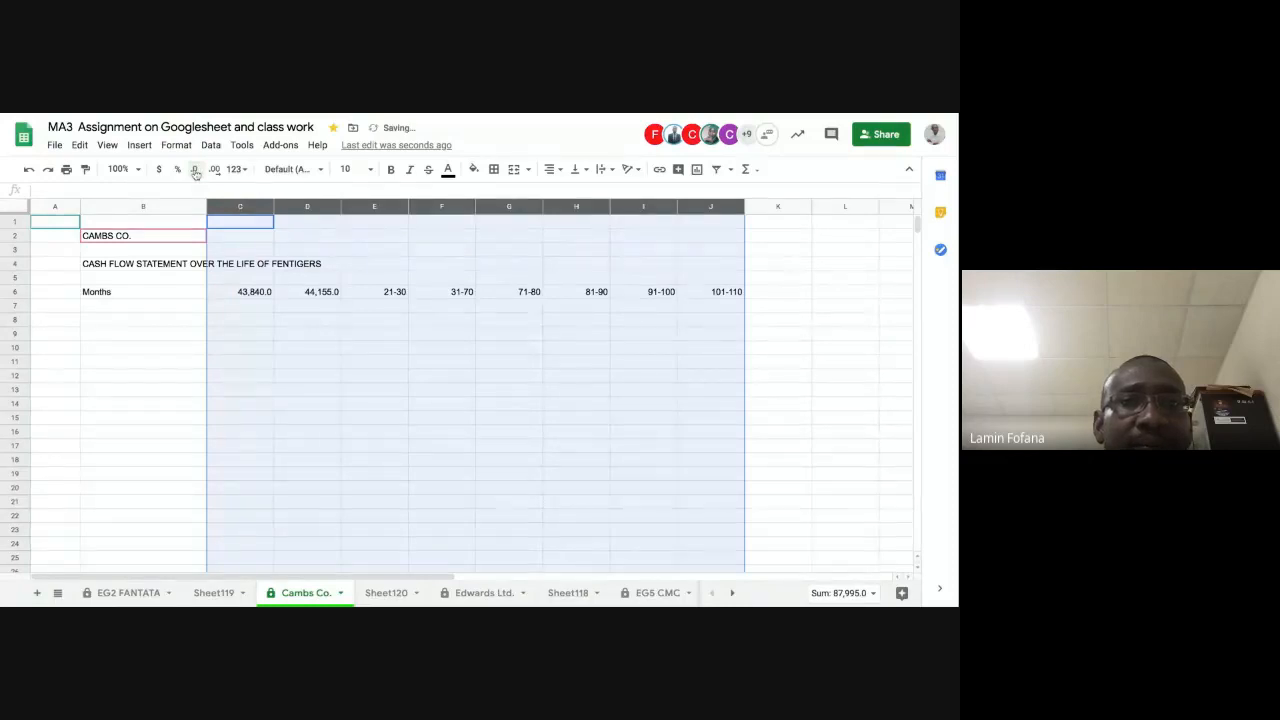
click(196, 172)
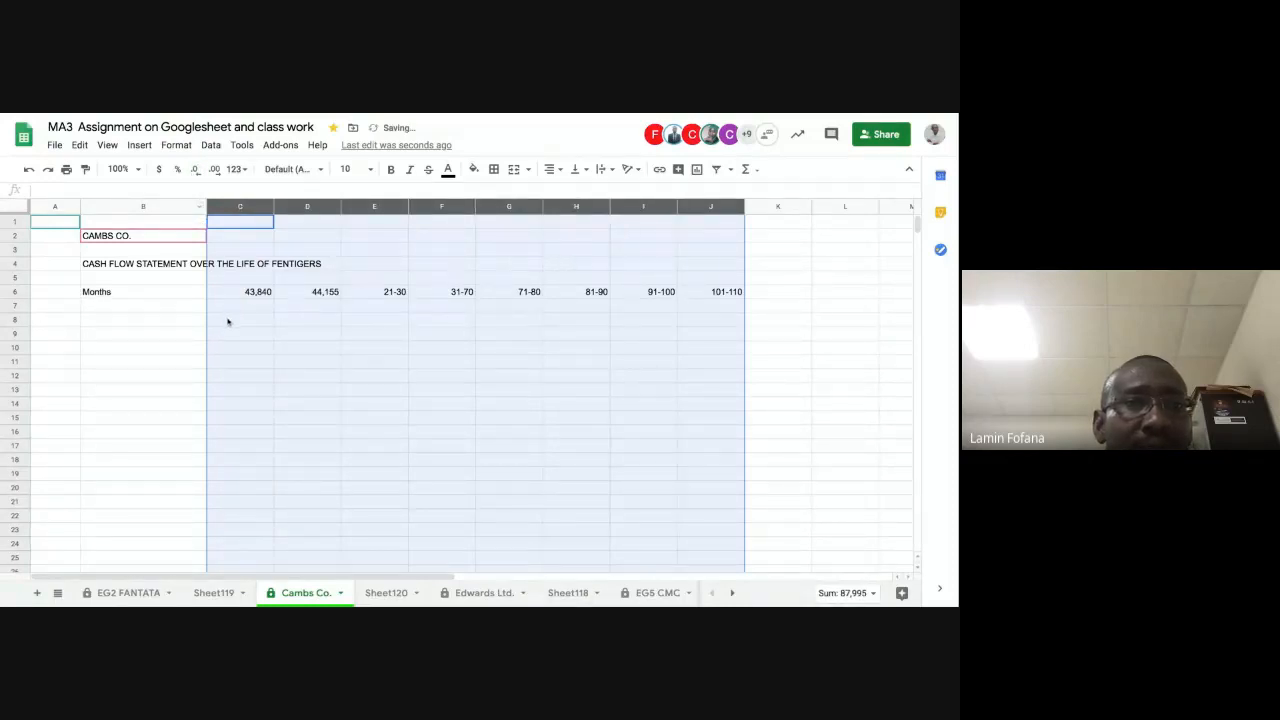
Step: Re-enter the month ranges 1-10 in cell C6 and 11-20 in cell D6
click(227, 321)
click(241, 293)
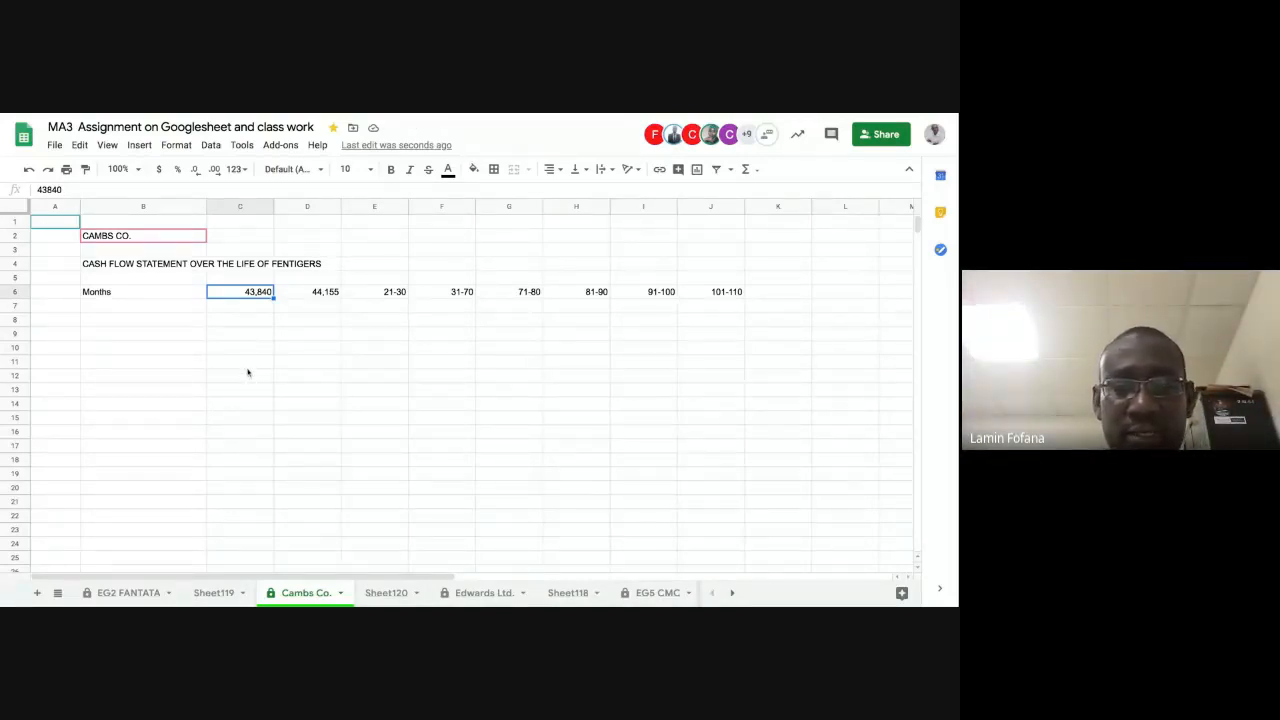
text(1-)
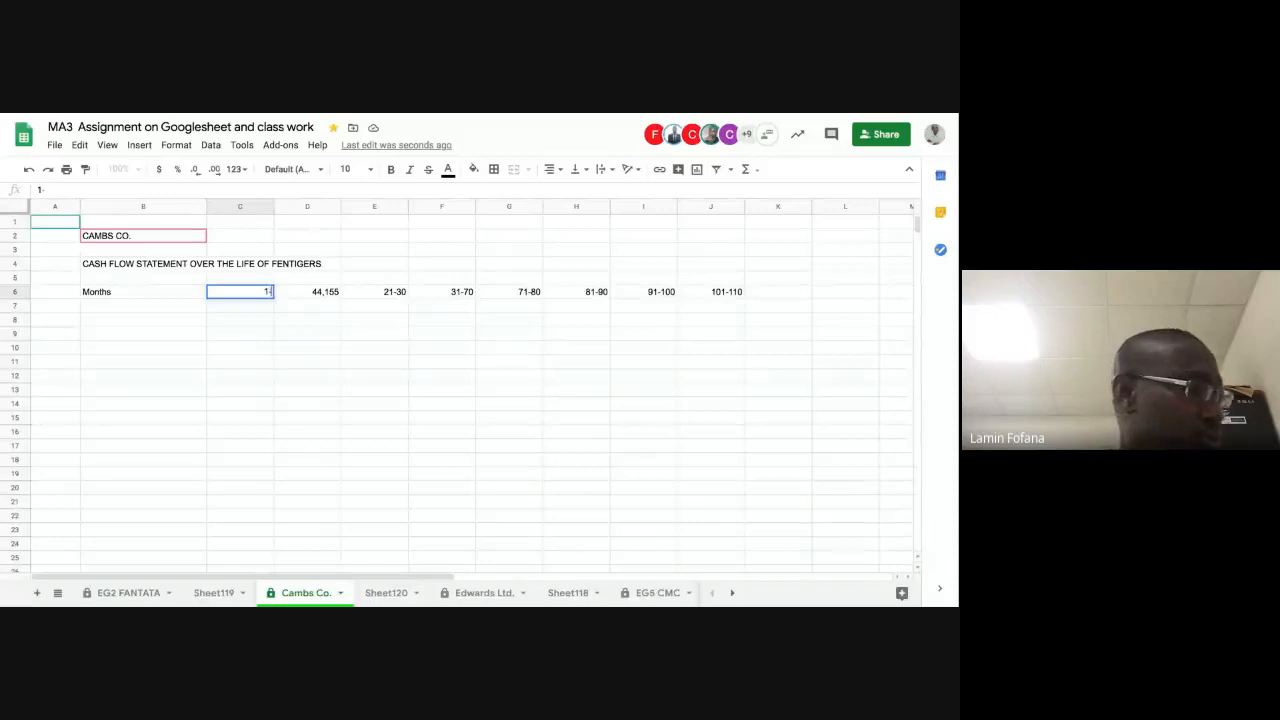
text(10)
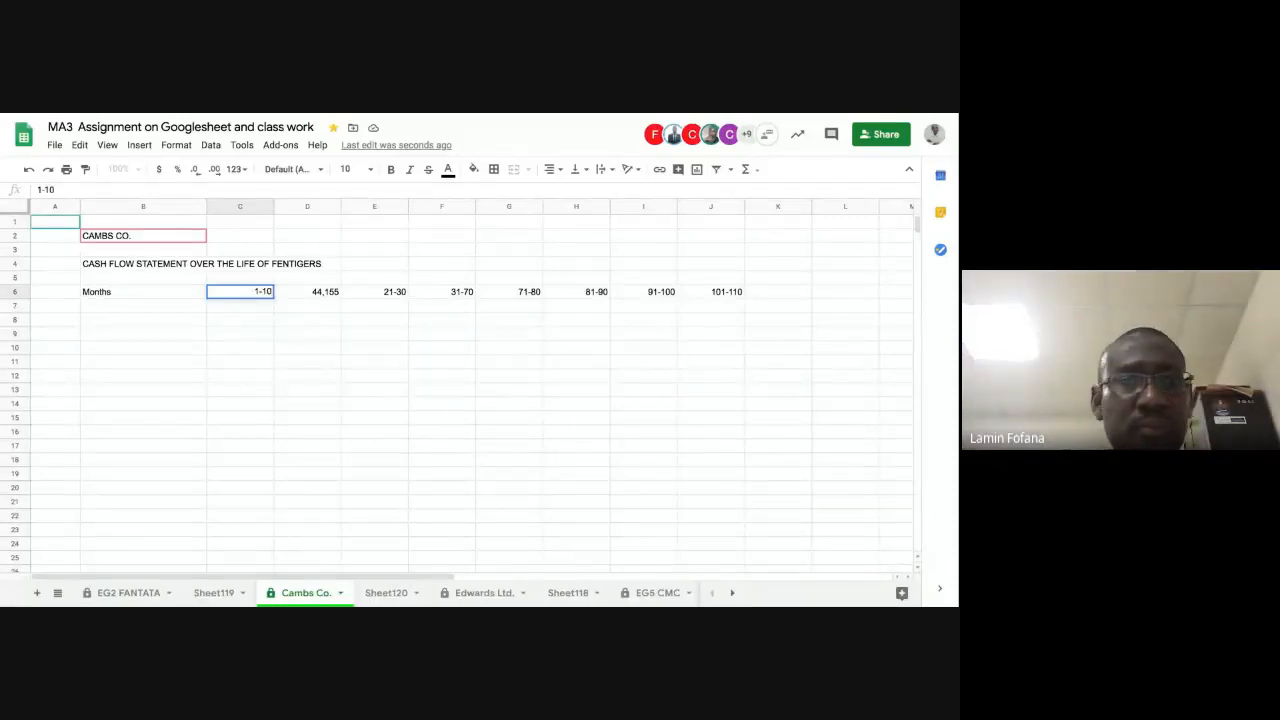
key(Tab)
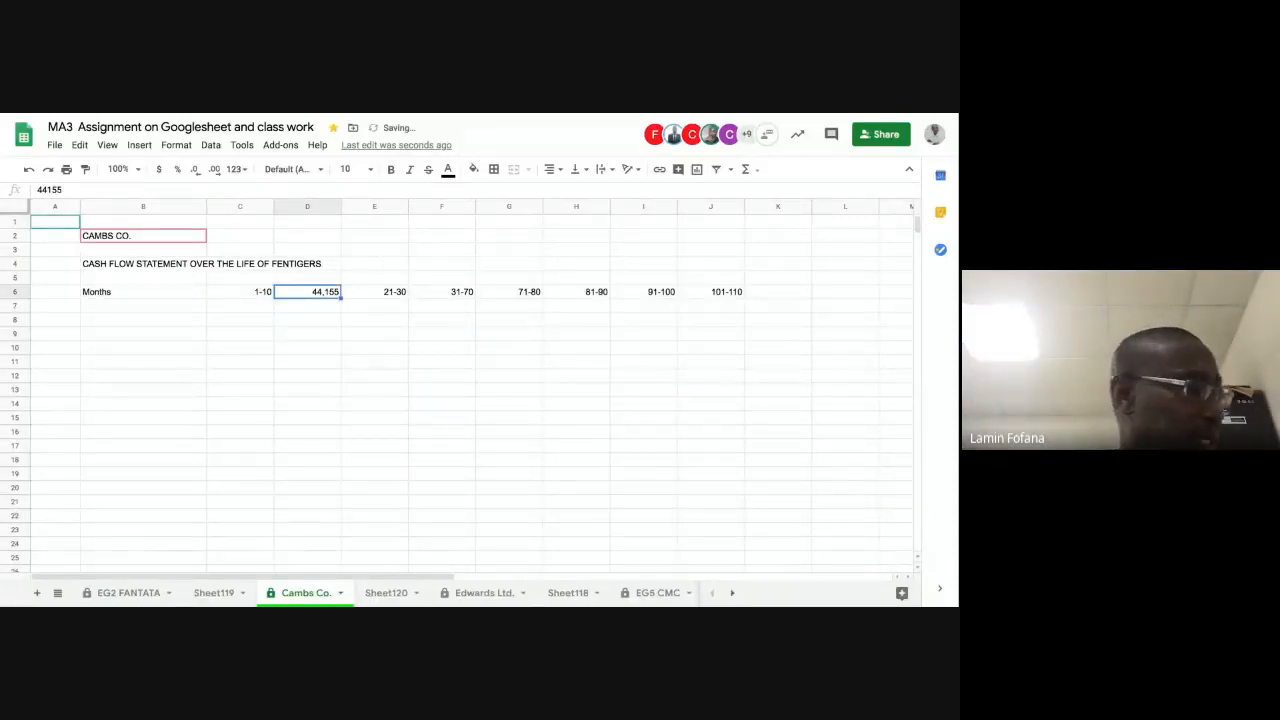
text(11)
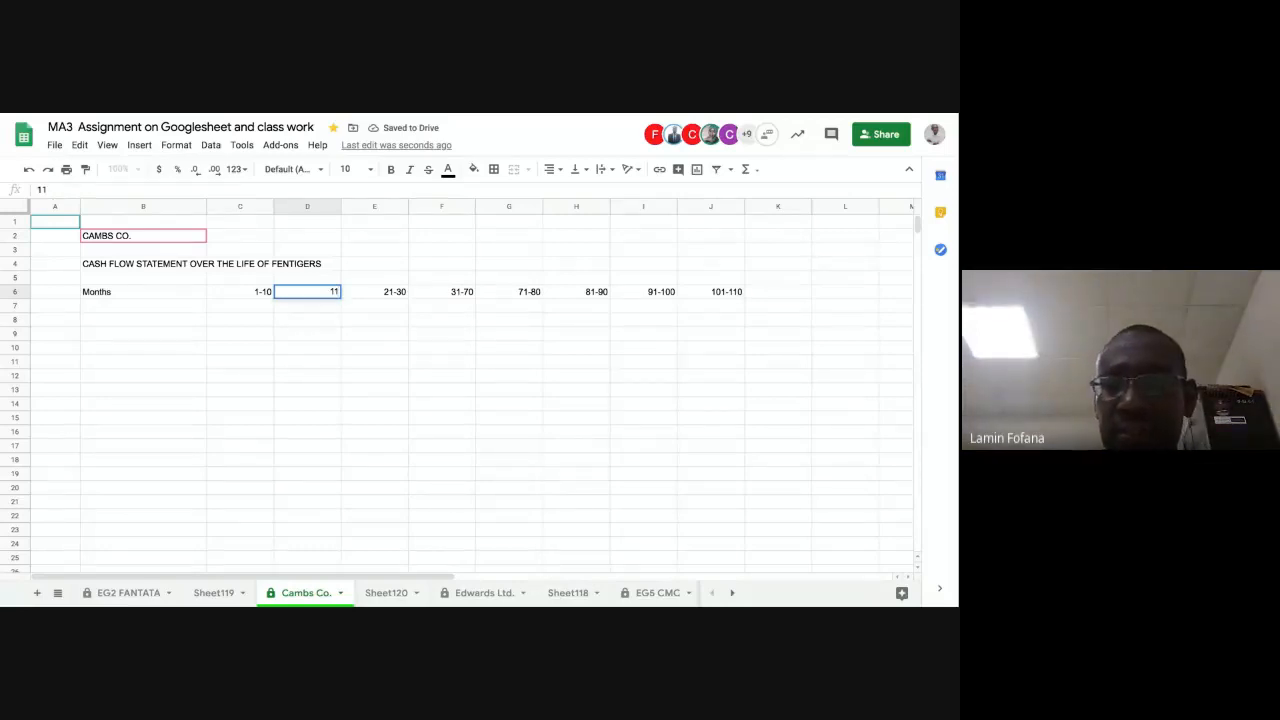
text(-)
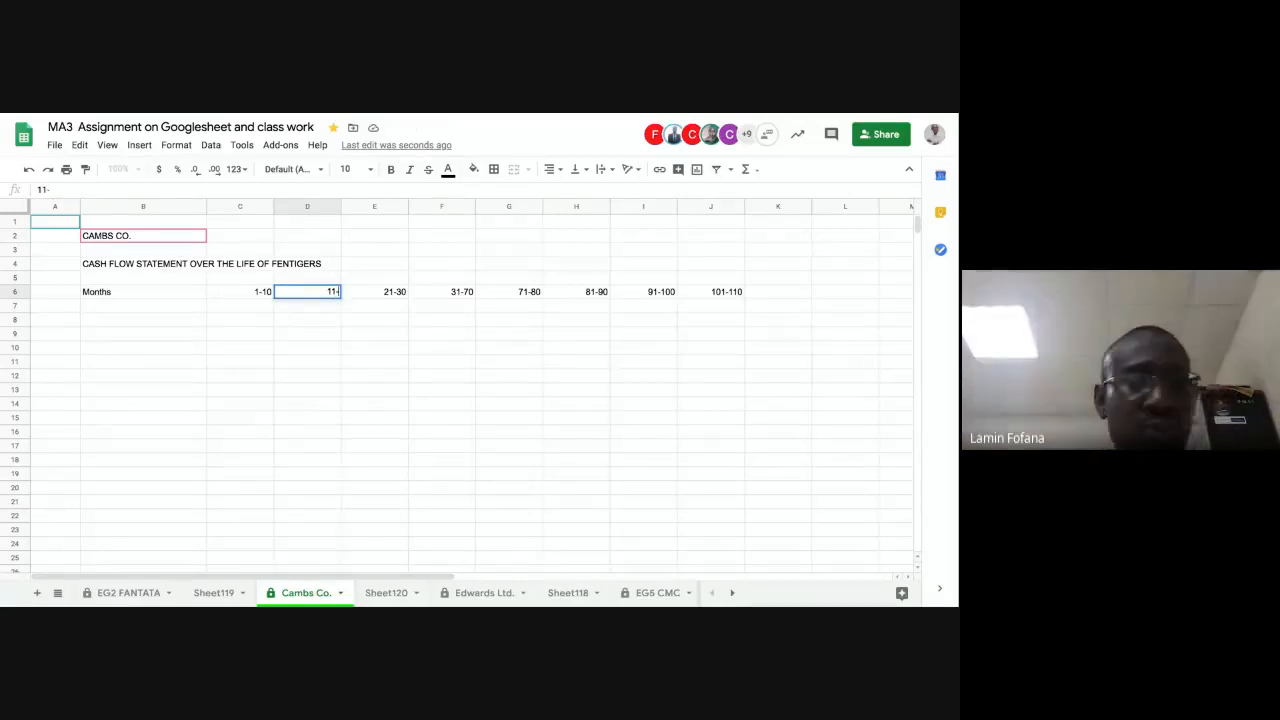
text(20)
key(Return)
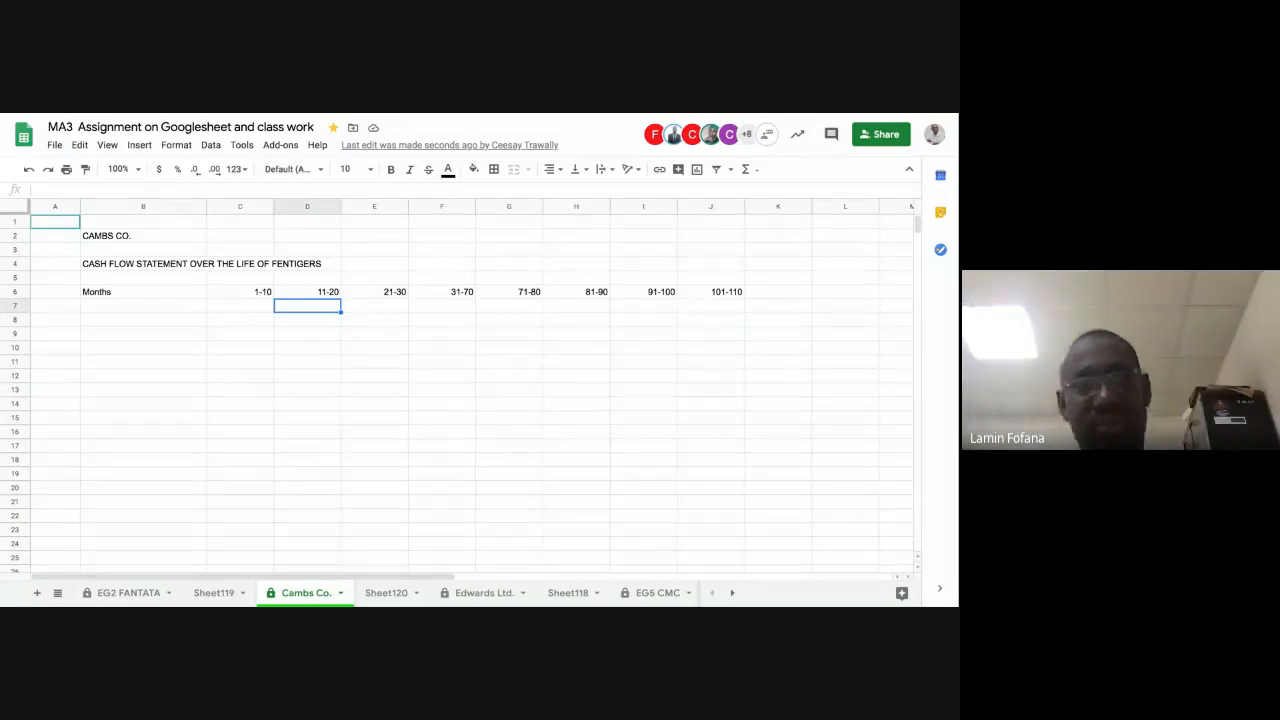
click(104, 293)
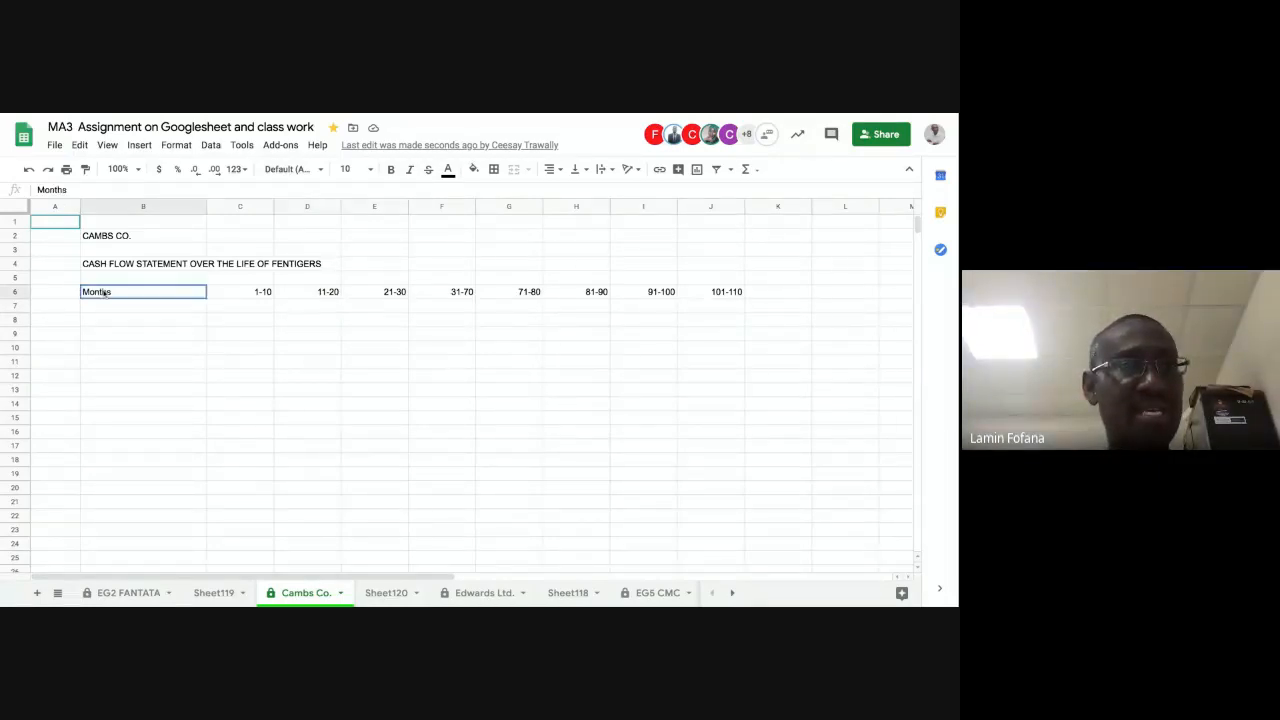
click(90, 190)
key(BackSpace)
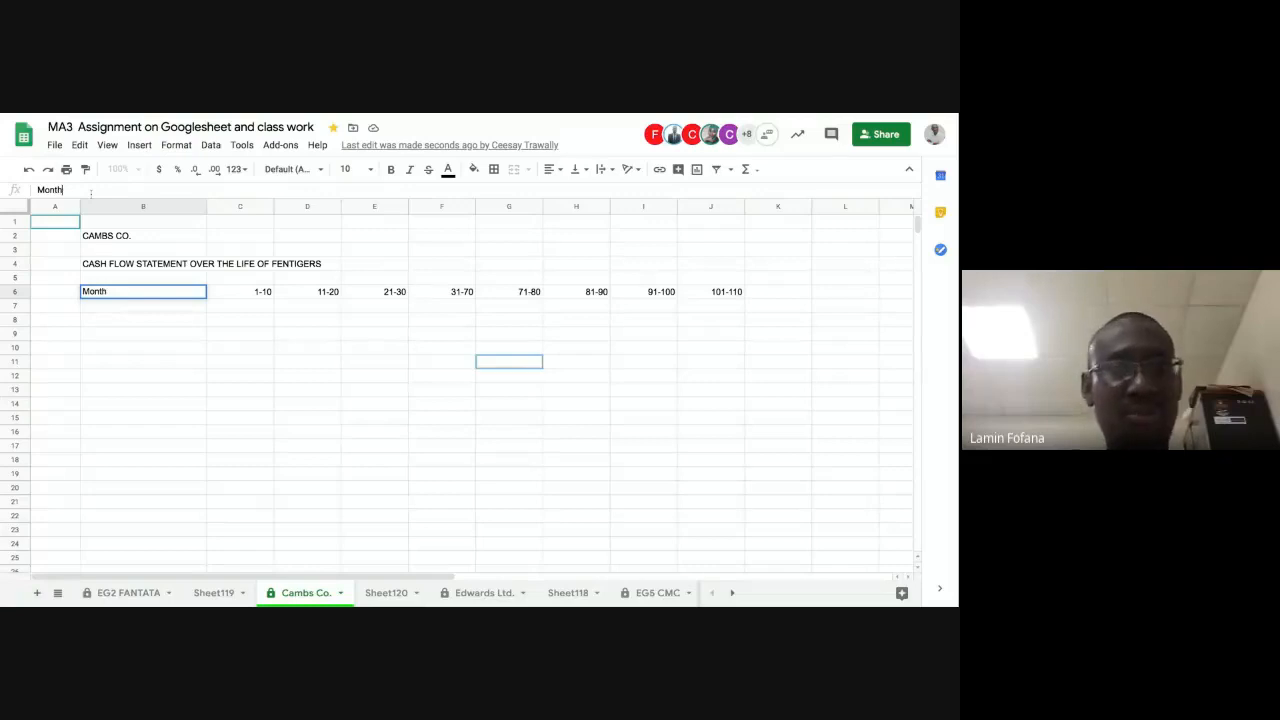
text(ly)
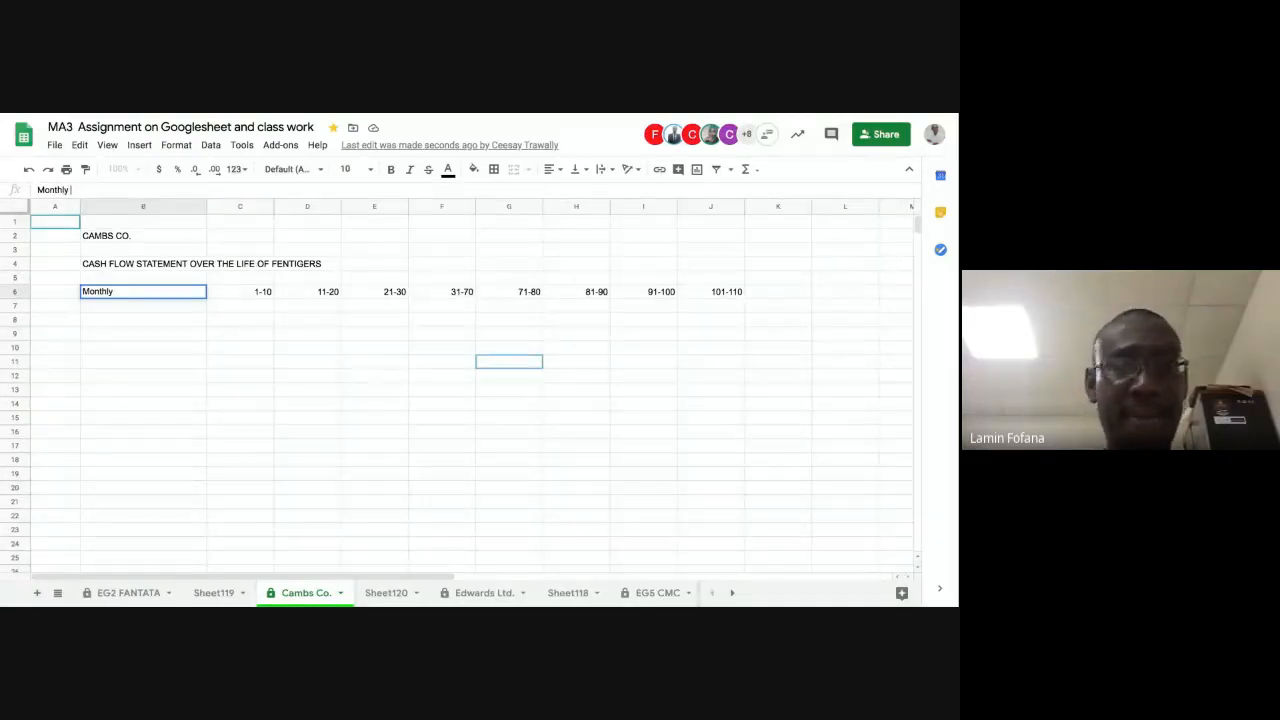
text( me)
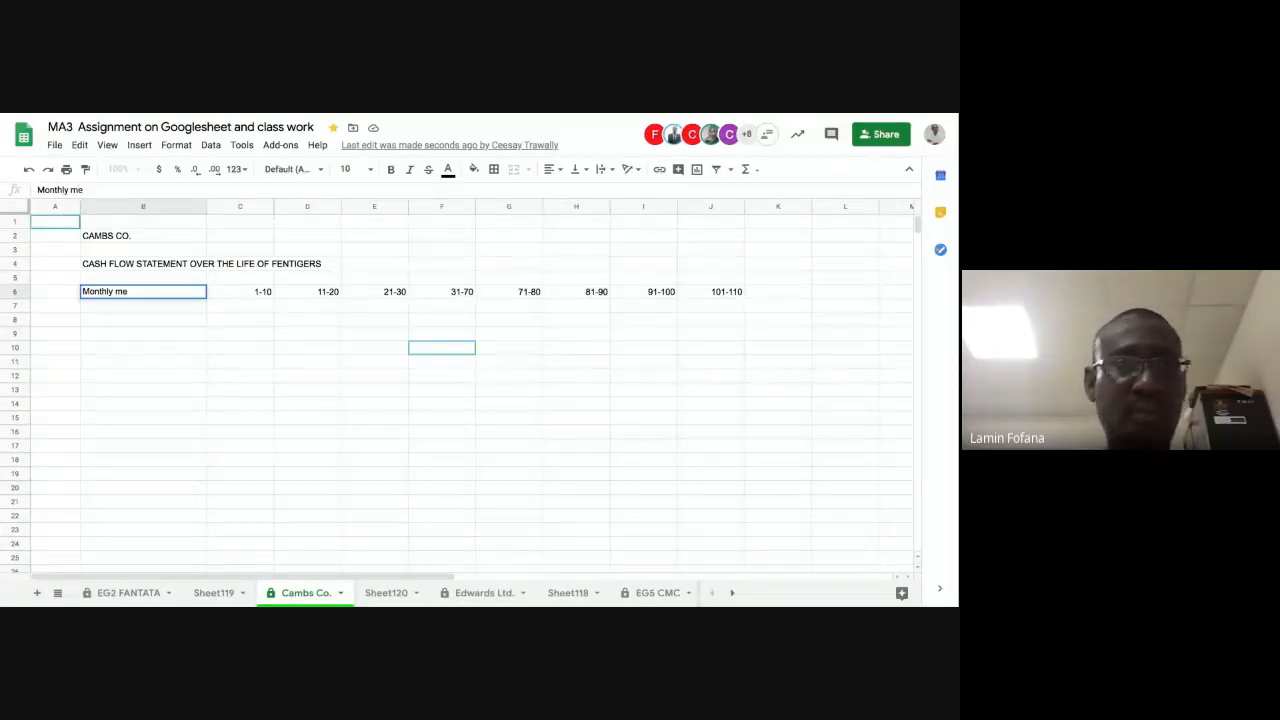
key(BackSpace)
key(BackSpace)
key(BackSpace)
key(BackSpace)
key(BackSpace)
key(BackSpace)
key(BackSpace)
key(BackSpace)
key(BackSpace)
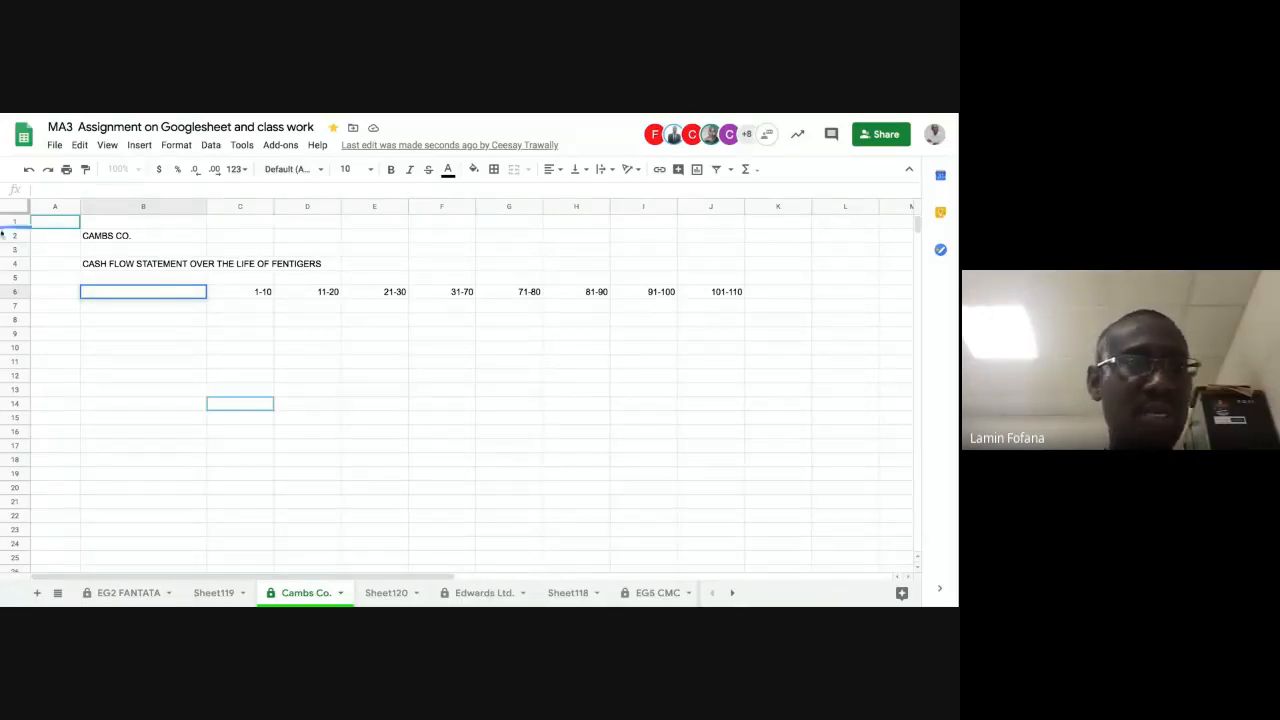
Step: Enter the row label "Stages" in cell B6 and "No of months" in cell B7
click(128, 376)
click(151, 294)
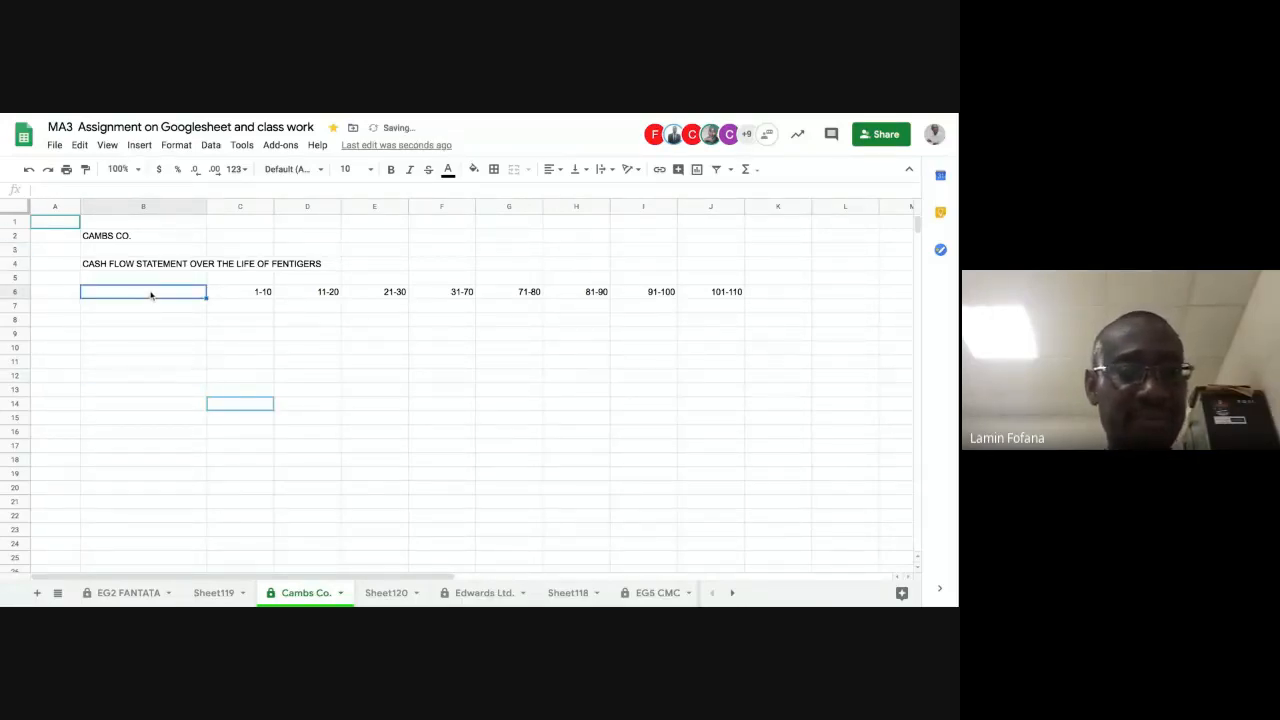
text(Stages)
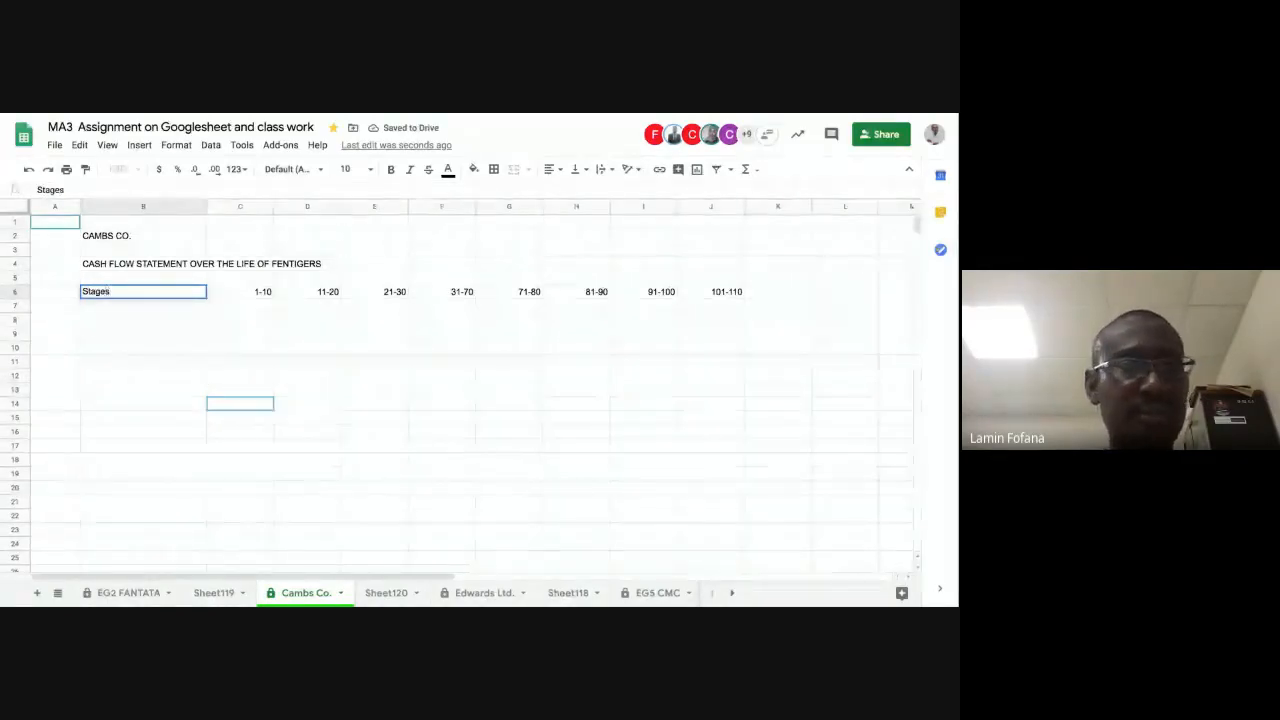
key(Return)
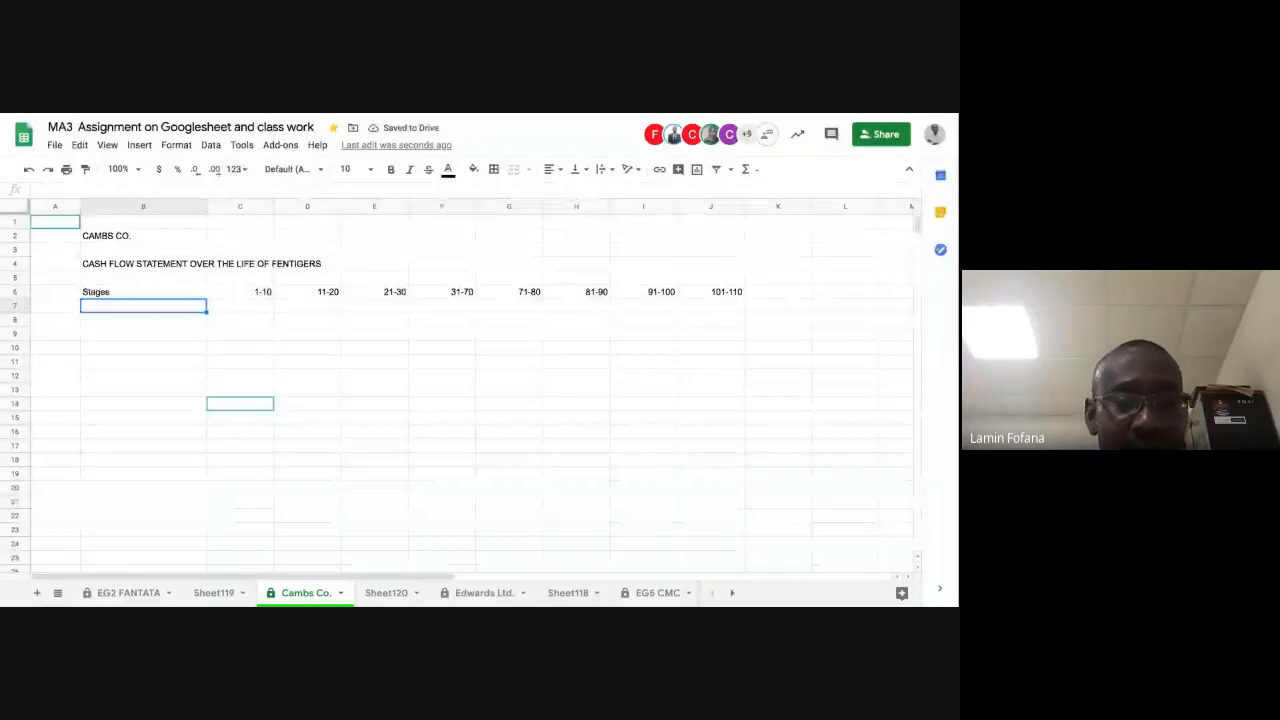
text(N)
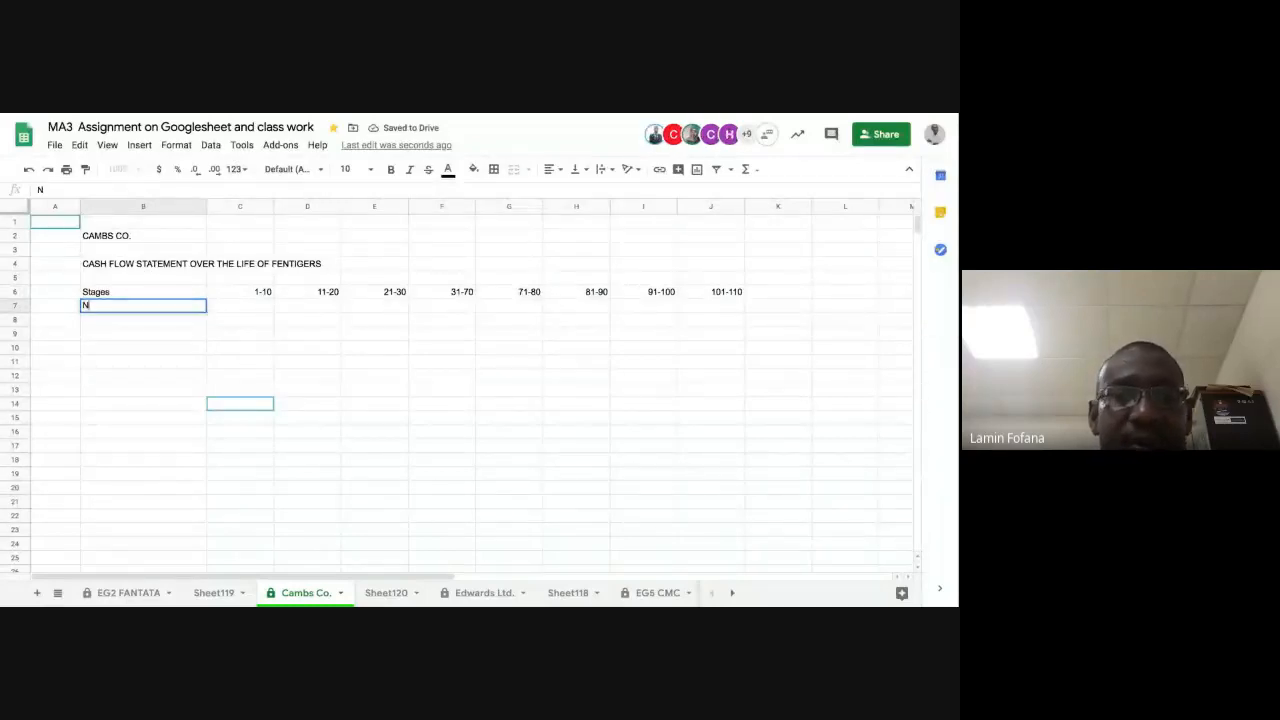
text(o of )
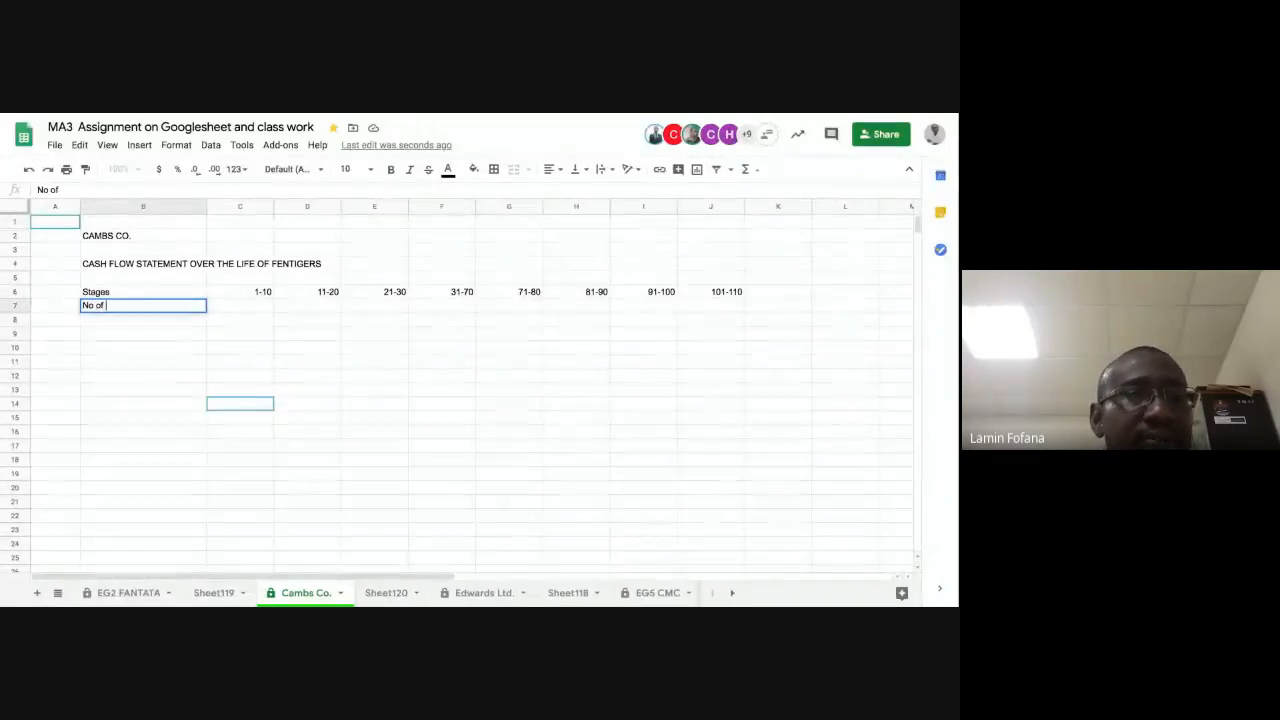
text(months)
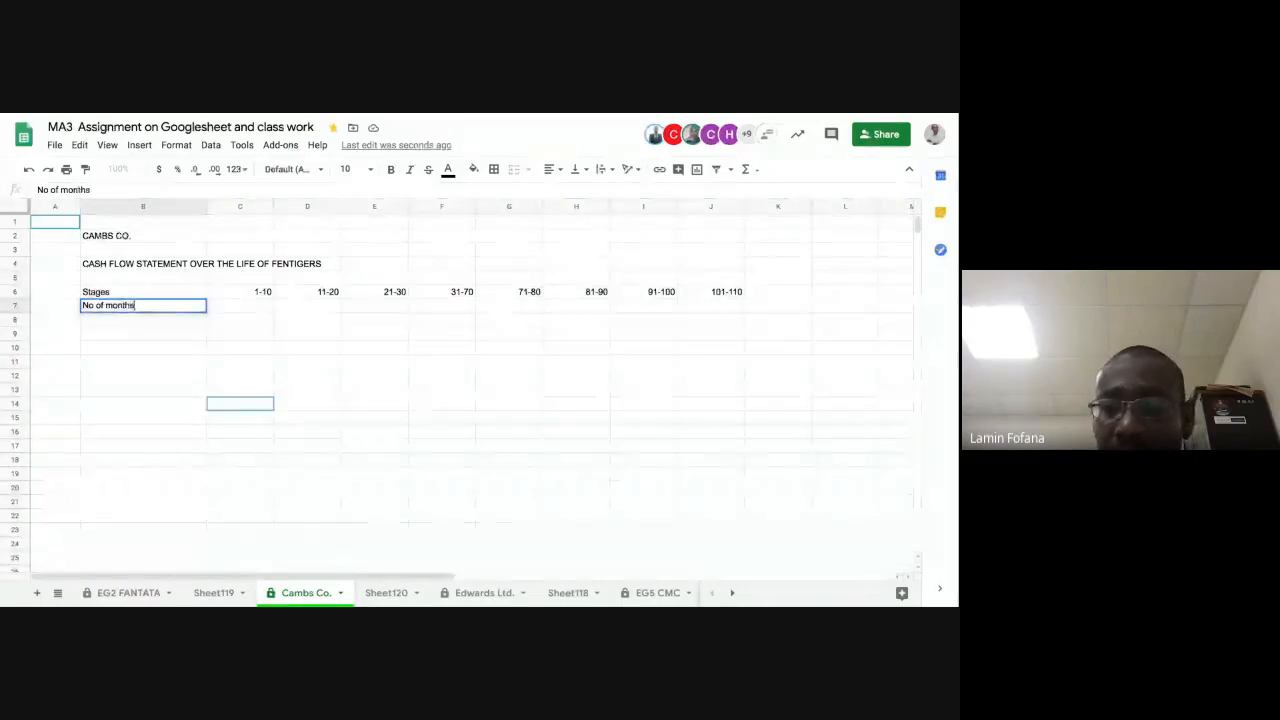
key(Tab)
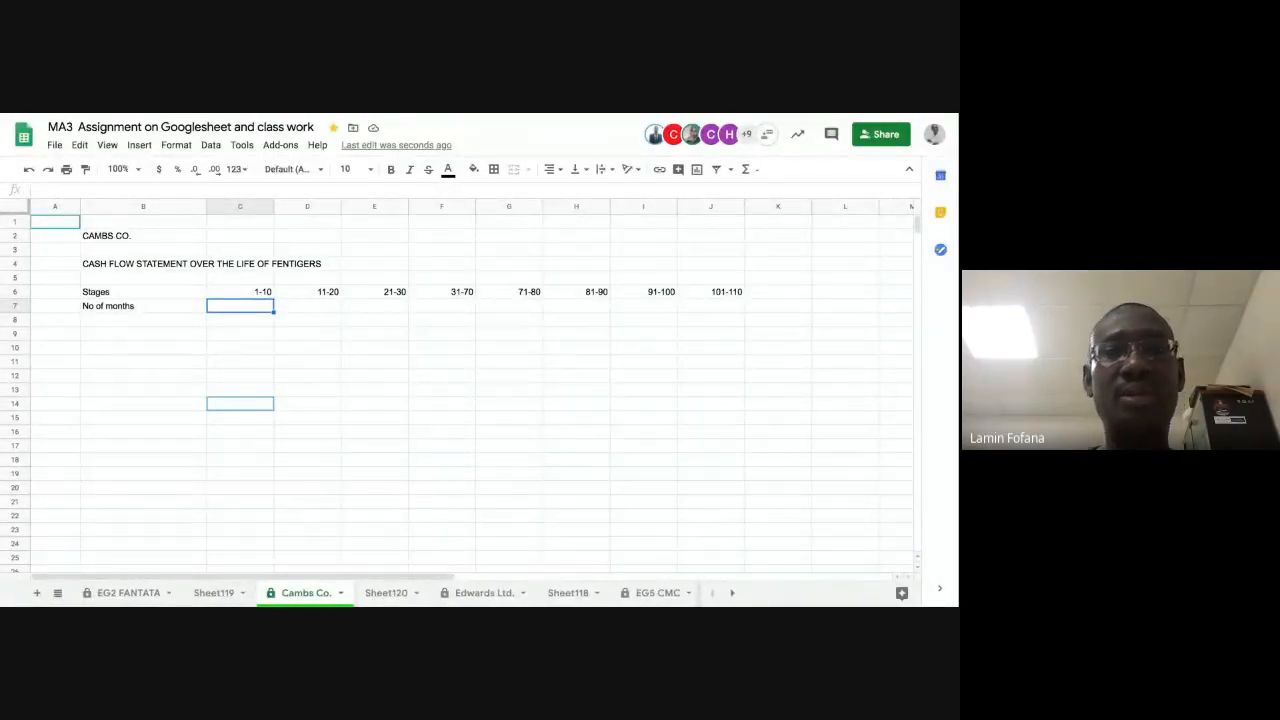
Step: Set the sheet zoom to 125% and narrow columns C to J together to an equal, smaller width
click(120, 169)
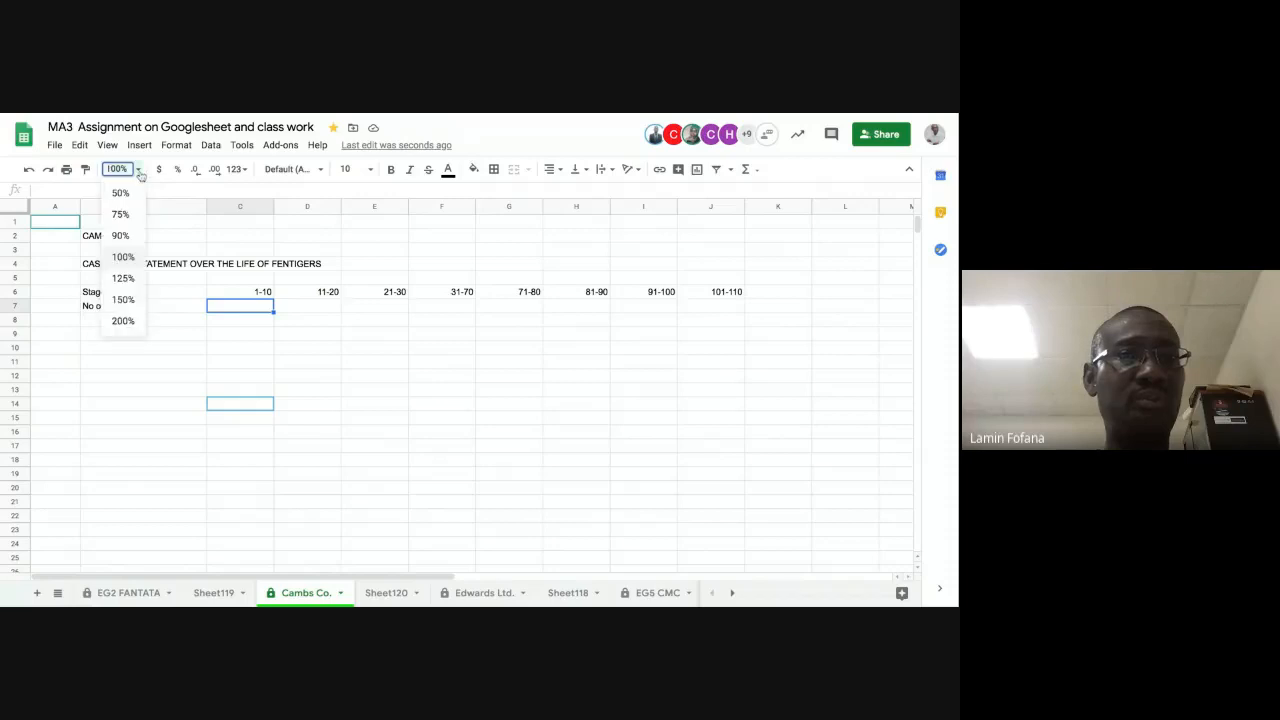
click(123, 279)
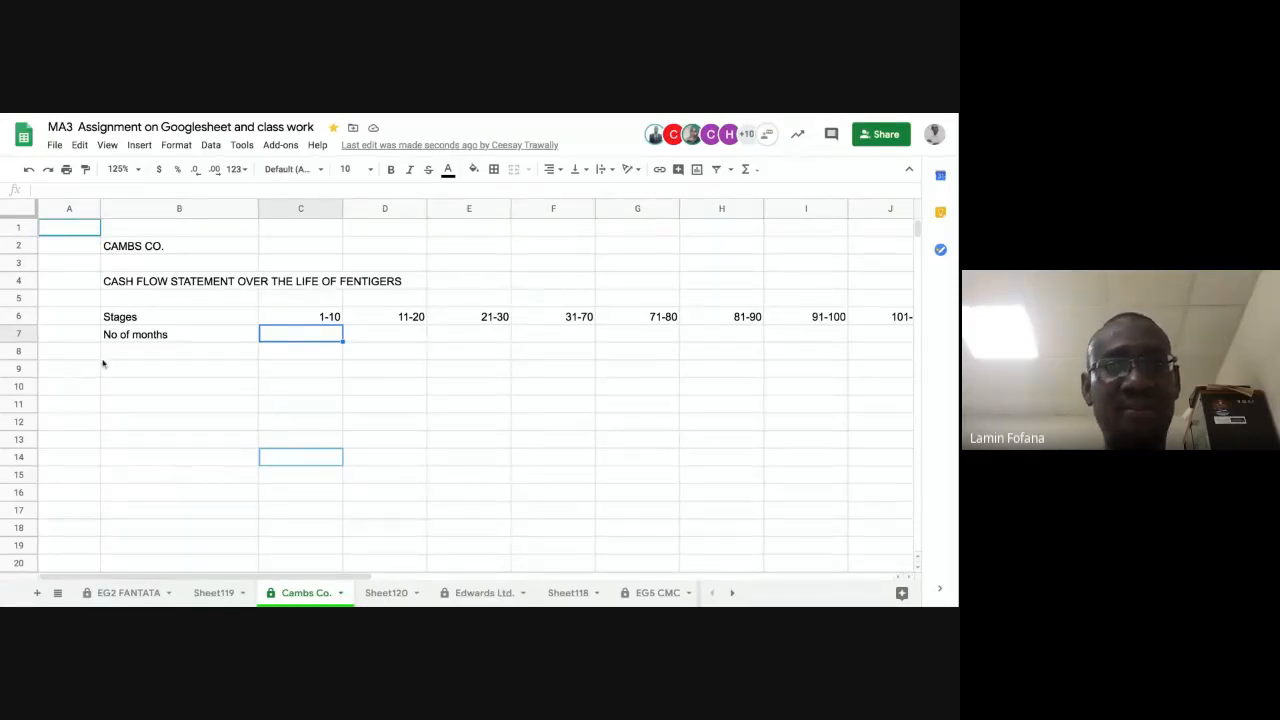
click(302, 208)
key(ctrl+shift+Right)
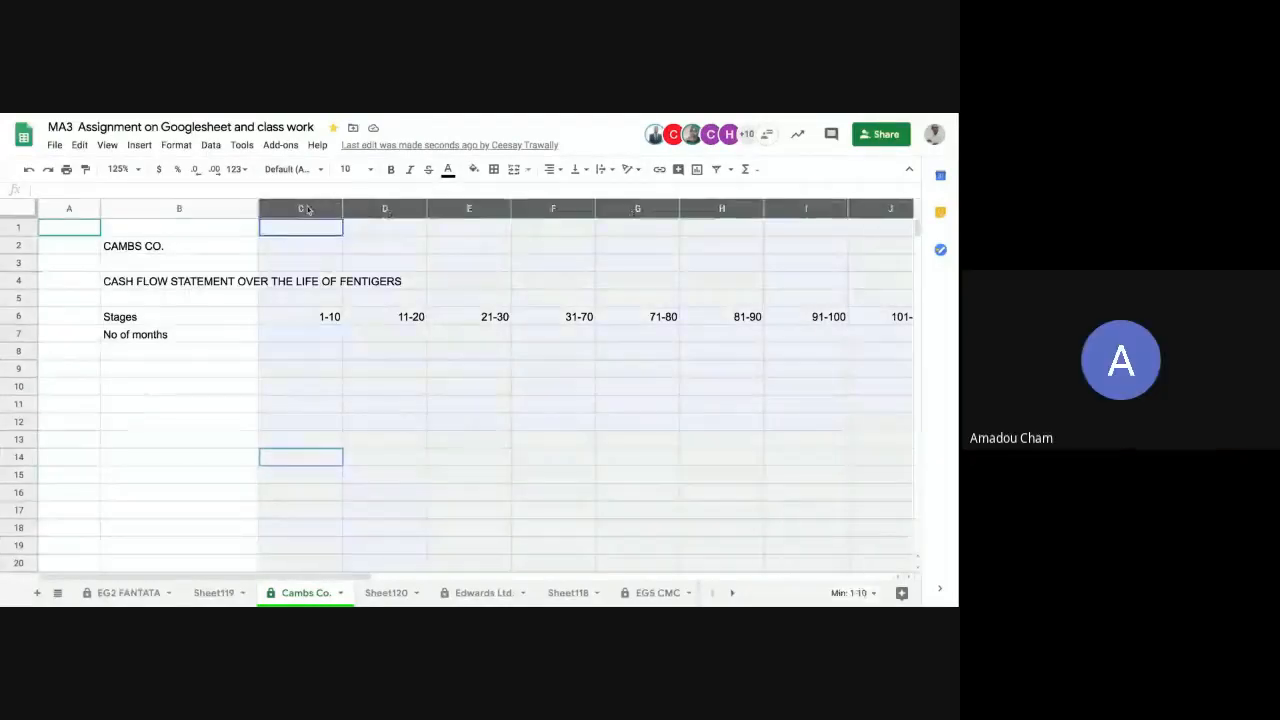
scroll(475, 390, right, 5)
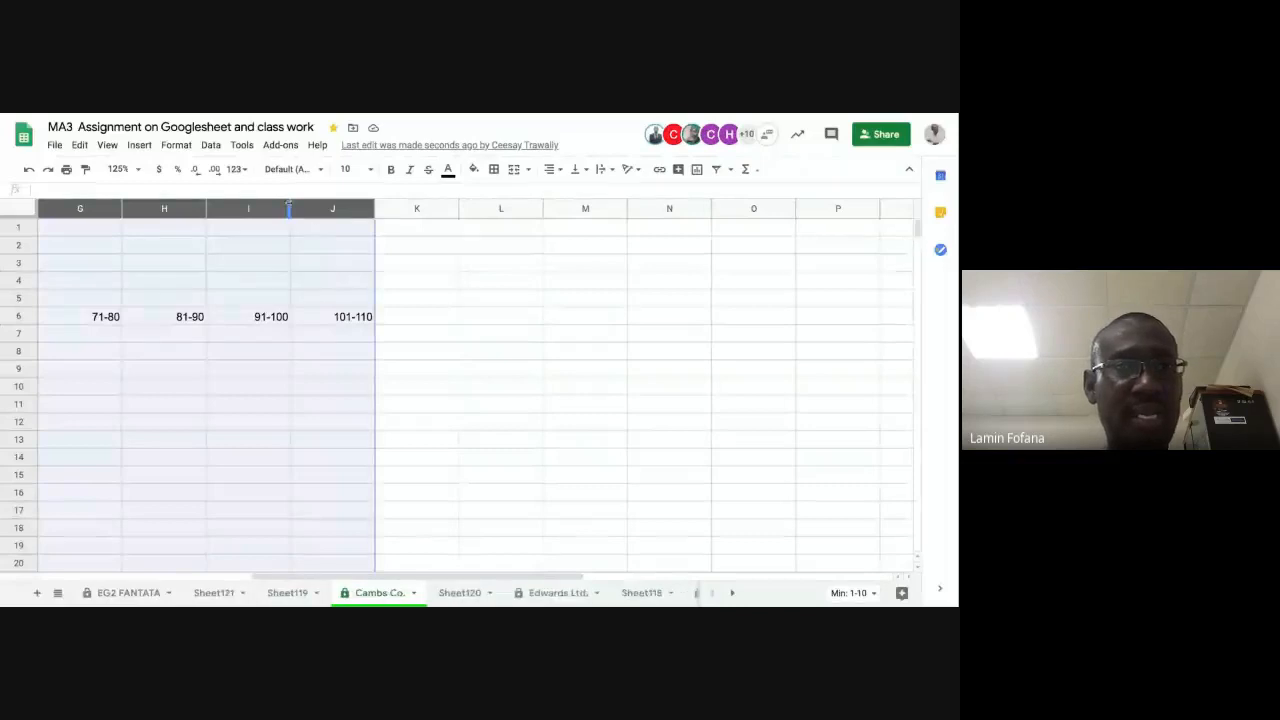
mouse_move(290, 208)
mouse_down()
mouse_move(263, 208)
mouse_move(277, 208)
mouse_up()
click(235, 340)
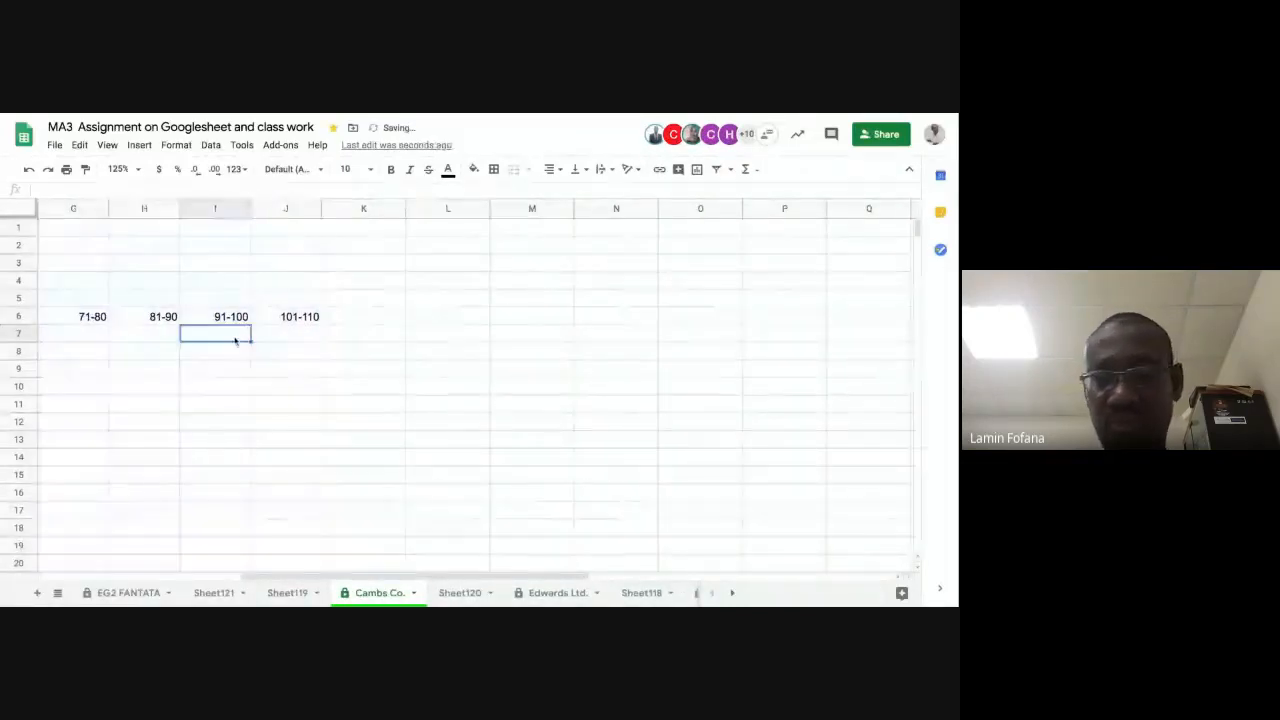
key(Left)
key(Left)
key(Left)
key(Left)
key(Left)
key(Left)
key(Left)
key(Left)
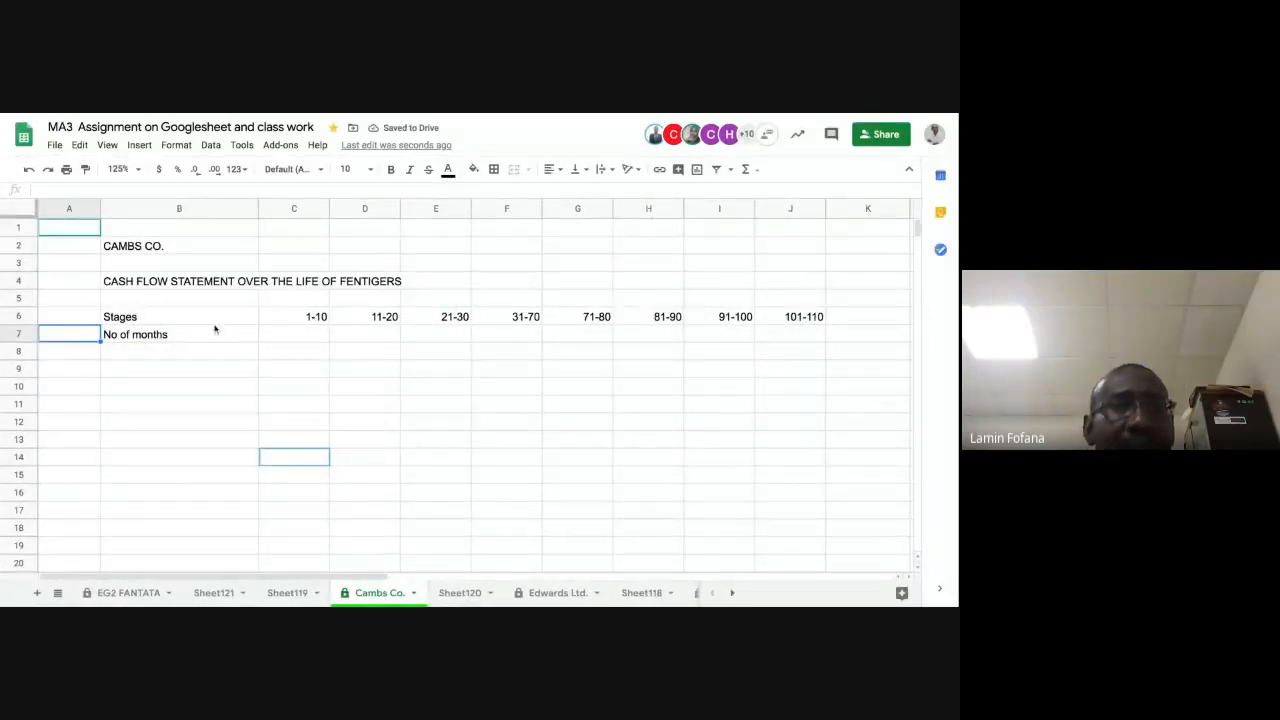
Step: Fill the "No of months" row with 10 in cells C7, D7 and E7, and 40 in cell F7
click(294, 340)
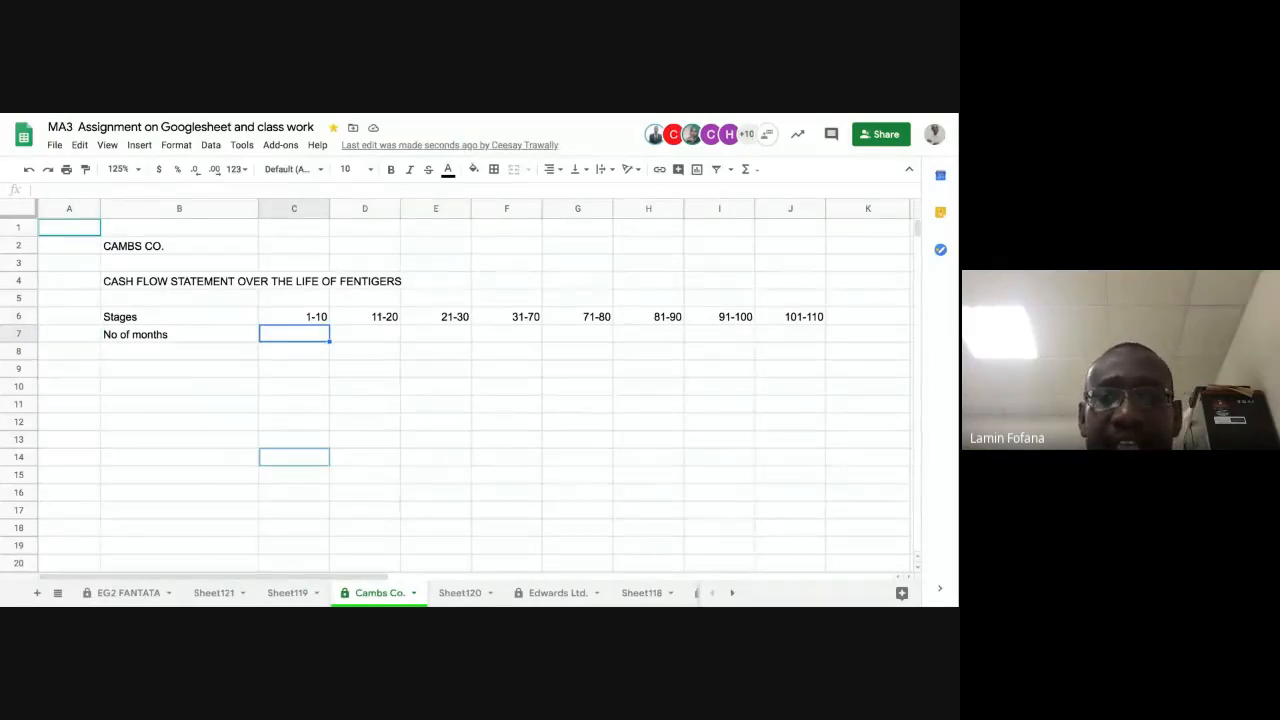
text(10)
key(Tab)
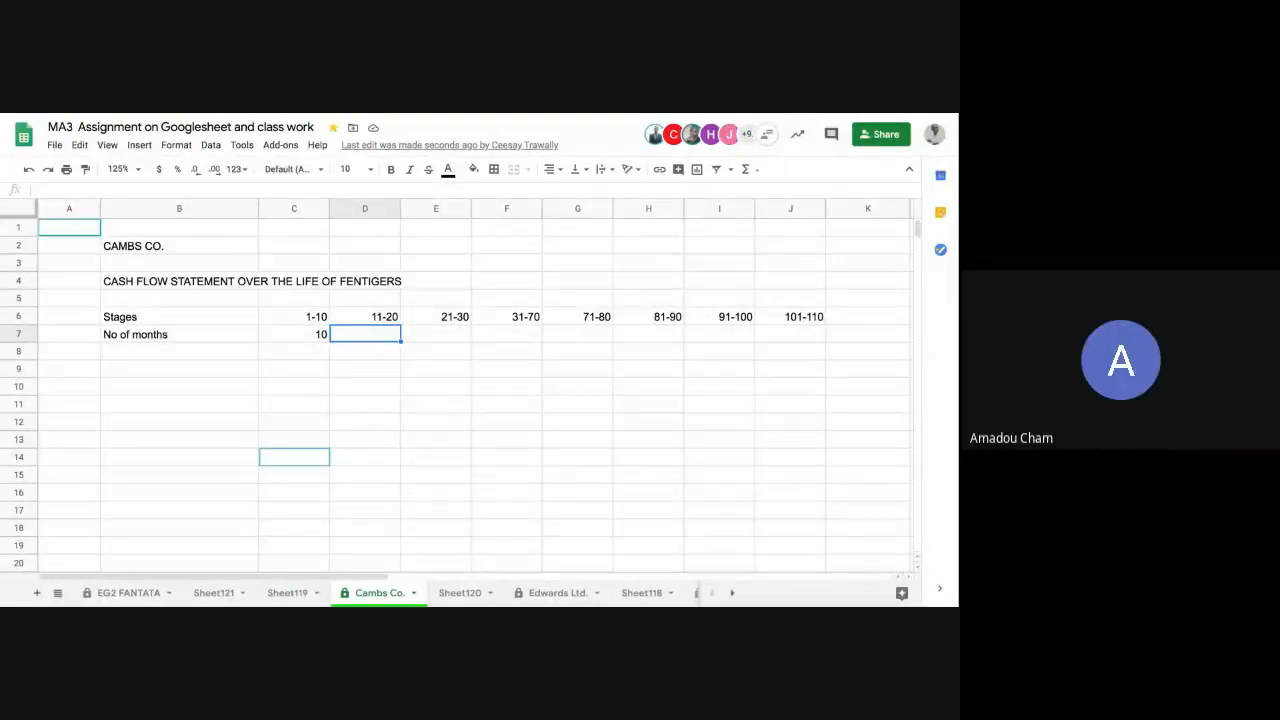
text(10)
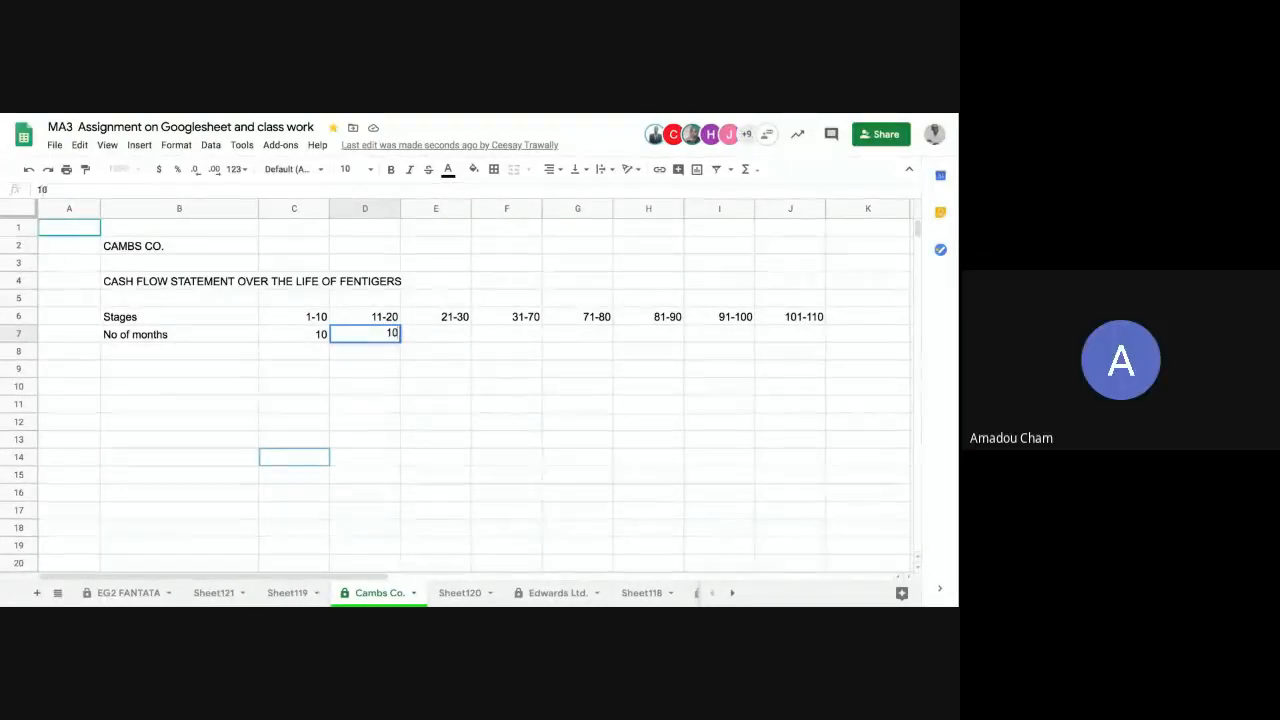
key(Tab)
text(10)
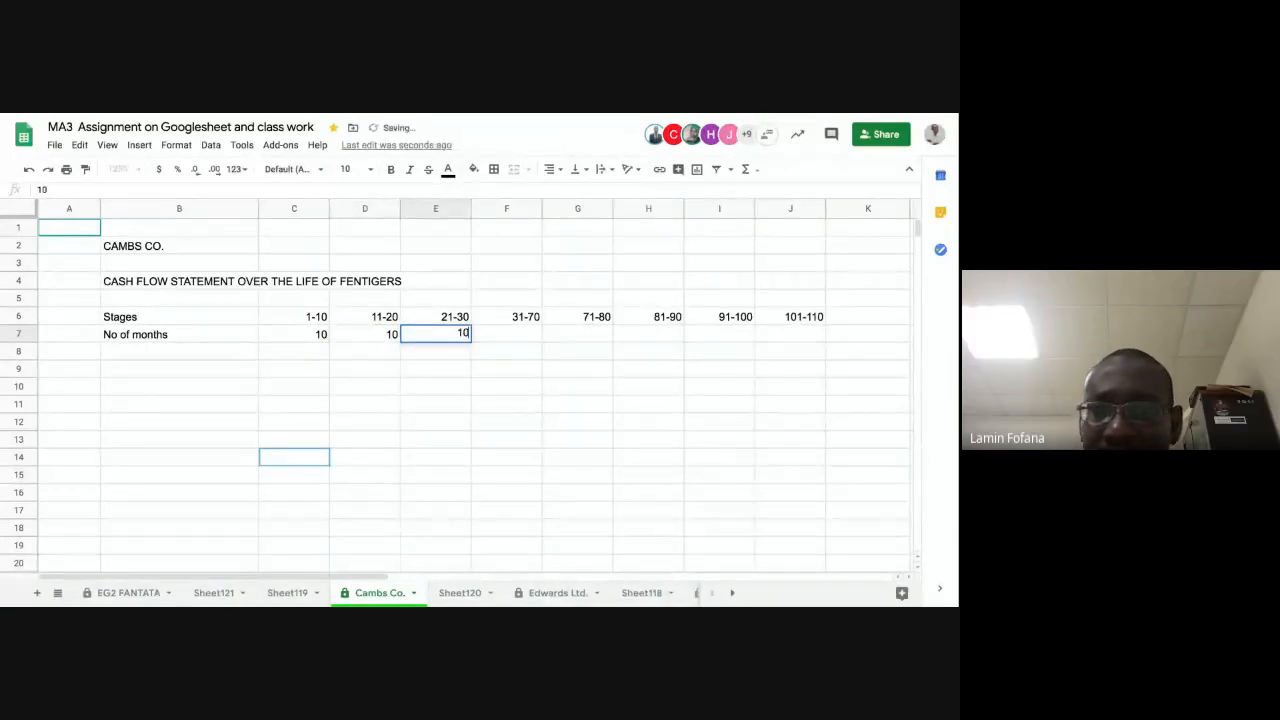
key(Tab)
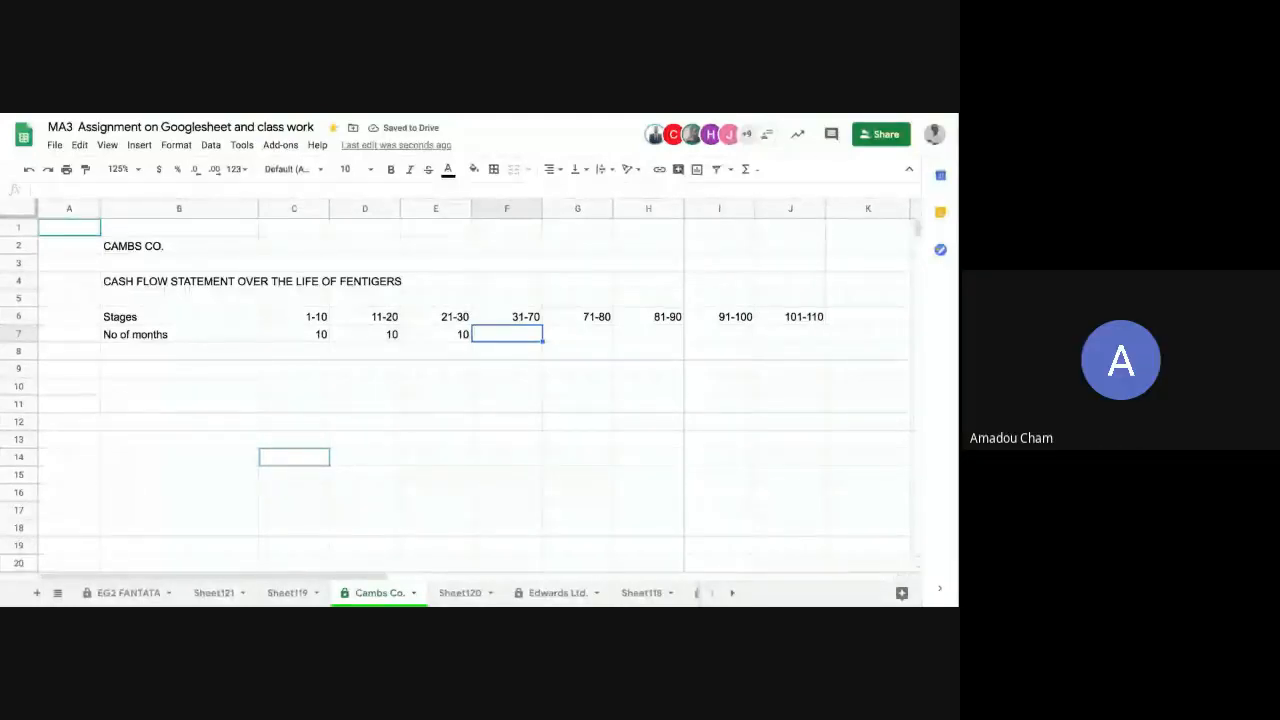
text(40)
key(Tab)
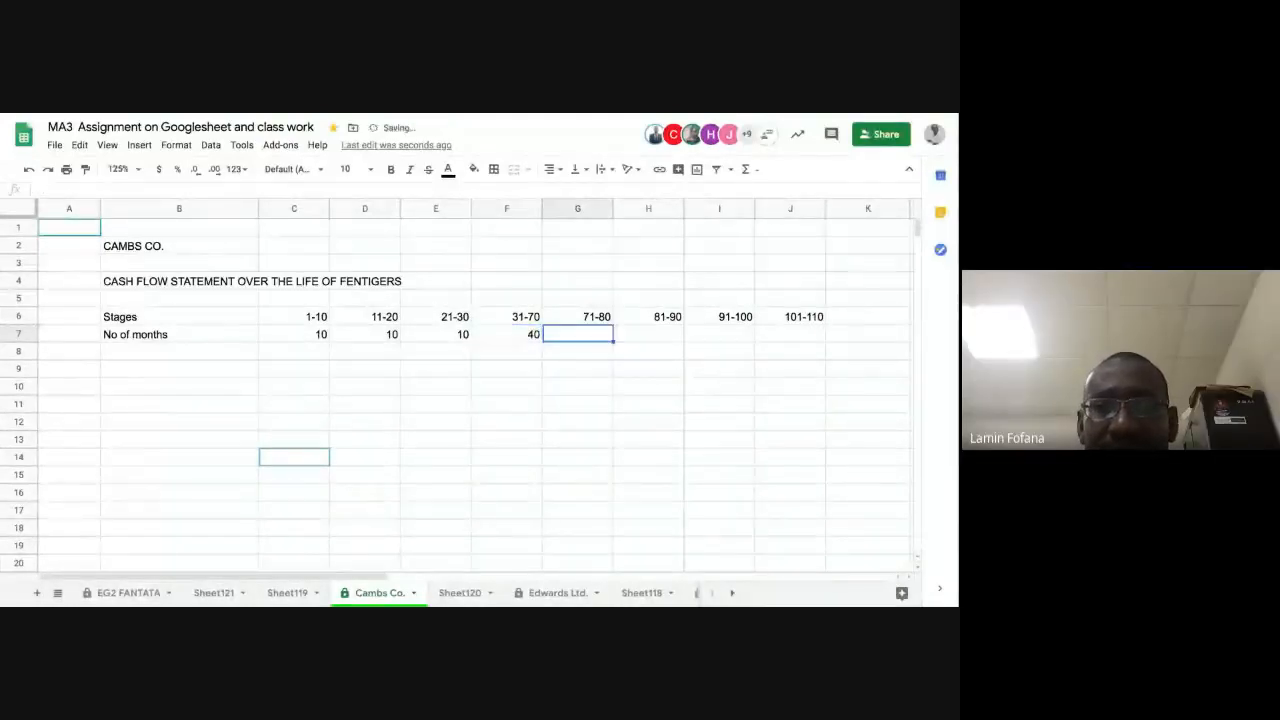
Step: Complete the "No of months" row by entering 10 in each of cells G7 to J7
text(10)
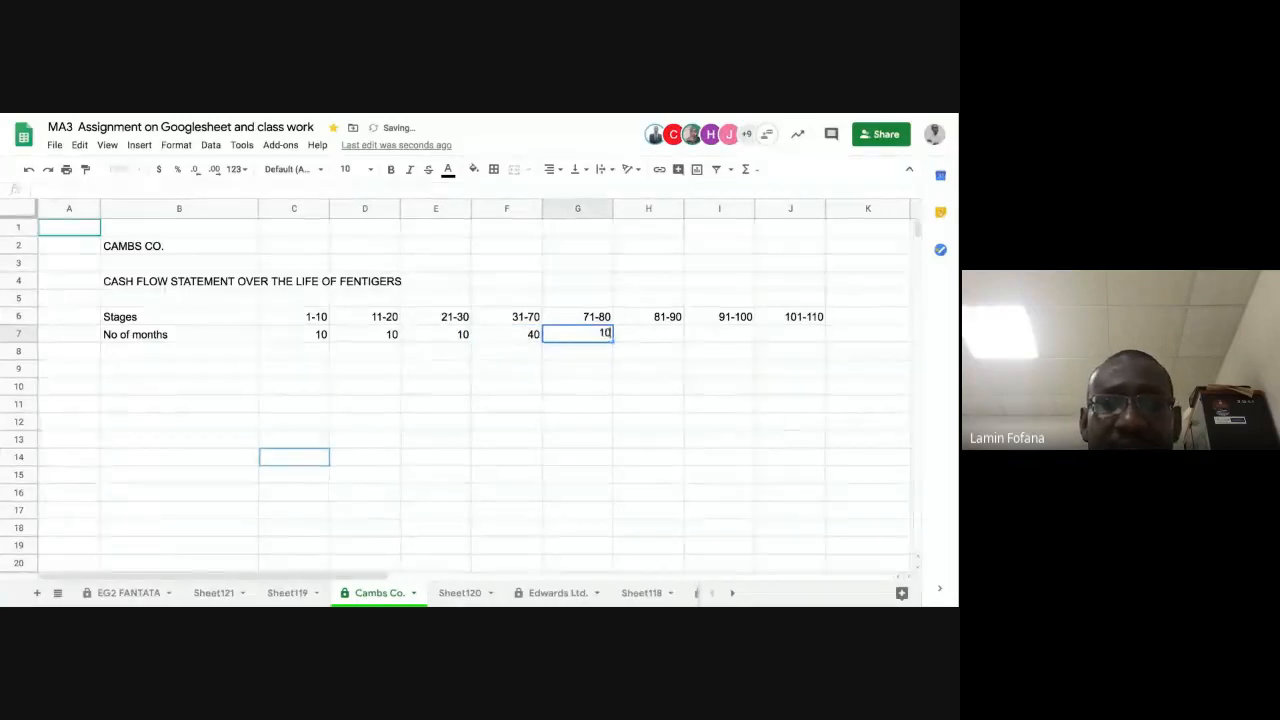
key(Tab)
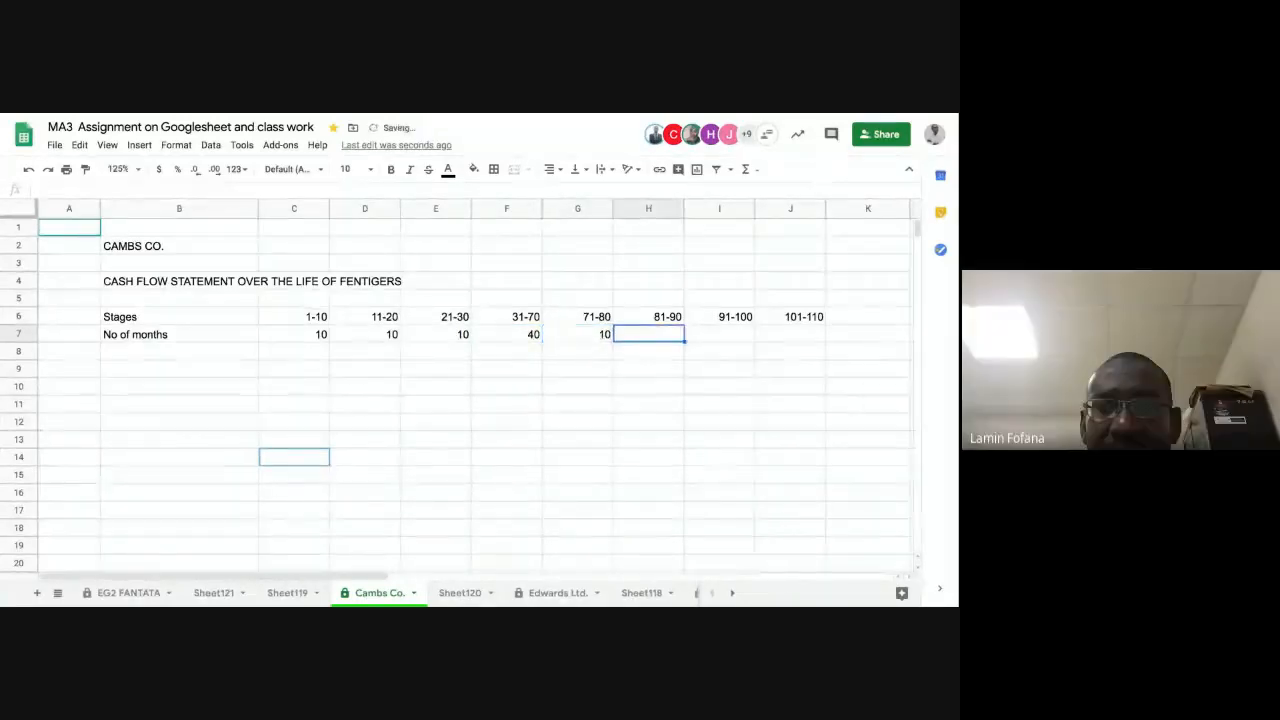
text(10)
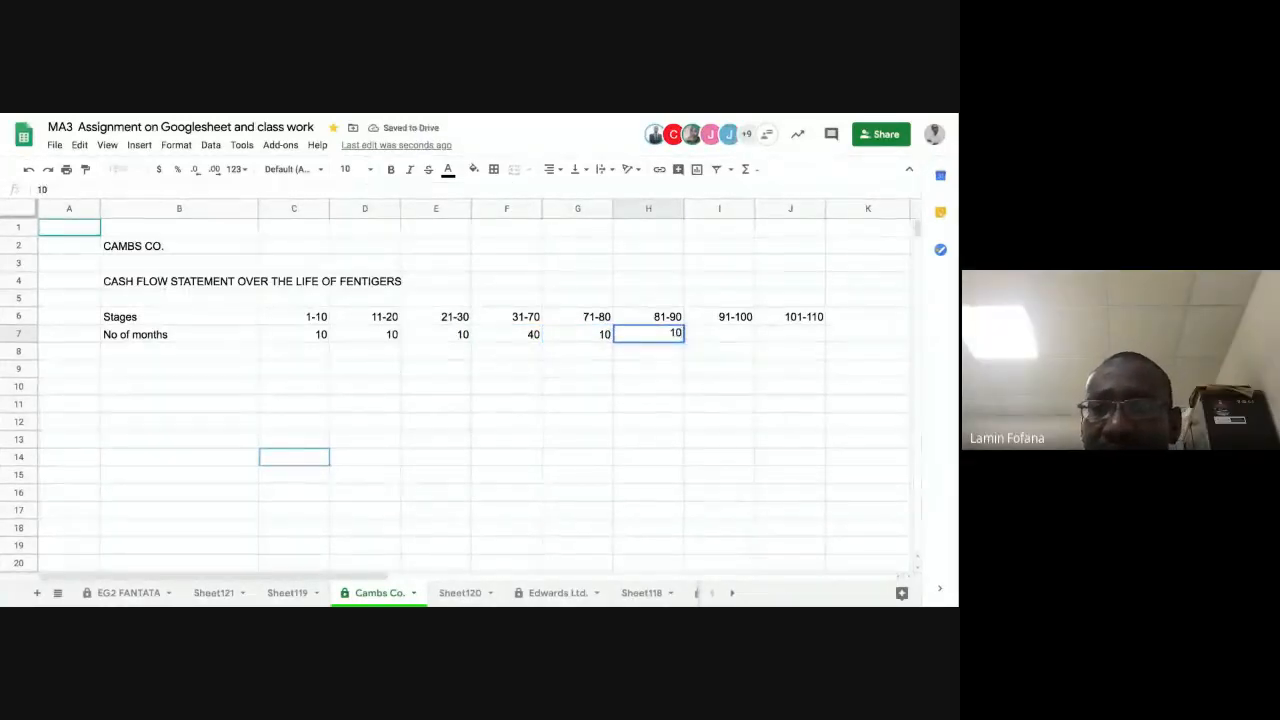
key(Tab)
text(10)
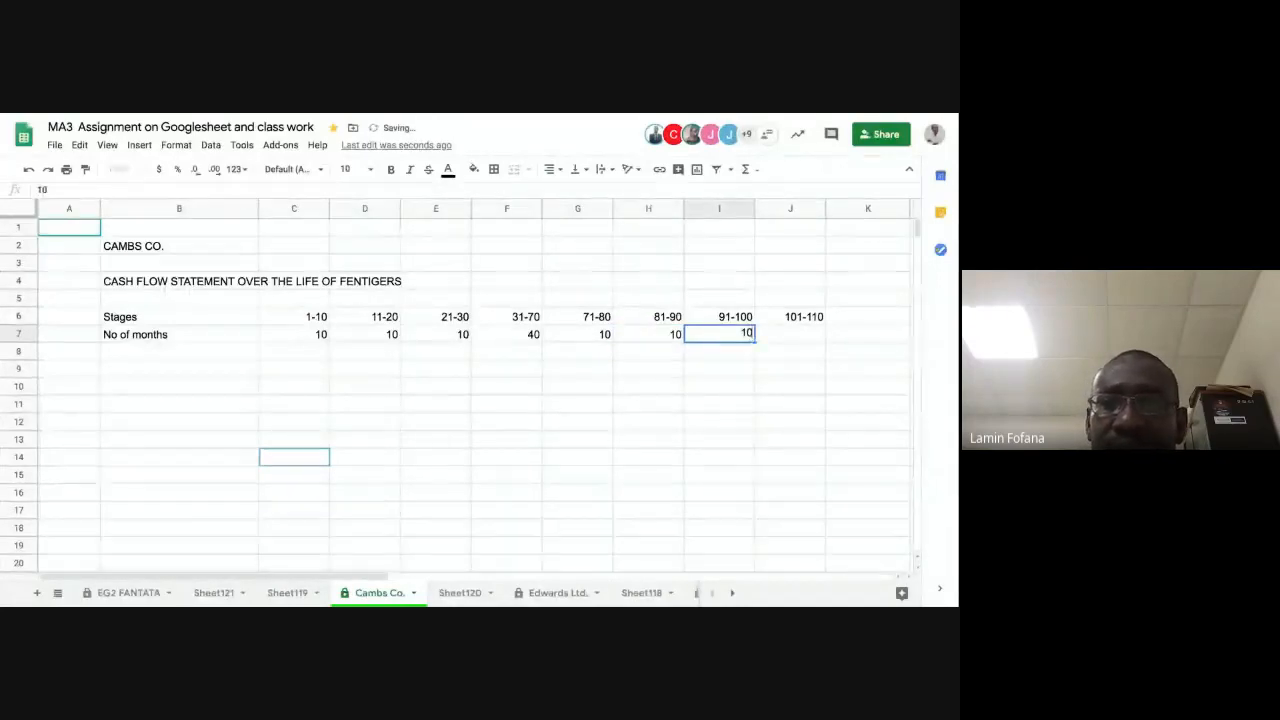
key(Tab)
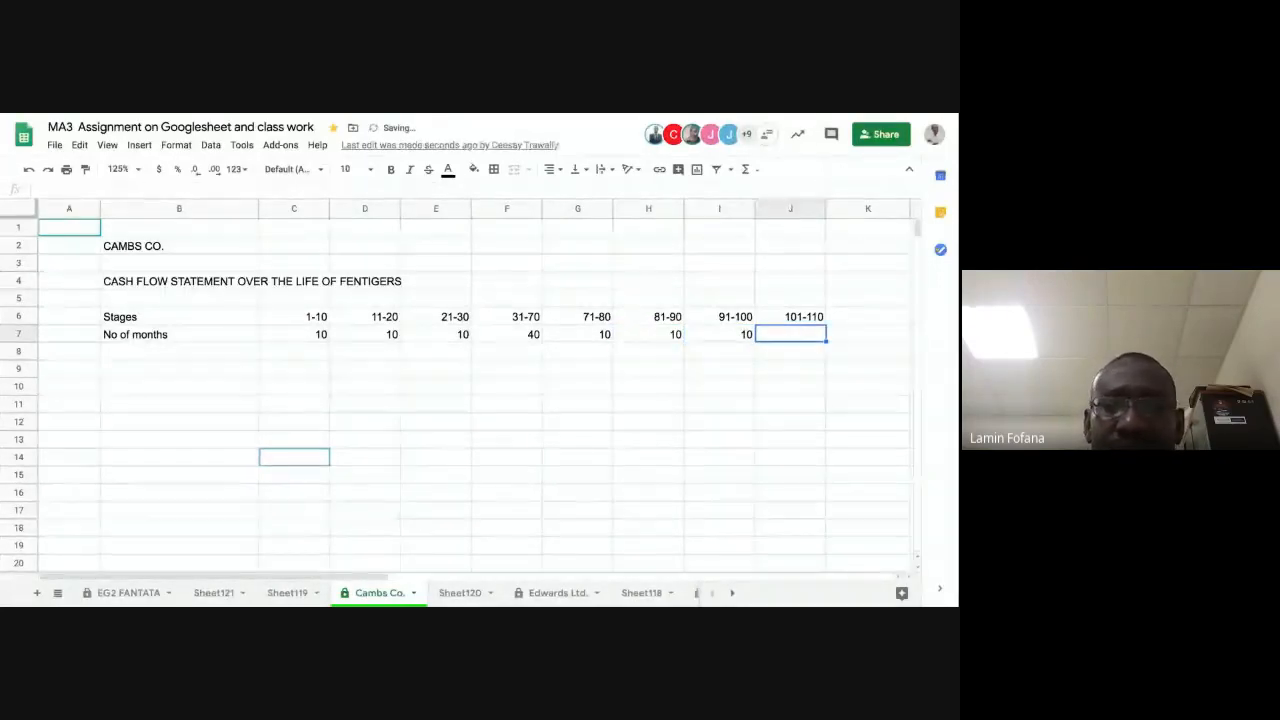
text(10)
key(Return)
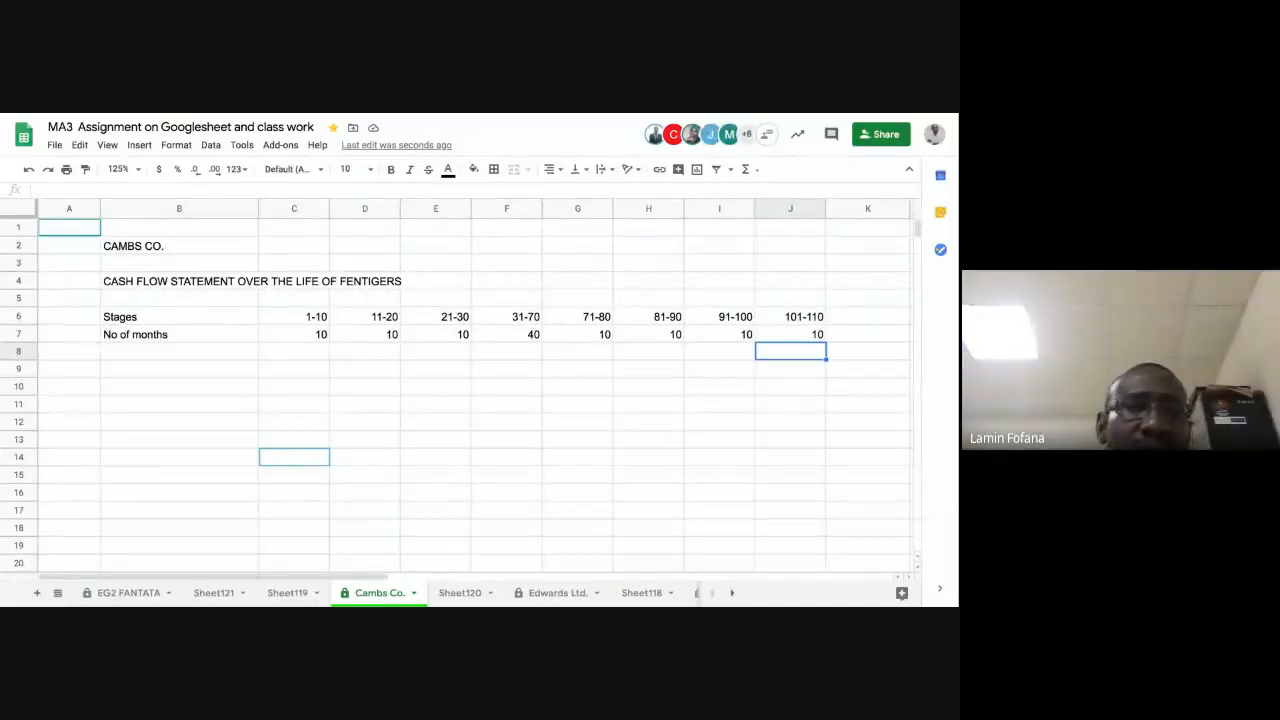
Step: Enter the row label "No of units" in cell B8
click(201, 354)
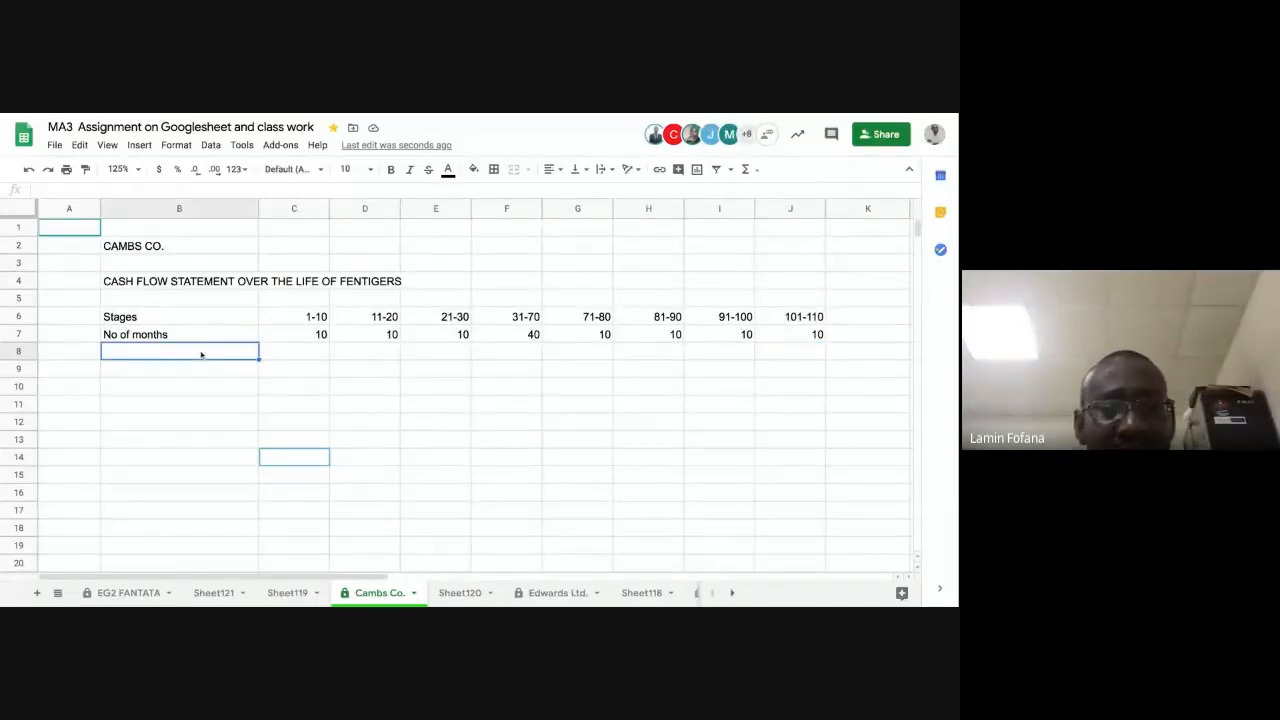
text(n)
key(BackSpace)
key(BackSpace)
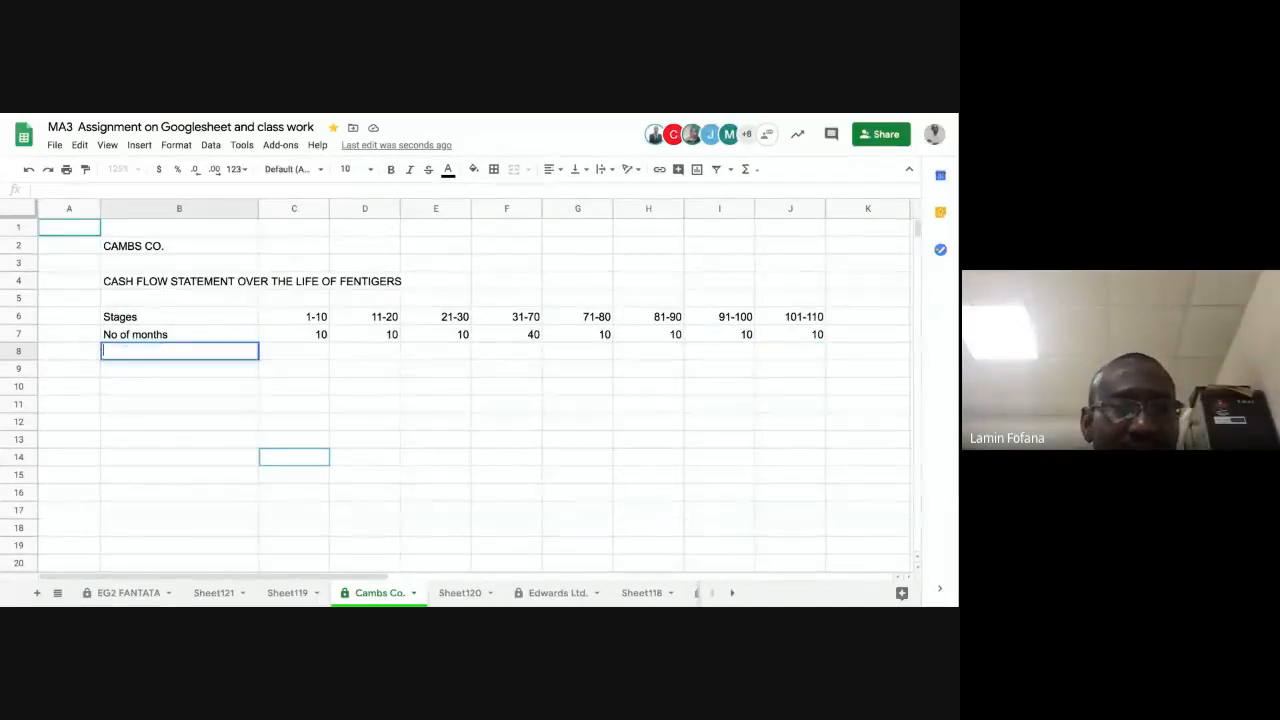
text(No of )
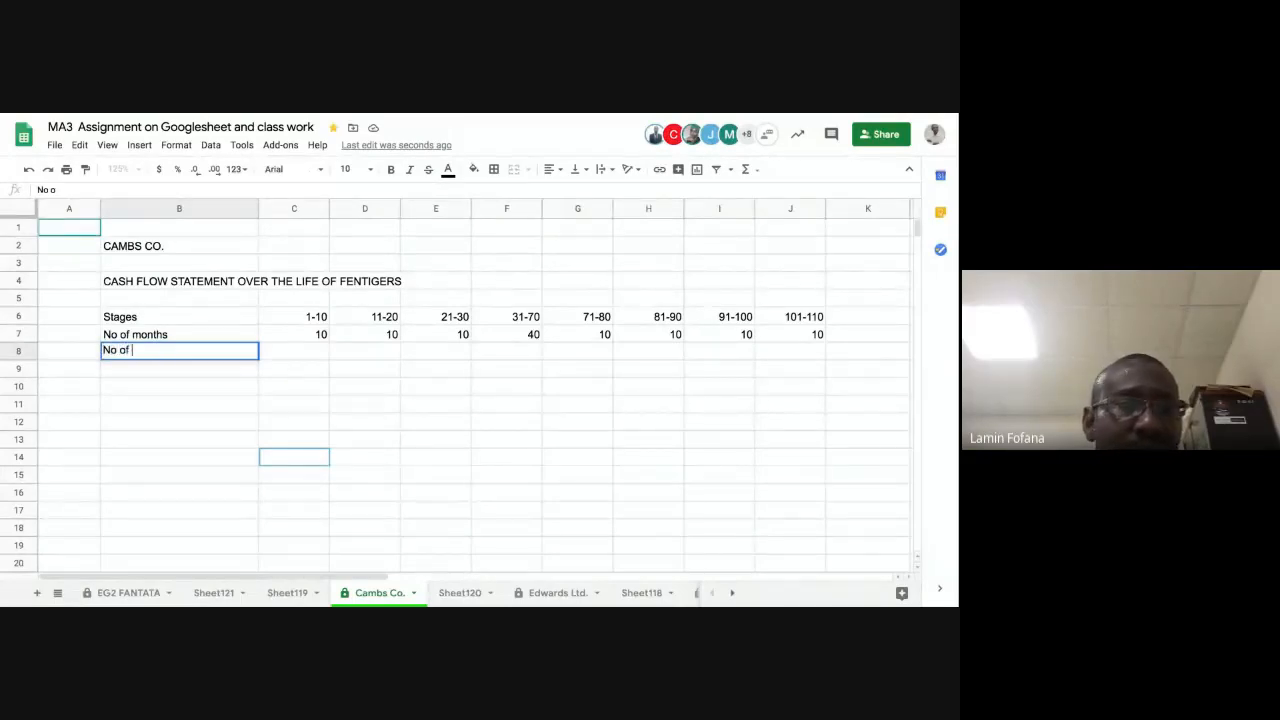
text(units)
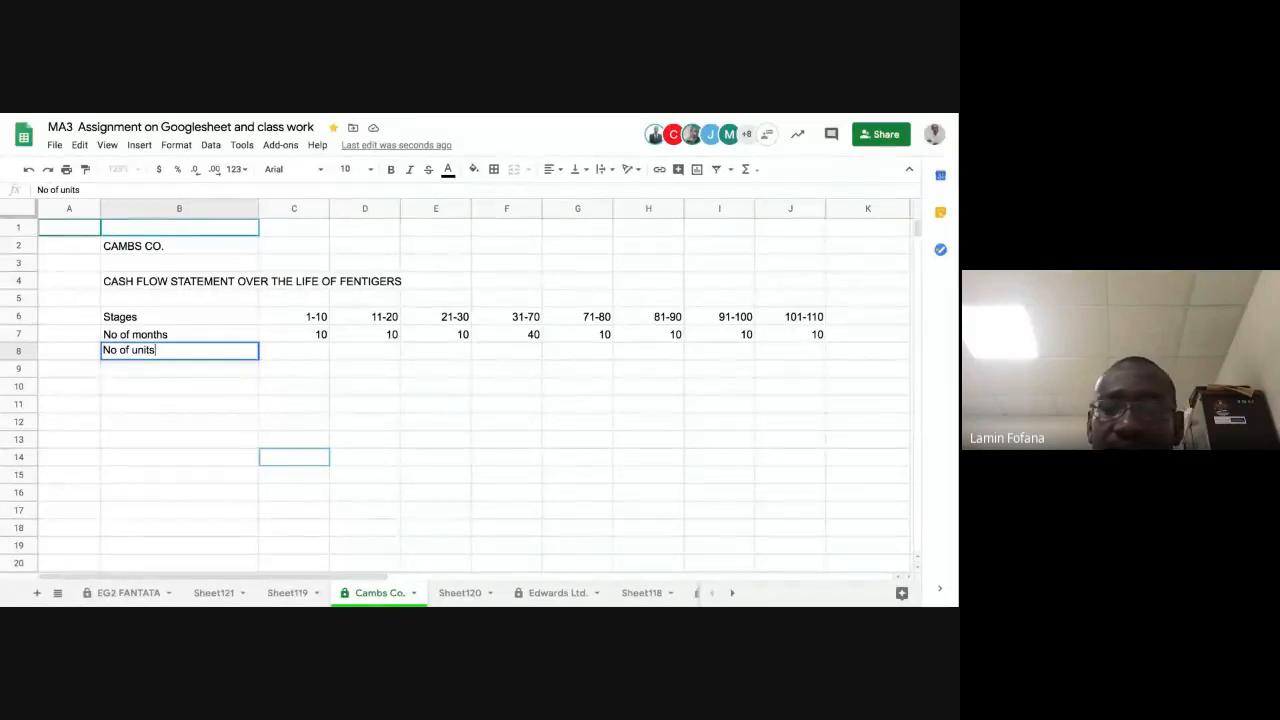
key(Return)
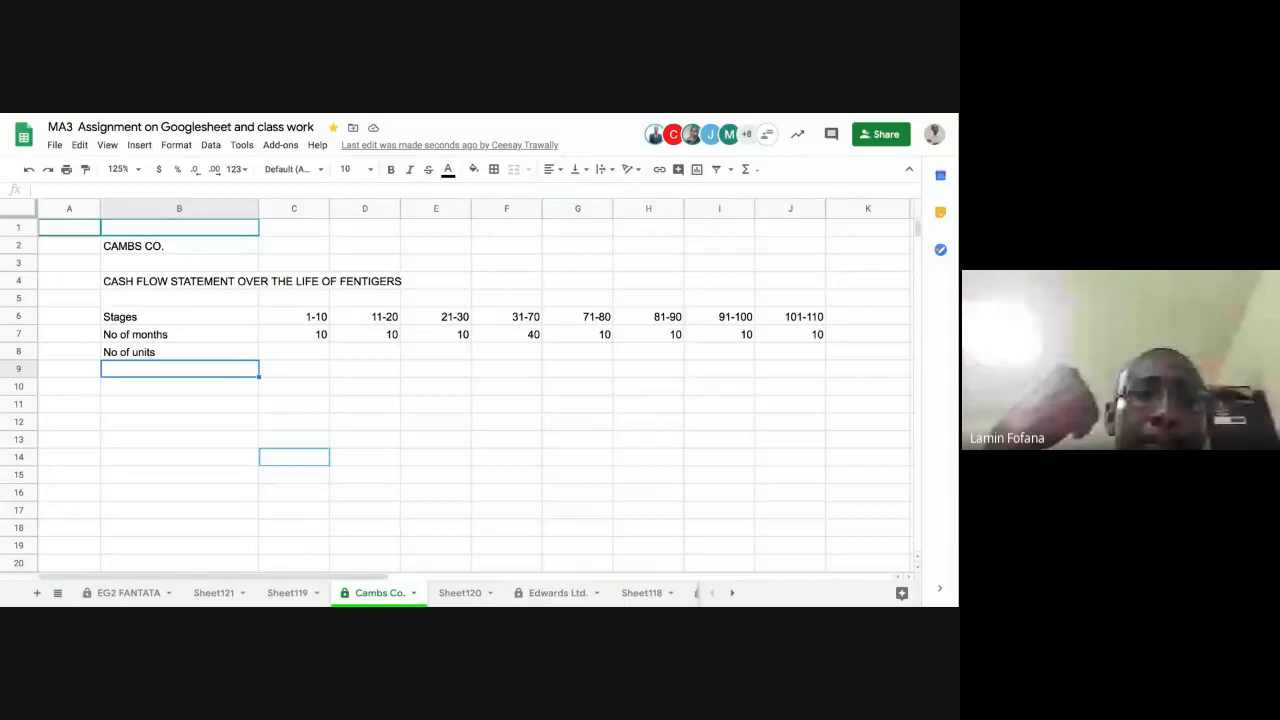
Step: Calculate the number of units for stage 1-10 in cell C8 with the formula =190*C7
click(272, 337)
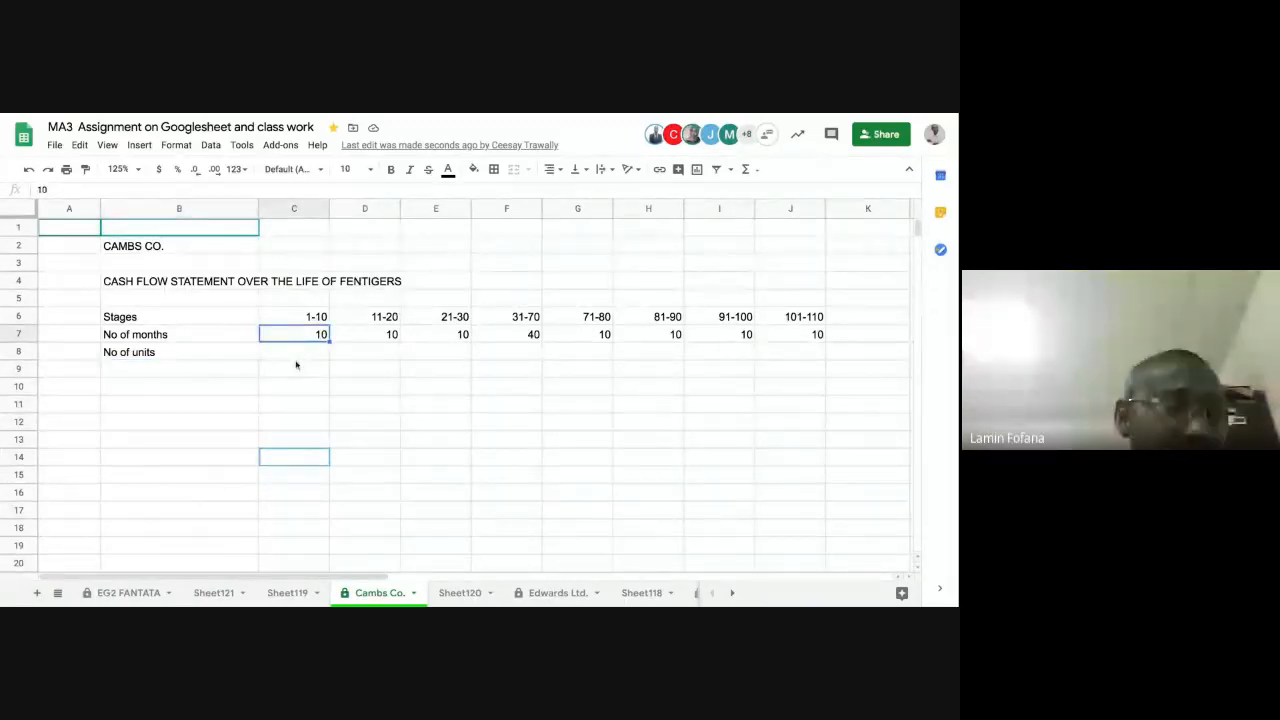
click(207, 353)
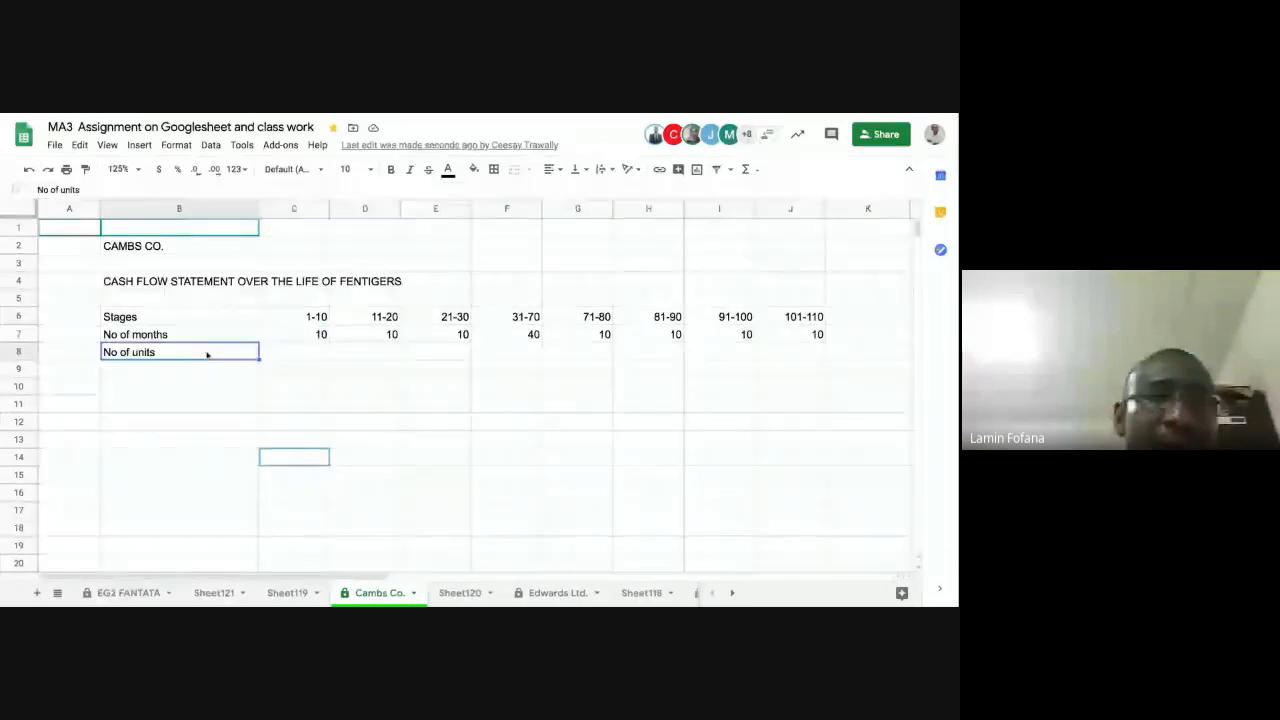
click(290, 352)
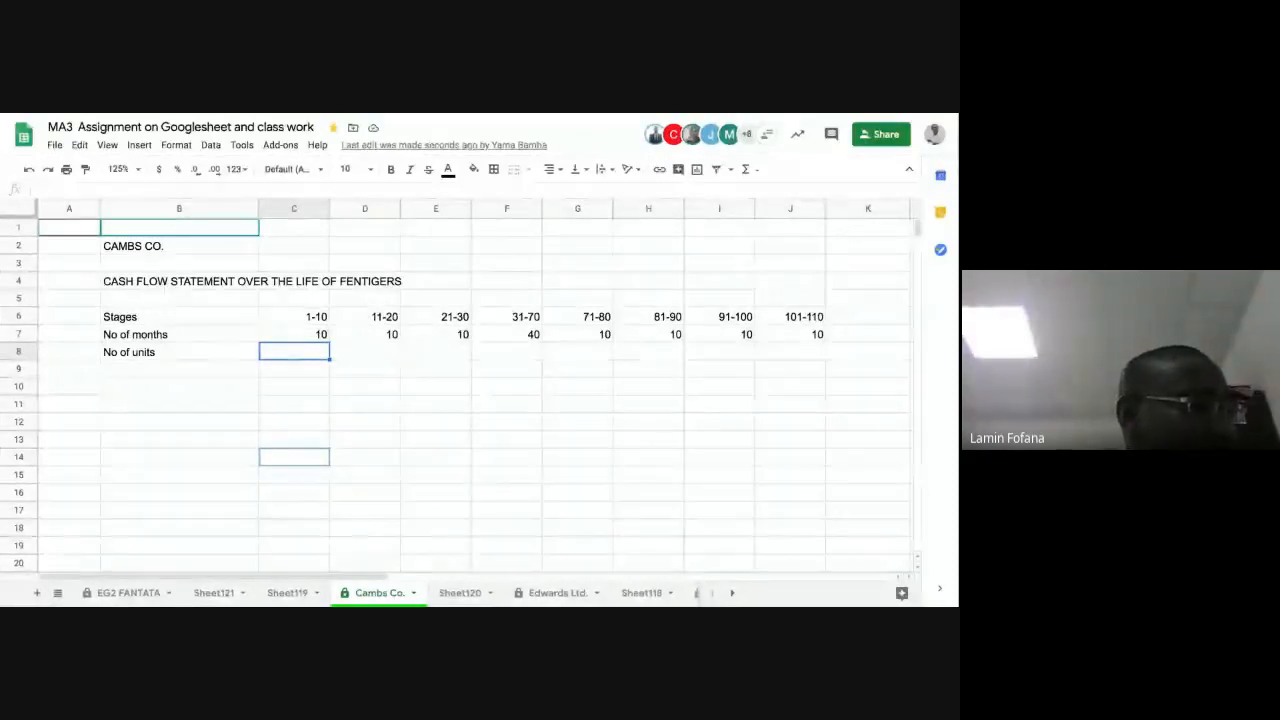
text(=1)
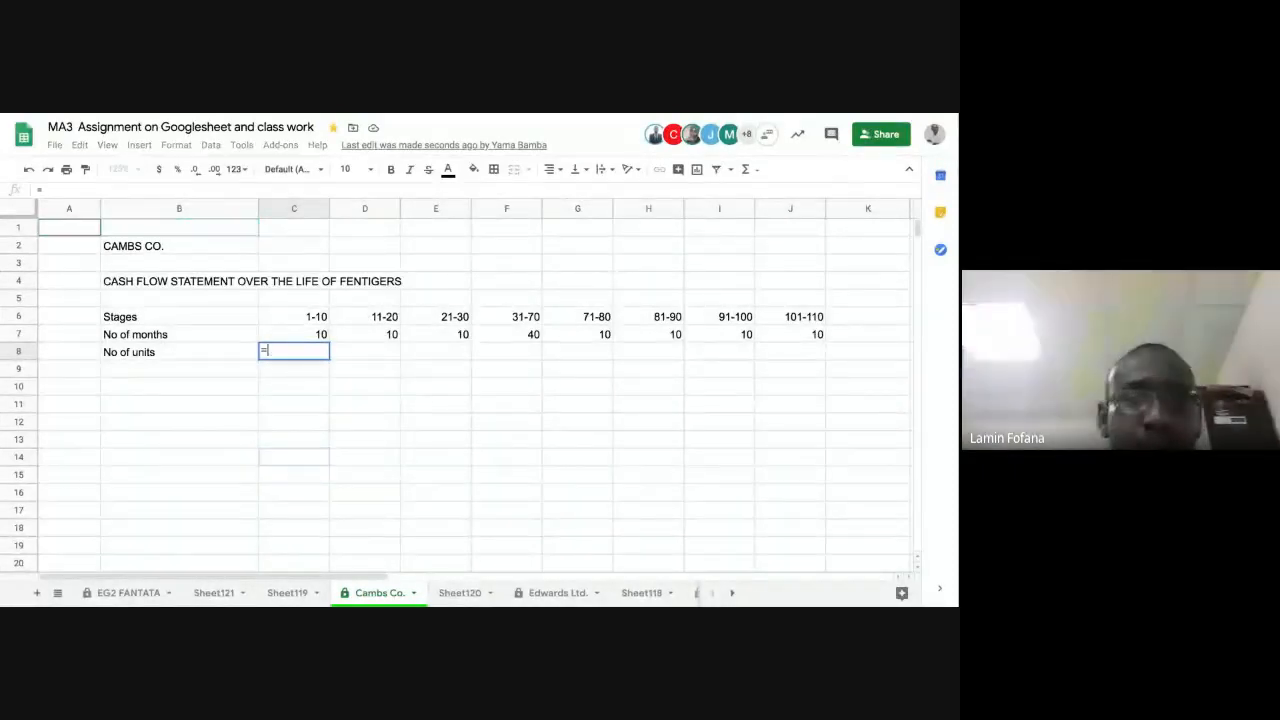
text(90)
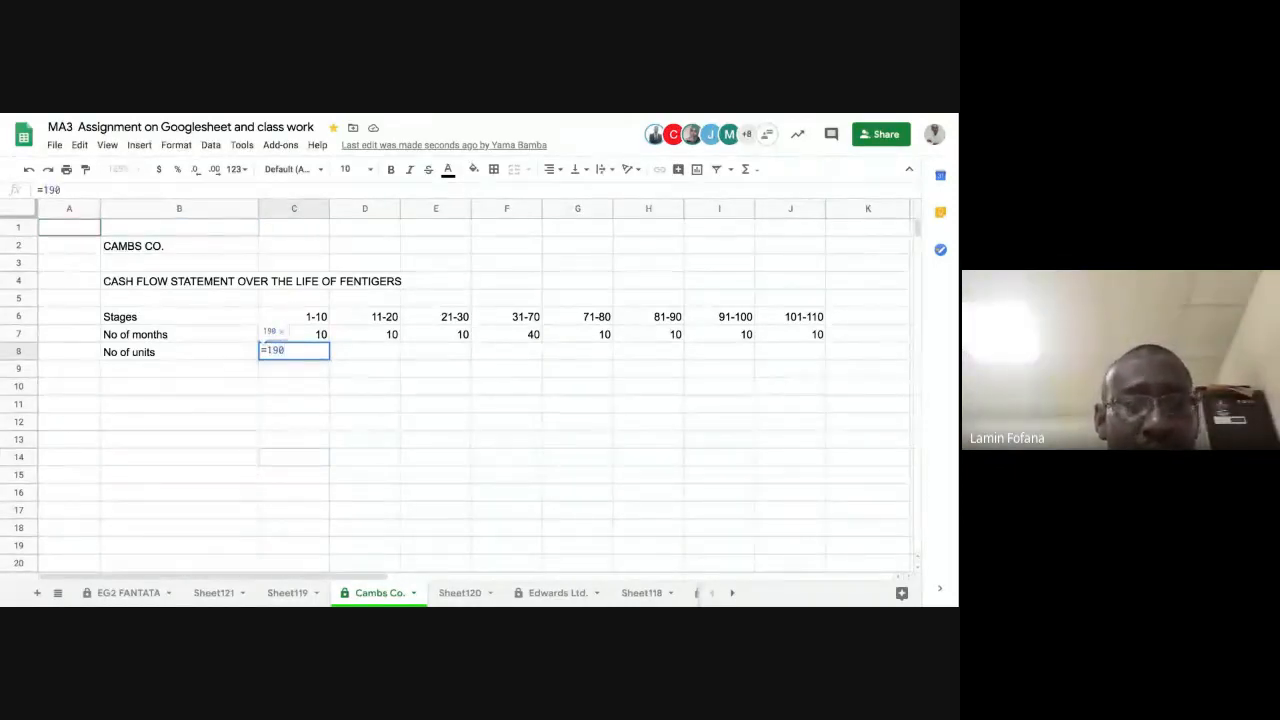
text(*)
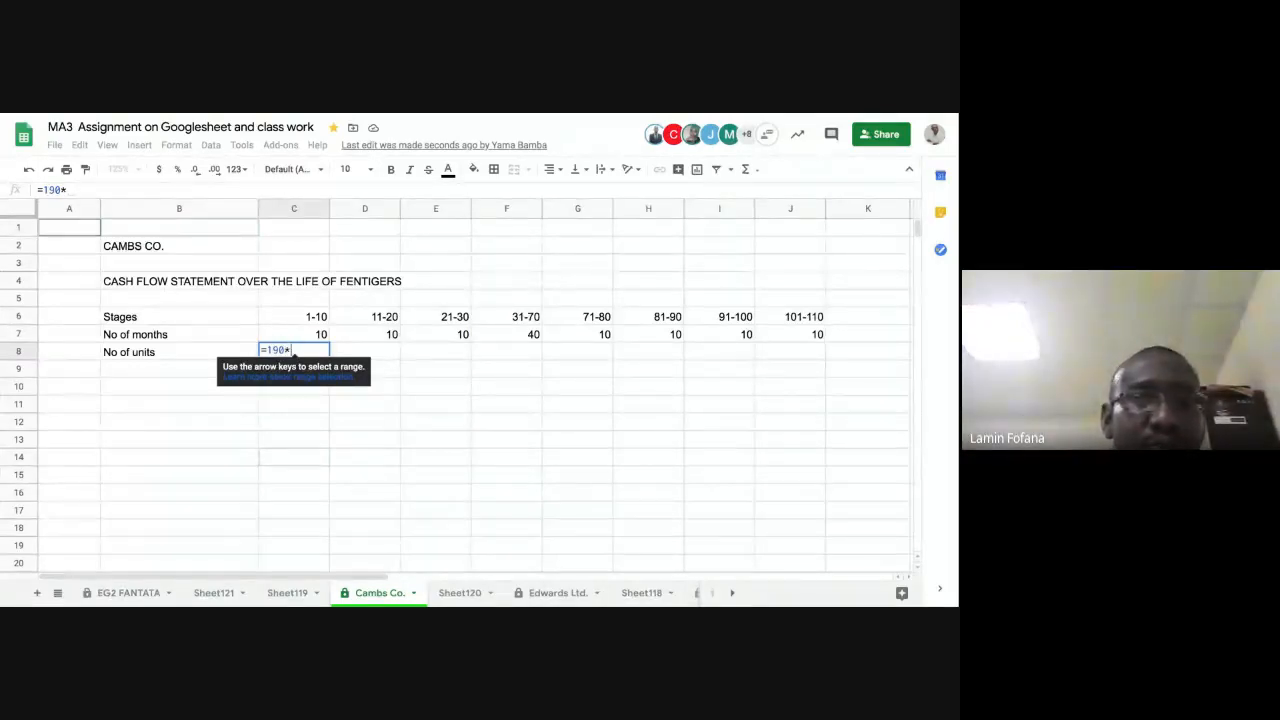
click(310, 336)
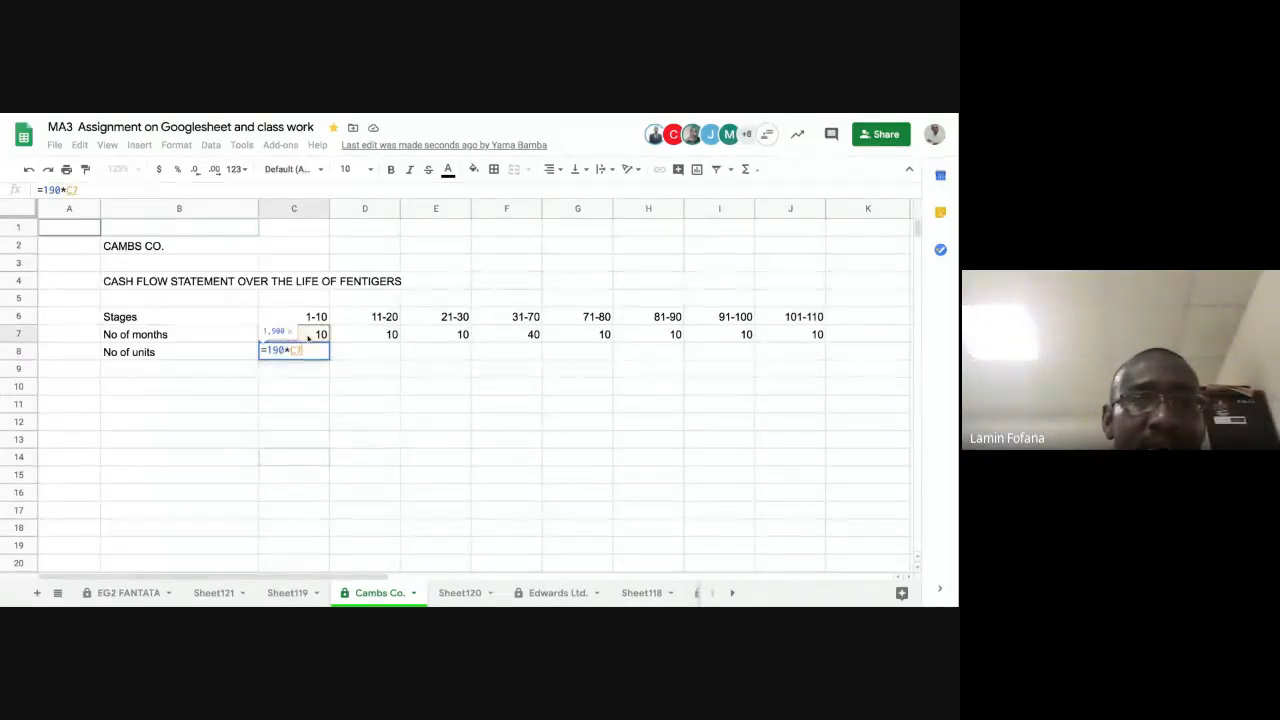
key(Return)
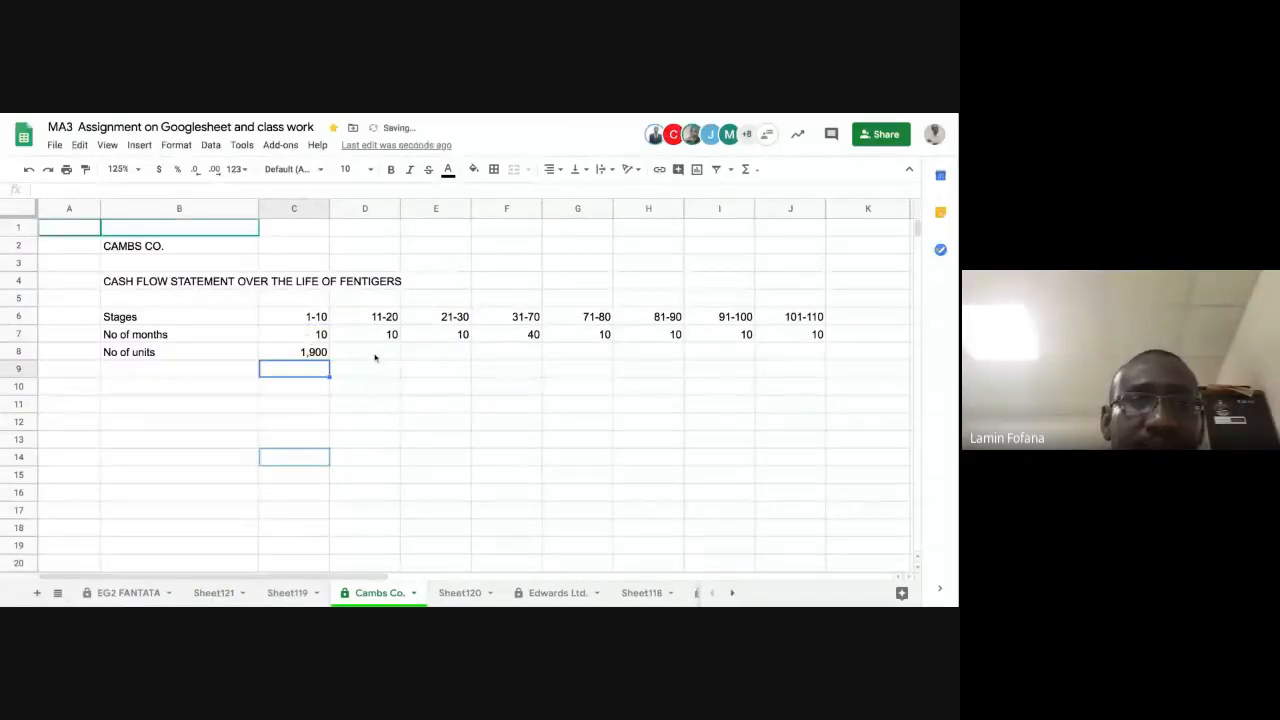
Step: Calculate the number of units for stage 11-20 in cell D8 with the formula =300*D7
click(375, 356)
text(=)
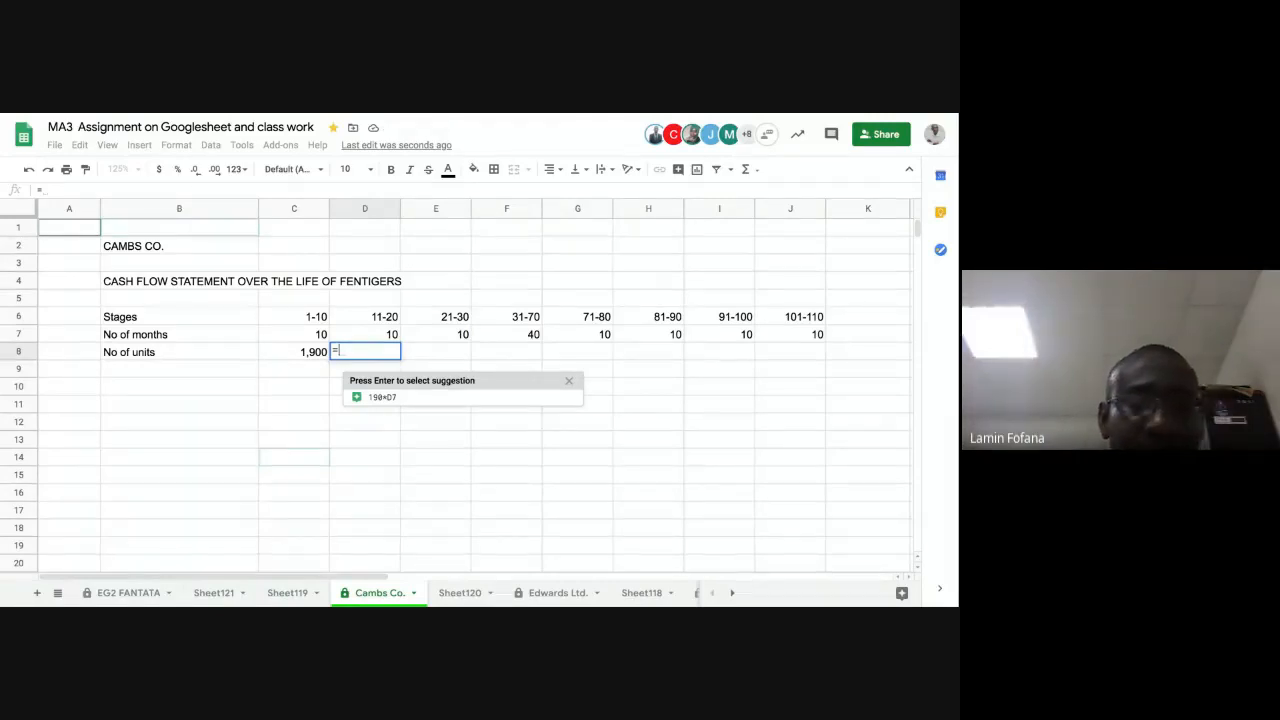
text(300)
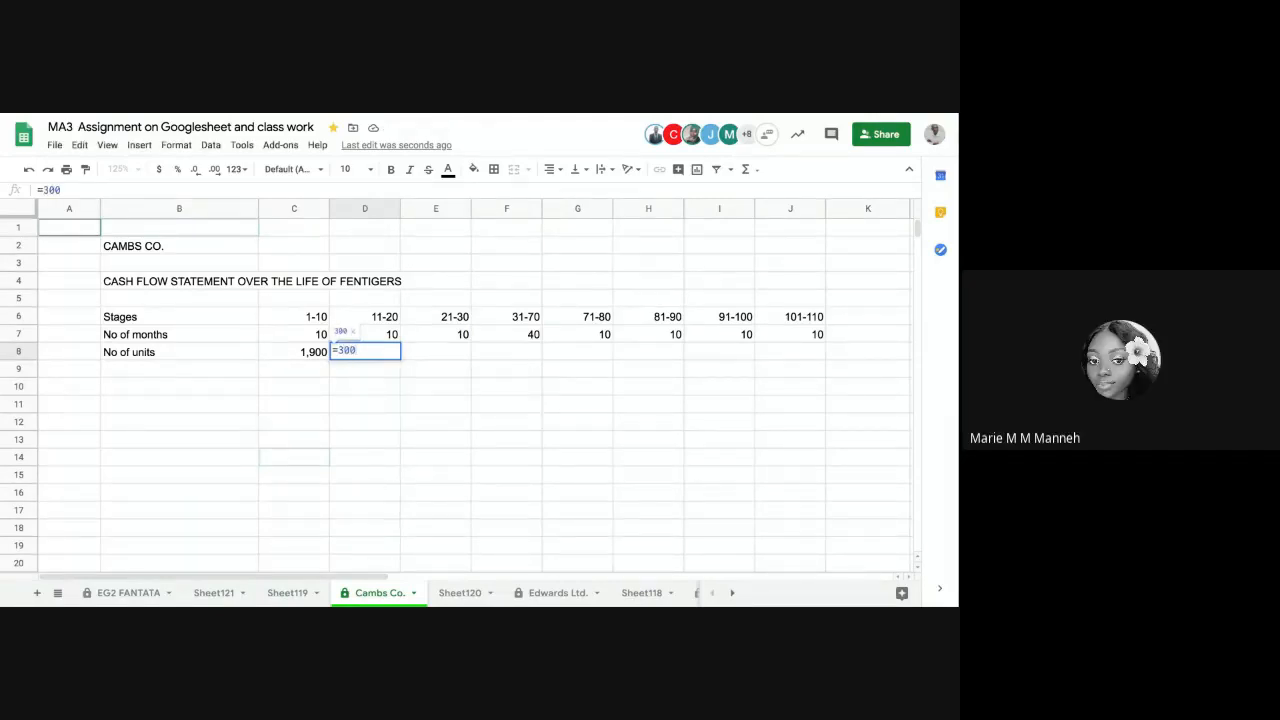
text(*)
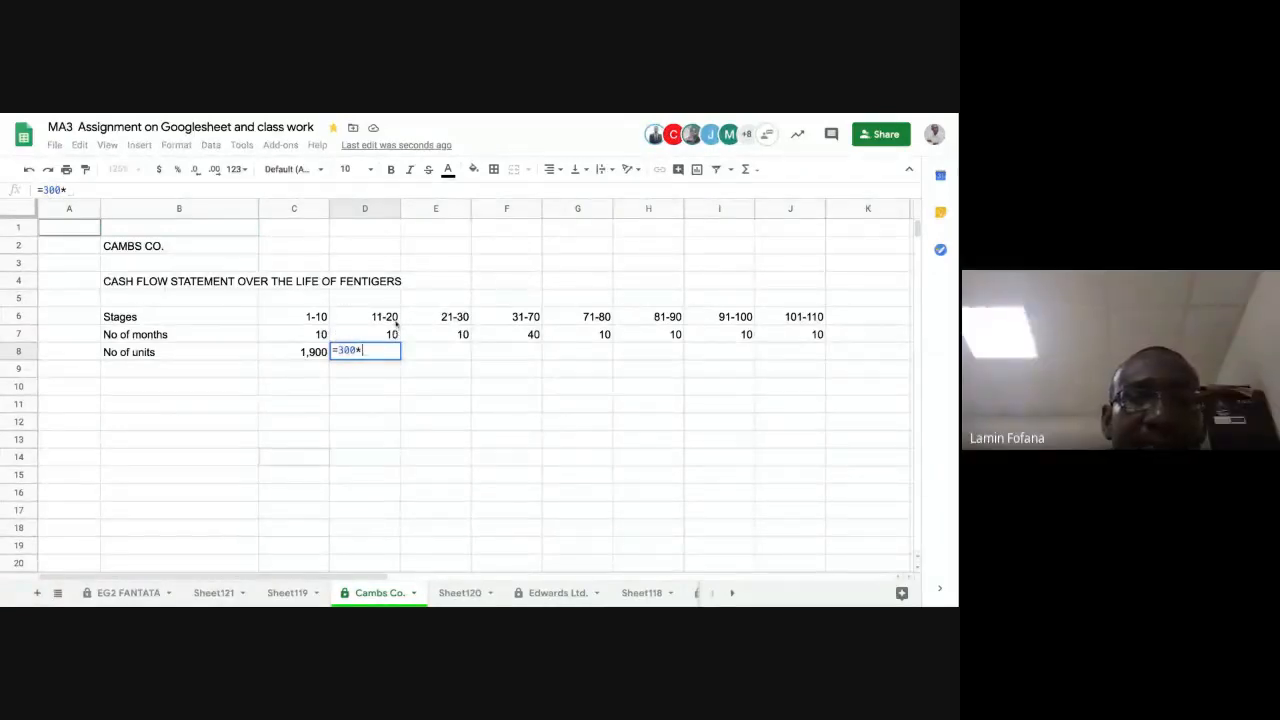
click(380, 334)
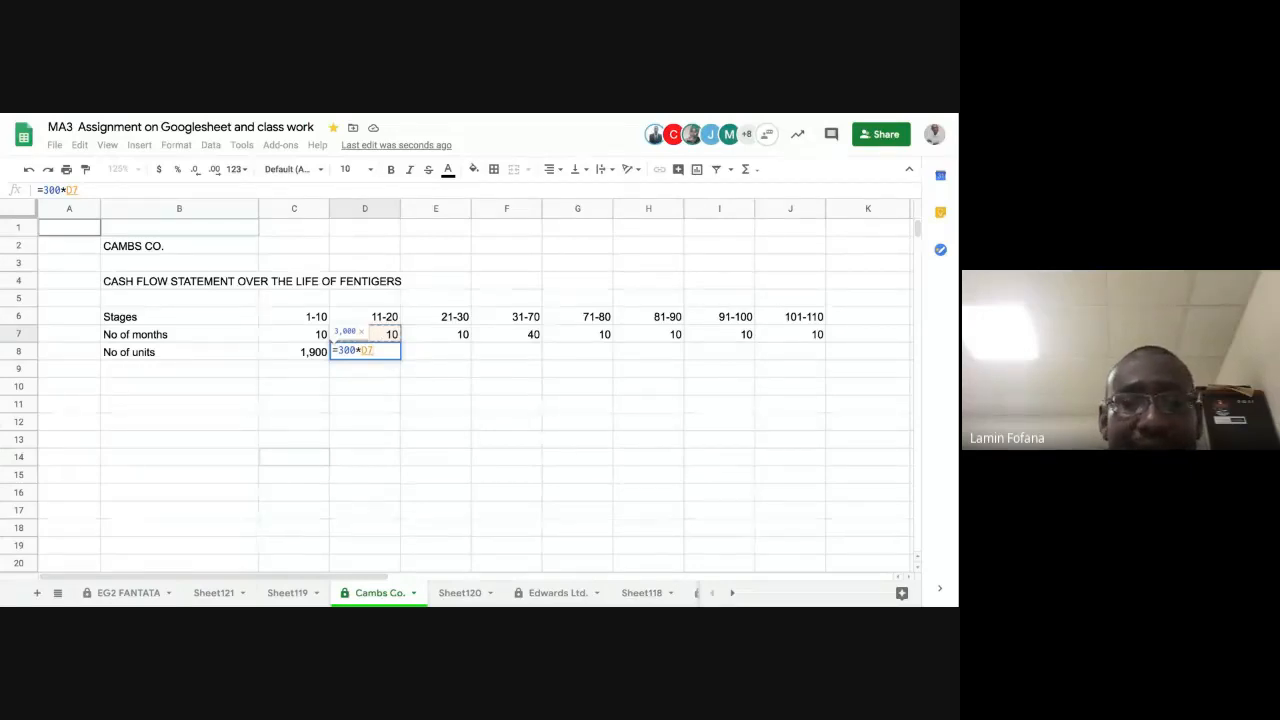
key(Return)
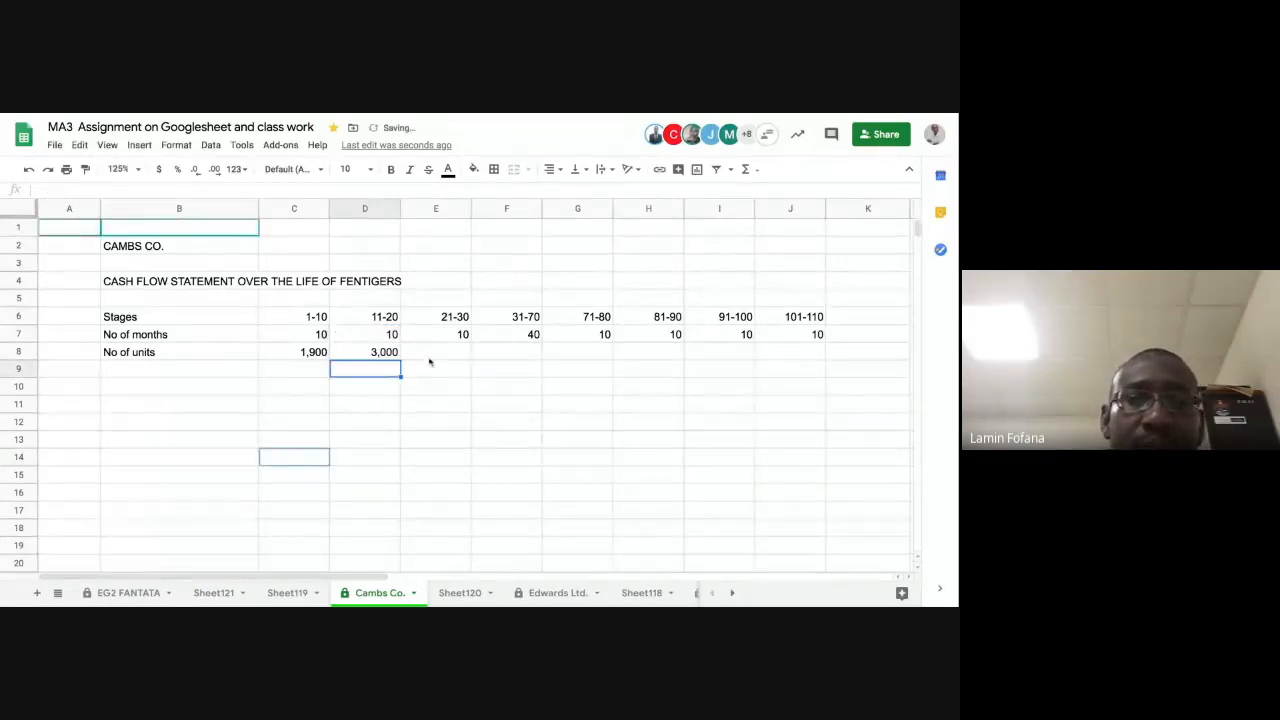
Step: Calculate the number of units for stage 21-30 in cell E8 with the formula =850*E7
click(431, 355)
text(=)
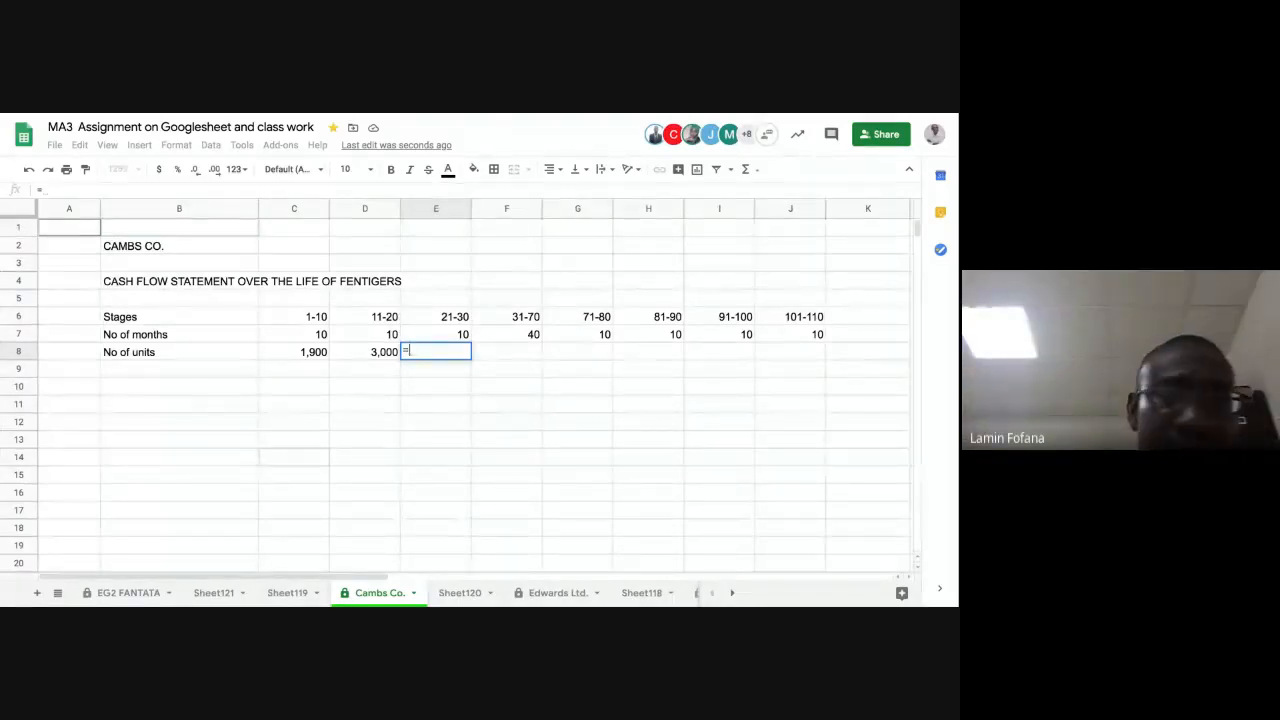
text(850)
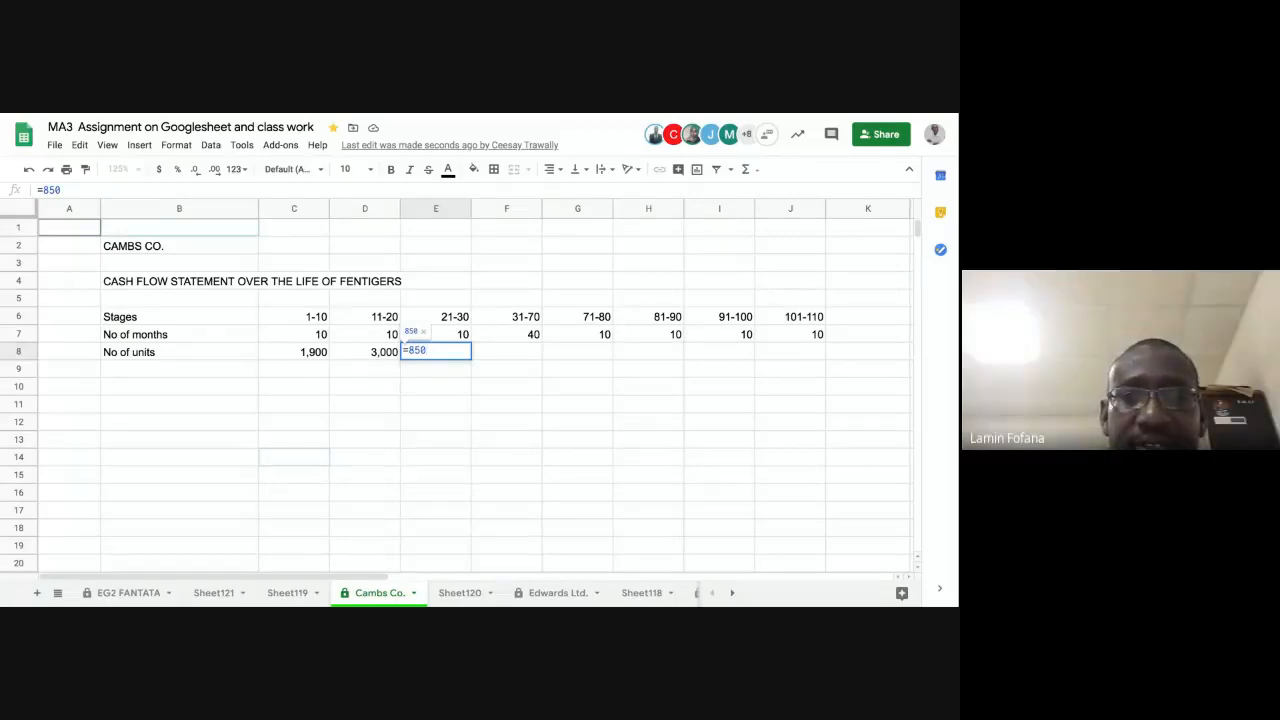
text(*)
click(453, 335)
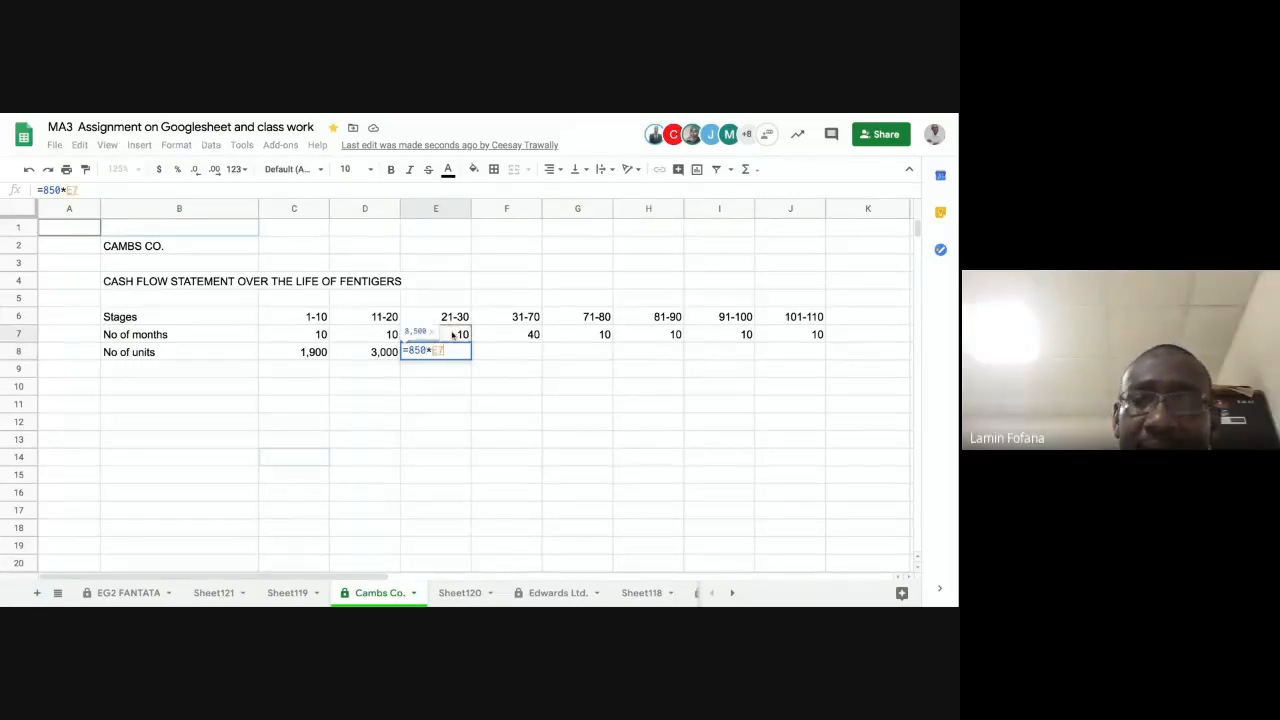
key(Return)
Step: Calculate the number of units for stage 31-70 in cell F8 with the formula =1500*F7
click(507, 355)
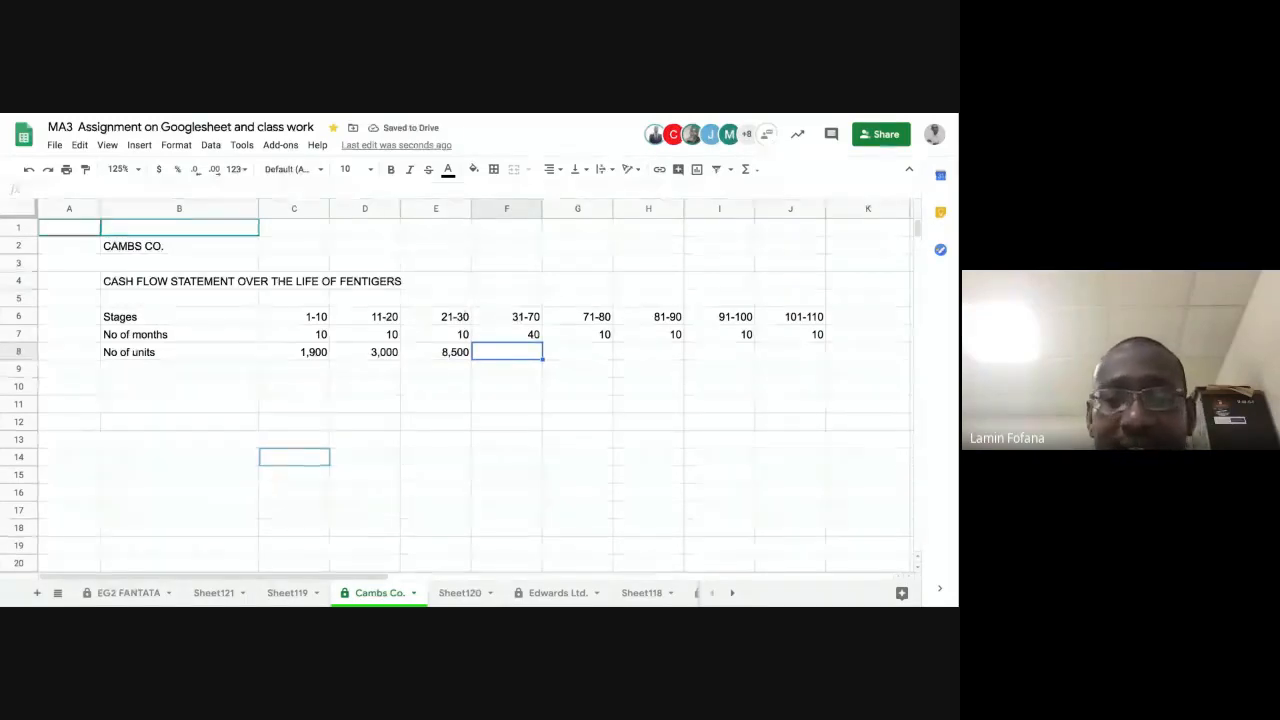
text(=)
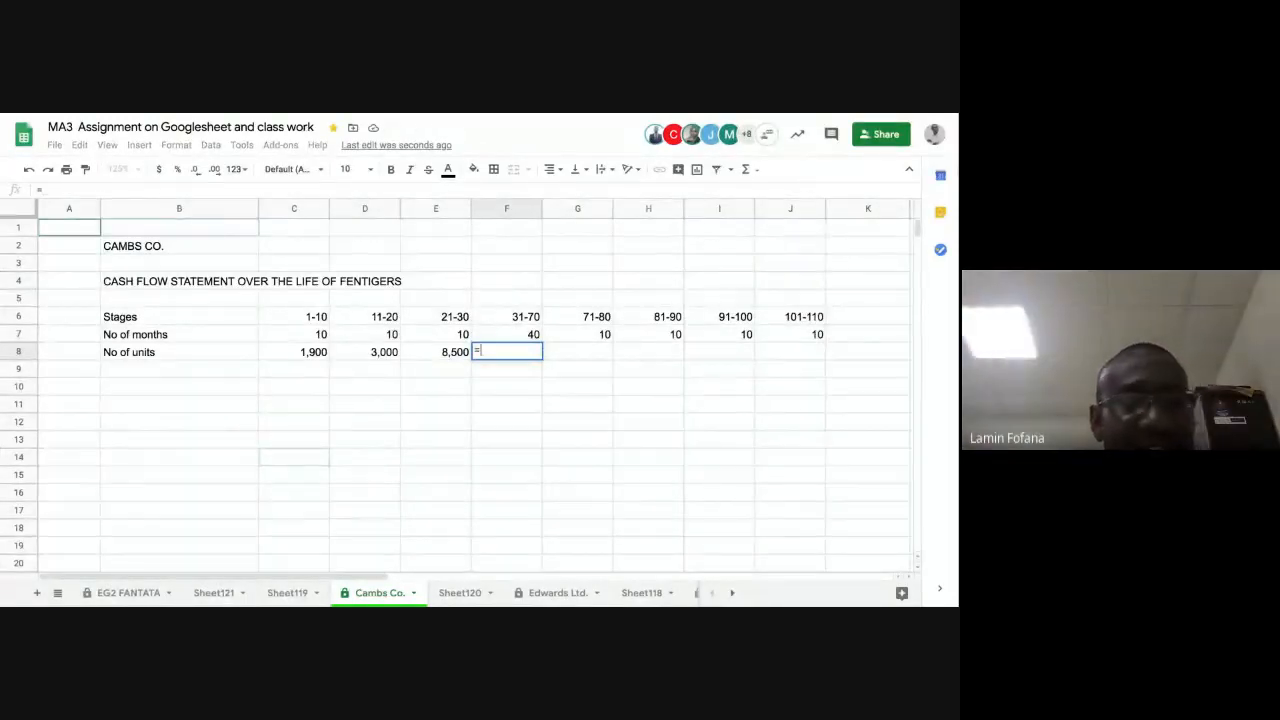
text(15)
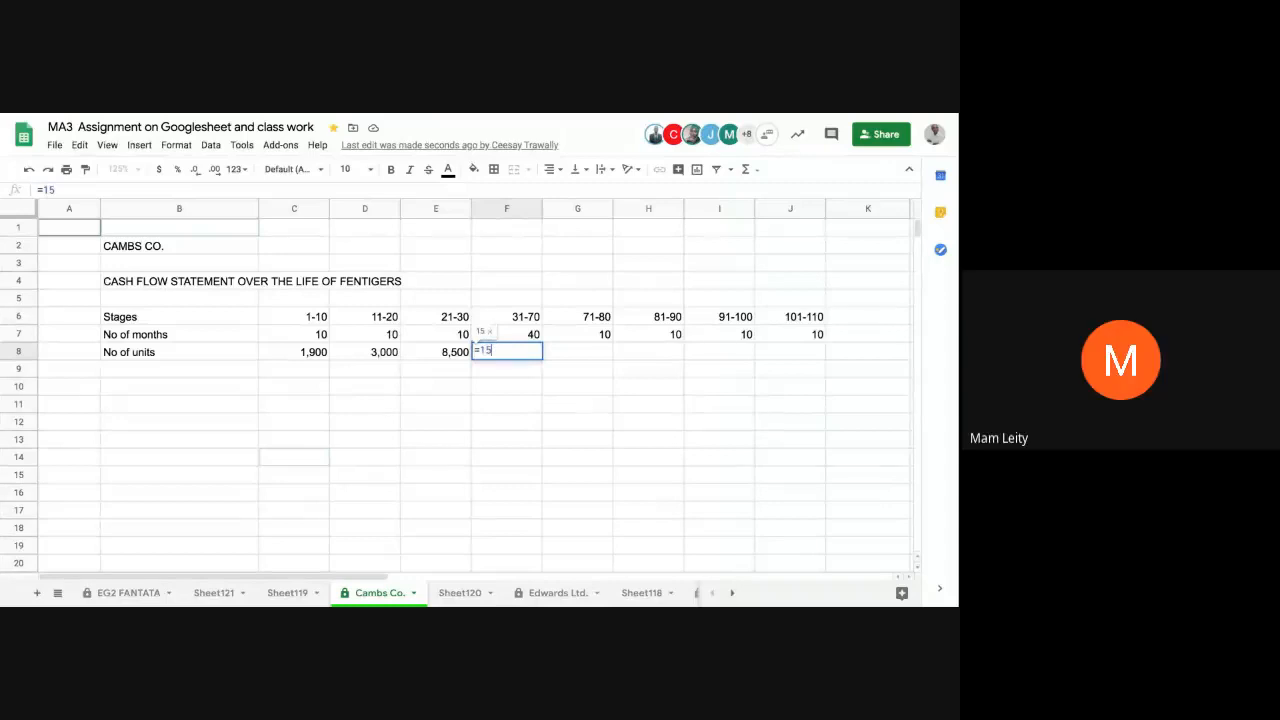
text(00)
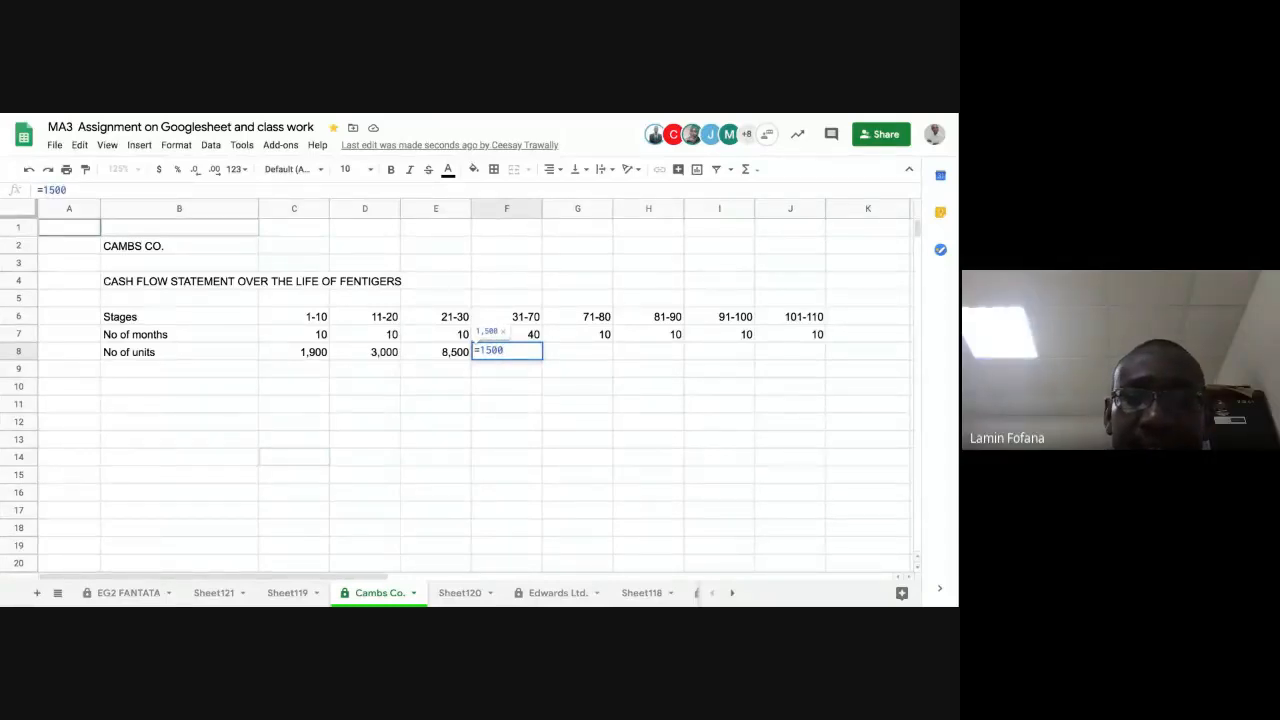
text(*)
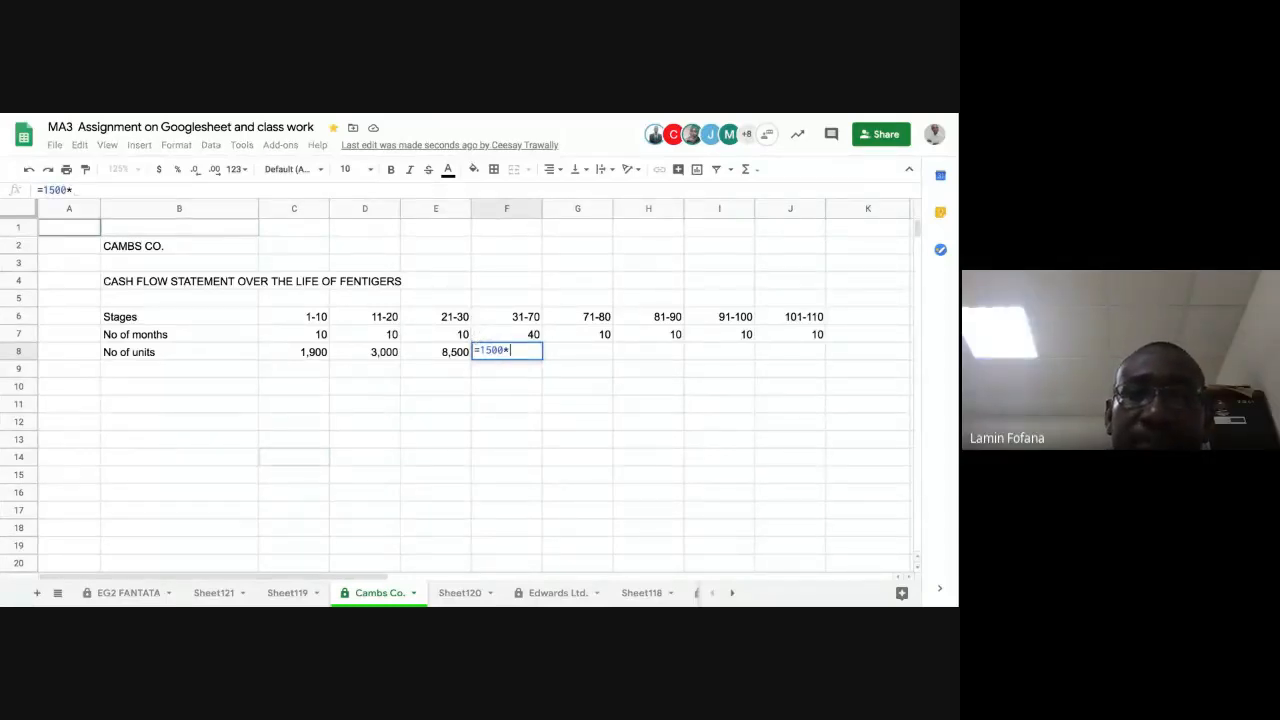
click(519, 335)
key(Return)
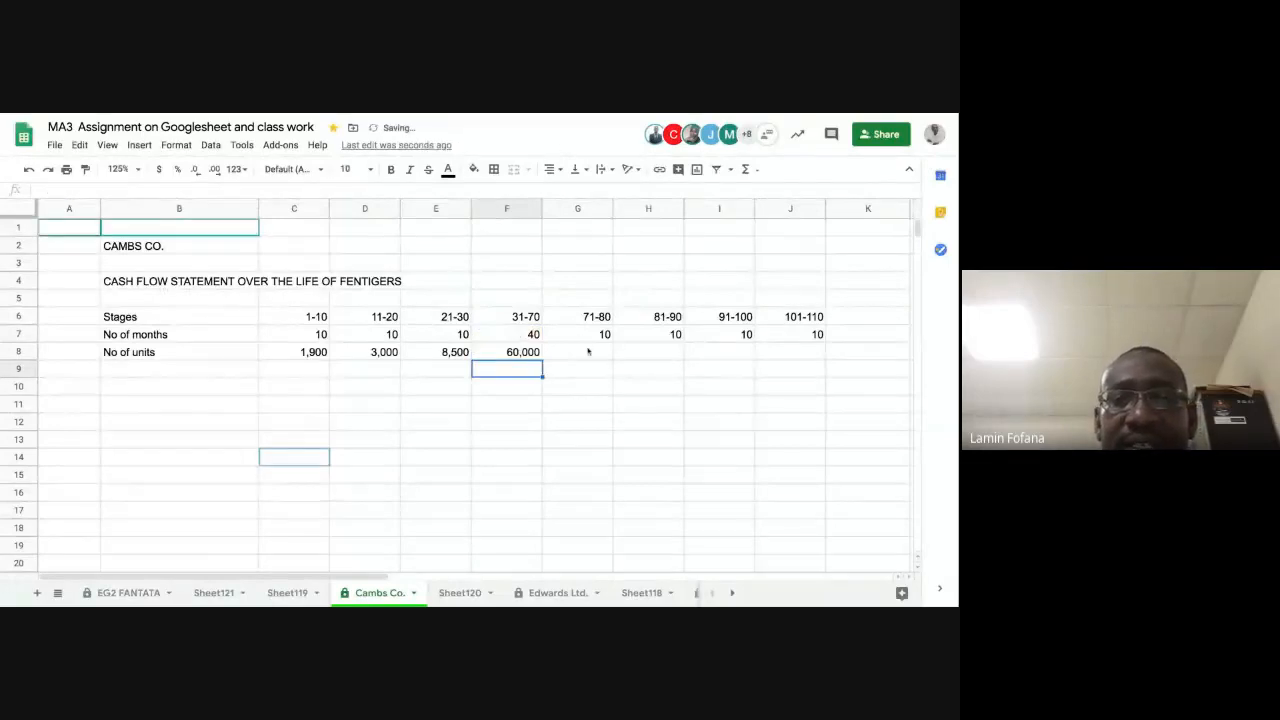
Step: Calculate the number of units for stage 71-80 in cell G8 with the formula =900*G7
click(588, 351)
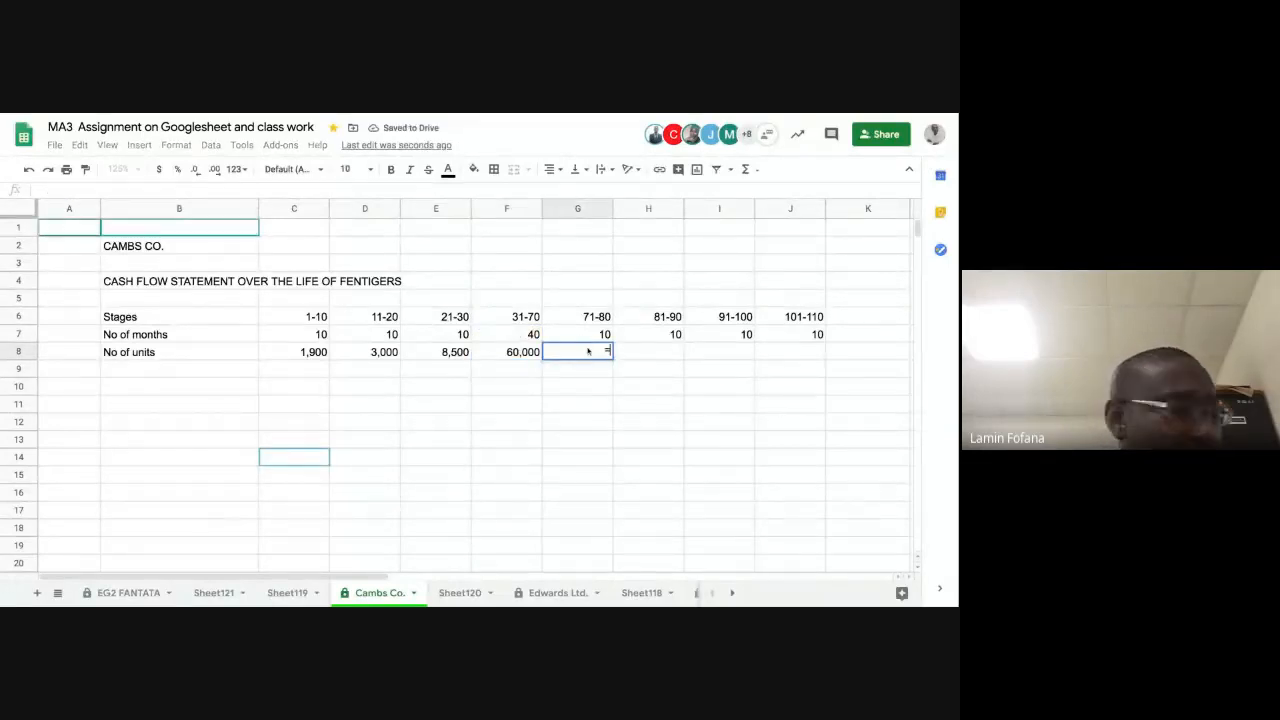
text(=)
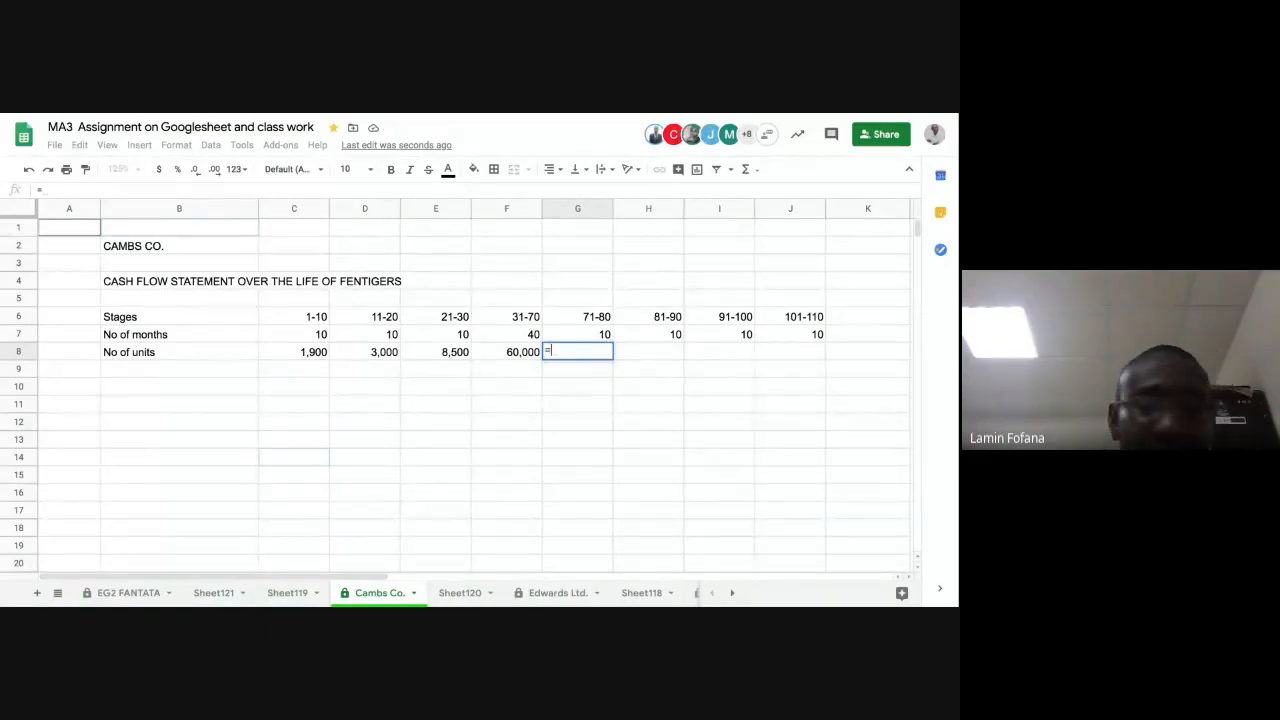
text(900)
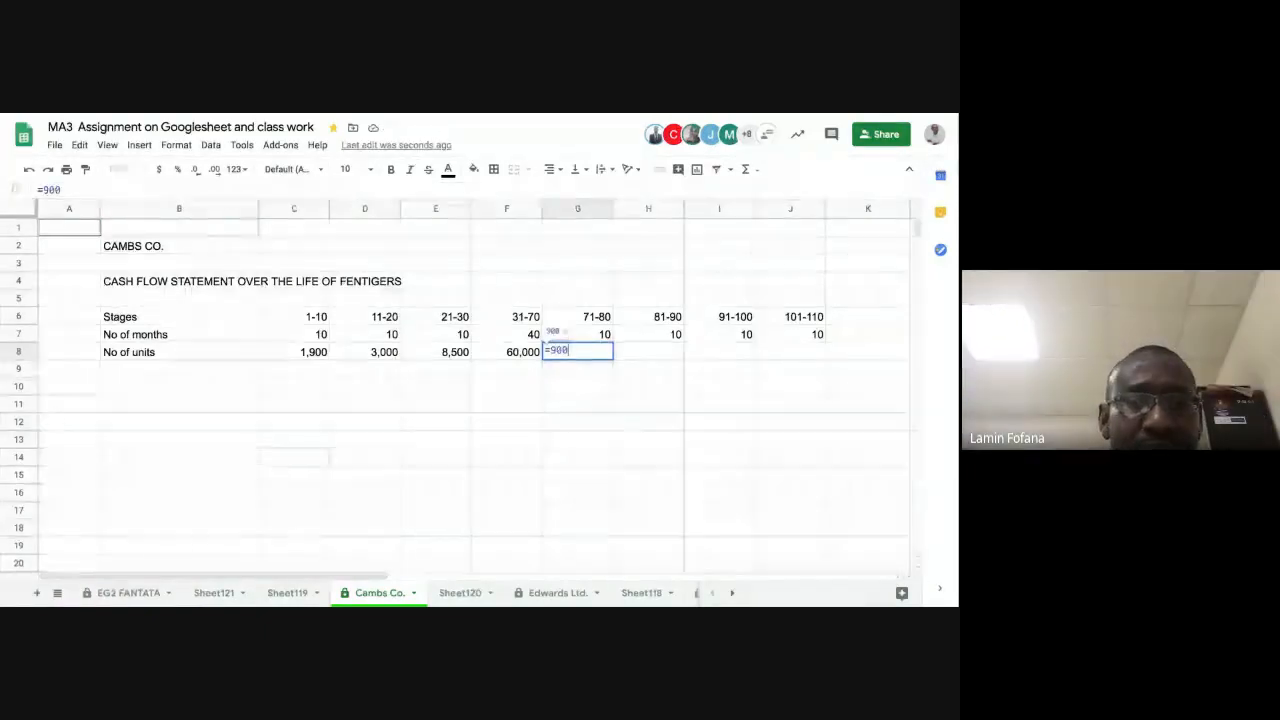
text(*)
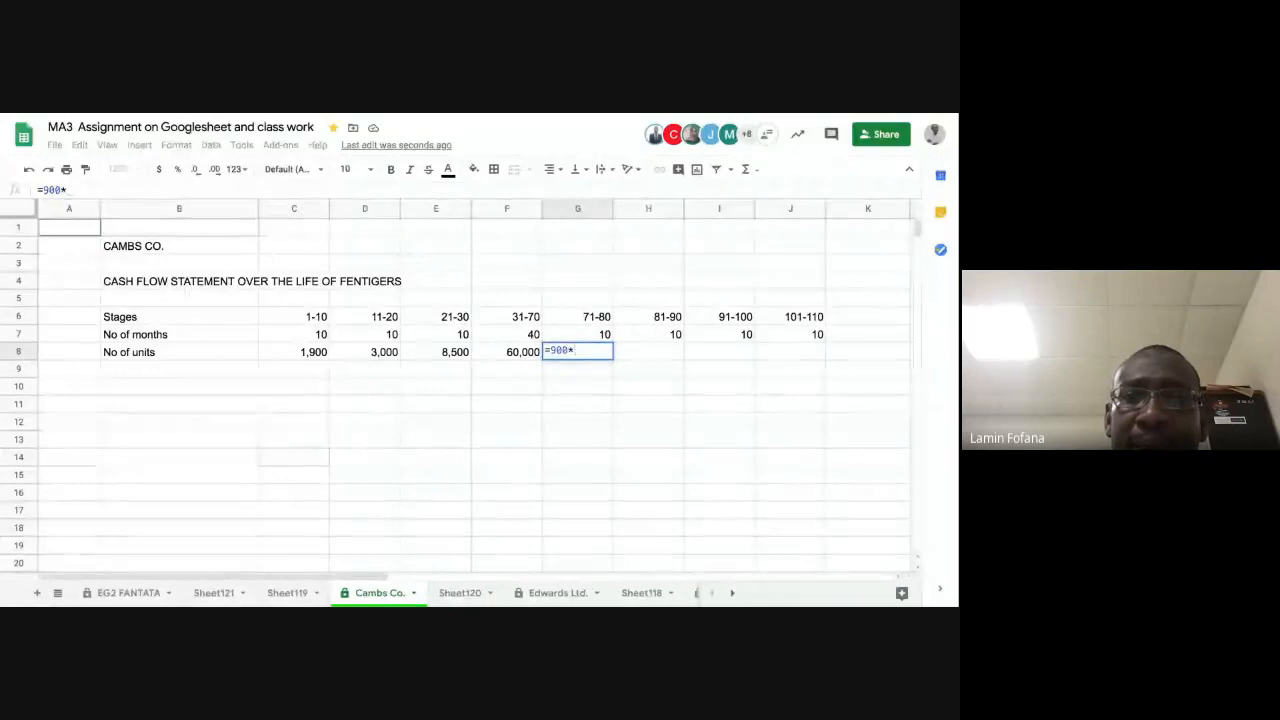
click(582, 333)
key(Return)
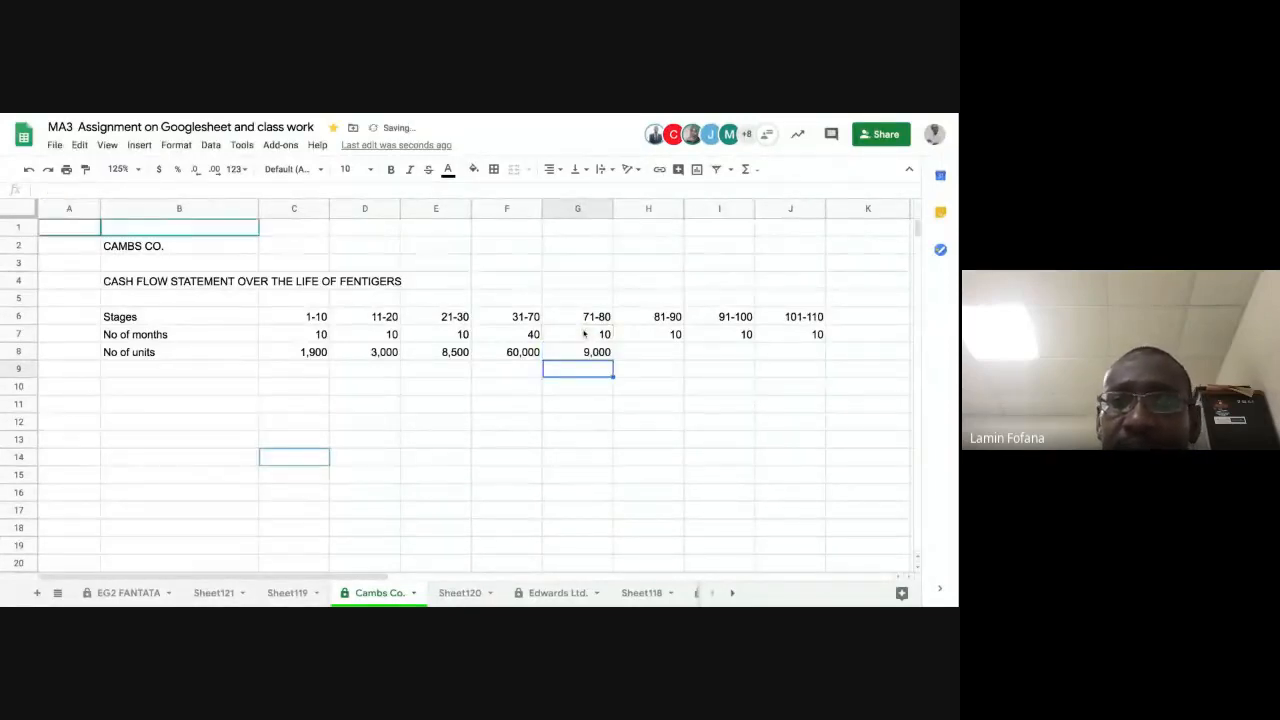
Step: Calculate the number of units for stage 81-90 in cell H8 with the formula =700*H7
click(636, 356)
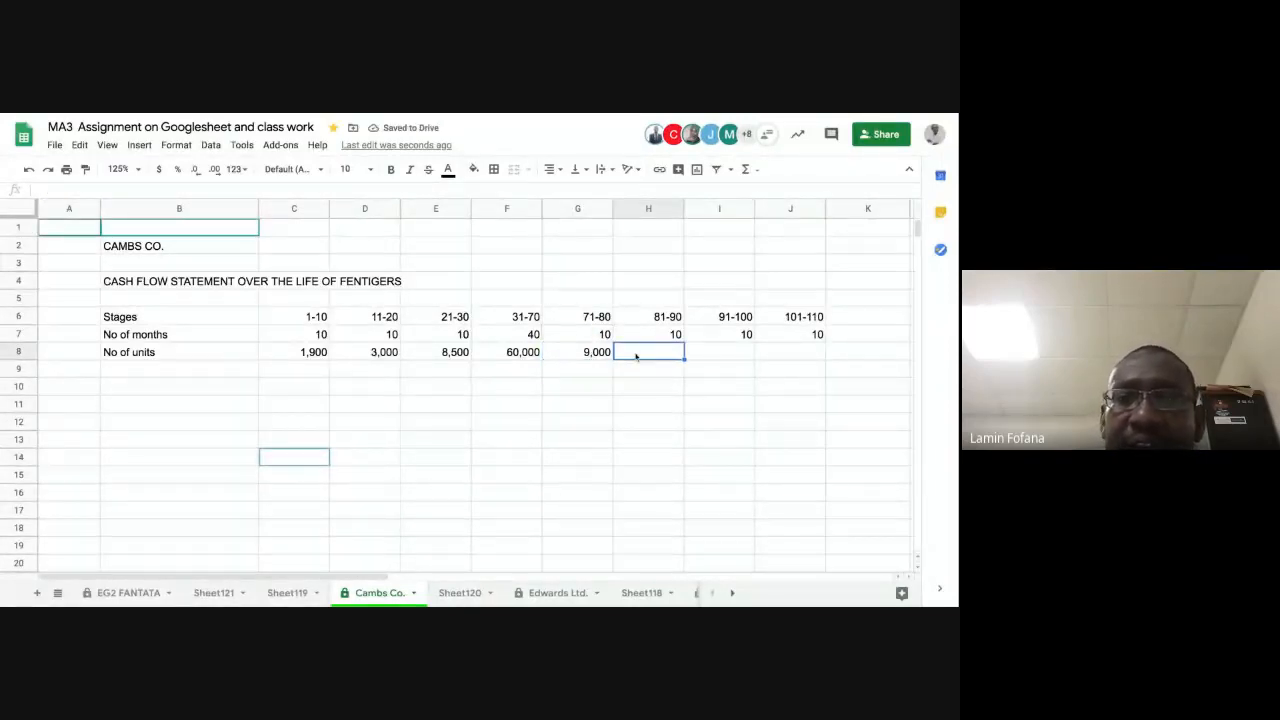
text(=)
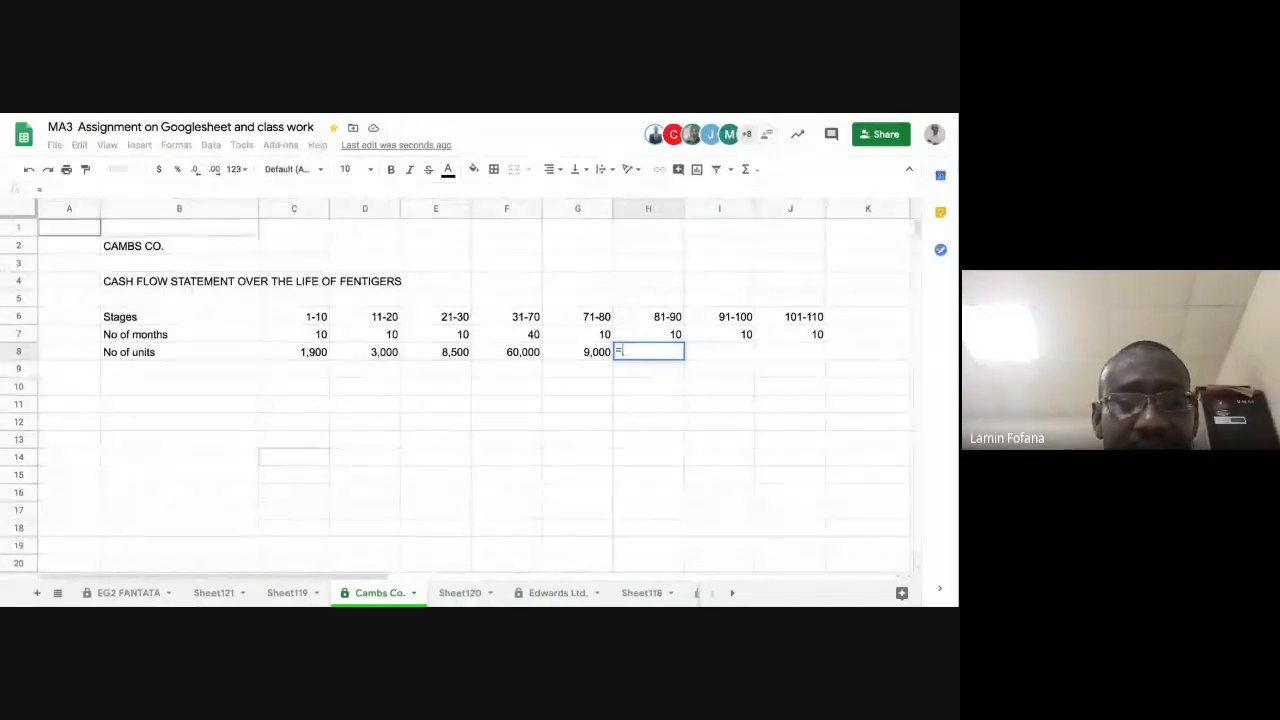
text(700)
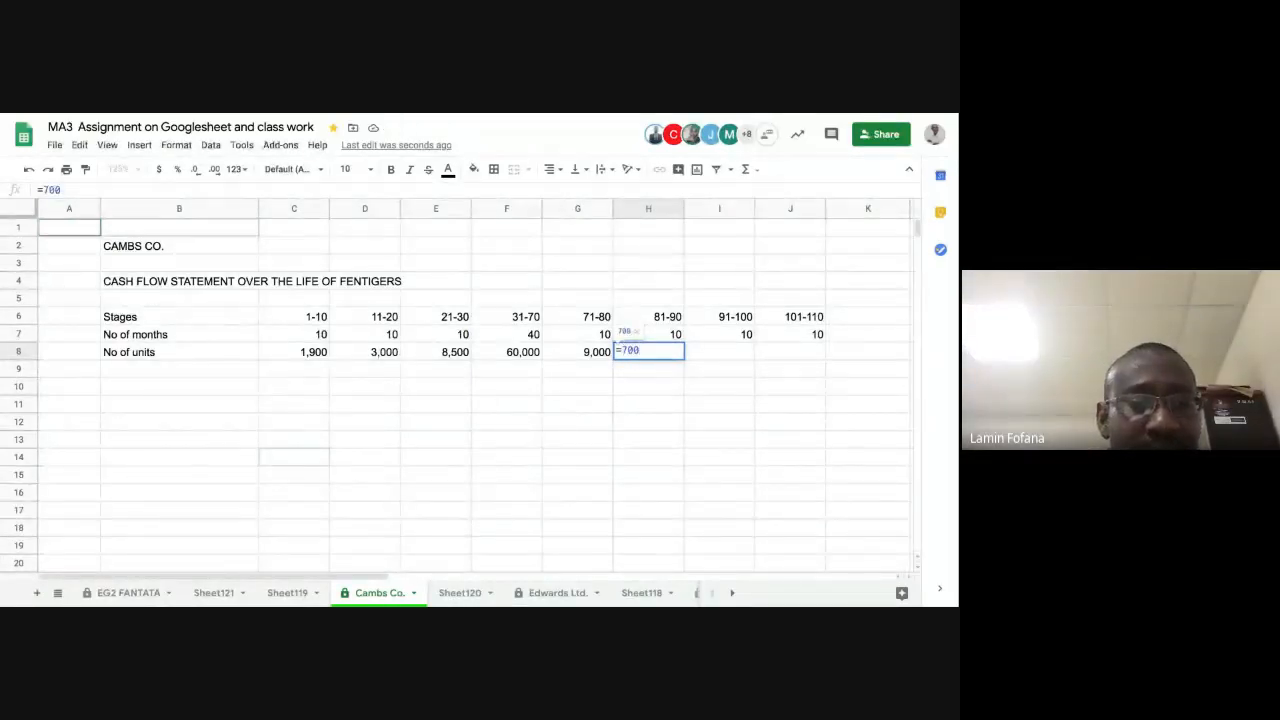
text(*)
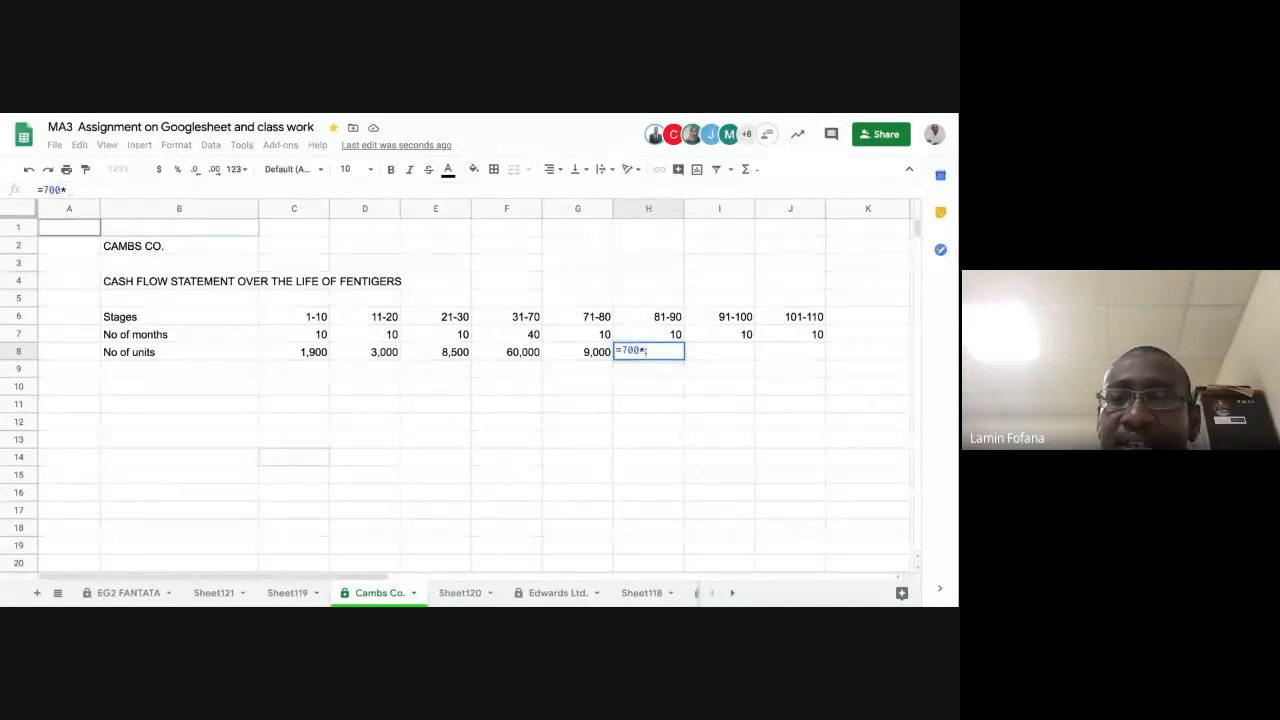
click(652, 335)
key(Return)
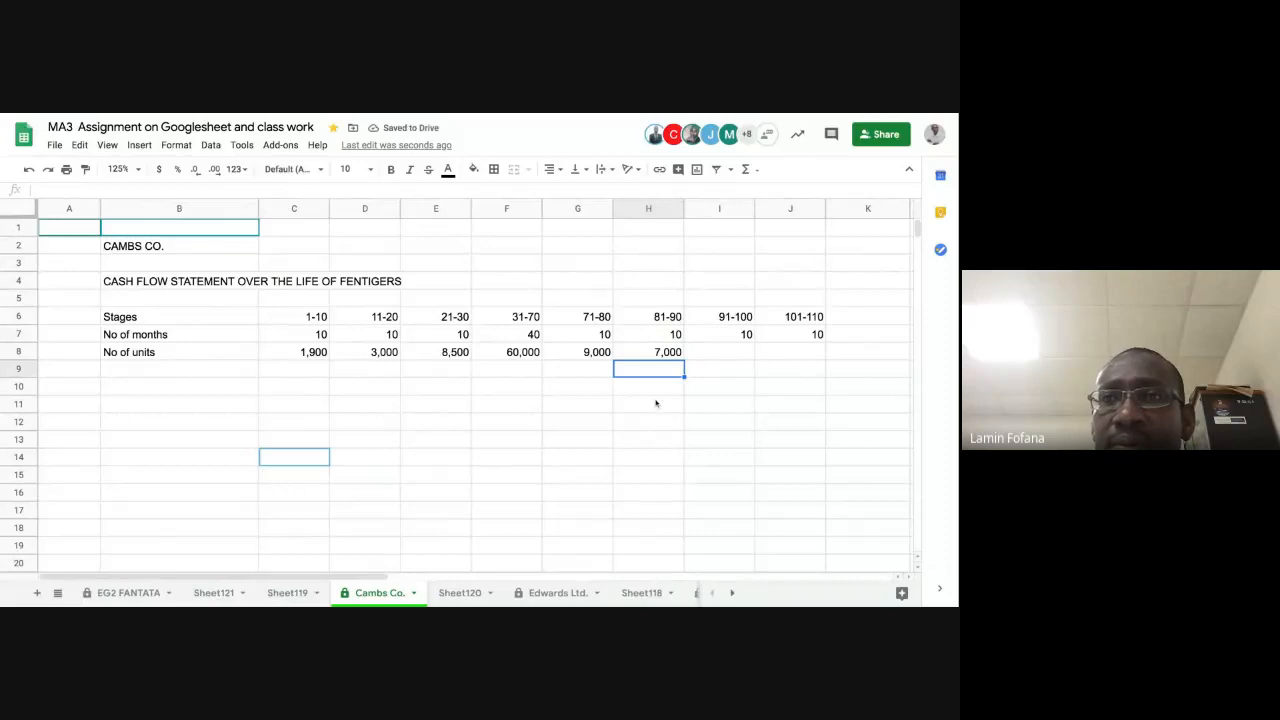
Step: Calculate the number of units for stage 91-100 in cell I8 with the formula =450*I7
click(705, 355)
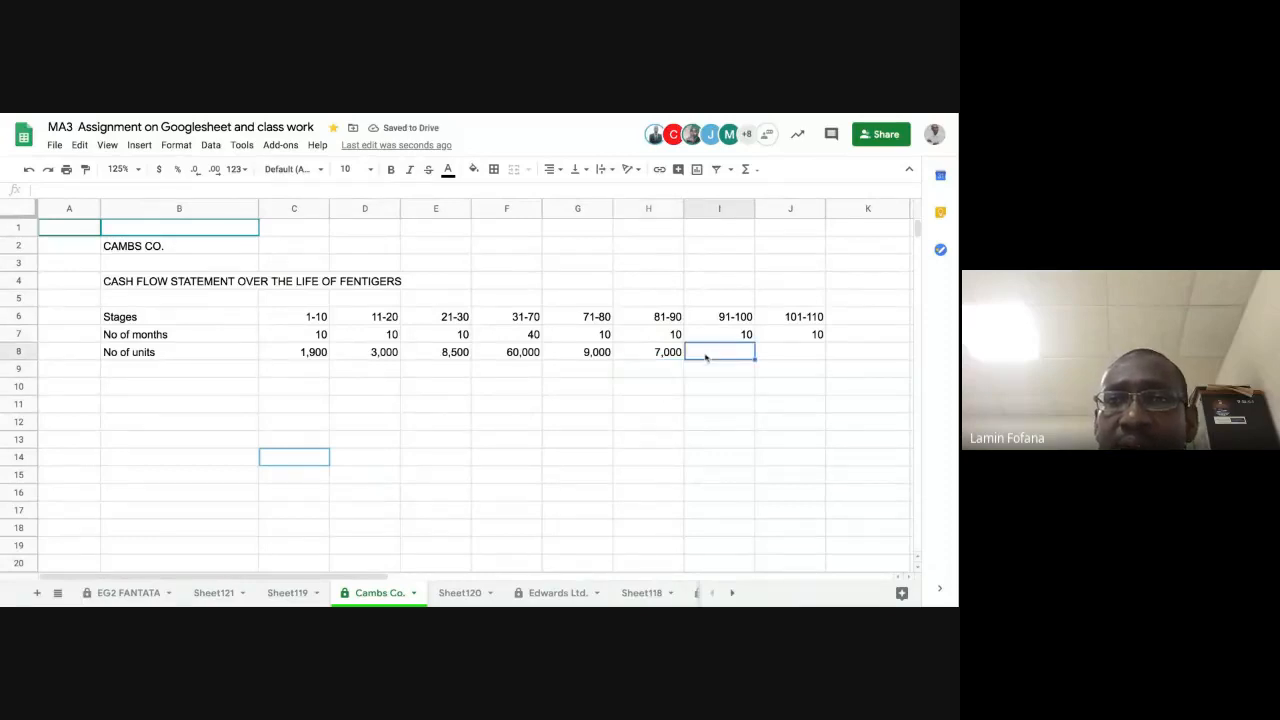
text(=)
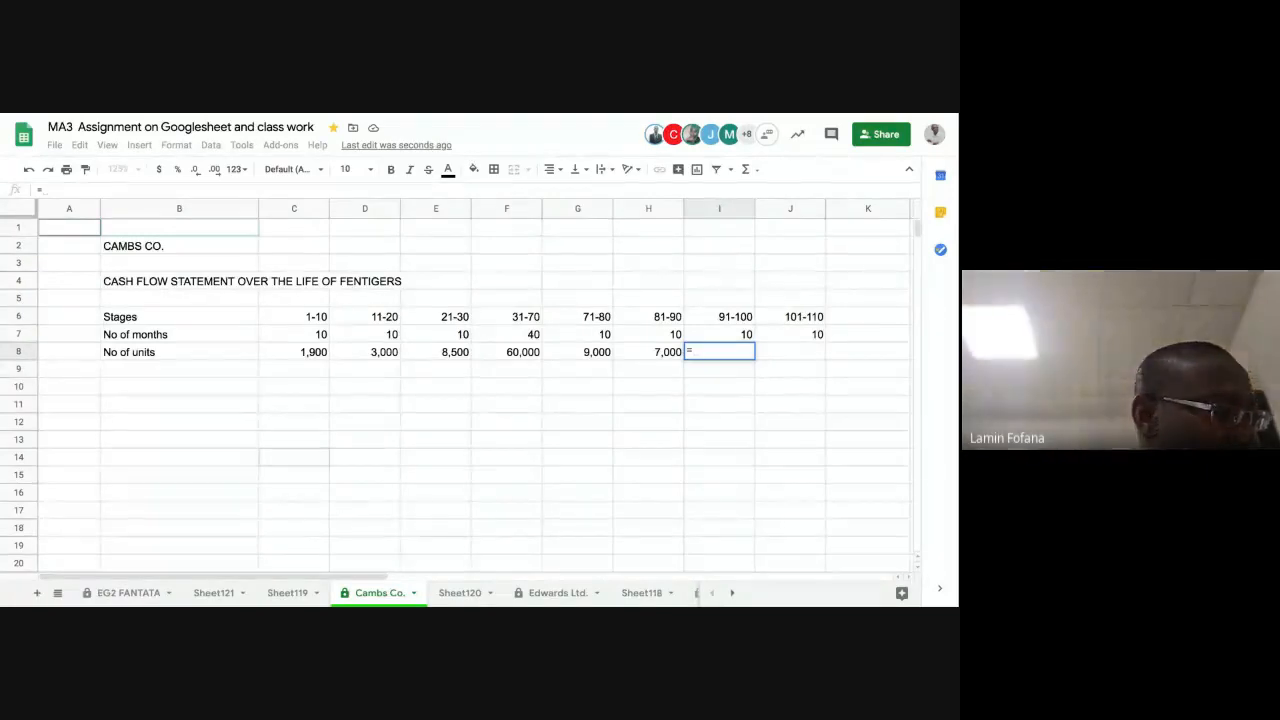
text(45)
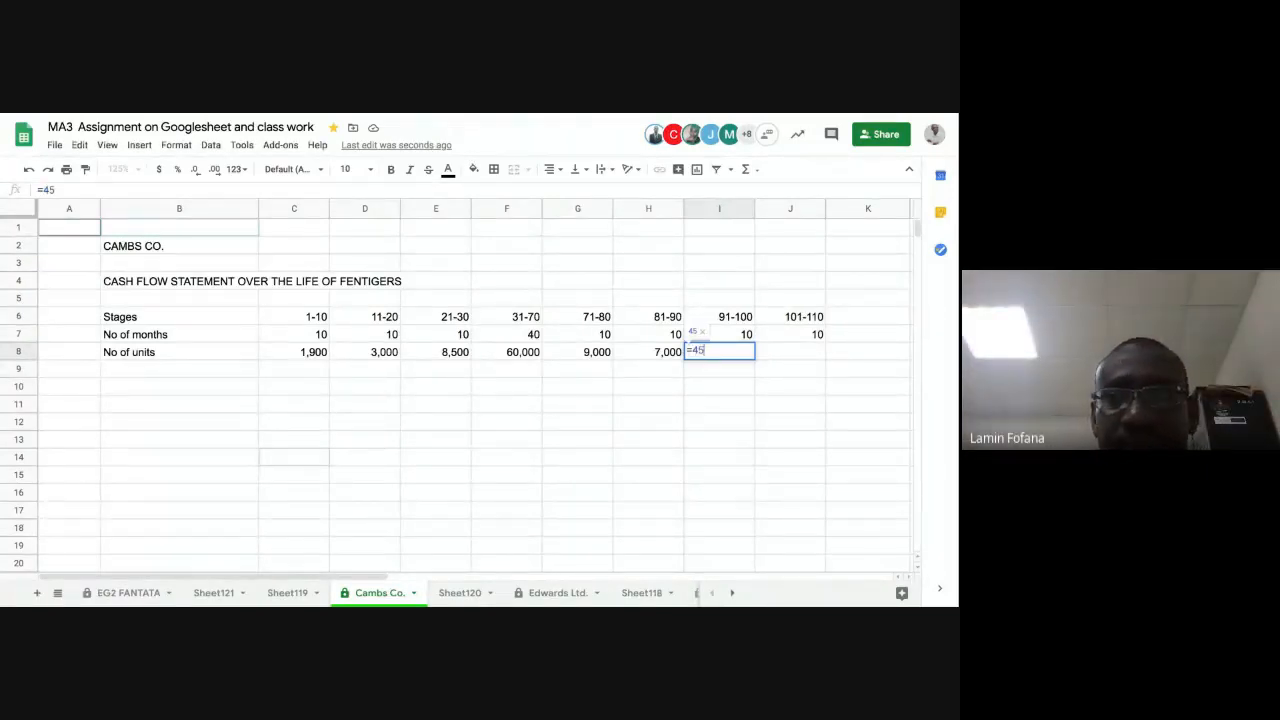
text(0)
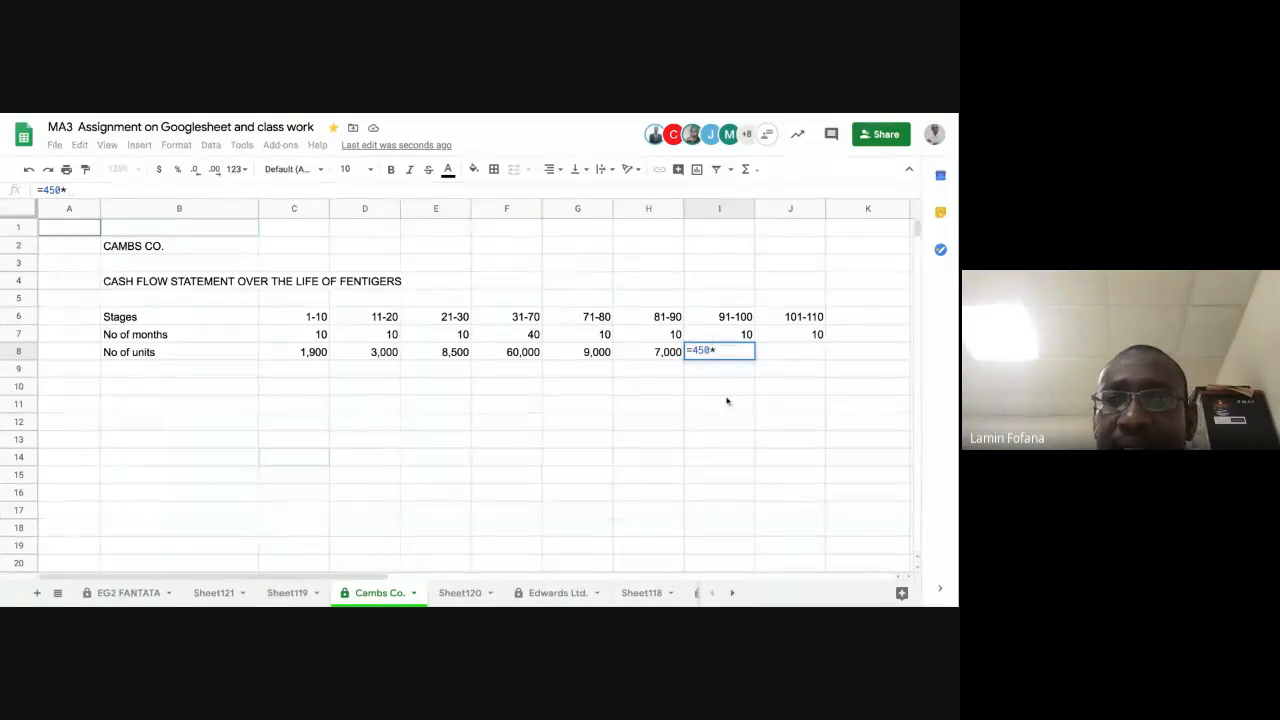
text(*)
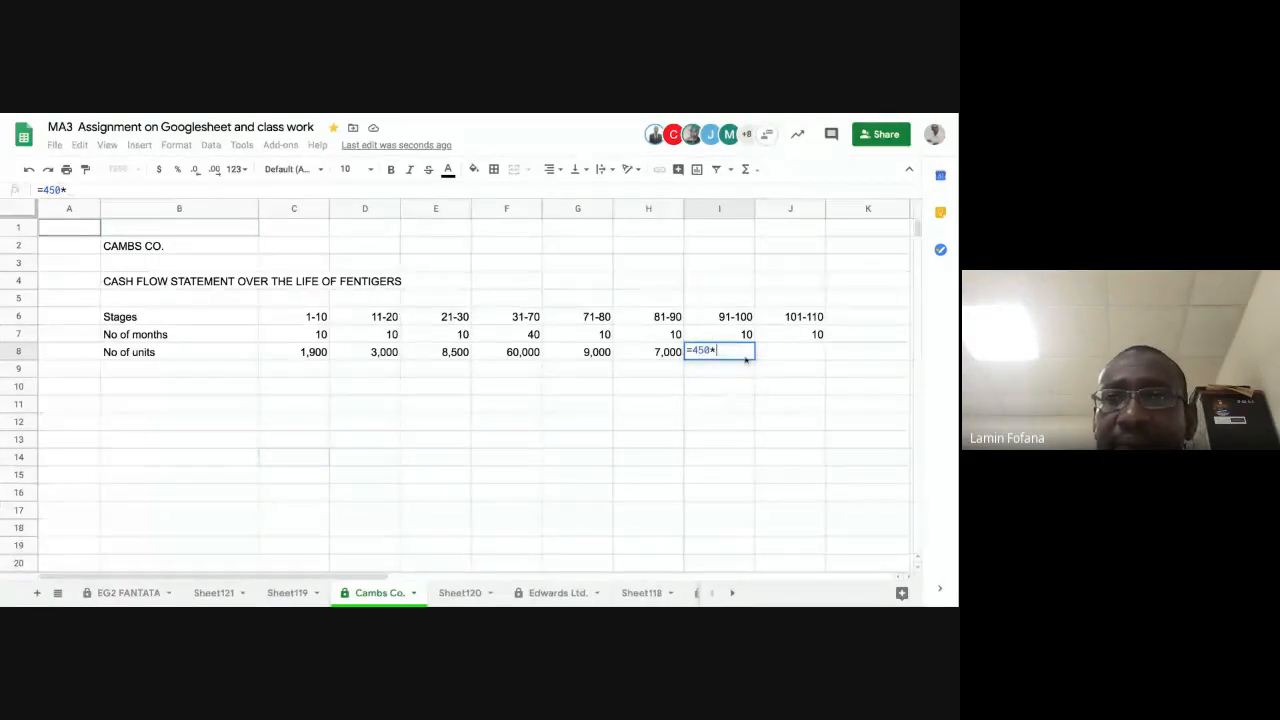
click(721, 339)
key(Return)
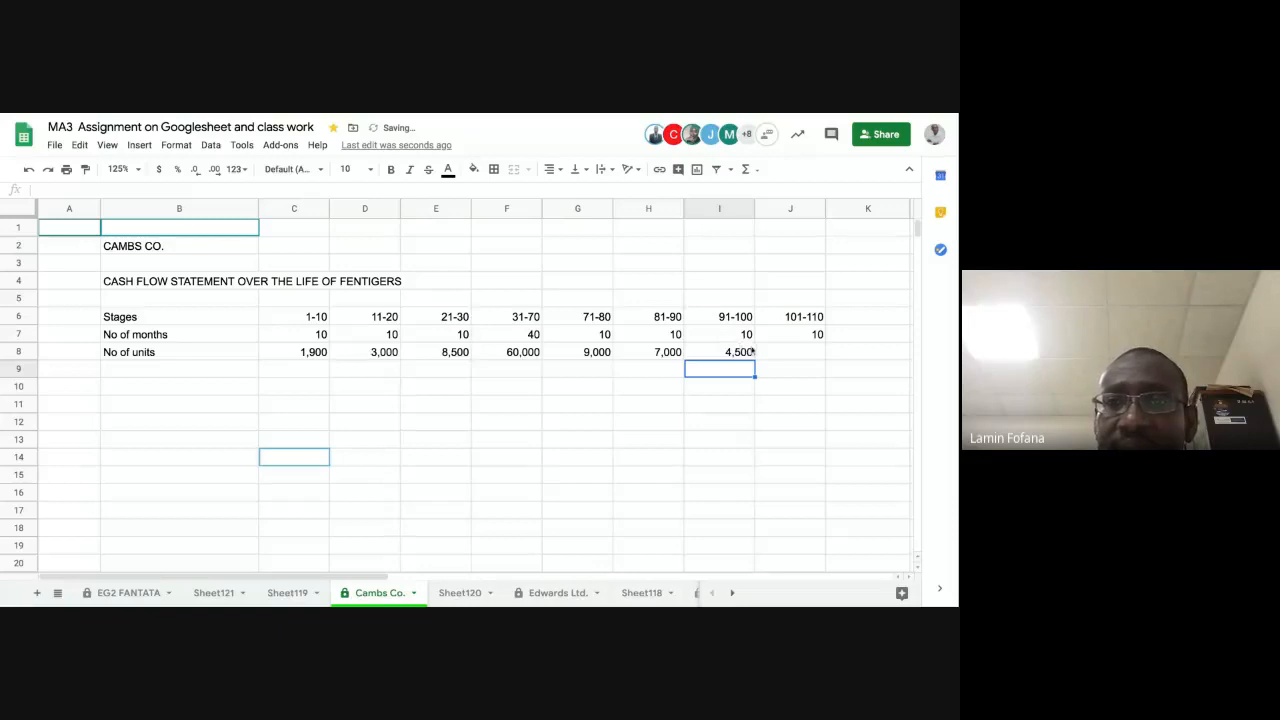
Step: Calculate the number of units for stage 101-110 in cell J8 with the formula =300*J7
click(777, 350)
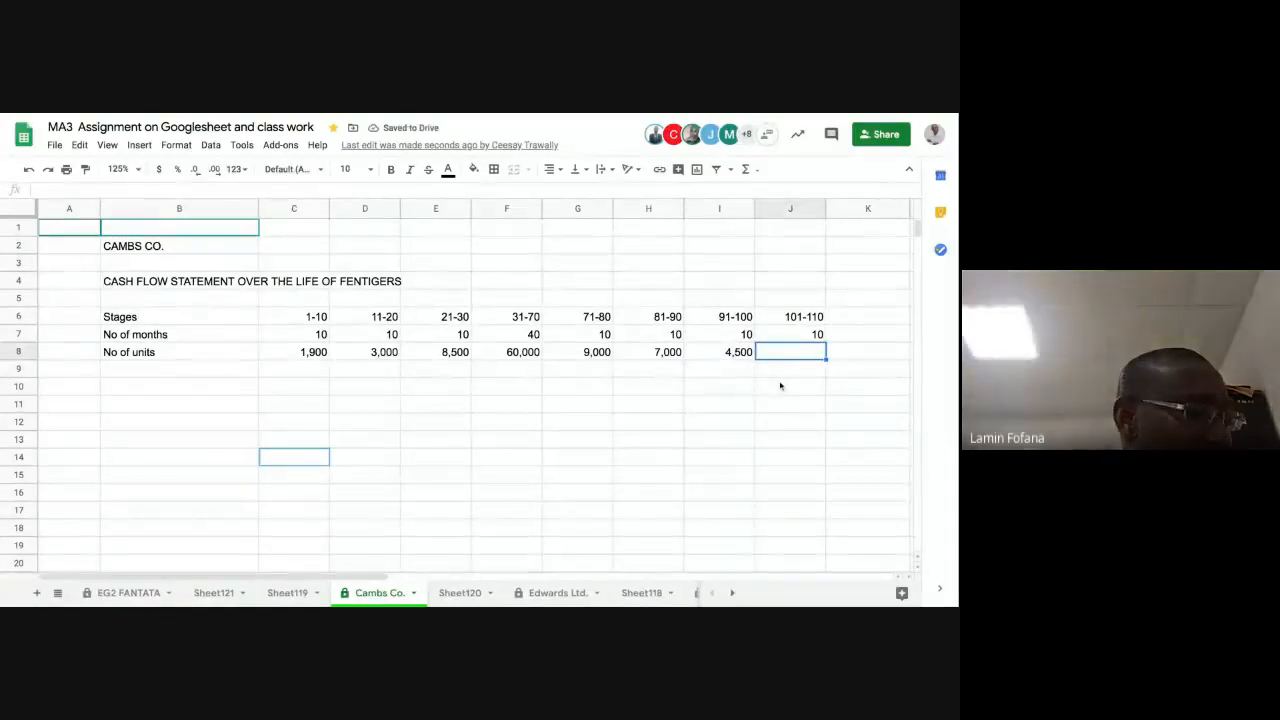
text(=300)
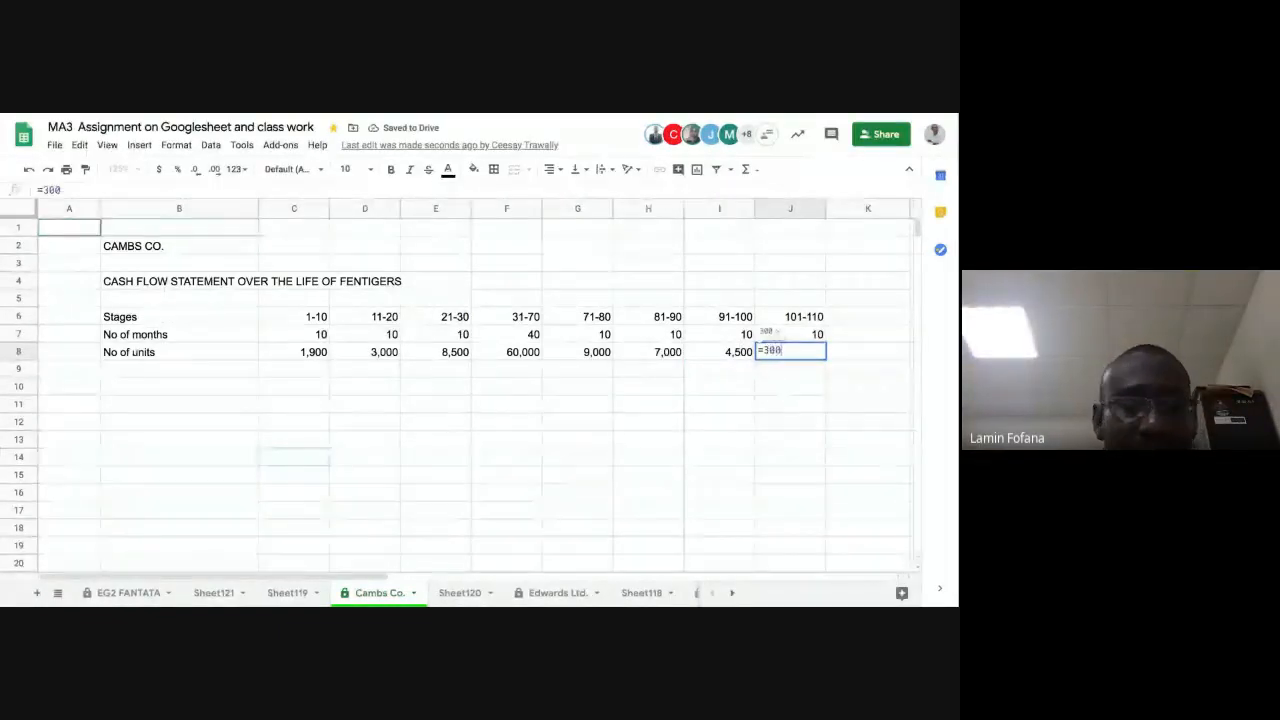
text(*)
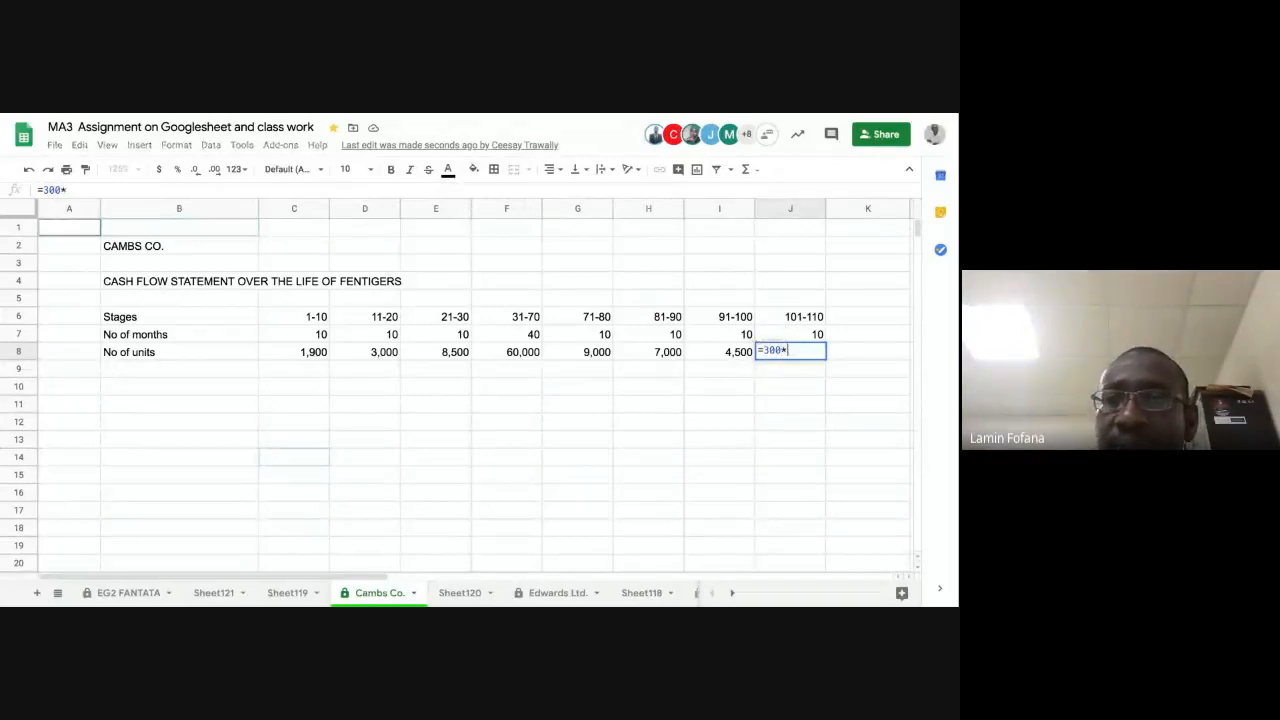
click(790, 337)
key(Return)
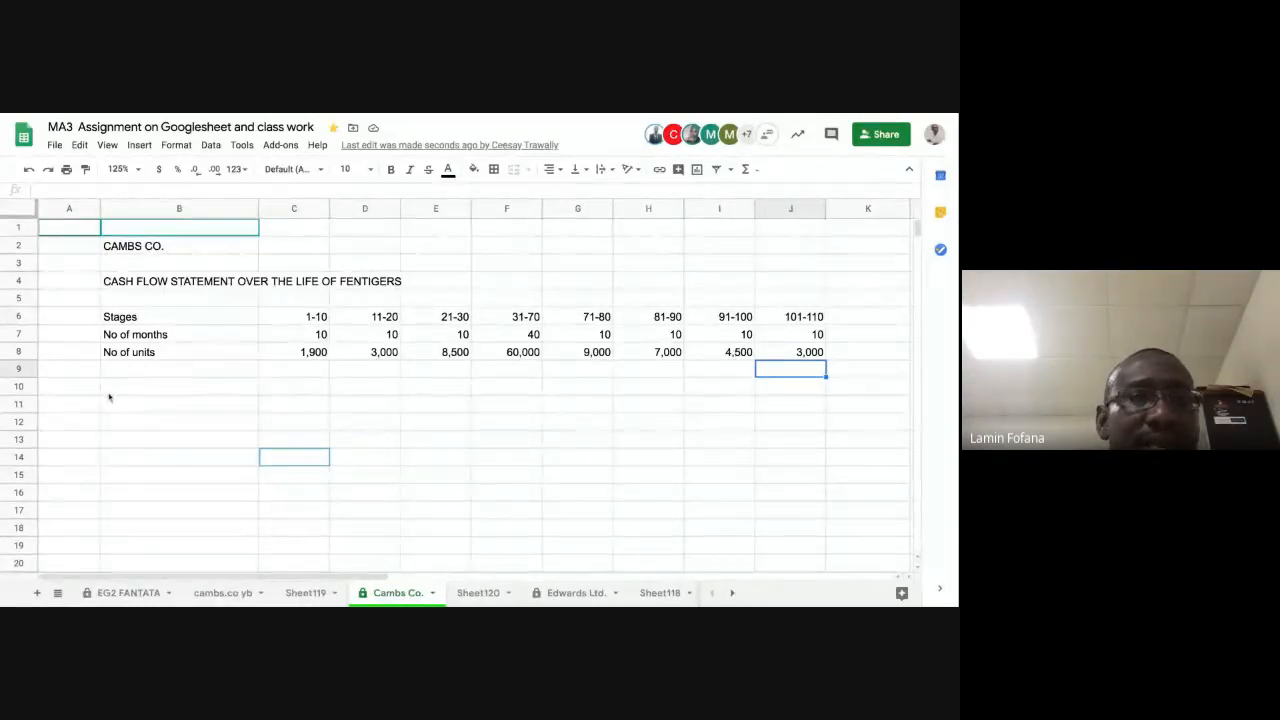
Step: Narrow column B to sit closer to its row labels and make the Stages row (row 6) bold
click(170, 334)
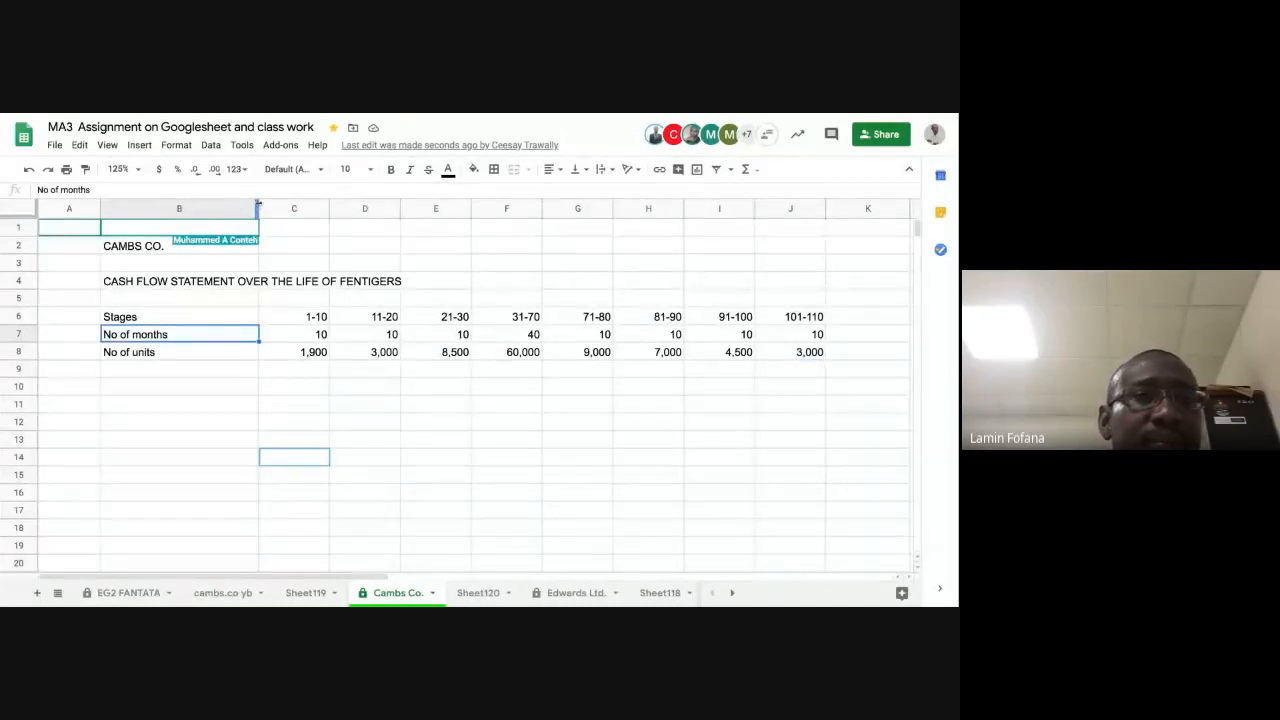
drag(258, 204, 194, 204)
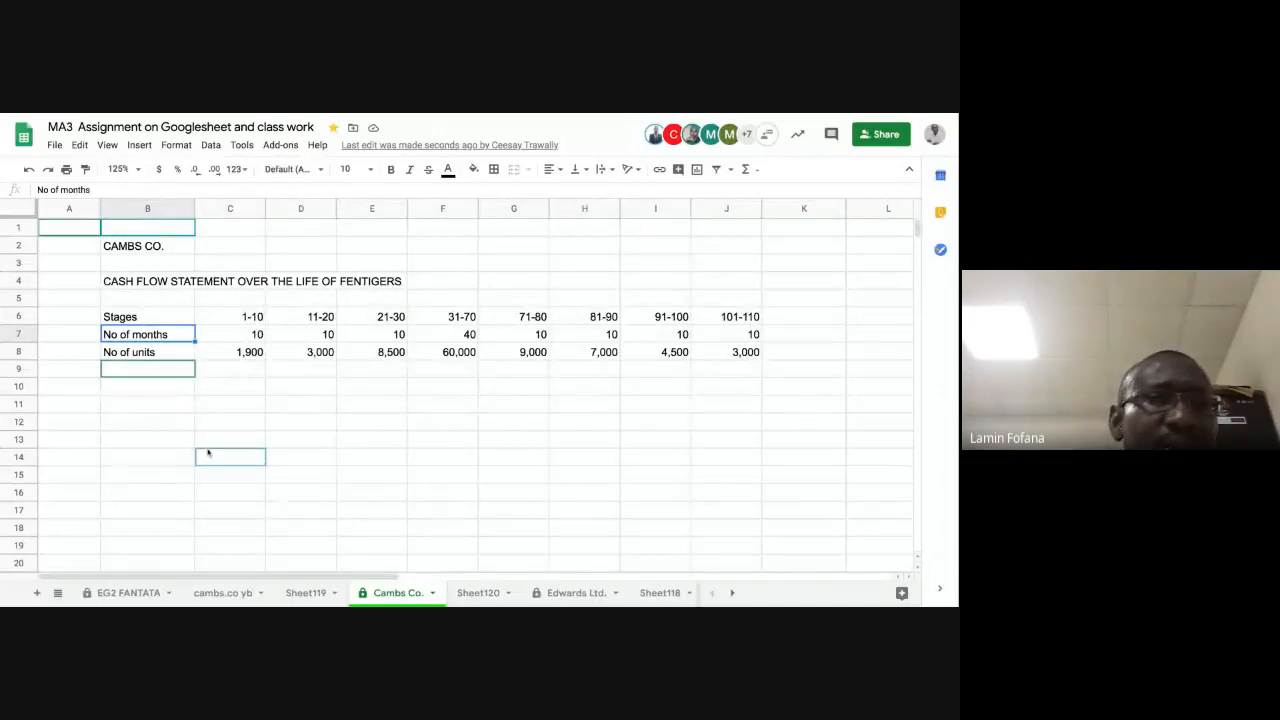
click(18, 316)
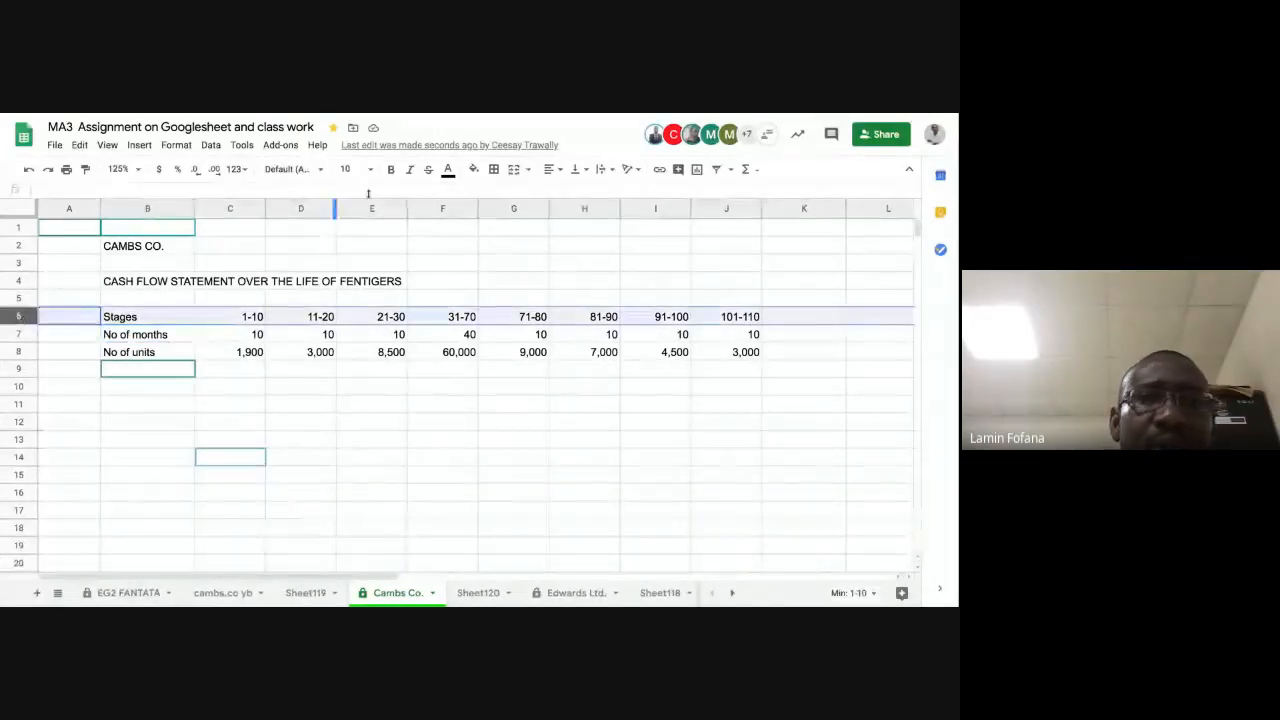
click(391, 170)
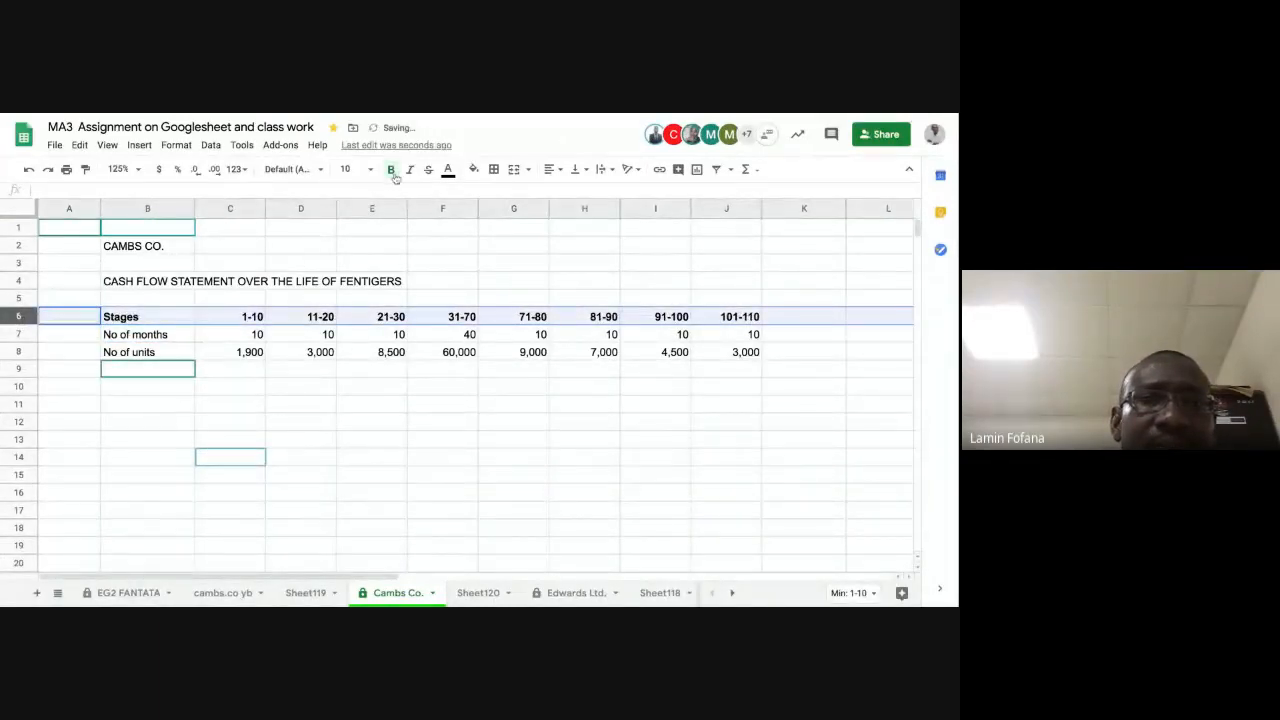
click(383, 423)
Step: Enter the currency heading $ in cell C10 under the 1-10 stage column
click(210, 375)
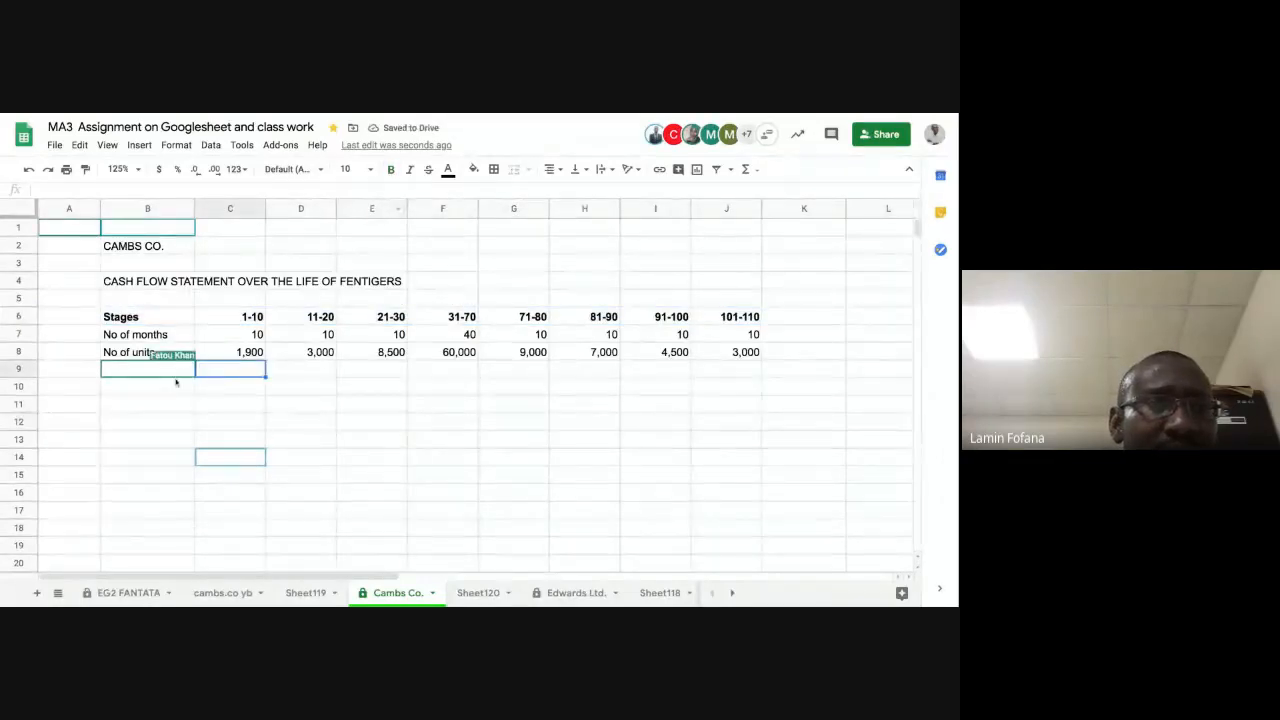
click(172, 374)
click(162, 390)
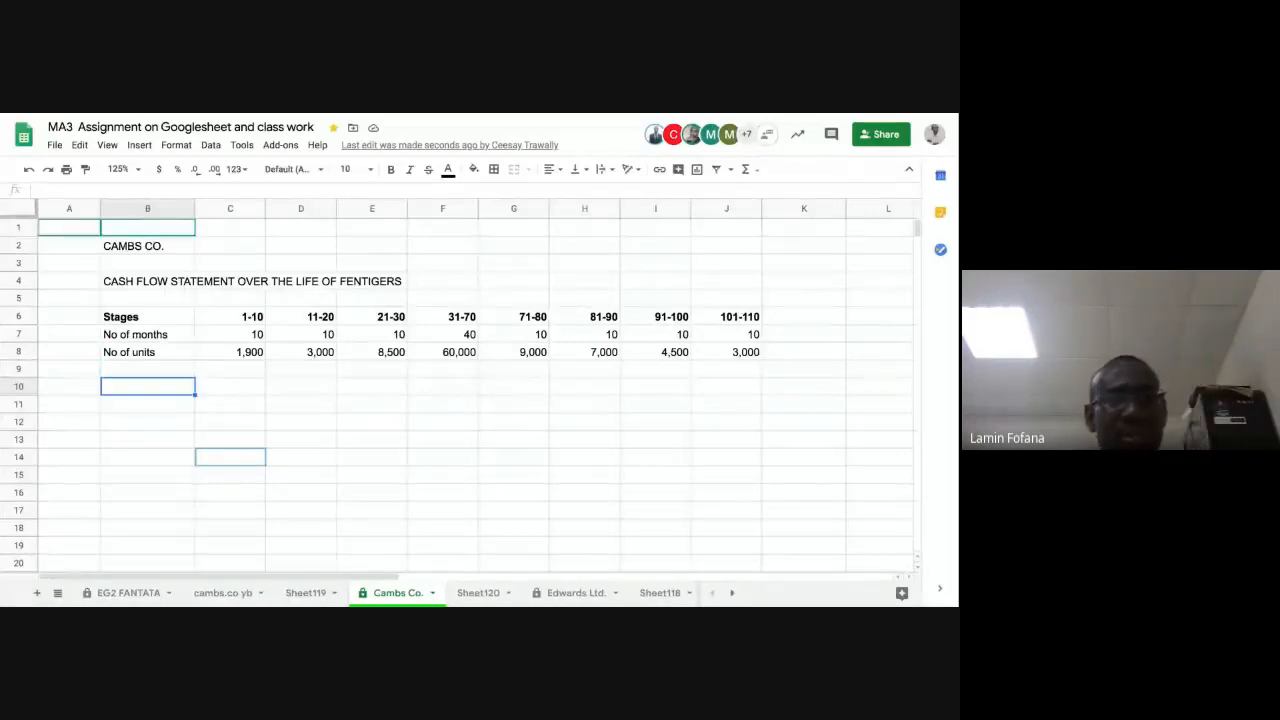
click(237, 389)
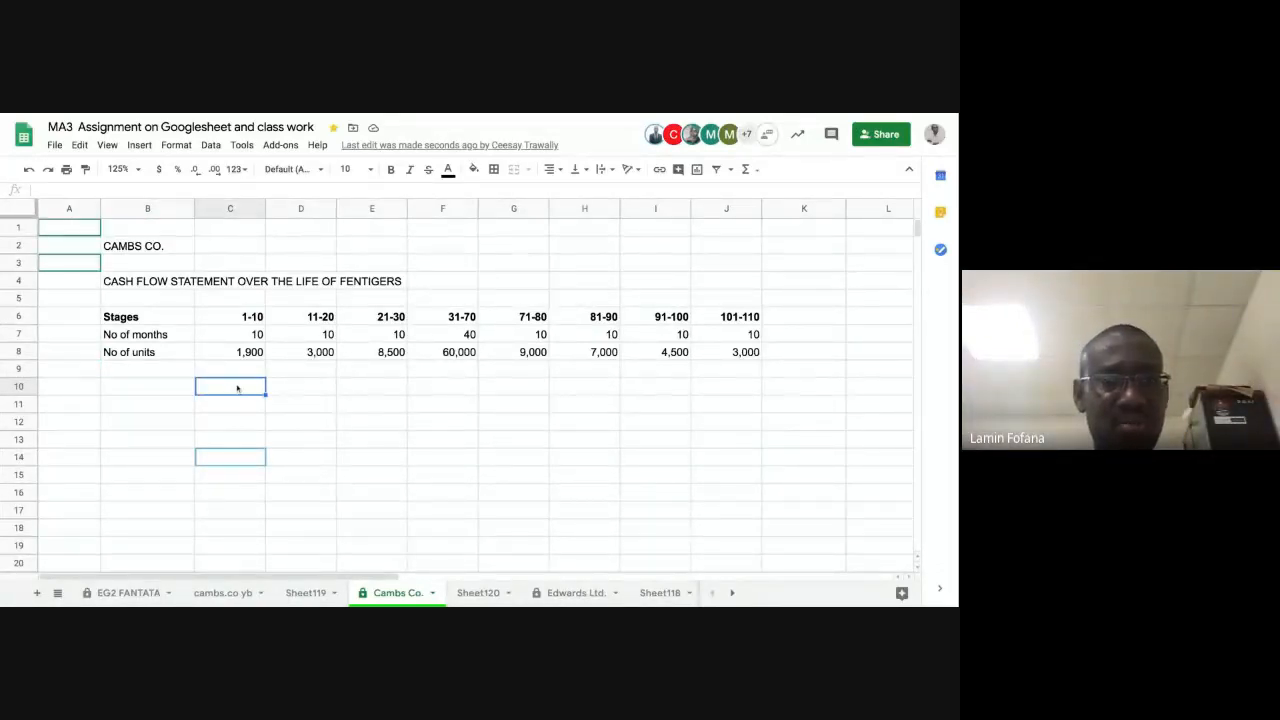
text($)
key(Return)
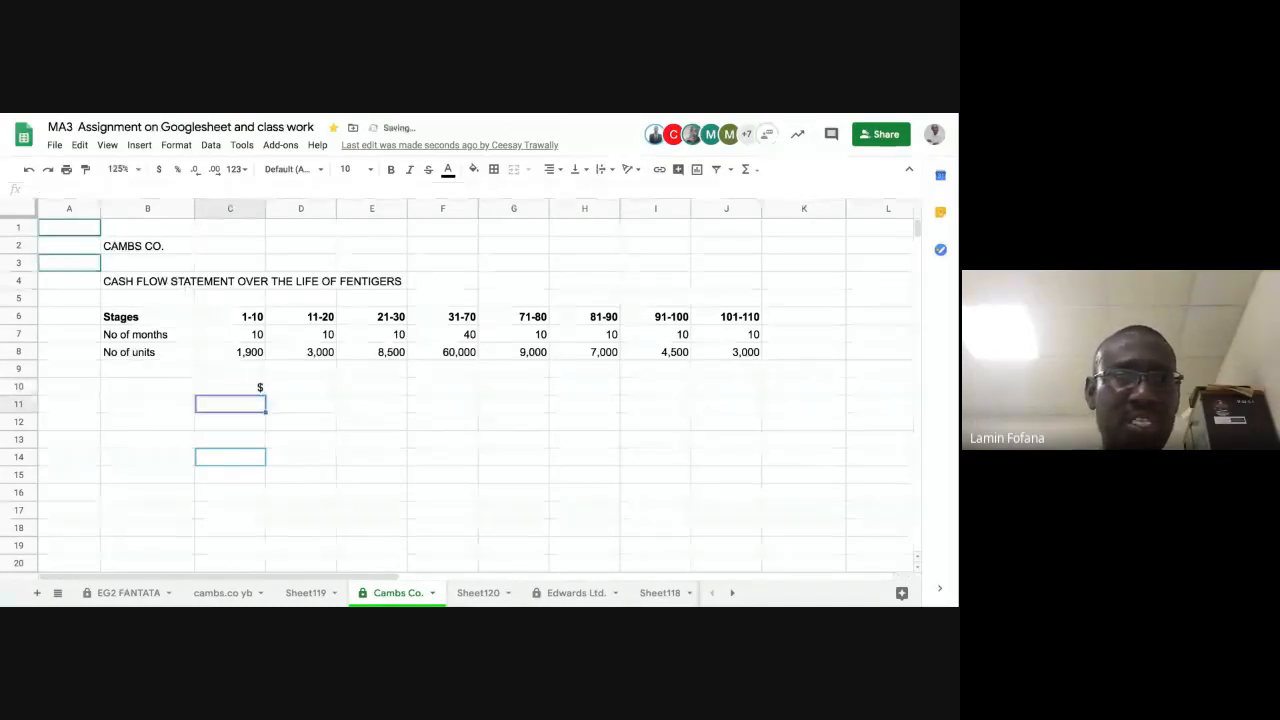
click(260, 390)
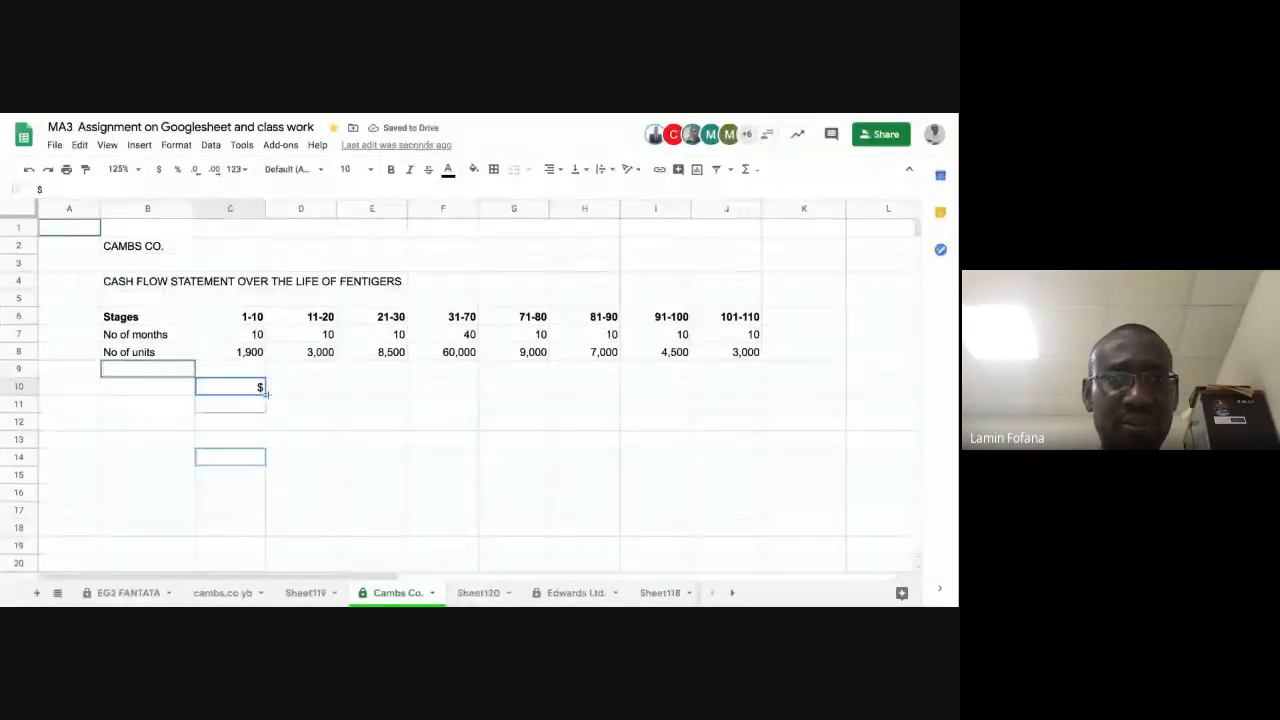
Step: Fill the $ heading from C10 across D10:J10 under the remaining stage columns
drag(266, 393, 760, 393)
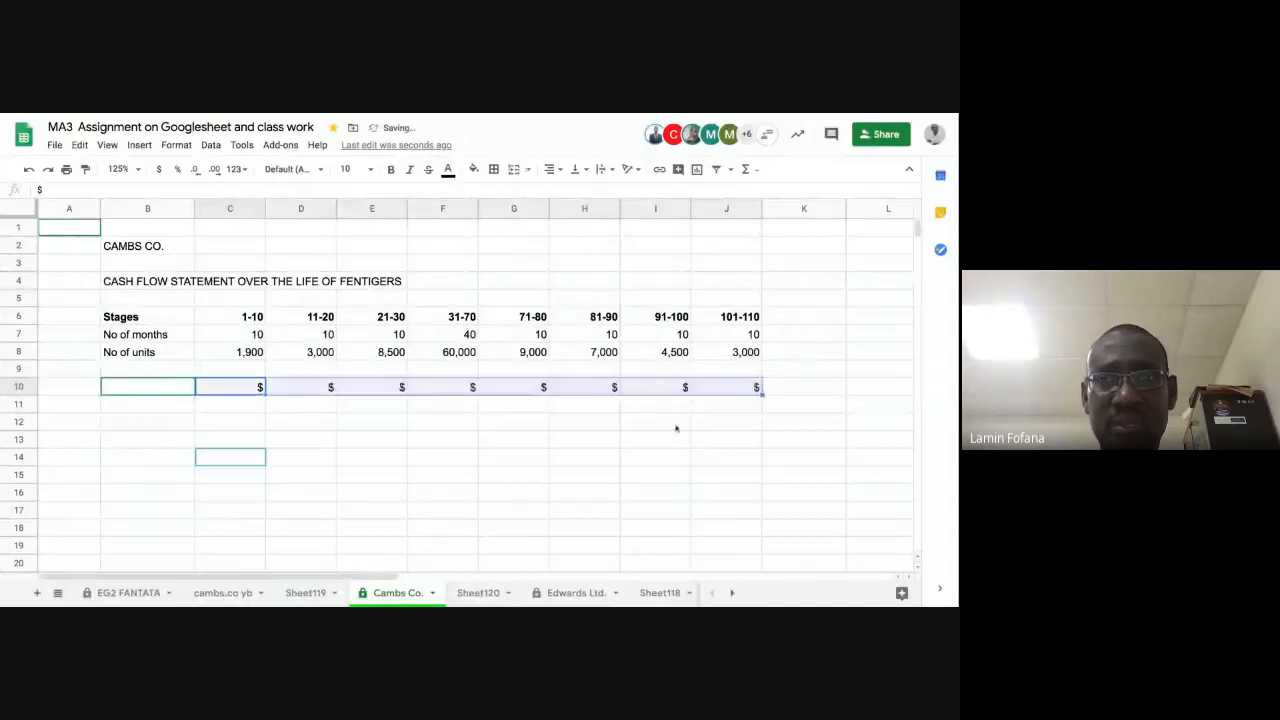
click(676, 428)
click(209, 407)
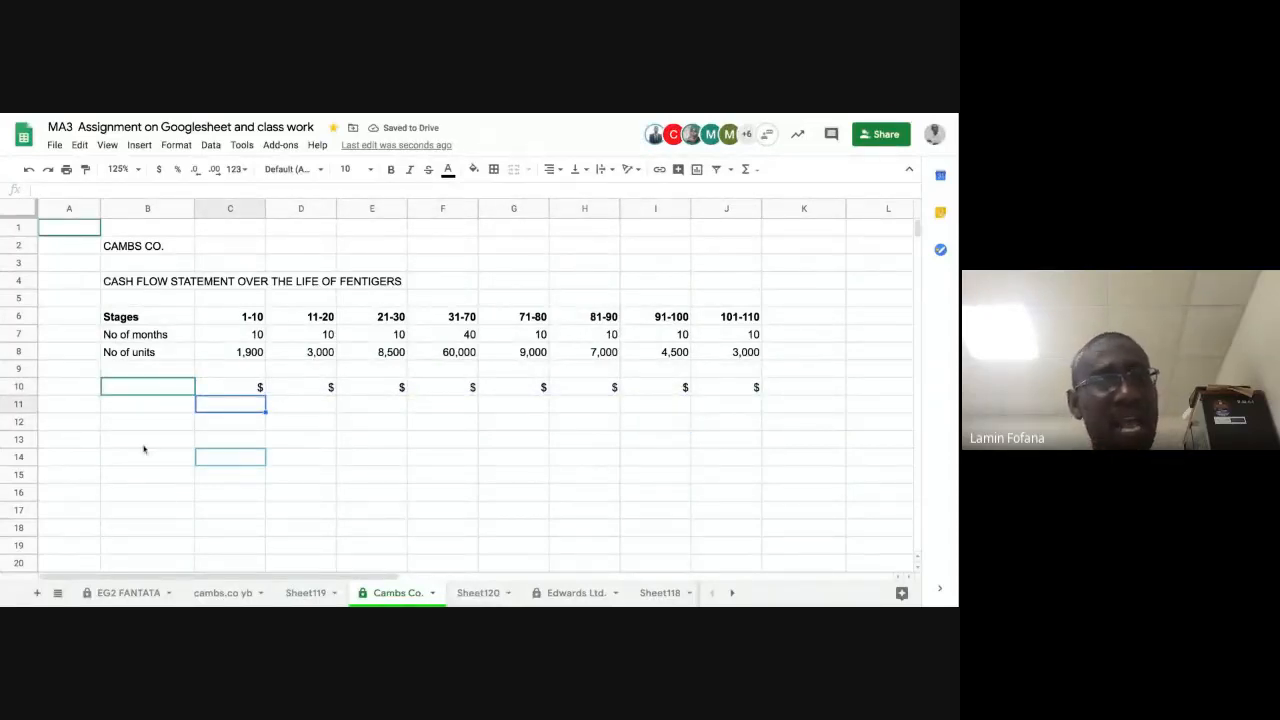
Step: Label cell B11 "Selleing price per unit" and widen column B so the label fits
click(148, 413)
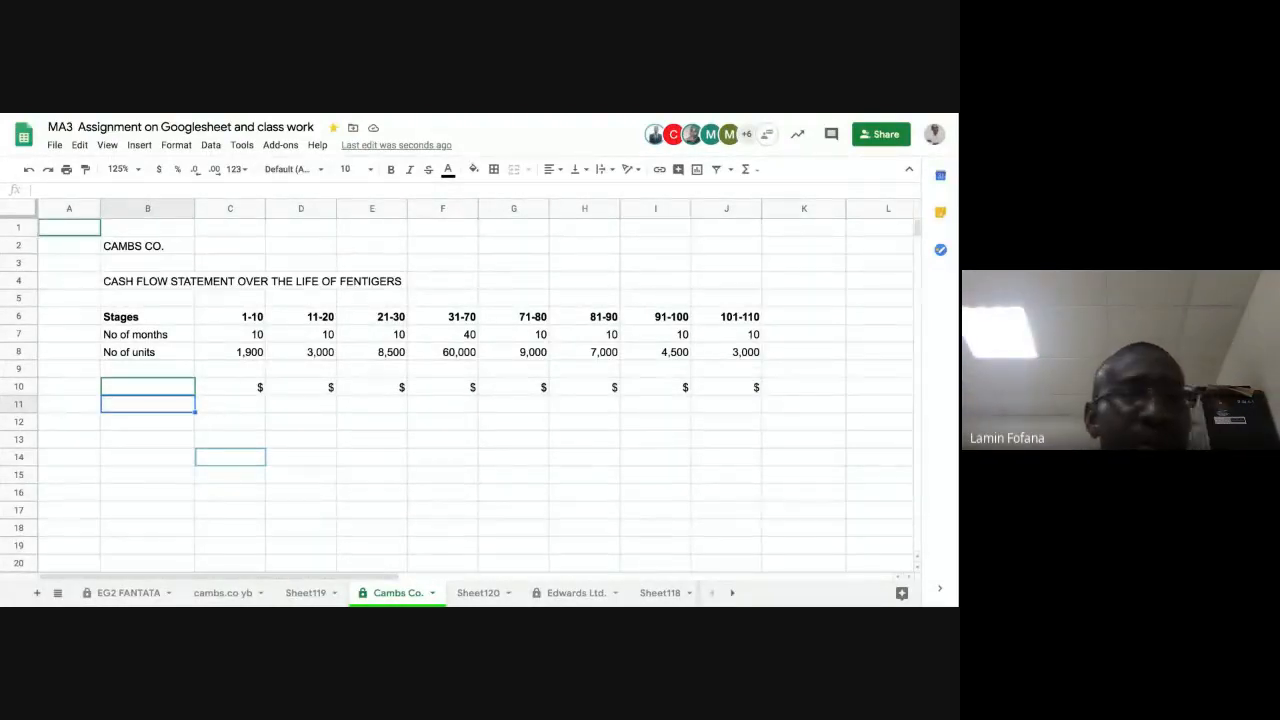
text(Se)
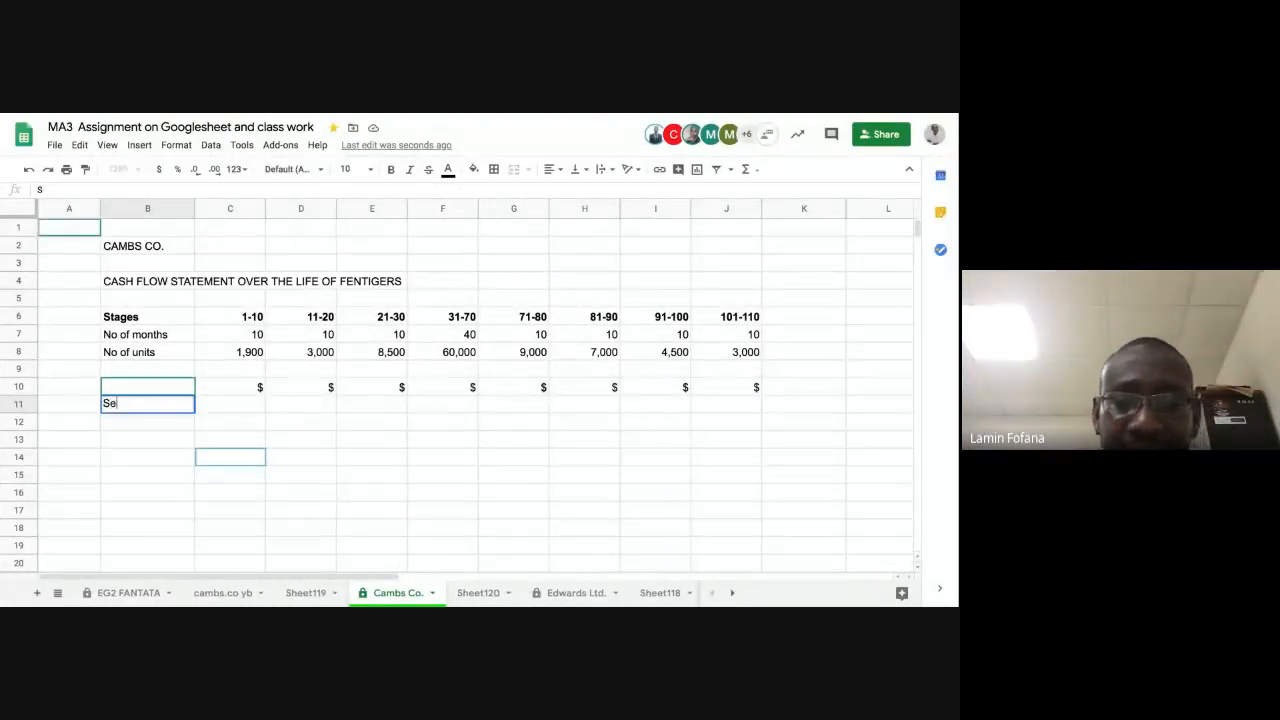
text(llein)
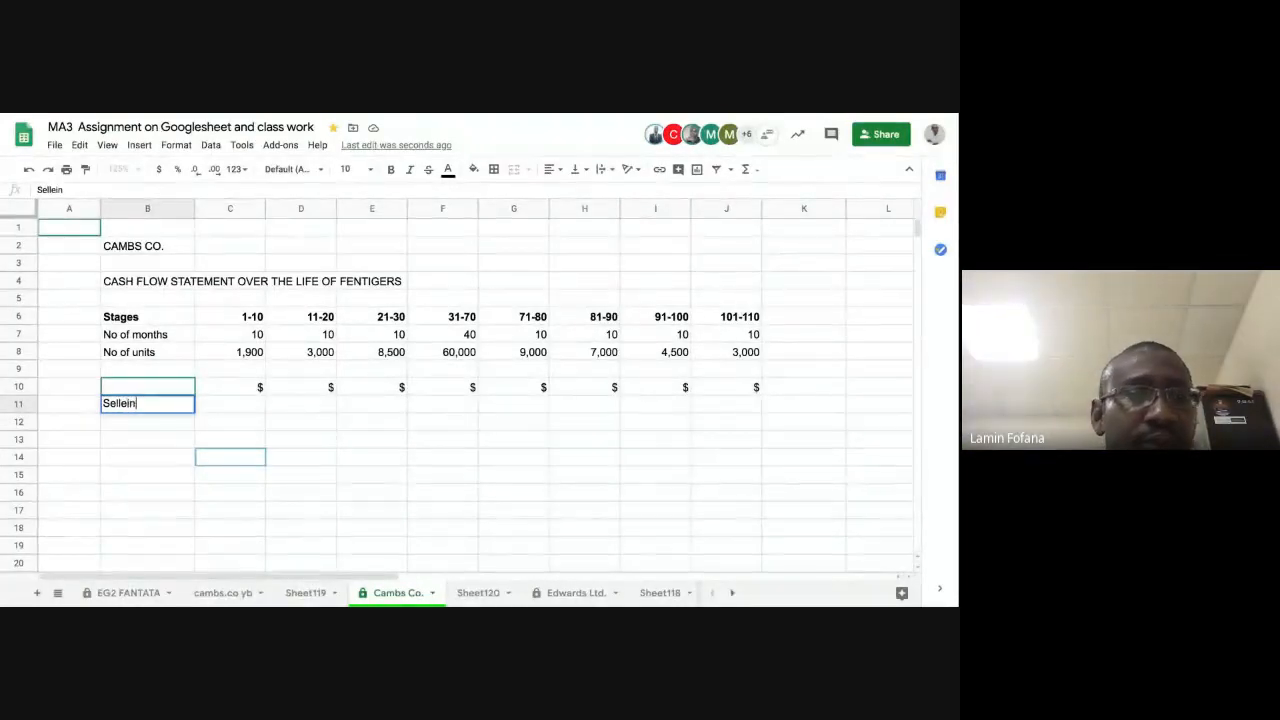
text(g pric)
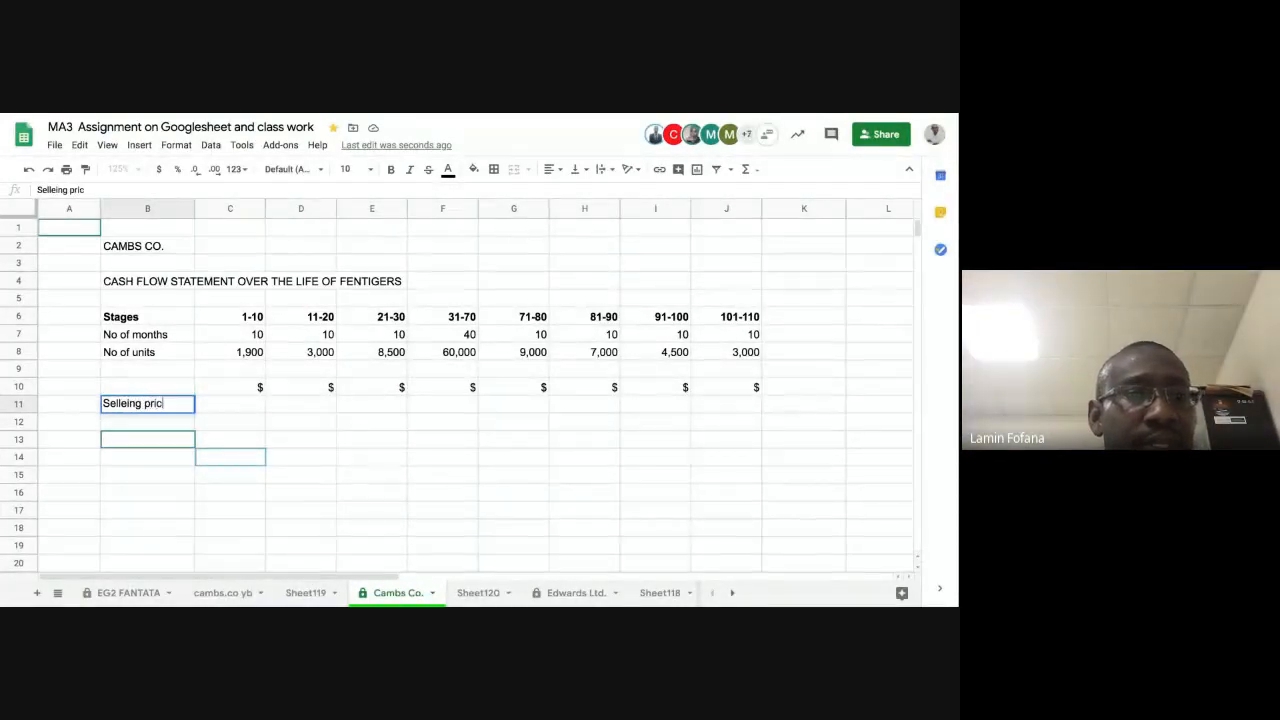
text(e per)
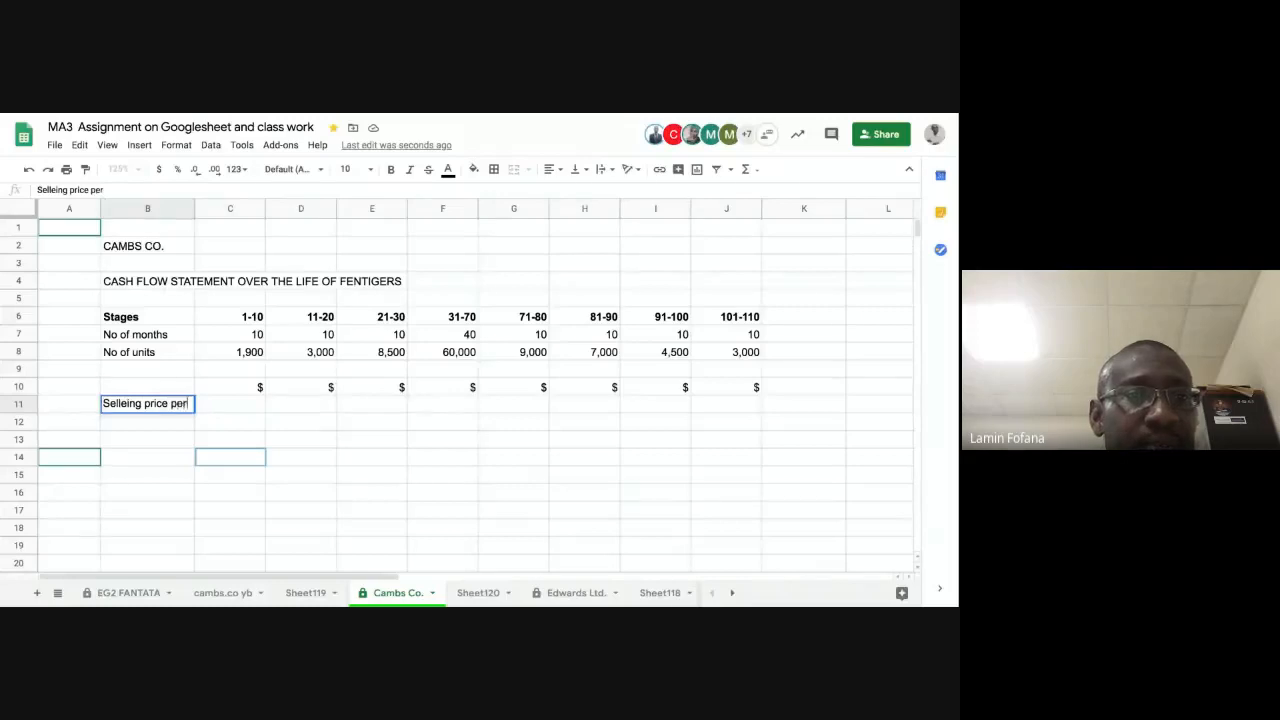
text( unit)
key(Return)
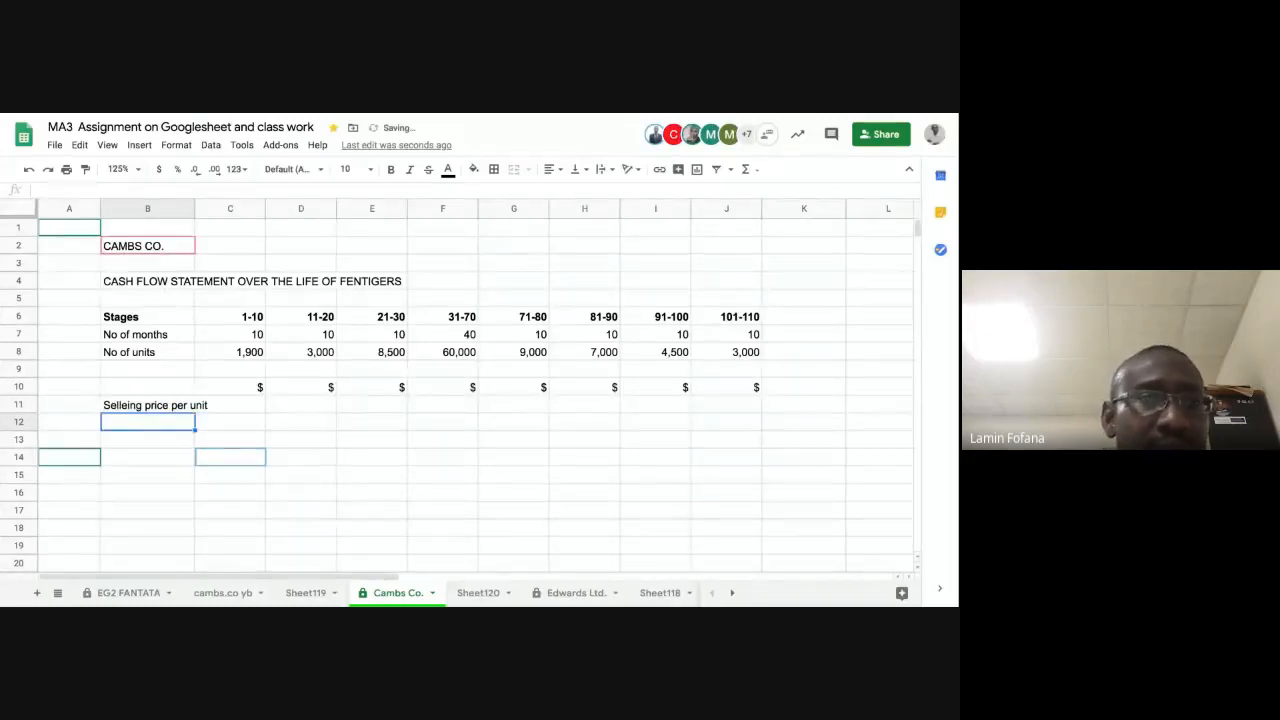
drag(194, 208, 220, 208)
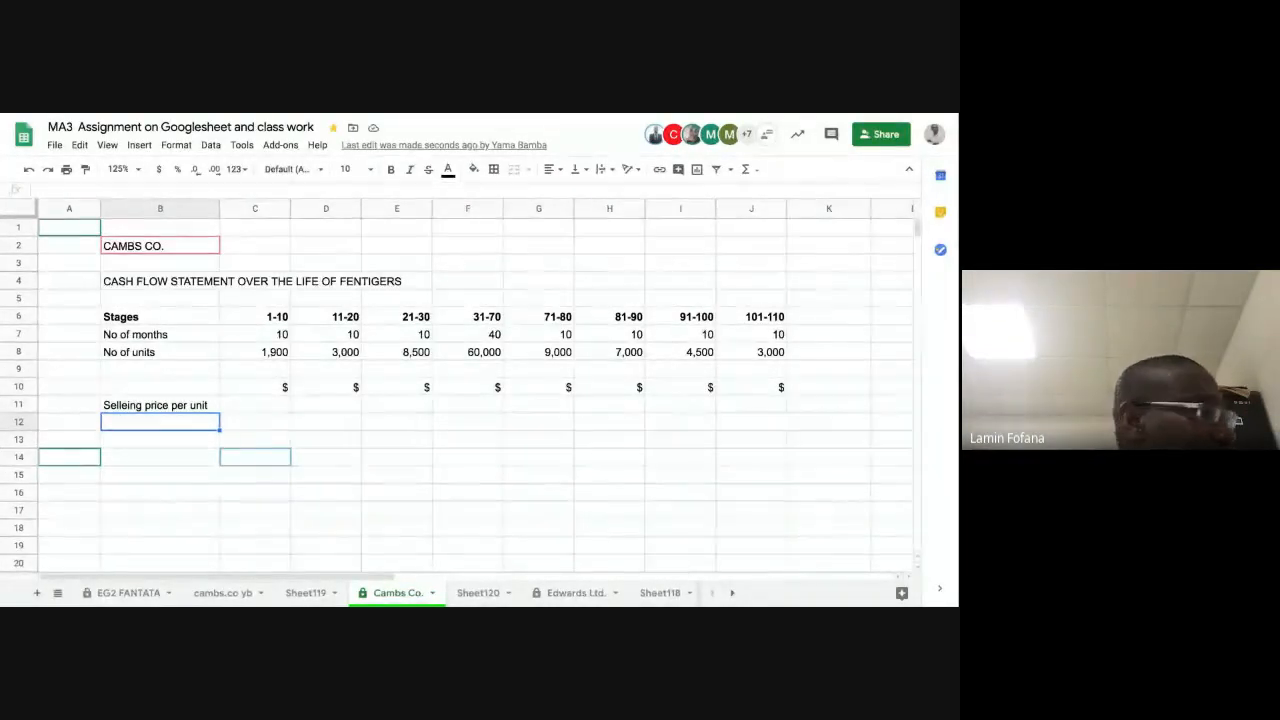
Step: Enter selling prices per unit of 120 for stage 1-10 in C11 and 90 for stage 11-20 in D11
click(265, 405)
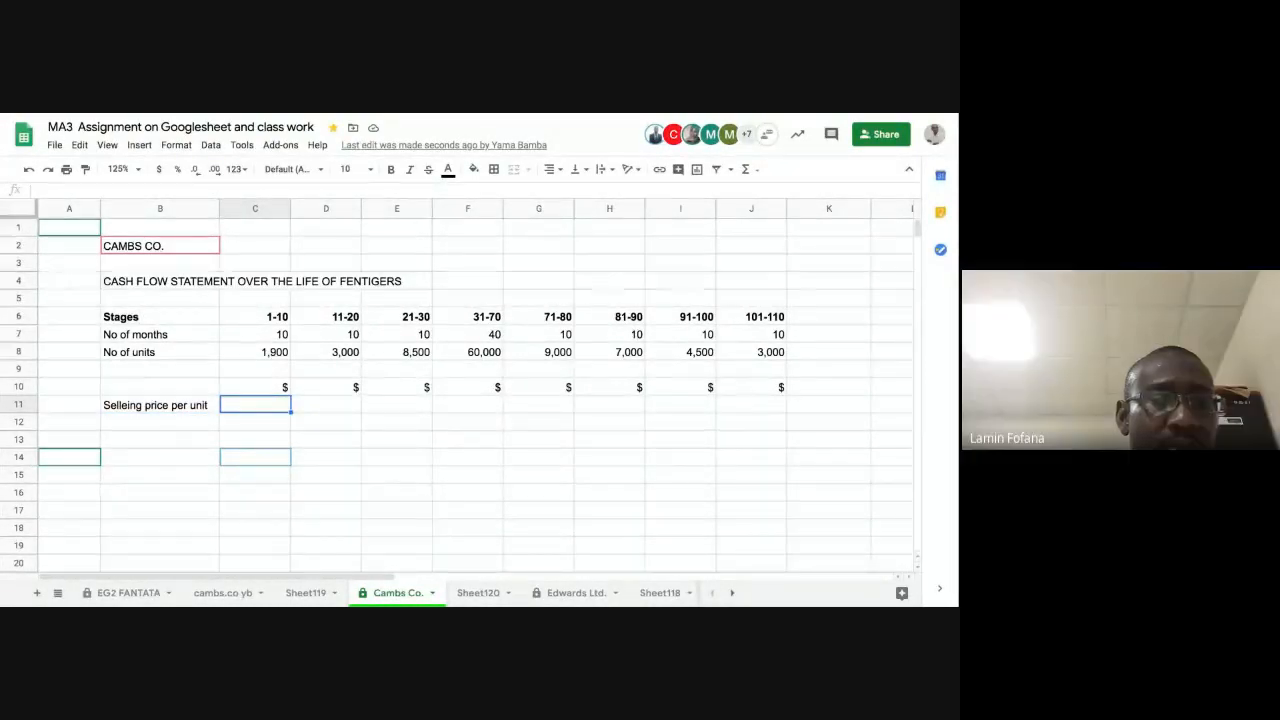
text(120)
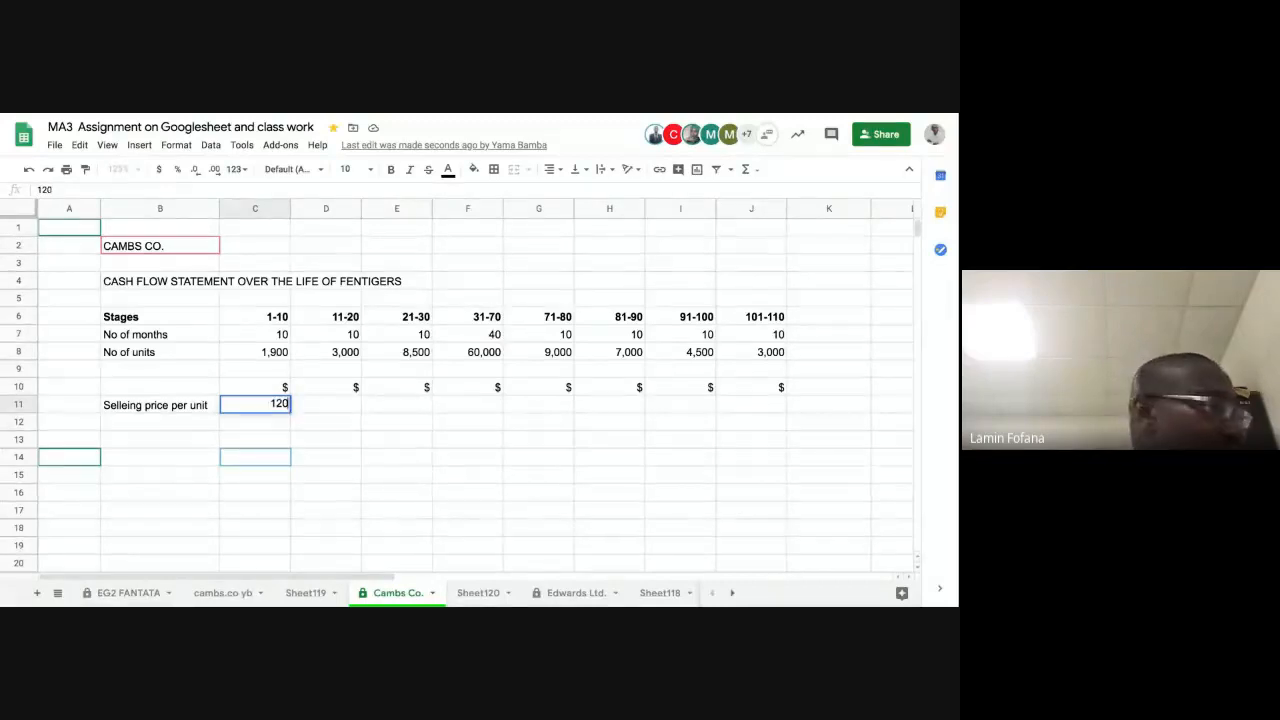
key(Tab)
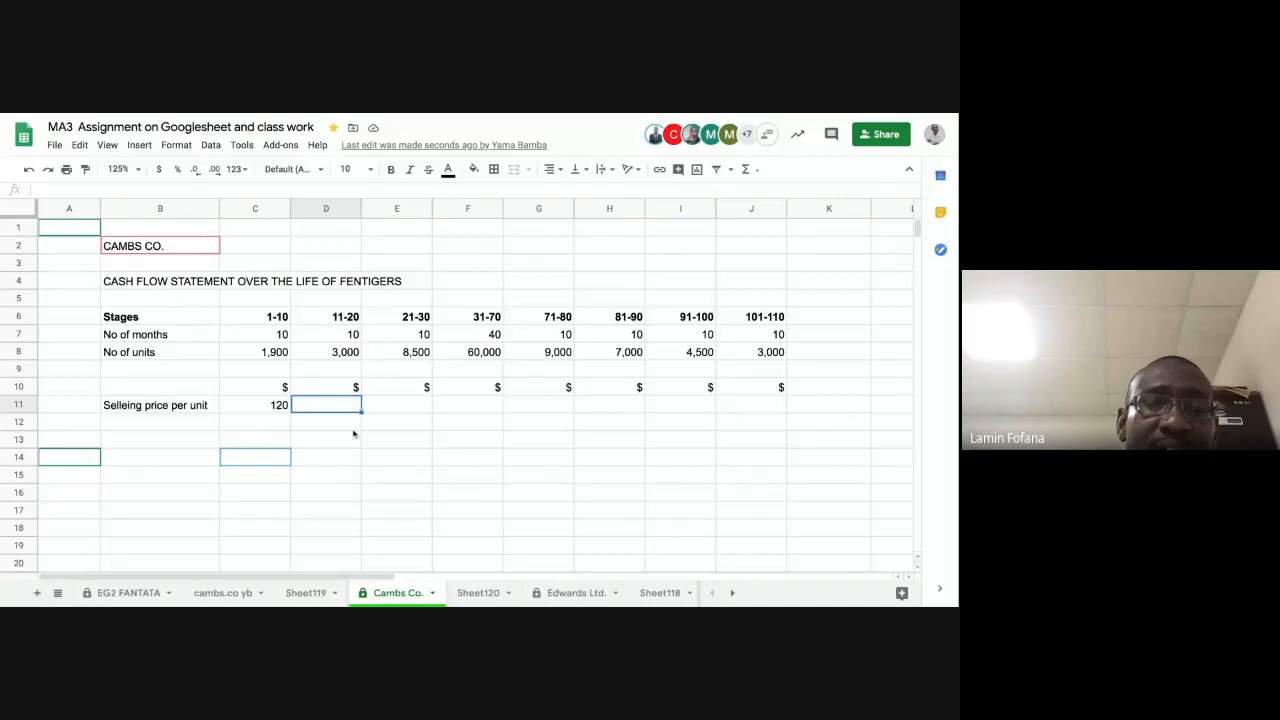
text(90)
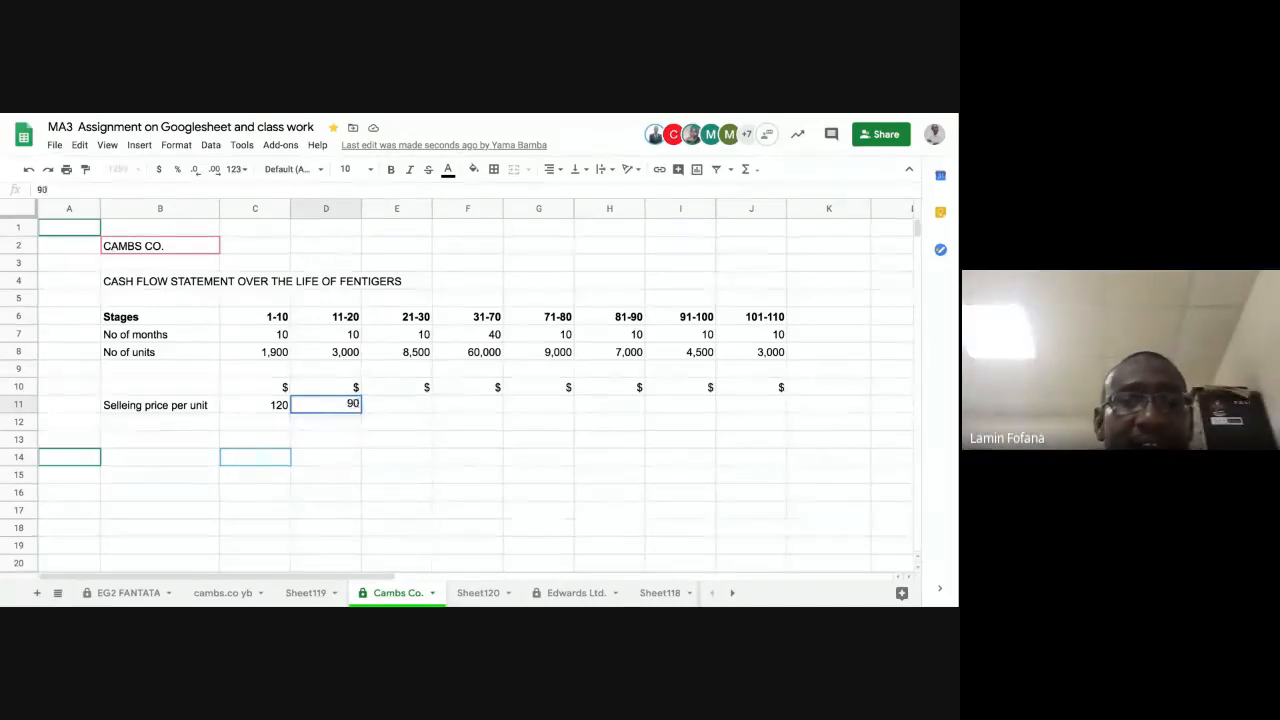
key(Return)
click(343, 410)
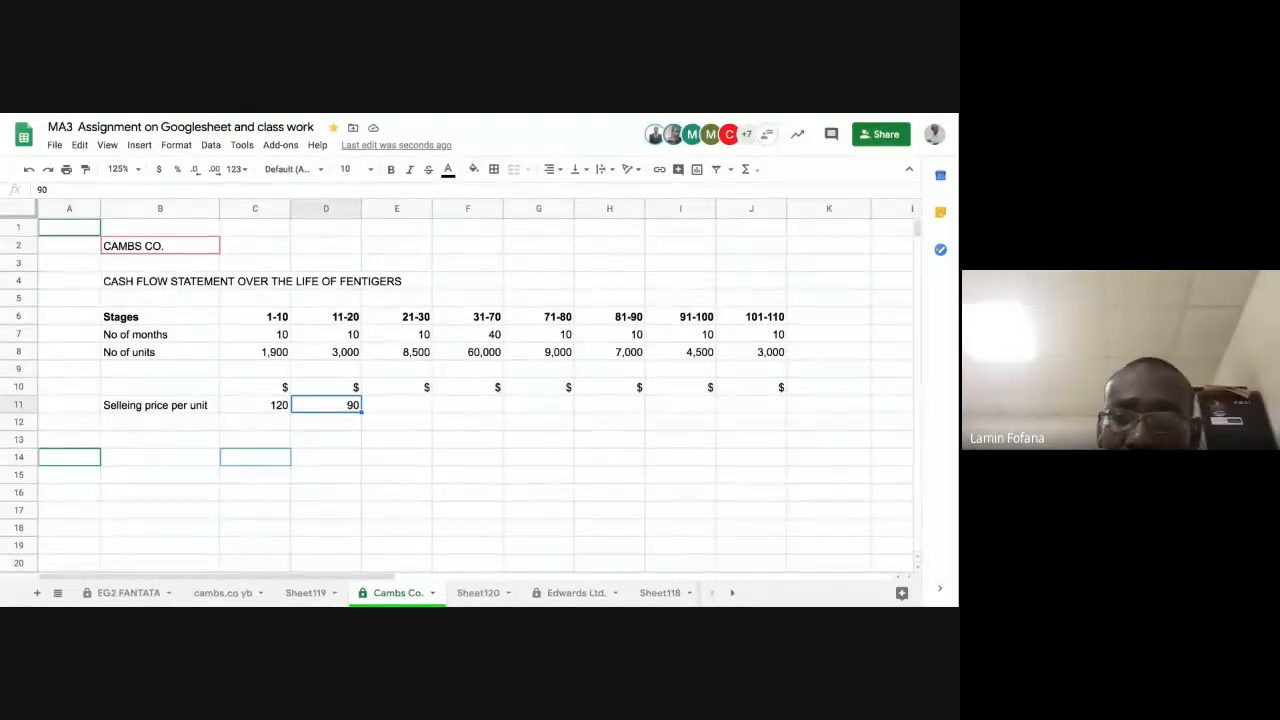
Step: Examine the cumulative number of units for stages 1-10 and 11-20 in C8:D8 against the selling prices in row 11
click(397, 405)
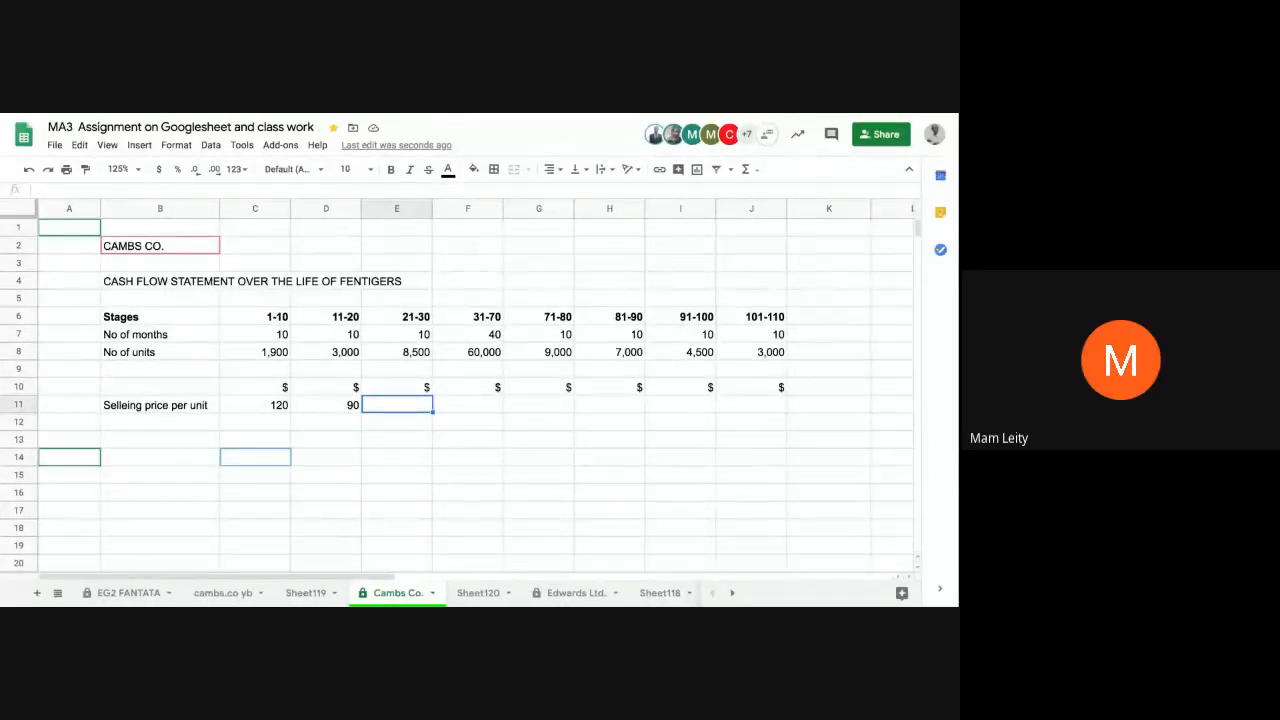
click(326, 405)
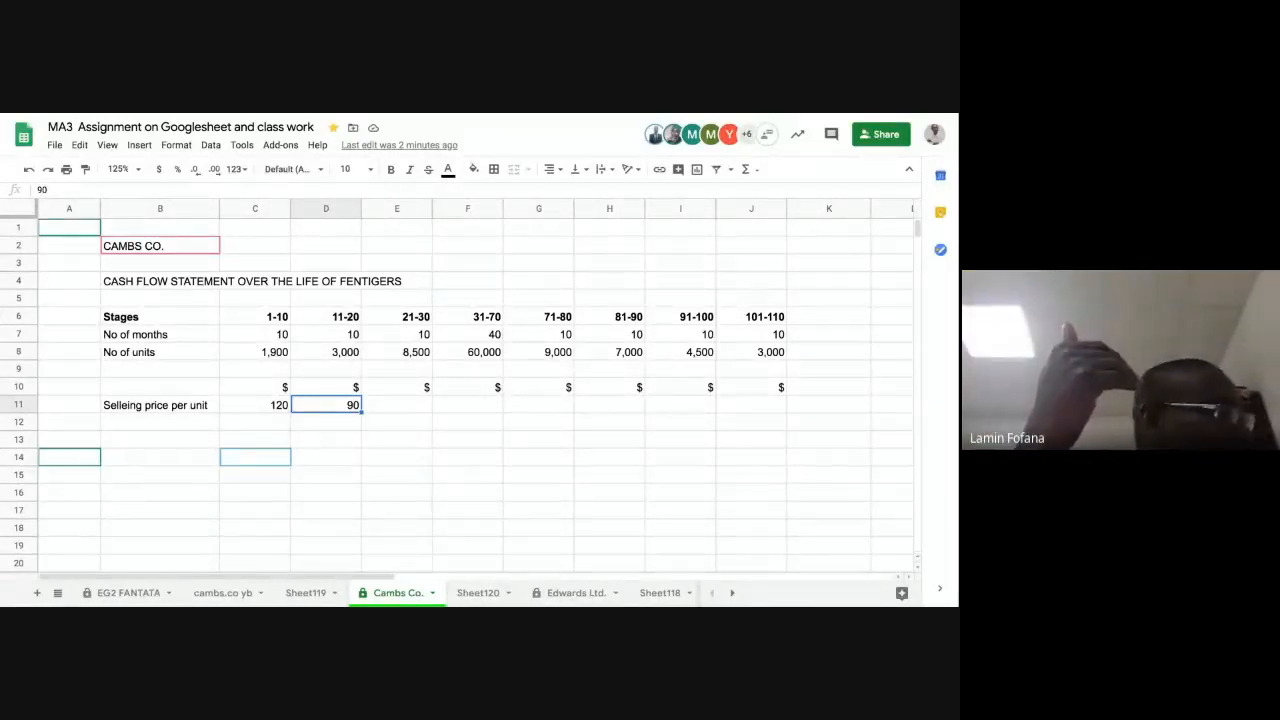
click(249, 356)
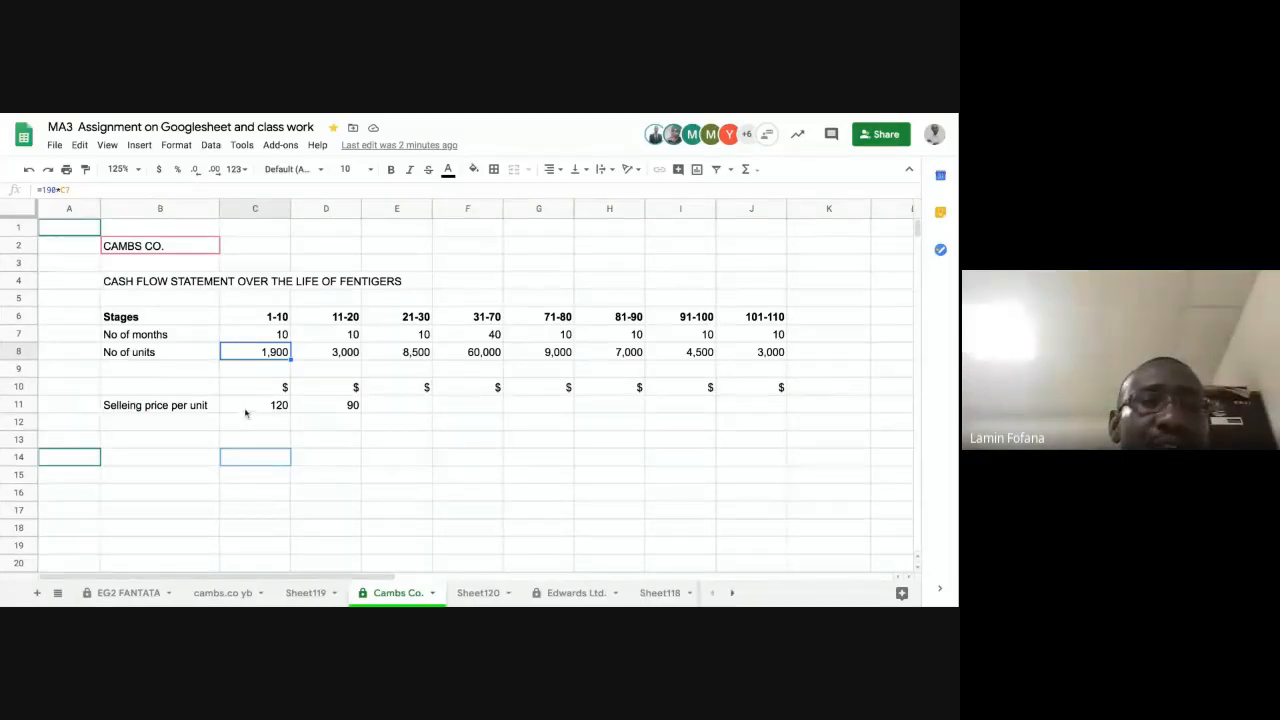
click(248, 409)
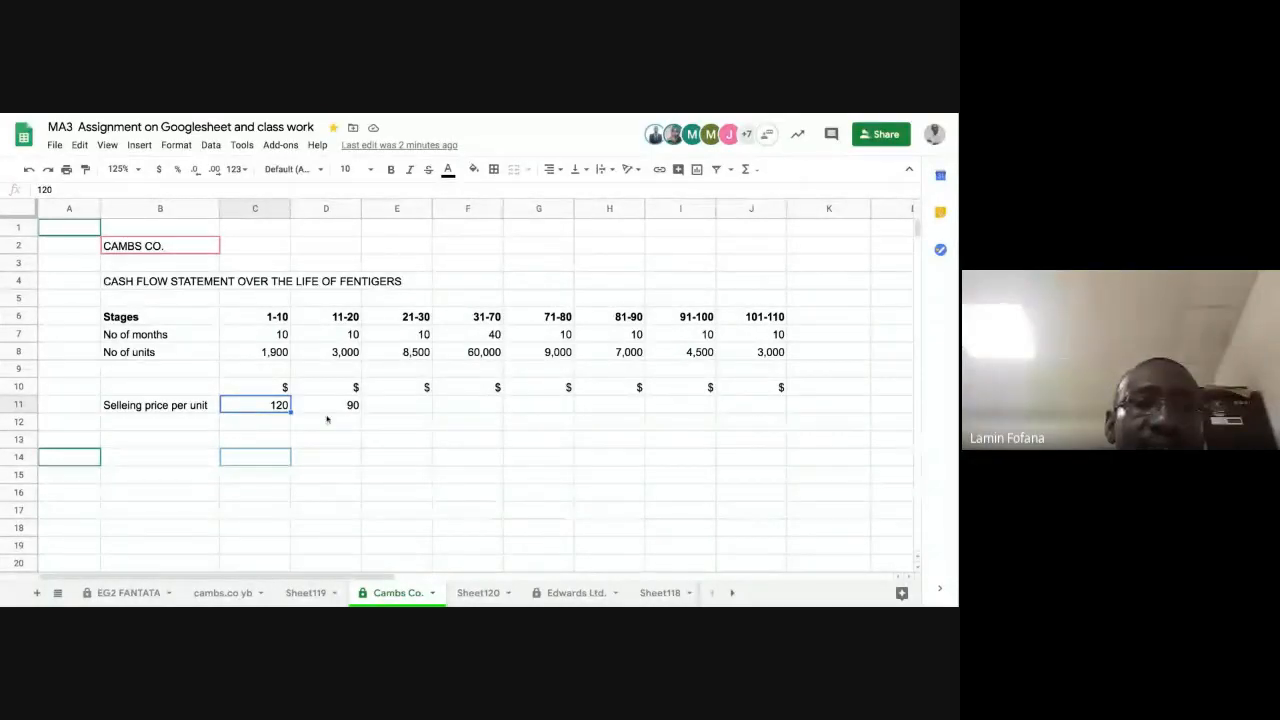
click(324, 404)
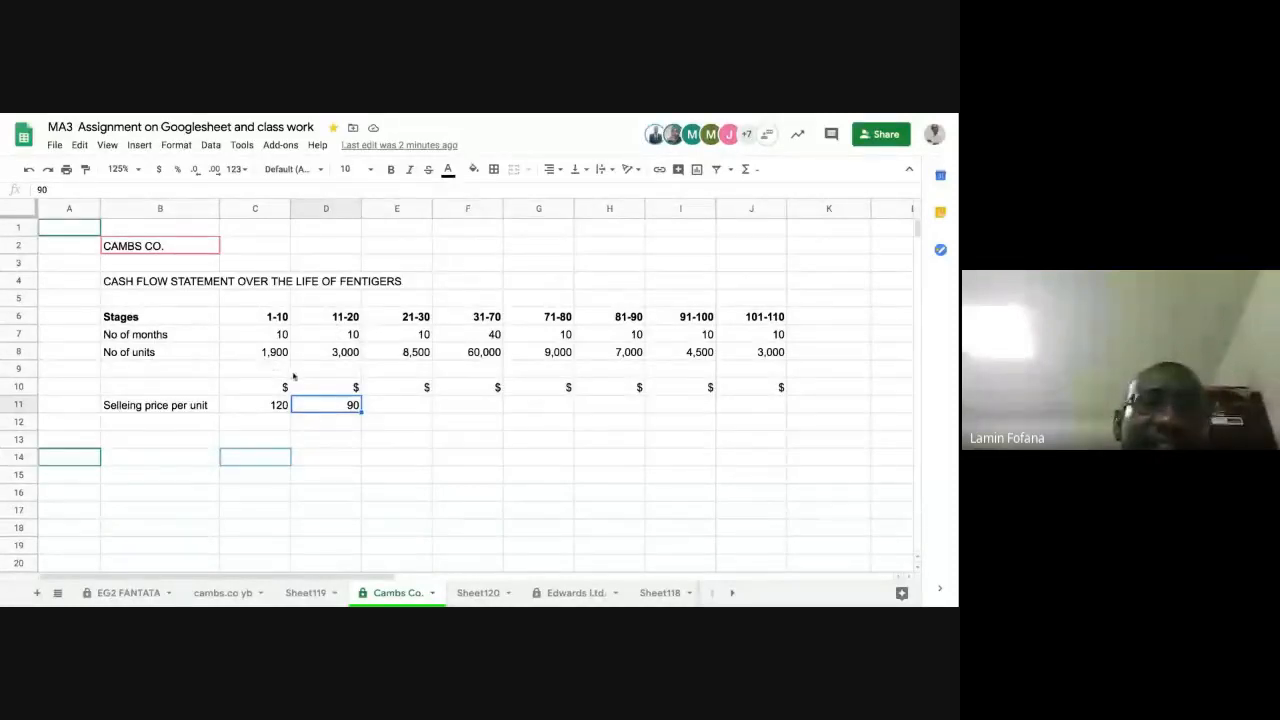
click(266, 354)
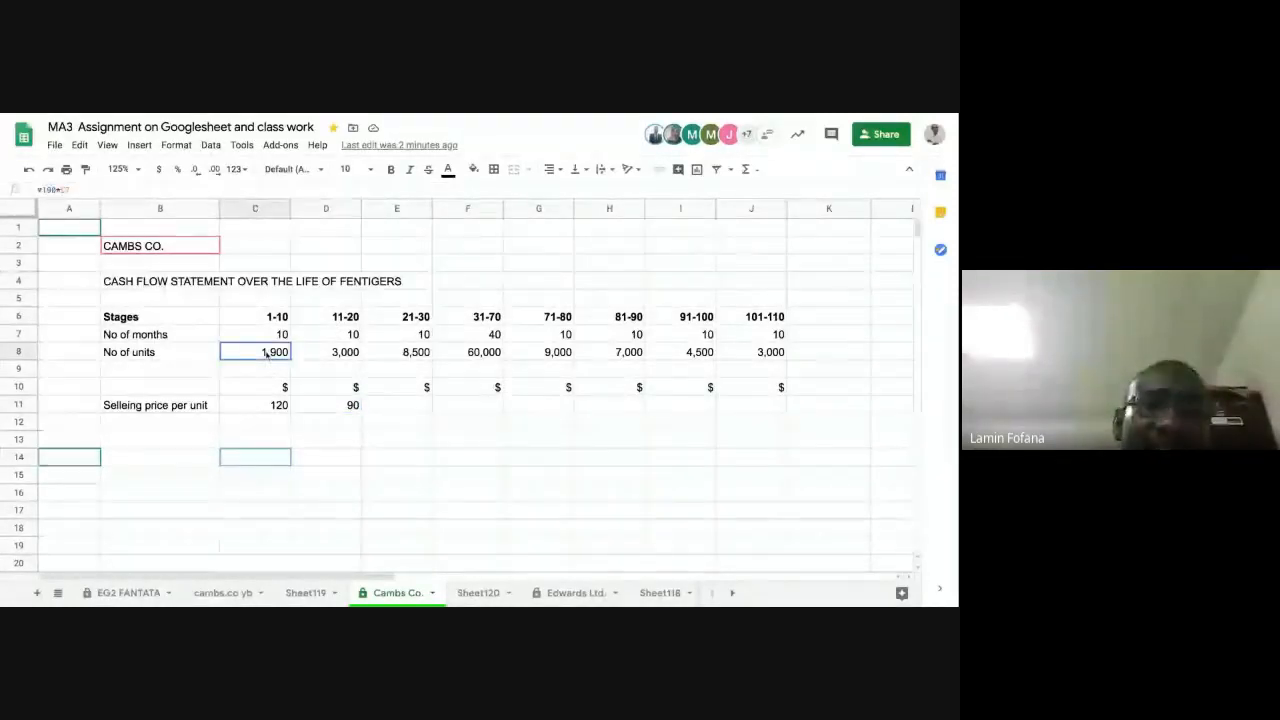
drag(266, 354, 321, 354)
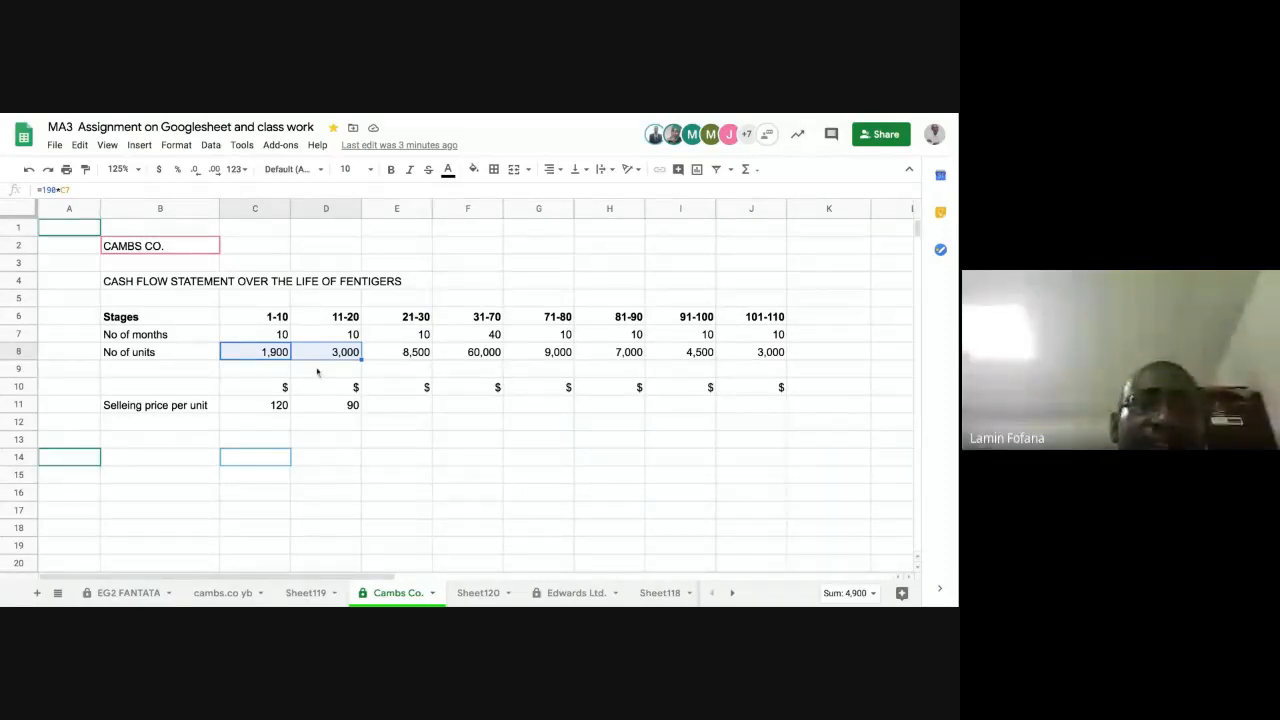
click(323, 405)
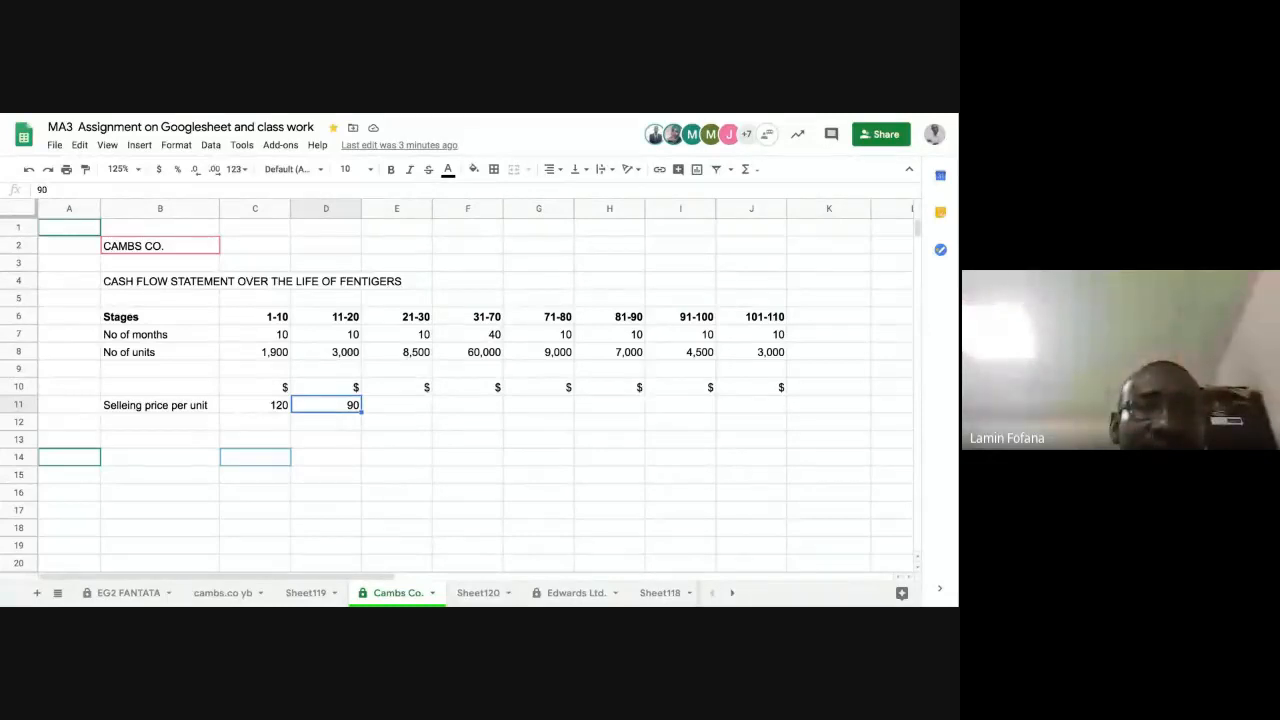
click(396, 407)
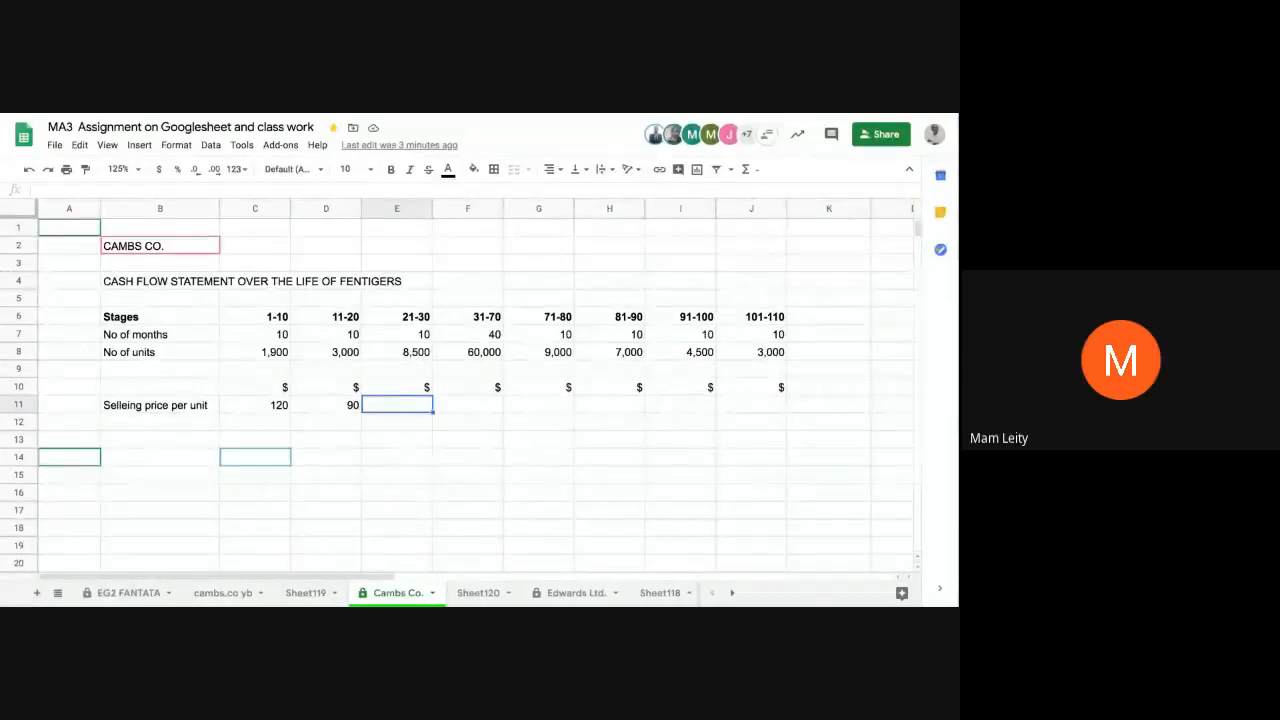
click(340, 408)
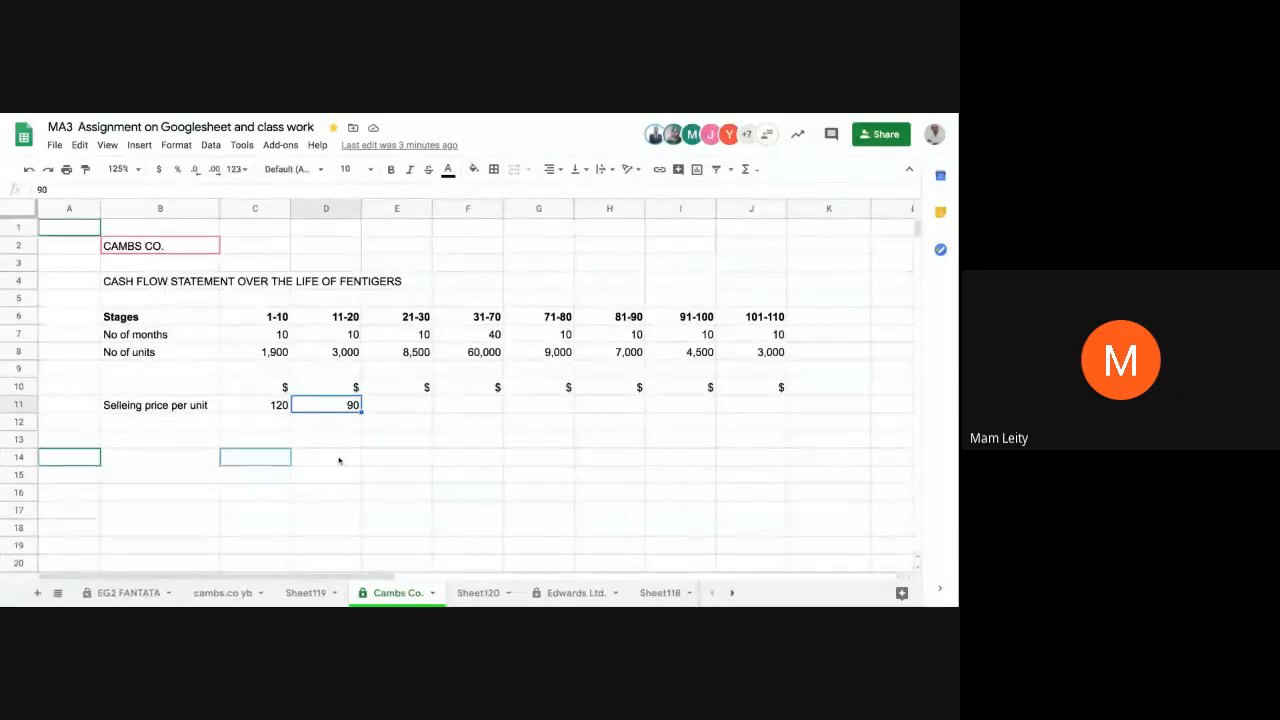
click(338, 356)
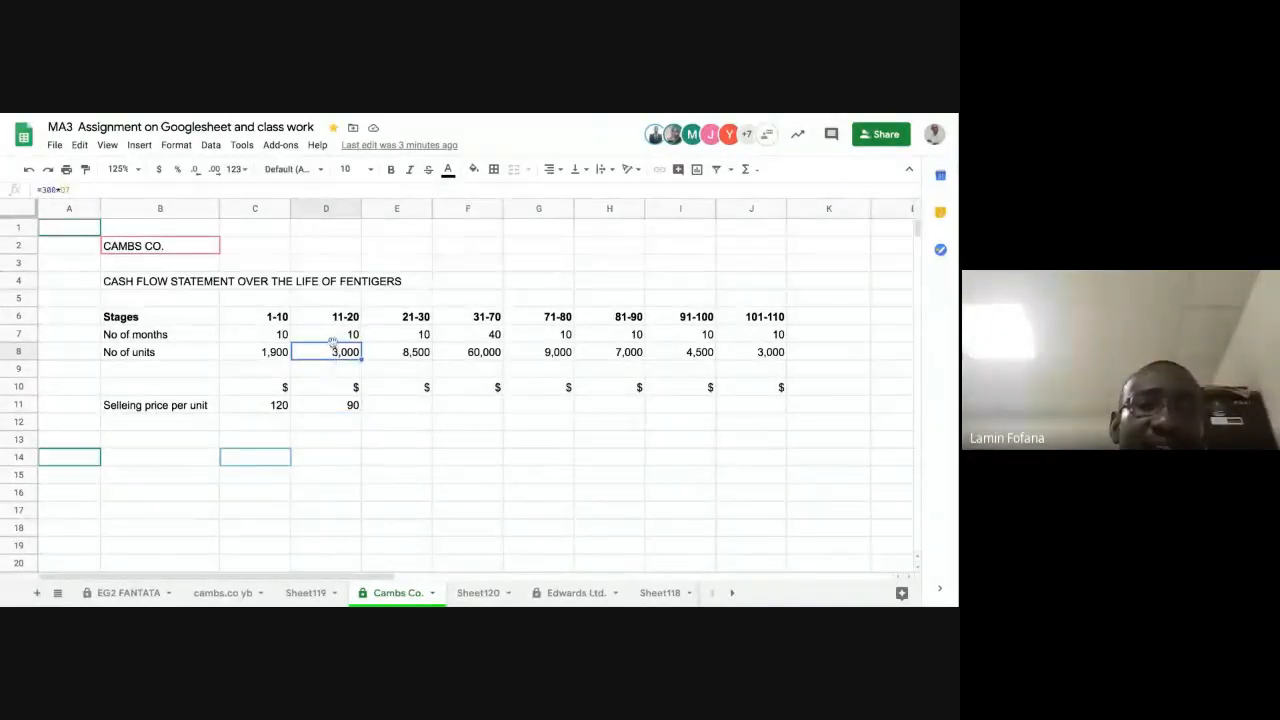
click(285, 369)
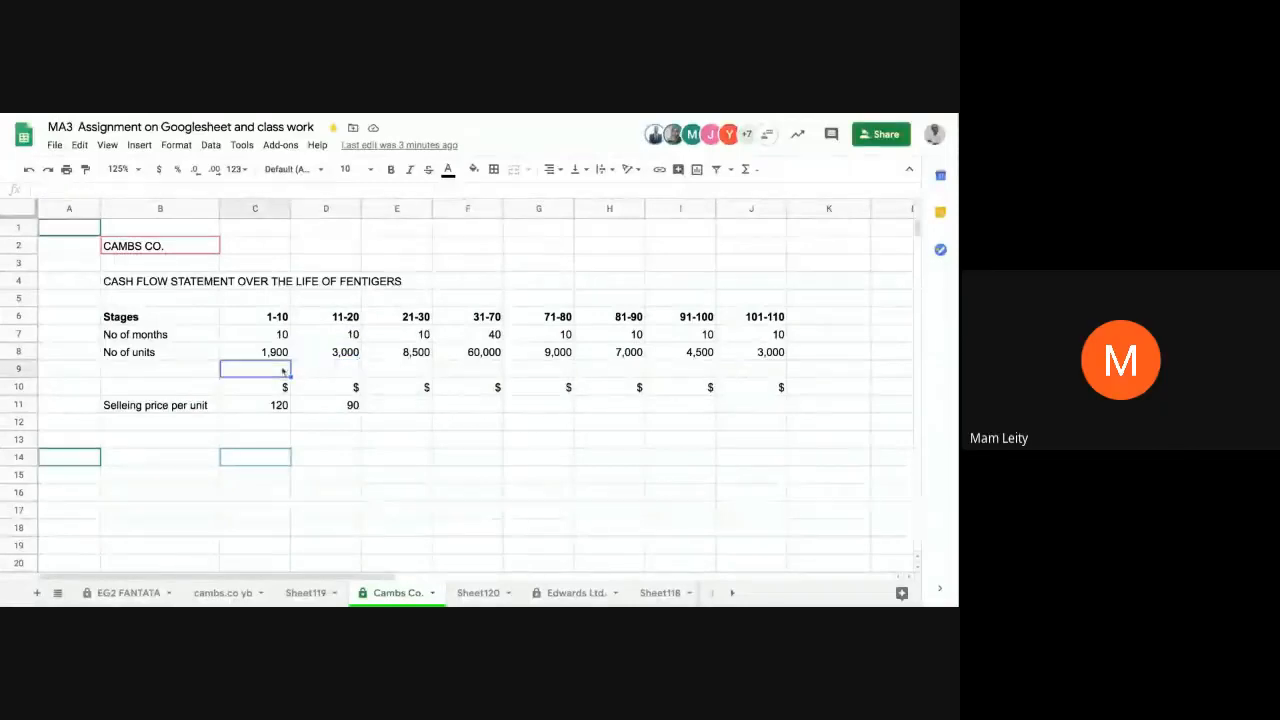
click(317, 352)
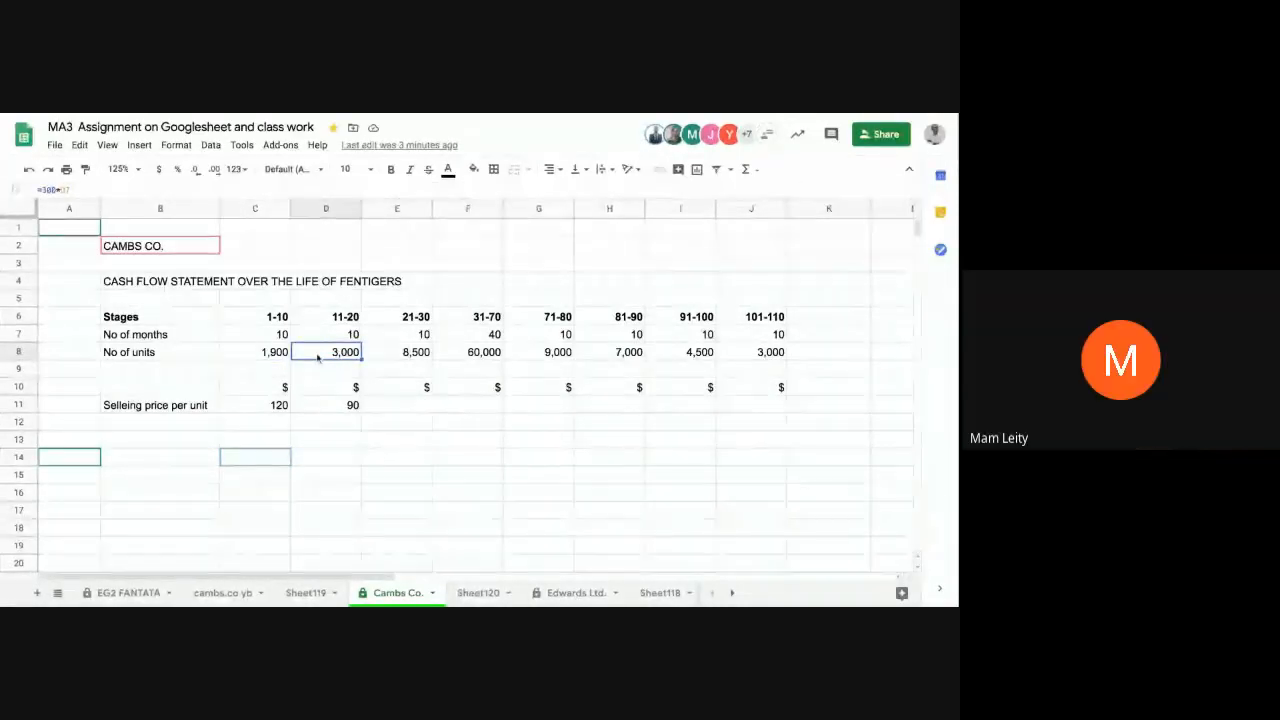
click(272, 353)
key(shift+Right)
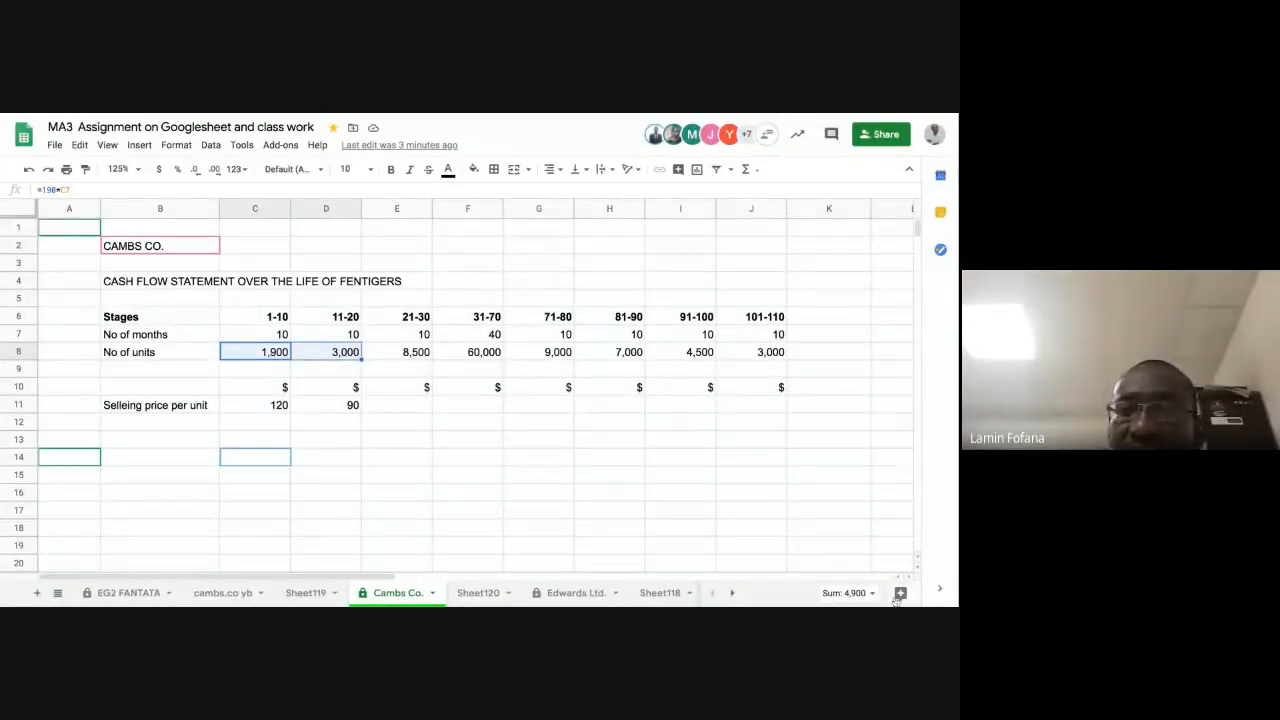
click(397, 405)
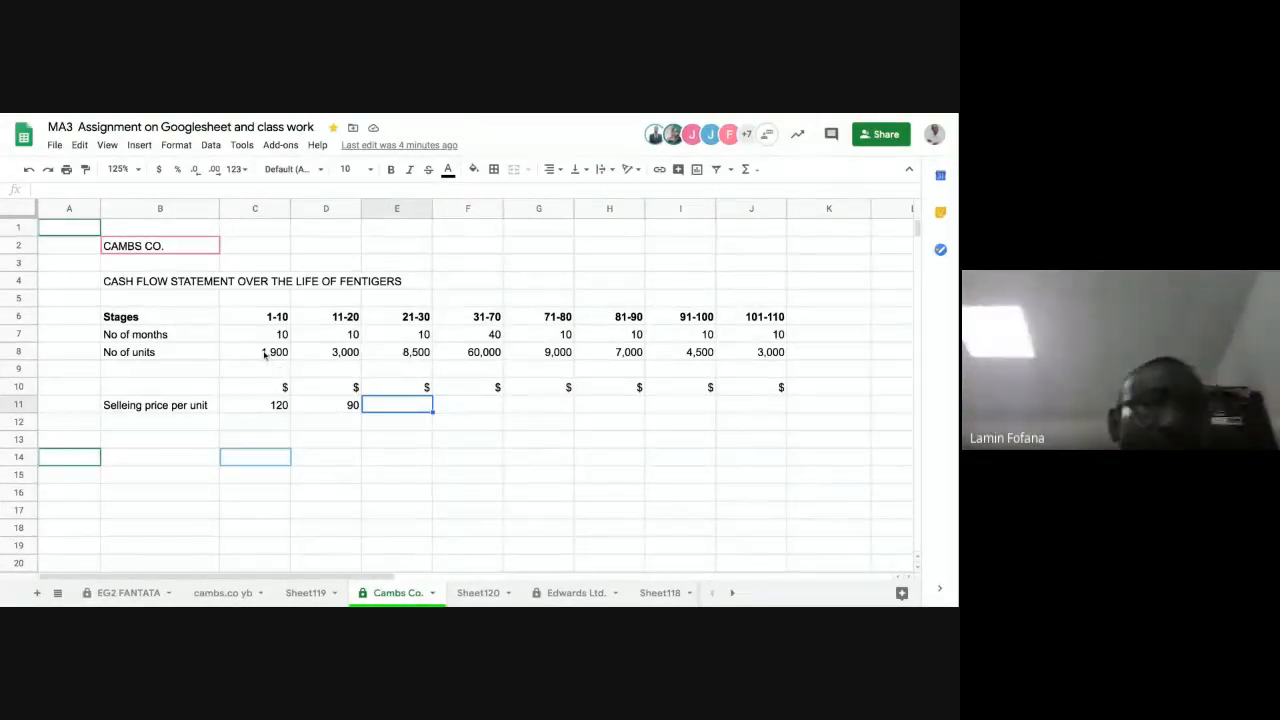
Step: Check the cumulative units in C8:E8 and enter a selling price per unit of 60 for stage 21-30 in E11
click(265, 354)
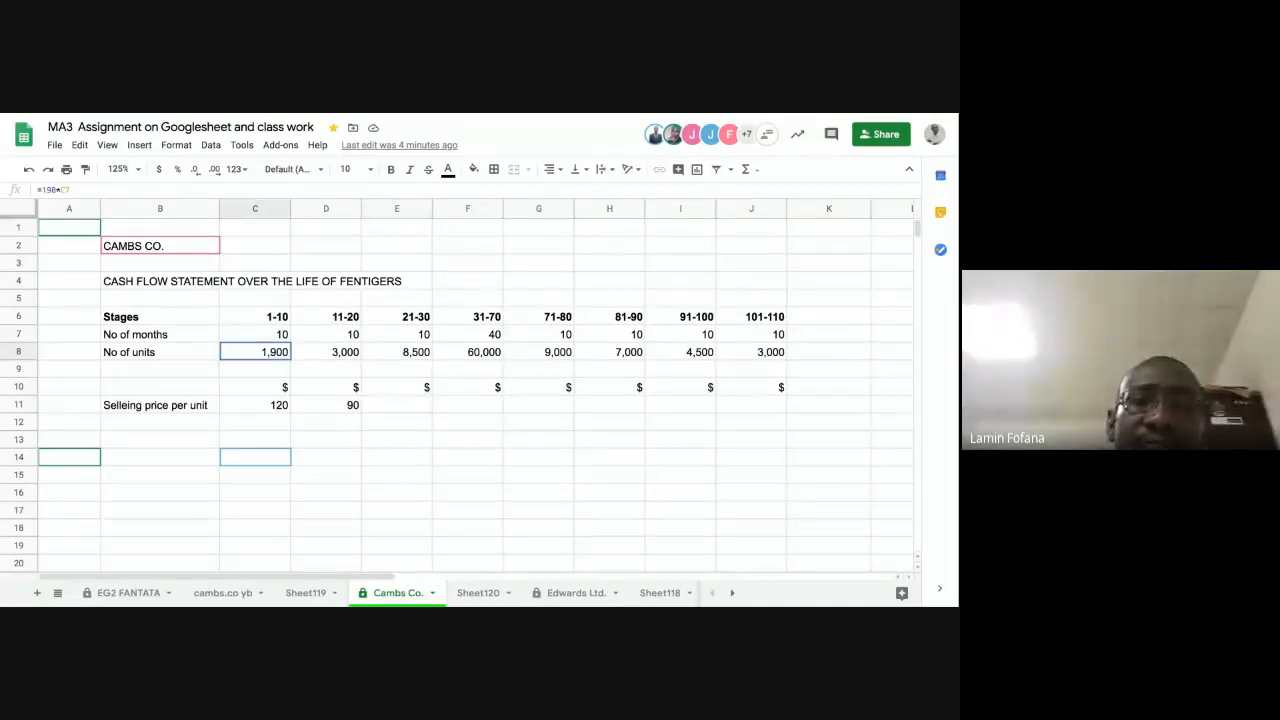
key(shift+Right)
key(shift+Right)
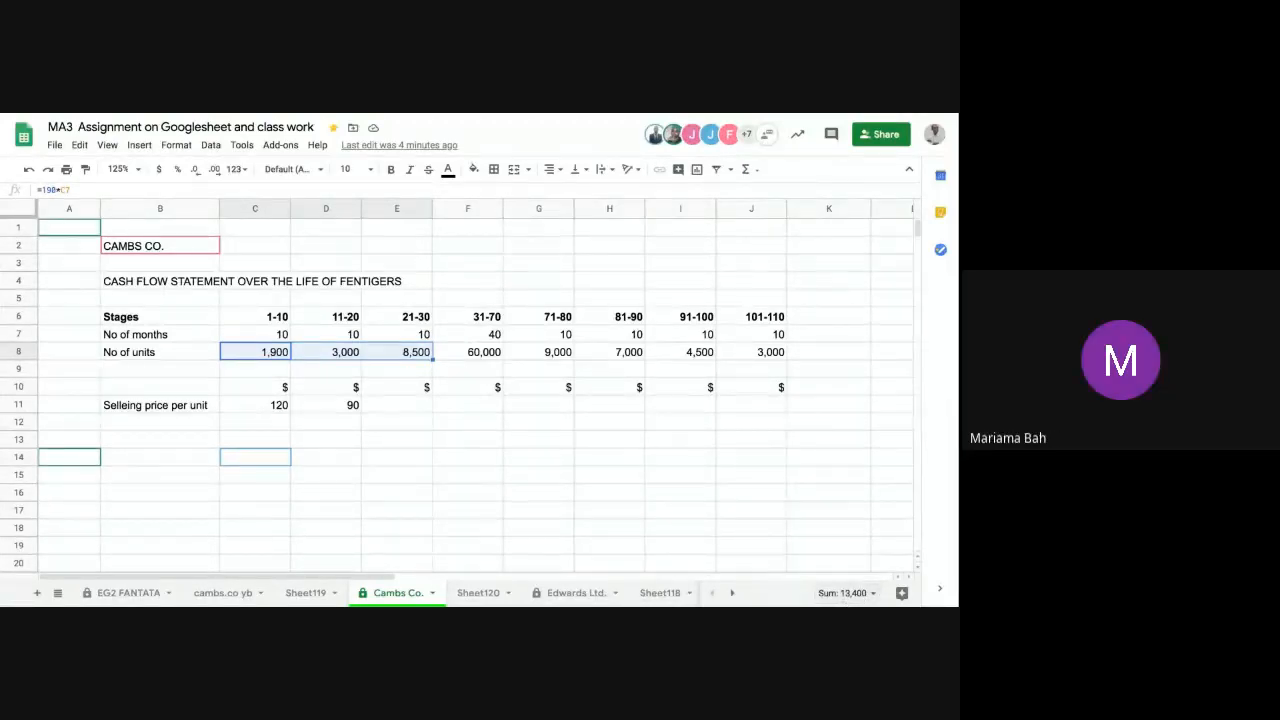
click(397, 406)
text(60)
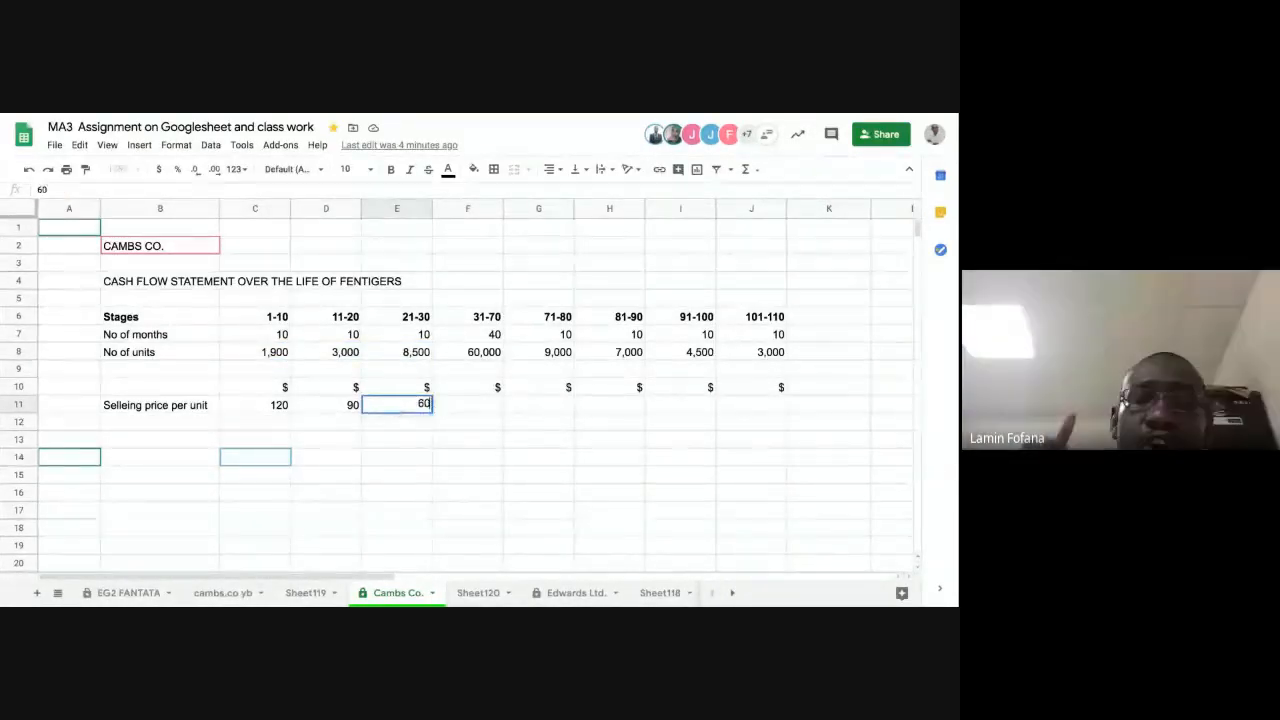
key(Tab)
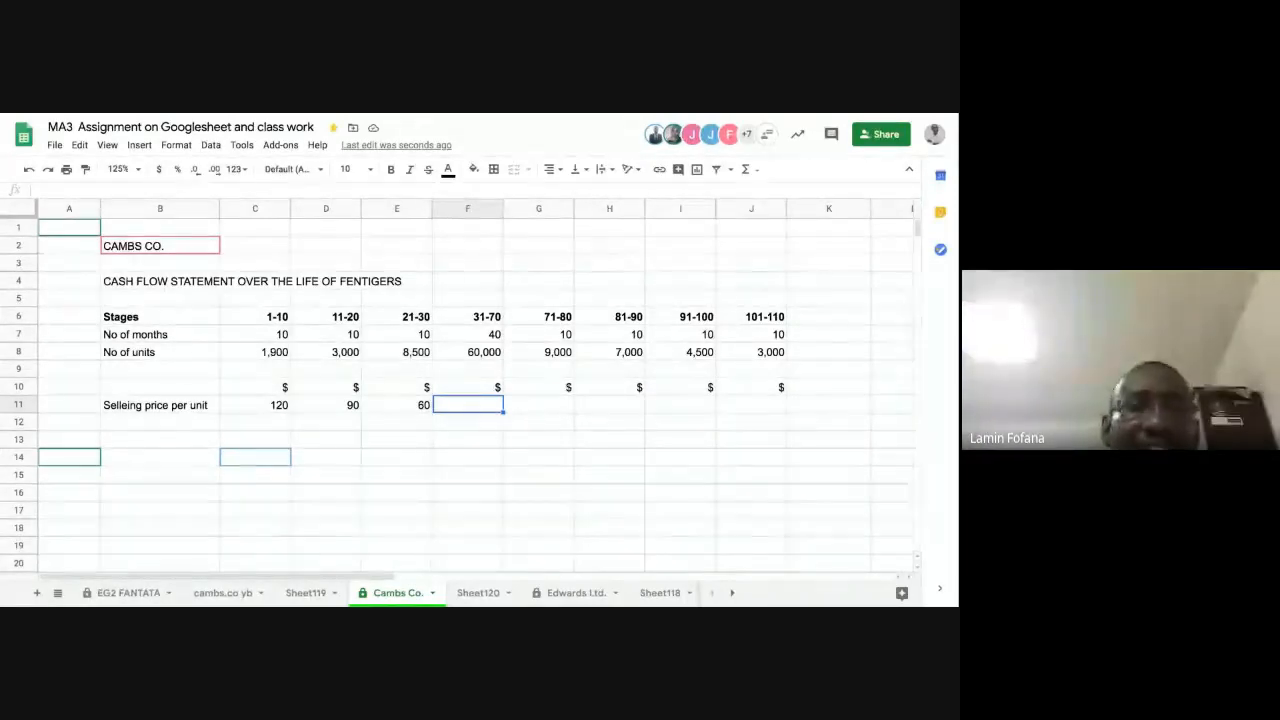
Step: Check the cumulative units in C8:F8 and enter a selling price per unit of 50 for stage 31-70 in F11
click(260, 352)
key(shift+Right)
key(shift+Right)
key(shift+Right)
key(shift+Right)
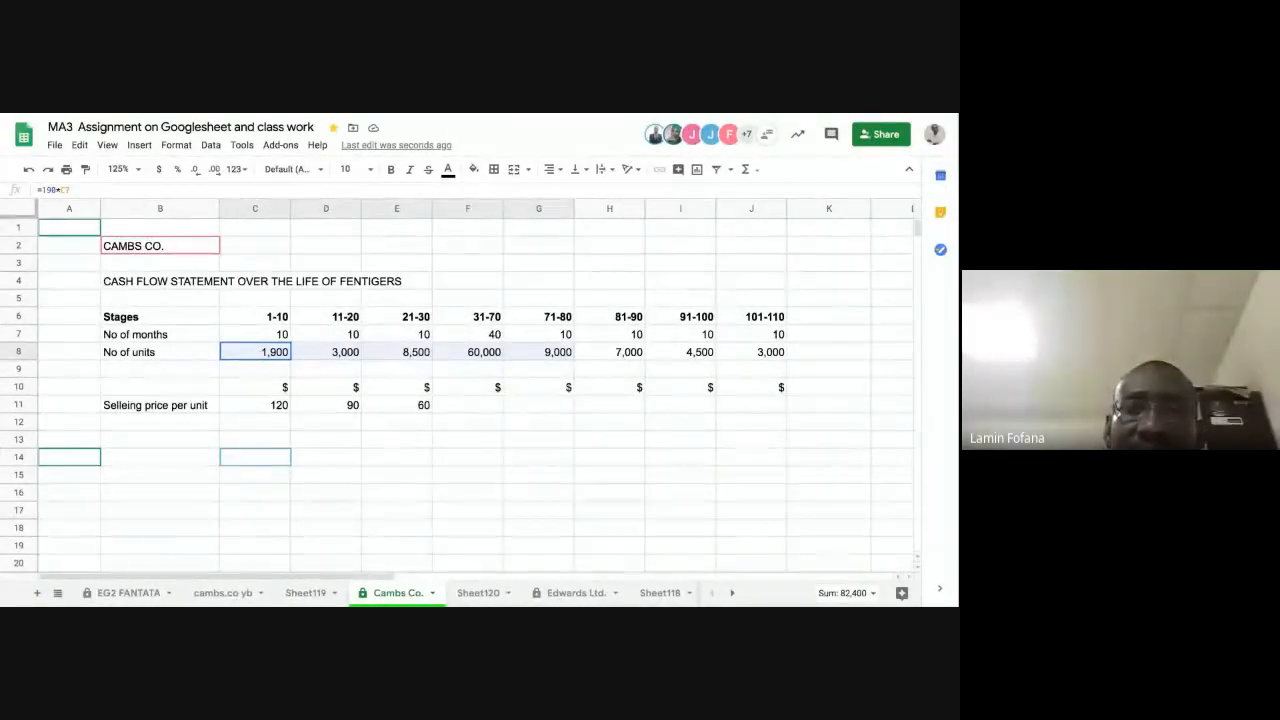
key(shift+Left)
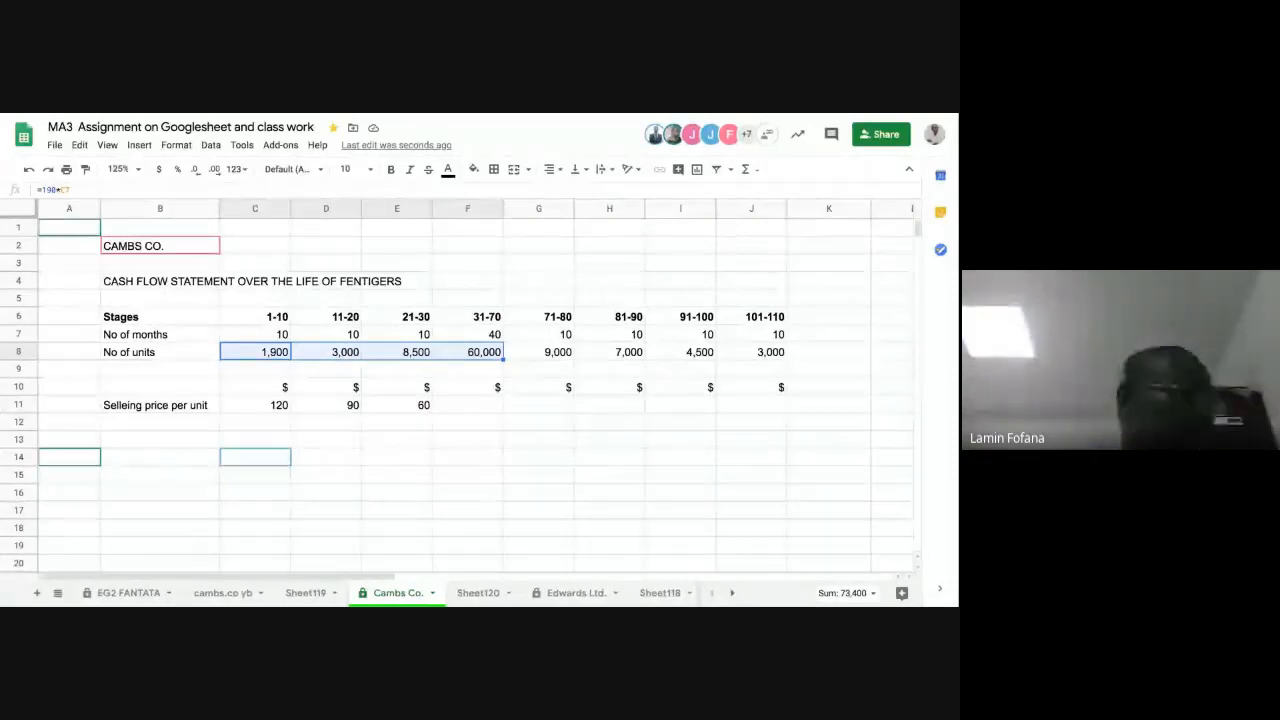
click(474, 410)
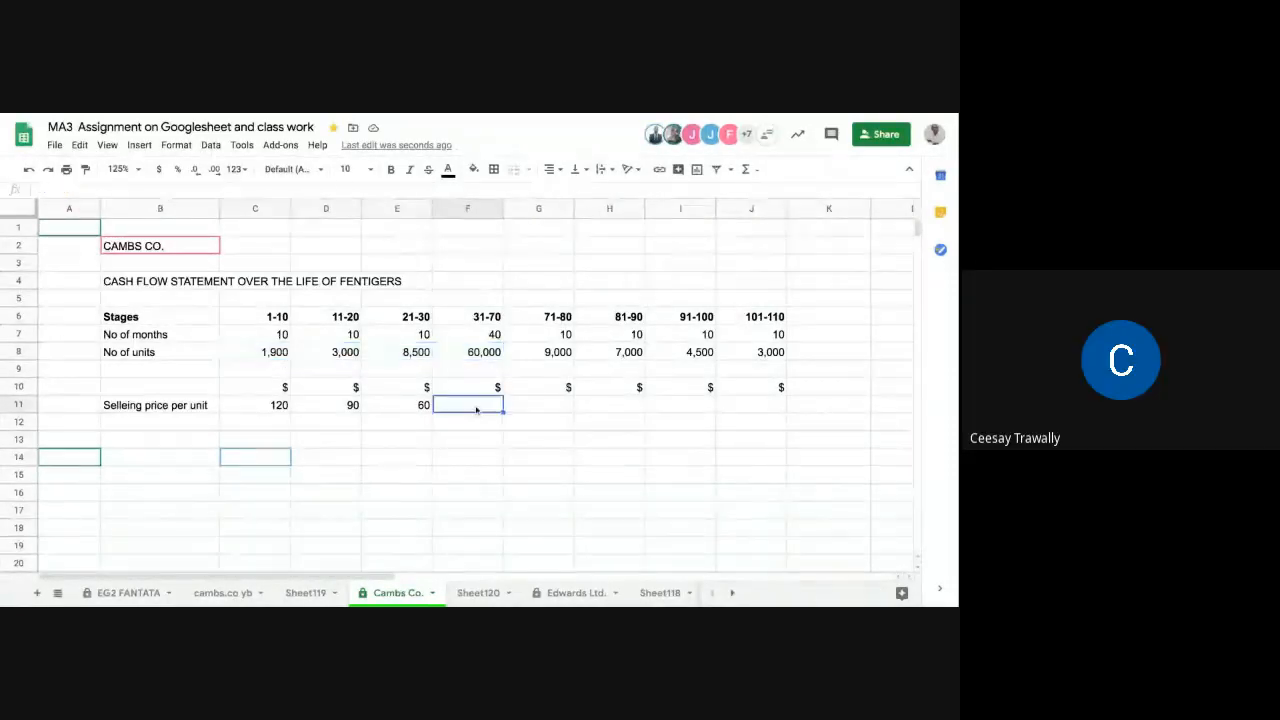
text(50)
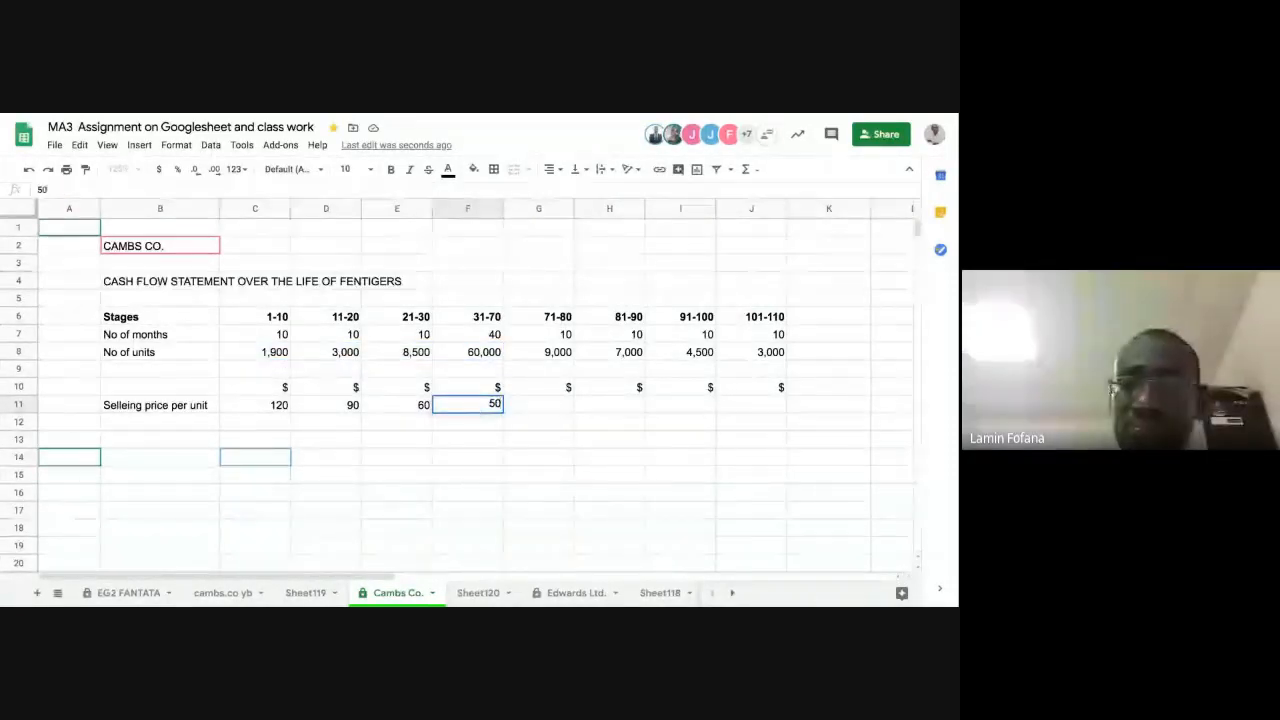
key(Tab)
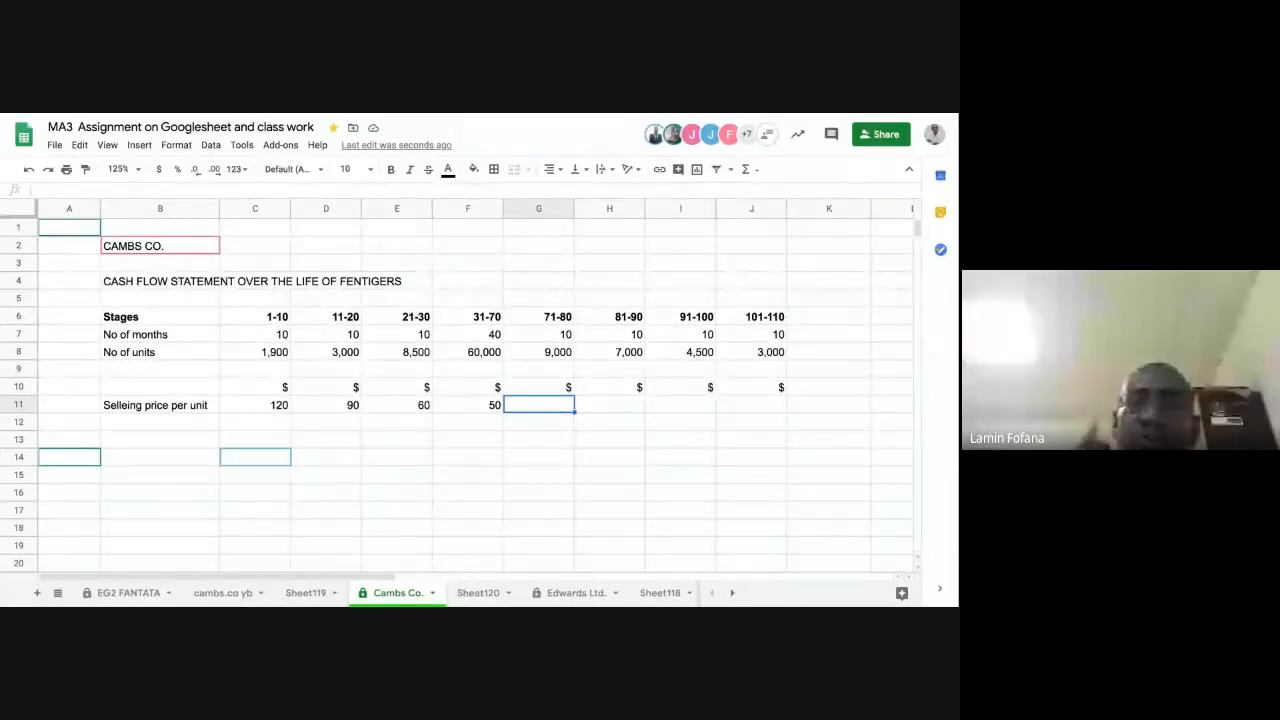
Step: Enter a selling price per unit of 40 for each stage from 71-80 to 101-110 in G11:J11
text(40)
key(Tab)
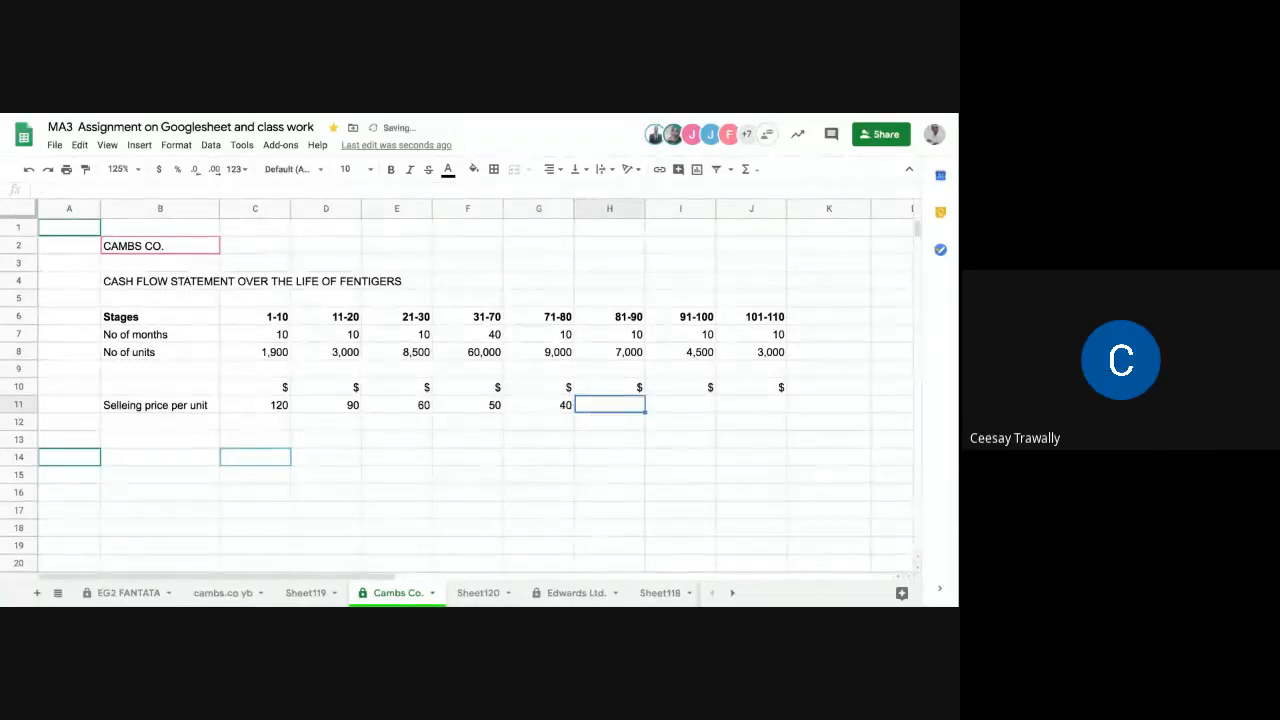
text(40)
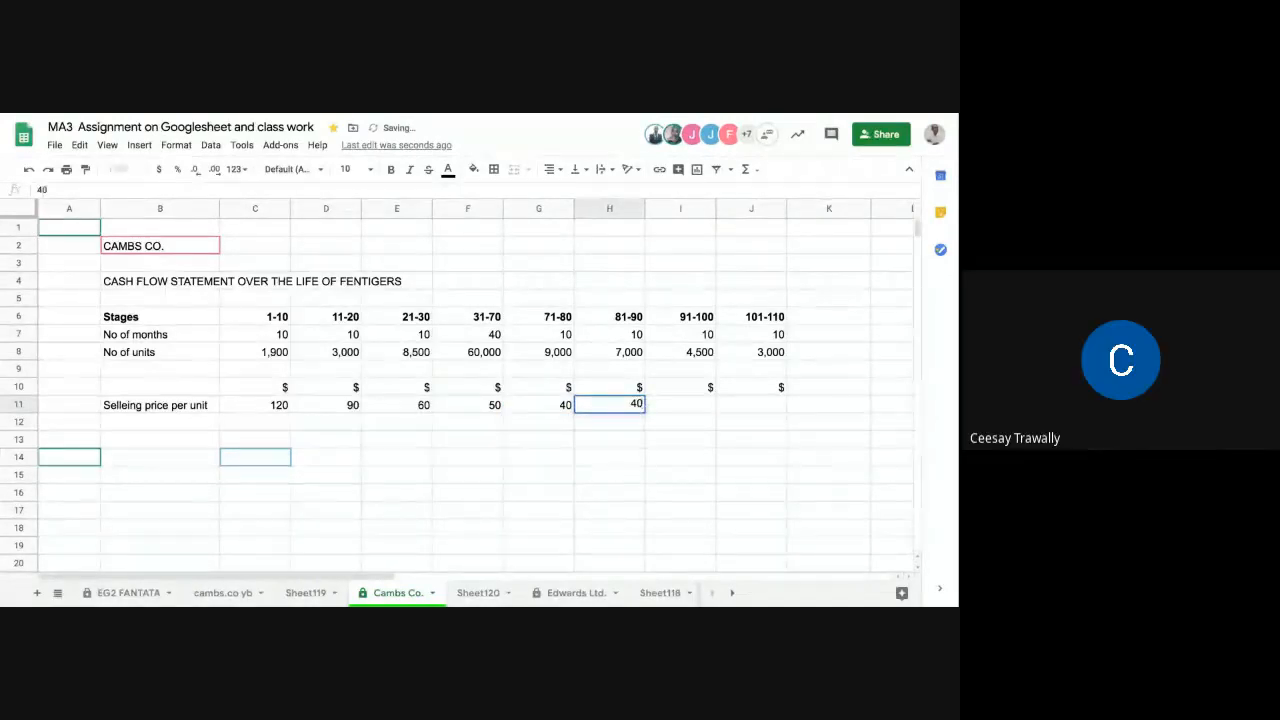
key(Tab)
text(40)
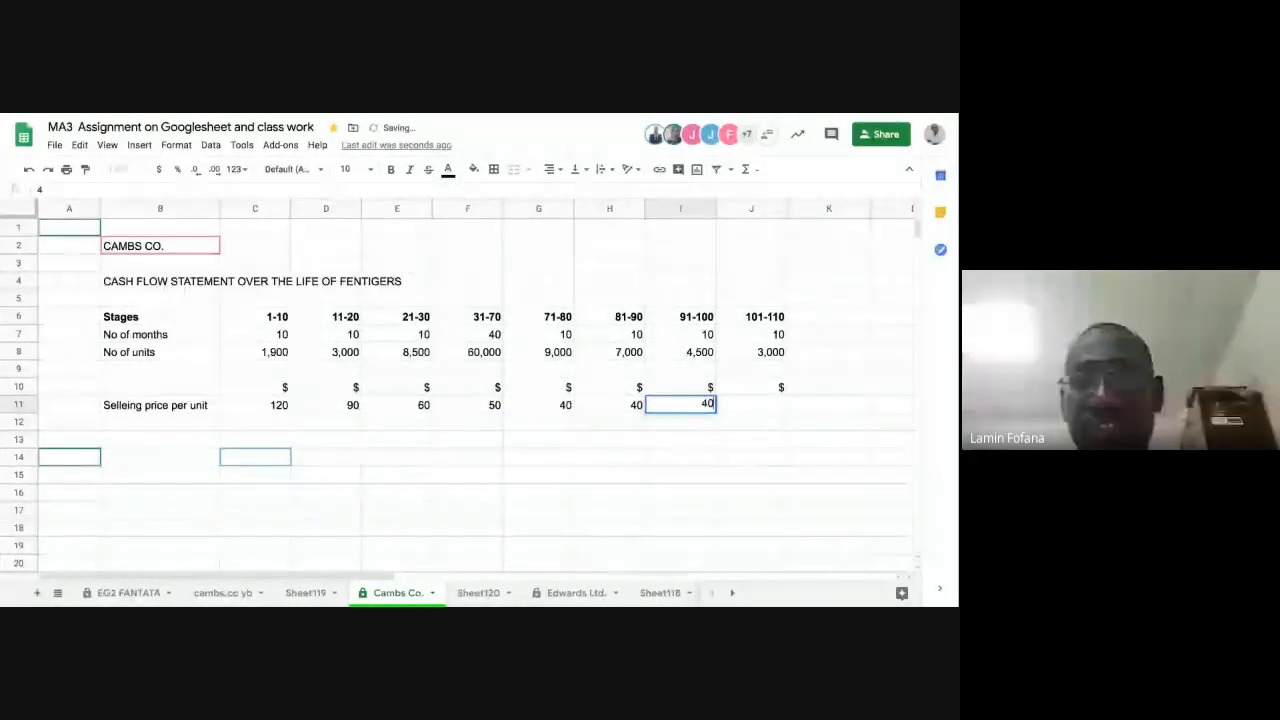
key(Tab)
text(40)
key(Return)
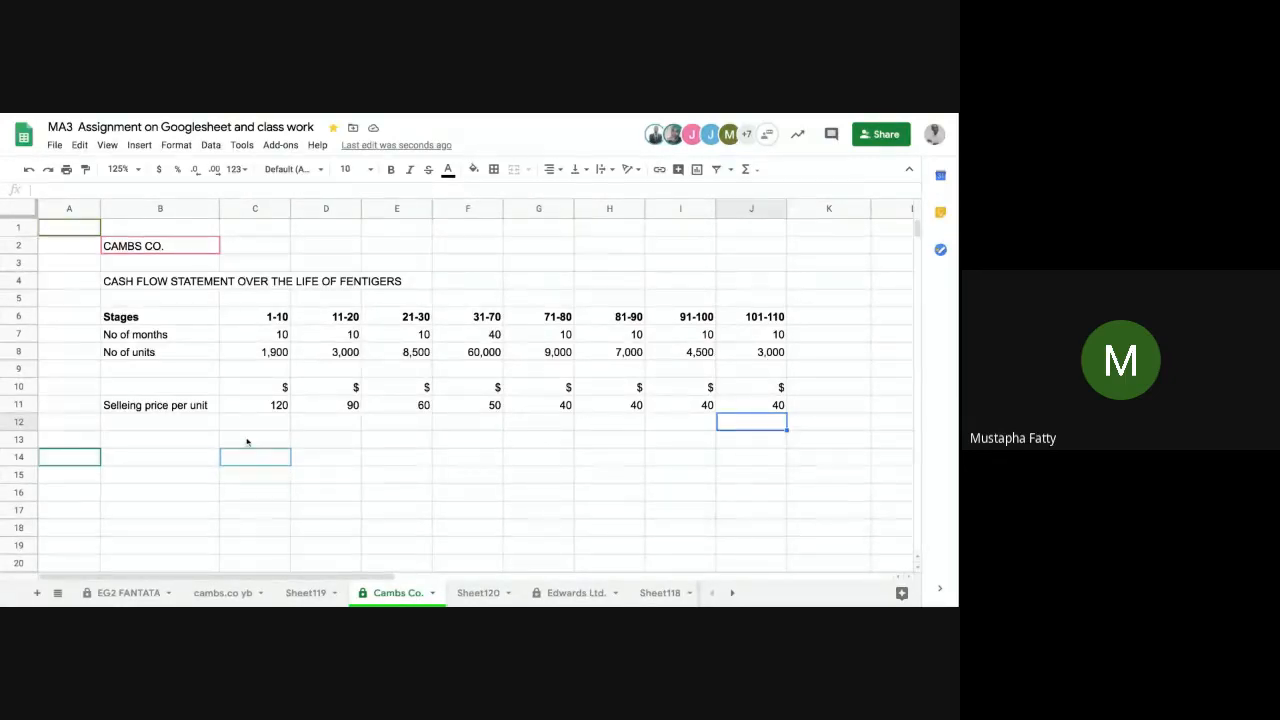
click(583, 411)
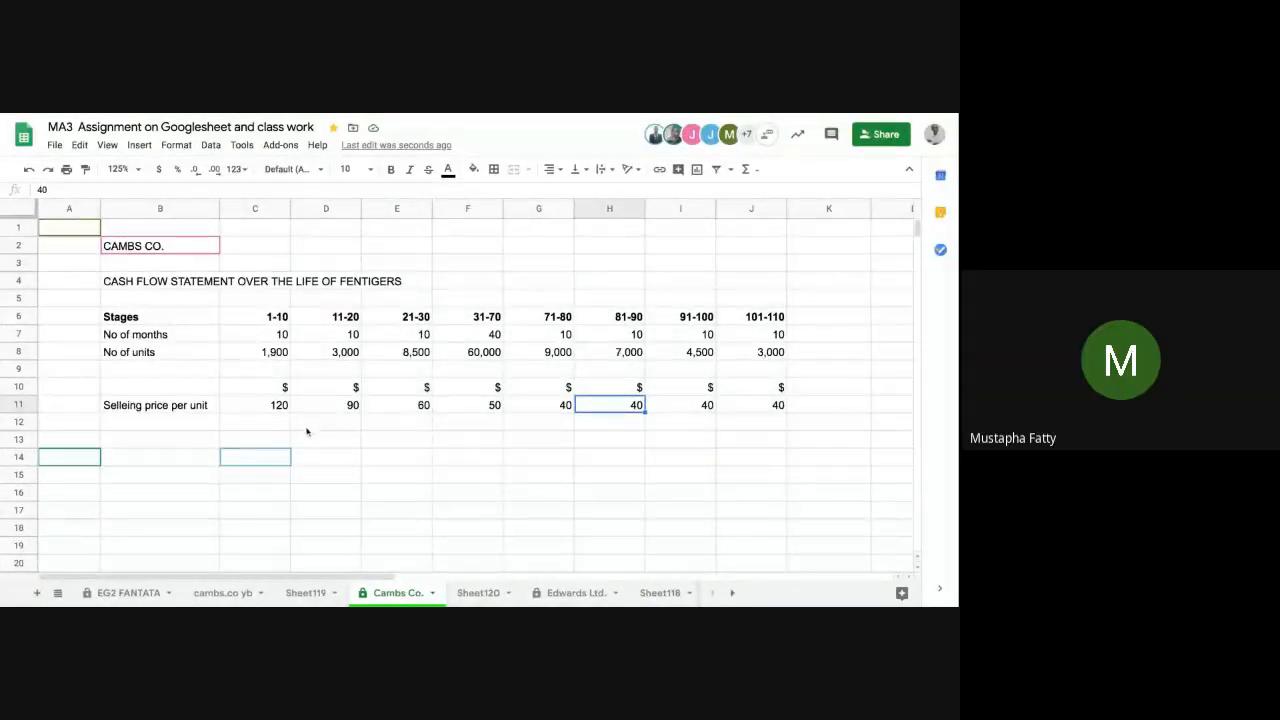
click(272, 410)
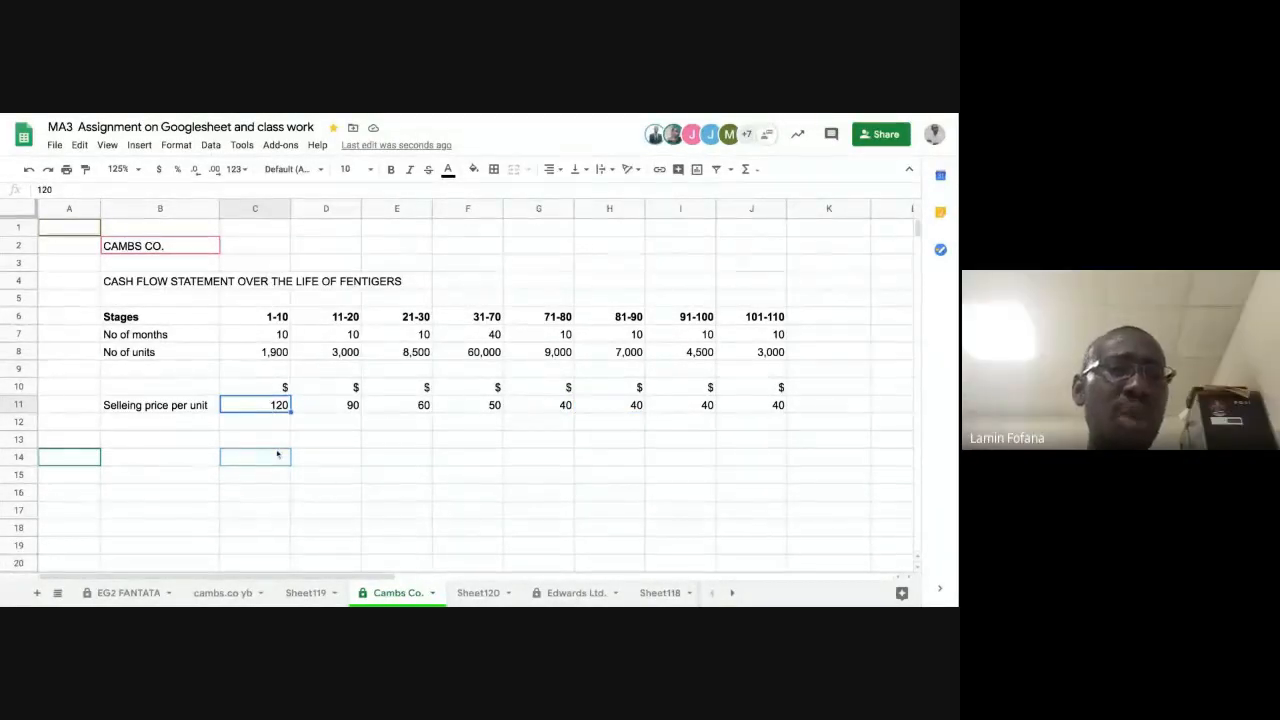
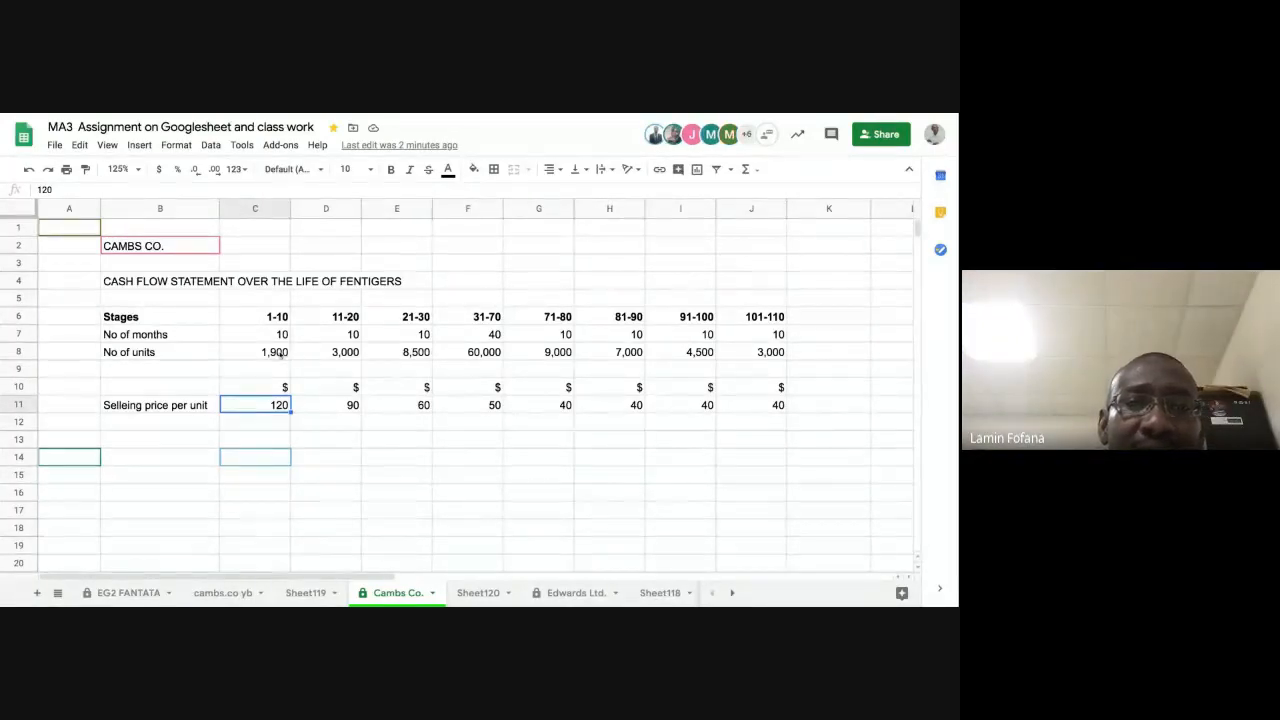
Step: Review the number of units for the early stages in C8:E8 against the selling prices per unit in C11:D11
click(282, 355)
click(340, 353)
click(391, 354)
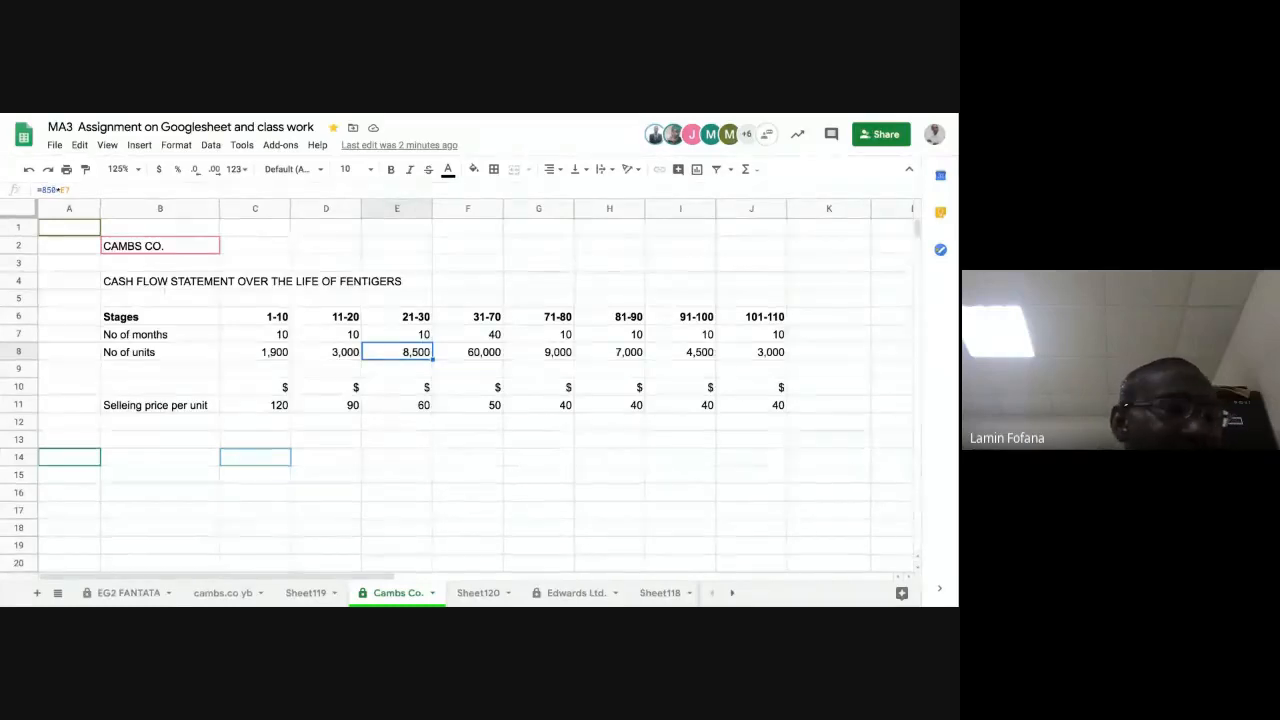
click(267, 354)
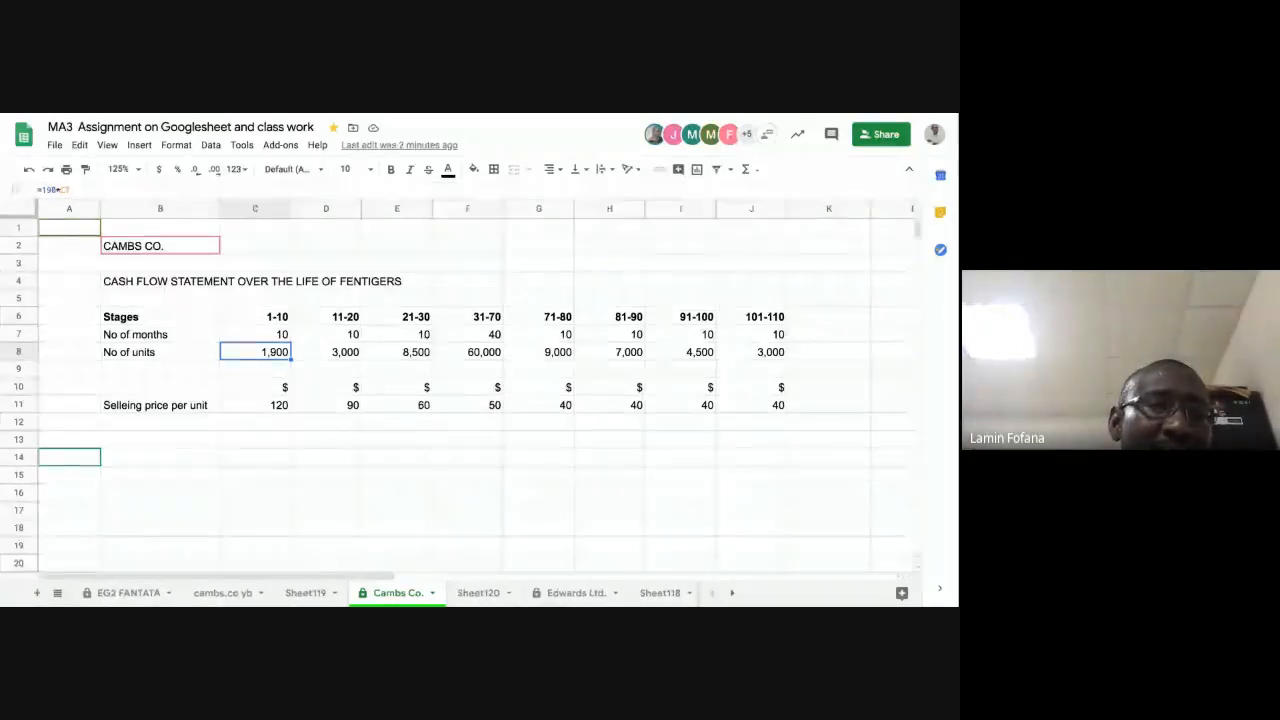
click(262, 407)
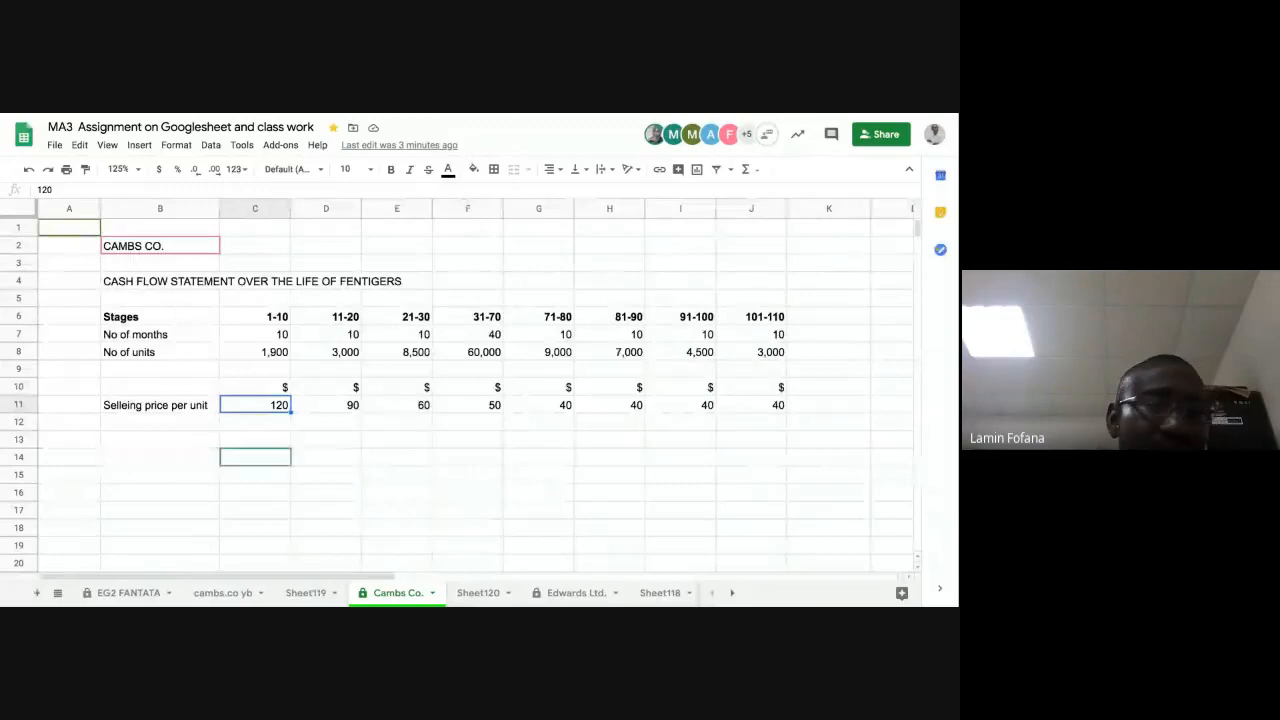
click(266, 352)
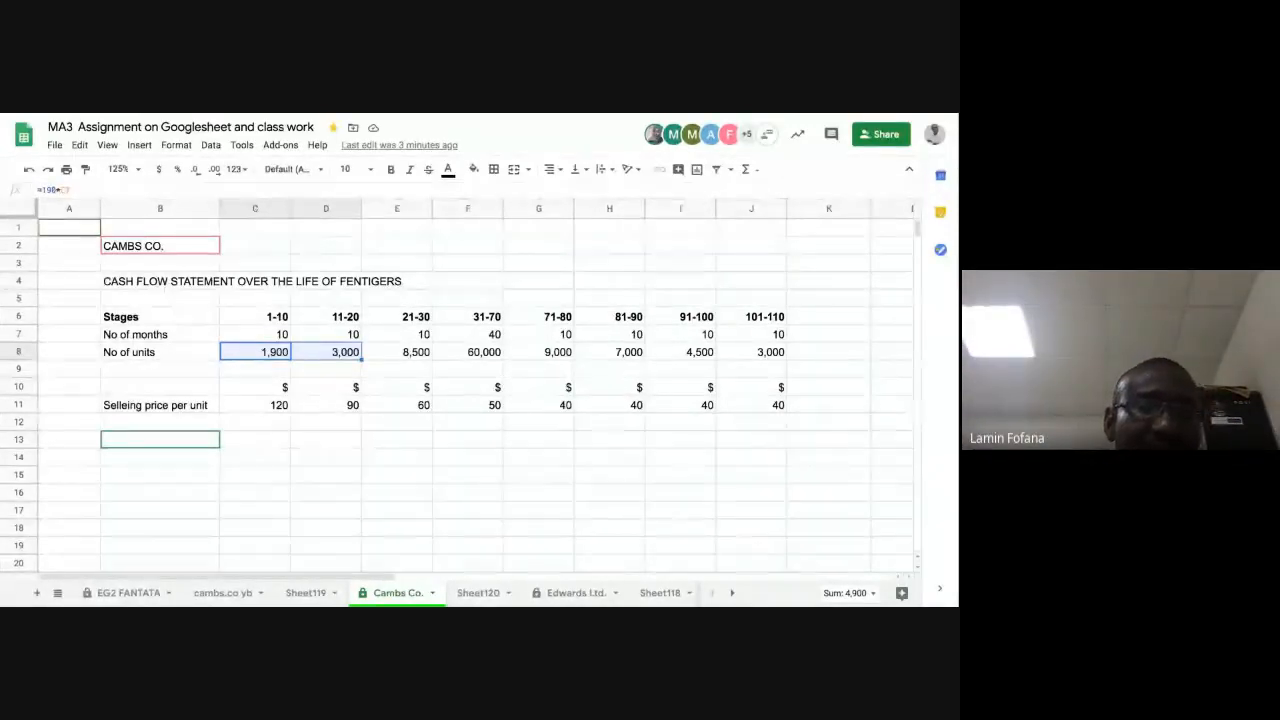
click(327, 405)
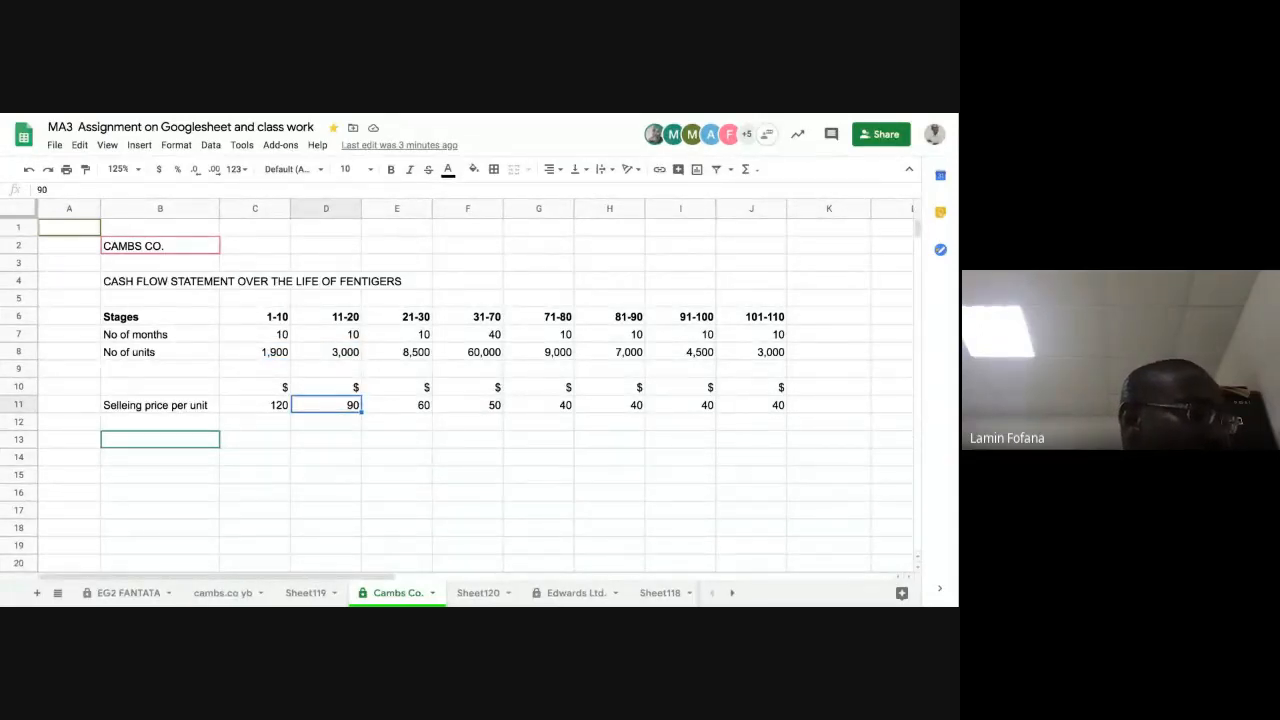
click(348, 456)
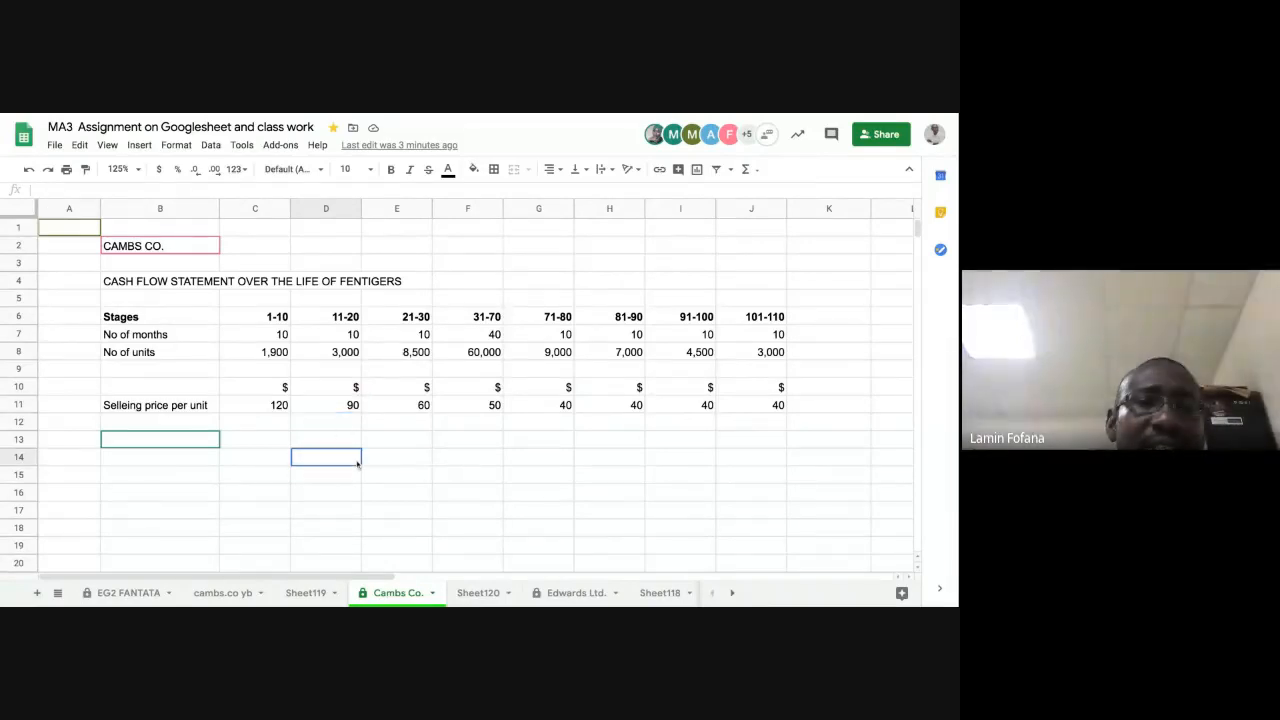
Step: Compare the cumulative units through stages 21-30 and 31-70 with the selling prices in E11:F11, and review the prices in G11:J11
click(396, 405)
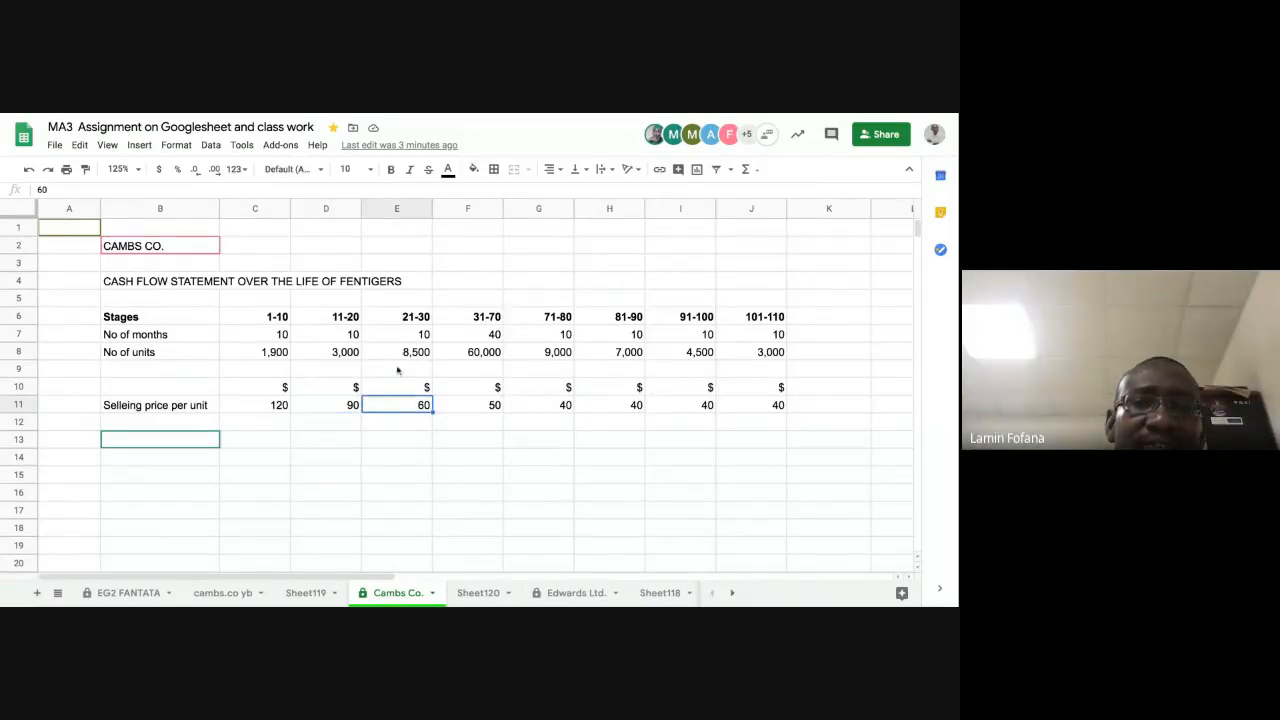
click(272, 356)
key(shift+Right)
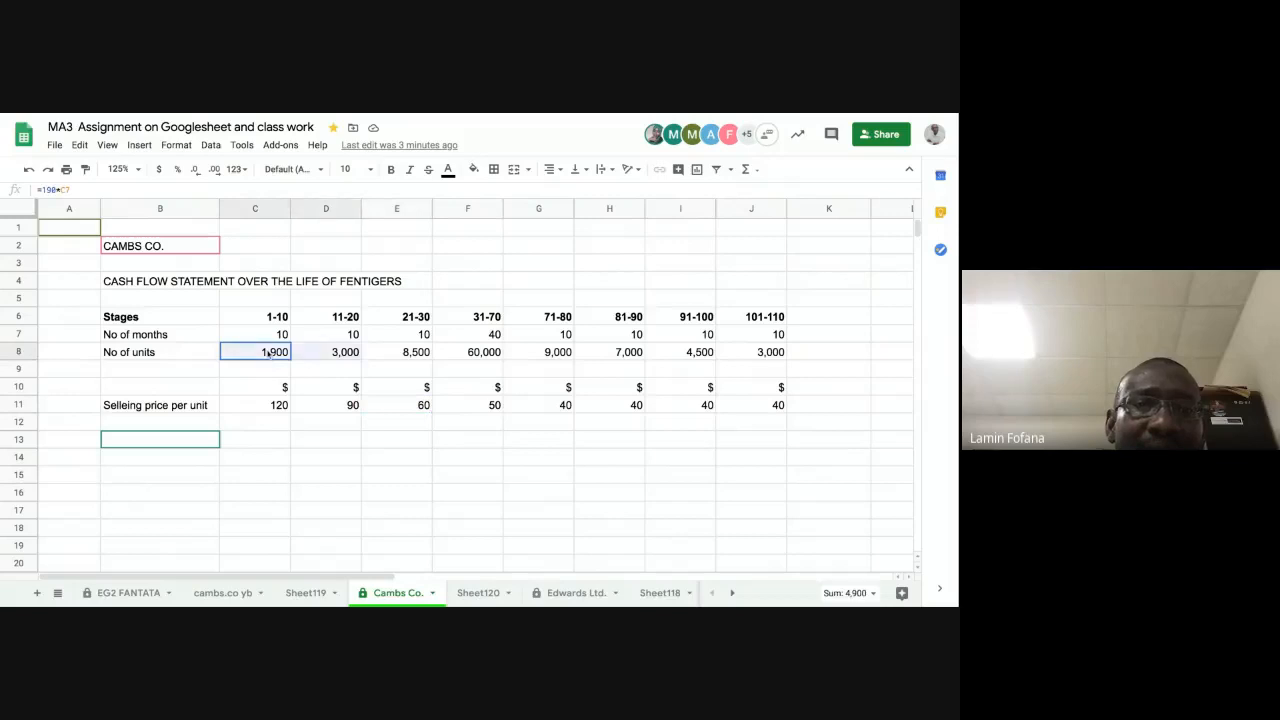
key(shift+Right)
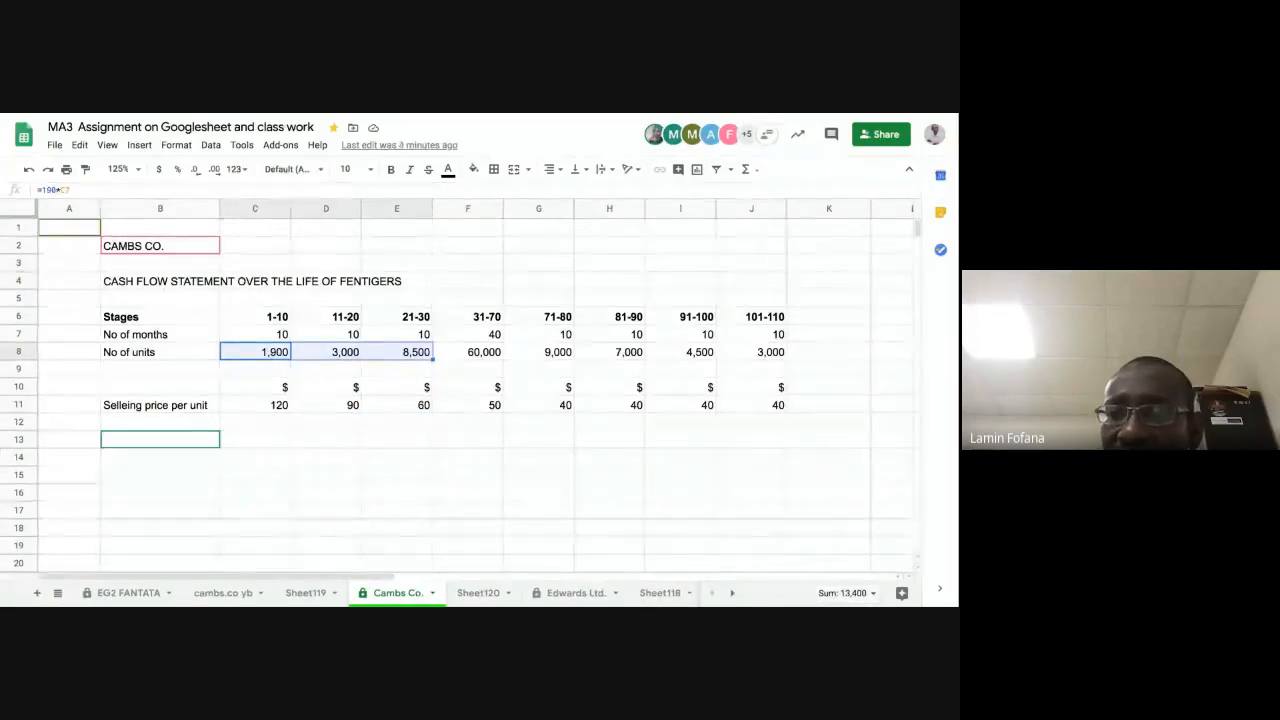
click(397, 405)
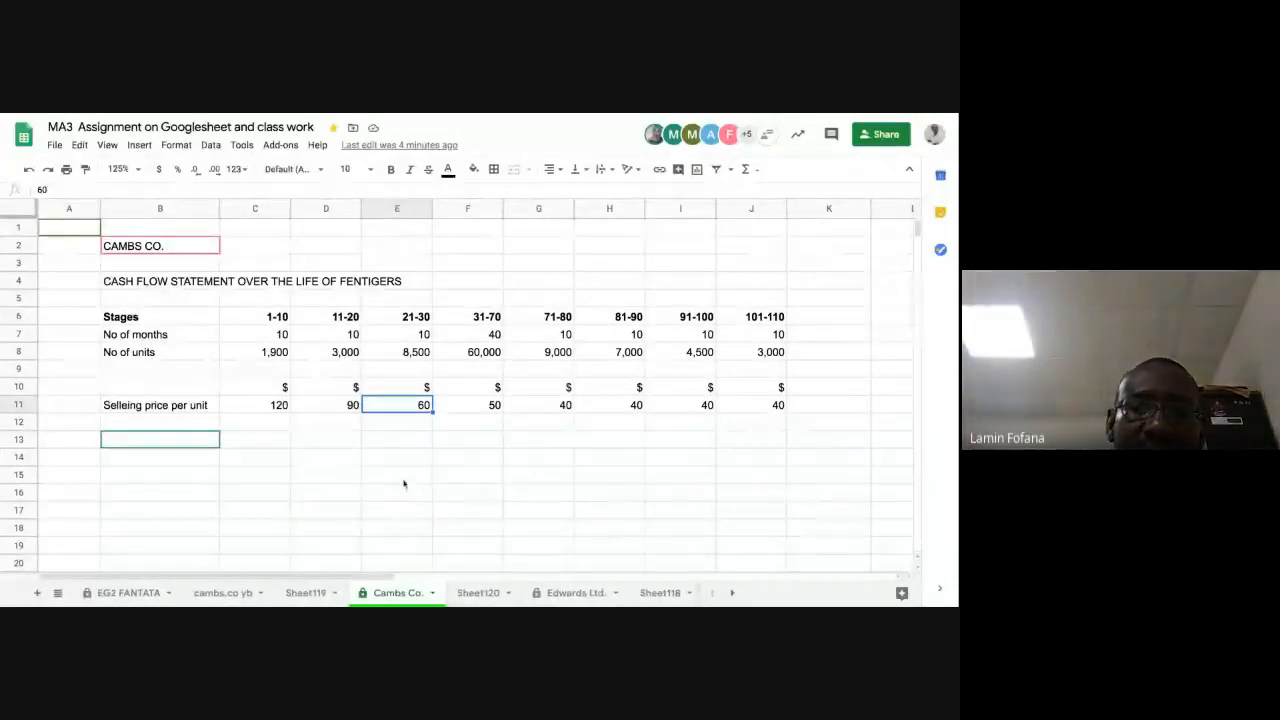
click(468, 408)
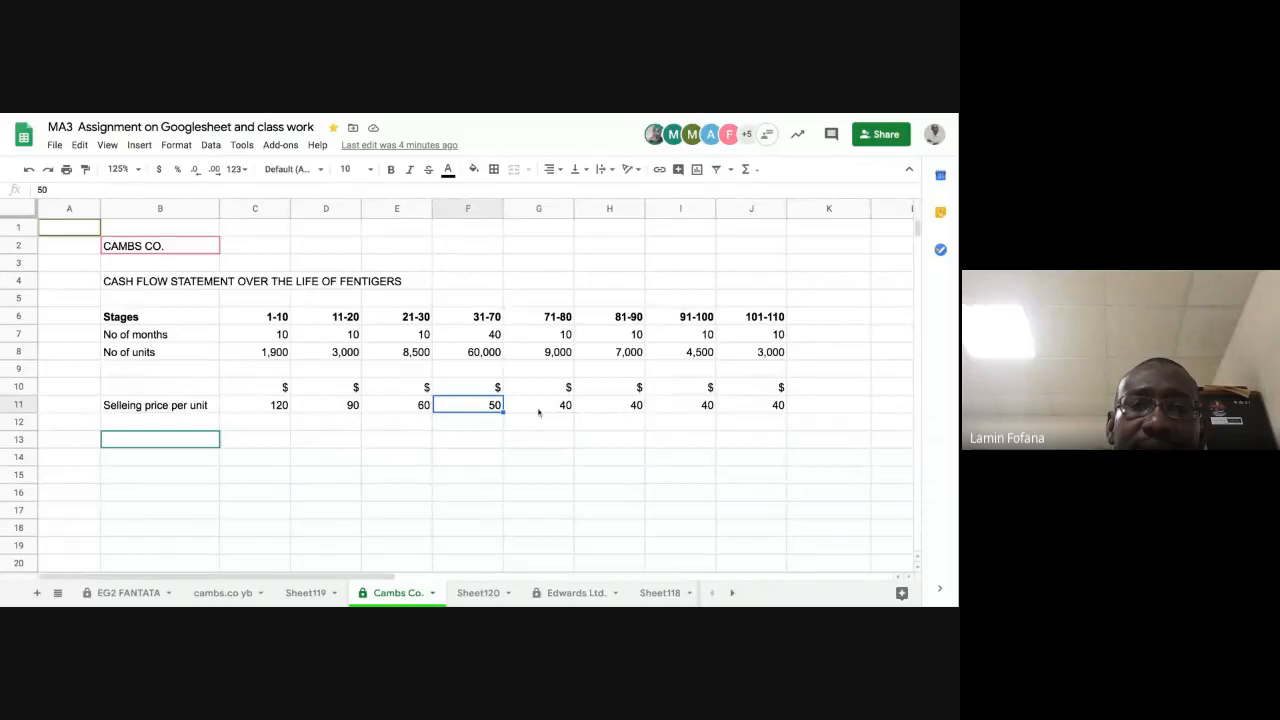
drag(269, 357, 484, 353)
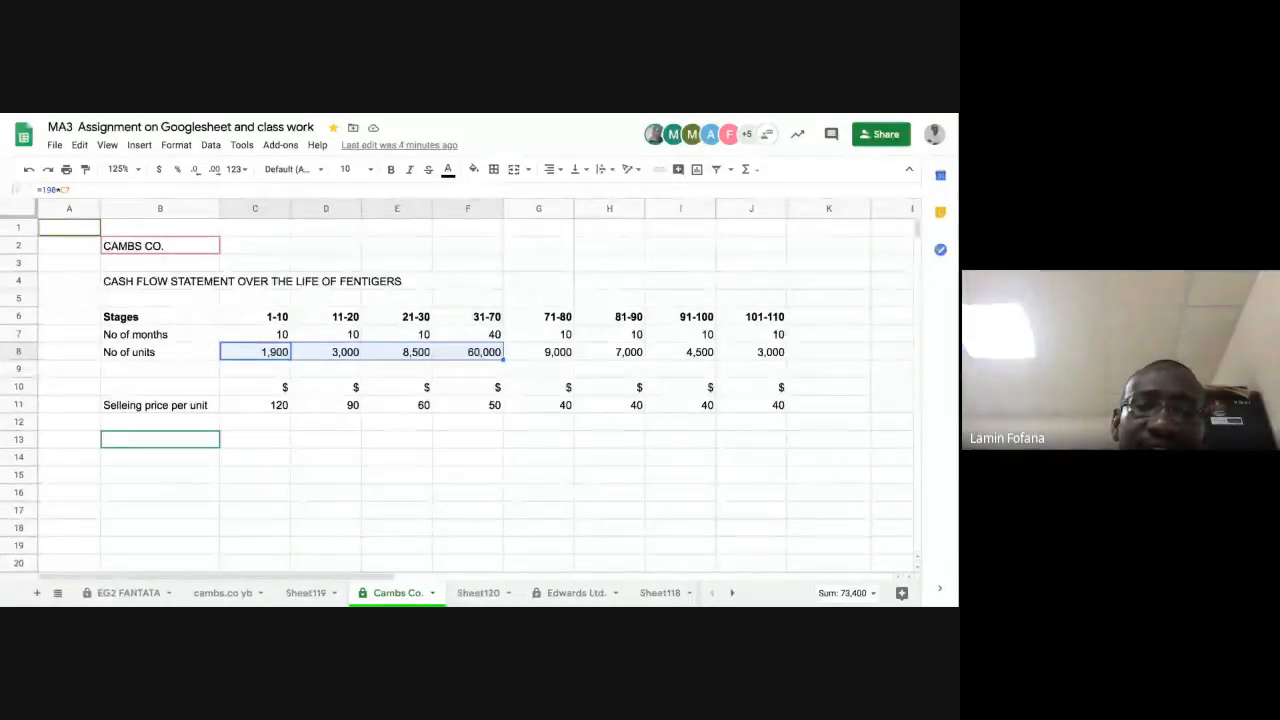
click(468, 405)
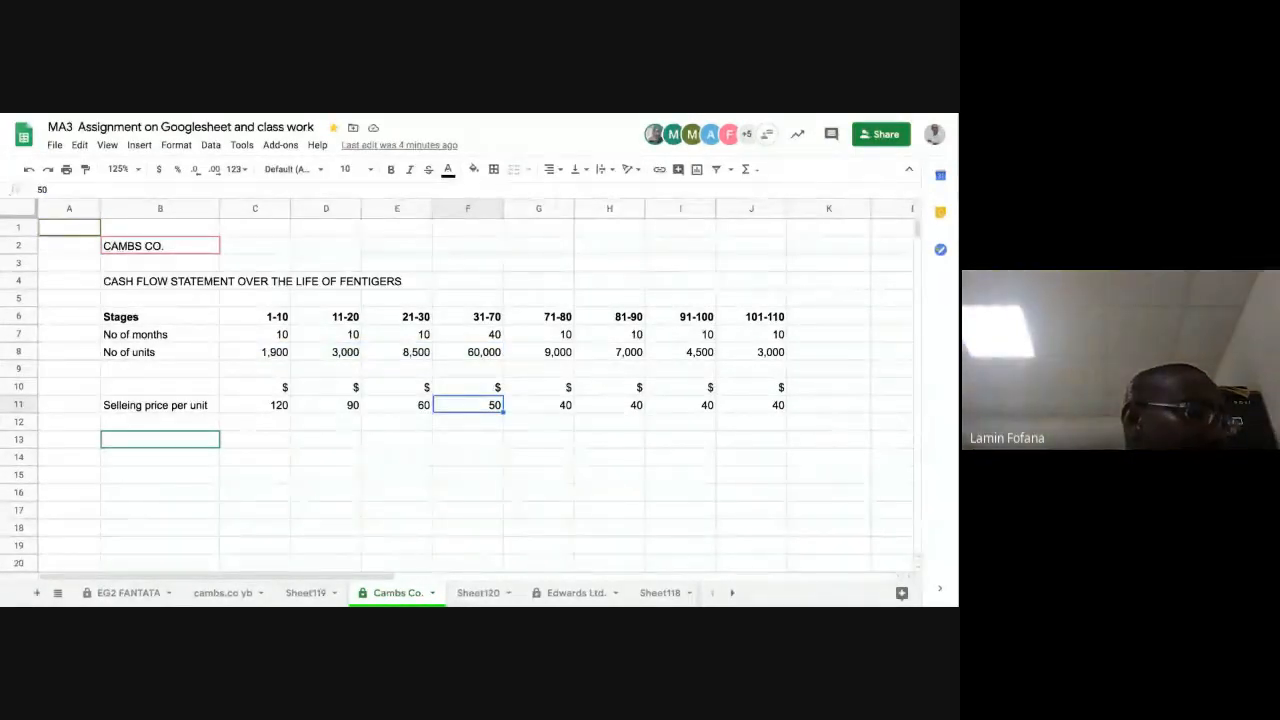
click(568, 412)
click(622, 409)
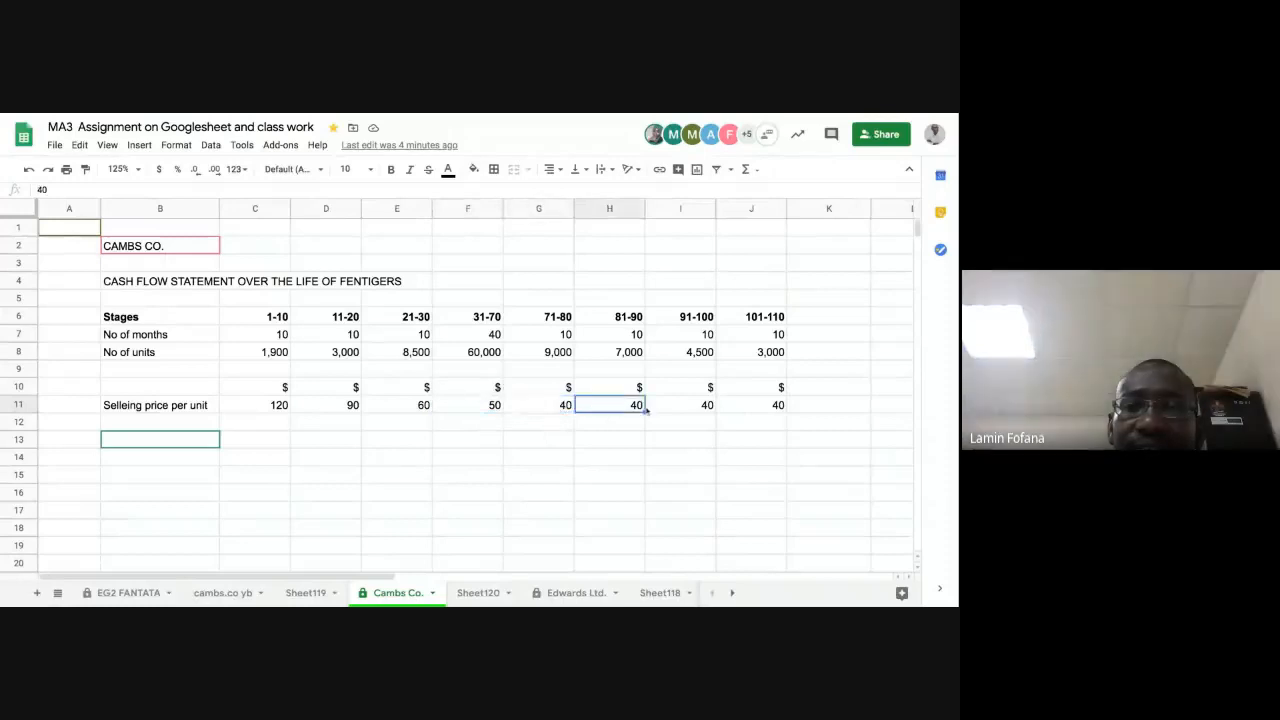
click(690, 408)
click(743, 406)
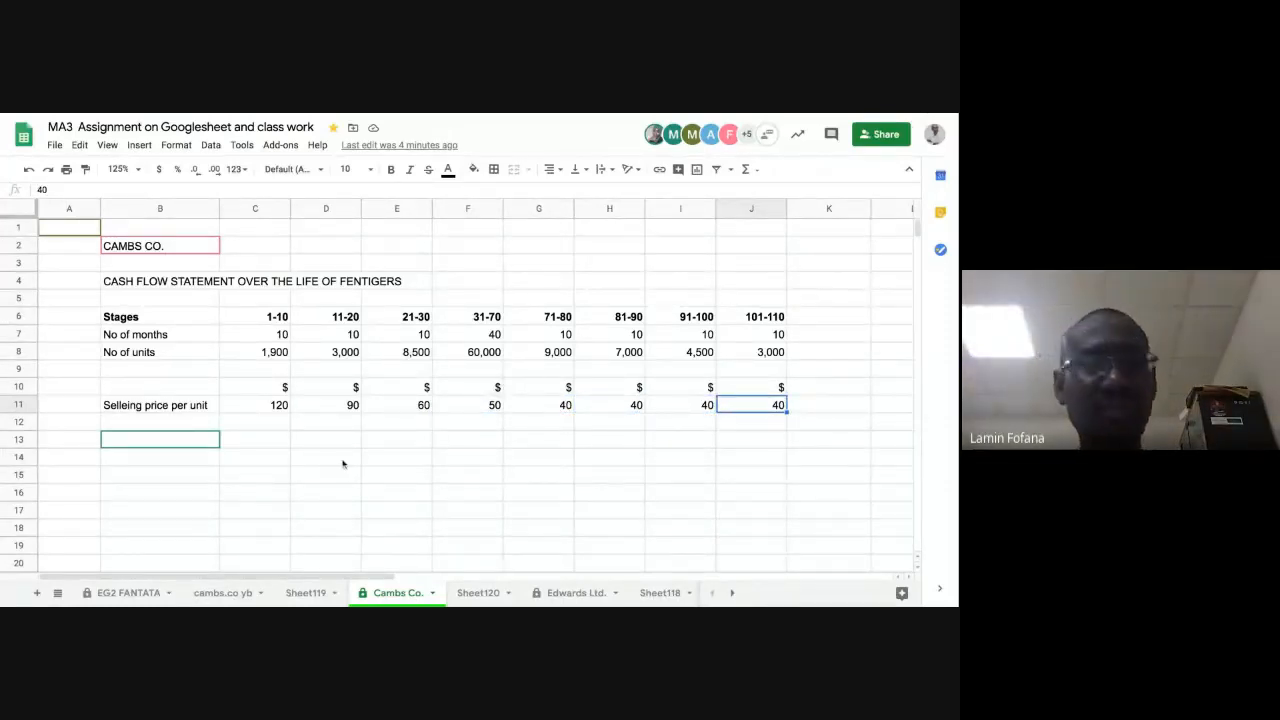
Step: Add the row label "VC per unit" in B12, directly below the selling price label
click(190, 424)
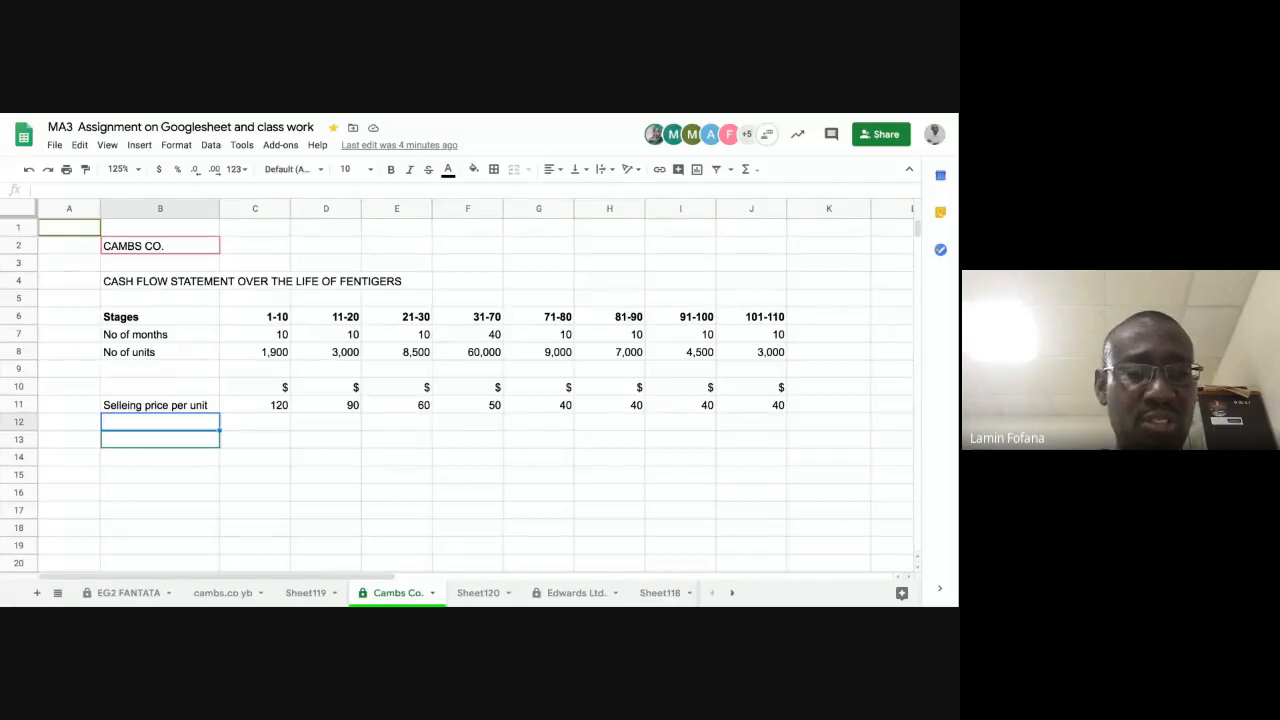
text(VC)
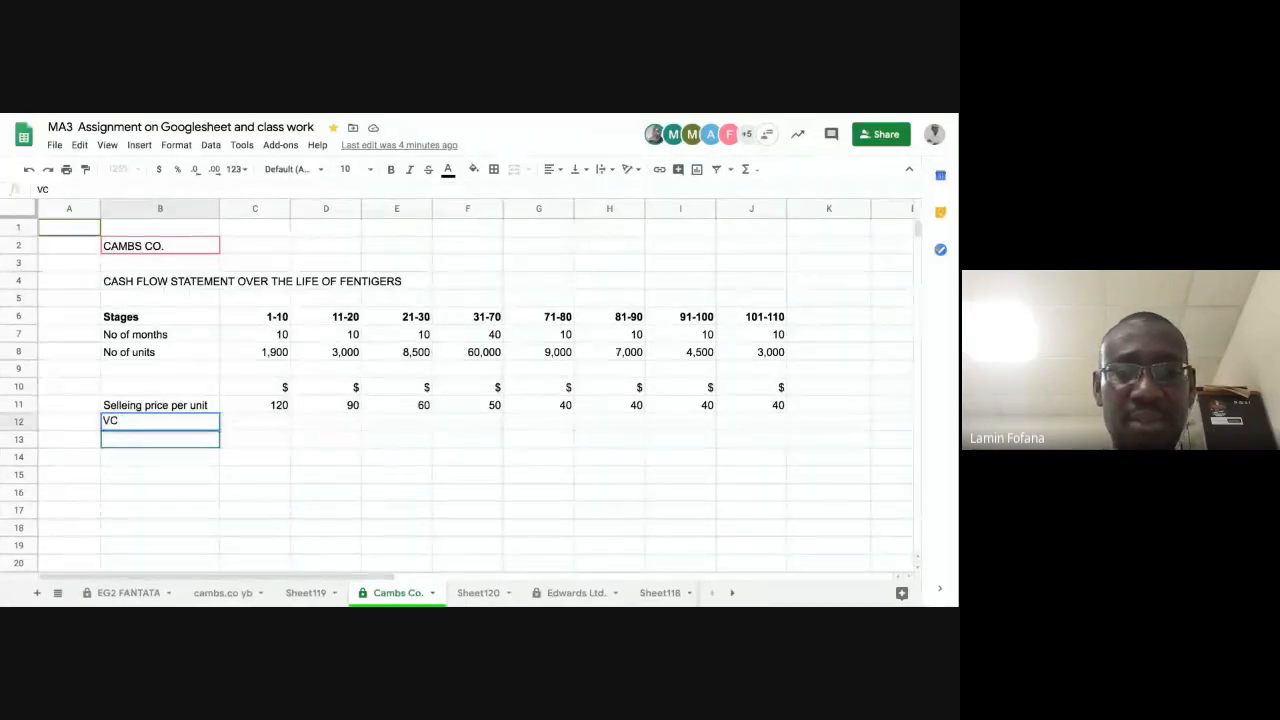
text( per u)
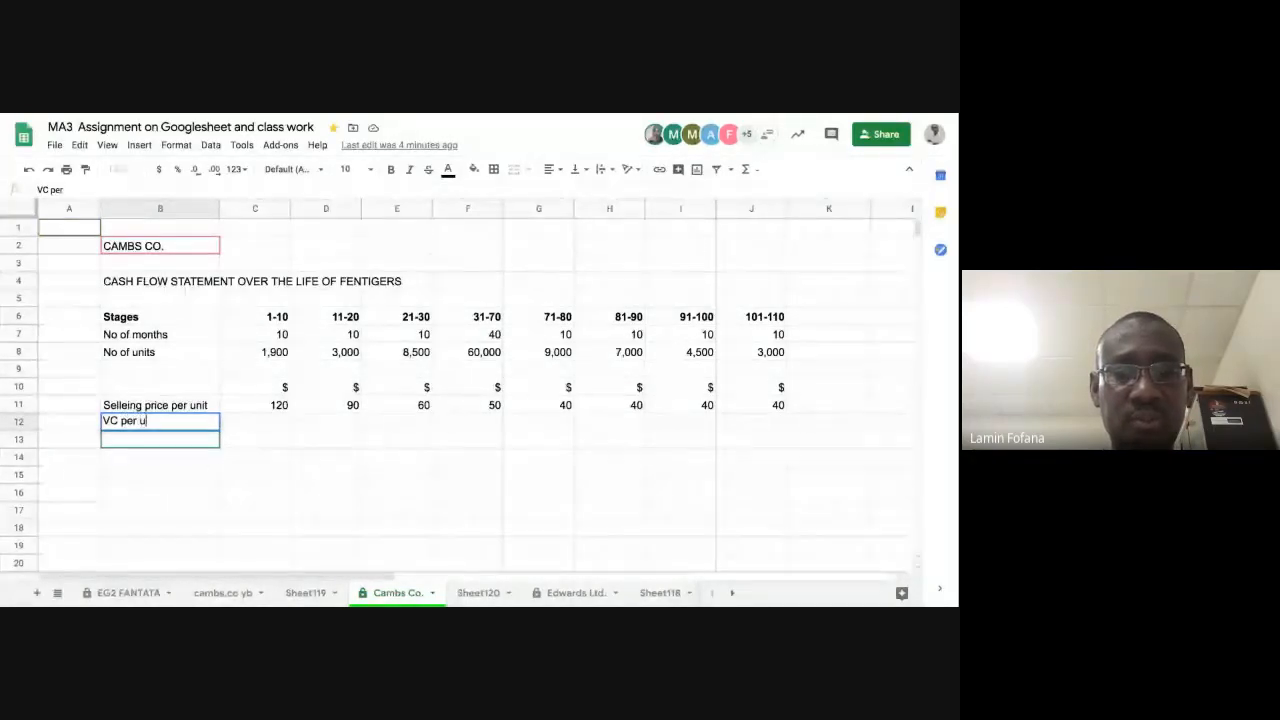
text(nit)
key(Return)
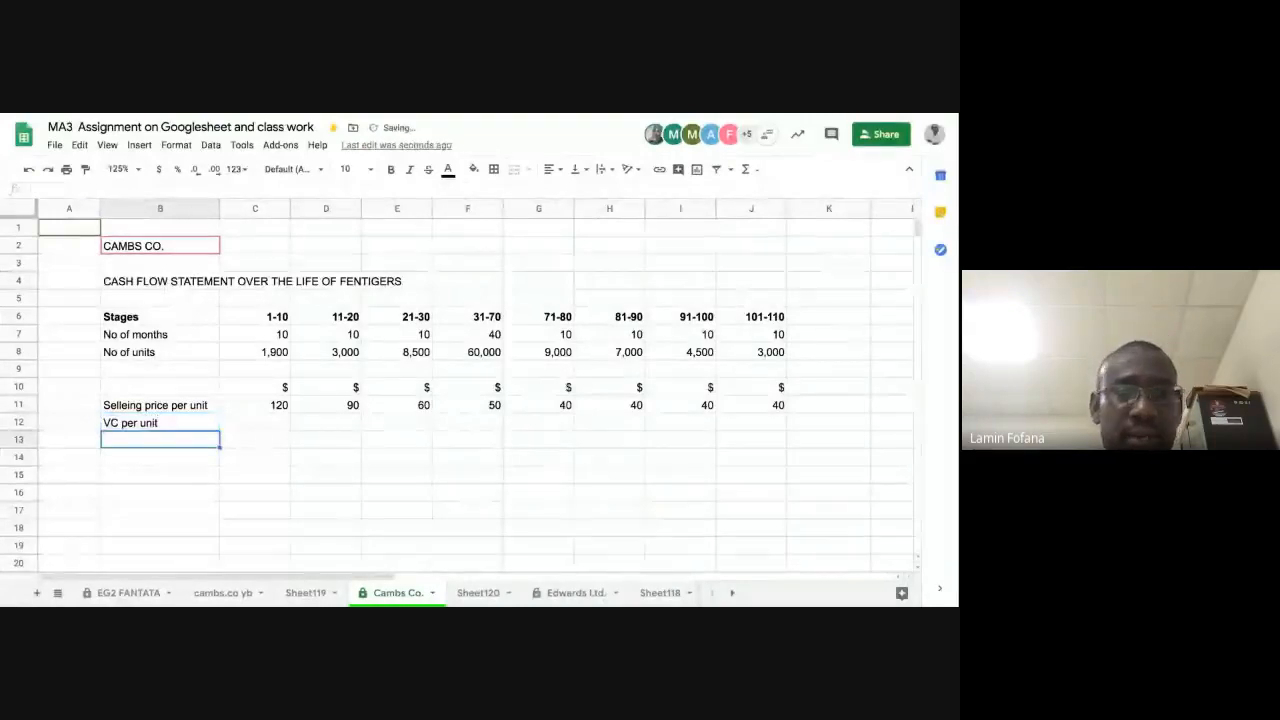
Step: Check the number of units in C8 and enter a VC per unit of 50 for stage 1-10 in C12
click(267, 426)
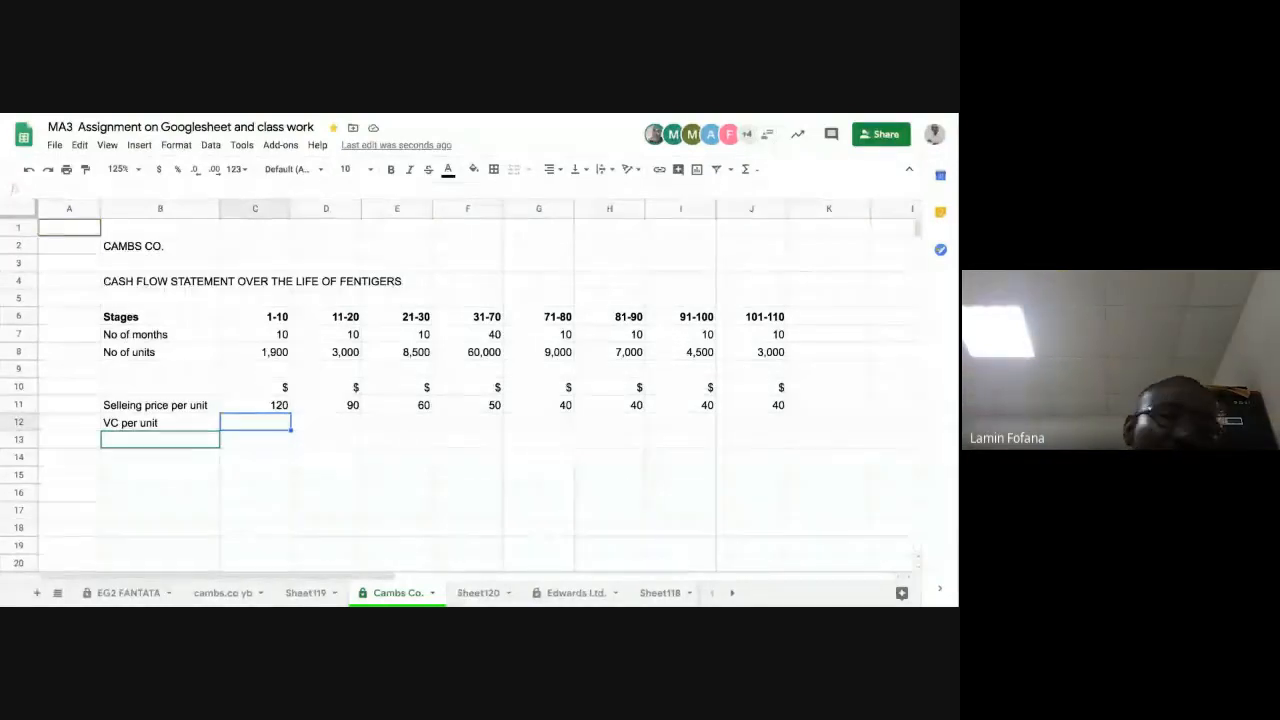
click(265, 352)
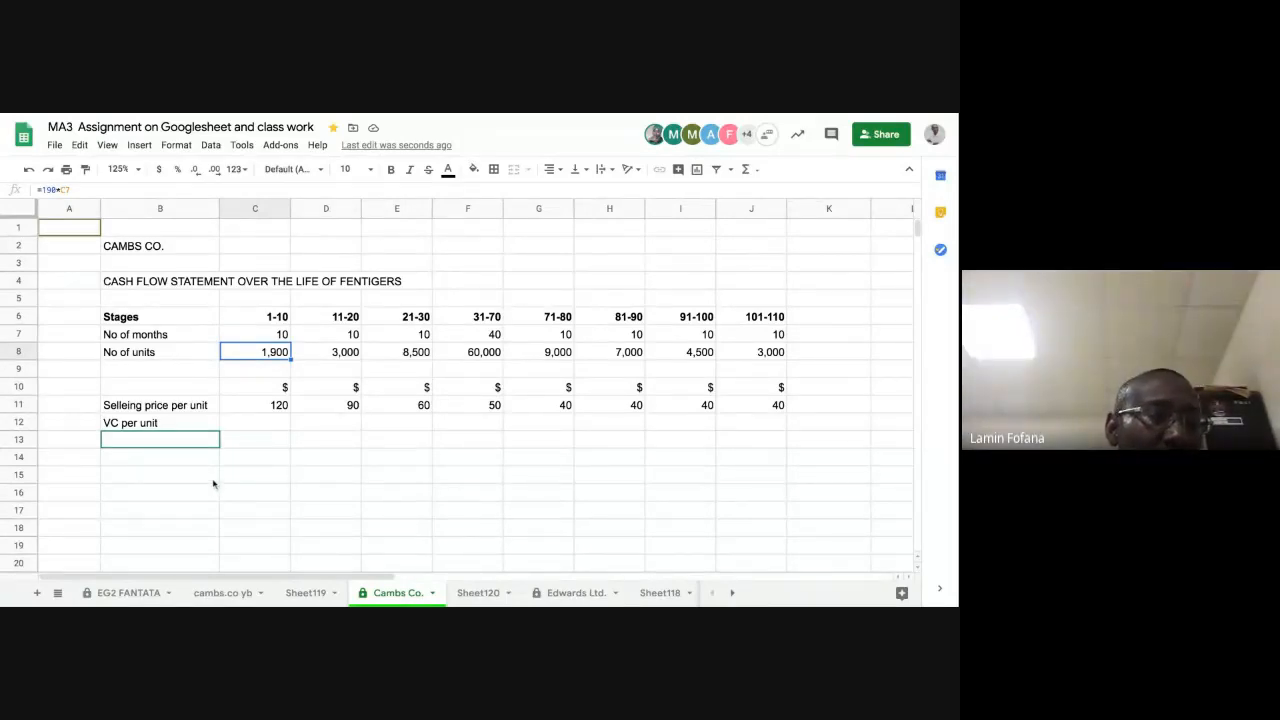
click(257, 427)
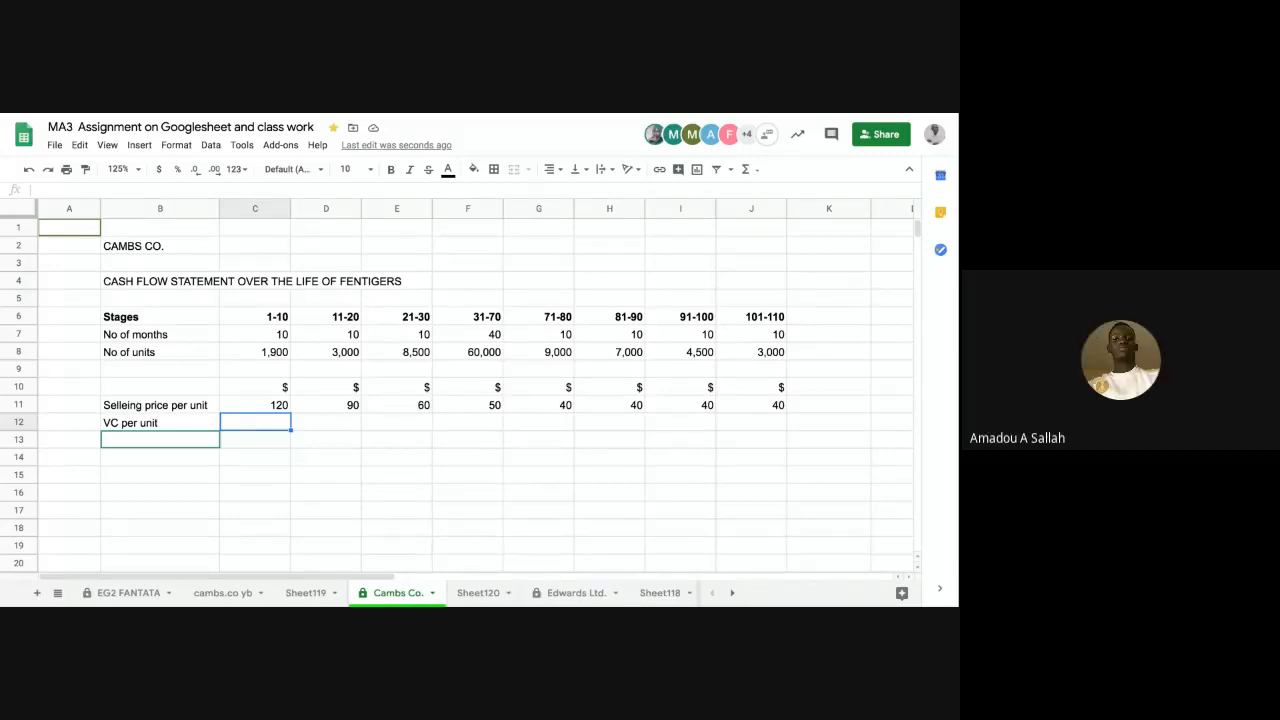
text(50)
key(Tab)
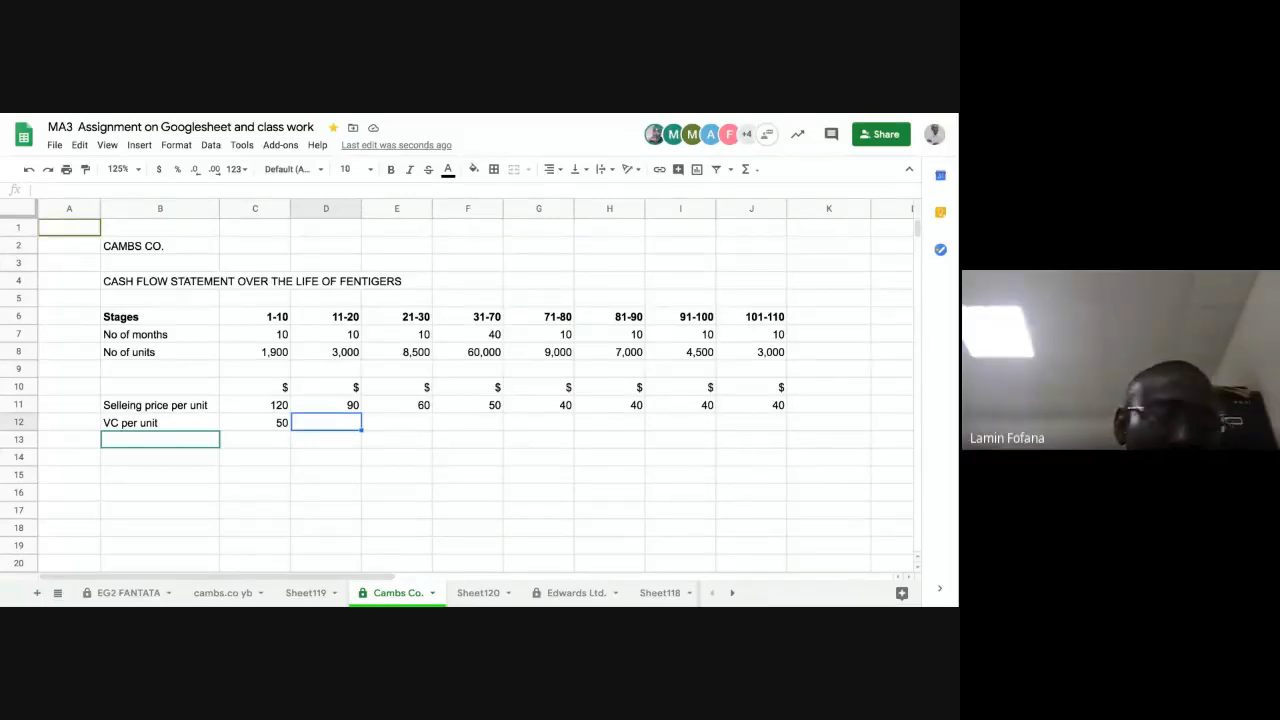
Step: Enter a VC per unit of 40 for stages 11-20 and 21-30 in D12:E12
text(40)
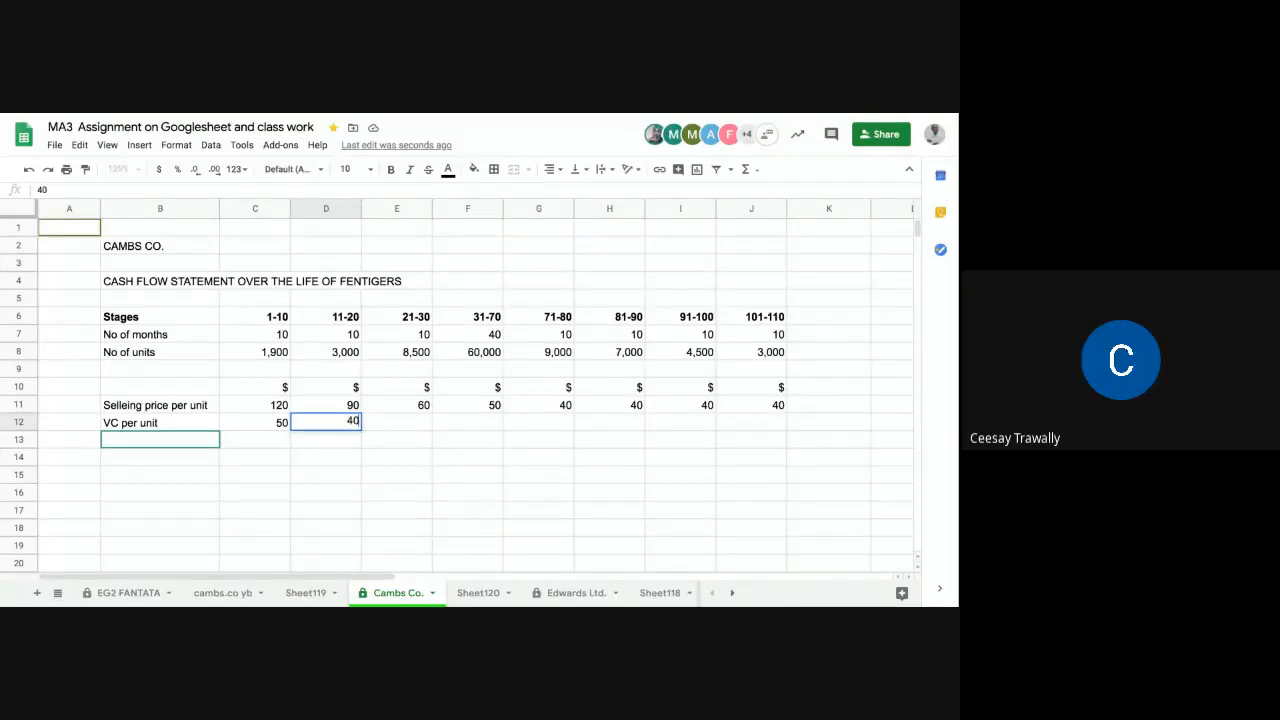
key(Tab)
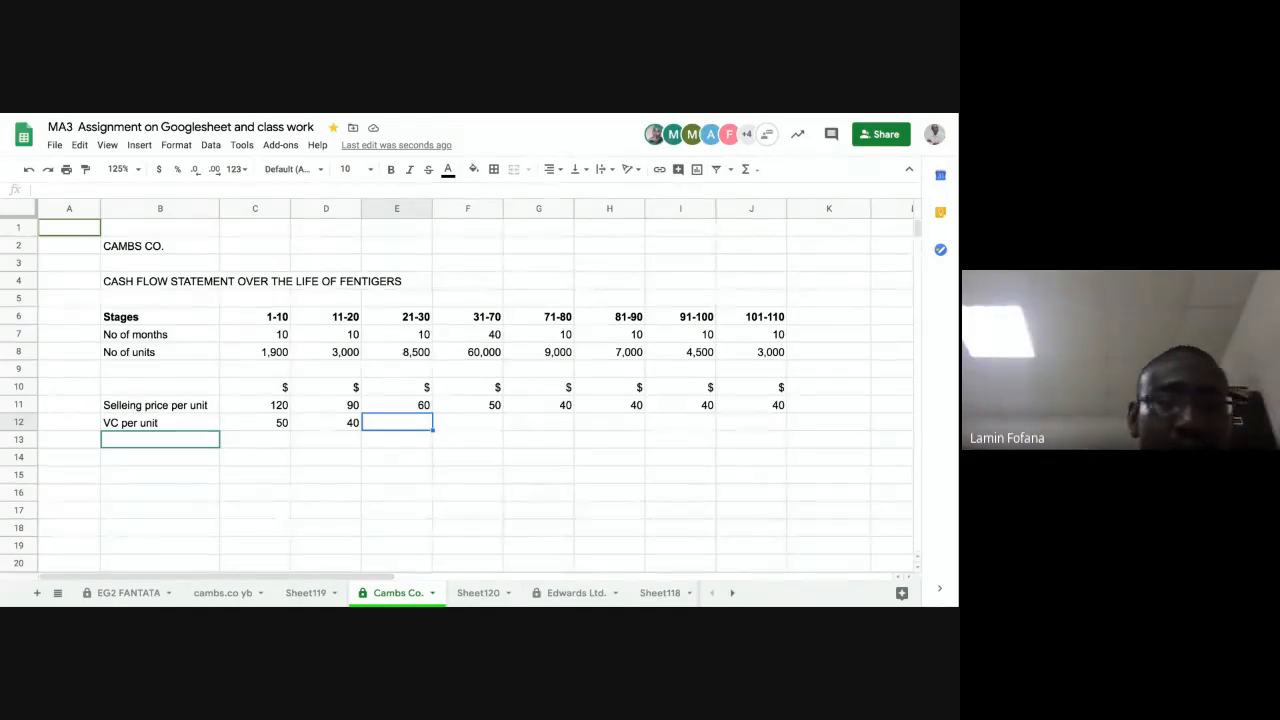
text(40)
key(Tab)
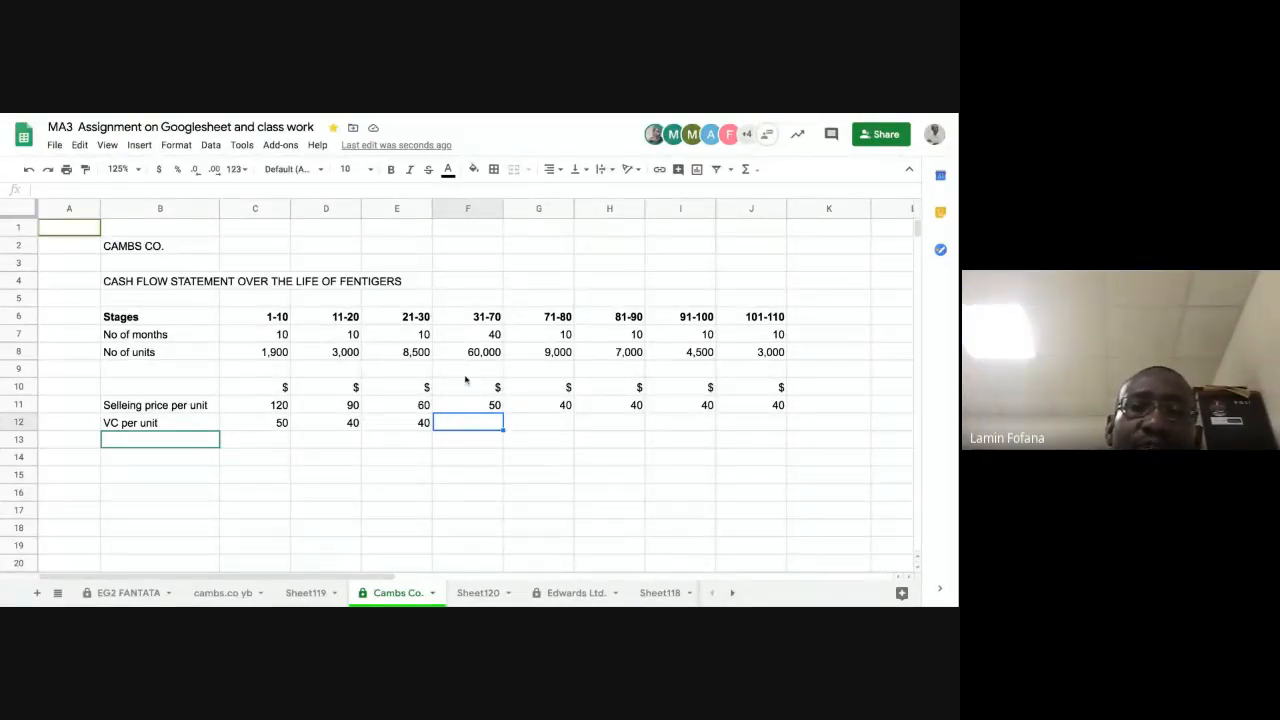
Step: Enter "30 and 25" as the VC per unit for stage 31-70 in F12, checking it against the units in F8
key(Up)
key(Up)
key(Up)
key(Up)
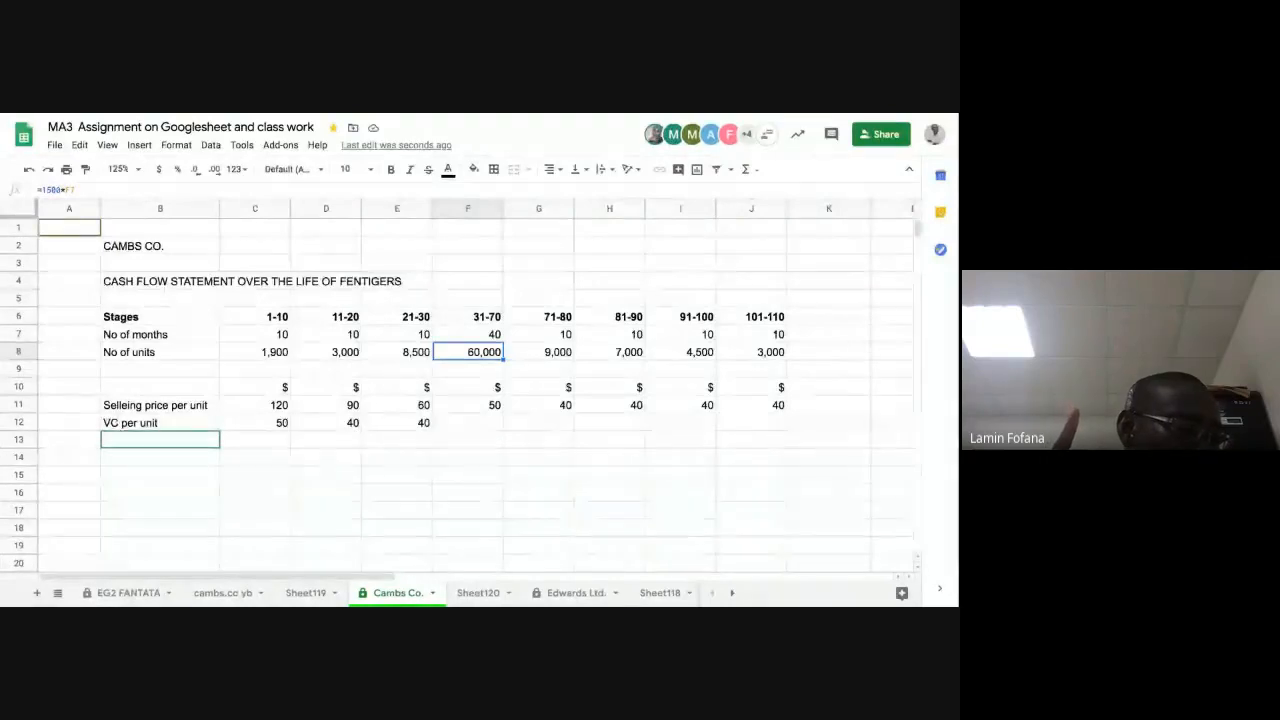
click(468, 423)
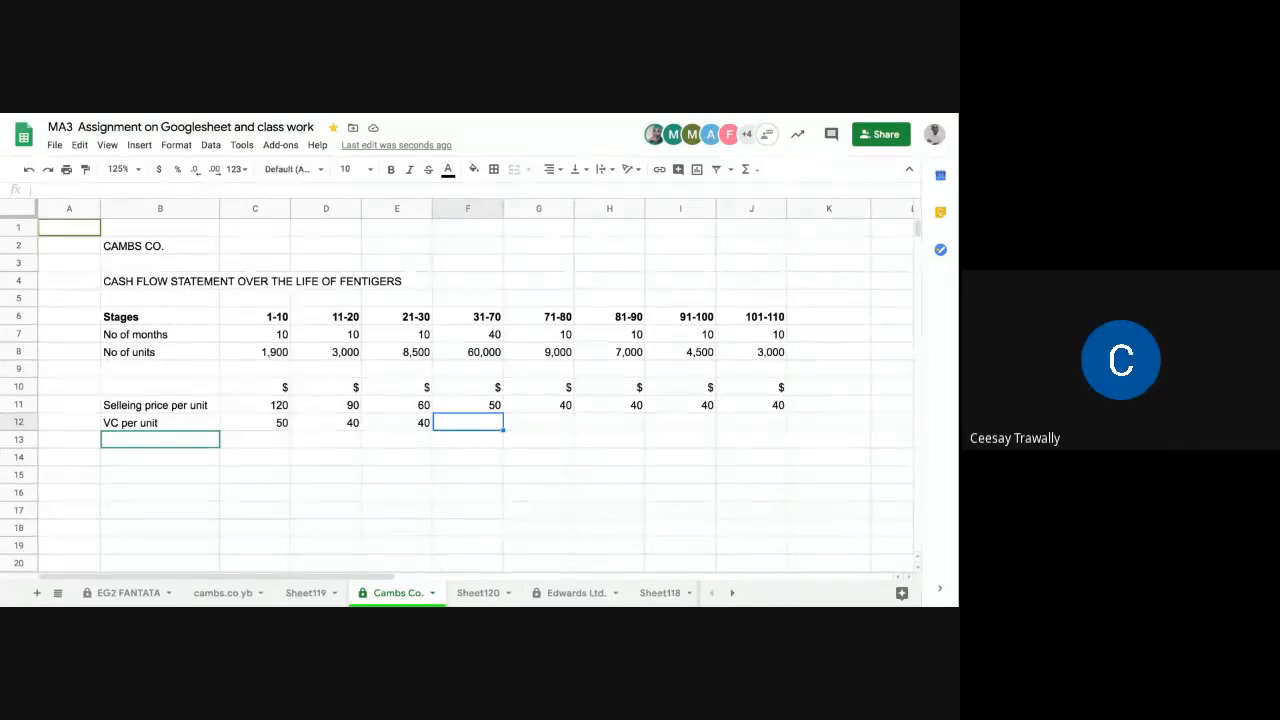
text(3)
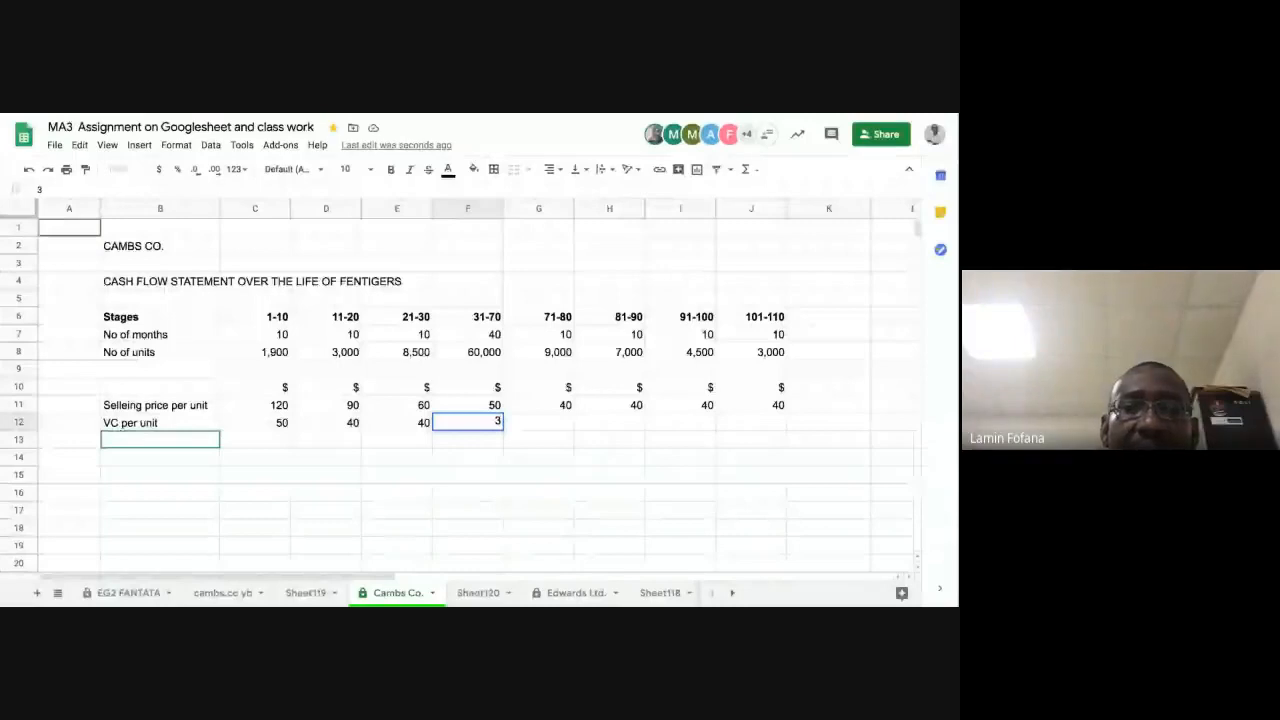
text(0)
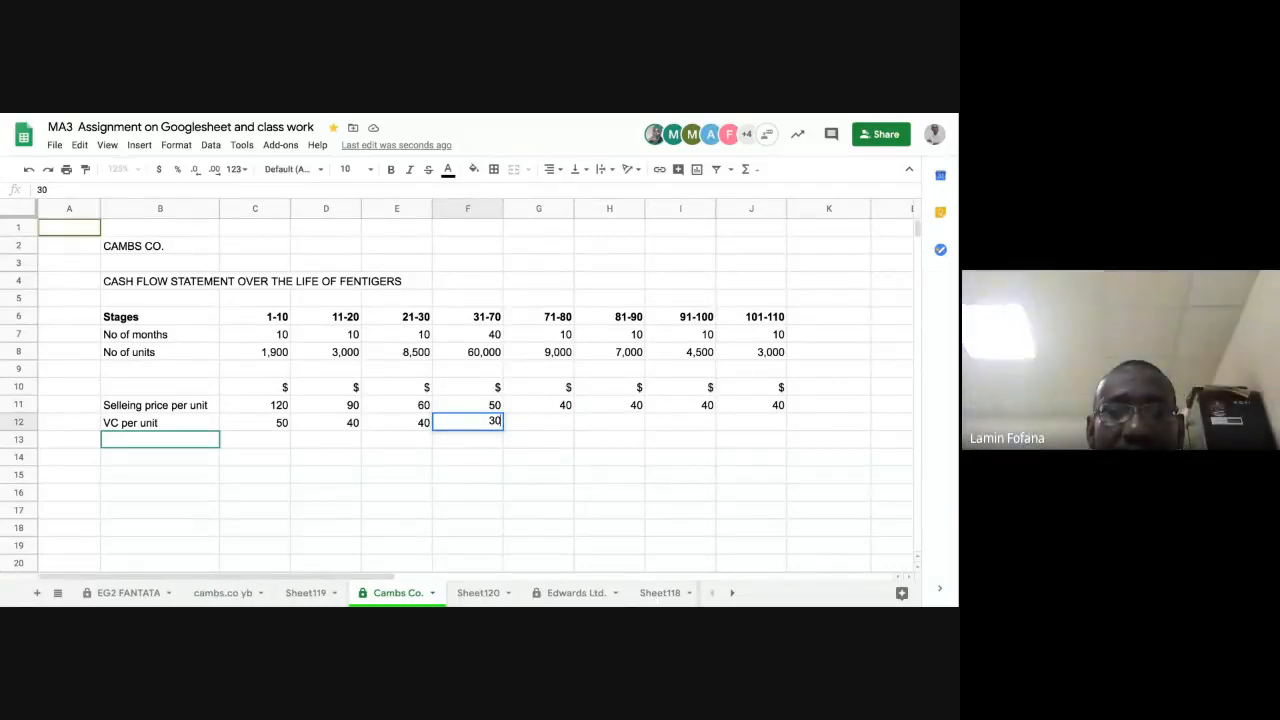
text(an)
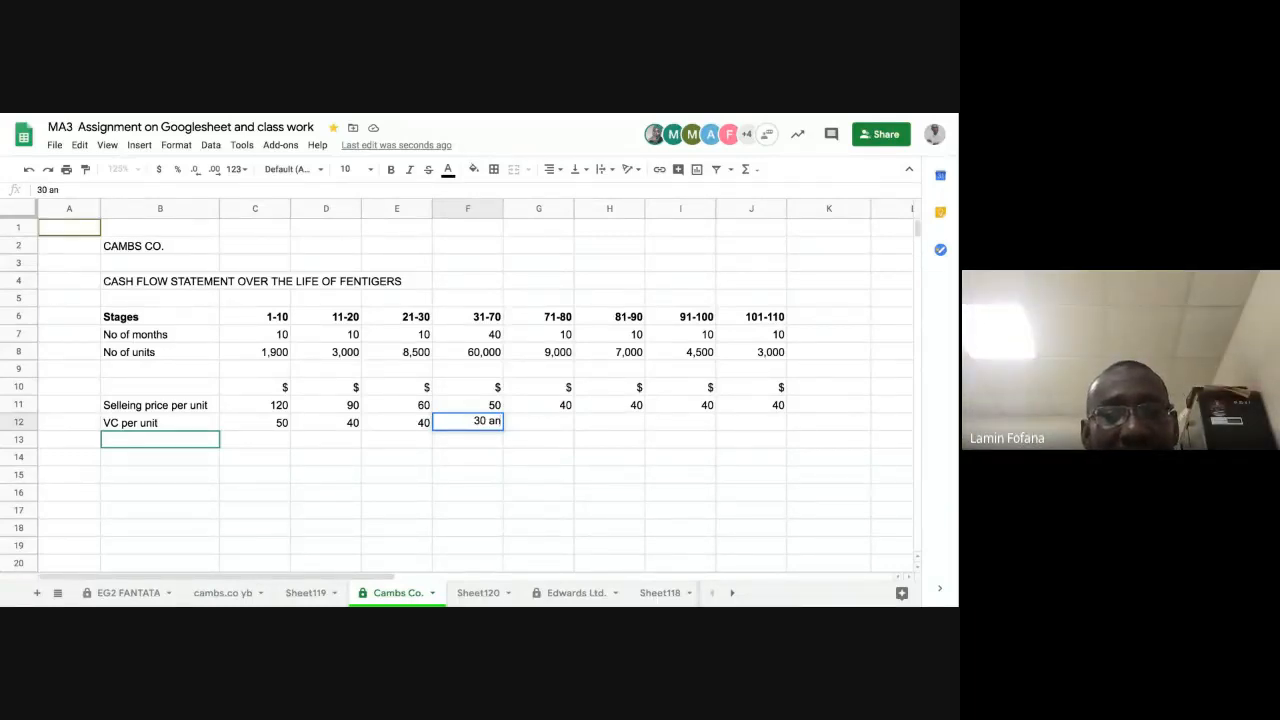
text(d 25)
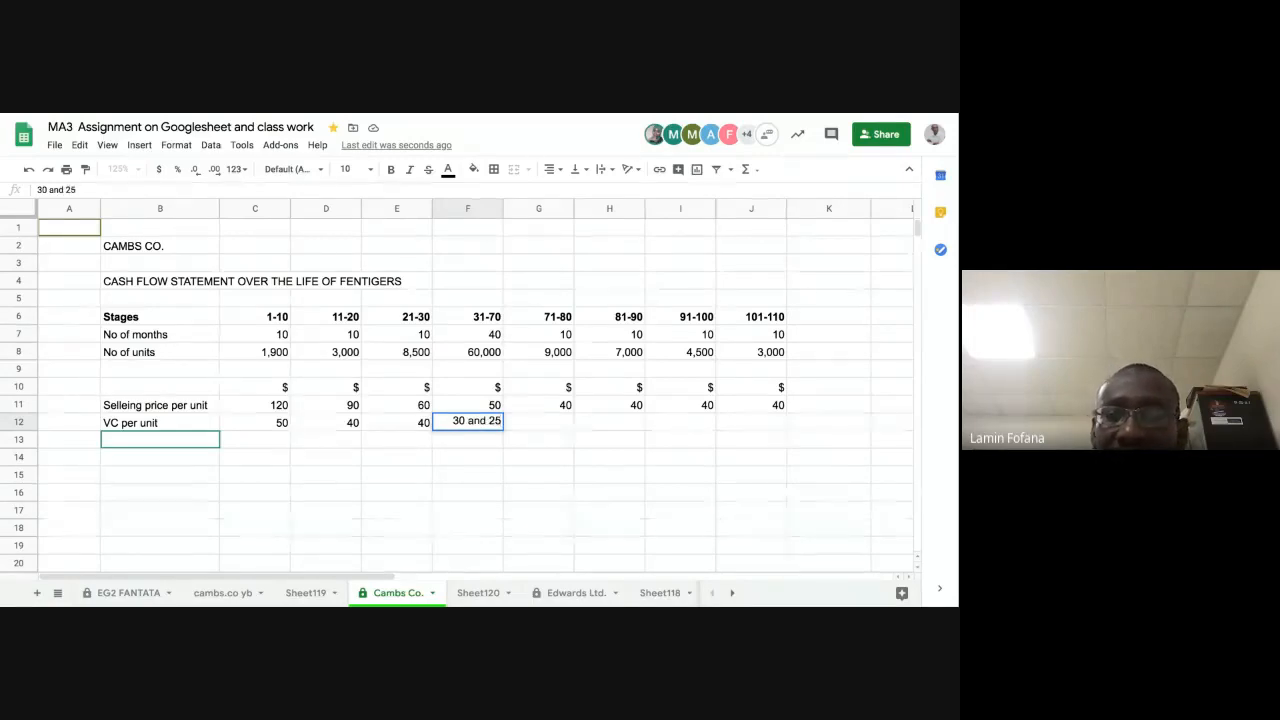
key(Return)
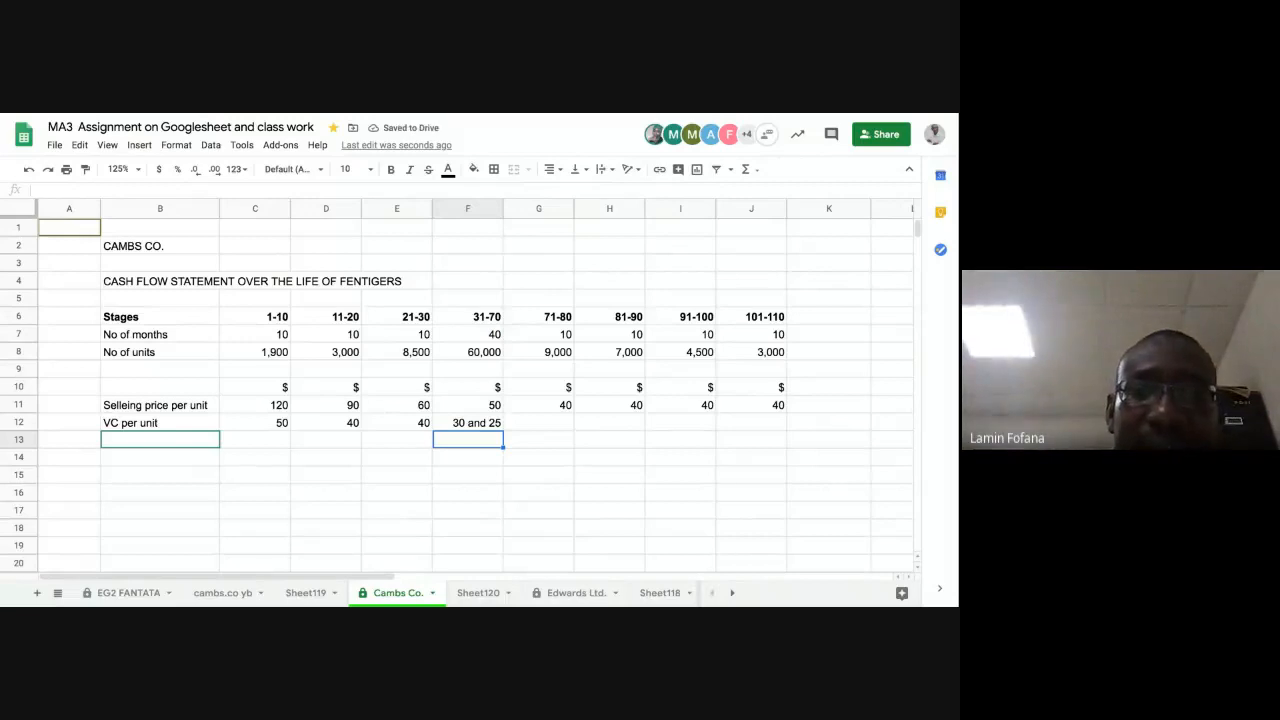
click(466, 353)
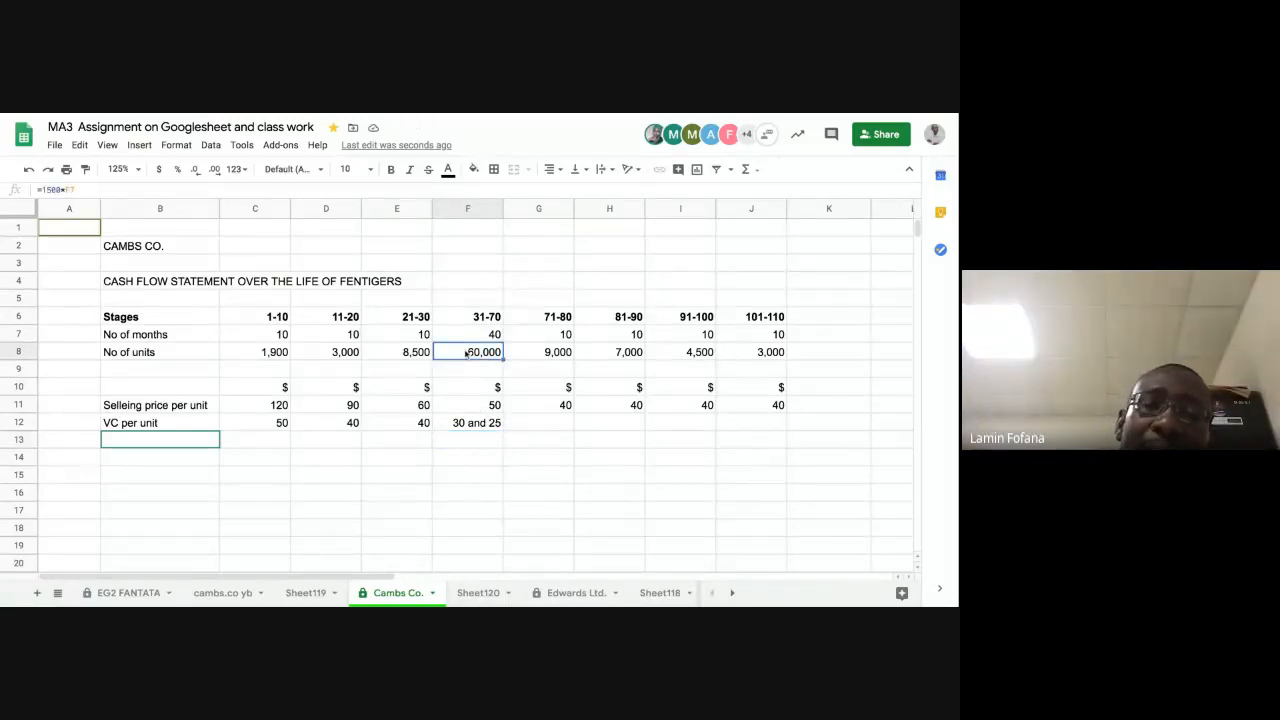
click(455, 425)
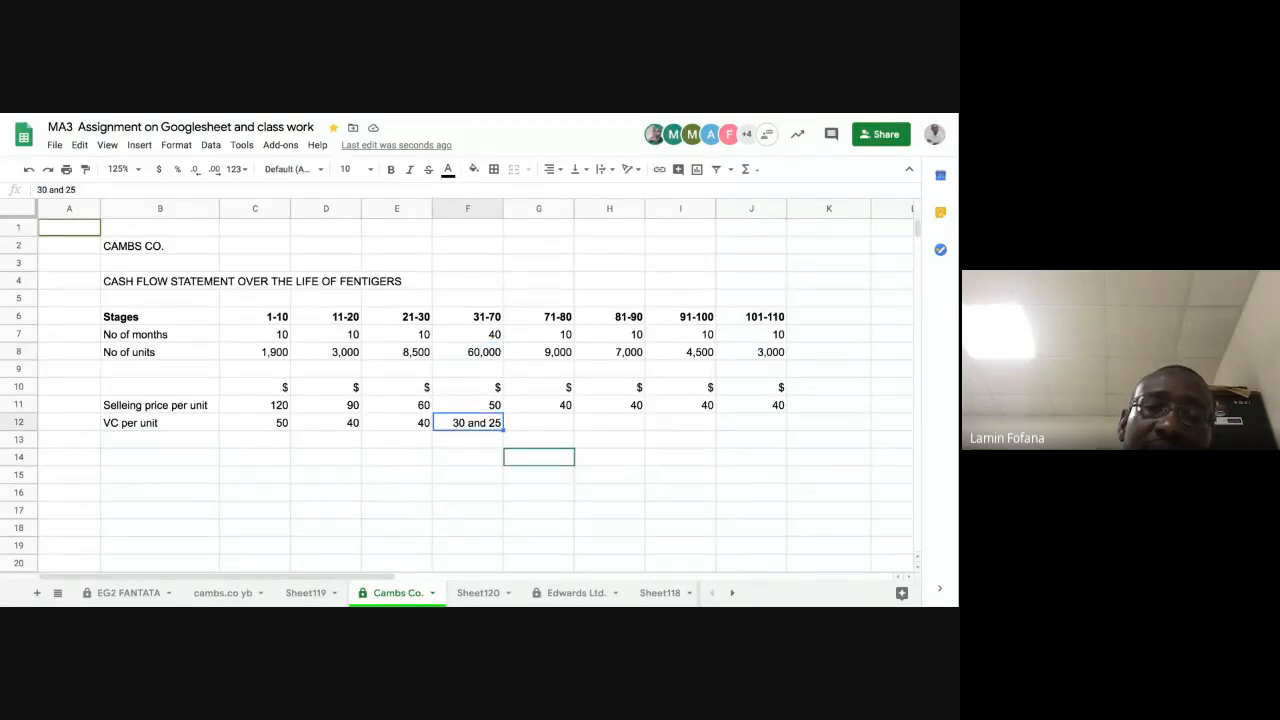
Step: Check the number of units for stages 21-30 and 31-70 against the VC per unit in F12
click(482, 356)
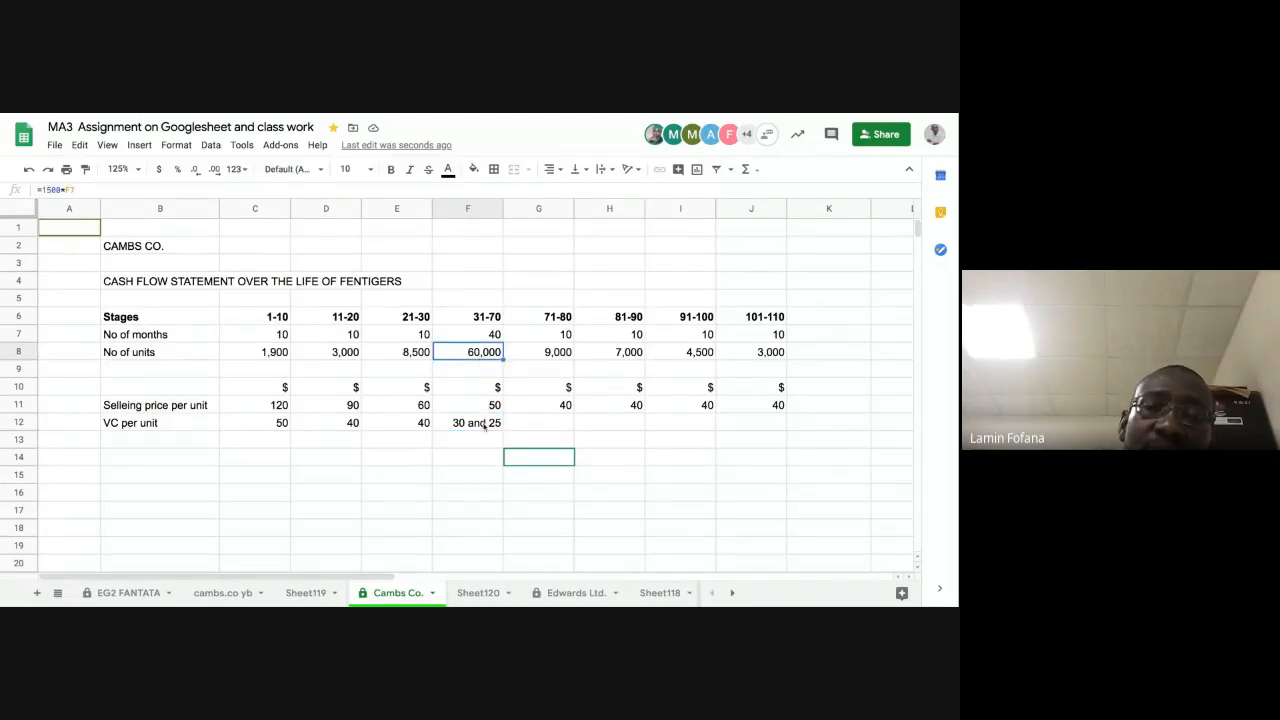
click(485, 424)
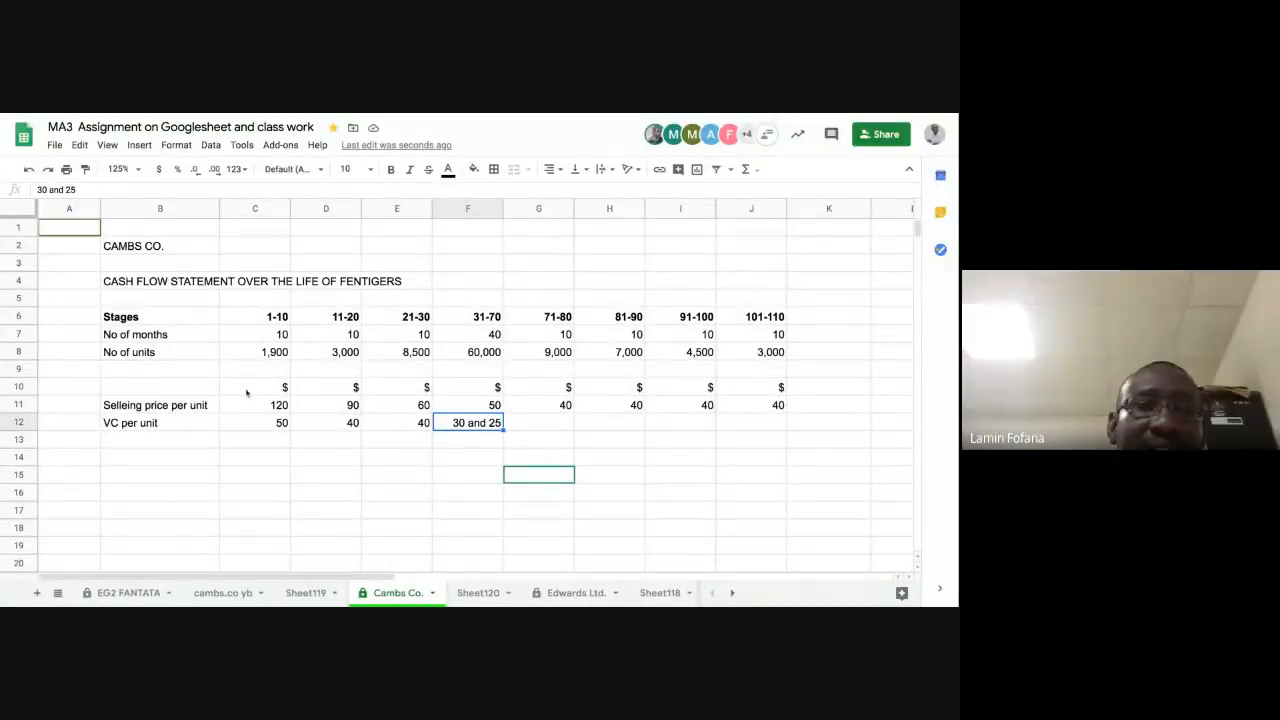
click(405, 356)
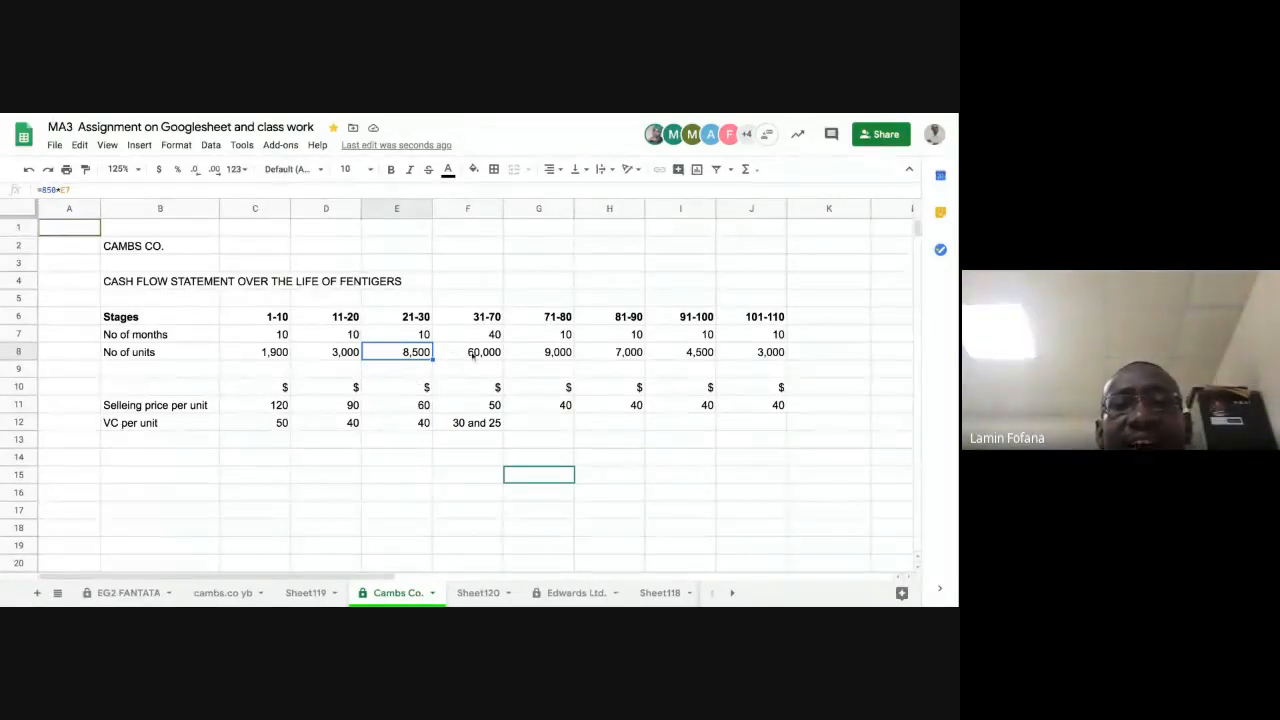
click(474, 352)
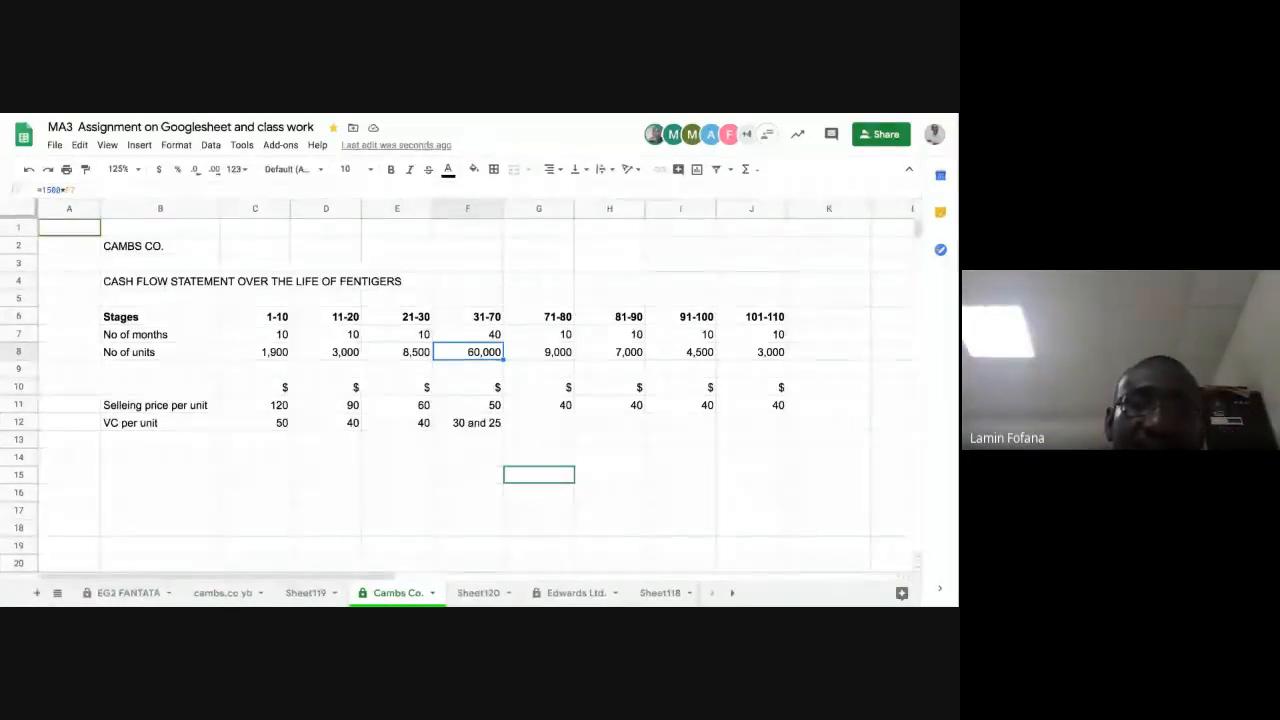
click(482, 425)
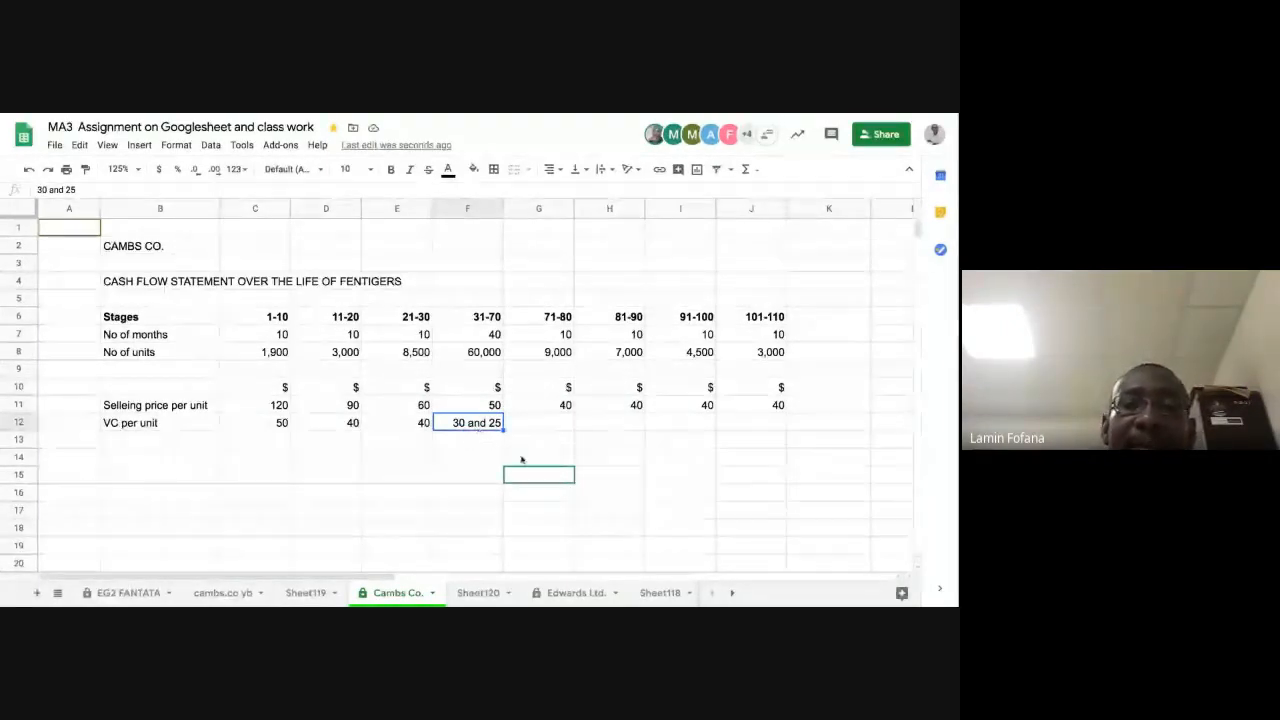
Step: Enter a VC per unit of 30 for each stage from 71-80 through 101-110 in G12:J12
click(535, 427)
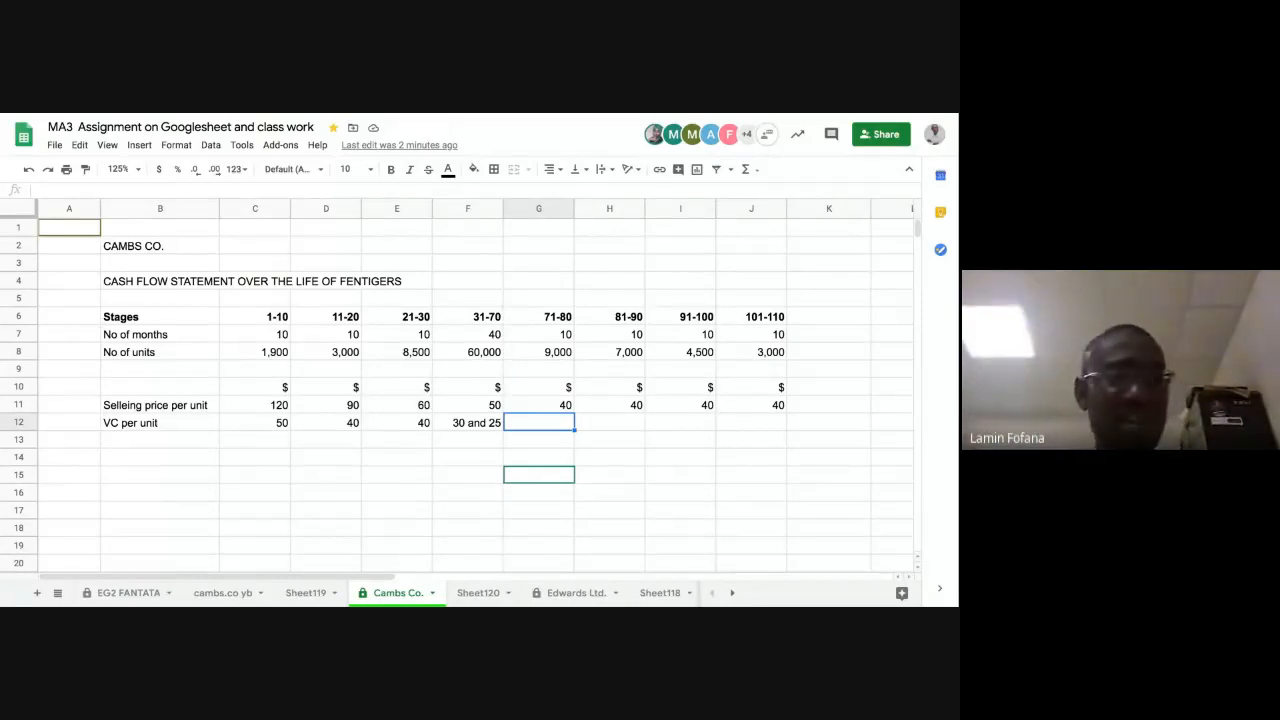
text(30)
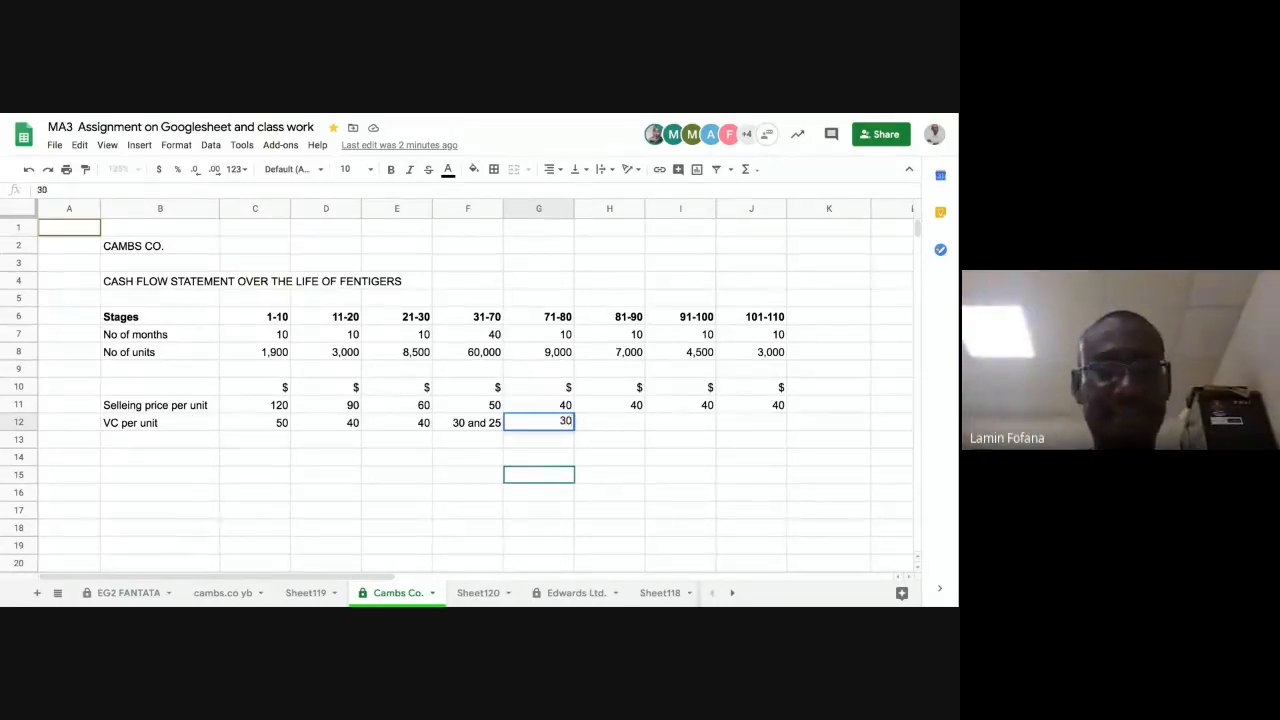
key(Tab)
text(30)
key(Tab)
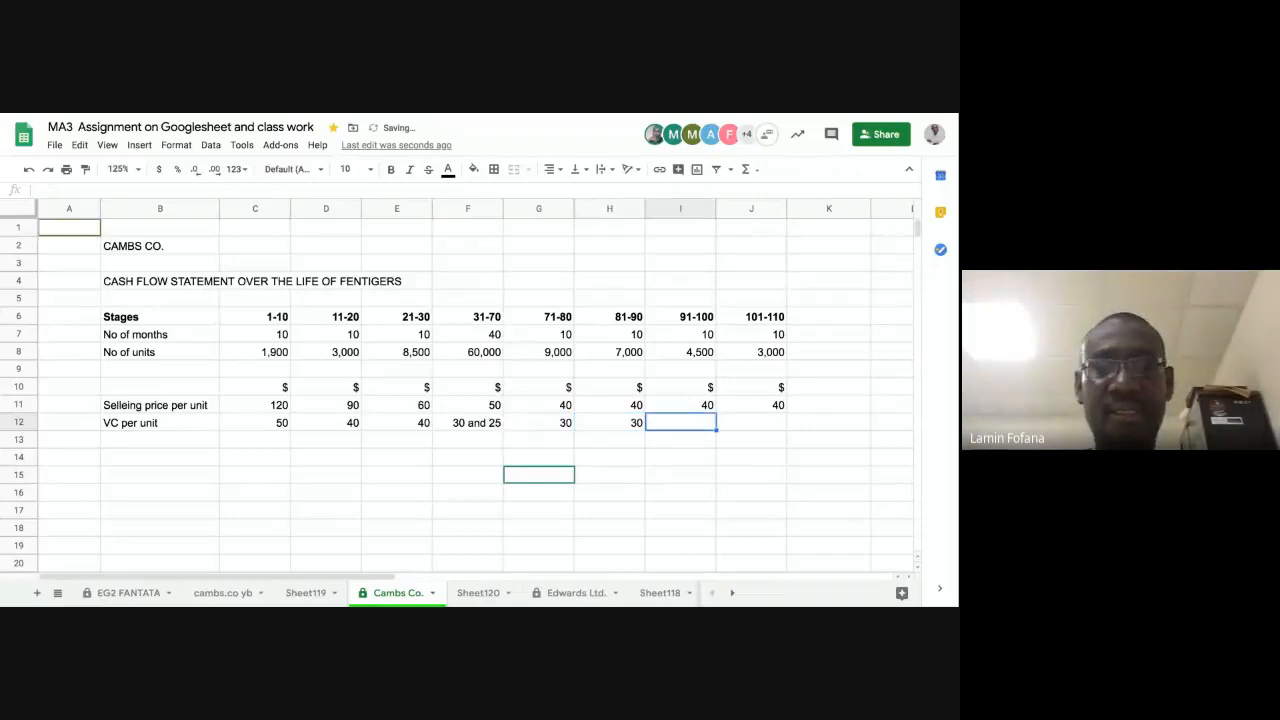
text(30)
key(Tab)
text(30)
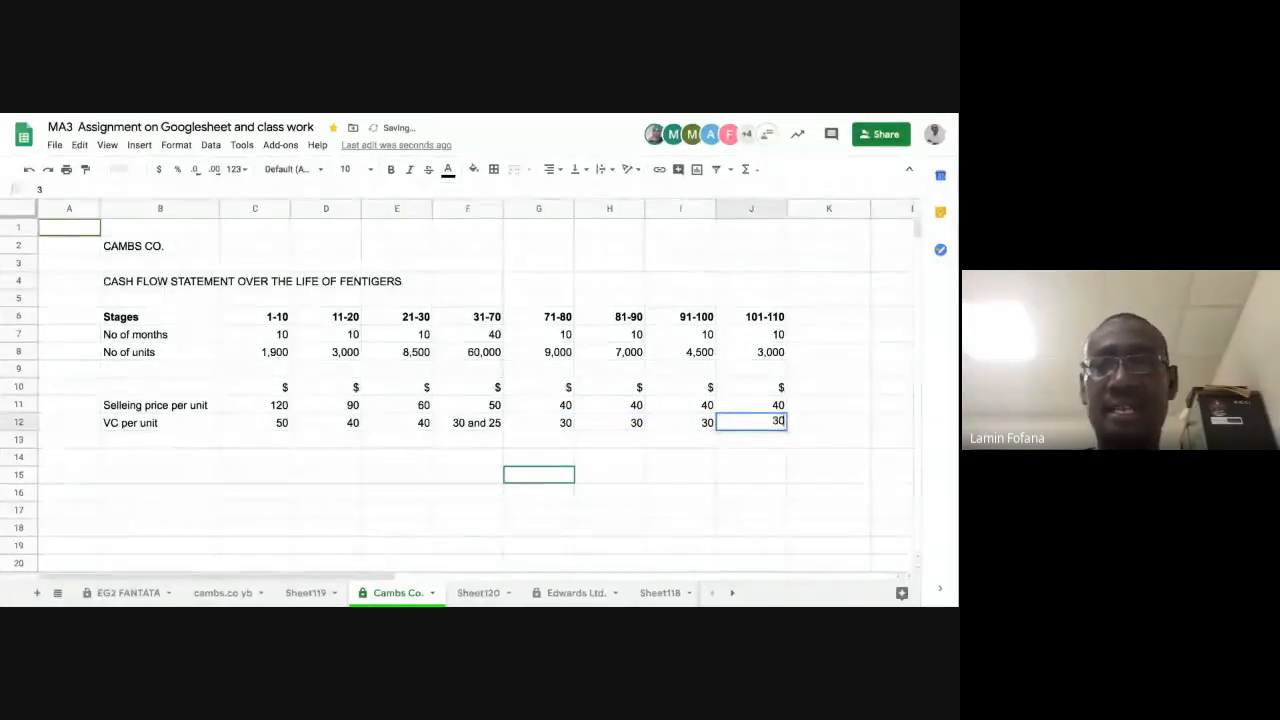
key(Return)
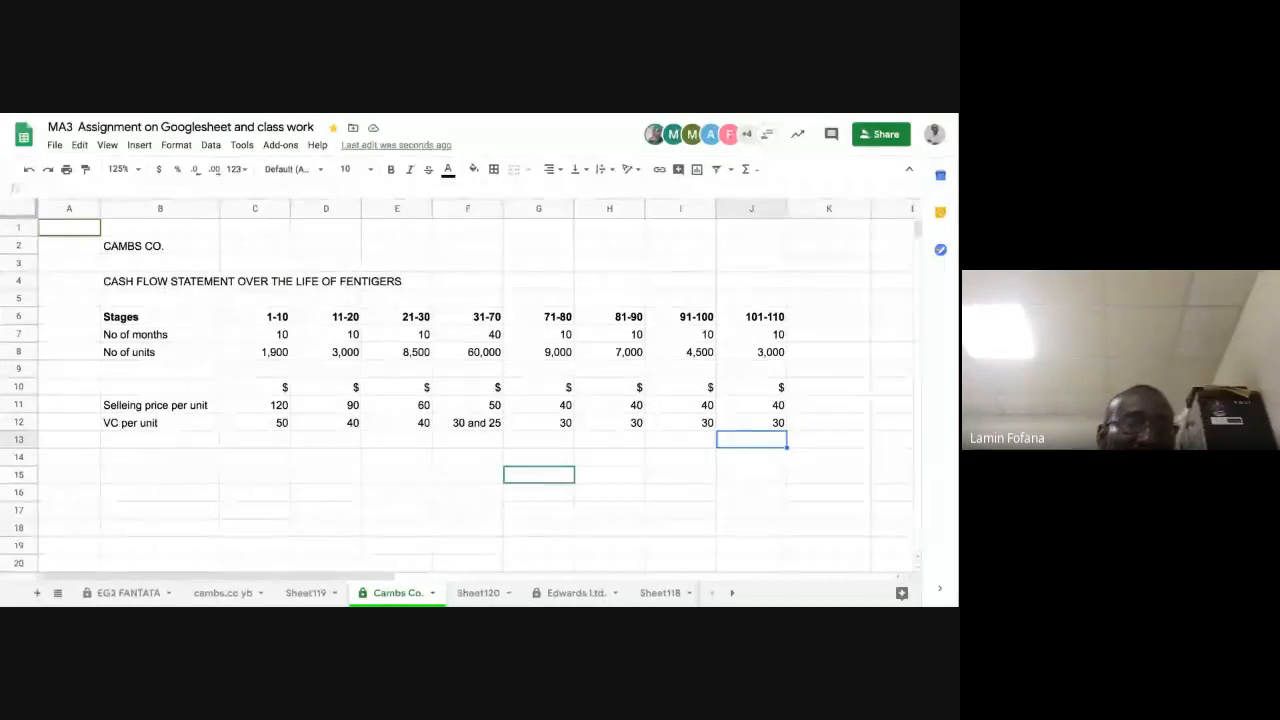
Step: Add the row label "Unit contribution" in B14, leaving a blank row below VC per unit
click(167, 458)
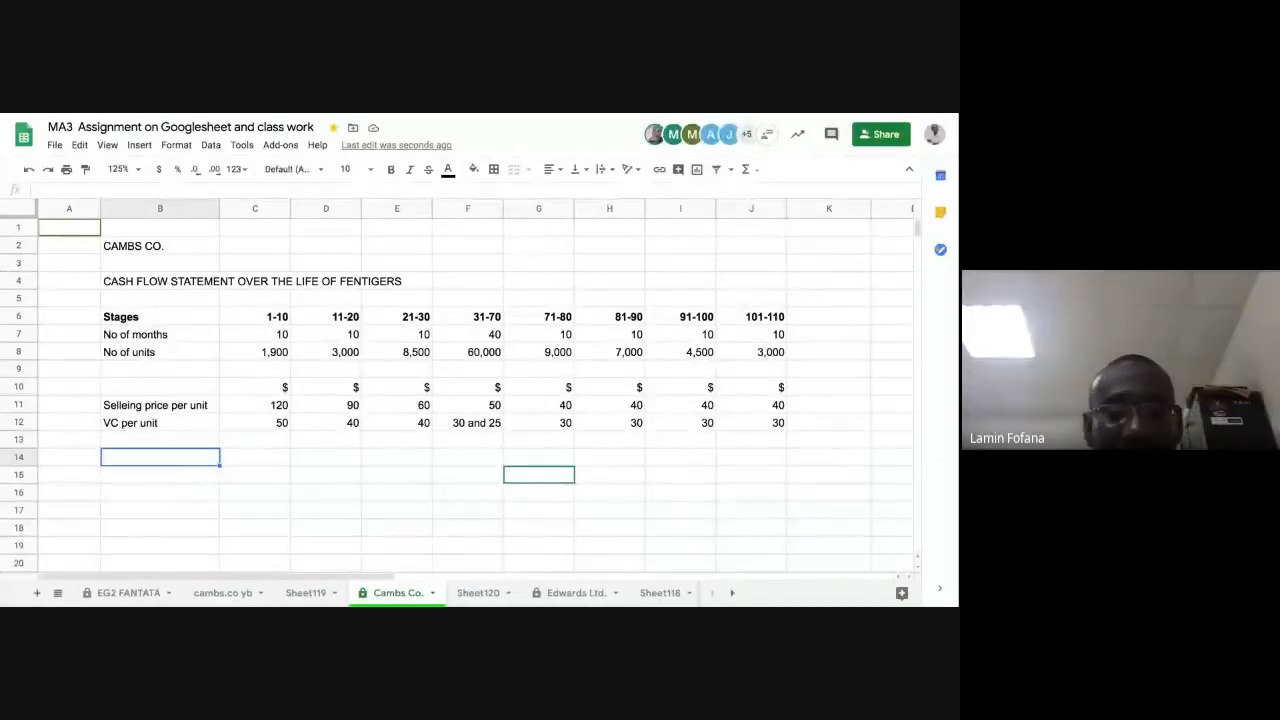
text(Unit contribution)
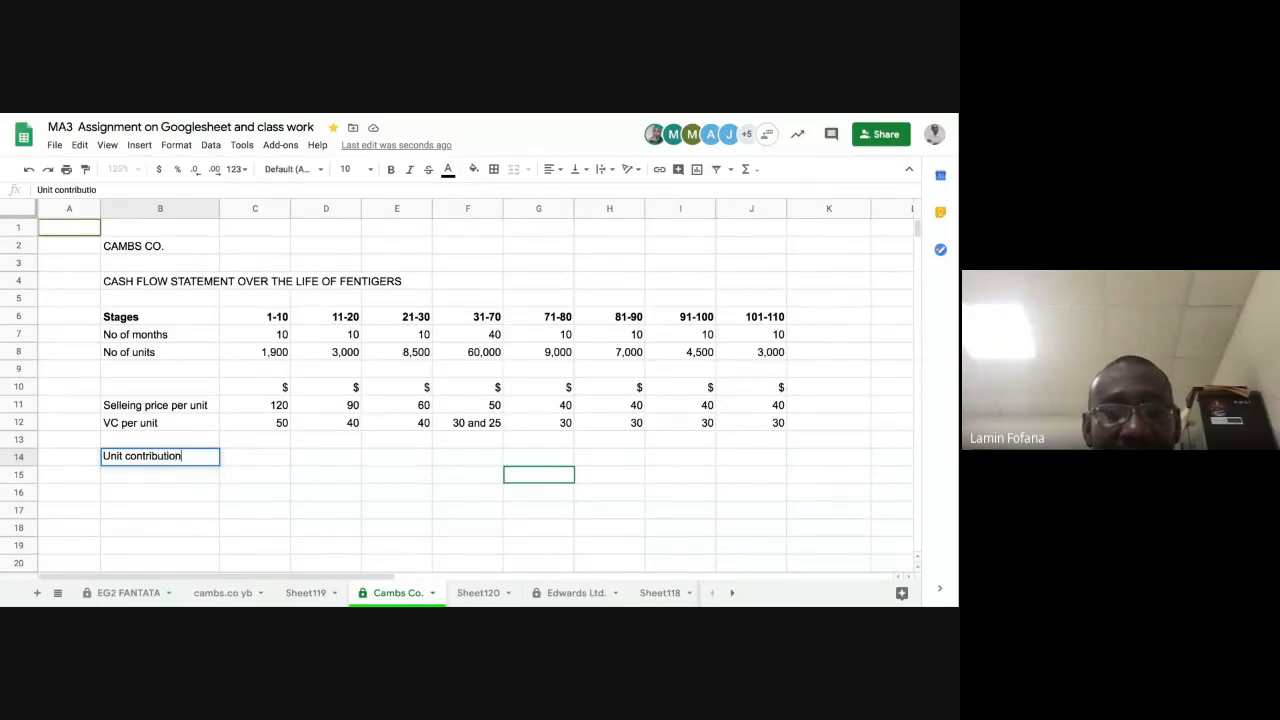
key(Return)
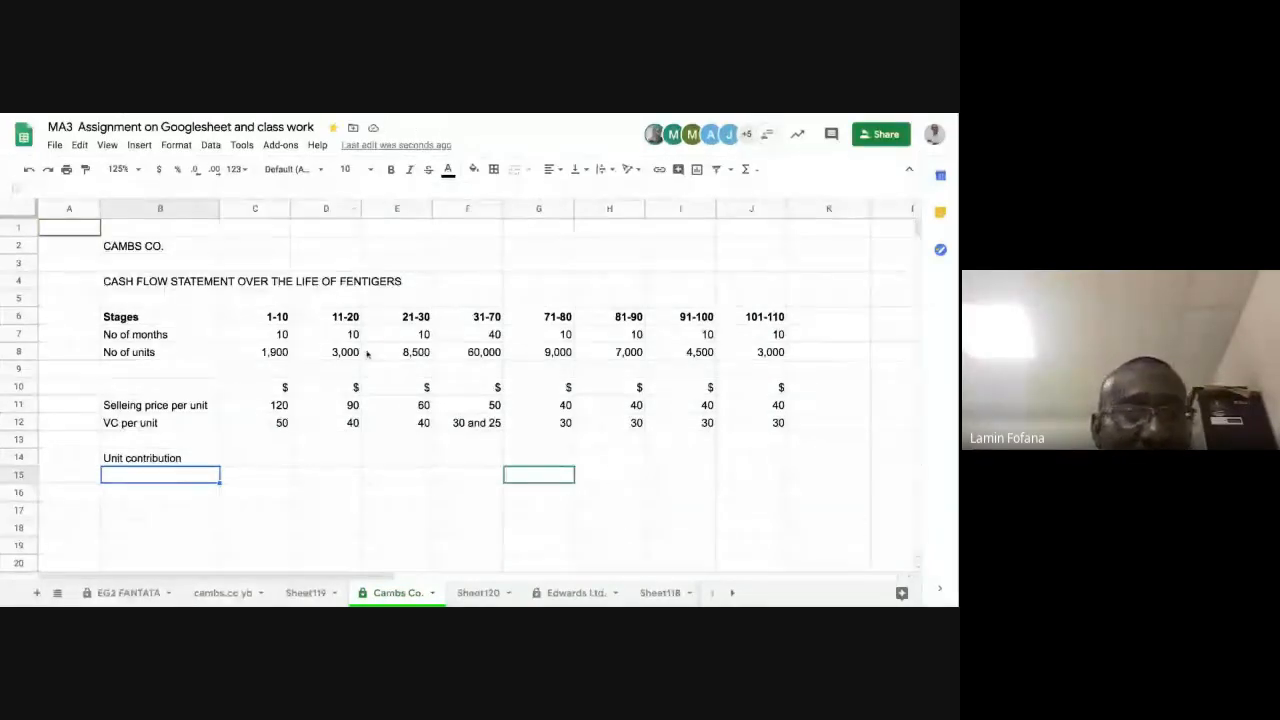
Step: Calculate the stage 1-10 unit contribution in C14 as selling price minus VC per unit, with =C11-C12
click(258, 460)
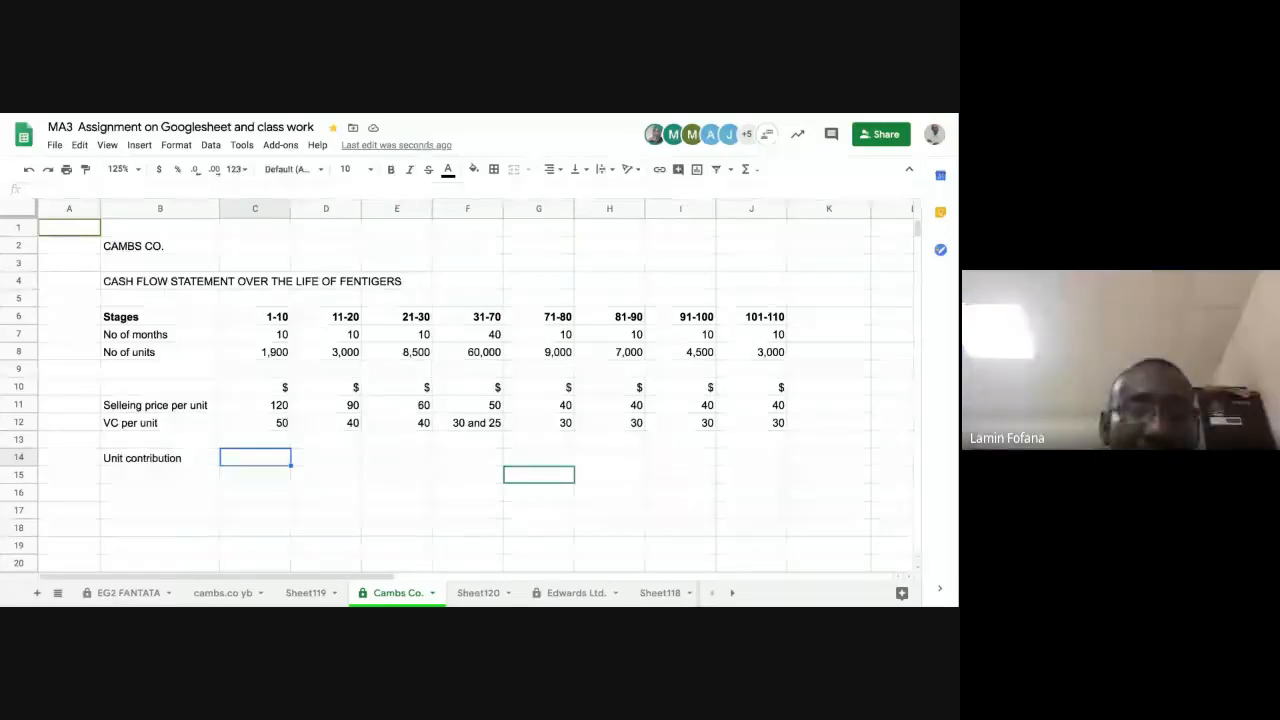
text(=)
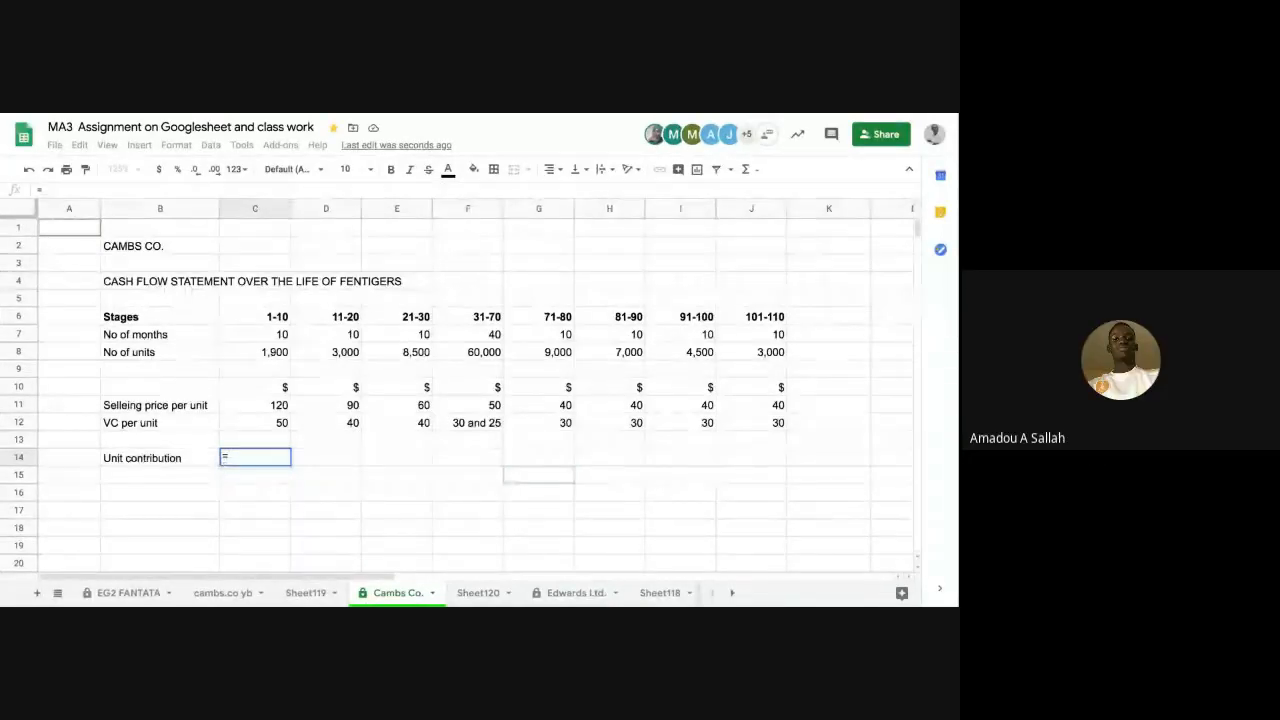
click(248, 408)
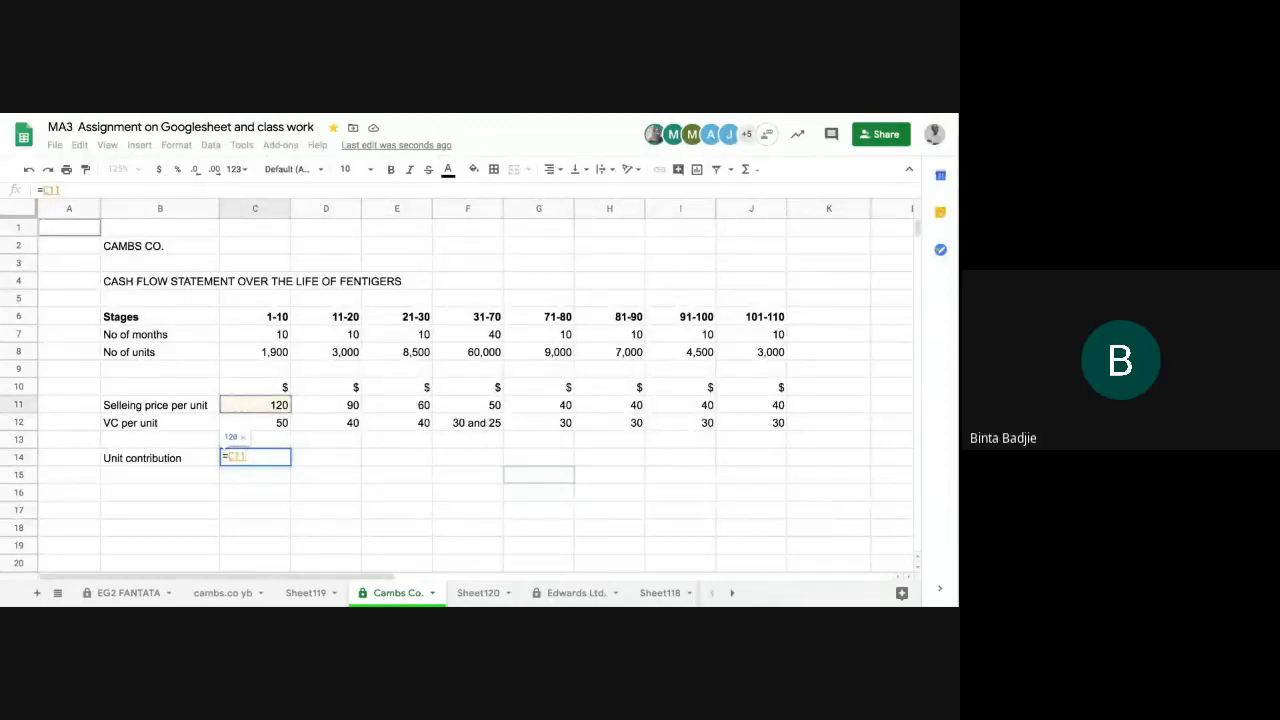
text(-)
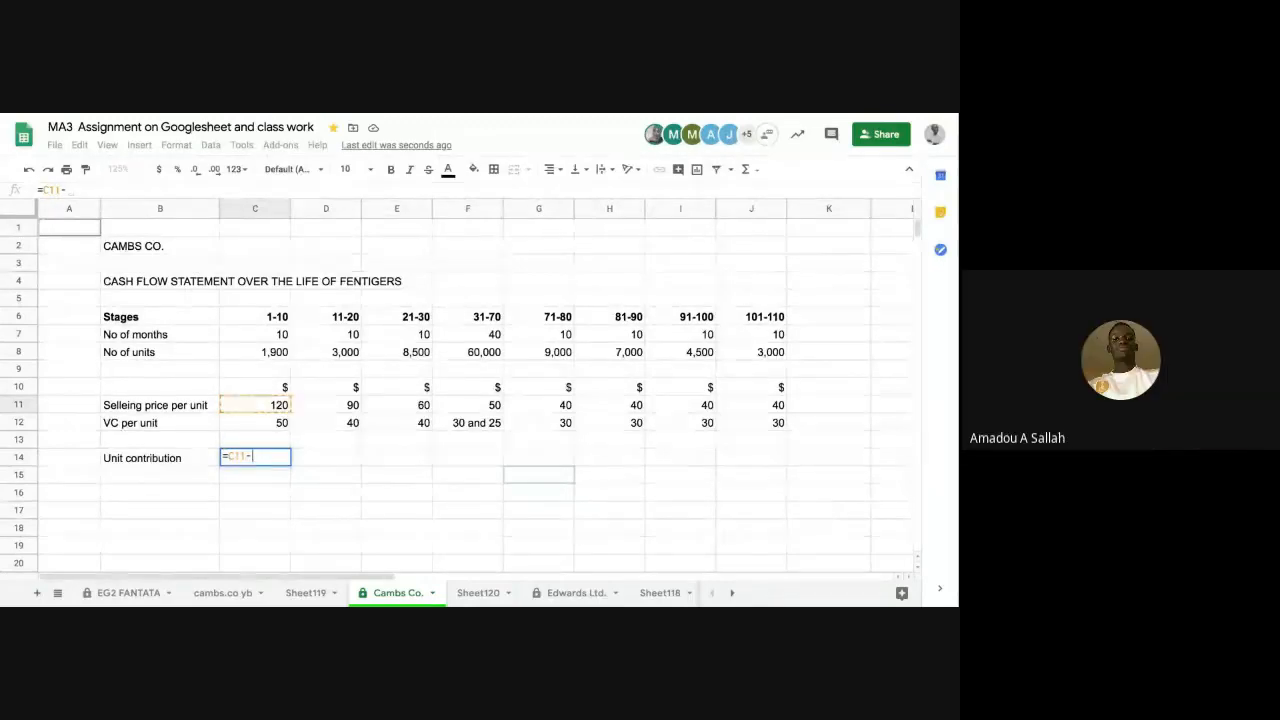
click(250, 424)
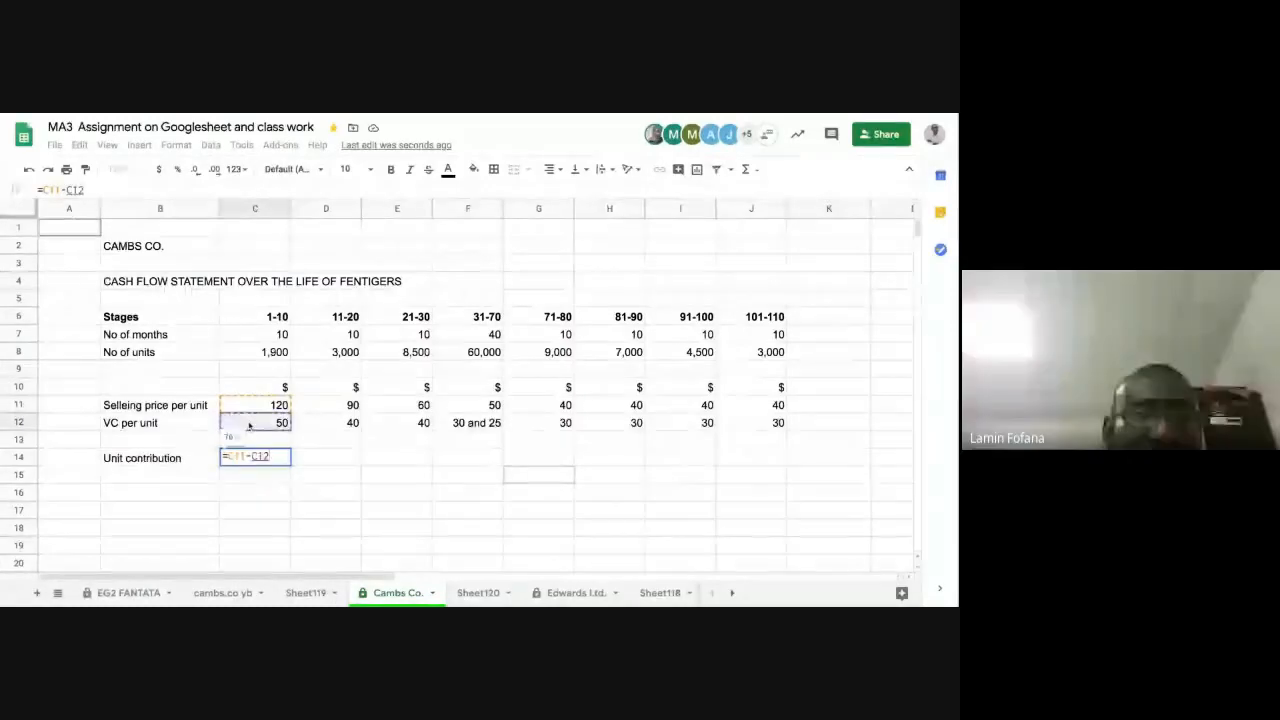
key(Return)
Step: Copy the unit contribution formula from C14 across to D14:E14 for stages 11-20 and 21-30
click(262, 458)
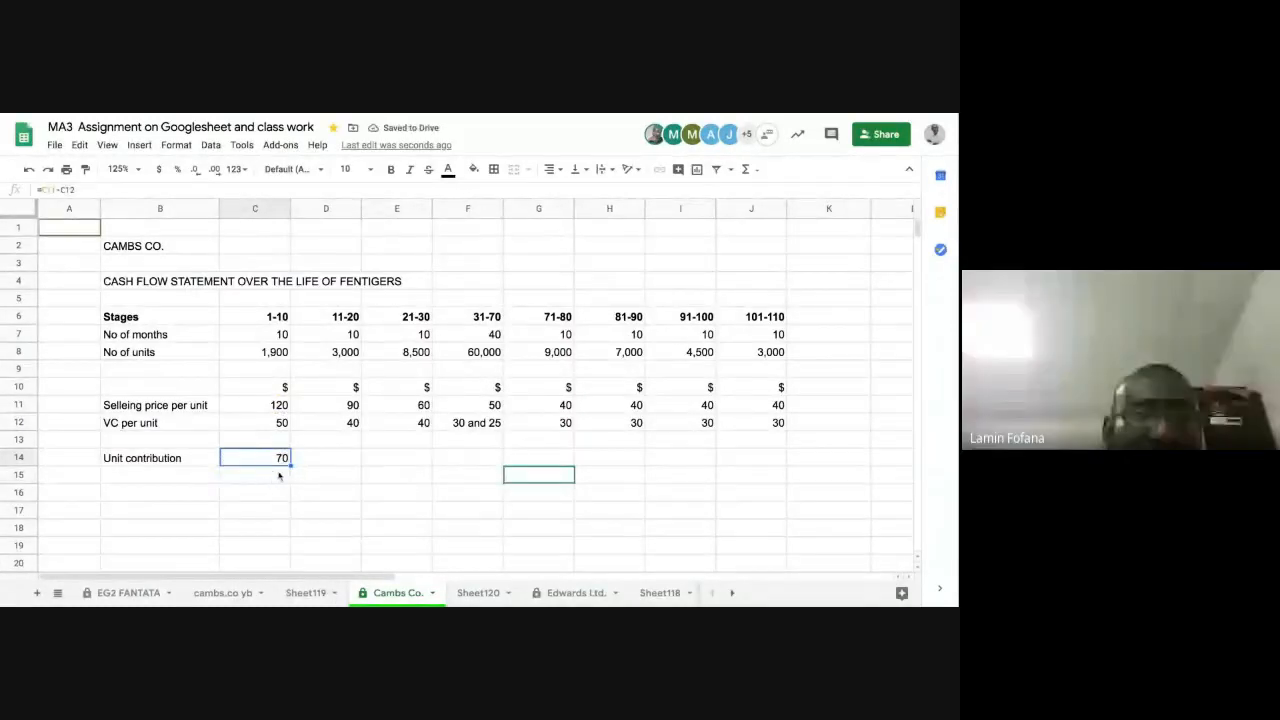
drag(290, 465, 432, 458)
click(468, 460)
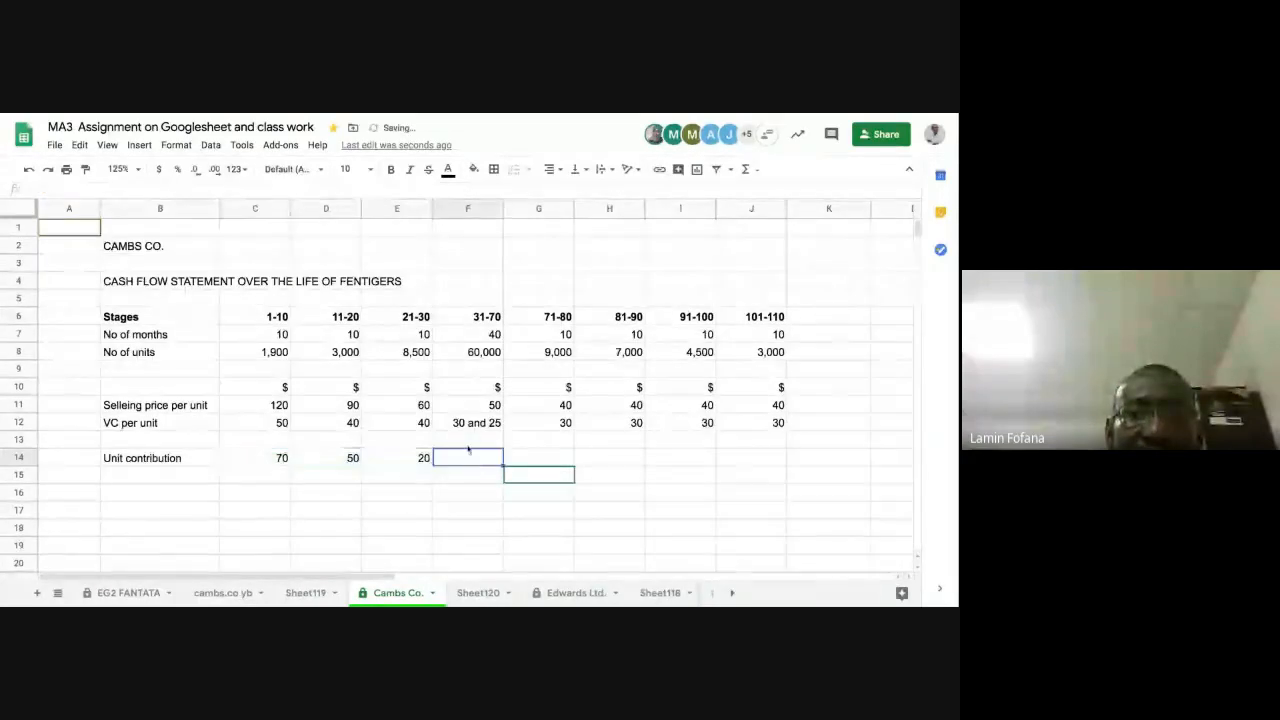
click(421, 460)
drag(432, 465, 497, 474)
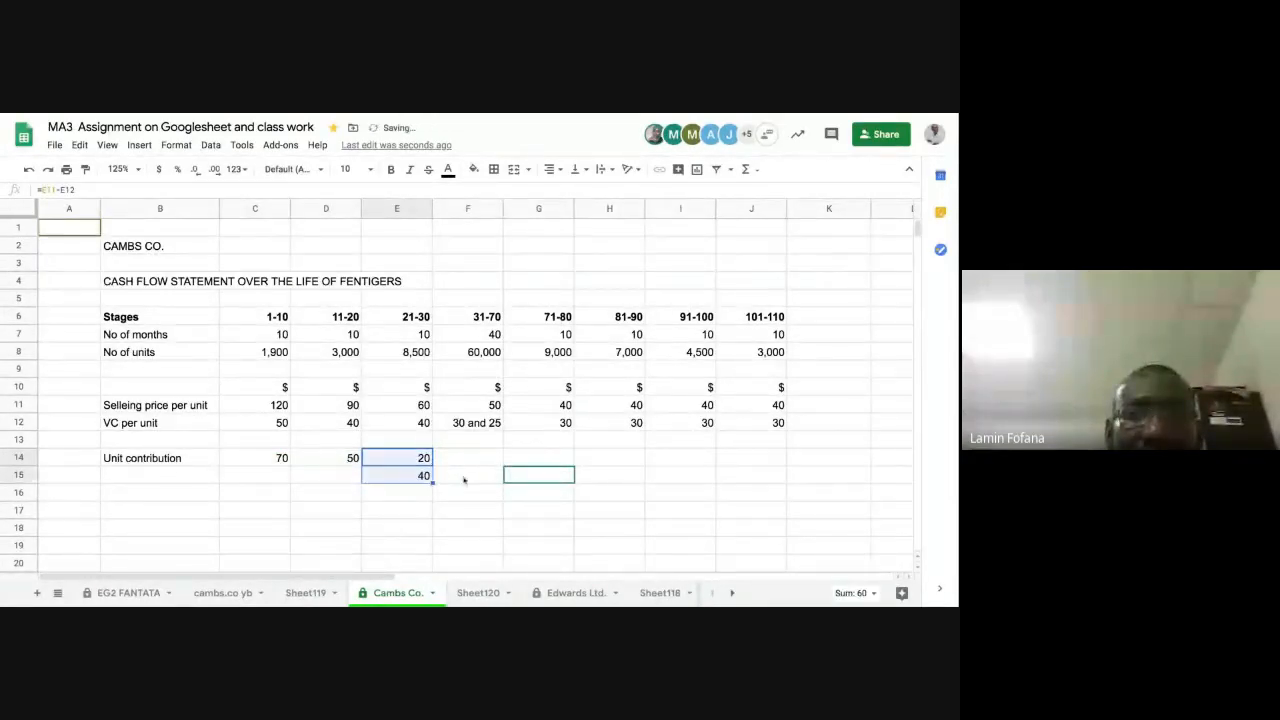
click(30, 170)
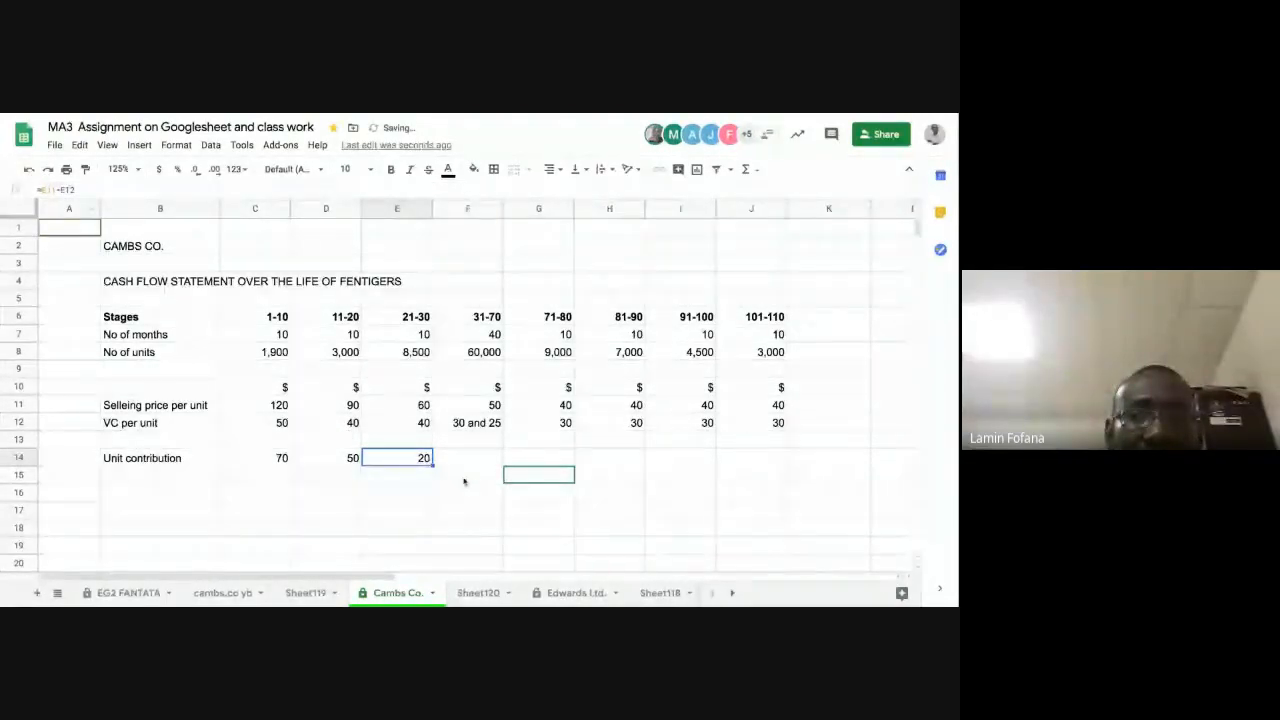
Step: Copy the unit contribution formula from E14 across F14:J14 for the remaining stages
drag(432, 465, 730, 476)
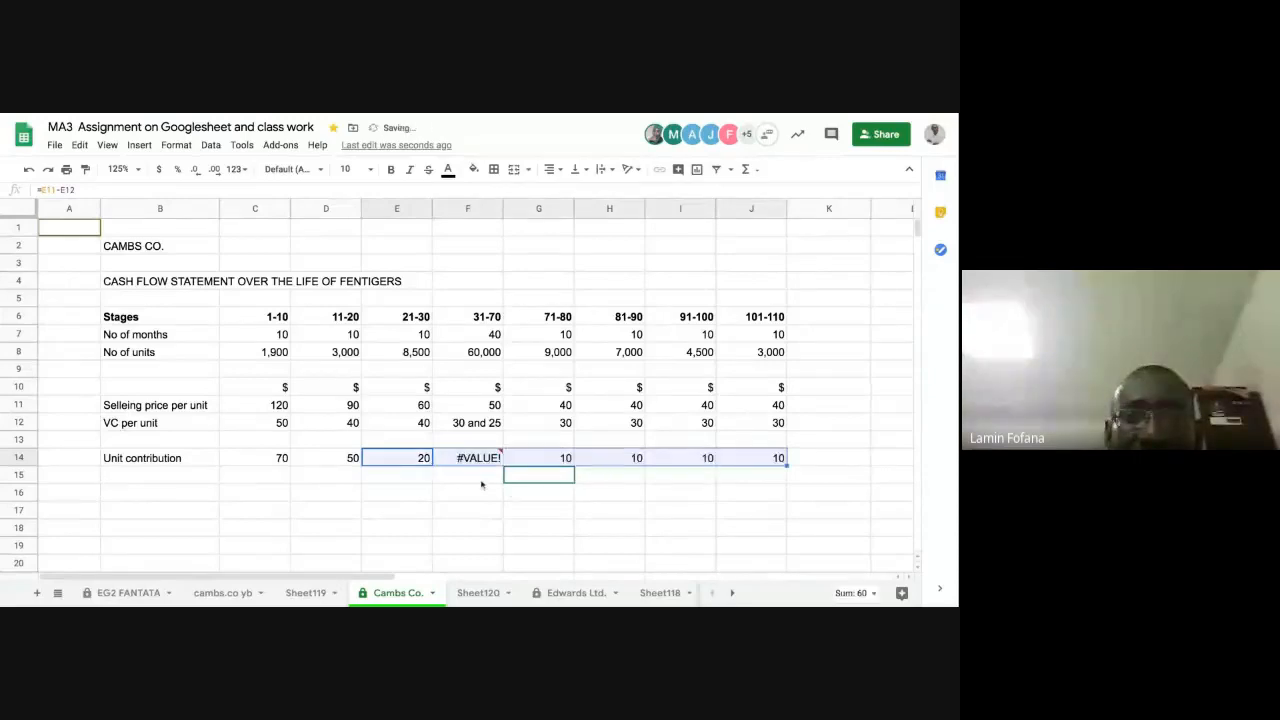
click(483, 460)
click(470, 494)
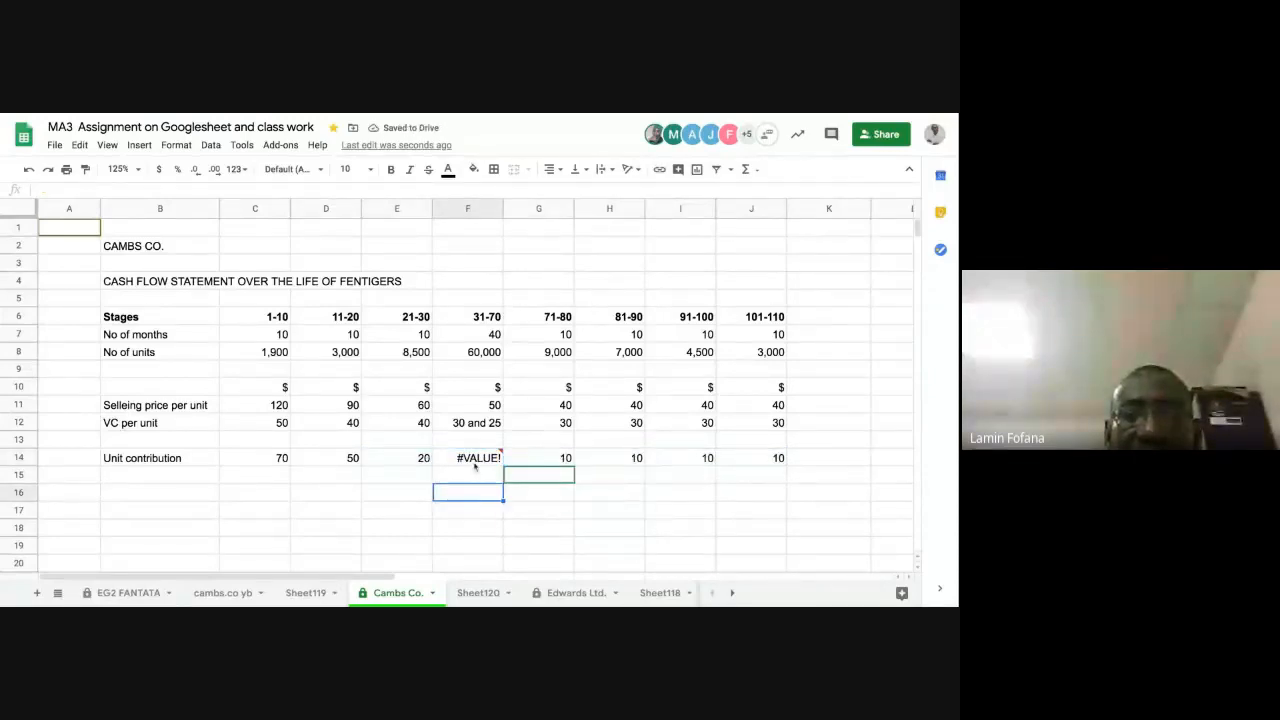
Step: Check the F14 error against the selling price and VC in F11 and F12, and clear the formula from F14
click(476, 459)
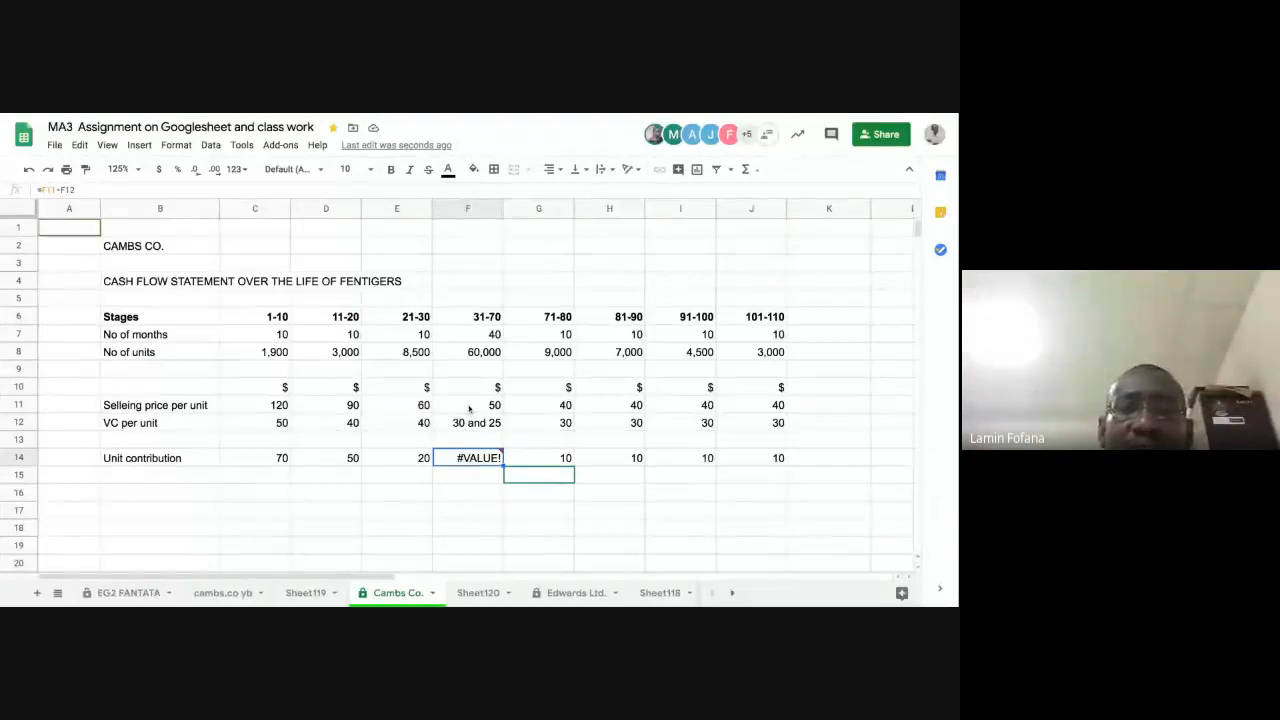
click(469, 406)
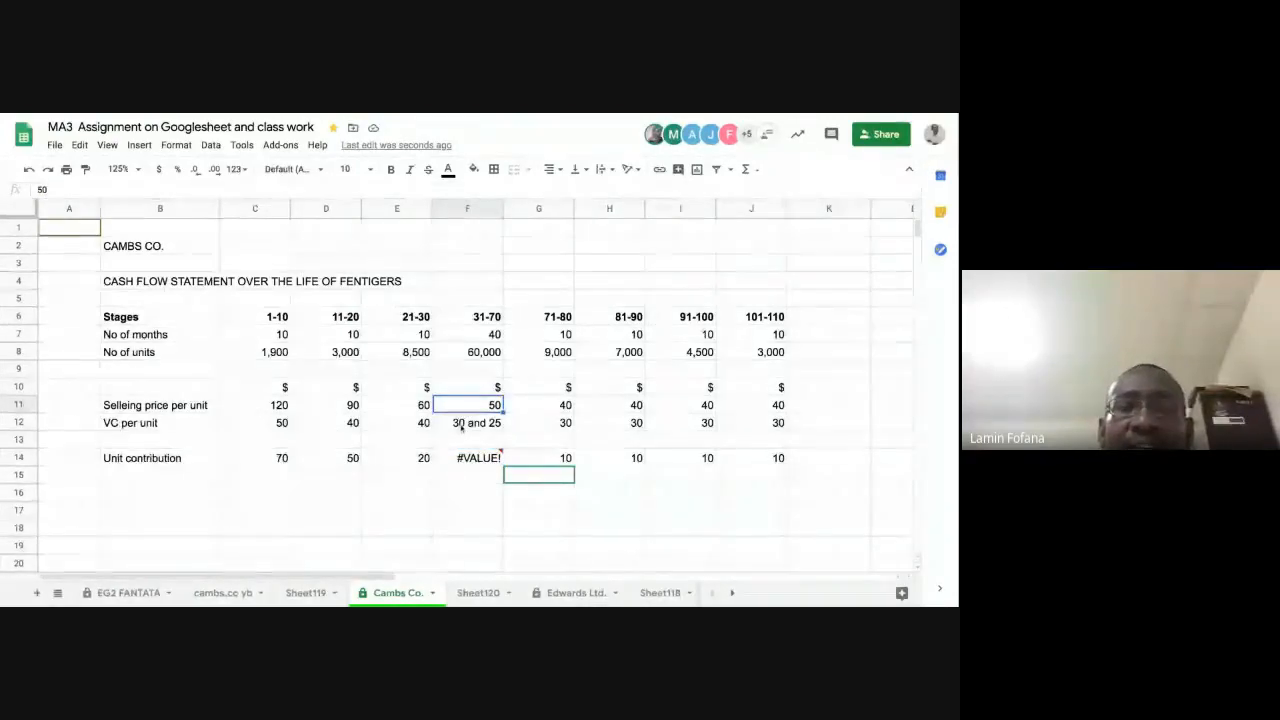
click(461, 424)
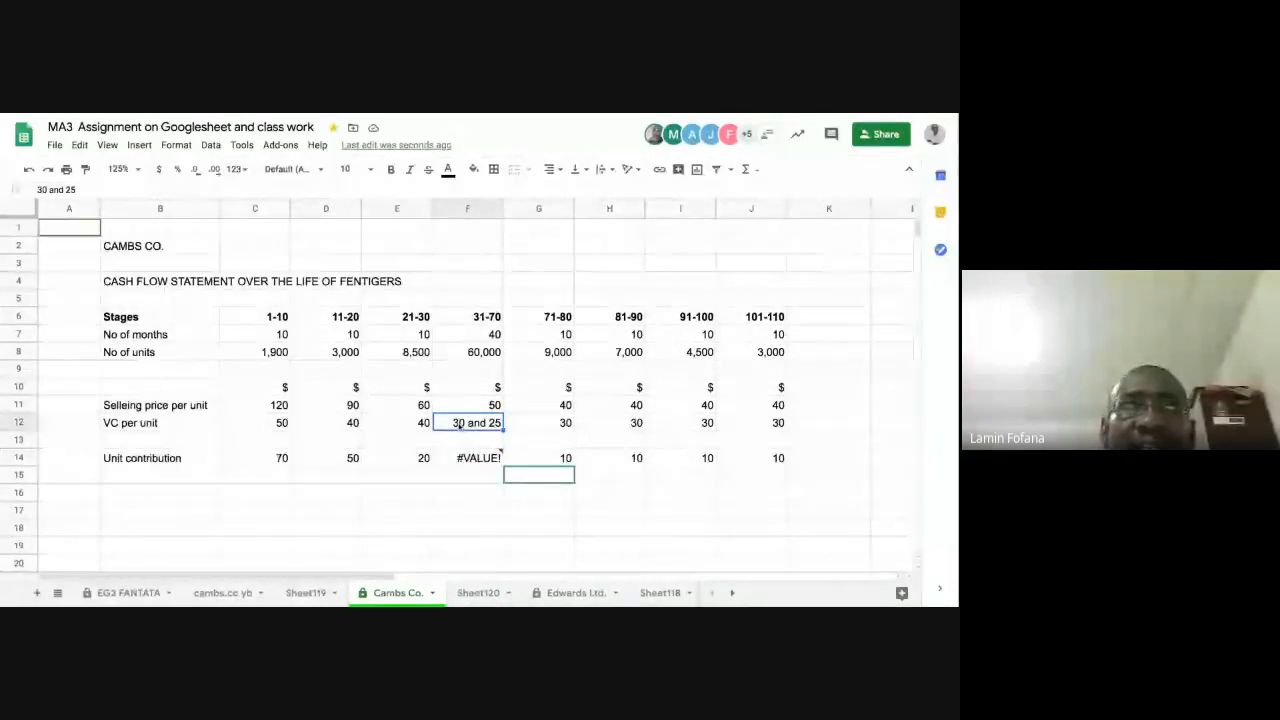
mouse_move(463, 458)
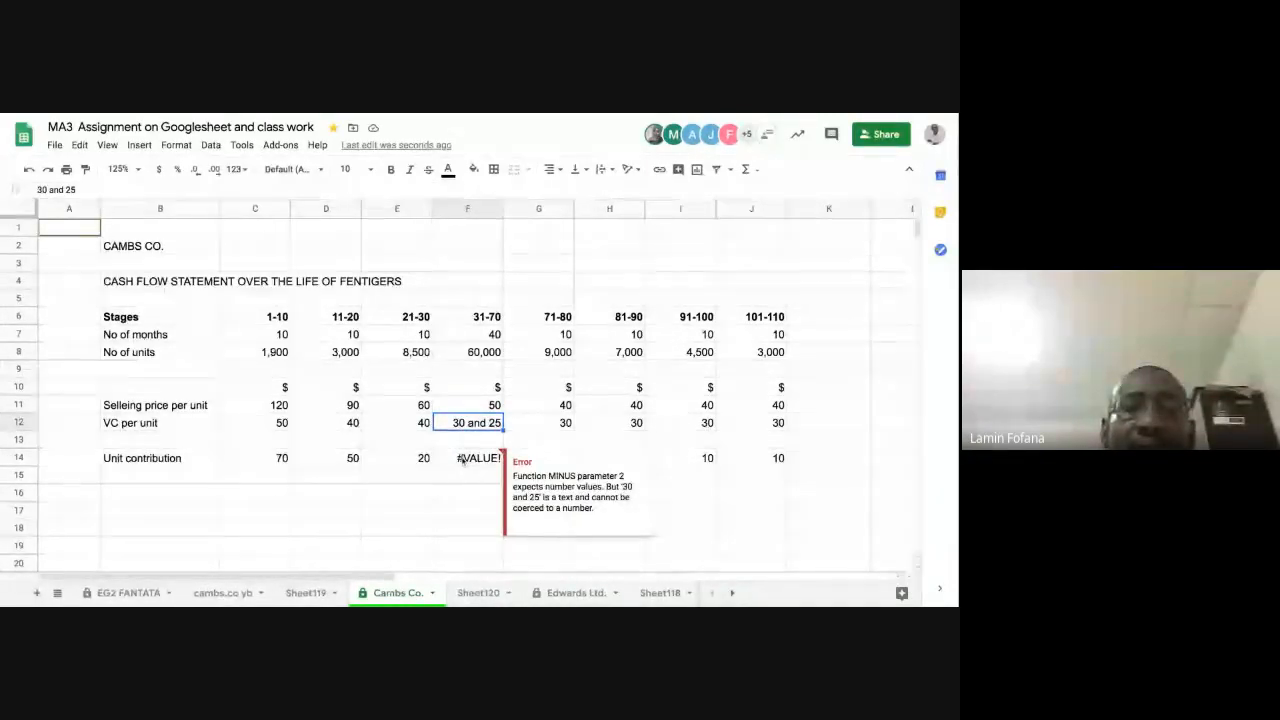
click(465, 458)
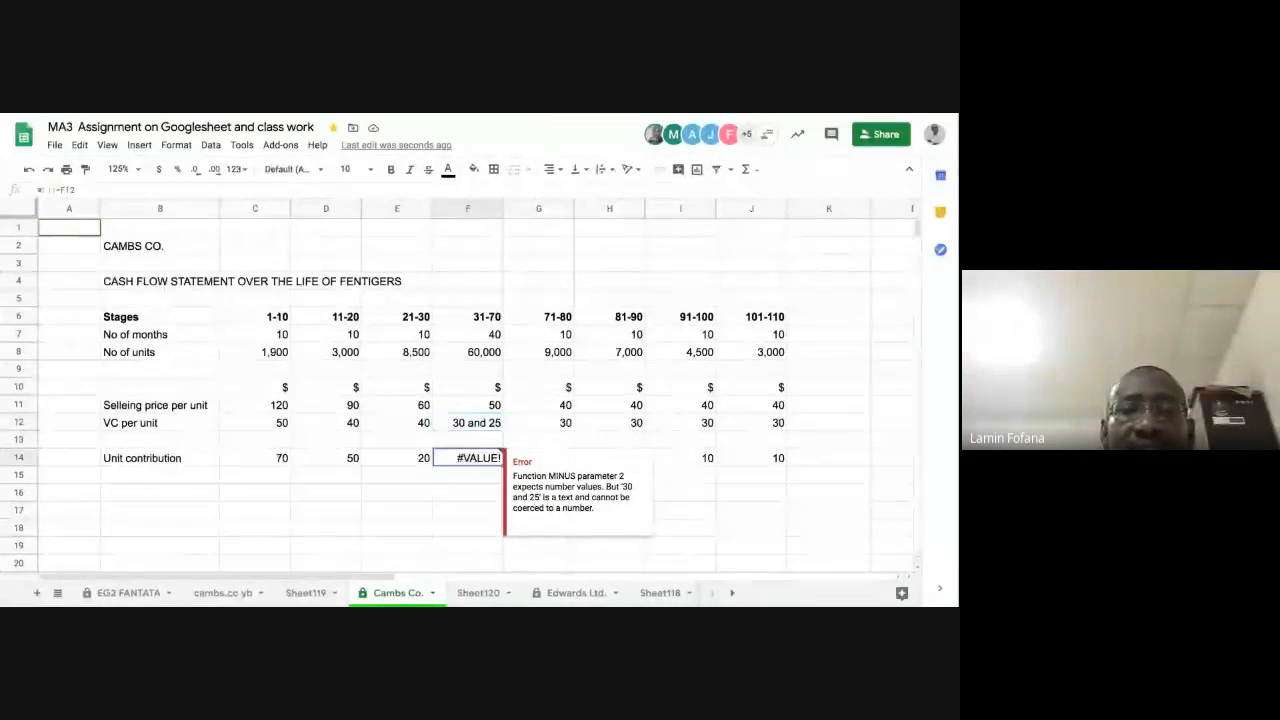
key(Delete)
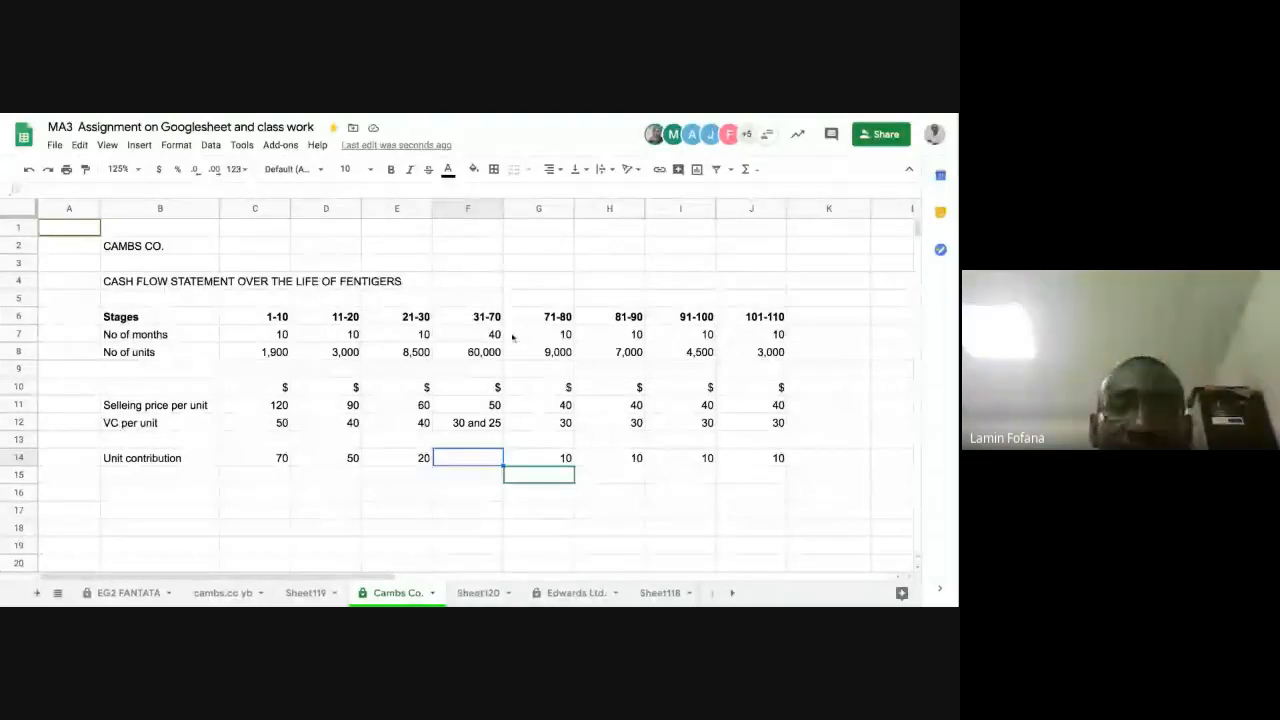
Step: Enter "20 and 25" as the unit contribution for stage 31-70 in F14
click(488, 488)
click(485, 441)
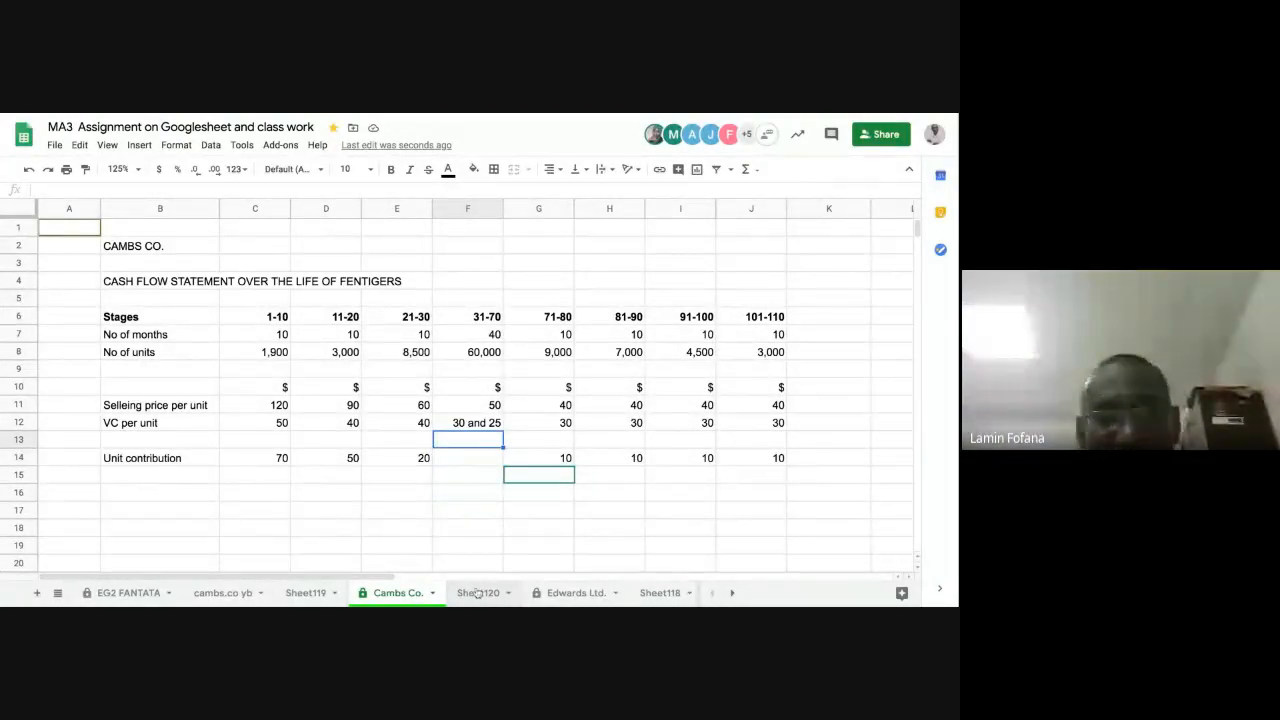
key(Down)
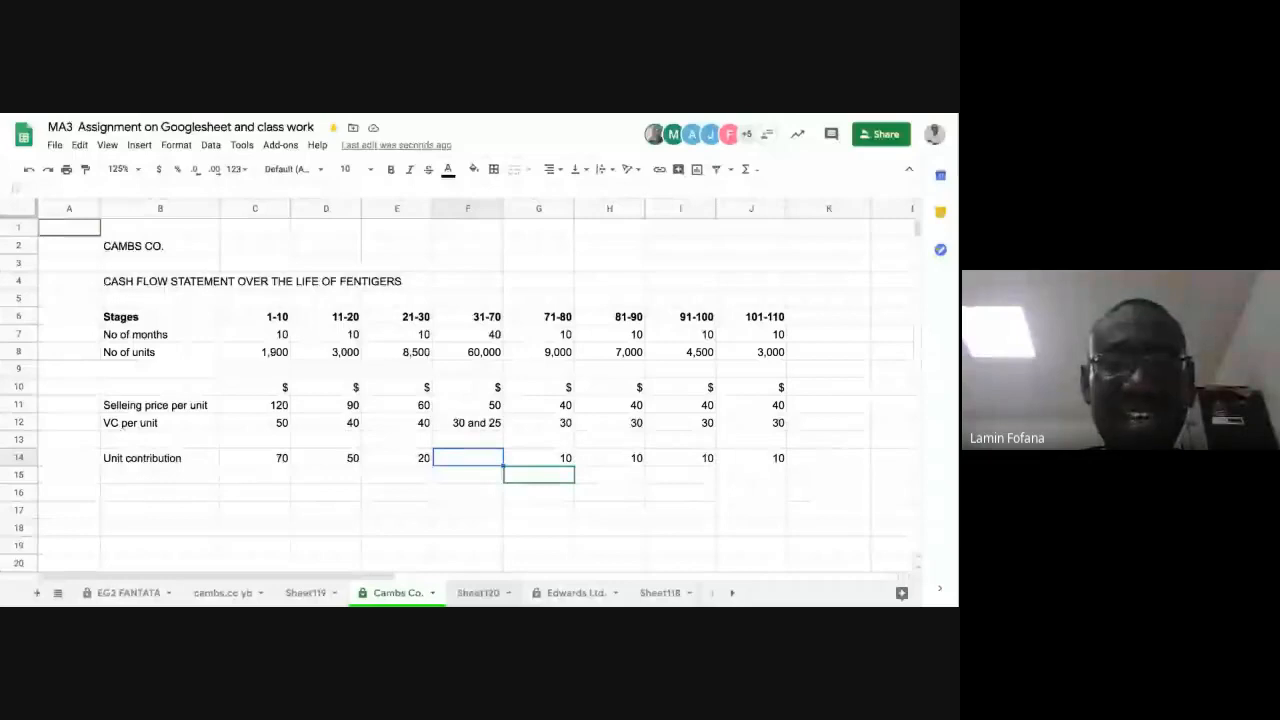
text(20 and)
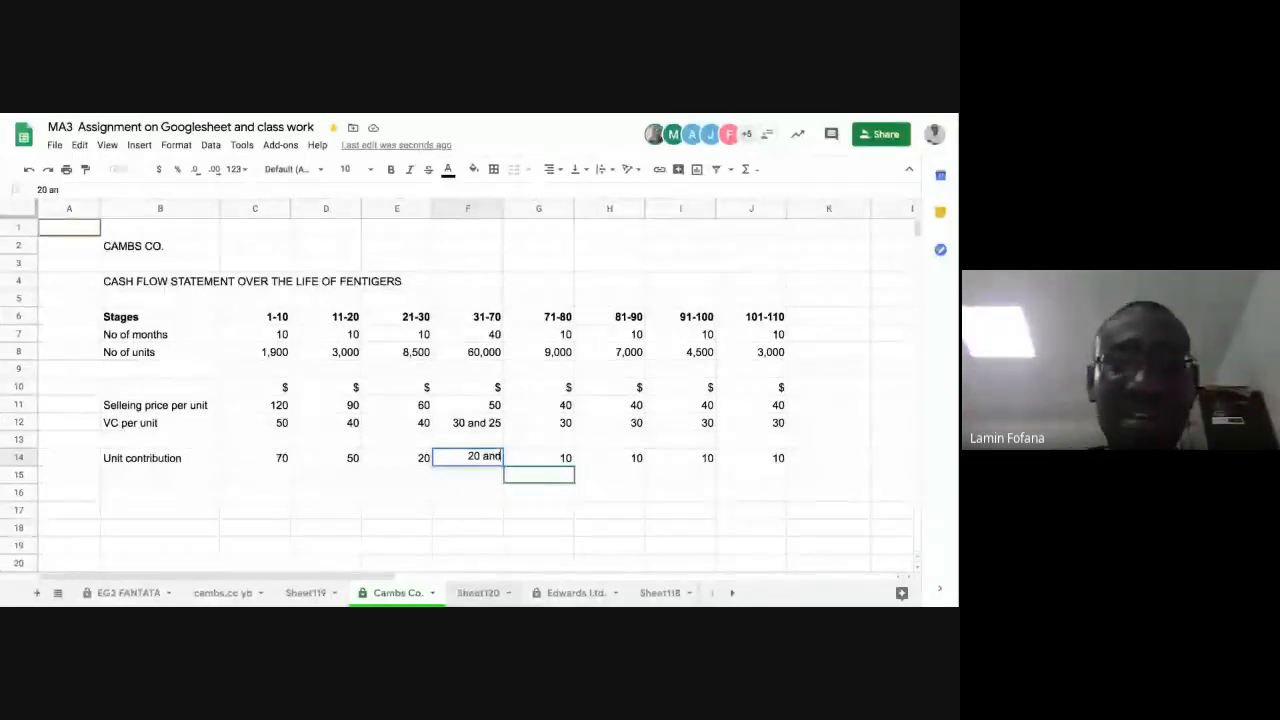
text( 25)
key(Return)
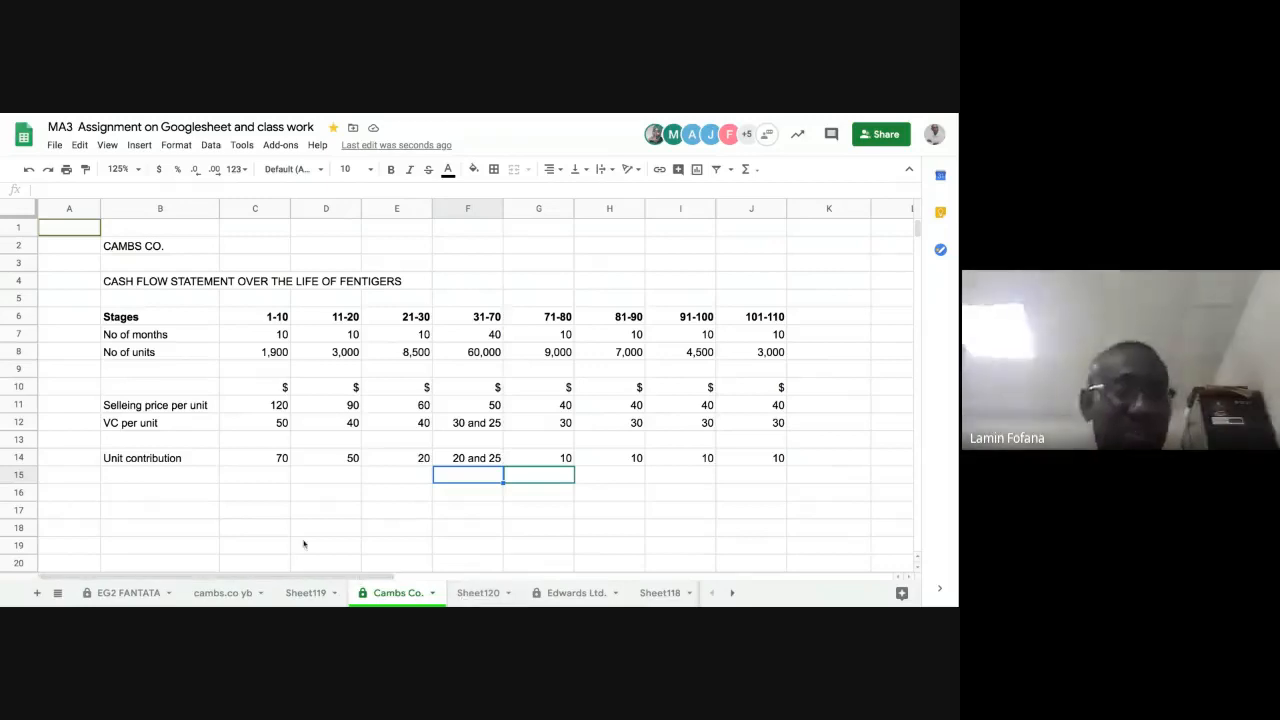
click(195, 494)
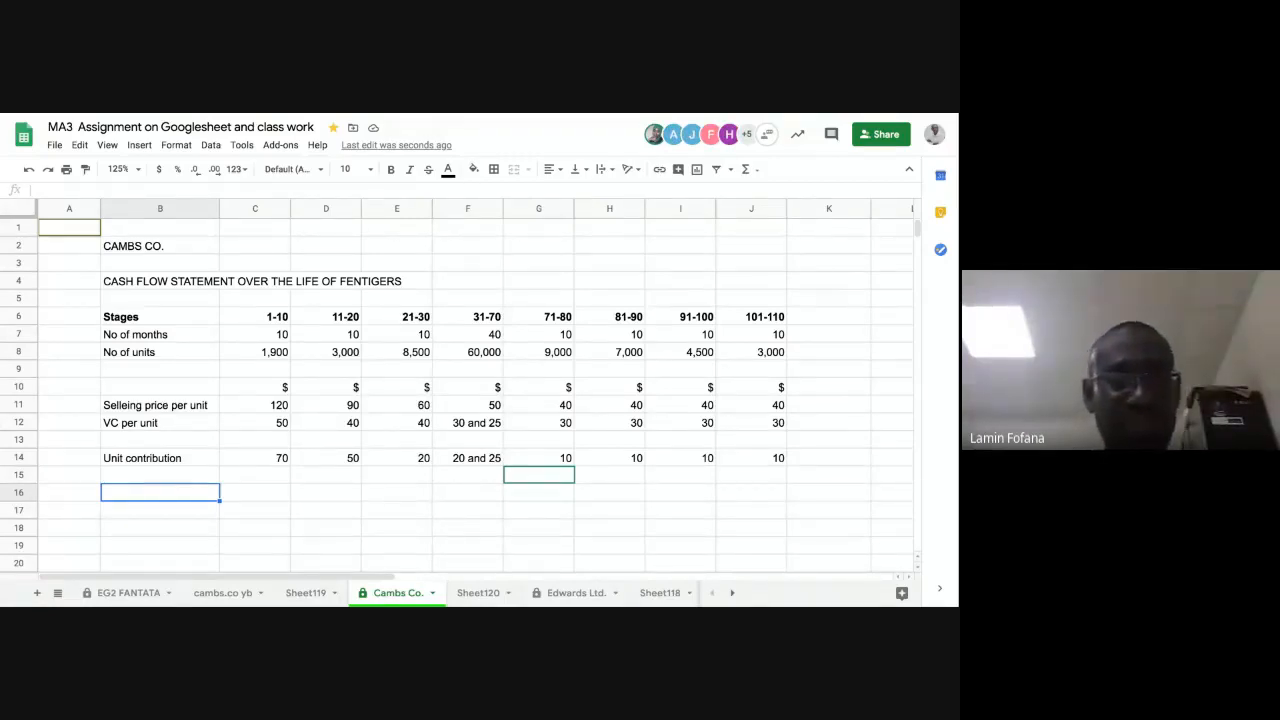
Step: Enter the row label "Total contribution" in B16, two rows below the unit contribution
text(T)
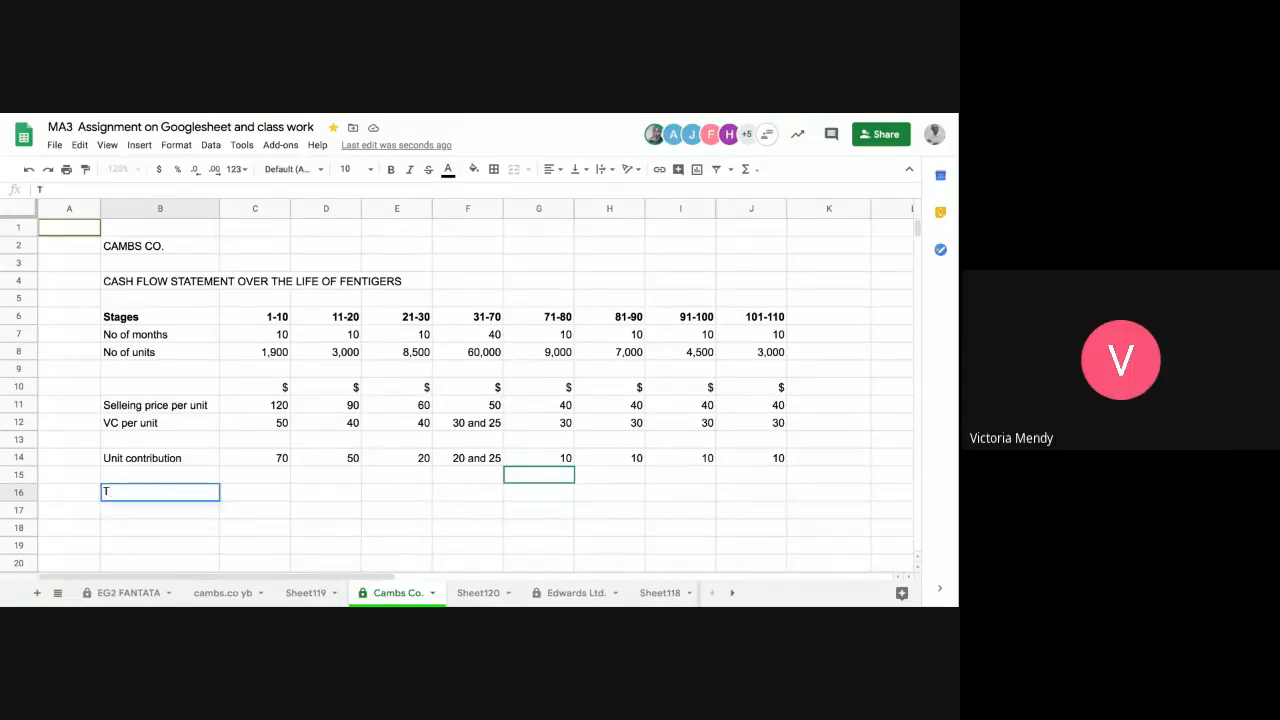
text(otal contribution)
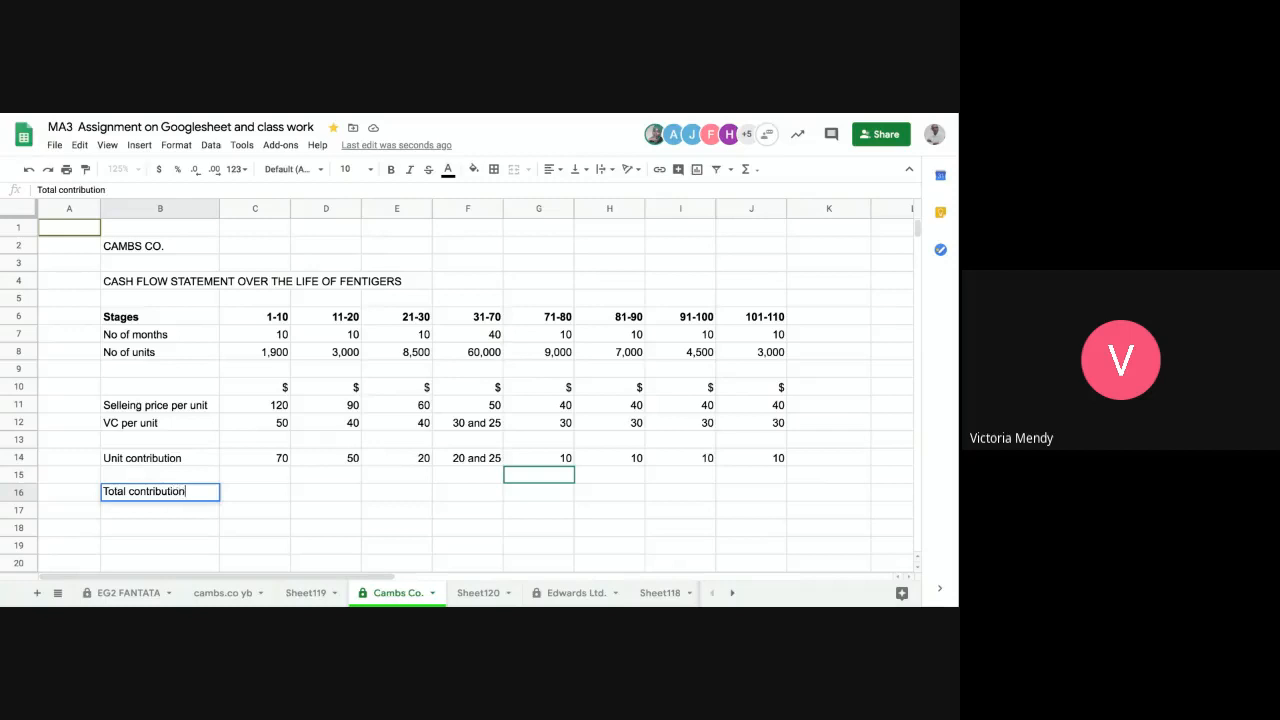
key(Return)
text(')
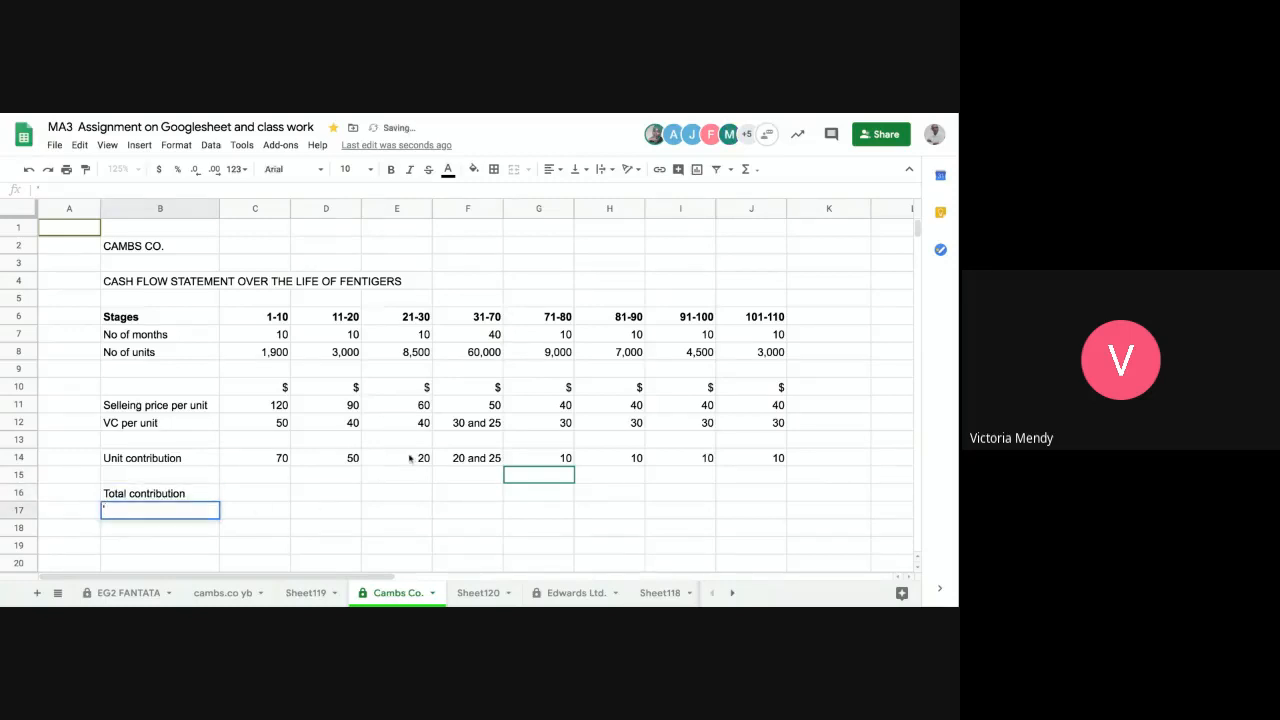
key(BackSpace)
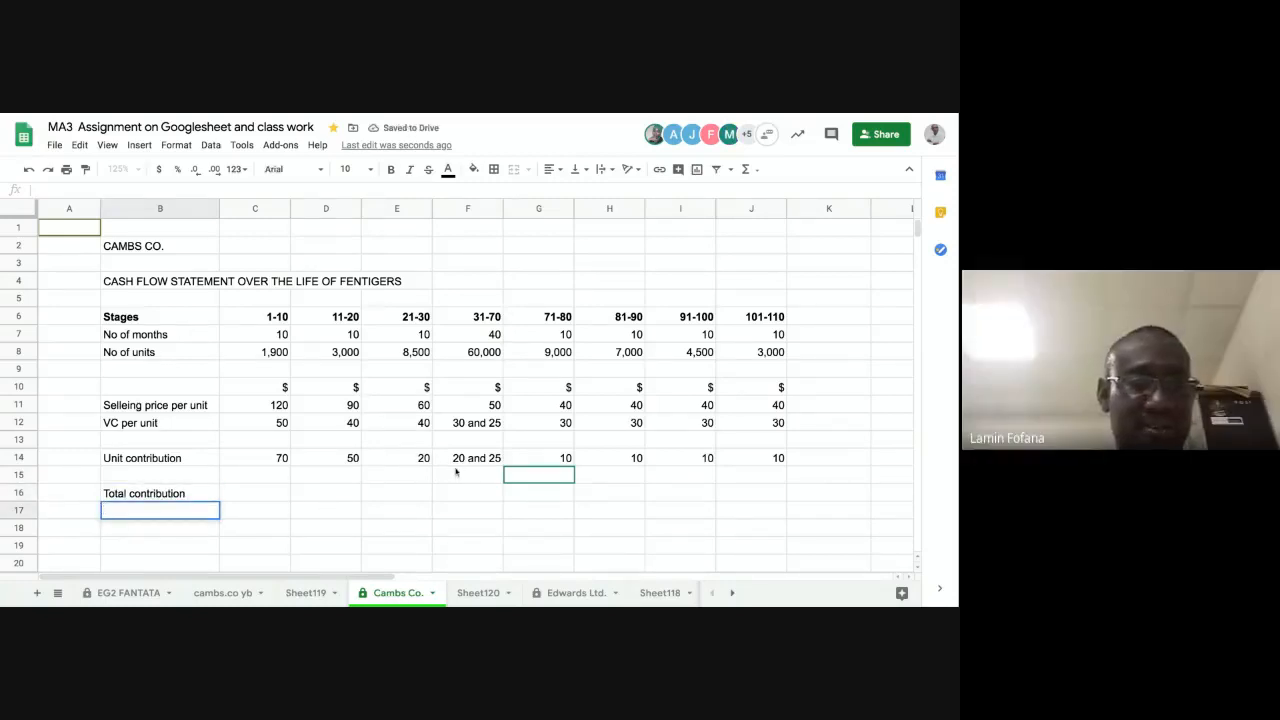
Step: Examine the stage 31-70 unit contribution in F14 against its selling price, VC per unit and number of units
click(456, 458)
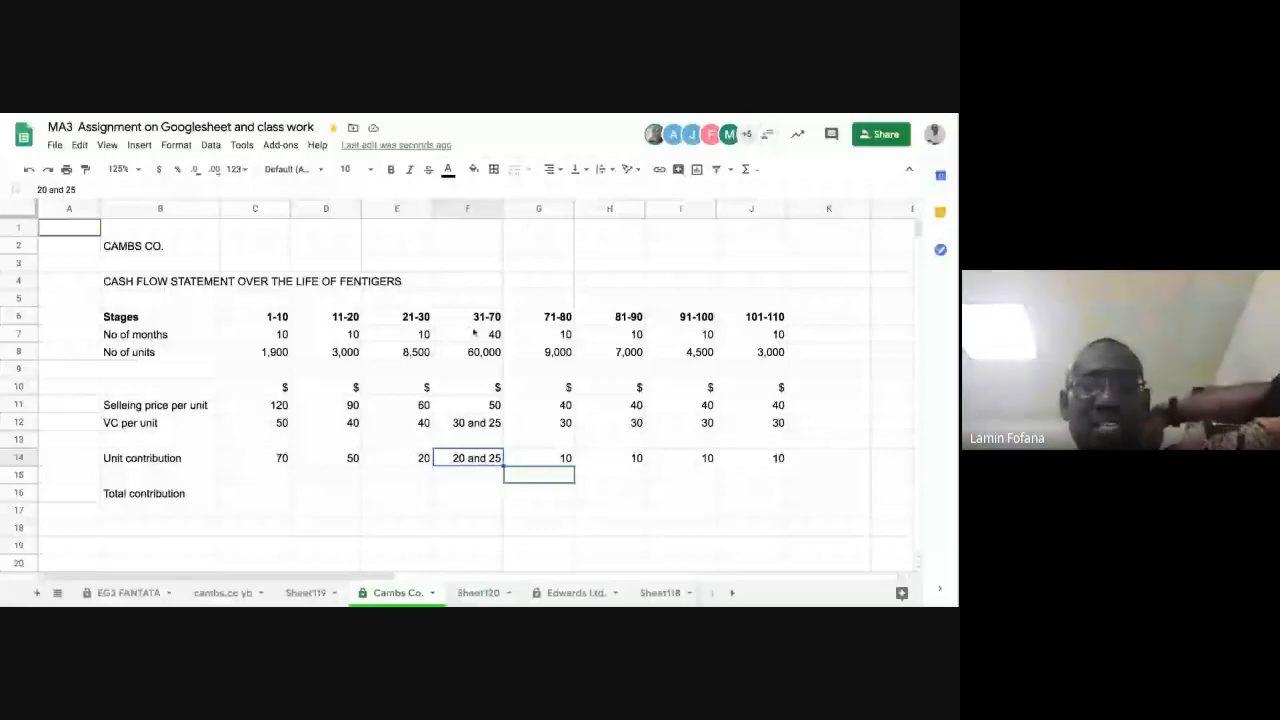
click(464, 412)
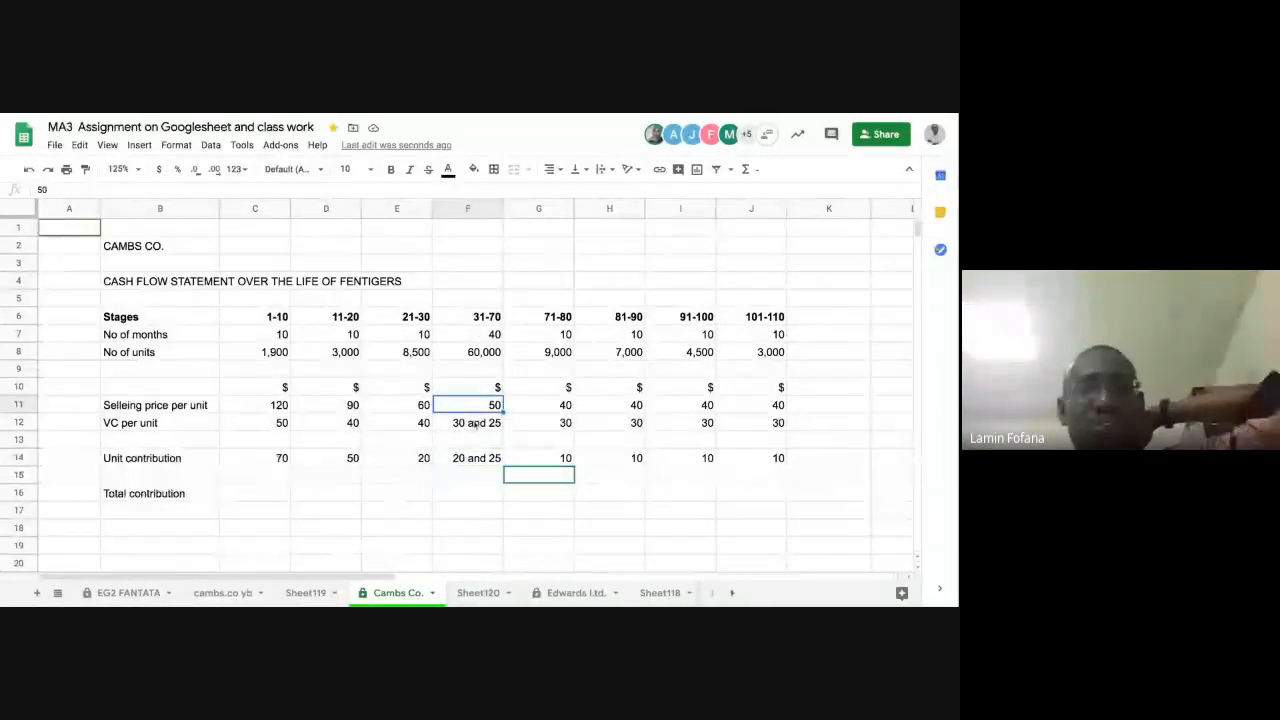
click(469, 430)
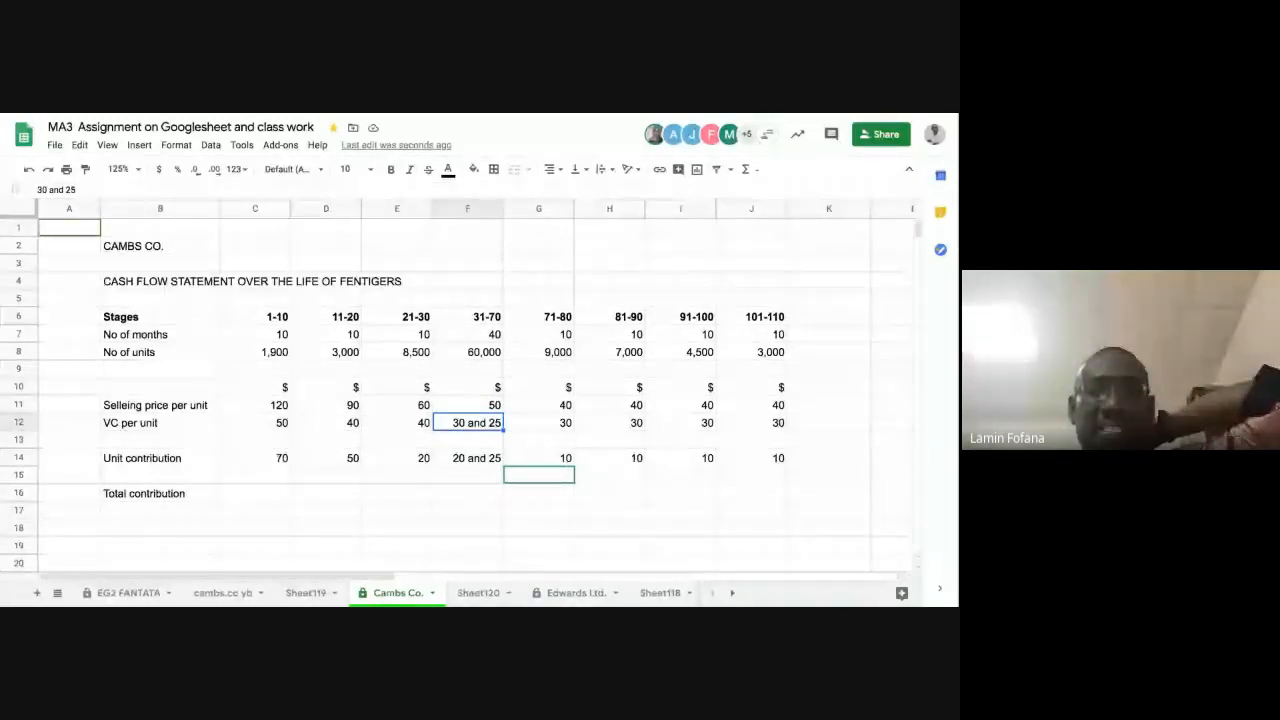
click(481, 355)
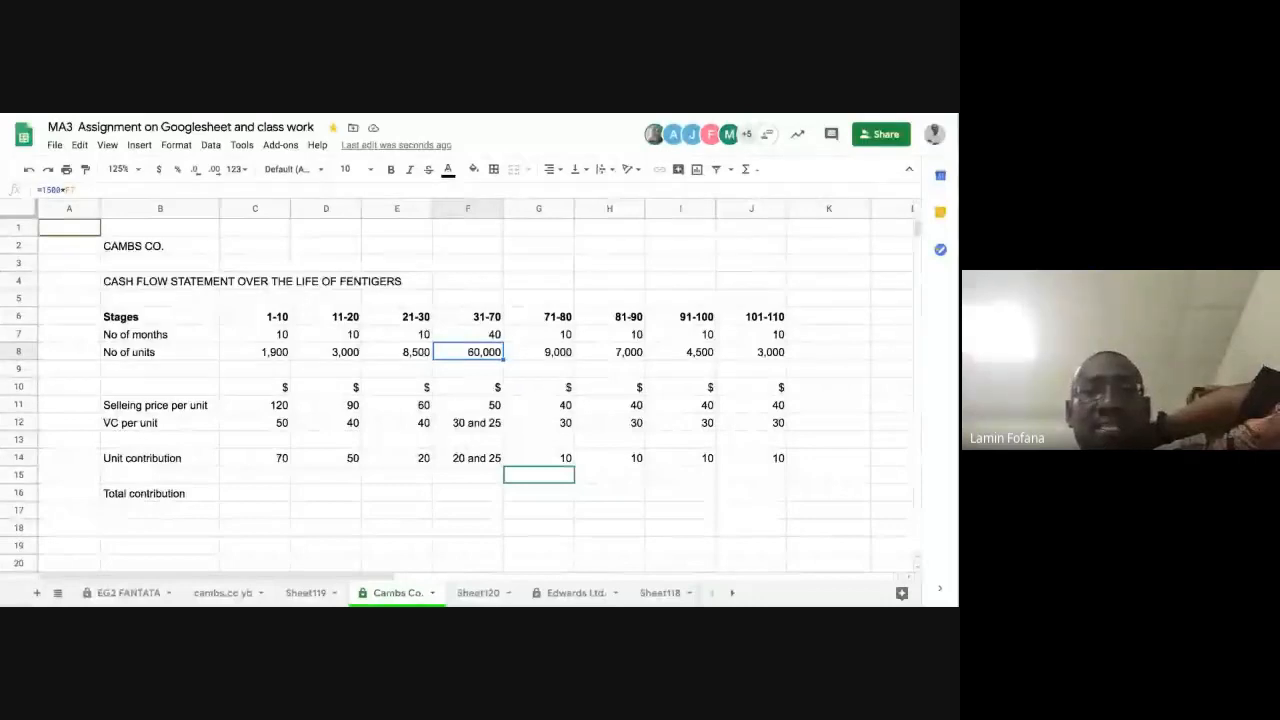
click(463, 425)
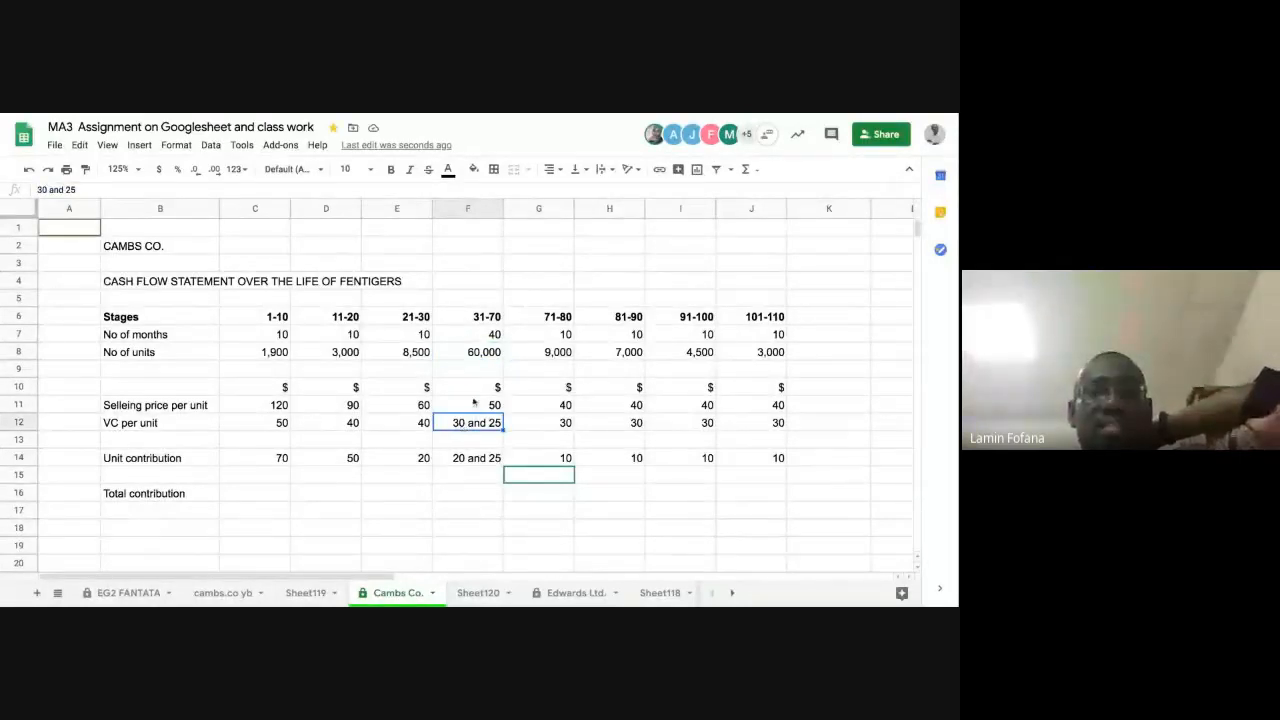
click(477, 354)
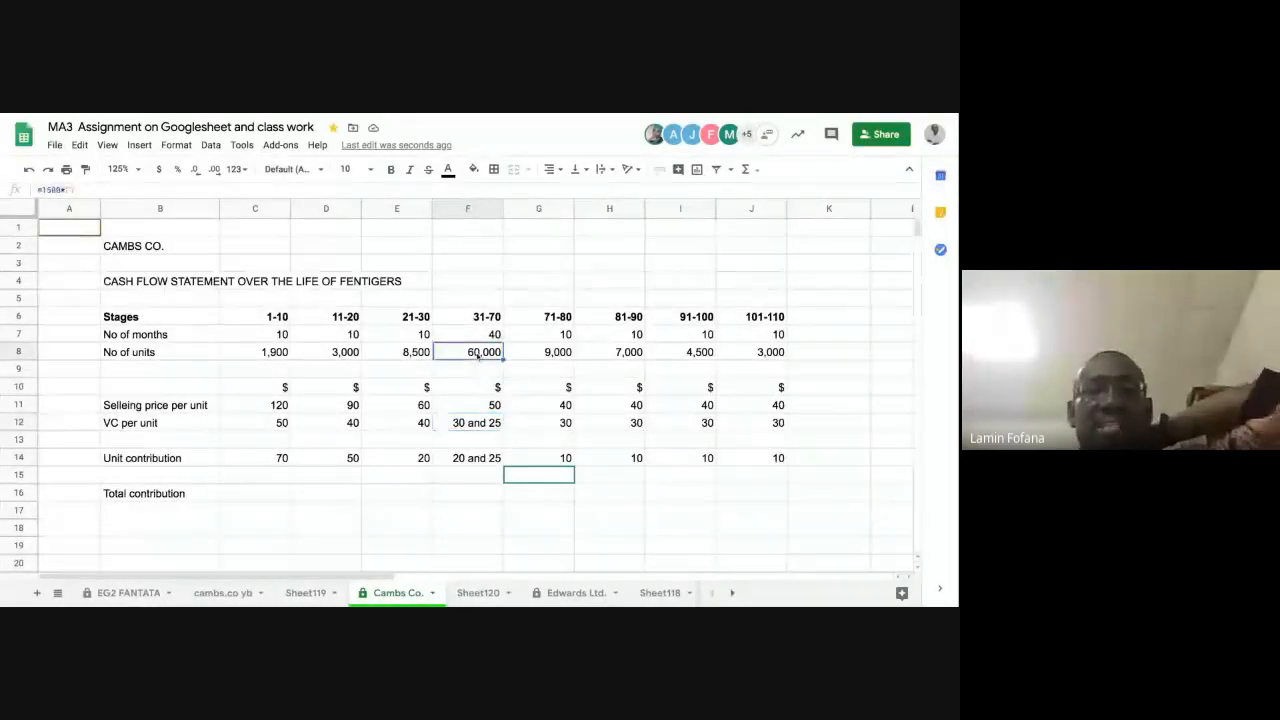
click(487, 425)
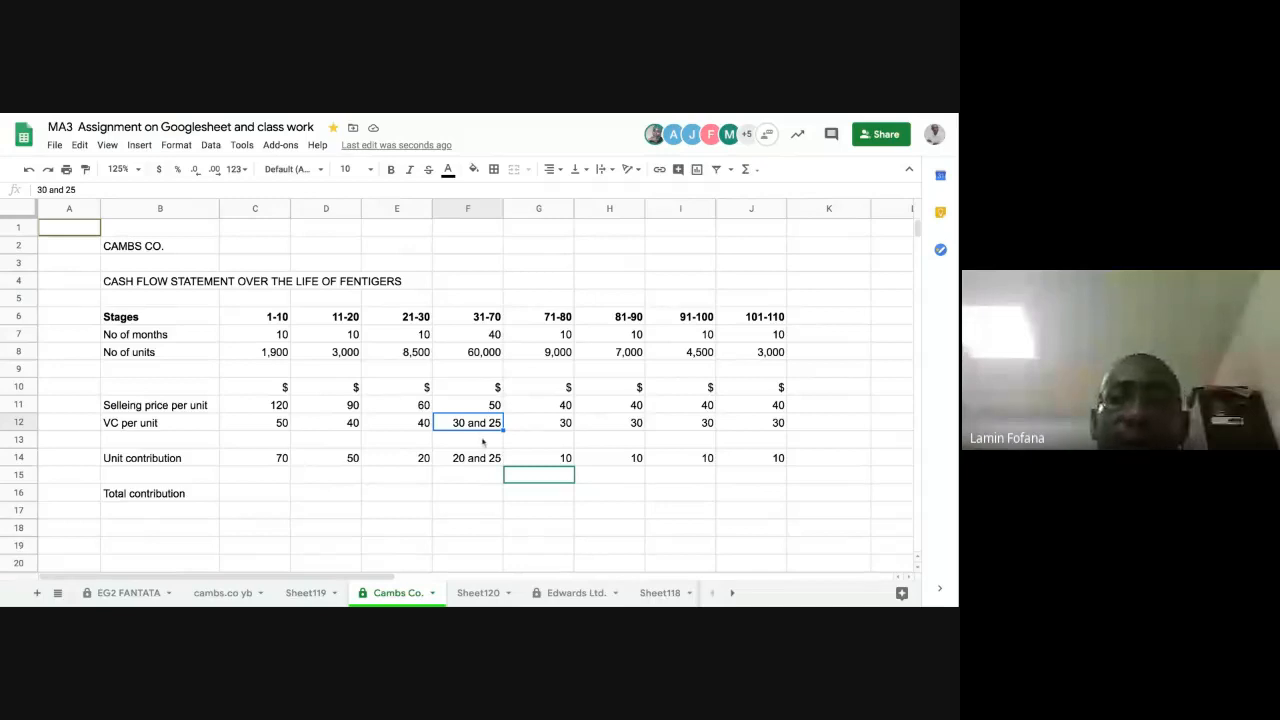
click(467, 459)
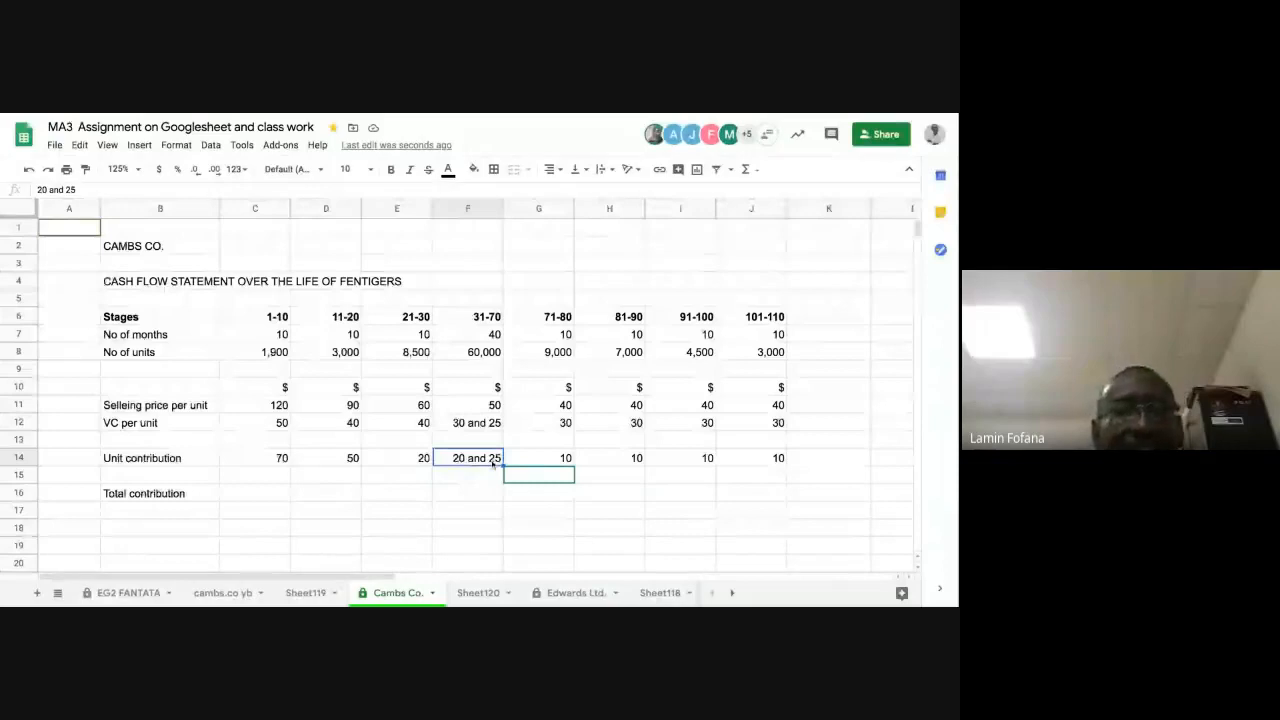
Step: Calculate the total contribution for stage 1-10 in C16 with the formula =C8*C14
click(281, 496)
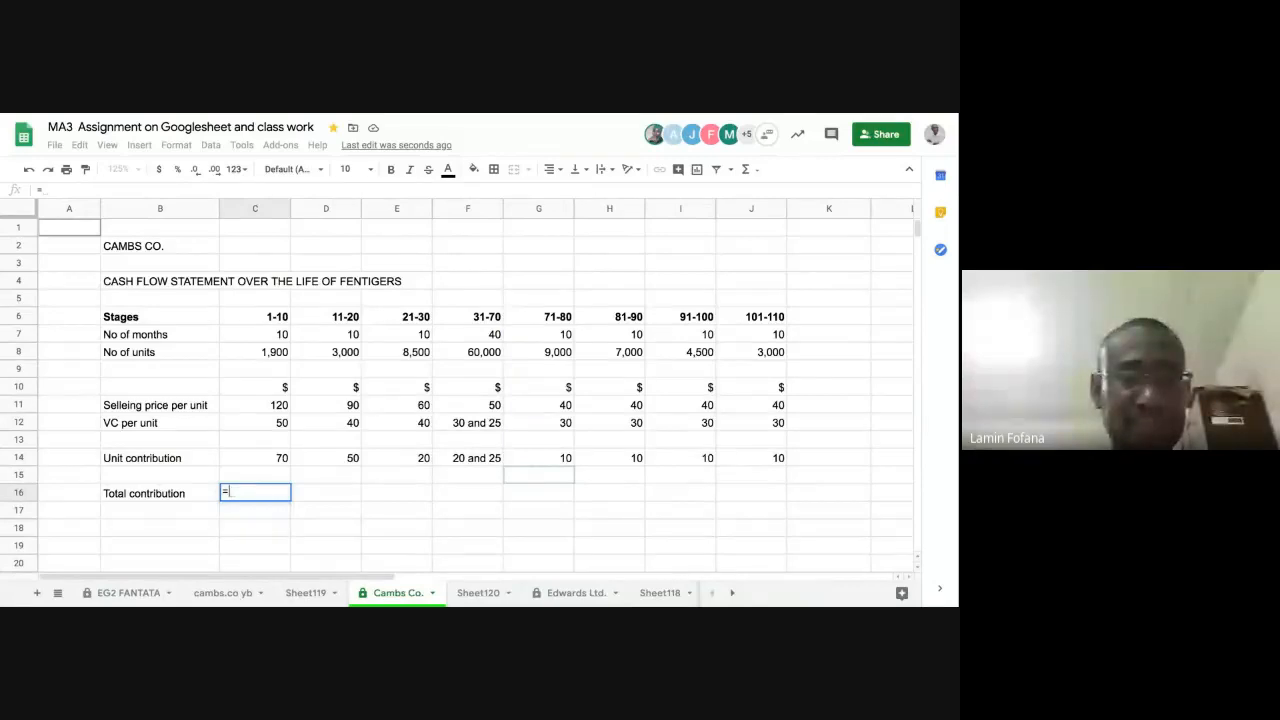
click(265, 352)
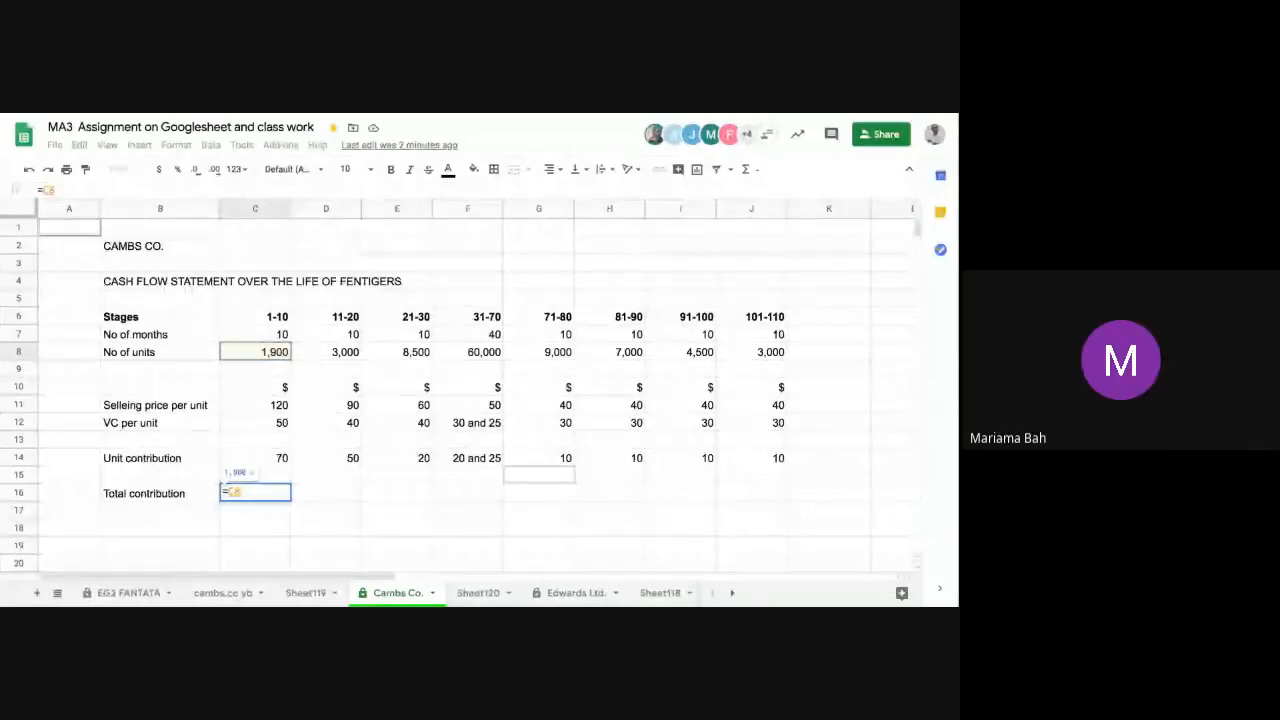
text(*)
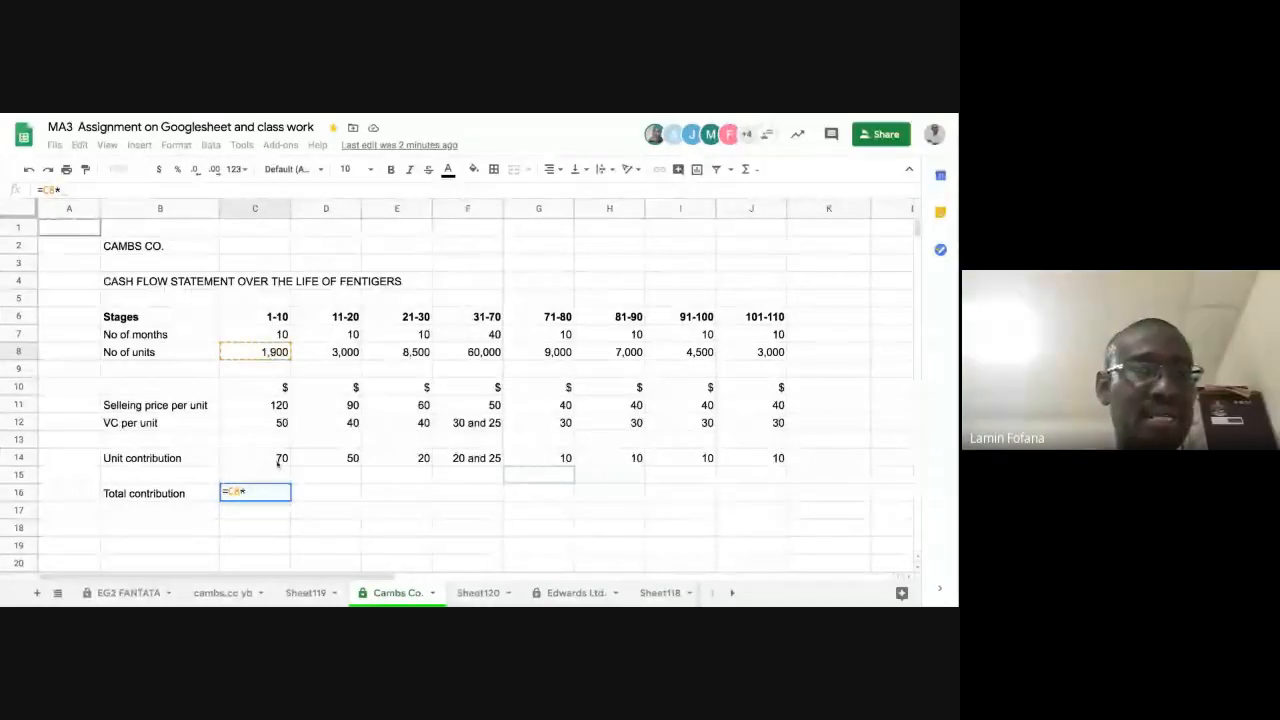
click(277, 463)
key(Return)
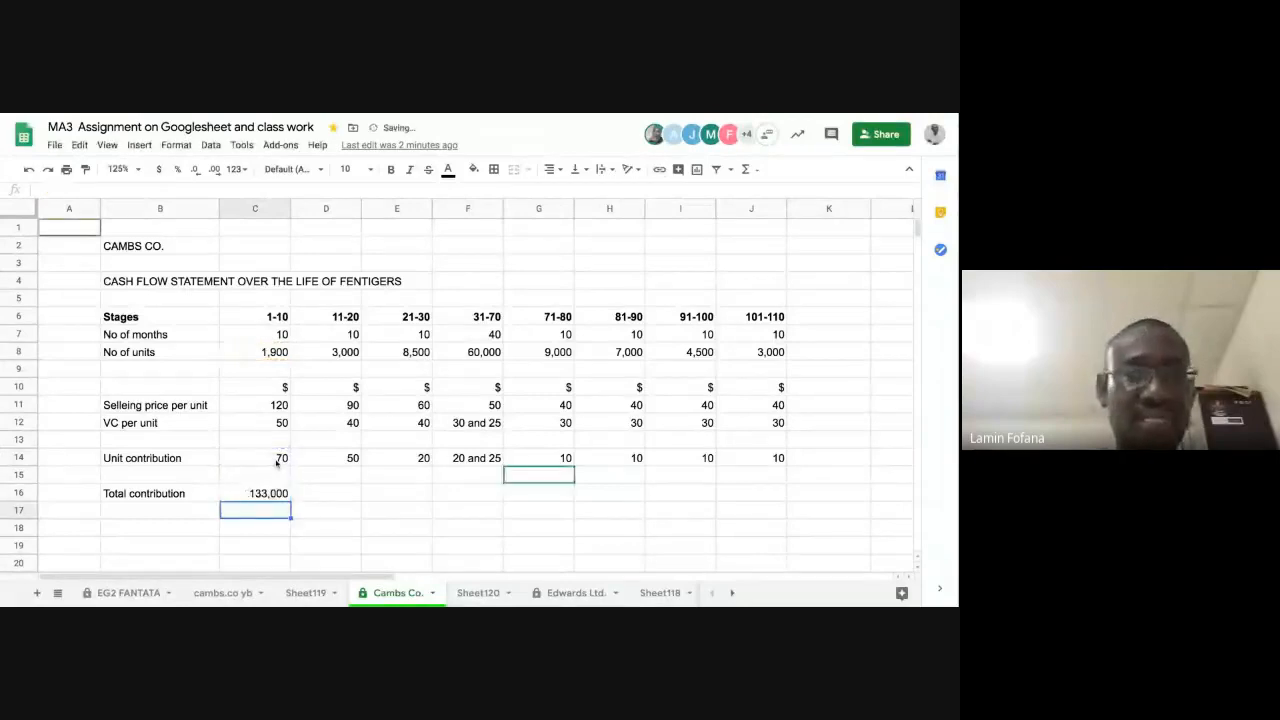
Step: Copy the total contribution formula from C16 across D16:J16 for the remaining stages
click(265, 497)
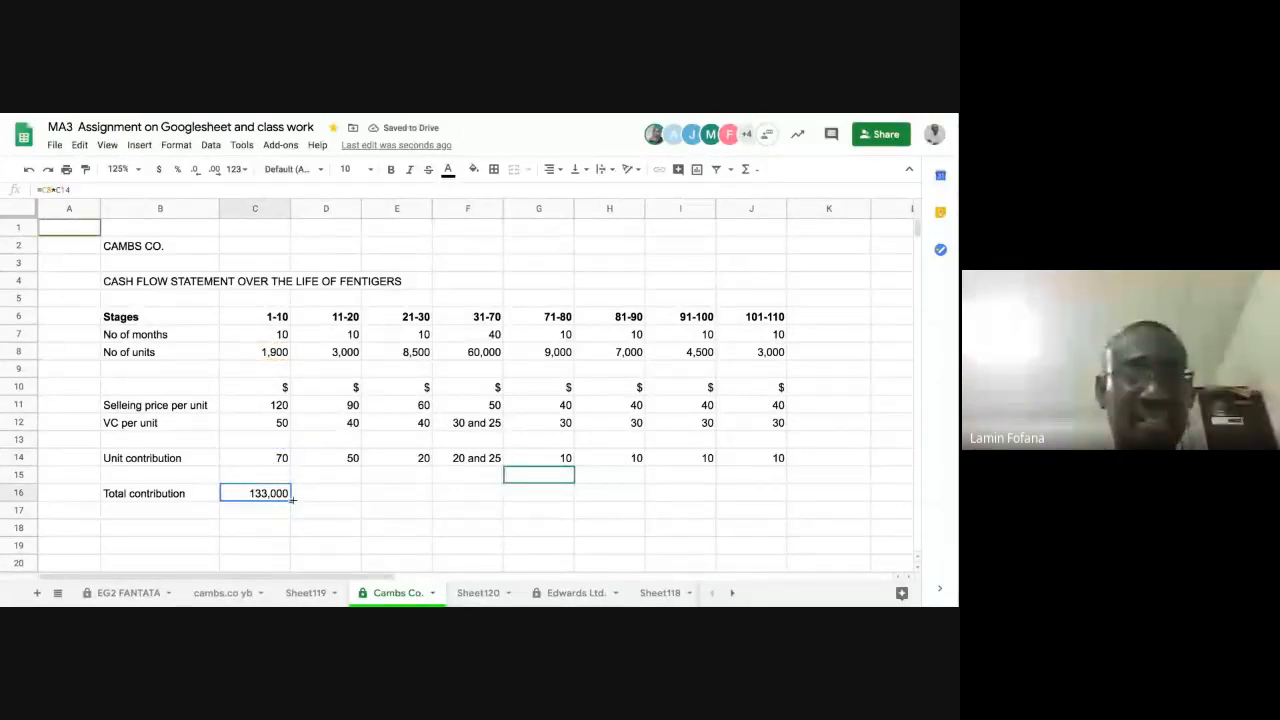
drag(291, 501, 765, 497)
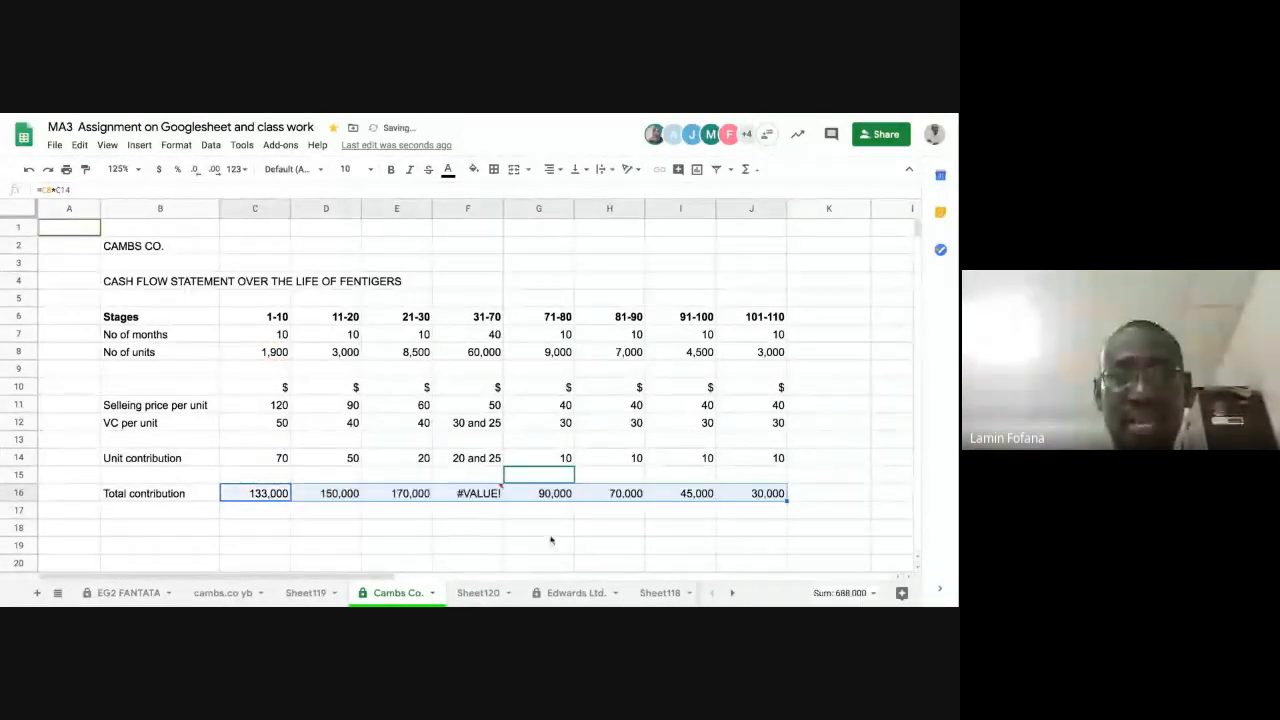
click(549, 530)
Step: Clear the total contribution formula for stage 31-70 from F16
click(472, 494)
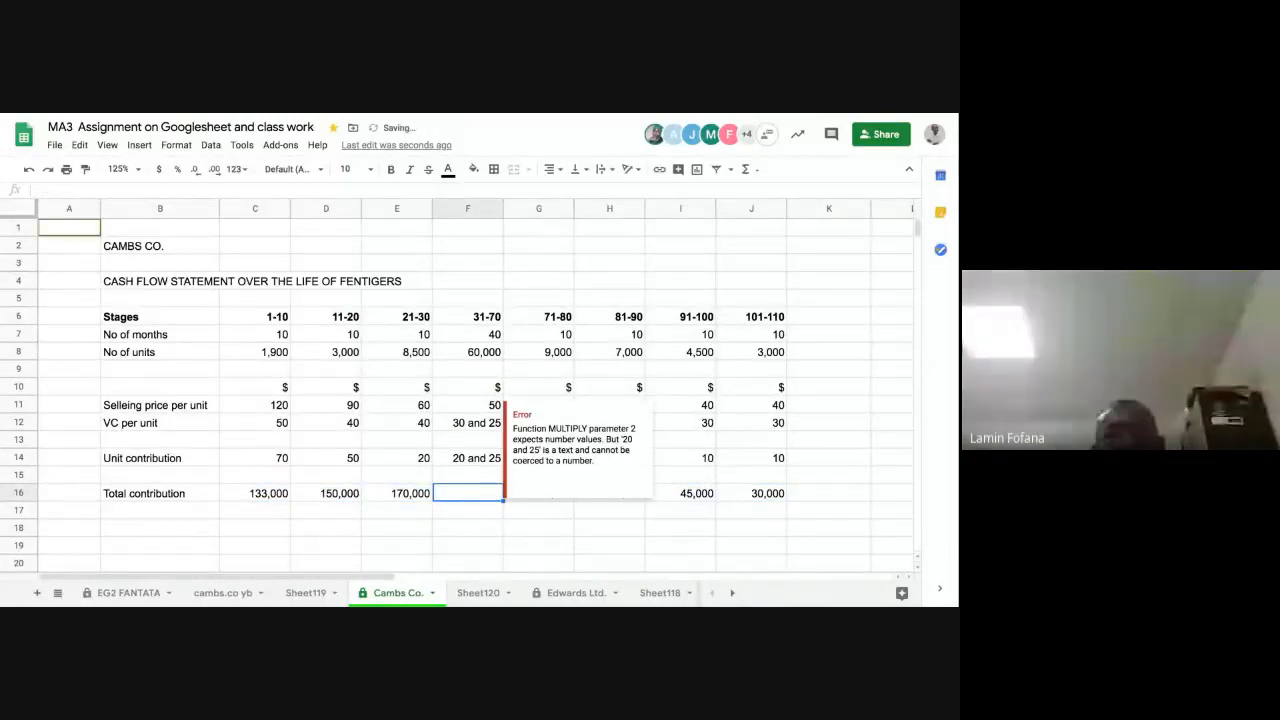
click(468, 246)
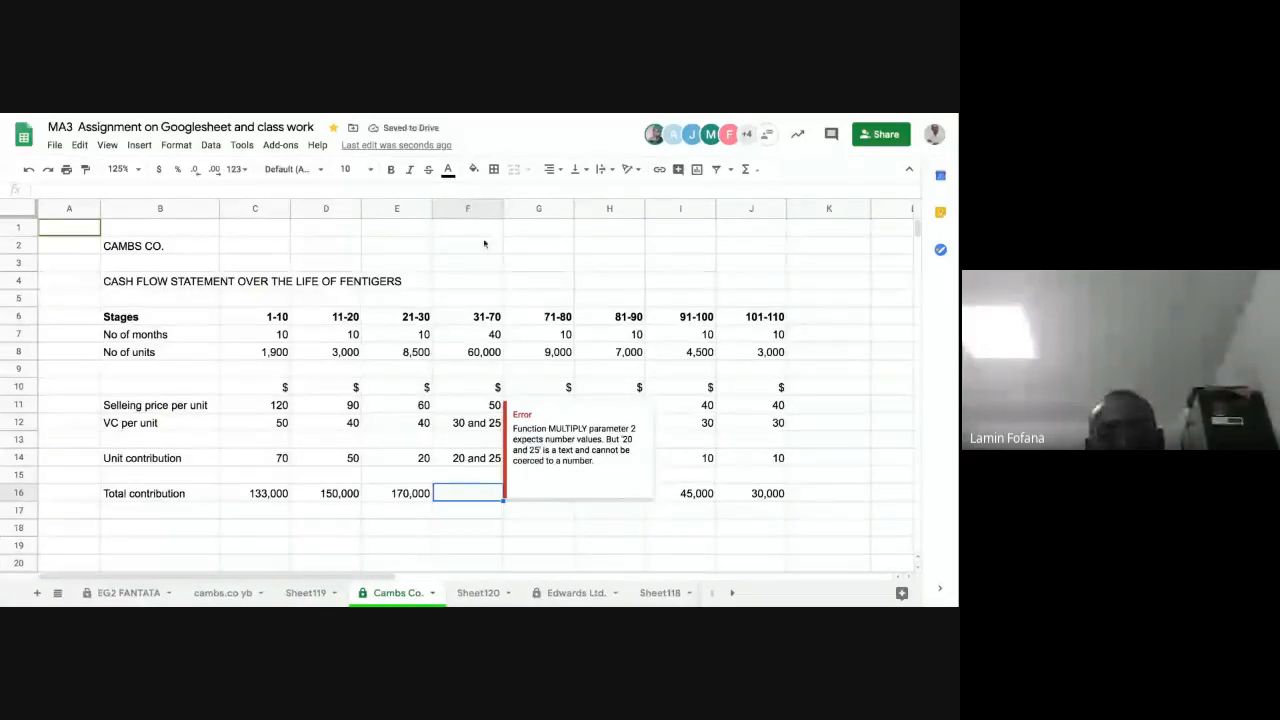
click(464, 496)
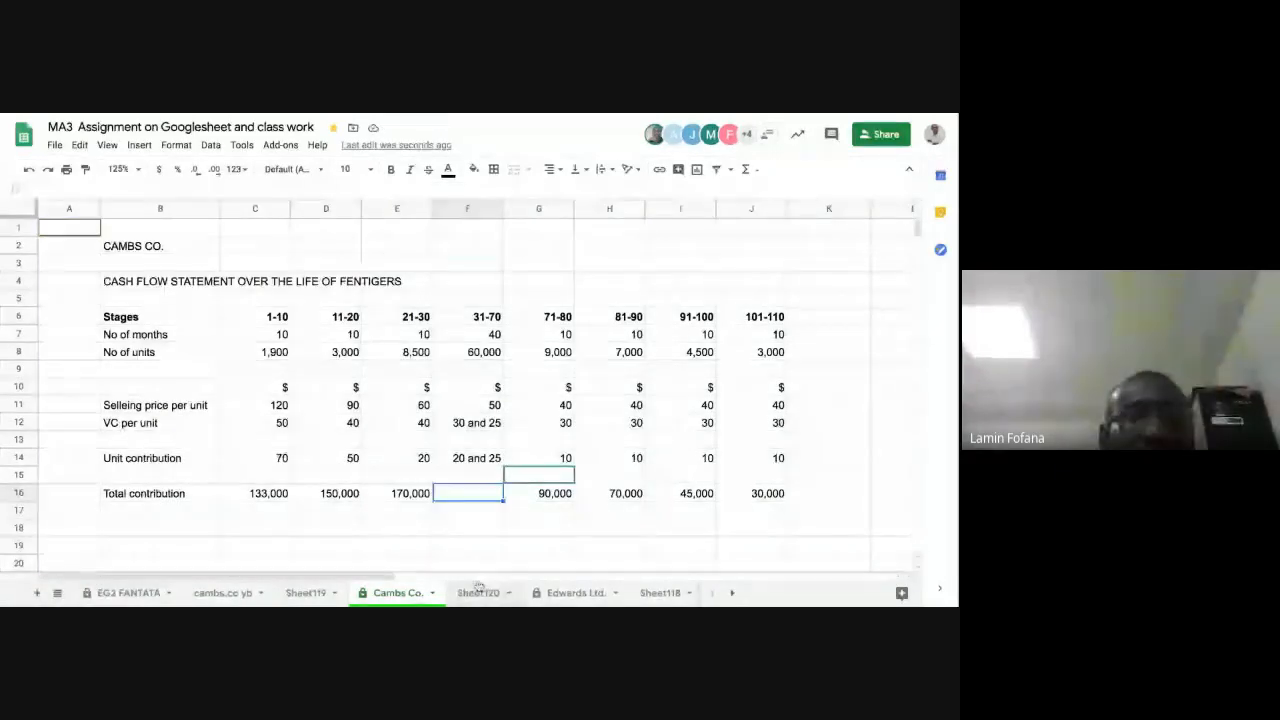
Step: Review the total contributions in D16:E16 and the stage 1-10 unit contribution and number of units, ending at the empty F16
click(346, 499)
click(379, 499)
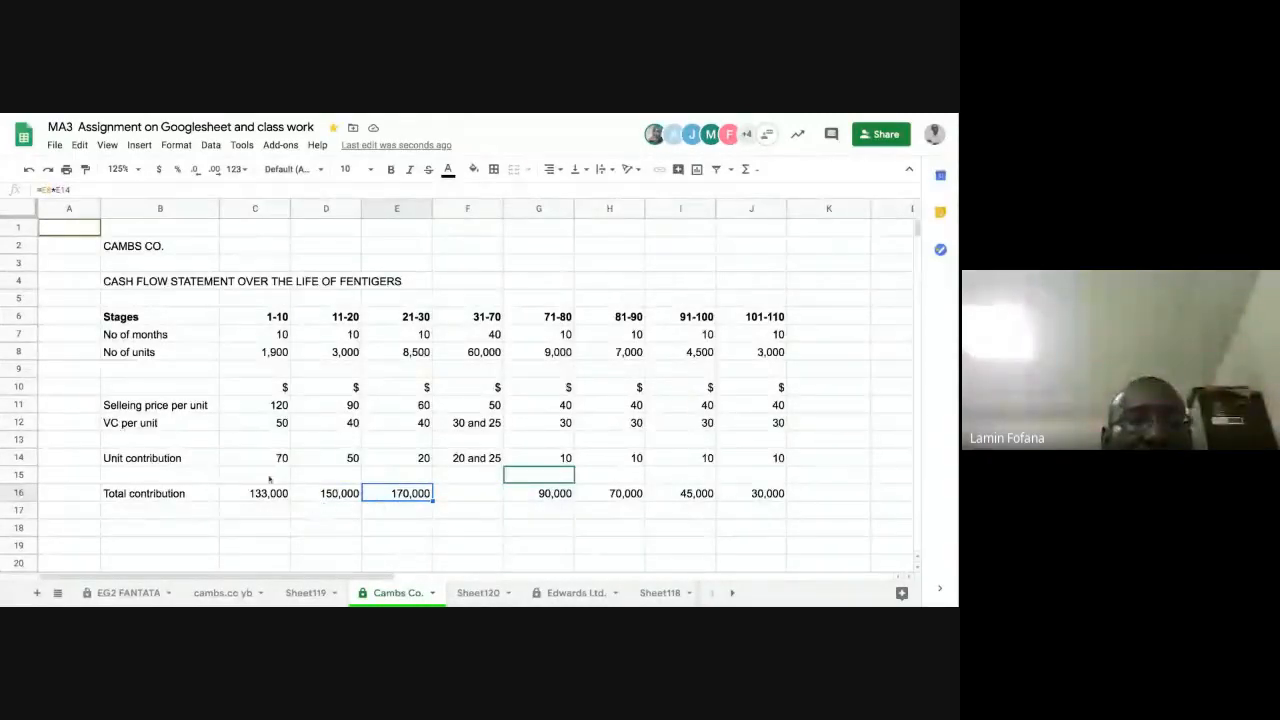
click(265, 460)
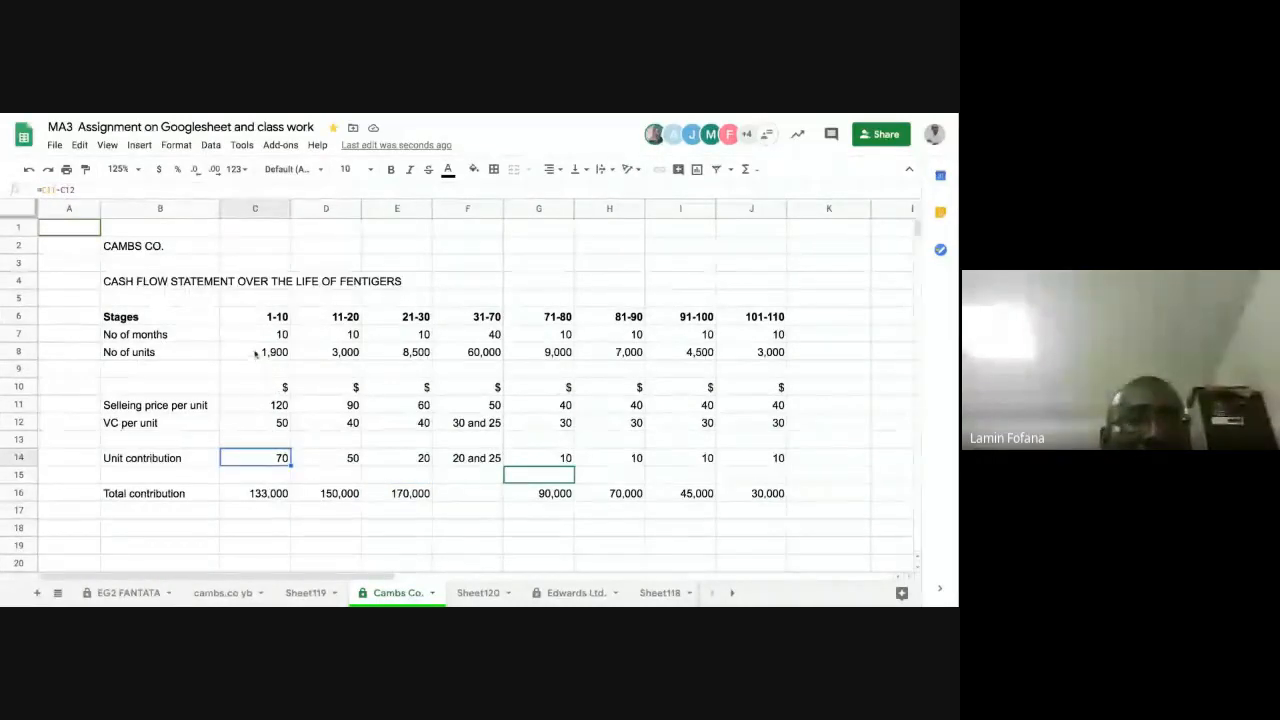
click(256, 353)
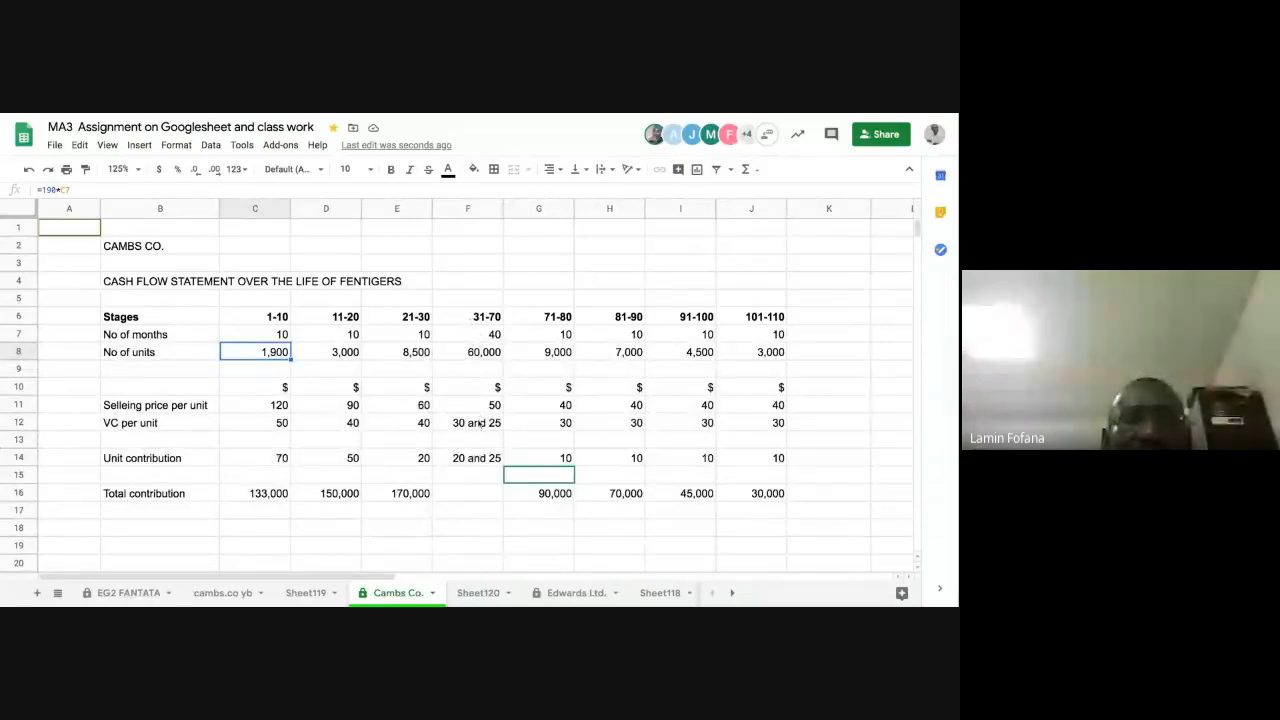
click(484, 494)
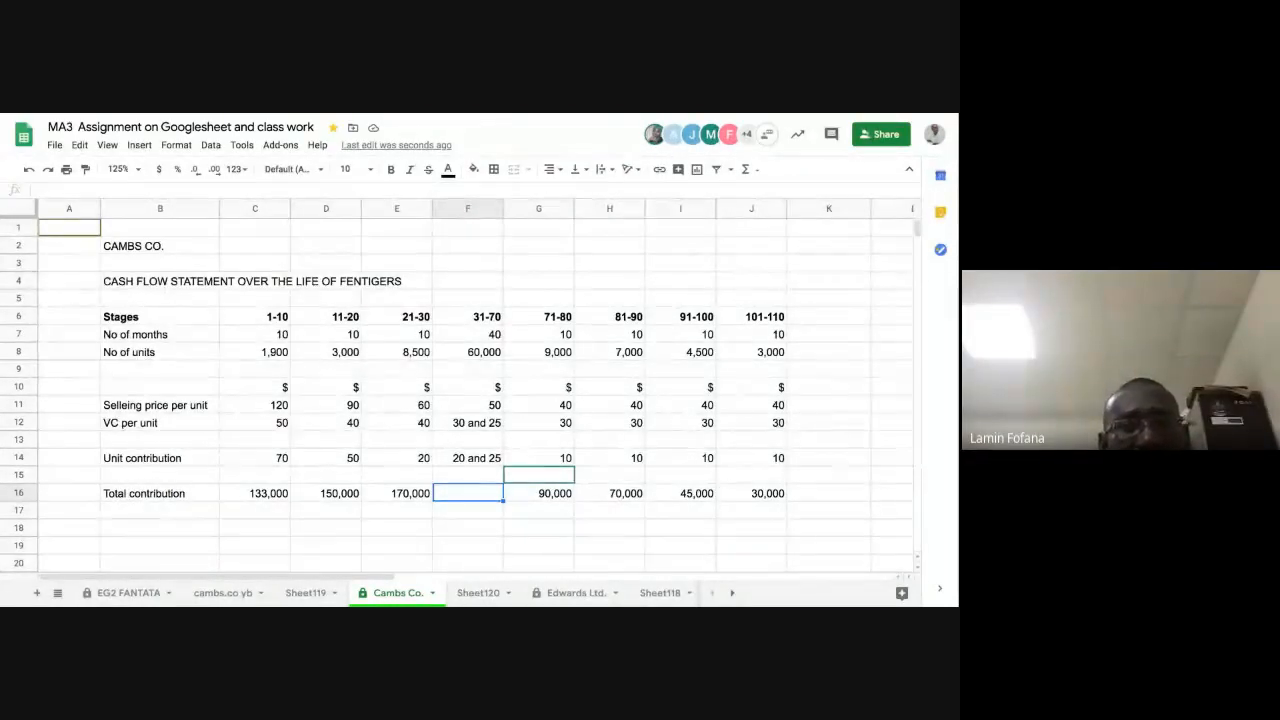
Step: Enter the working reference "W1." in B18 below the total contribution row
click(151, 534)
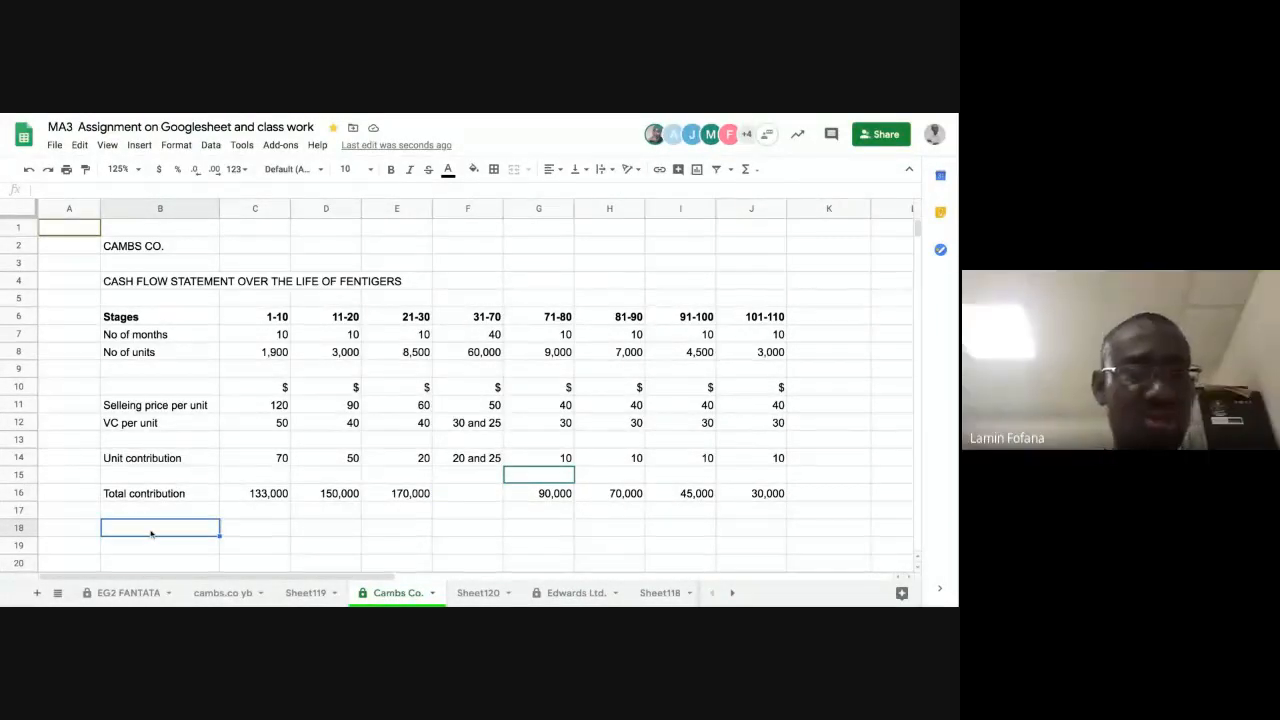
text(W1.)
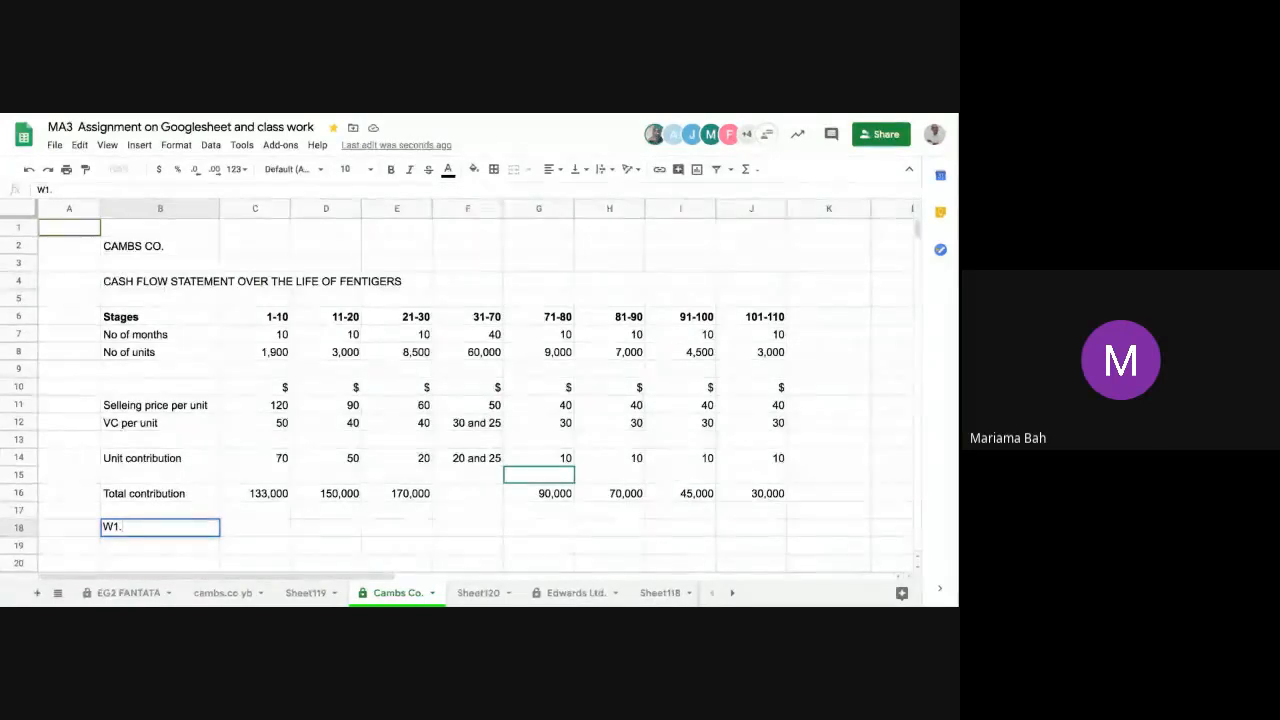
key(Return)
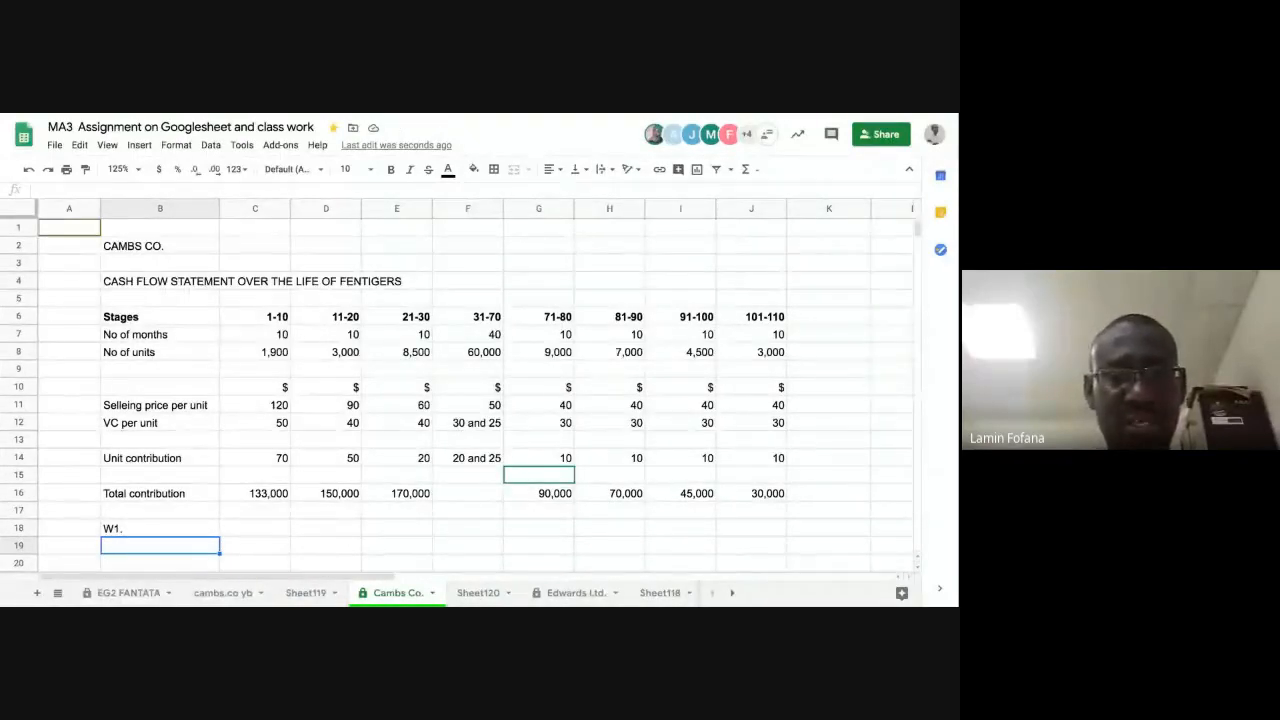
Step: Label the working in B19 as "contibution for p31-70"
text(cont)
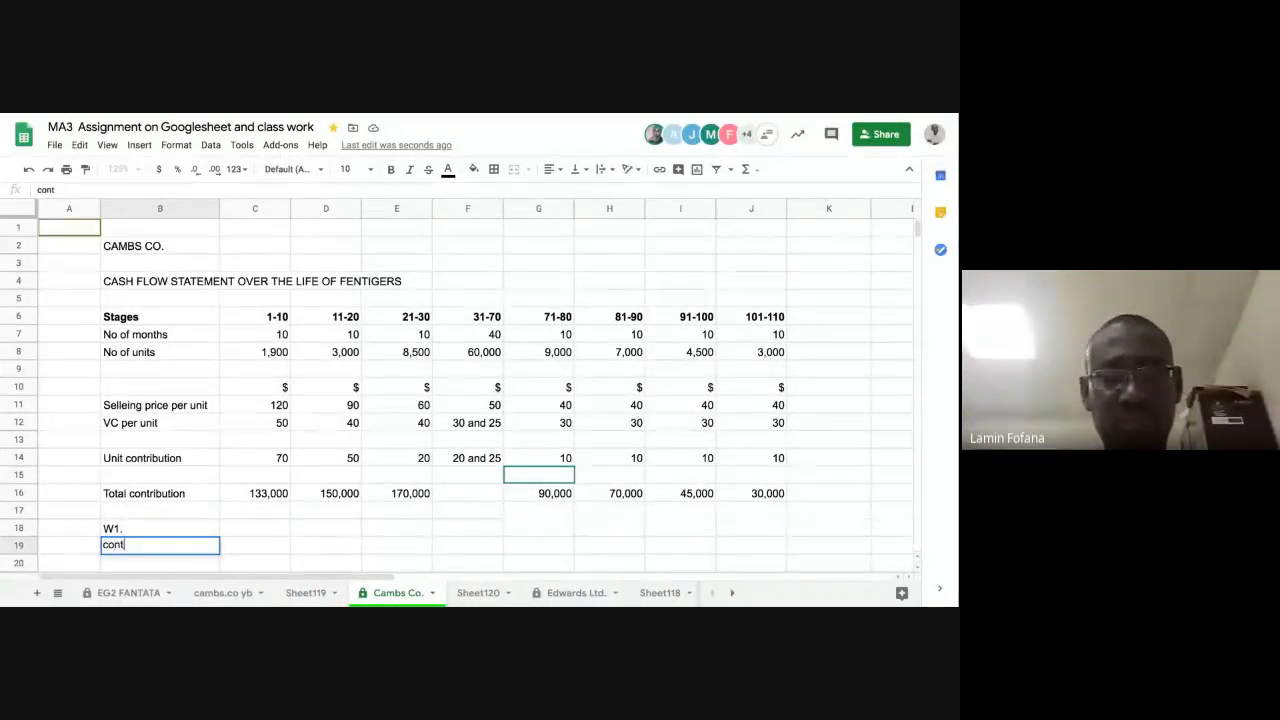
text(ibut)
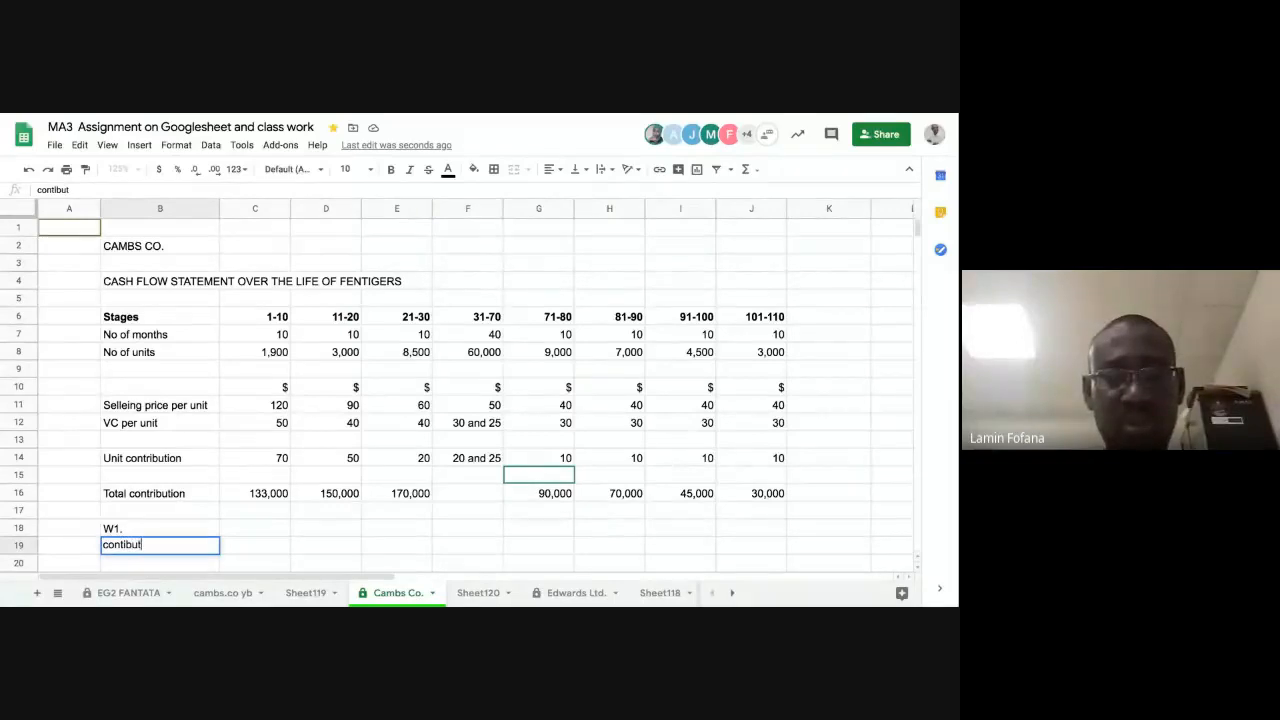
text(ion for p)
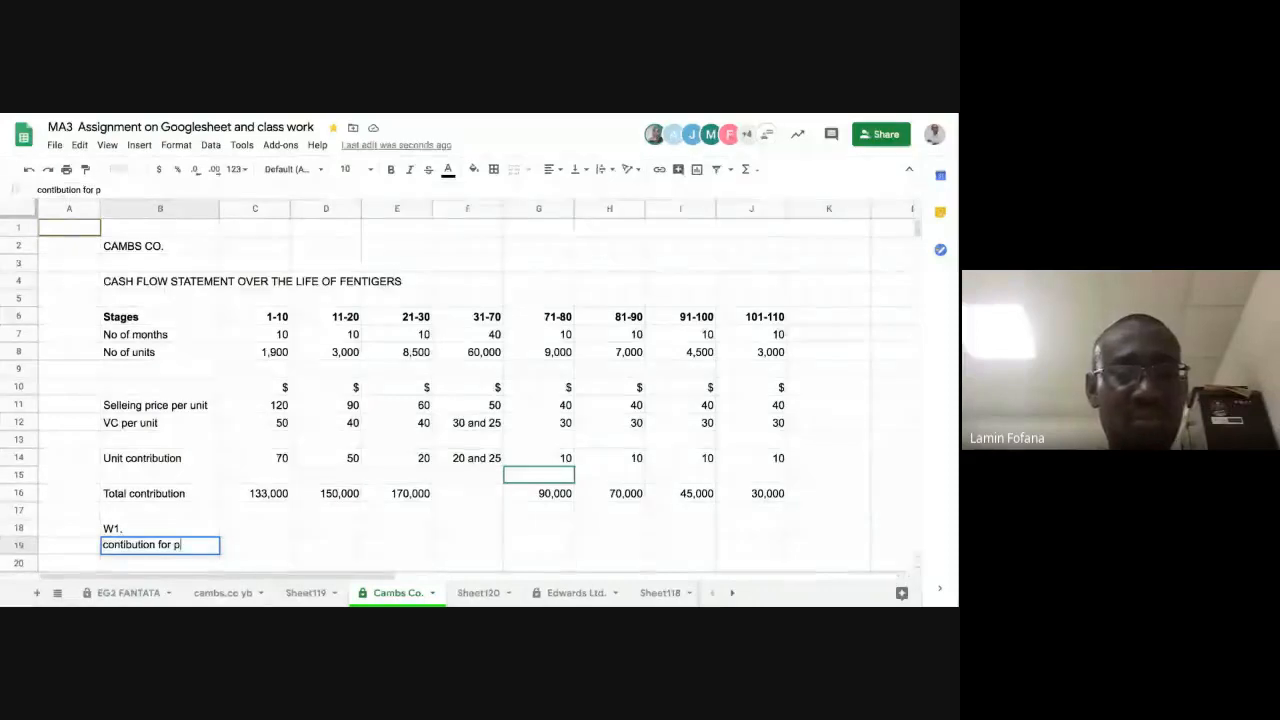
text(31-)
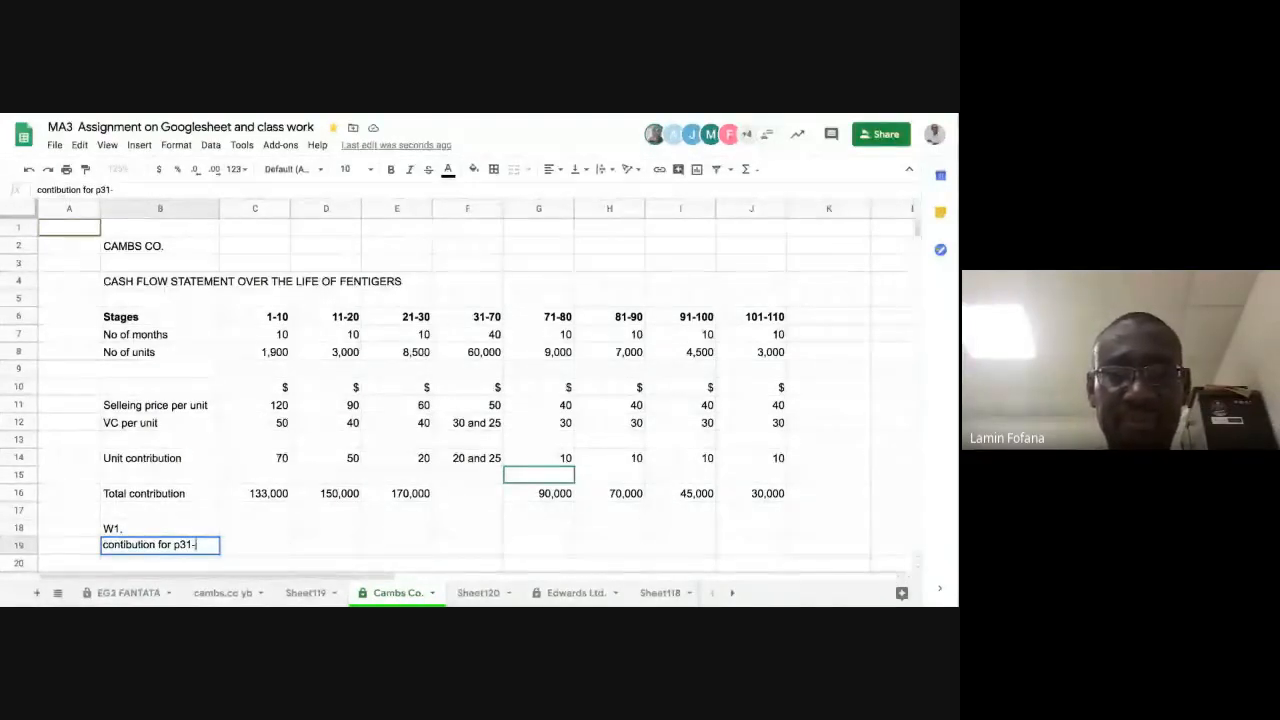
text(70)
key(Return)
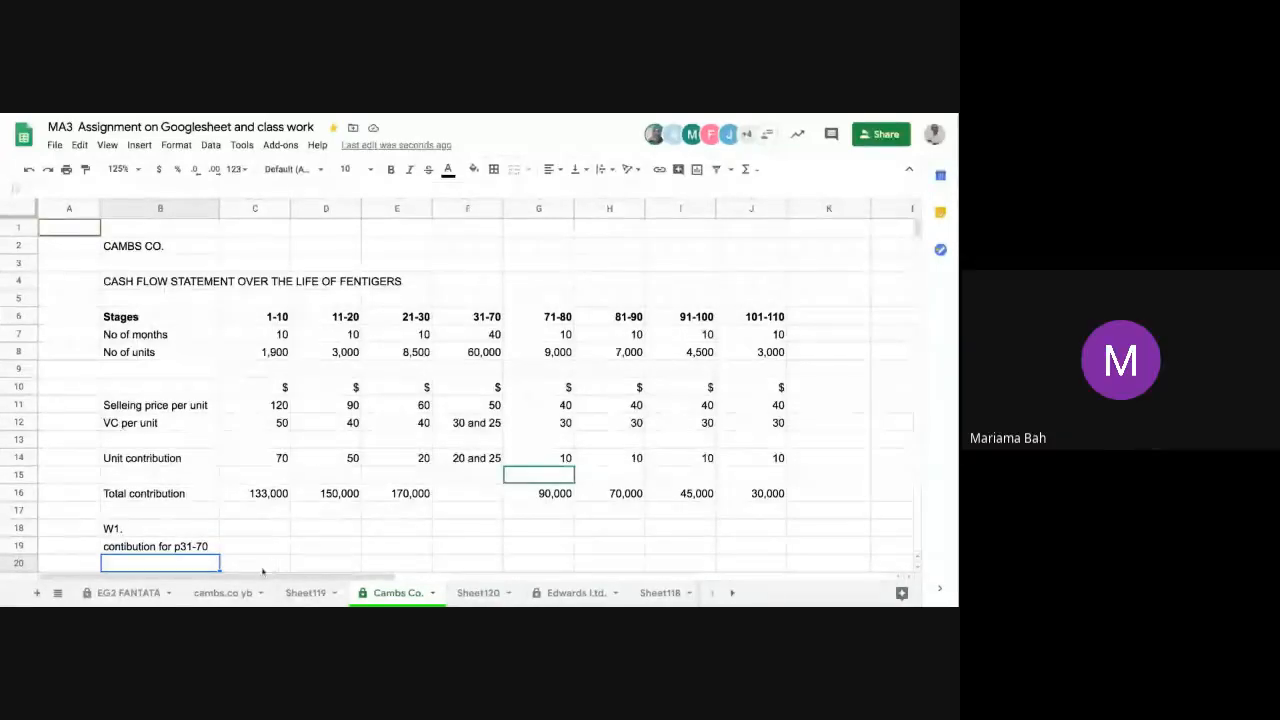
click(256, 546)
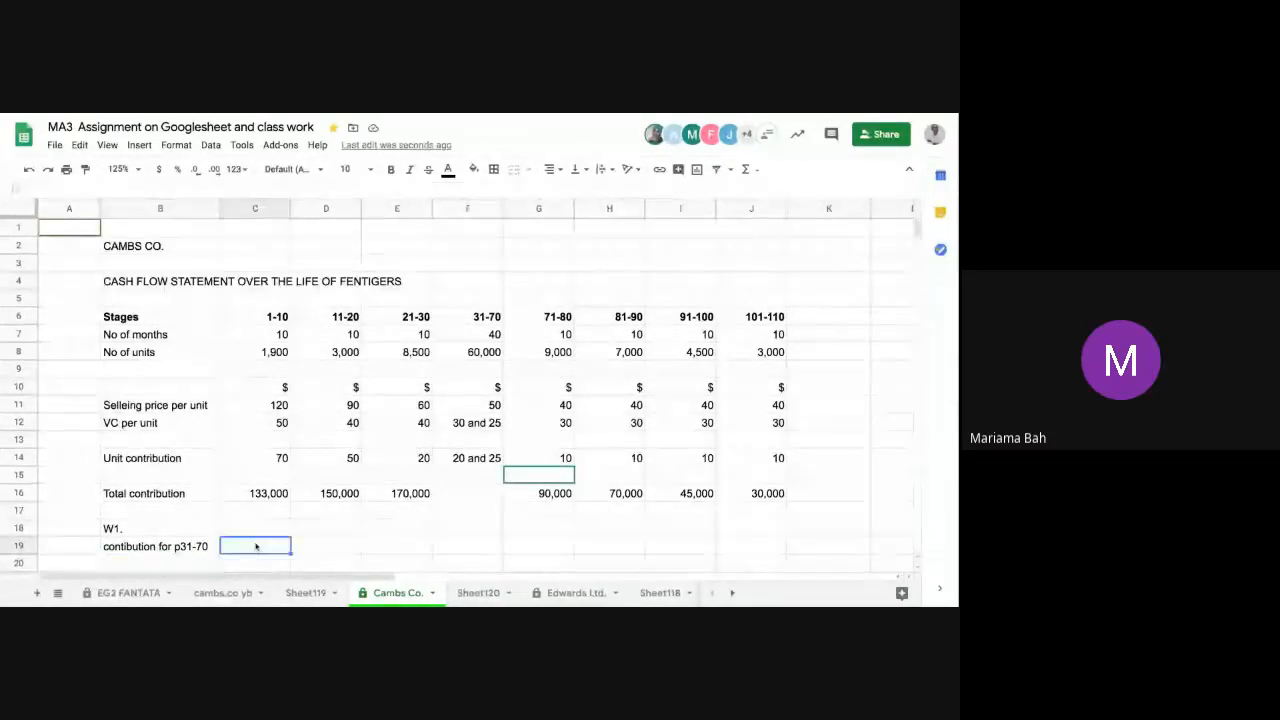
text(=)
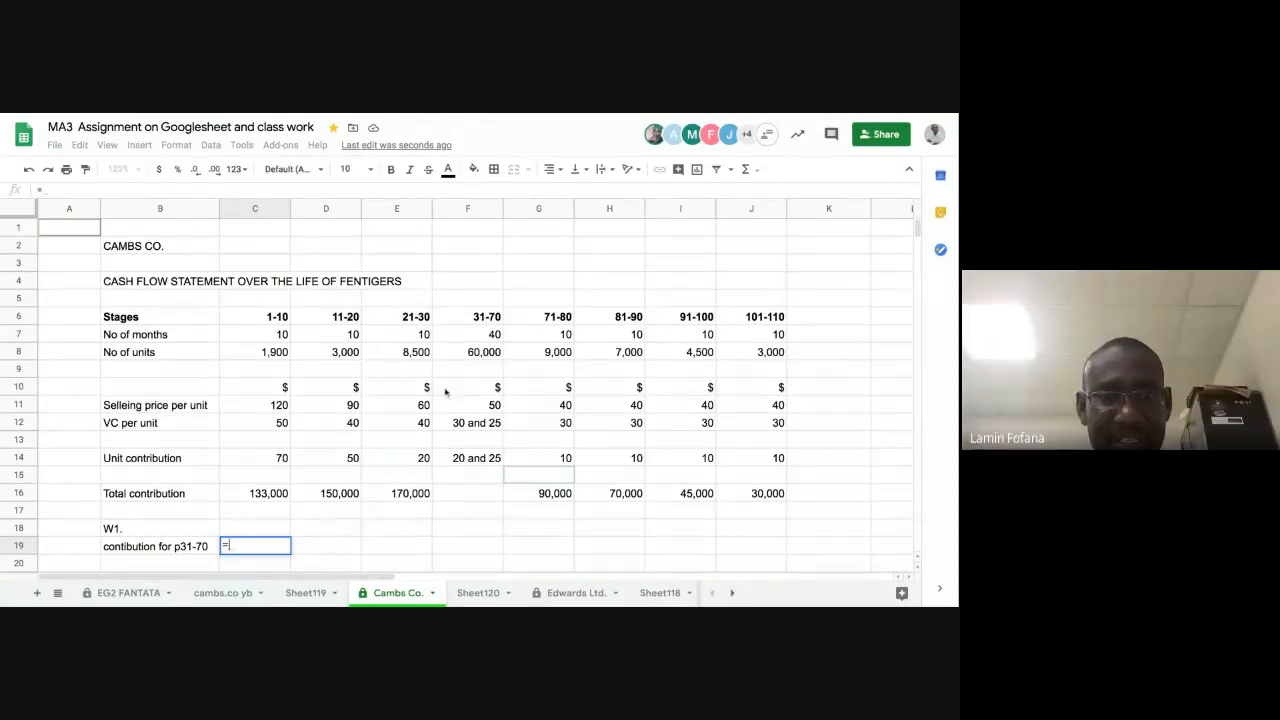
click(470, 354)
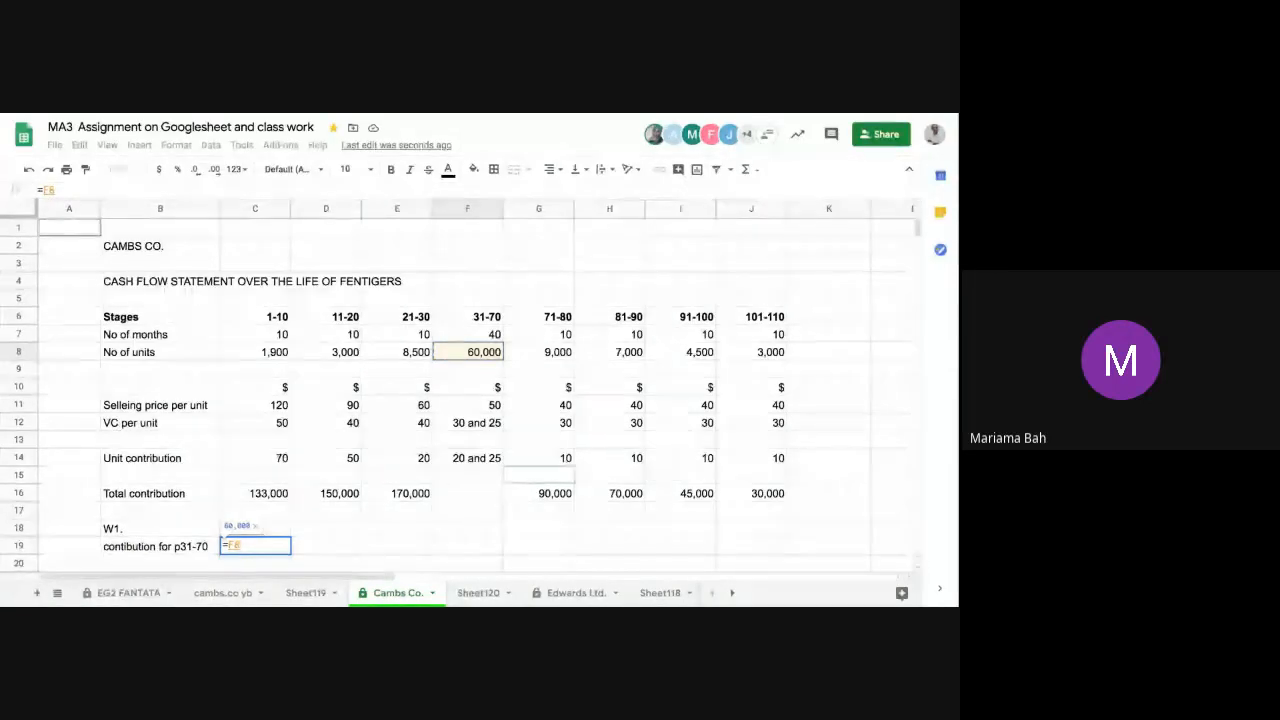
text(*)
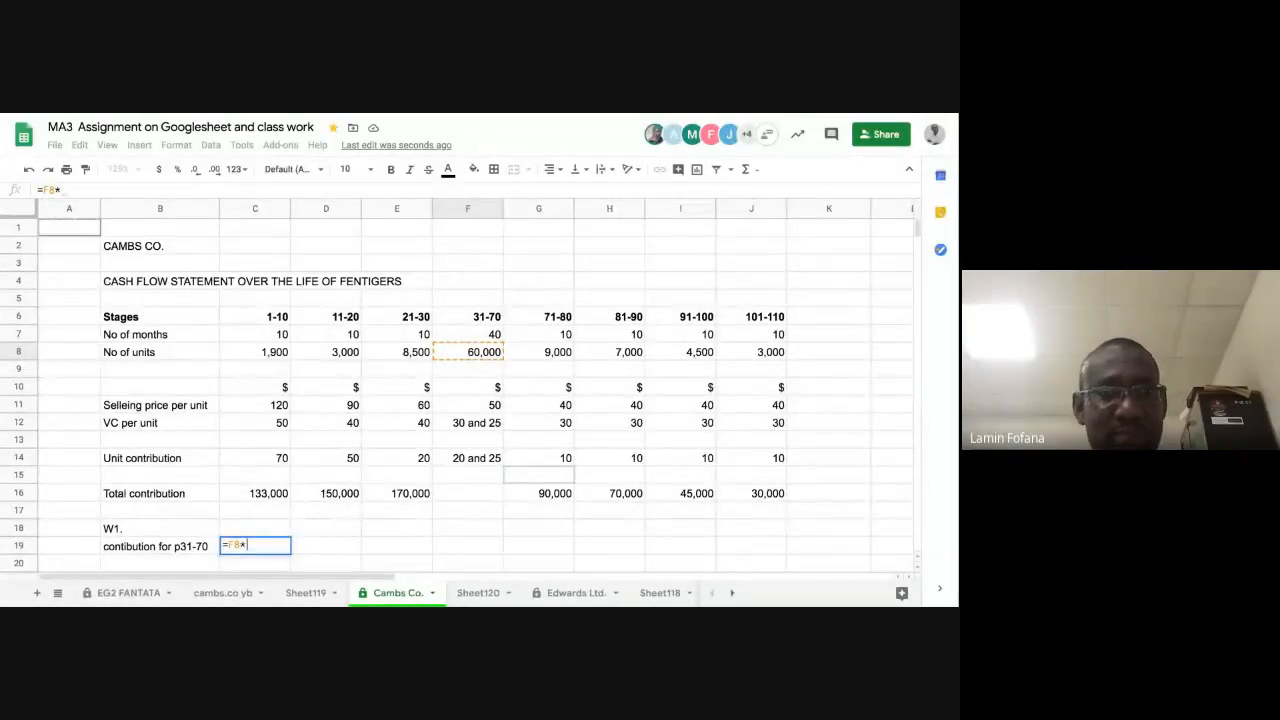
text(20)
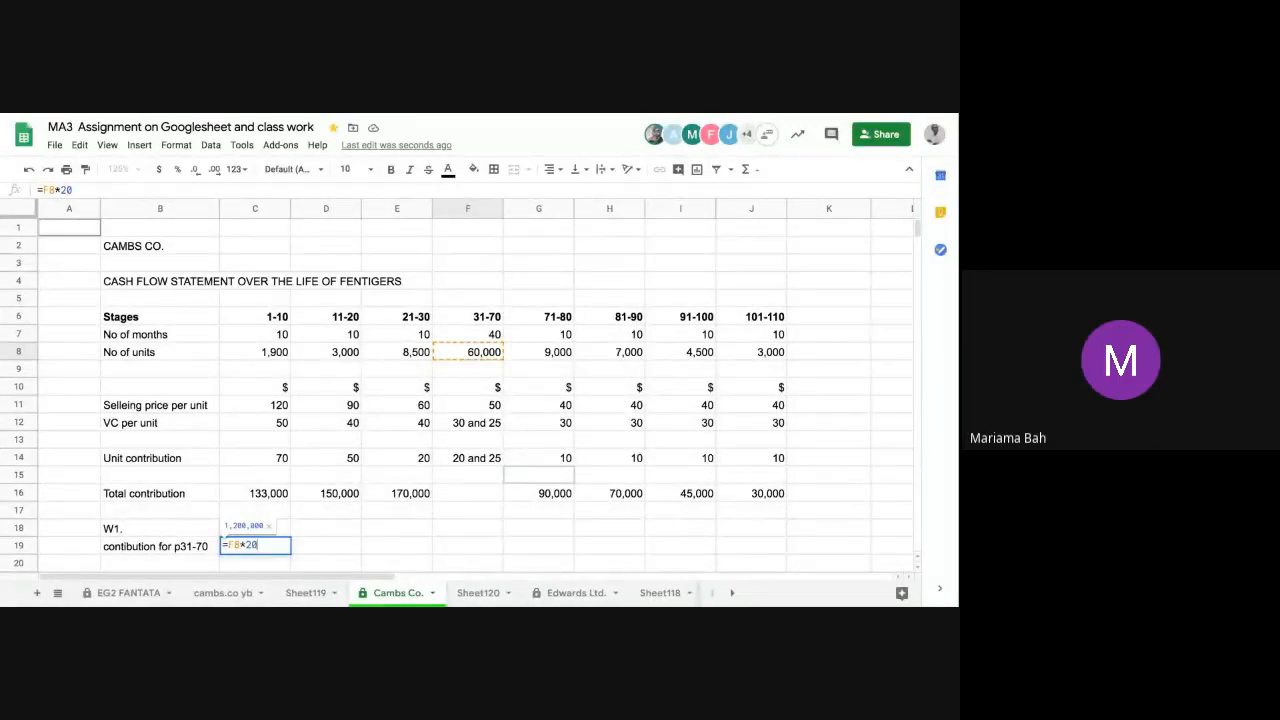
key(BackSpace)
key(BackSpace)
key(BackSpace)
key(BackSpace)
key(BackSpace)
key(BackSpace)
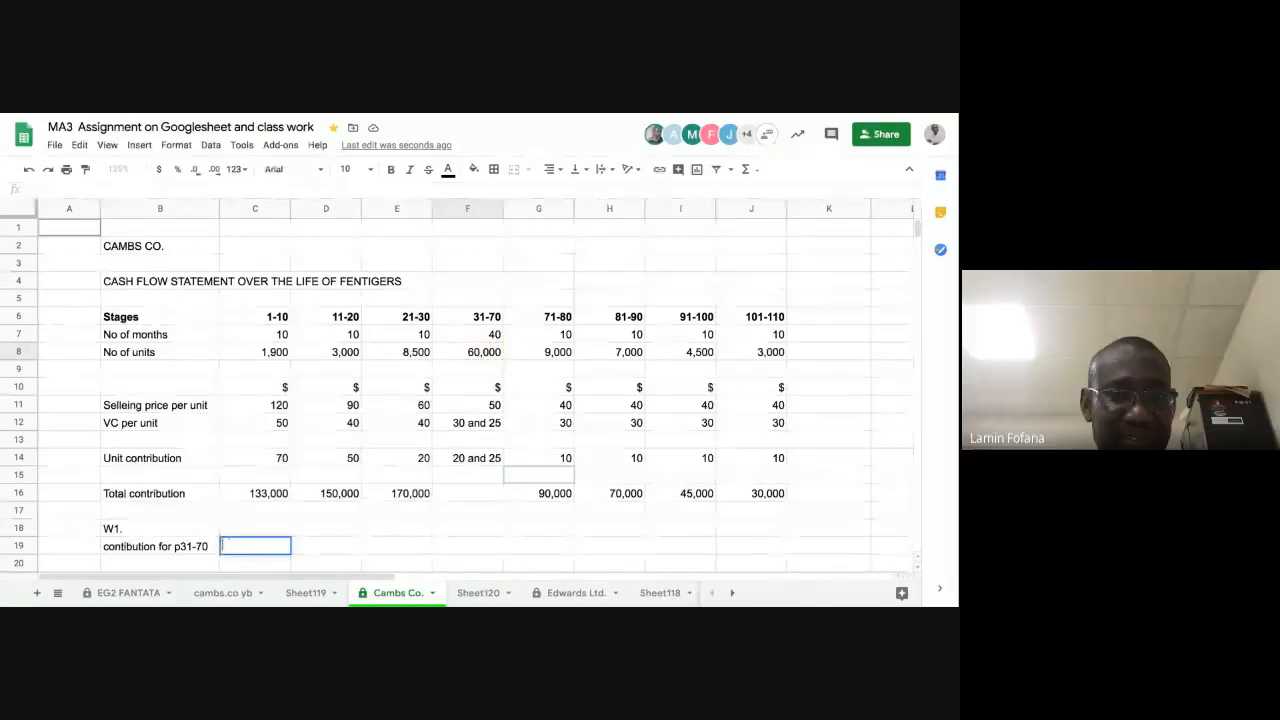
Step: Calculate the contribution for p31-70 in C19 with the formula =(F8*20)+(F8*25)
text(=()
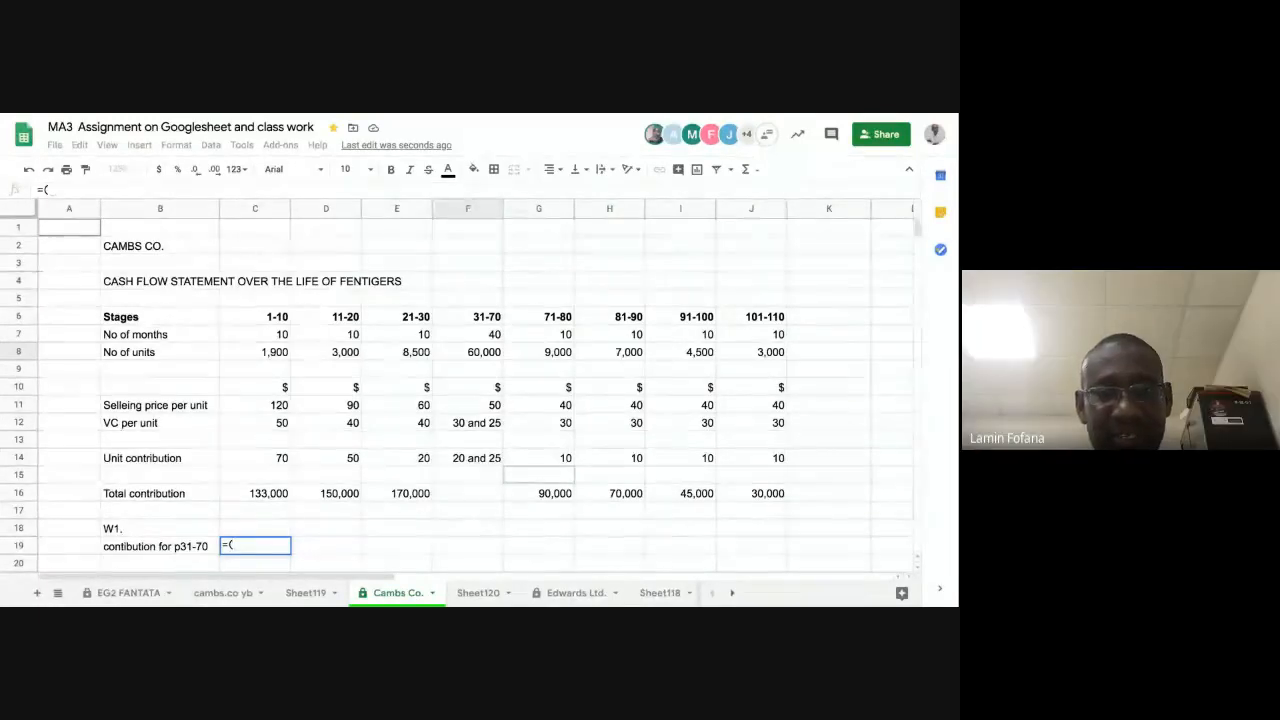
text(60000)
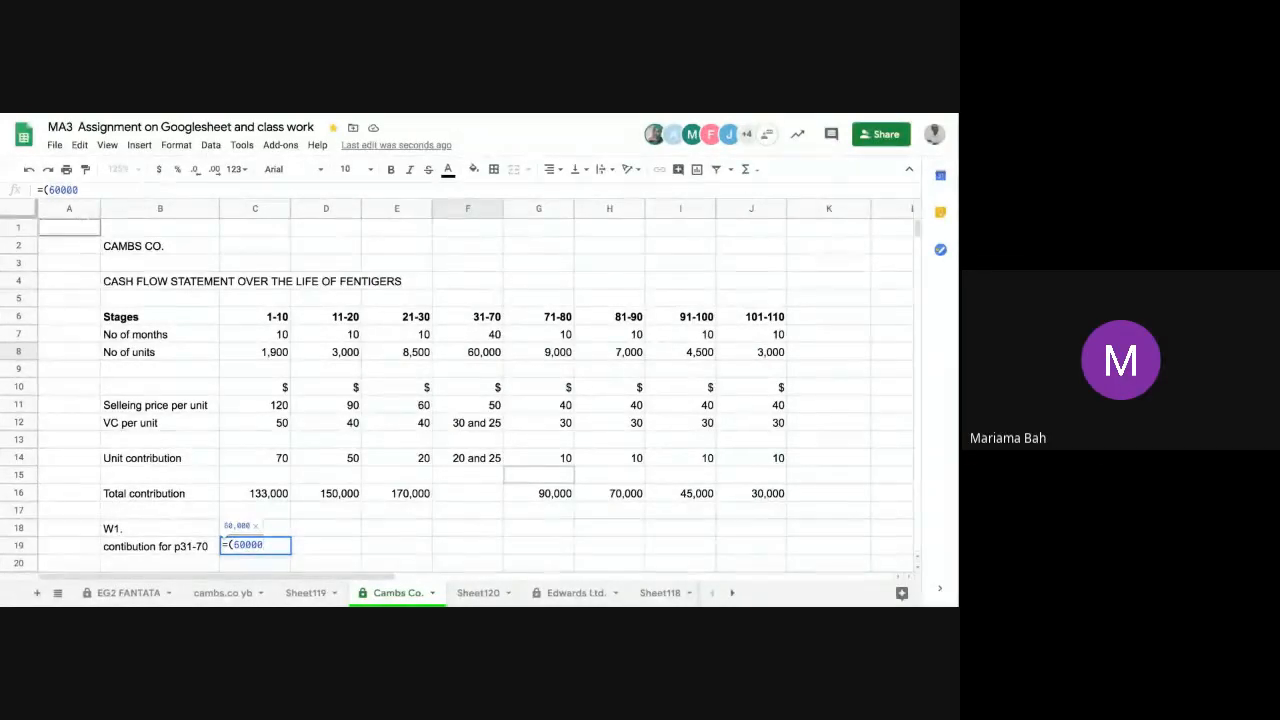
key(BackSpace)
key(BackSpace)
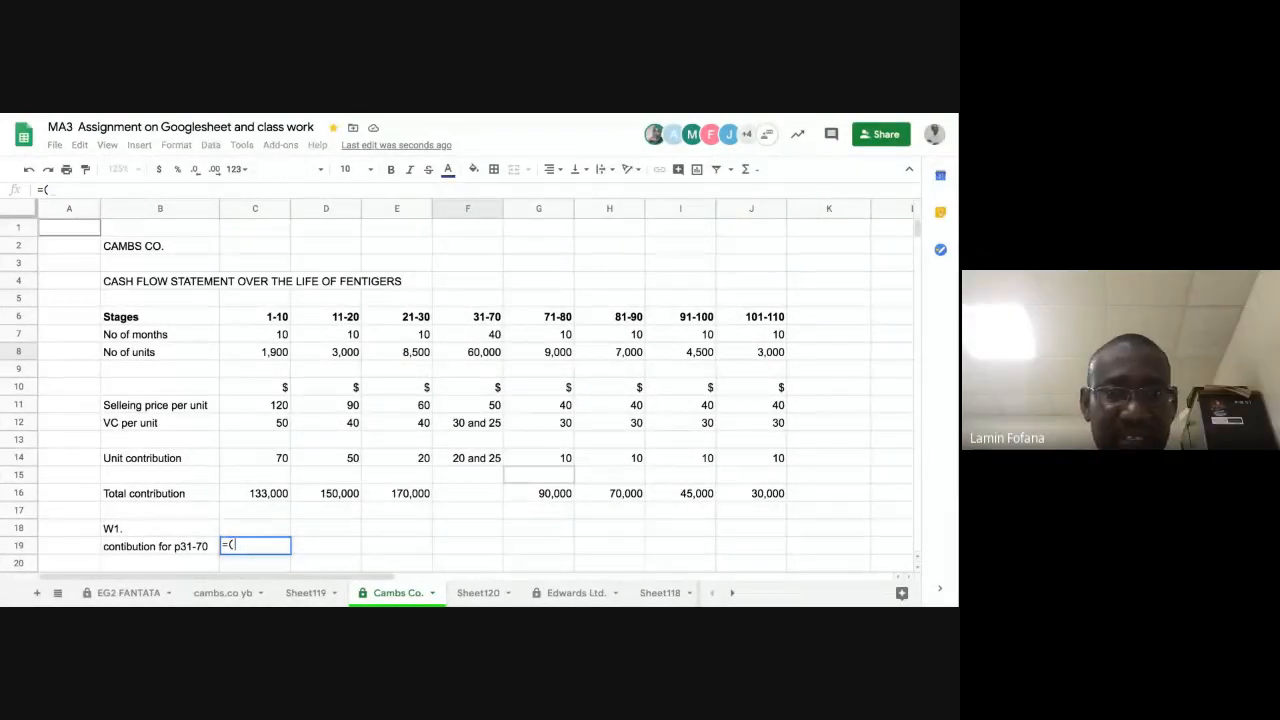
click(461, 355)
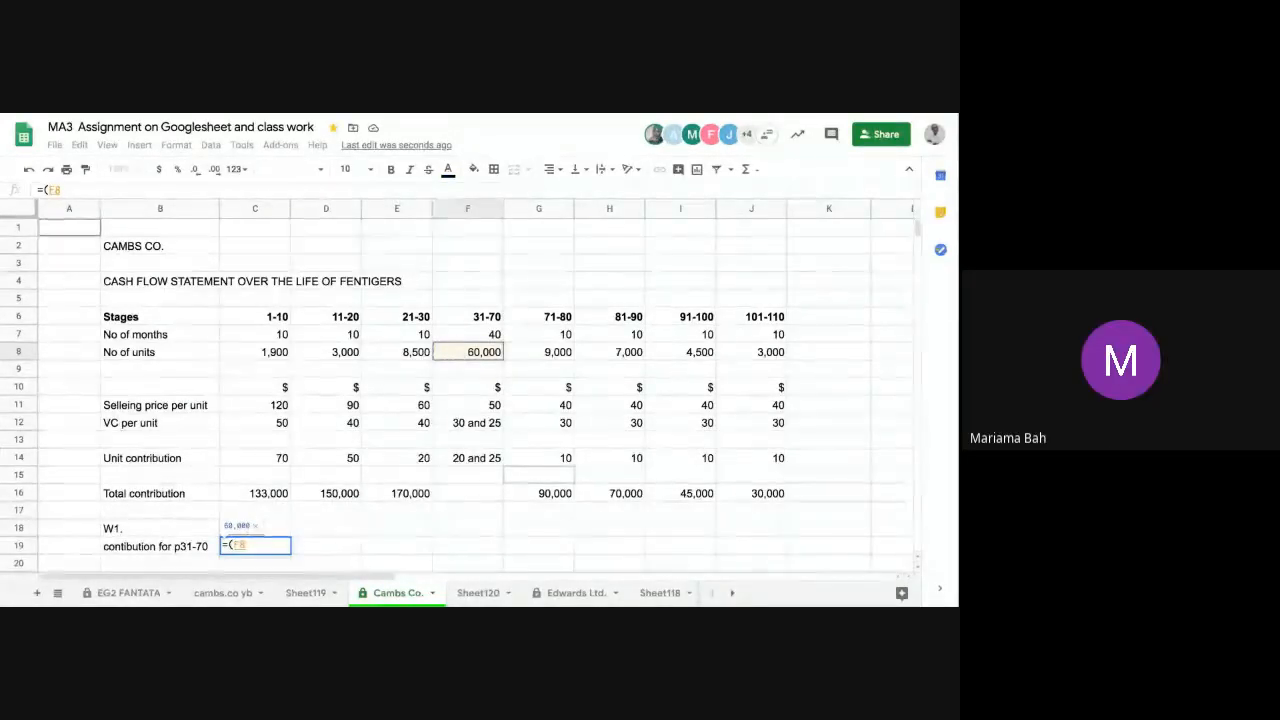
text(*)
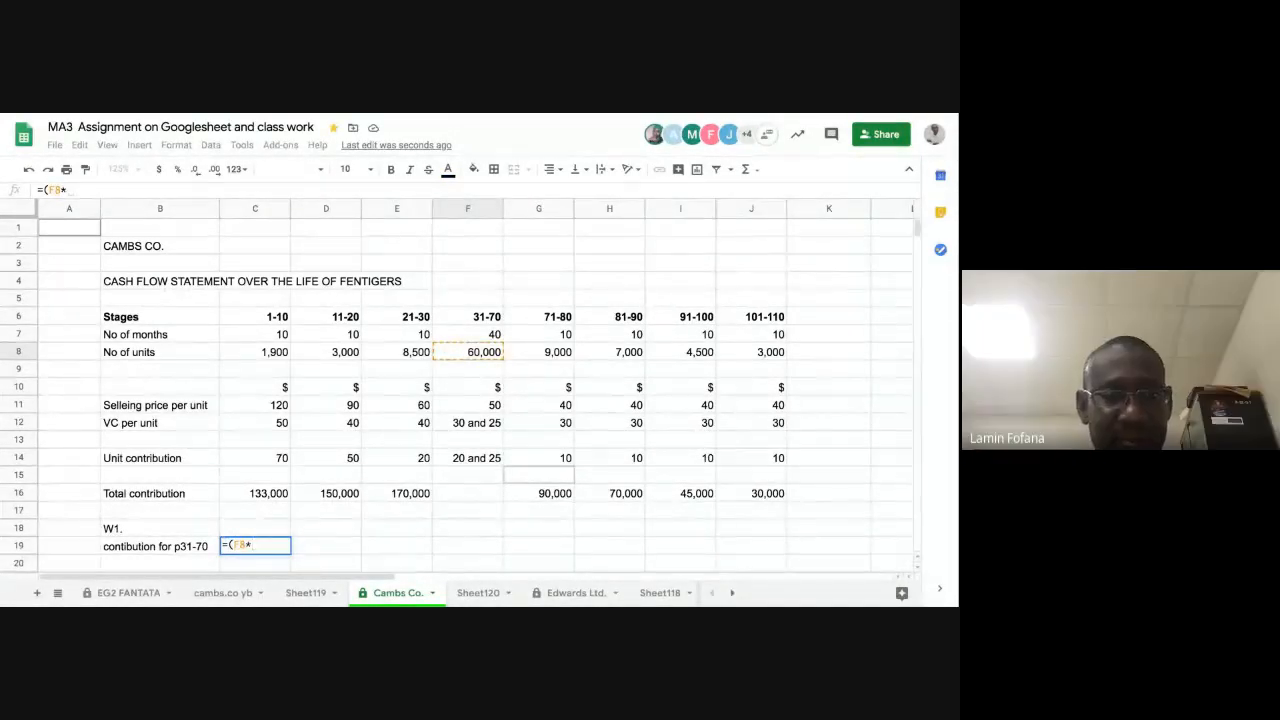
text(20)
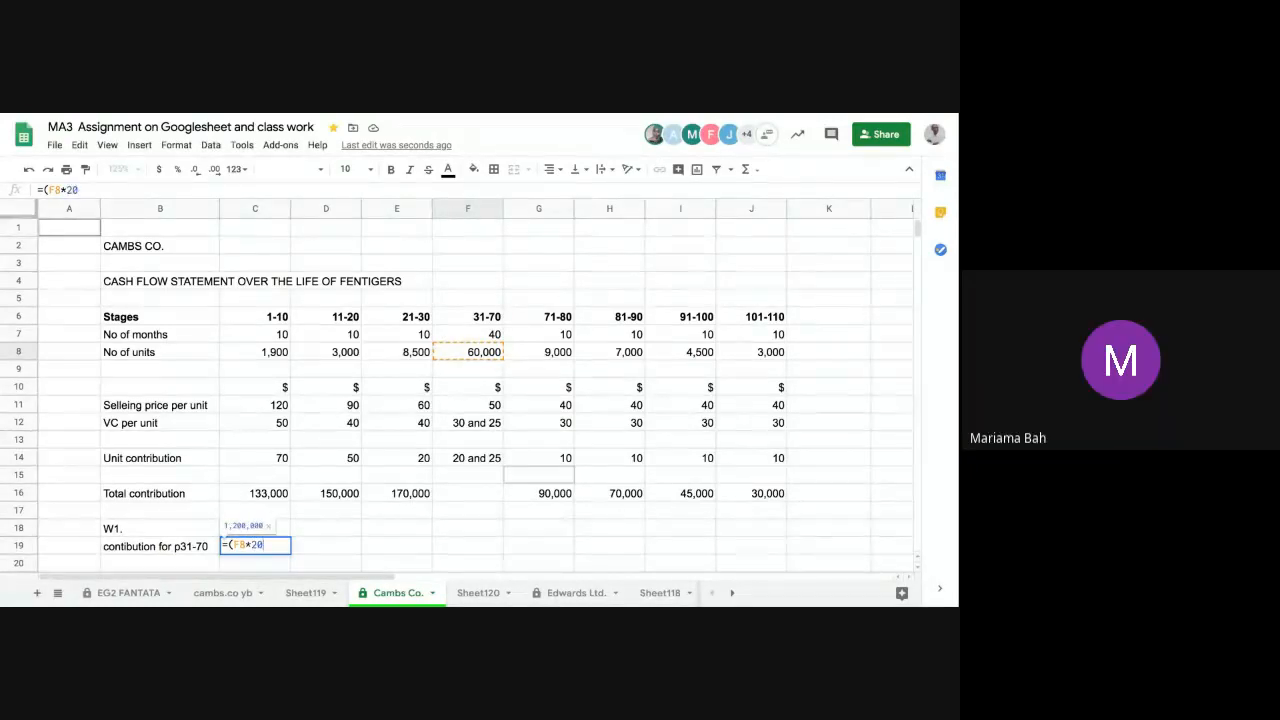
text()+)
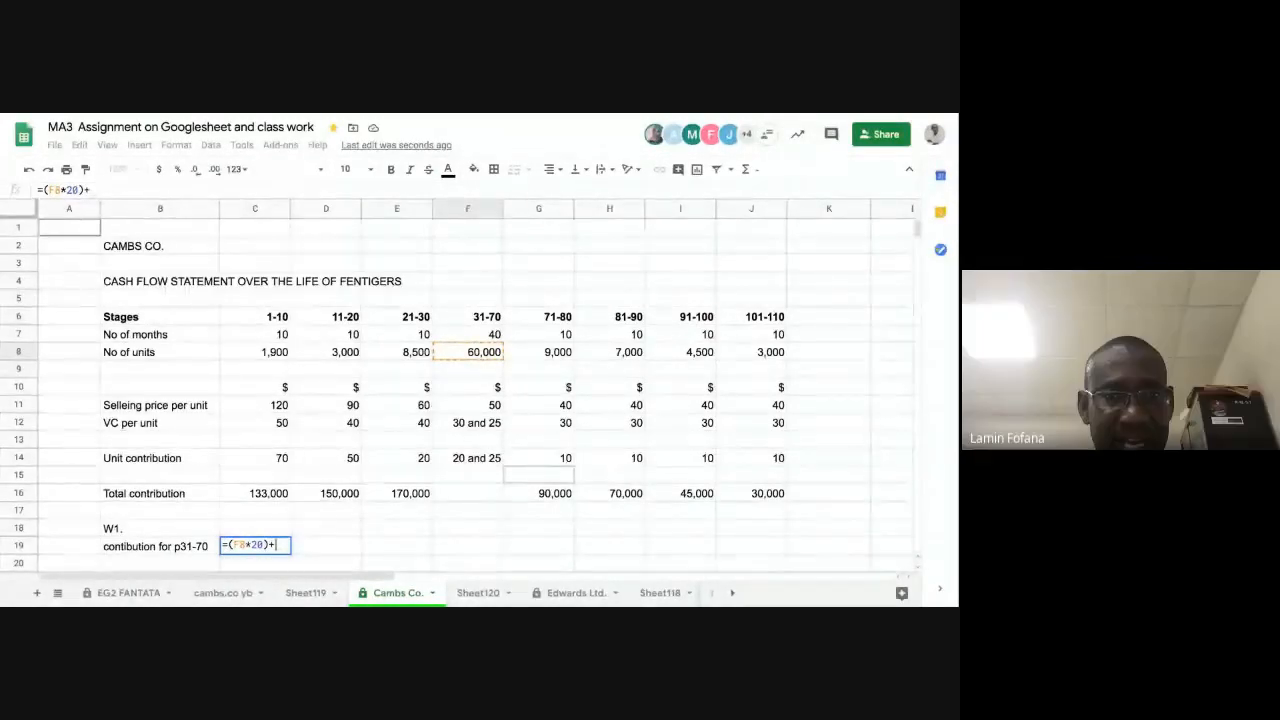
text(()
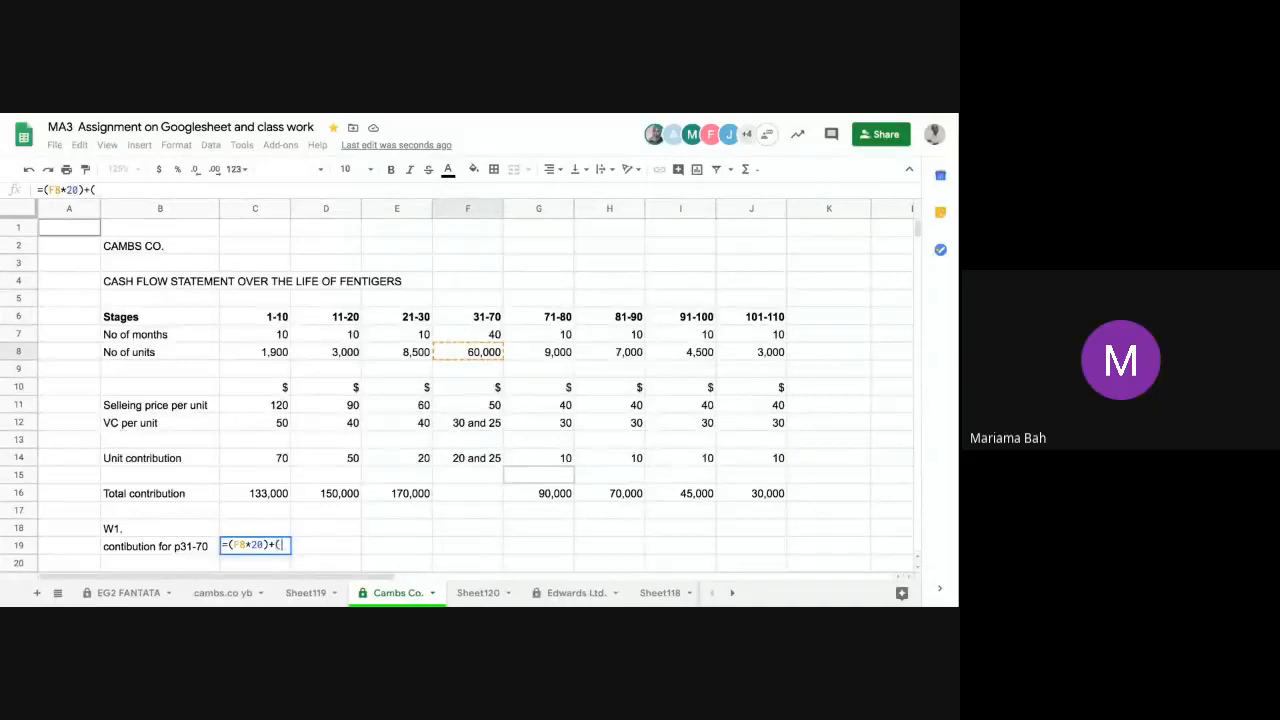
text(F8)
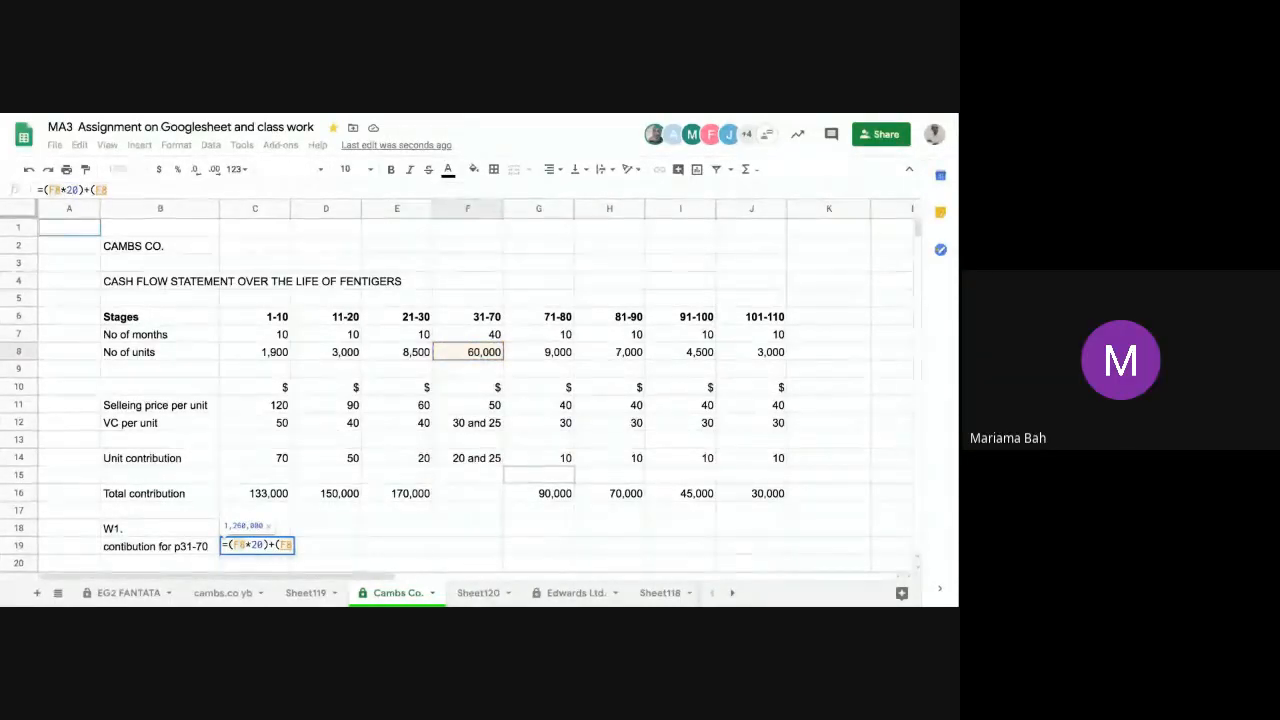
text(*2)
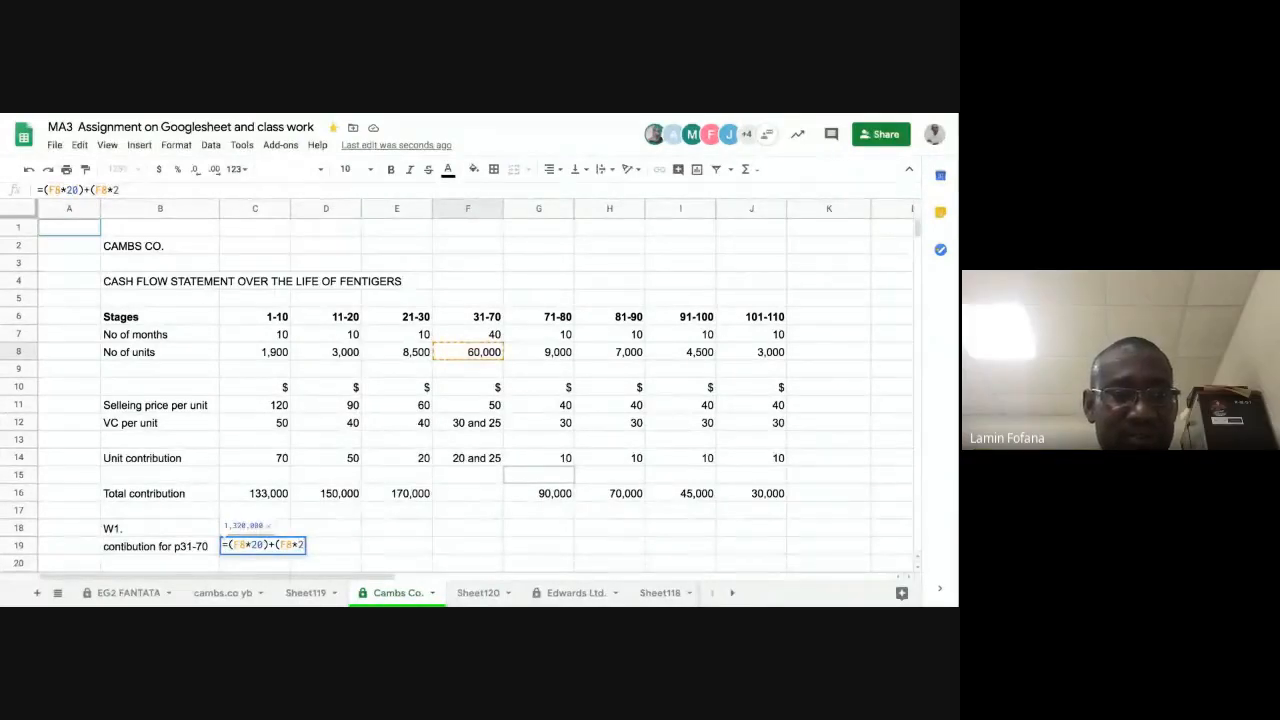
text(5)
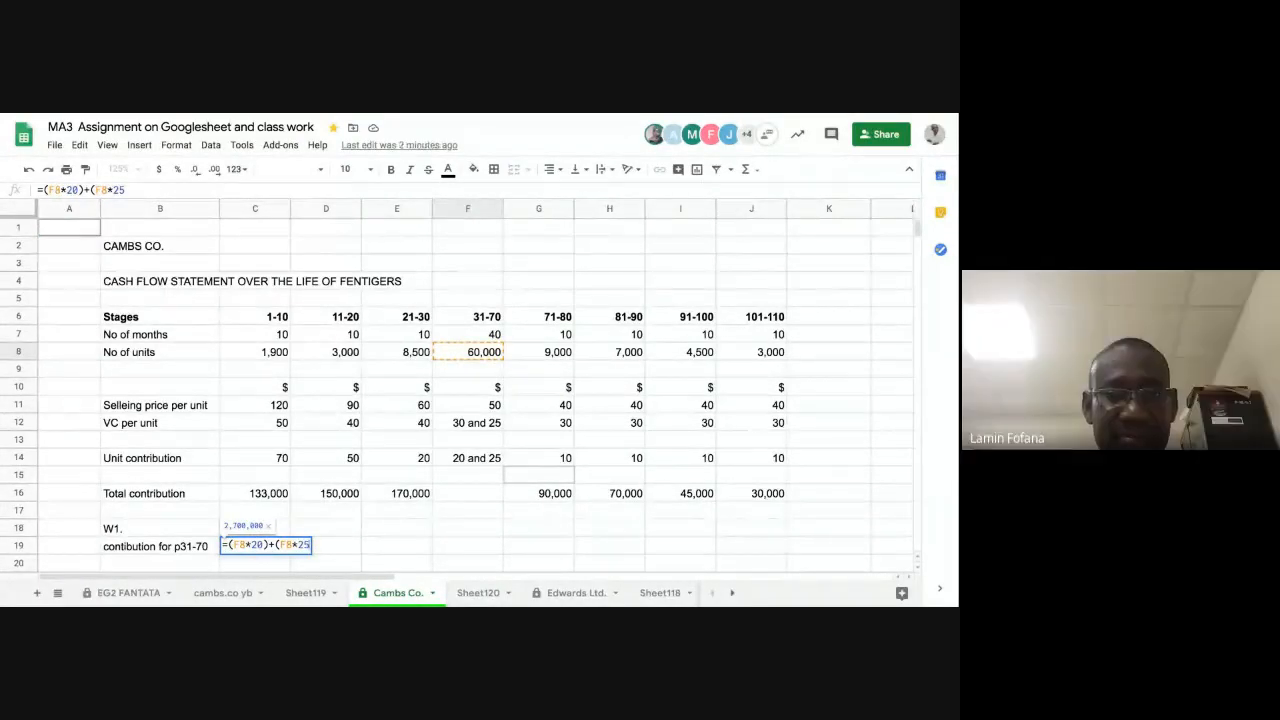
text())
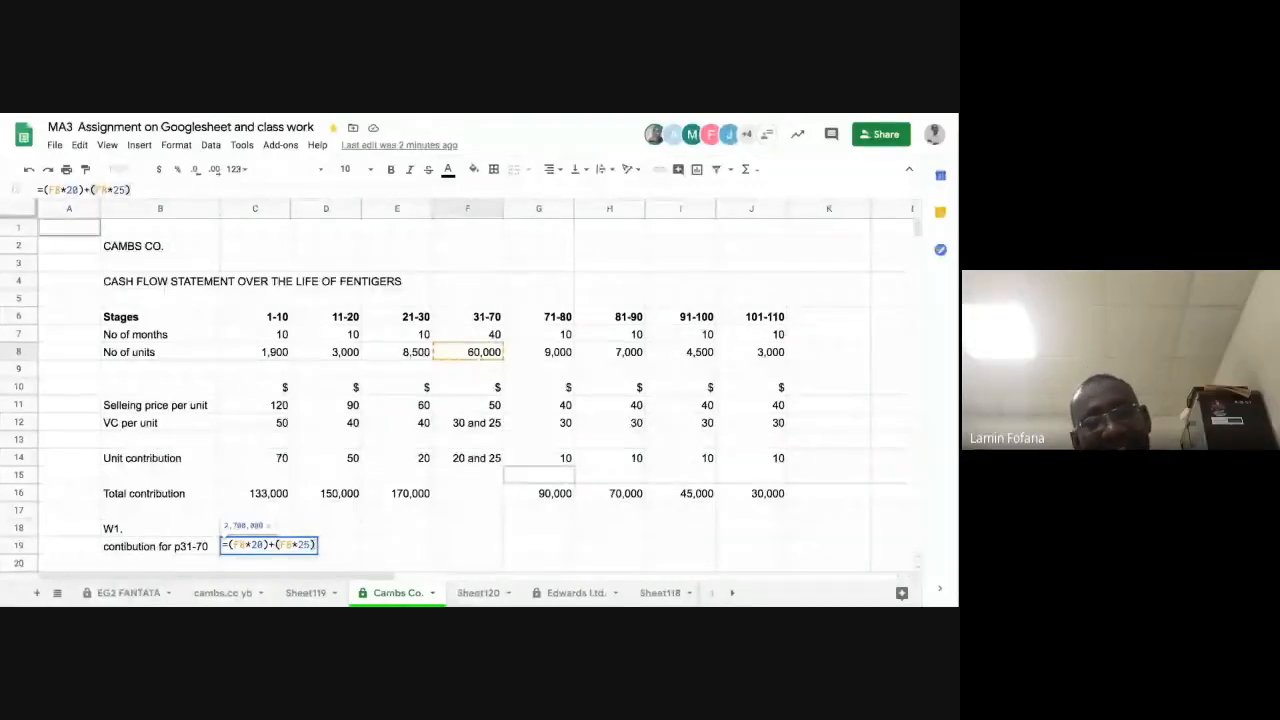
key(Return)
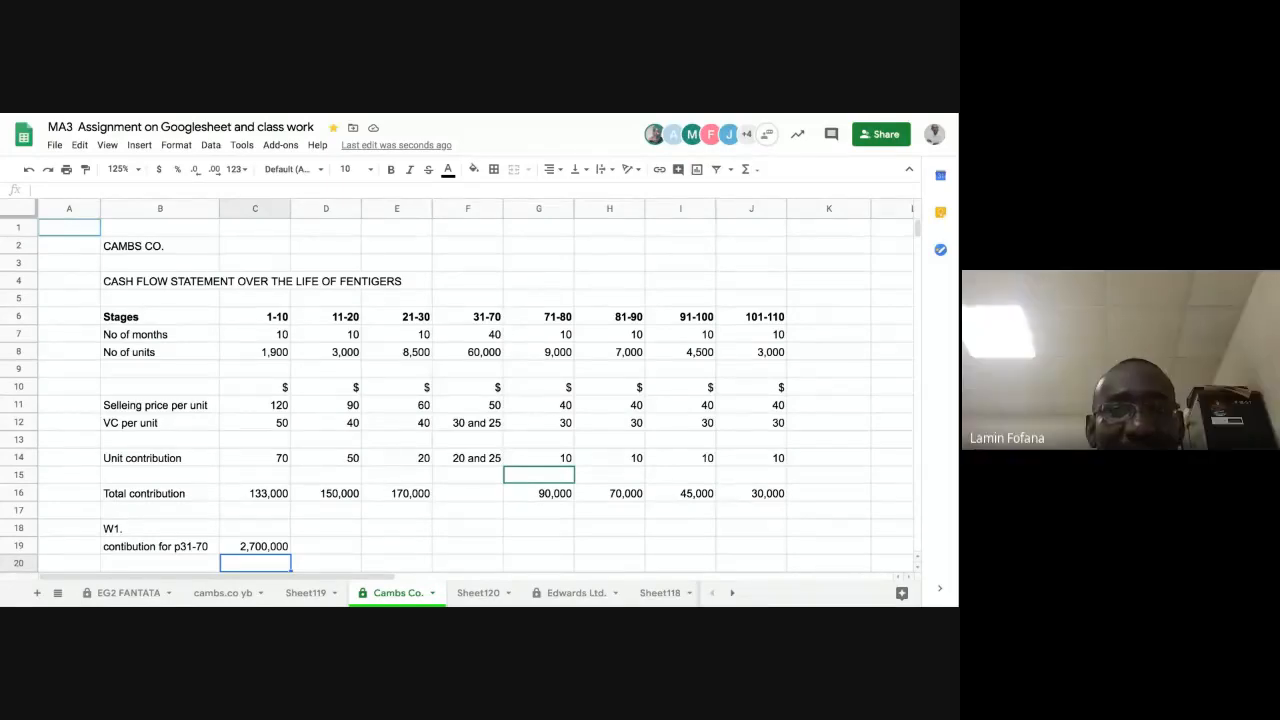
click(332, 545)
text(=20)
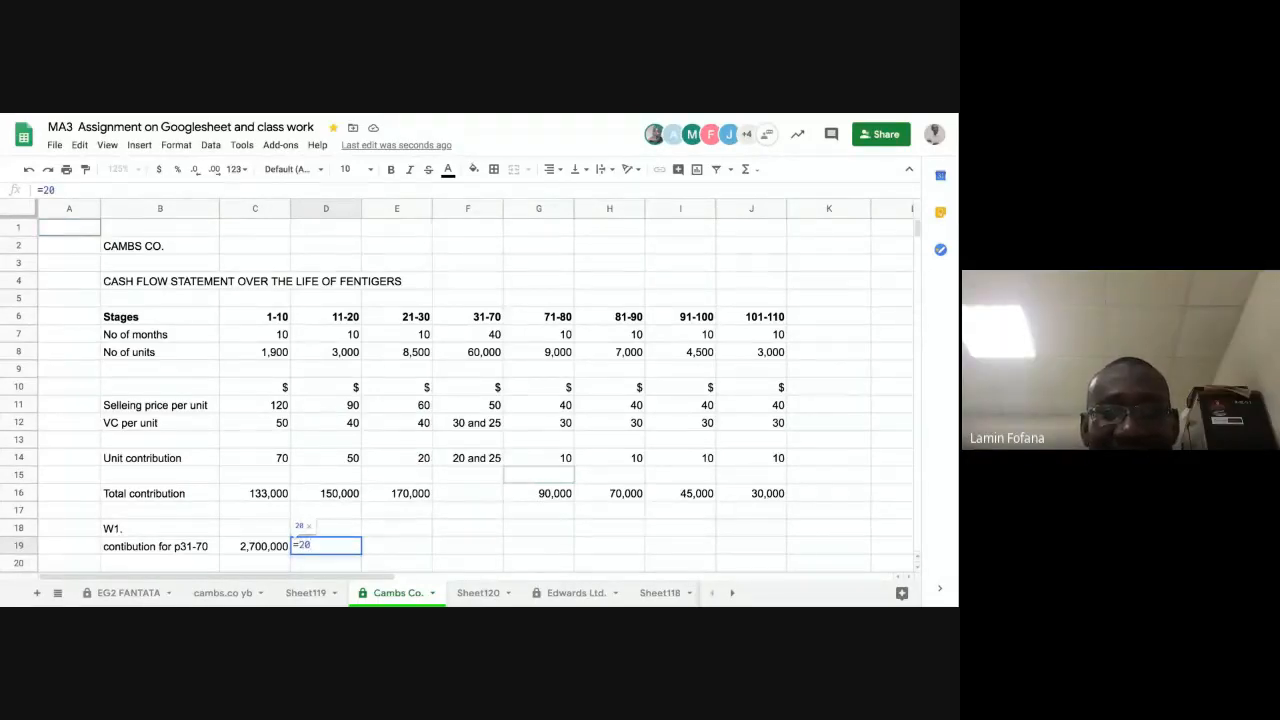
text(*)
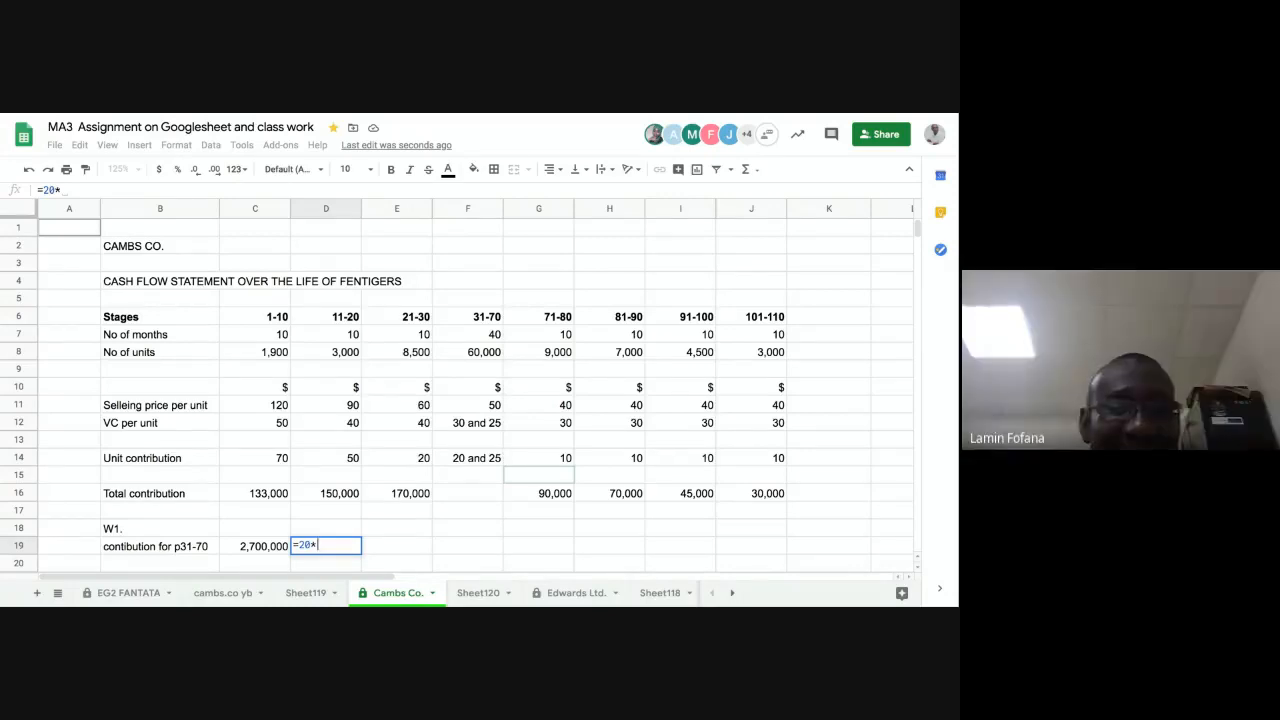
key(BackSpace)
key(BackSpace)
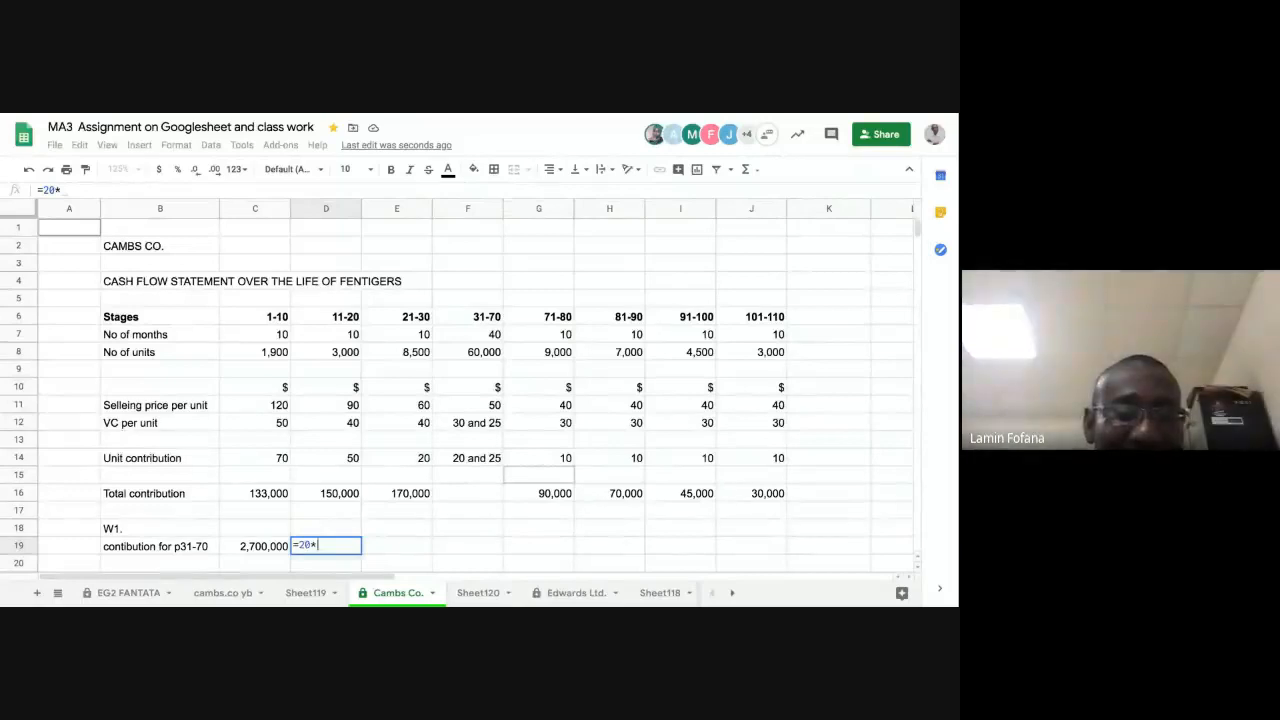
key(Escape)
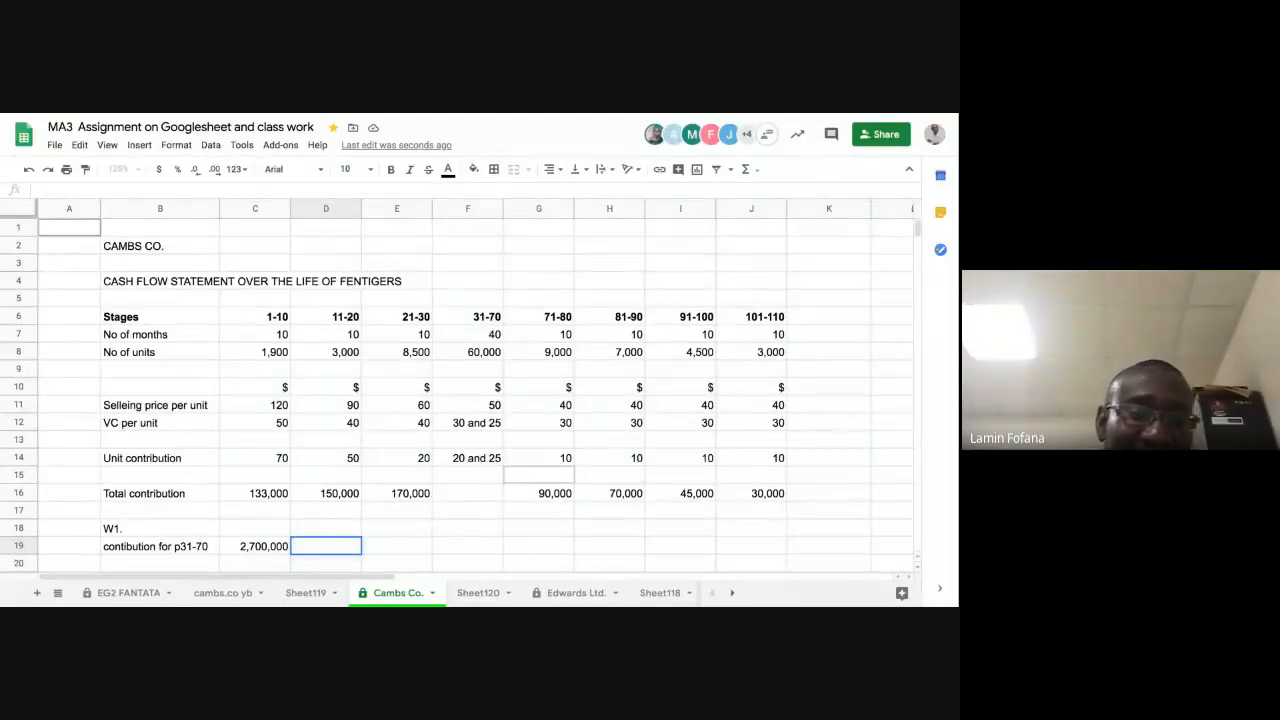
Step: Halve the units in the first term of the C19 formula so that term reads ((F8/2)*20)
click(256, 548)
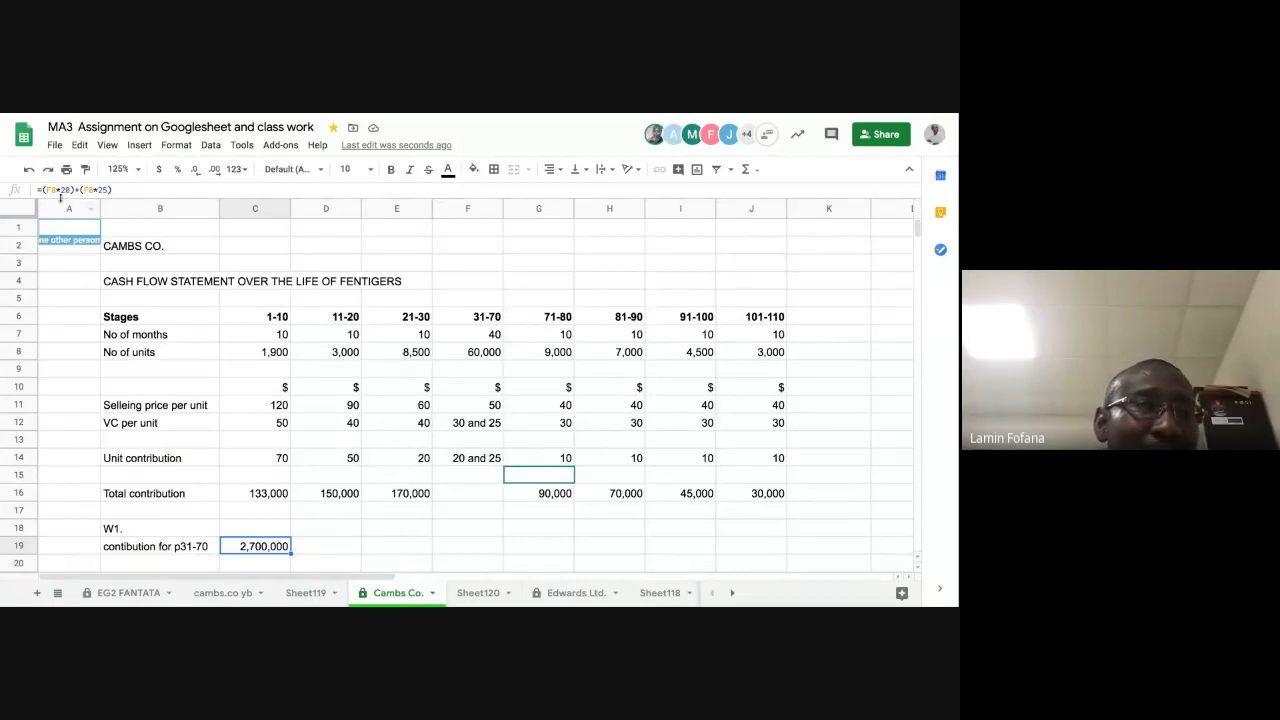
click(56, 190)
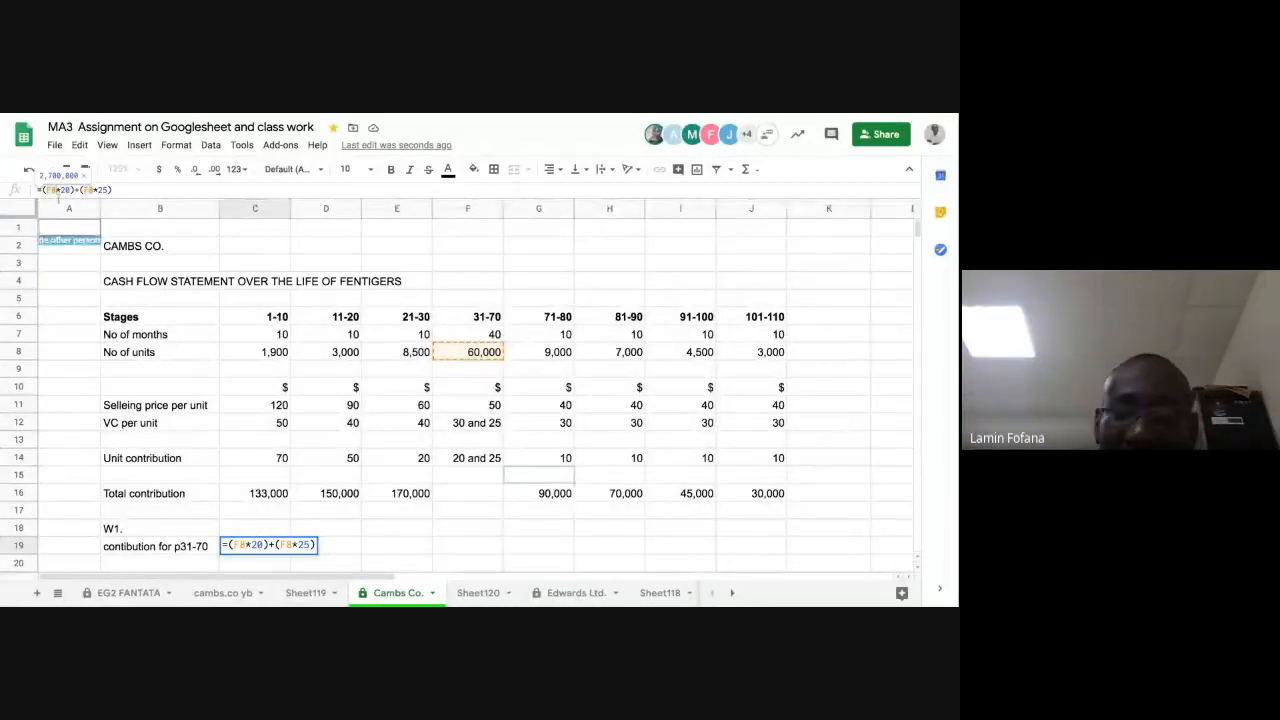
text(/2)
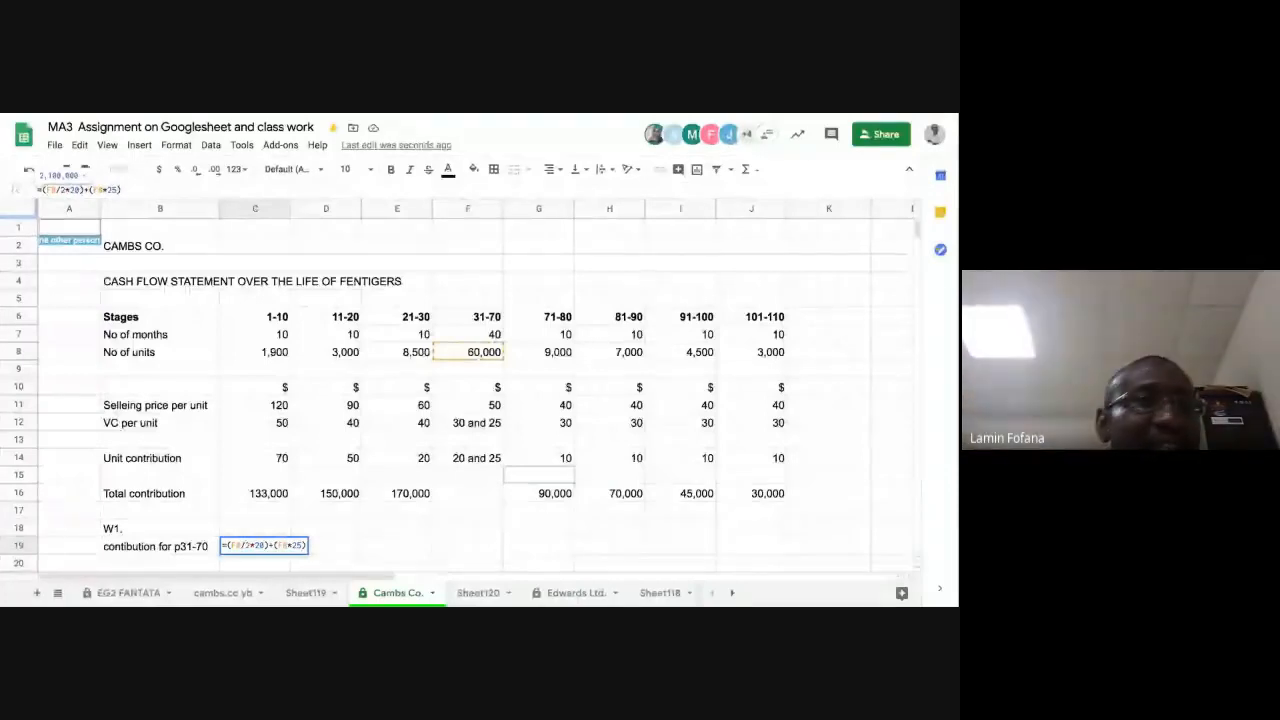
text())
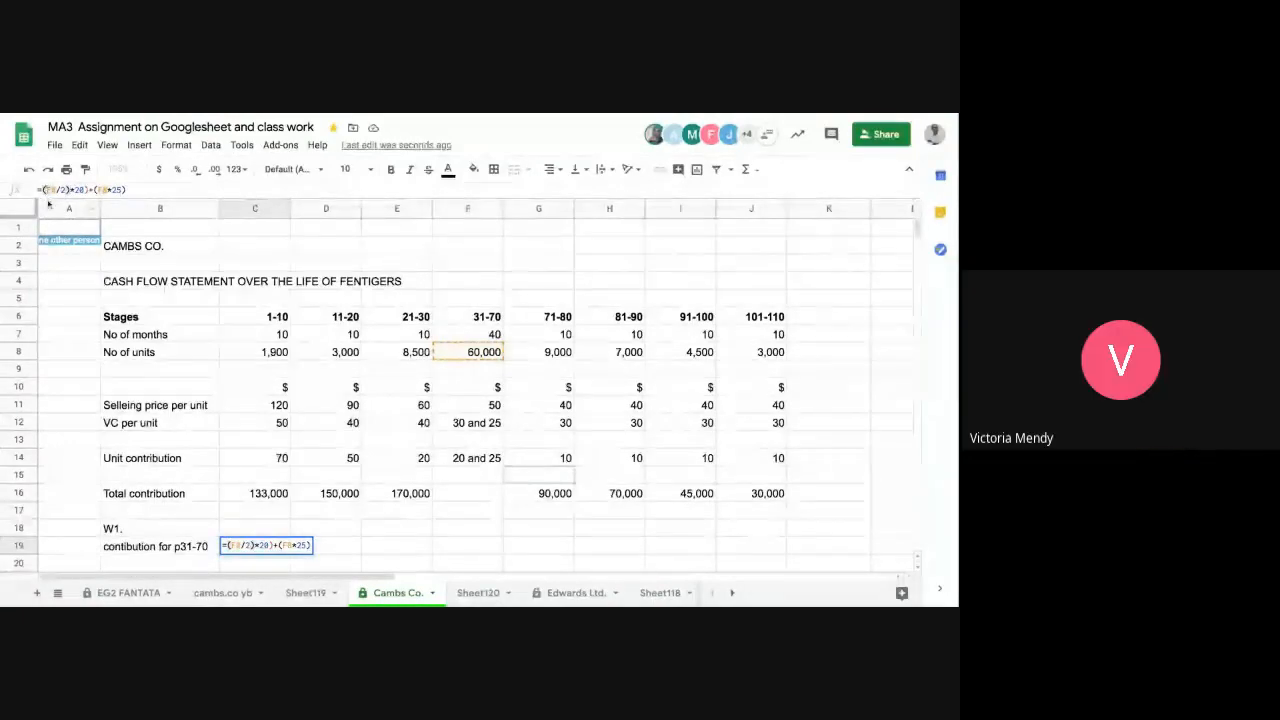
text(()
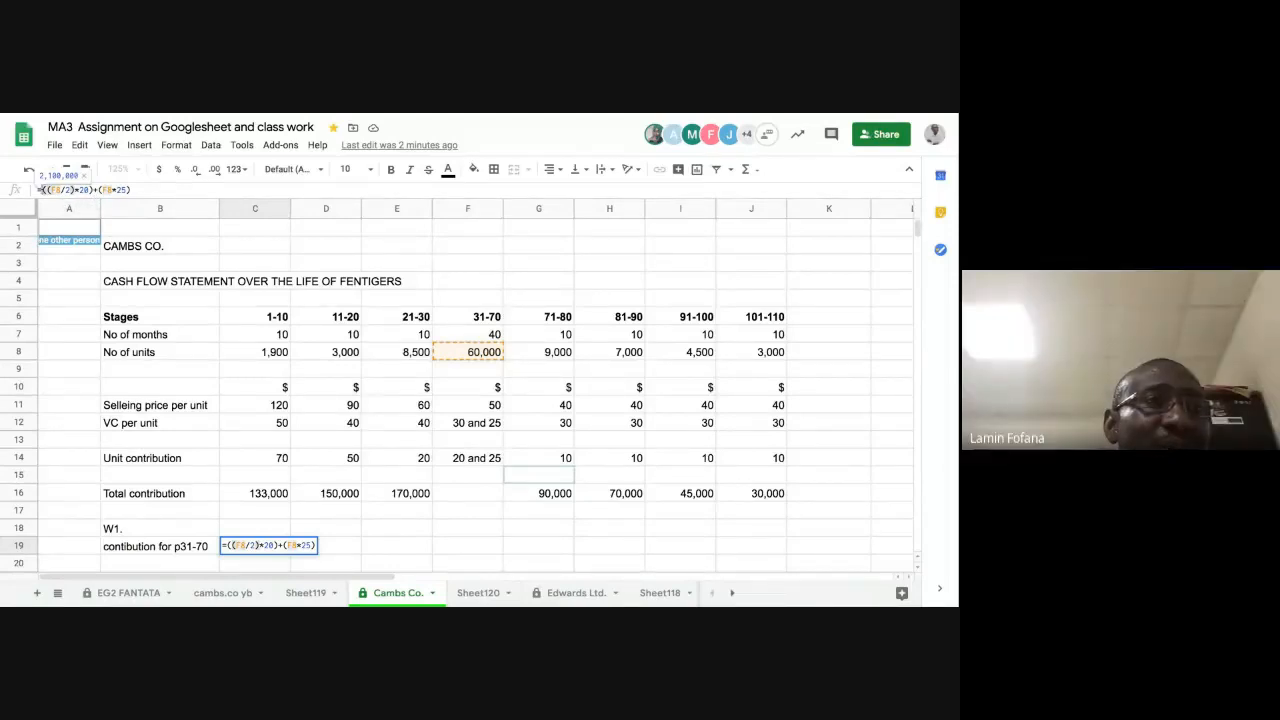
Step: Replace the second term of the C19 formula with a copy of the halved-units term, using (F8/2)*25
drag(44, 189, 76, 189)
click(51, 191)
drag(46, 190, 90, 190)
key(ctrl+c)
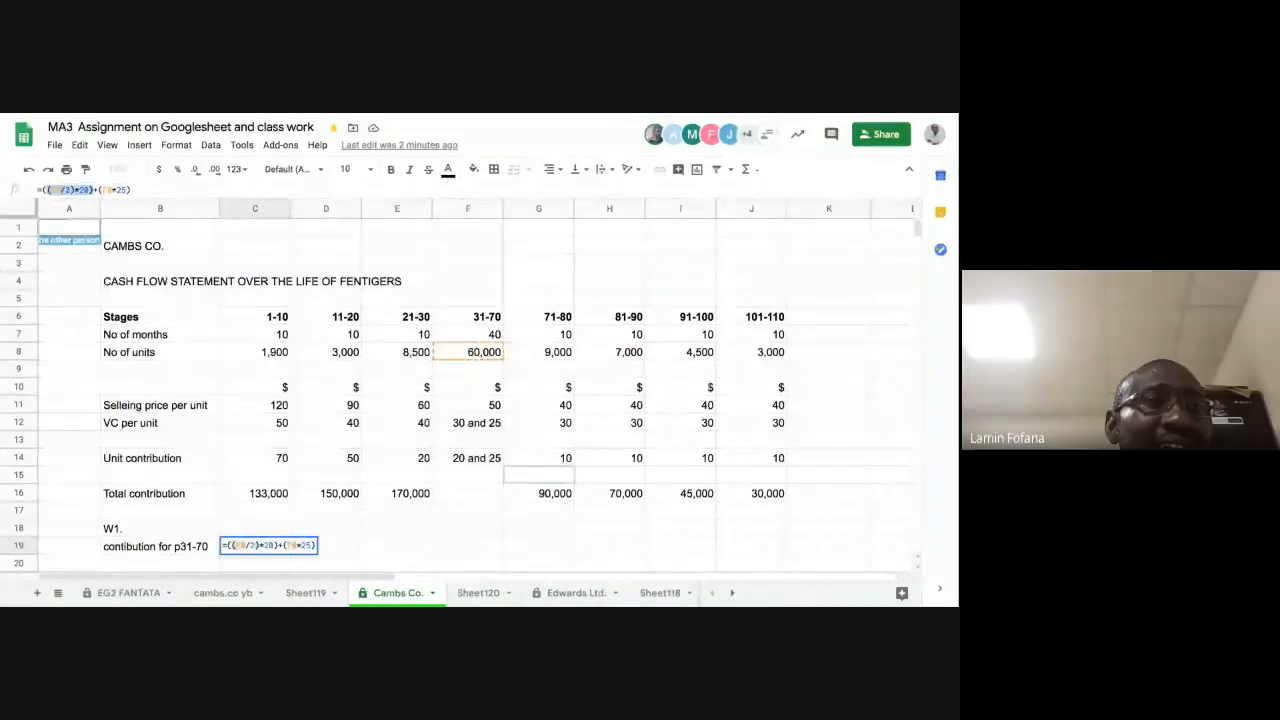
click(98, 190)
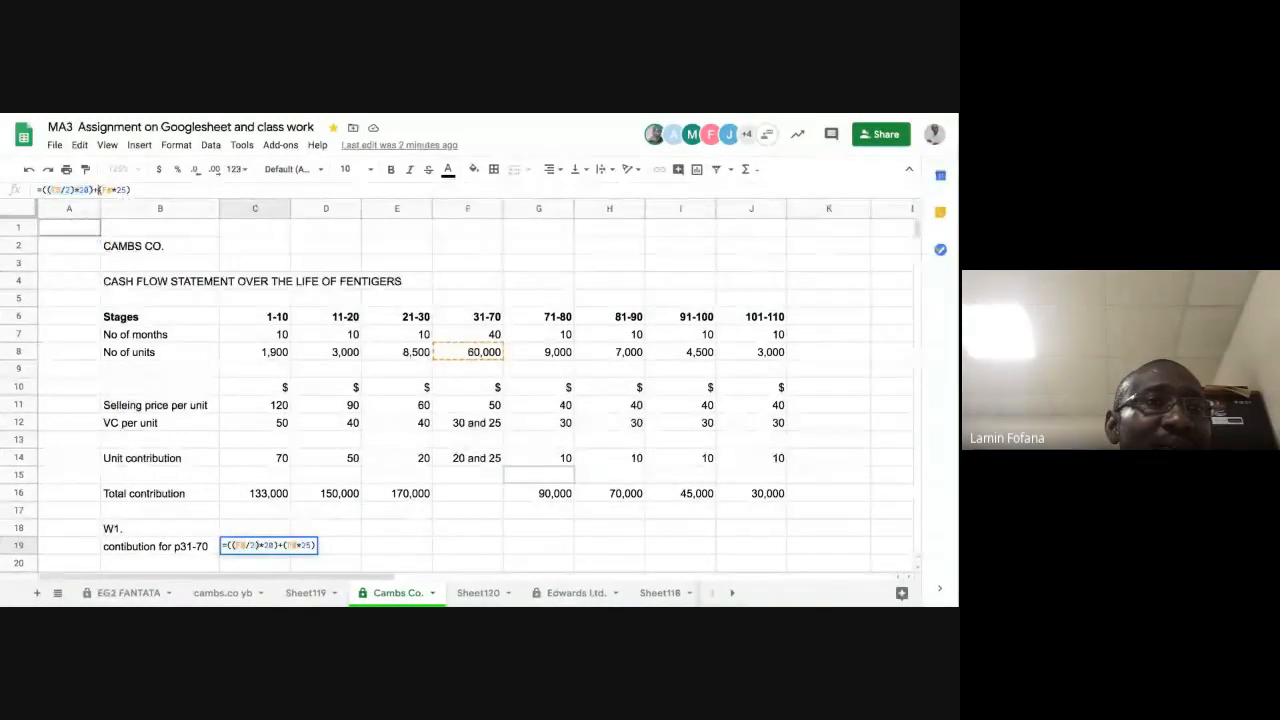
drag(98, 190, 129, 190)
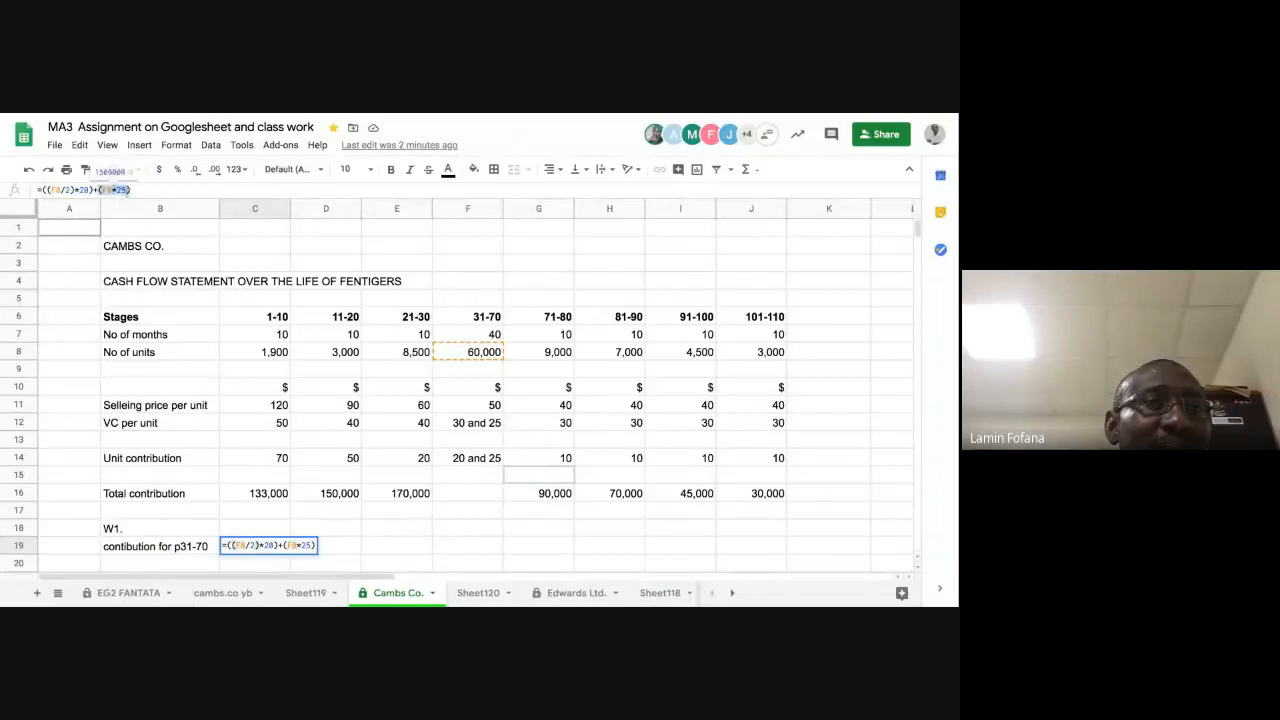
key(ctrl+v)
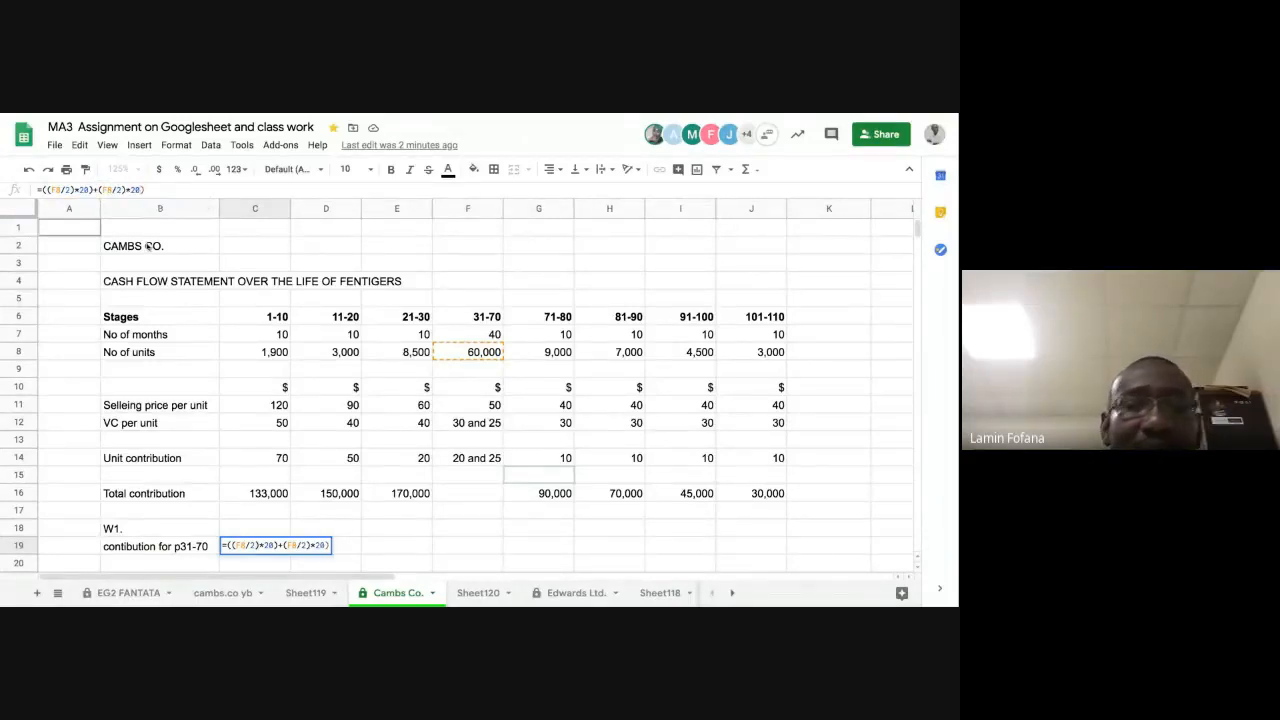
key(BackSpace)
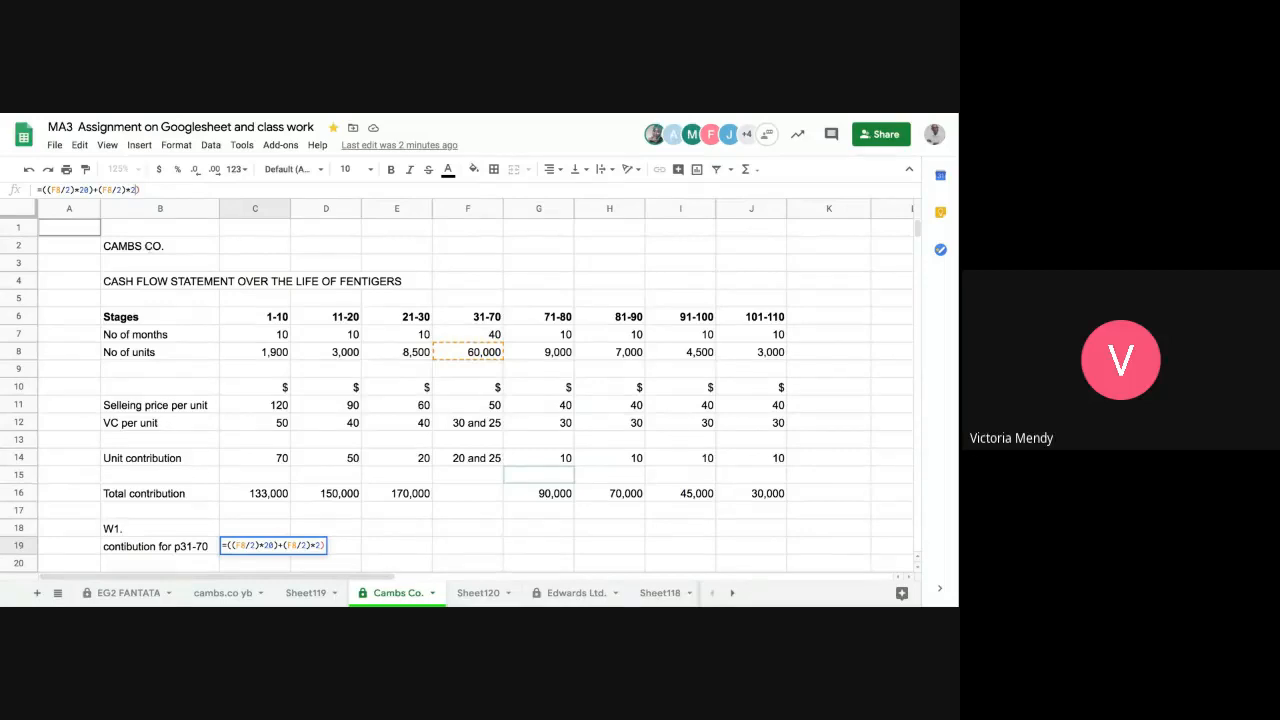
text(5)
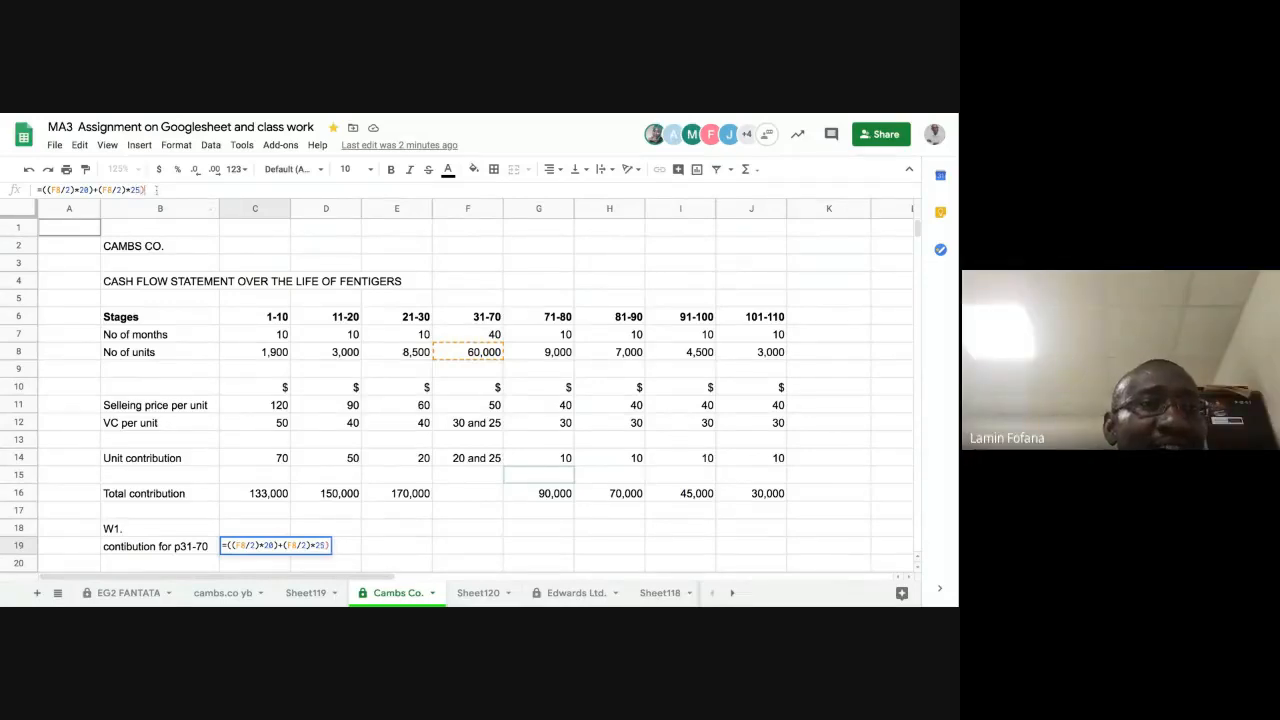
text())
key(Return)
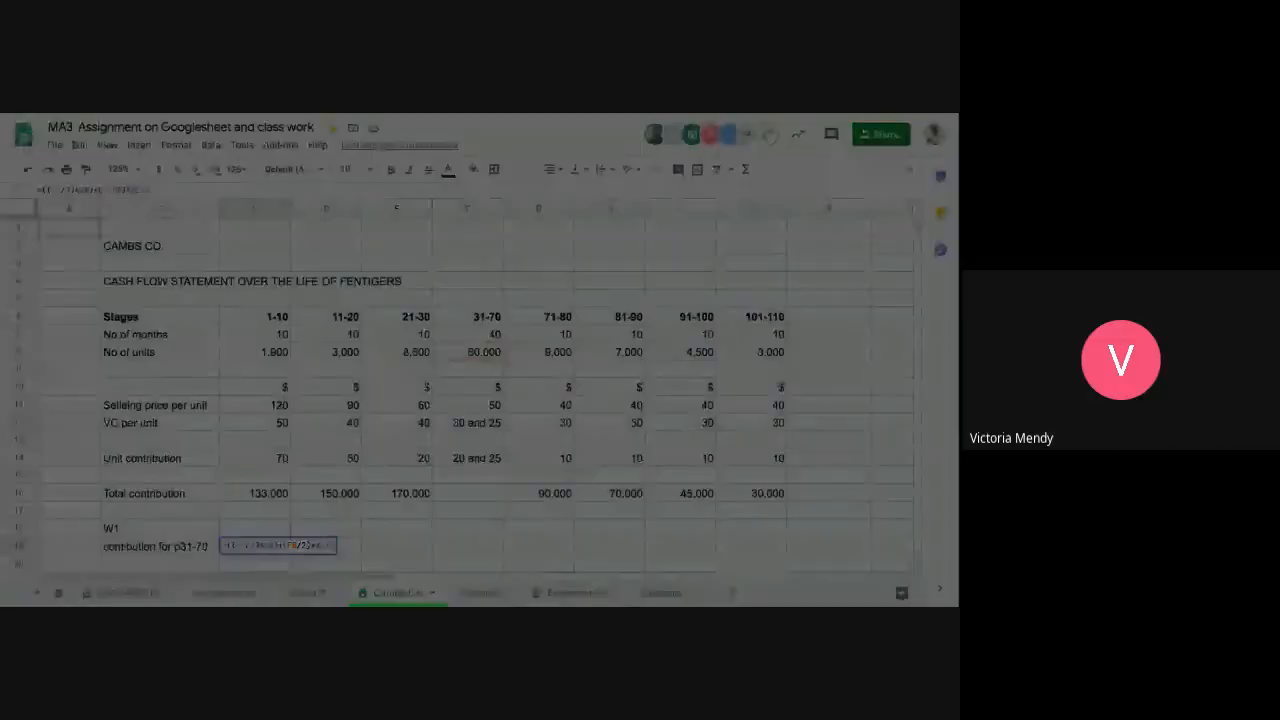
Step: Try to balance the parentheses in the C19 formula by adding an opening parenthesis before the second (F8/2) term
click(622, 396)
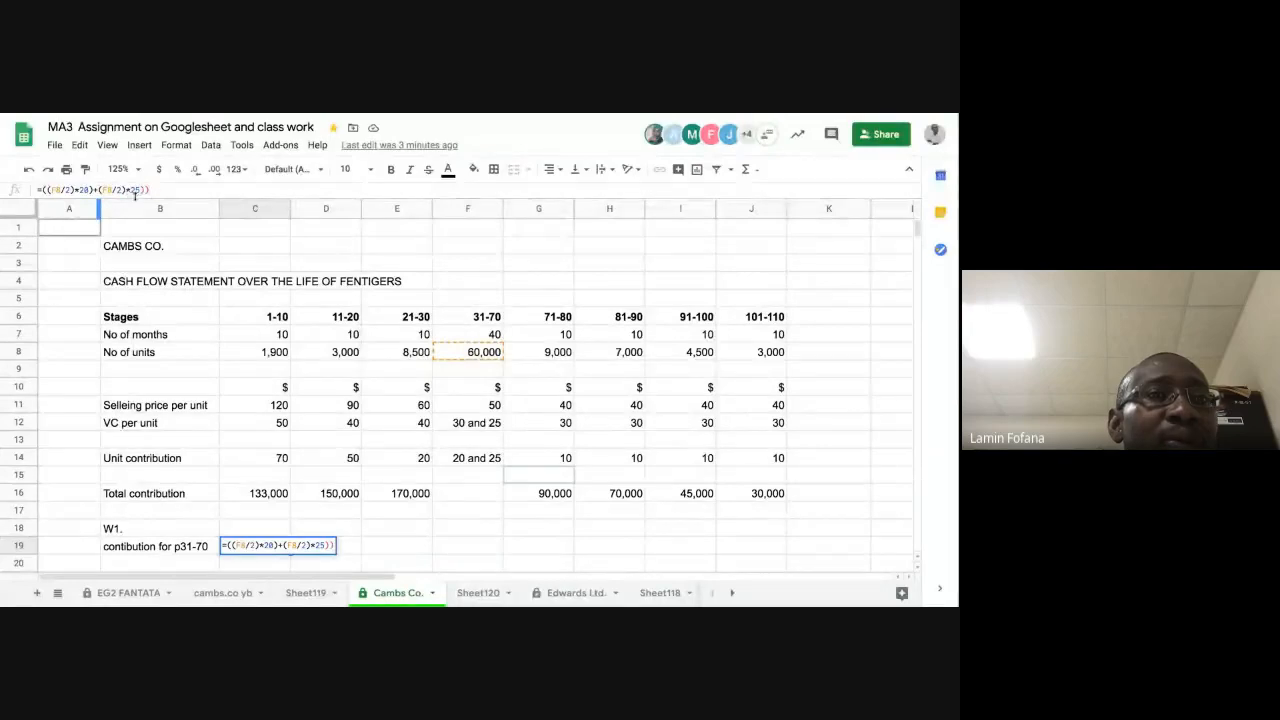
click(148, 190)
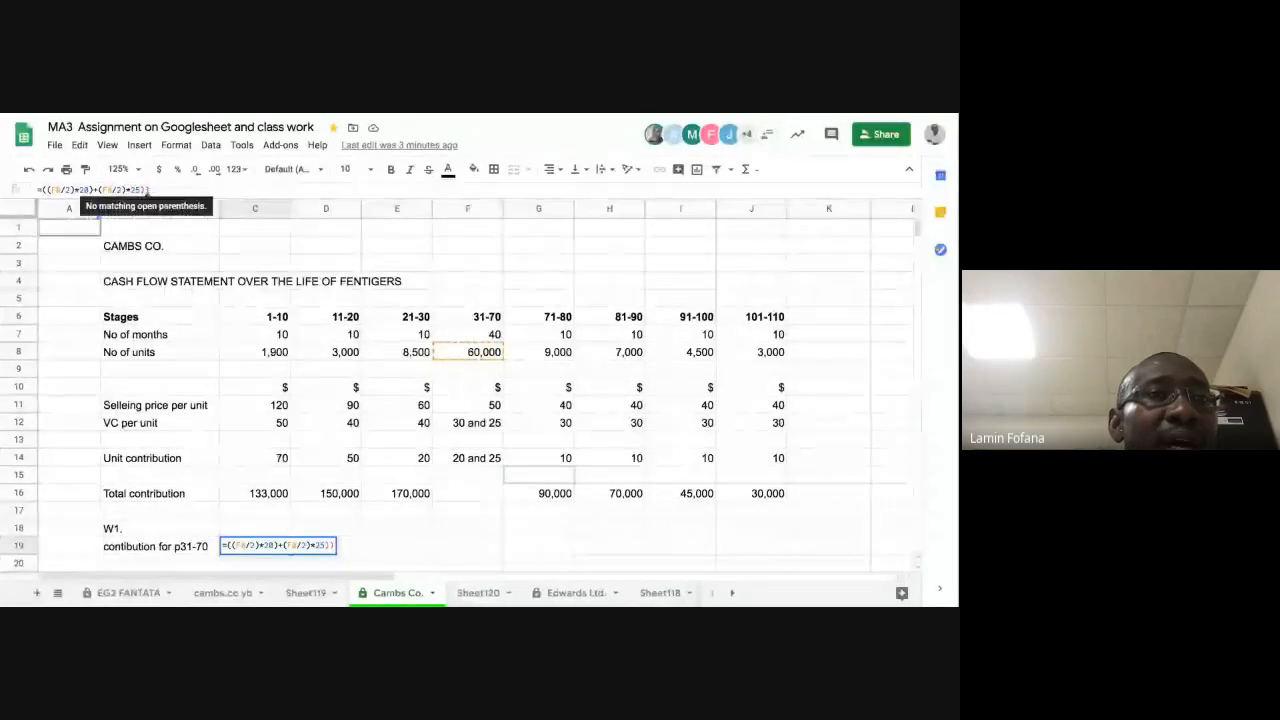
click(98, 190)
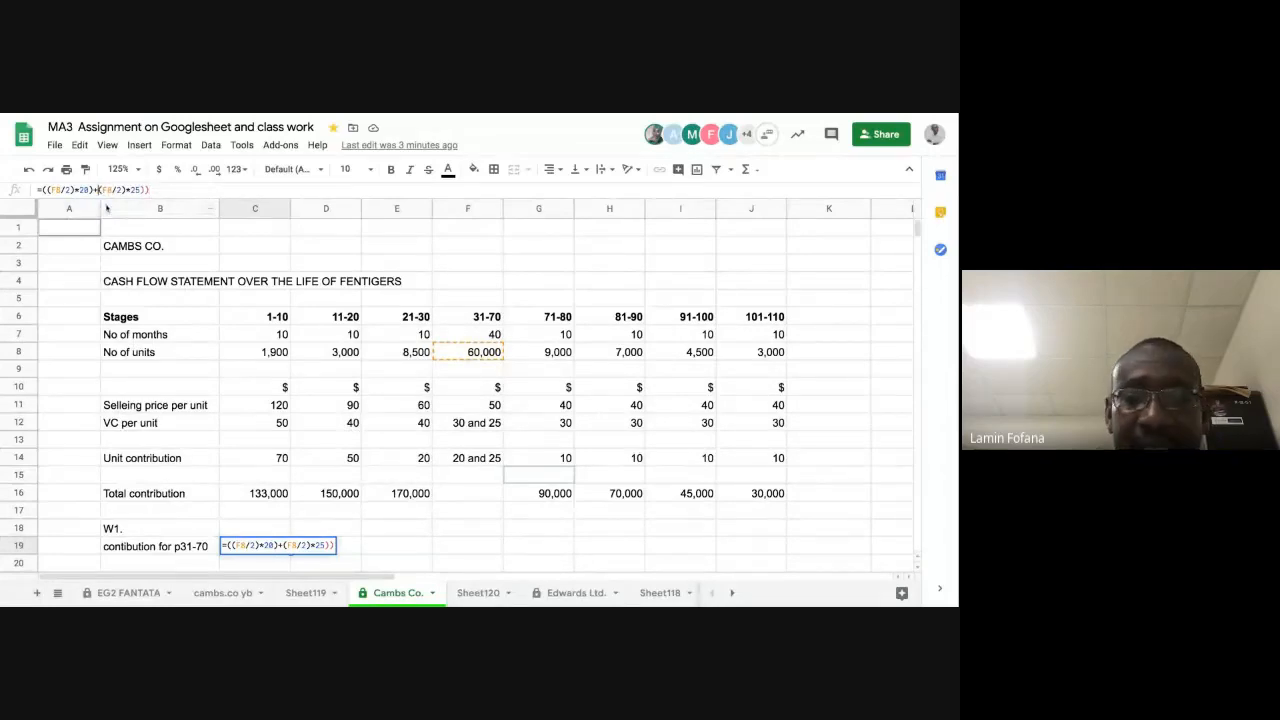
text(()
key(Return)
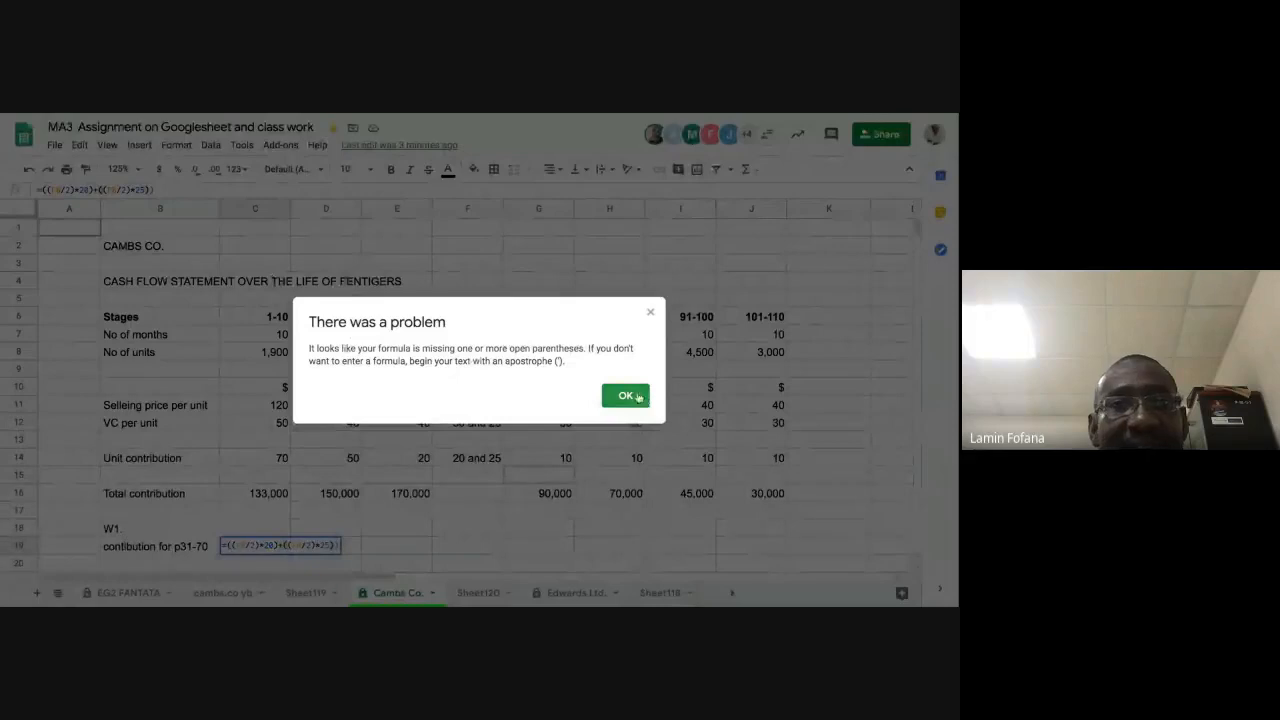
click(645, 399)
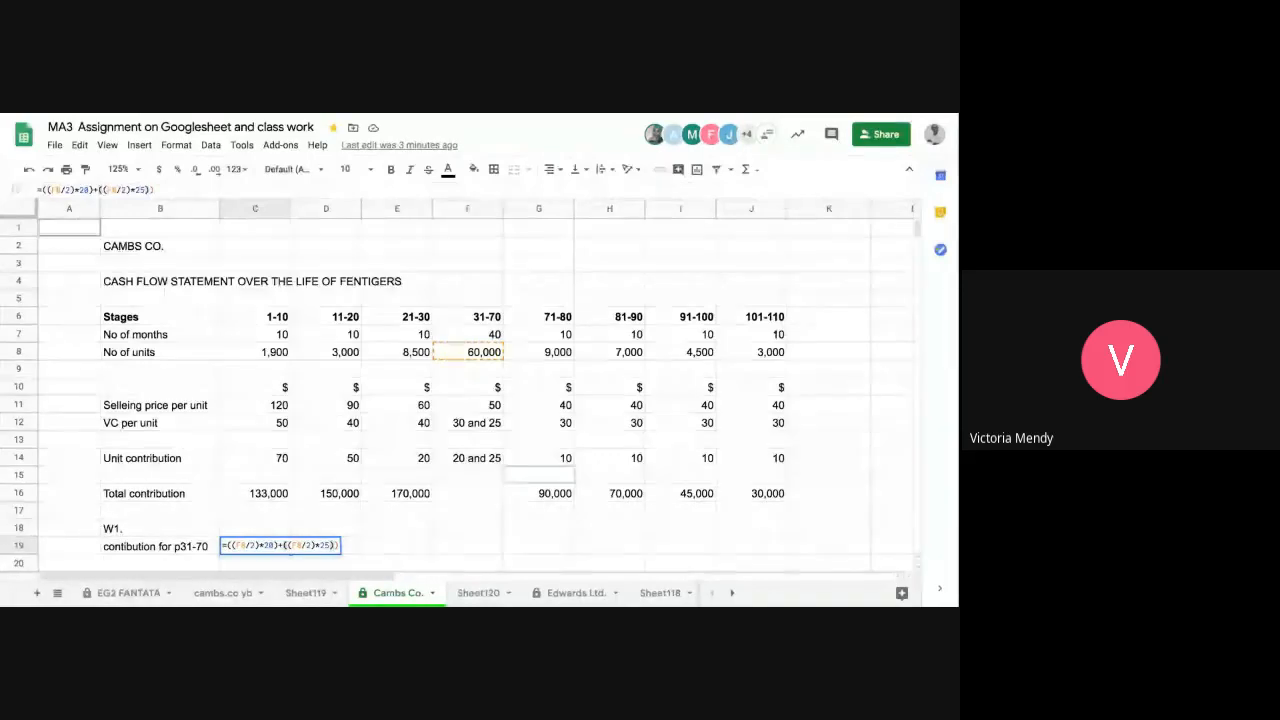
key(Return)
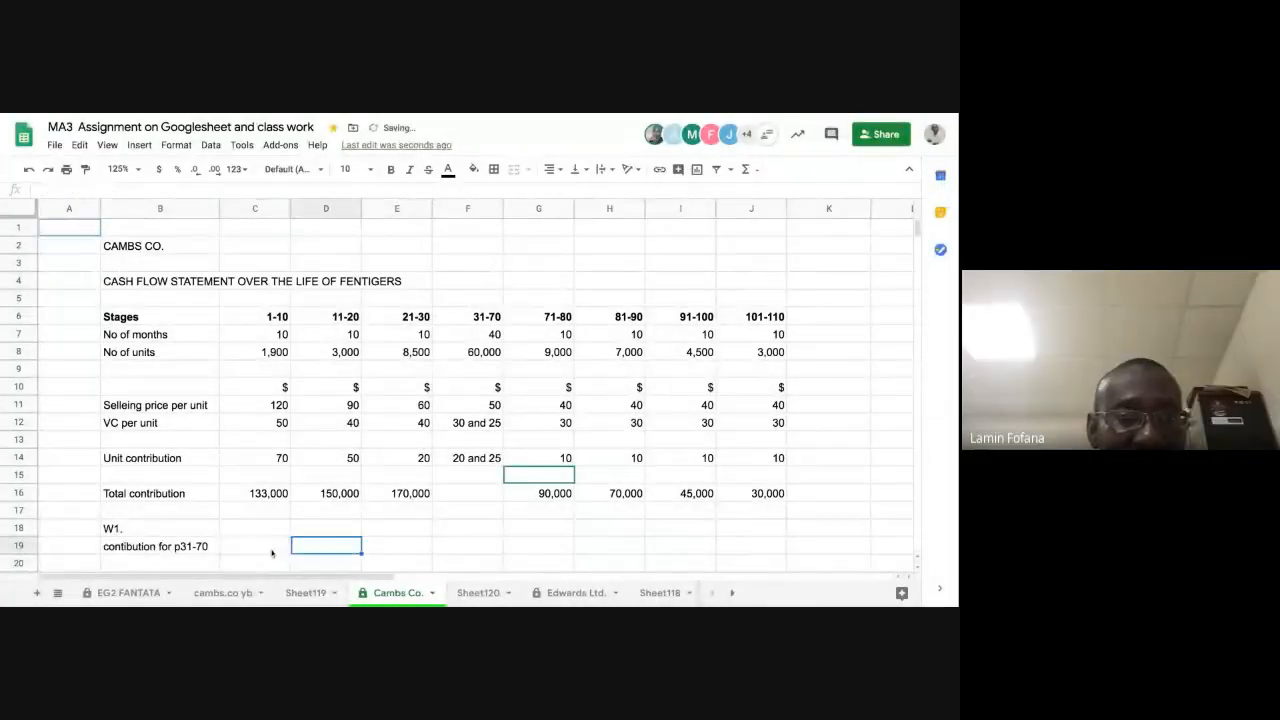
text(=)
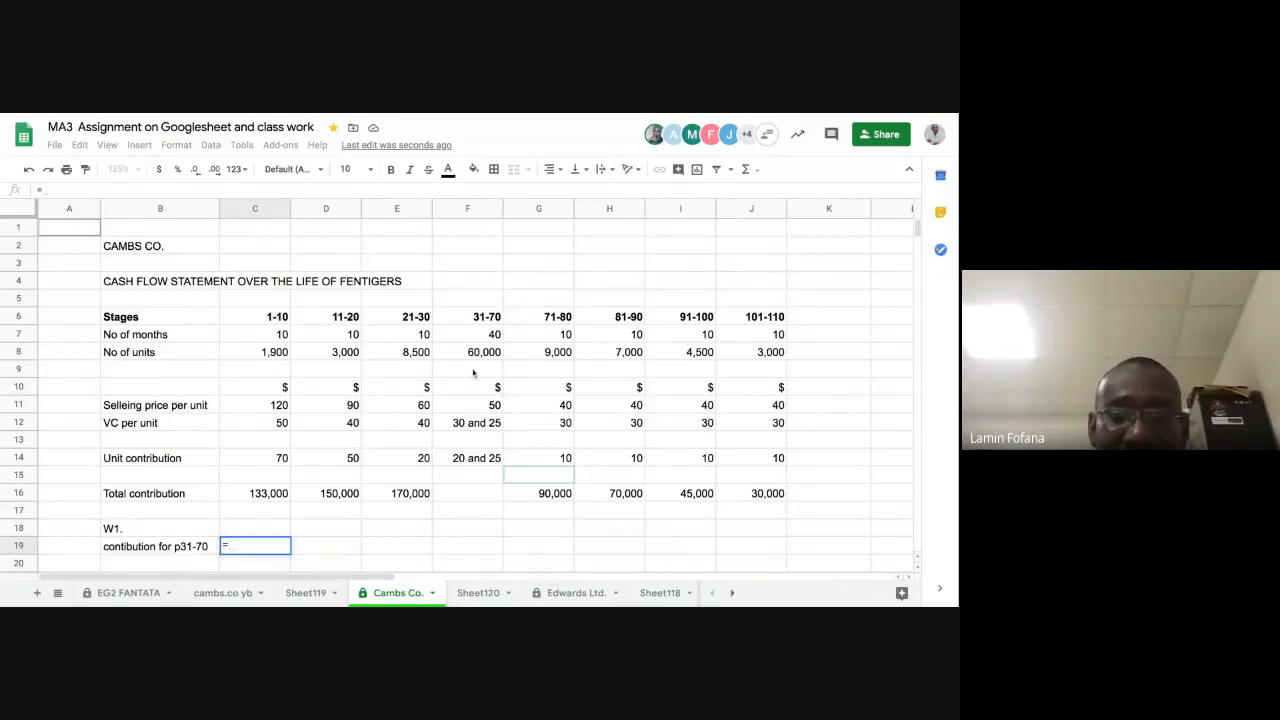
text(()
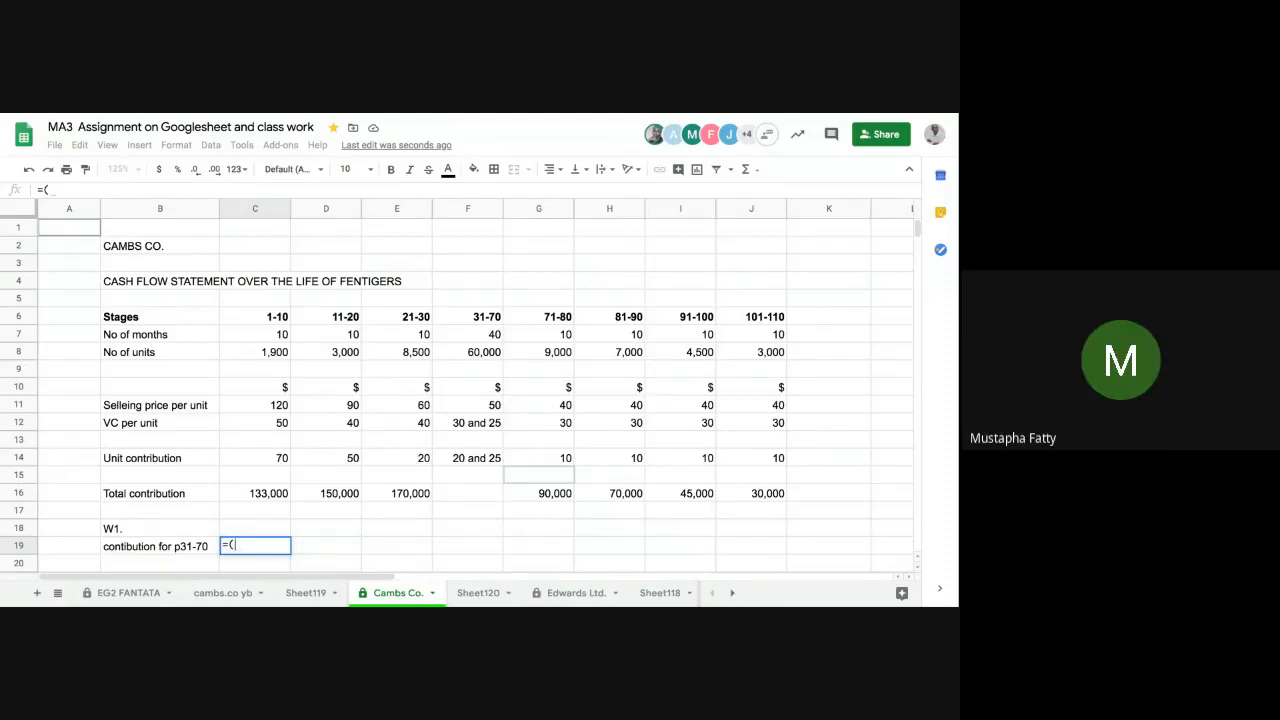
key(Escape)
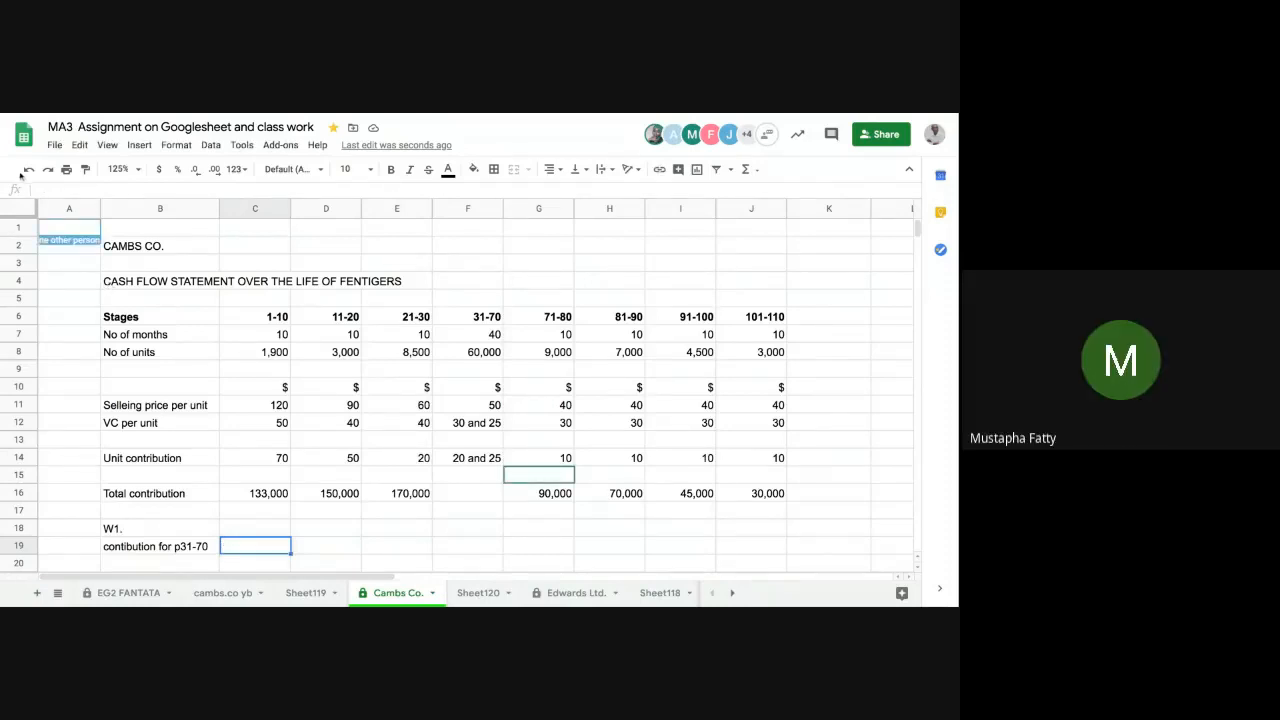
Step: Undo the last change to C19, clear the restored formula and calculate the p31-70 contribution with =(30000*20)+(30000*25)
click(30, 172)
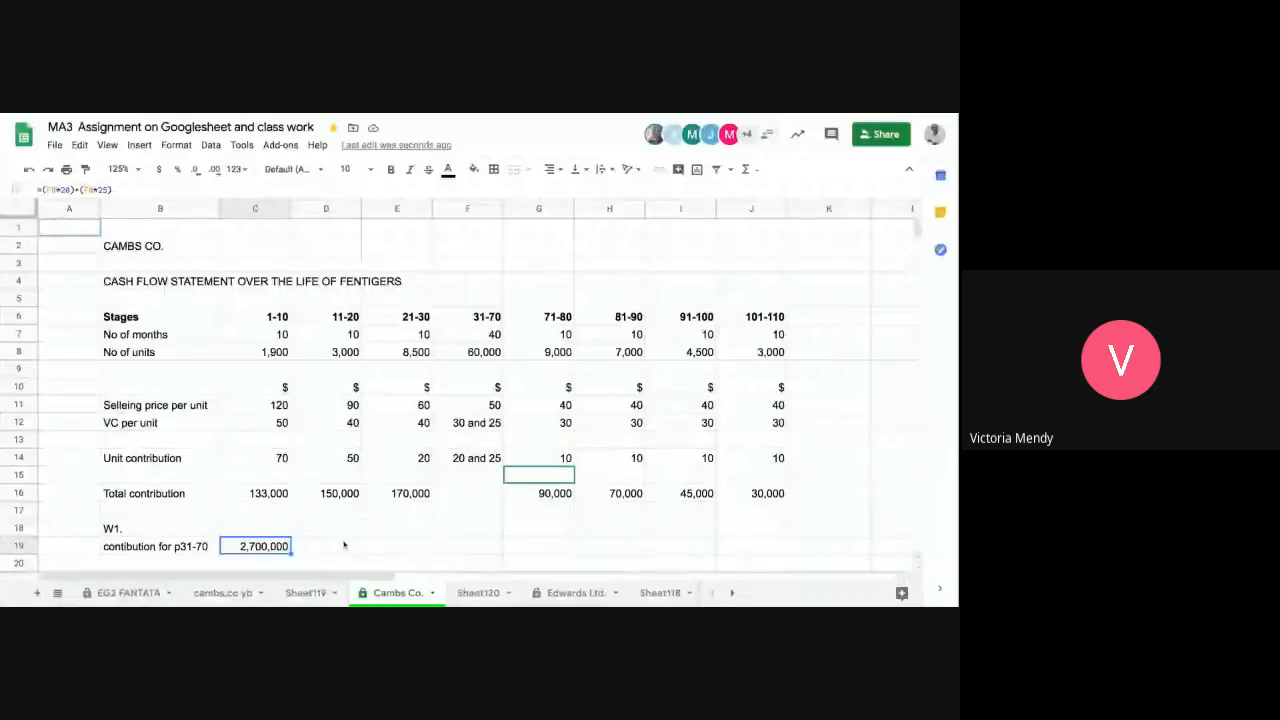
key(Delete)
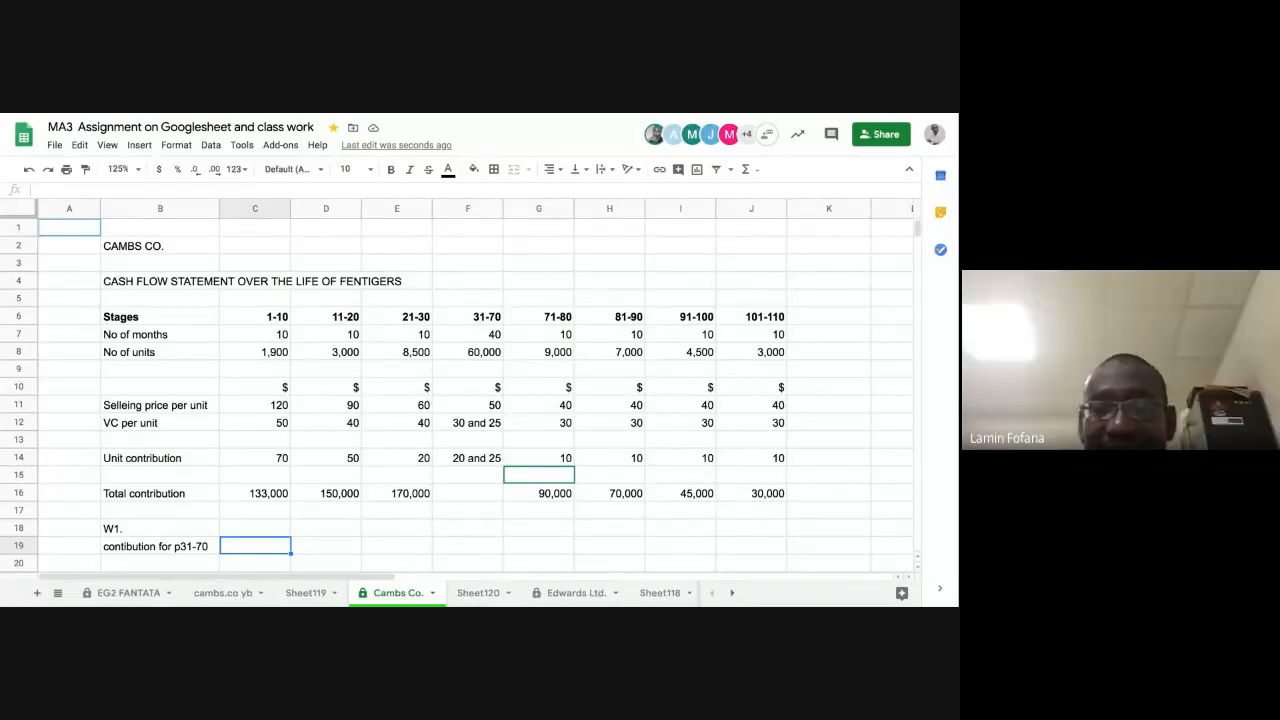
text(=)
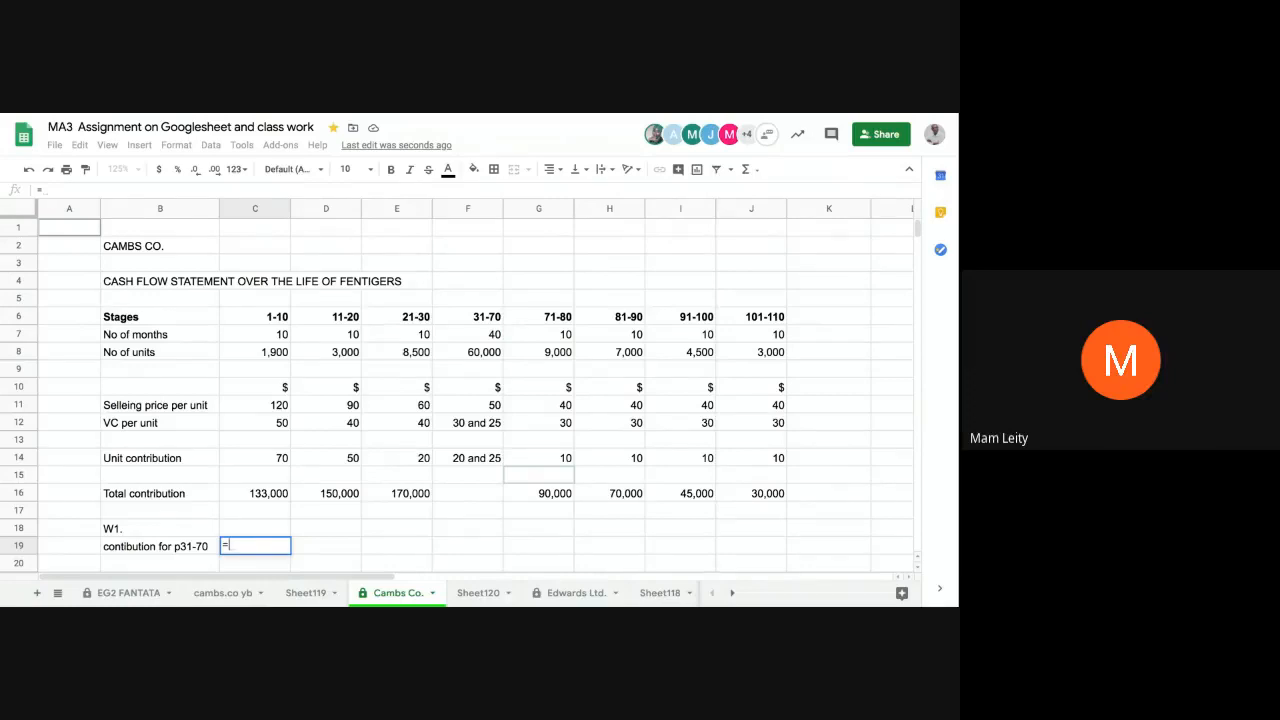
text(()
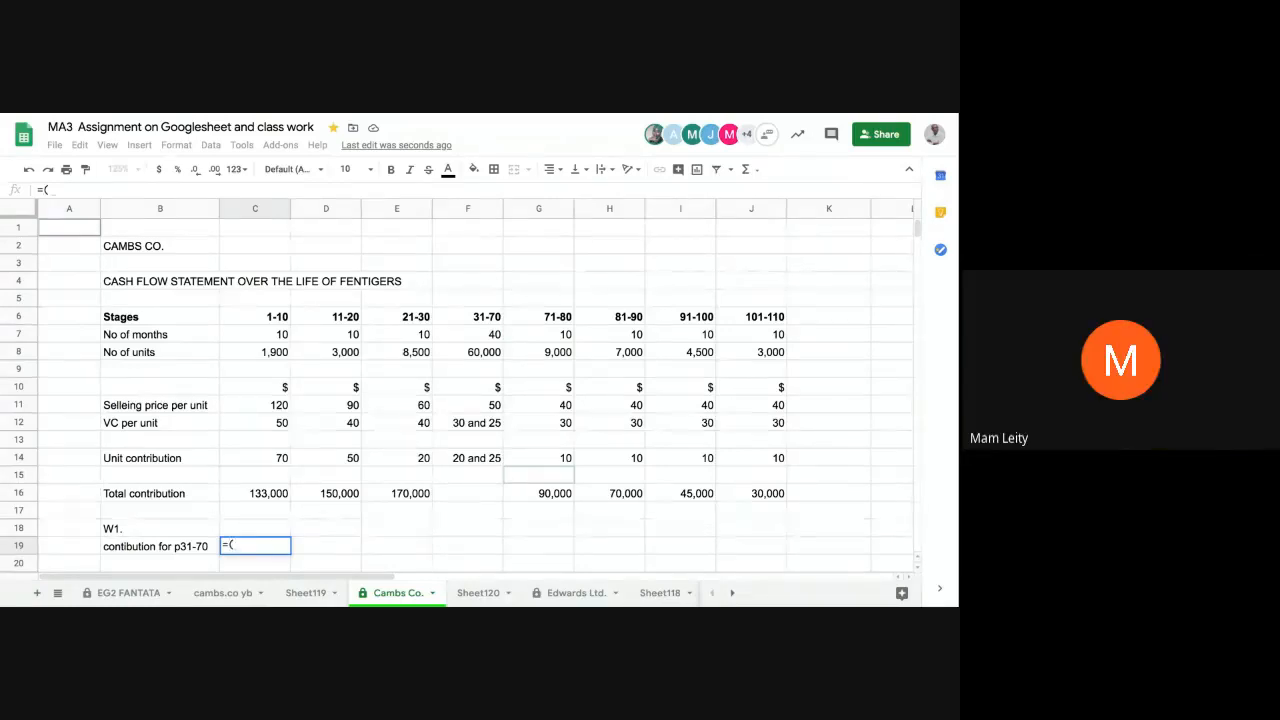
text(30)
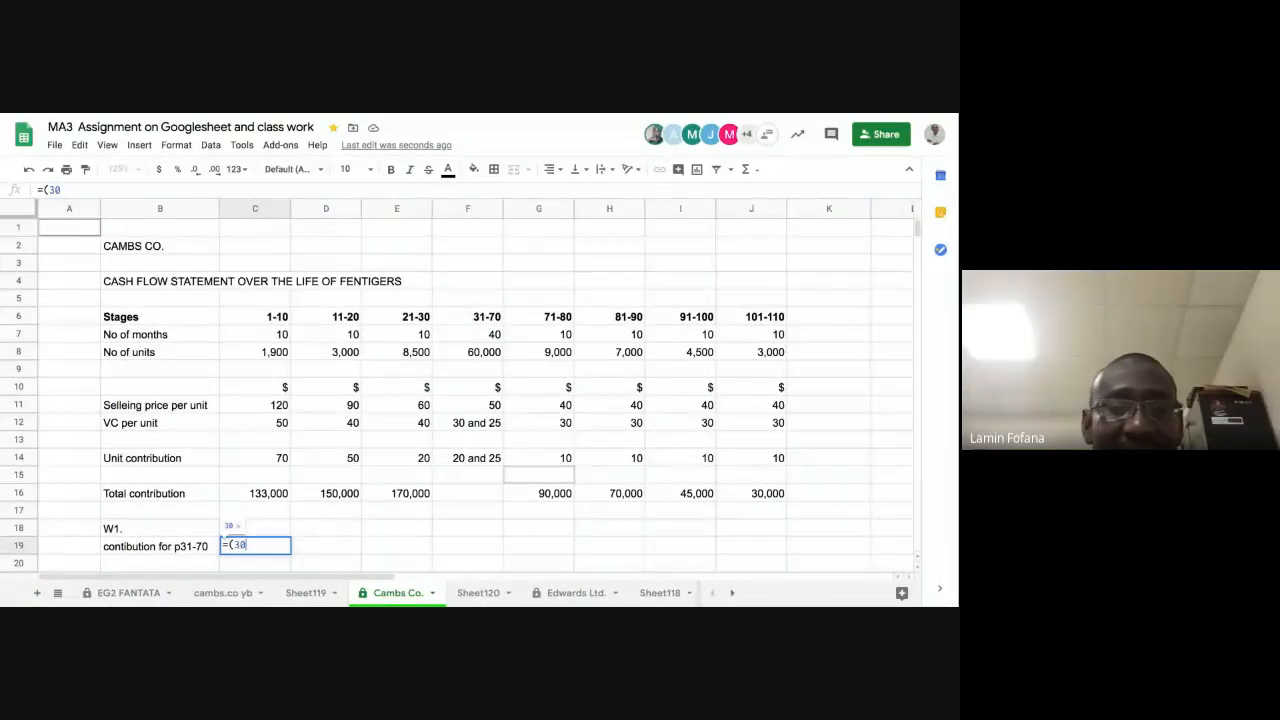
text(000)
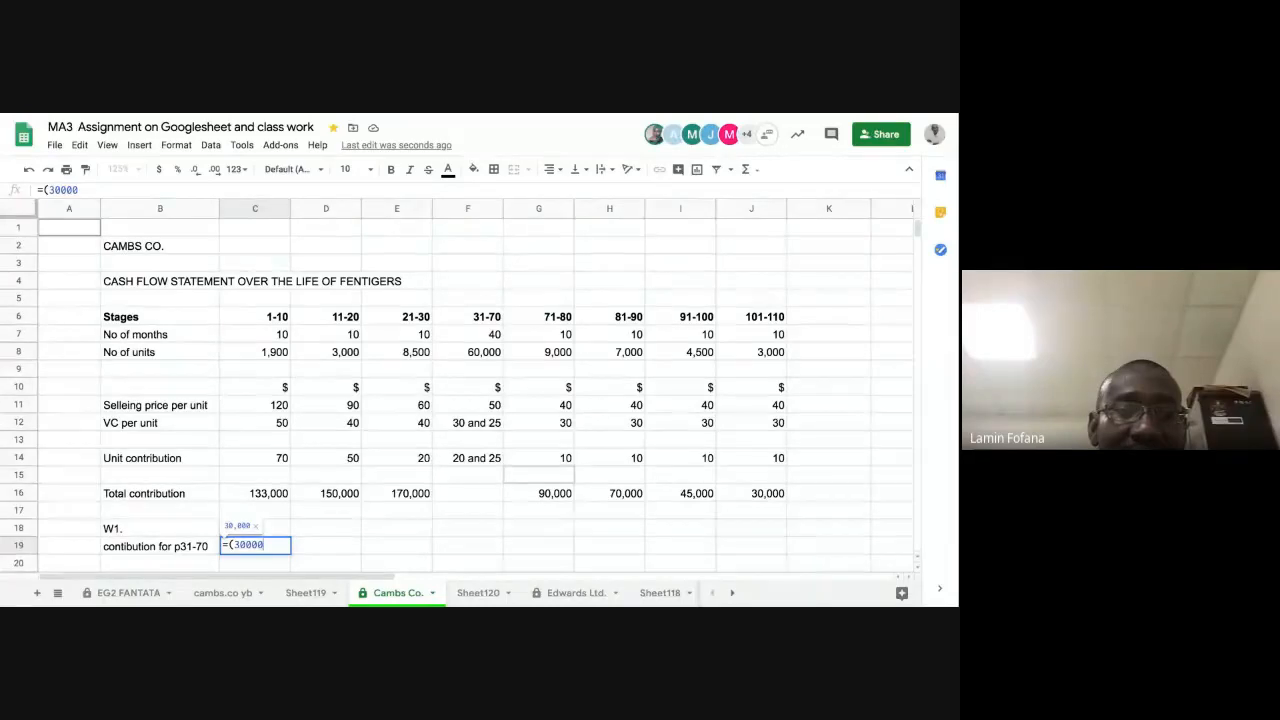
text(*20)
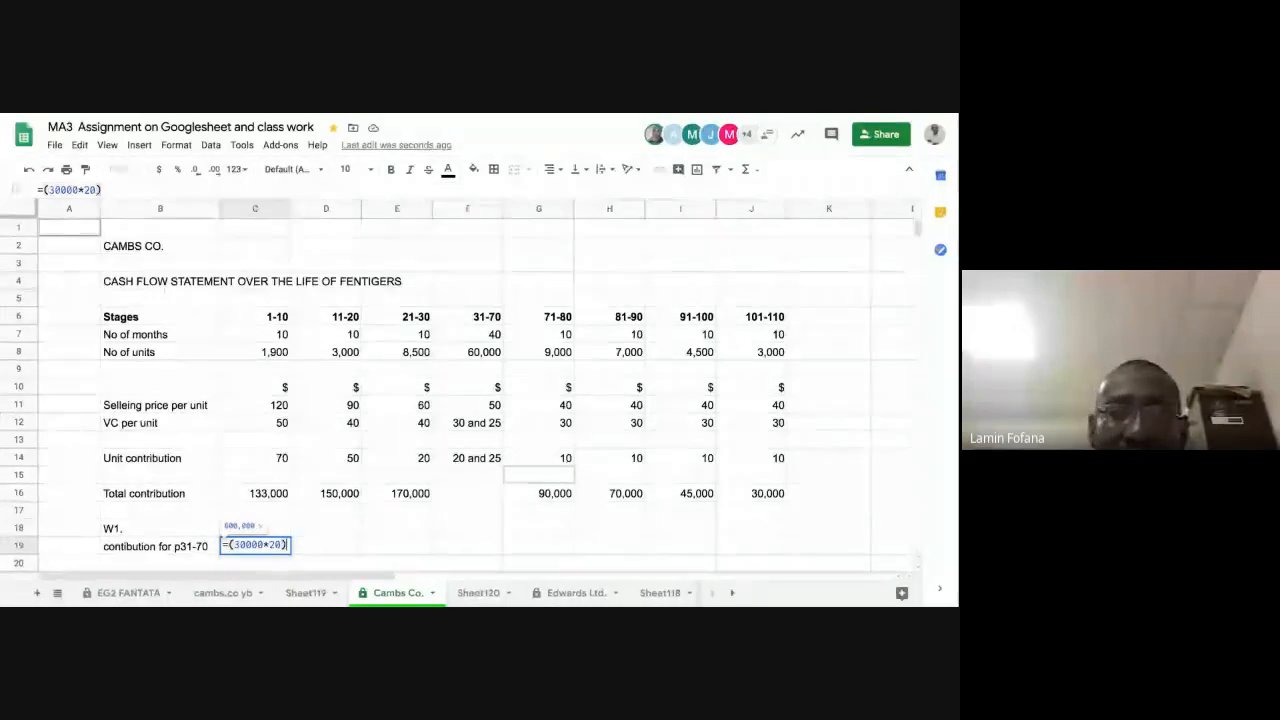
text()+)
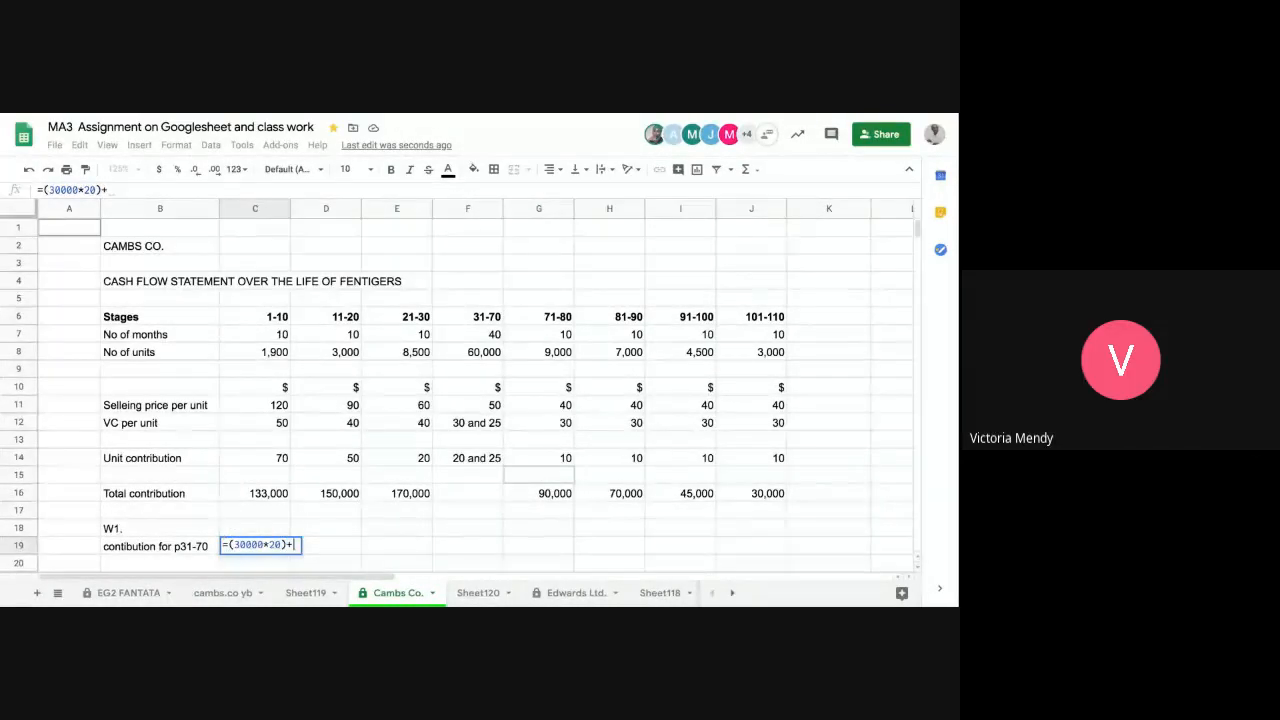
text((30000)
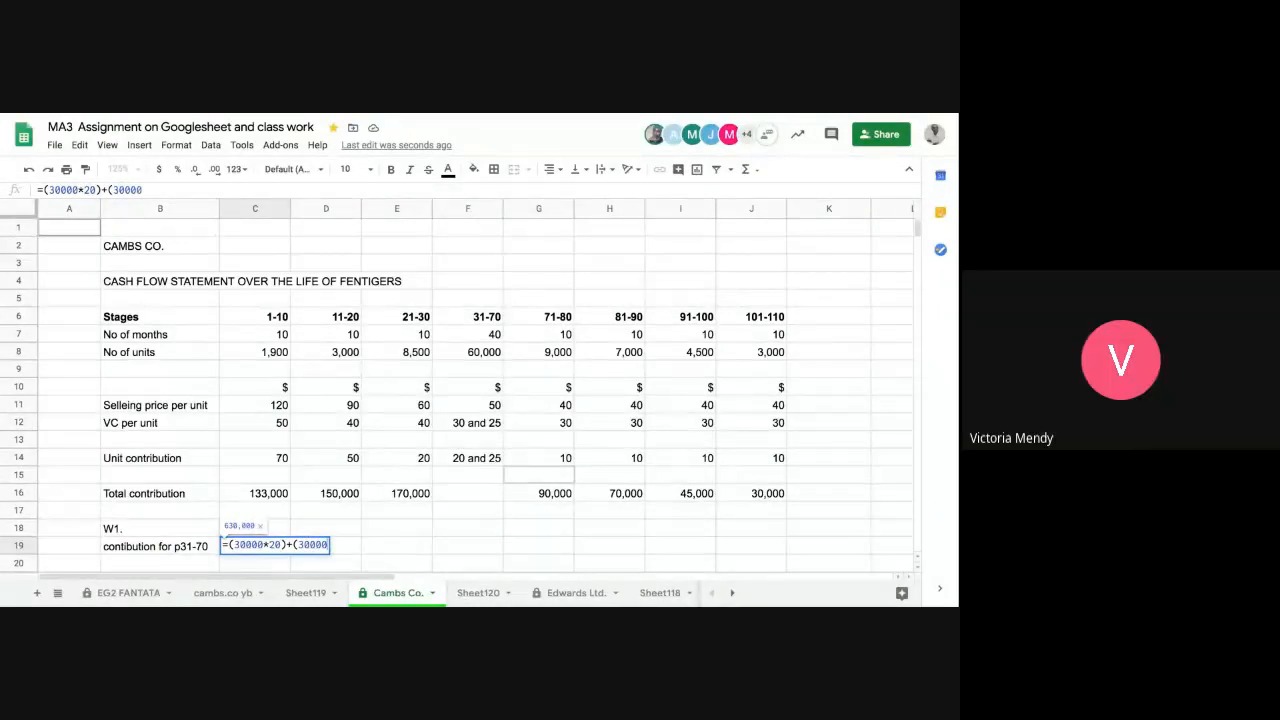
text(*25)
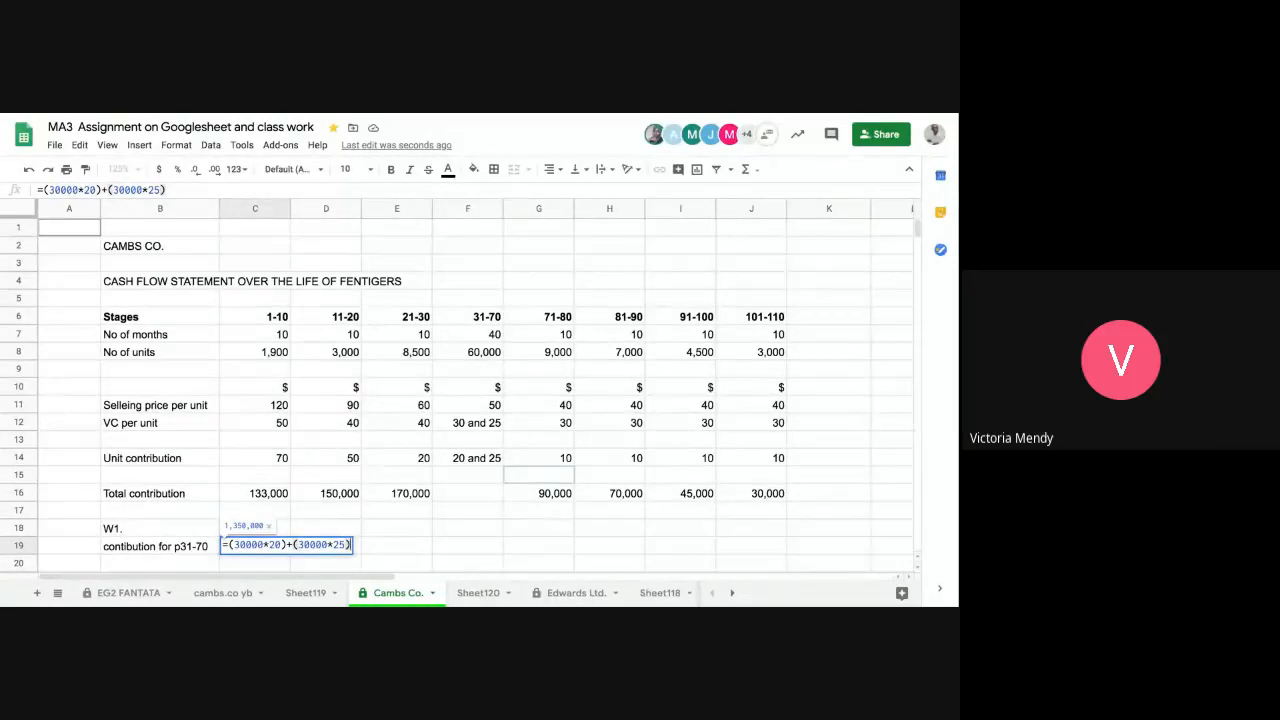
text())
key(Return)
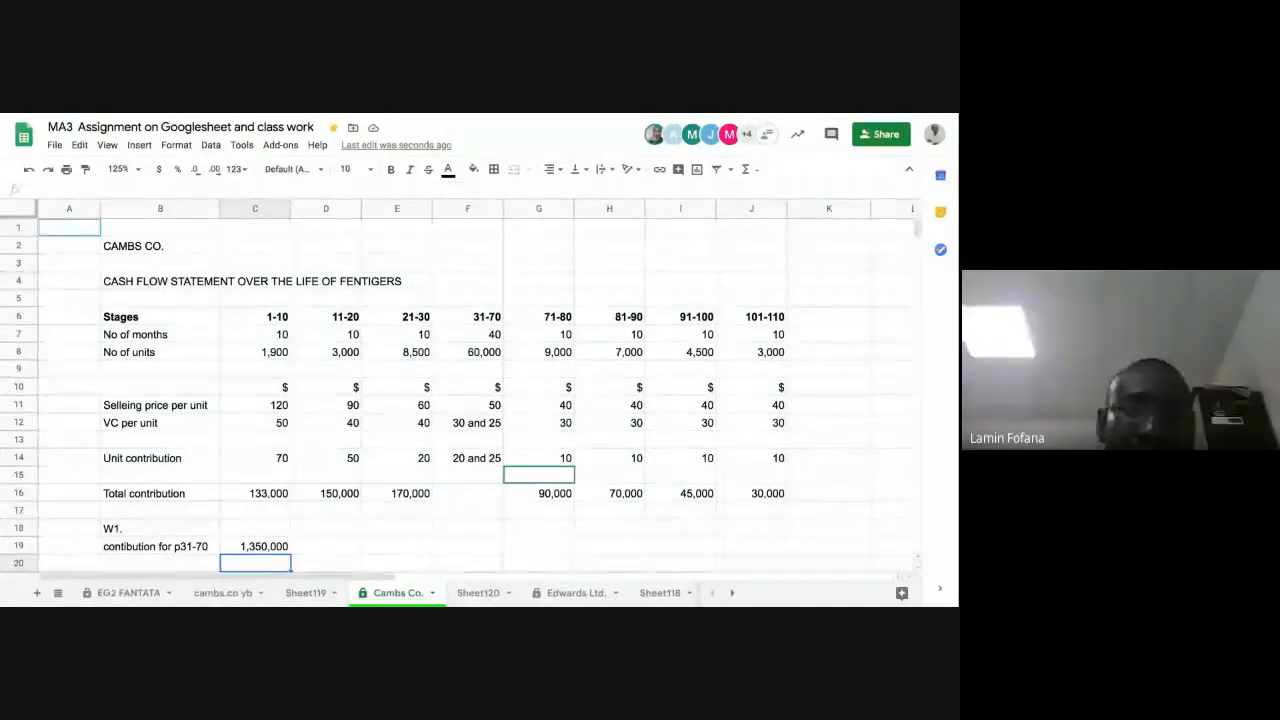
Step: Link the total contribution for stage 31-70 in F16 to the W1 result with the formula =C19
click(483, 495)
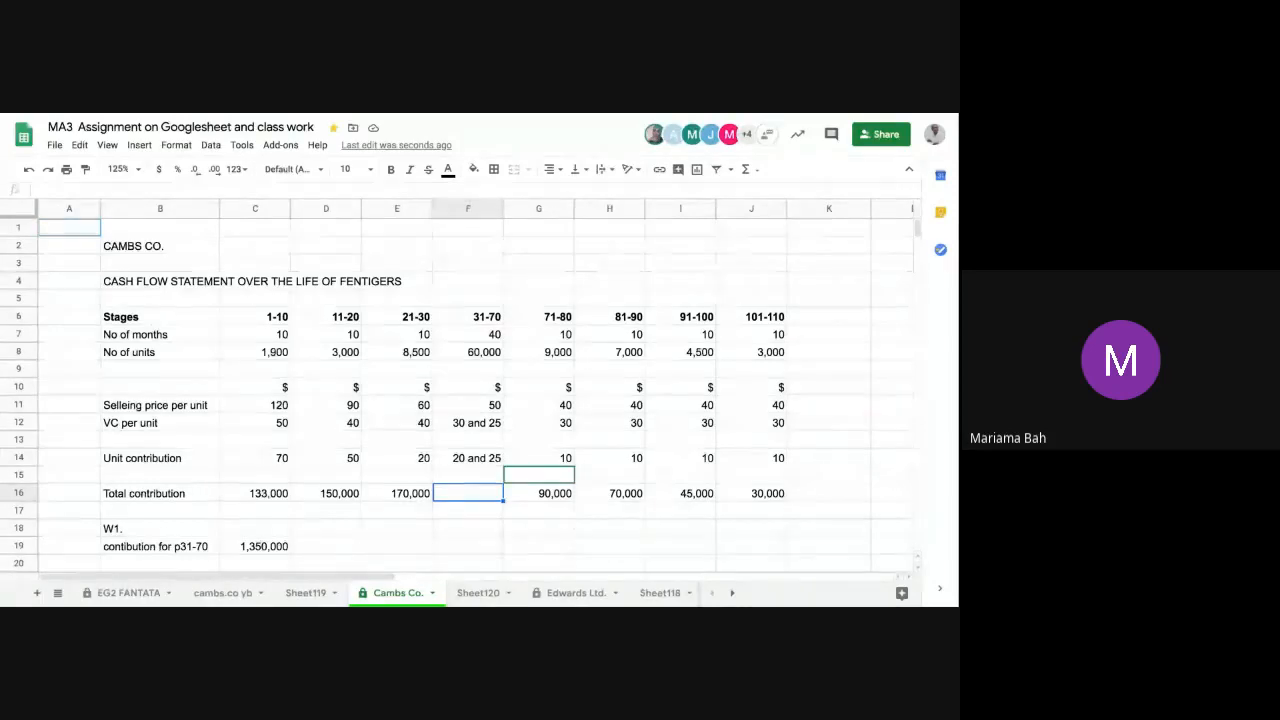
text(=)
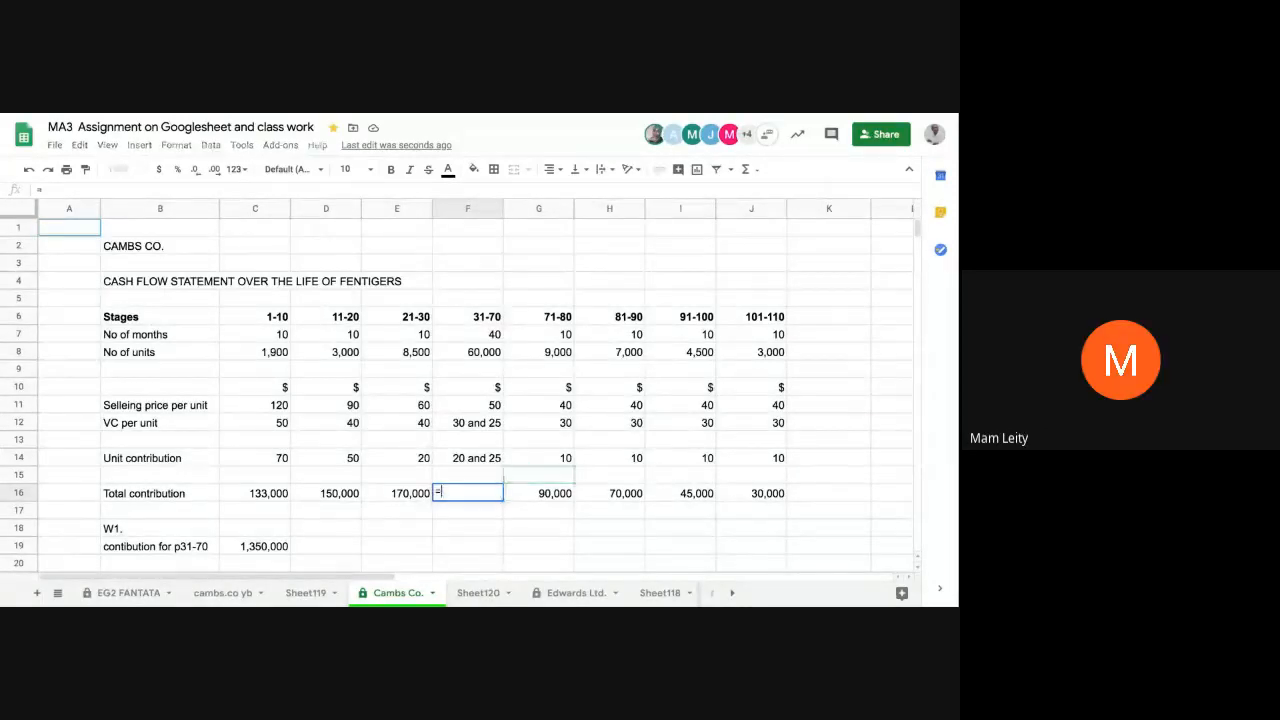
click(247, 547)
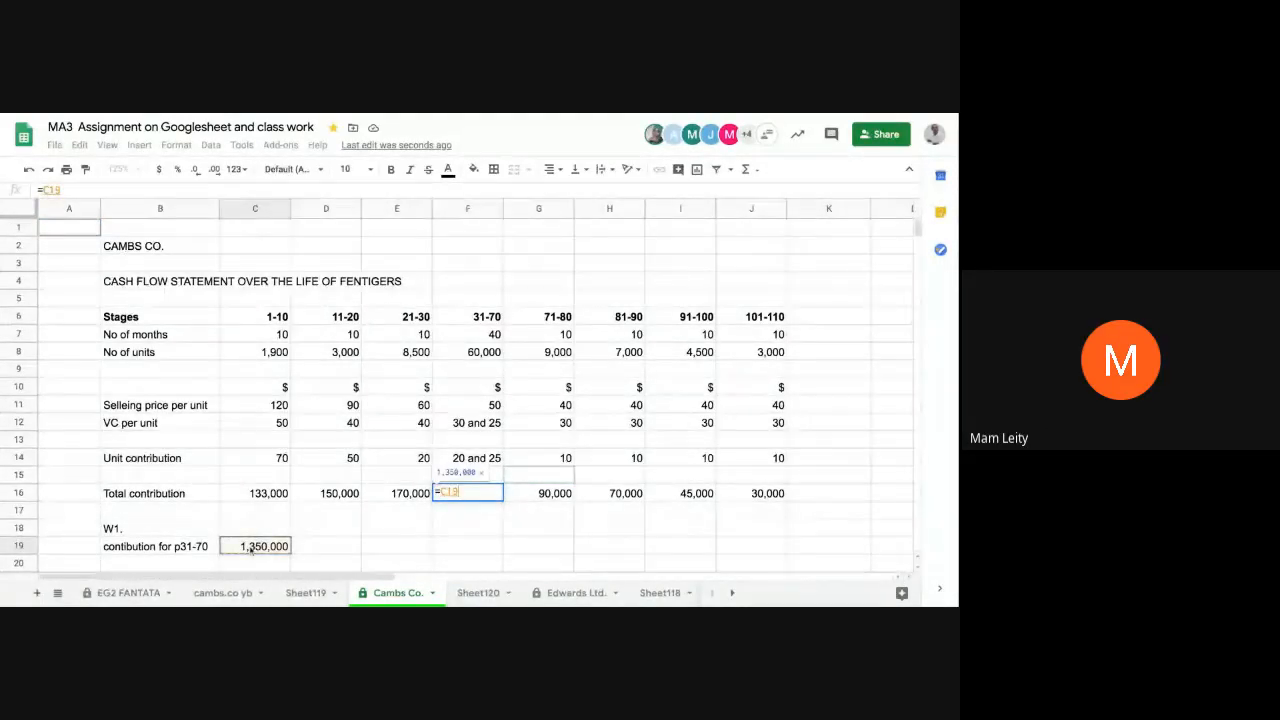
key(Return)
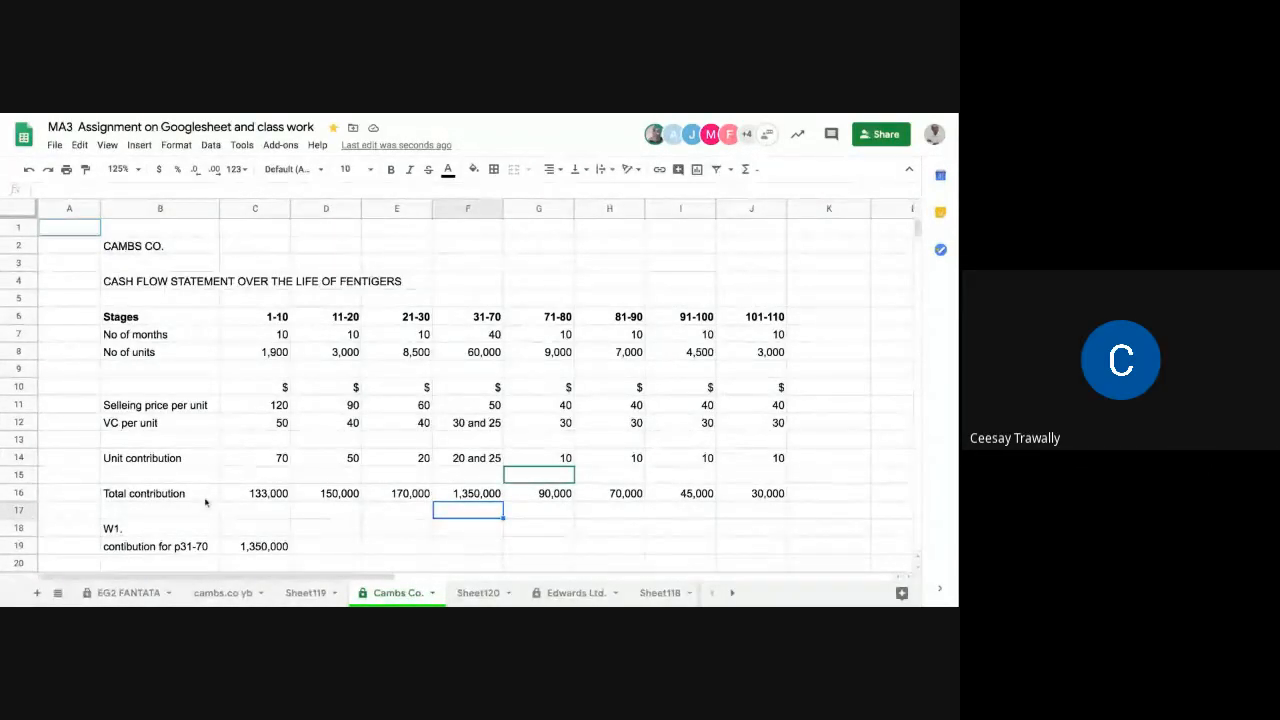
Step: Label the row beneath Total contribution, in B17, as "Cum cash flow"
scroll(178, 525, down, 3)
click(167, 428)
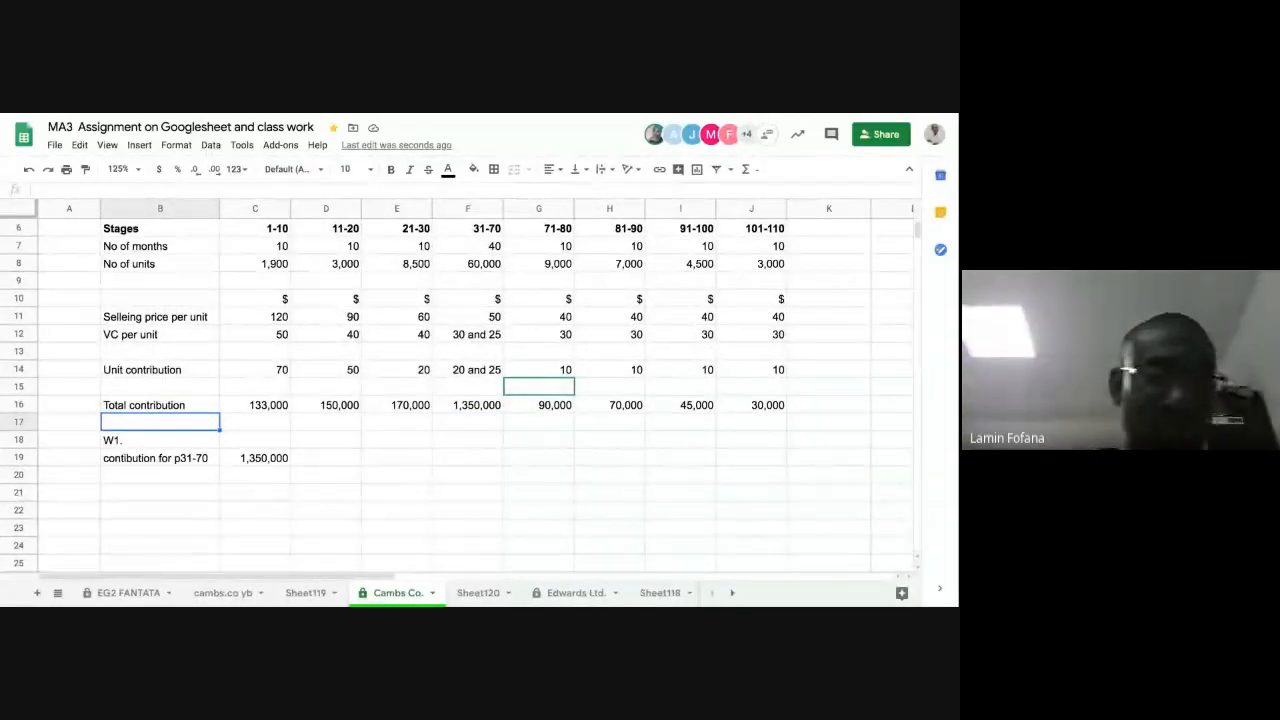
text(C)
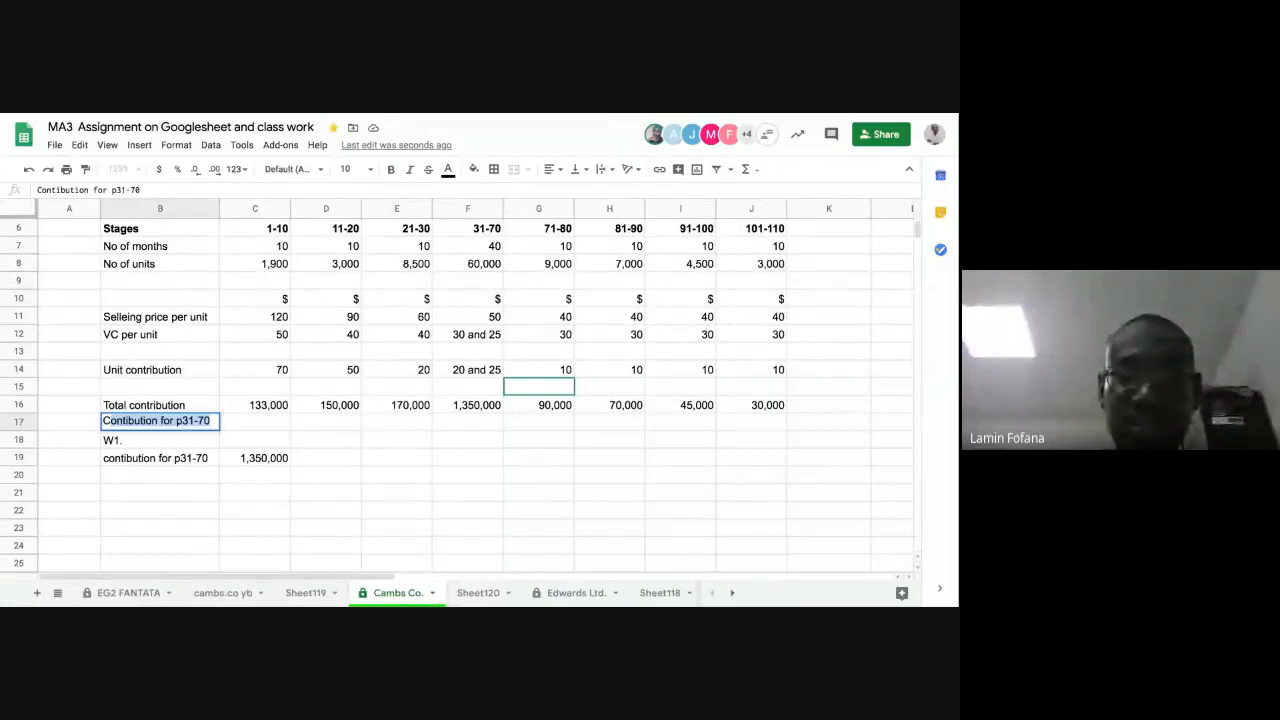
text(um )
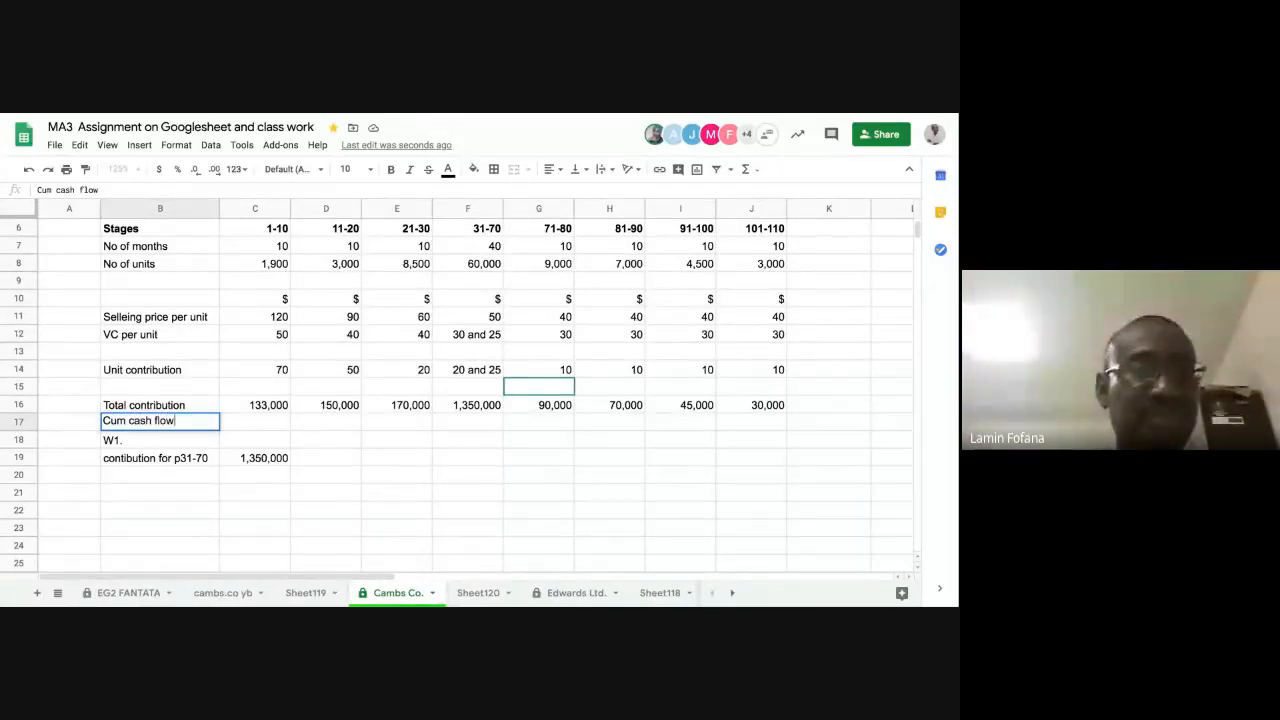
text(cash flow)
key(Return)
Step: Insert one blank row above the W1. heading in row 18 to separate it from the Cum cash flow row
click(244, 418)
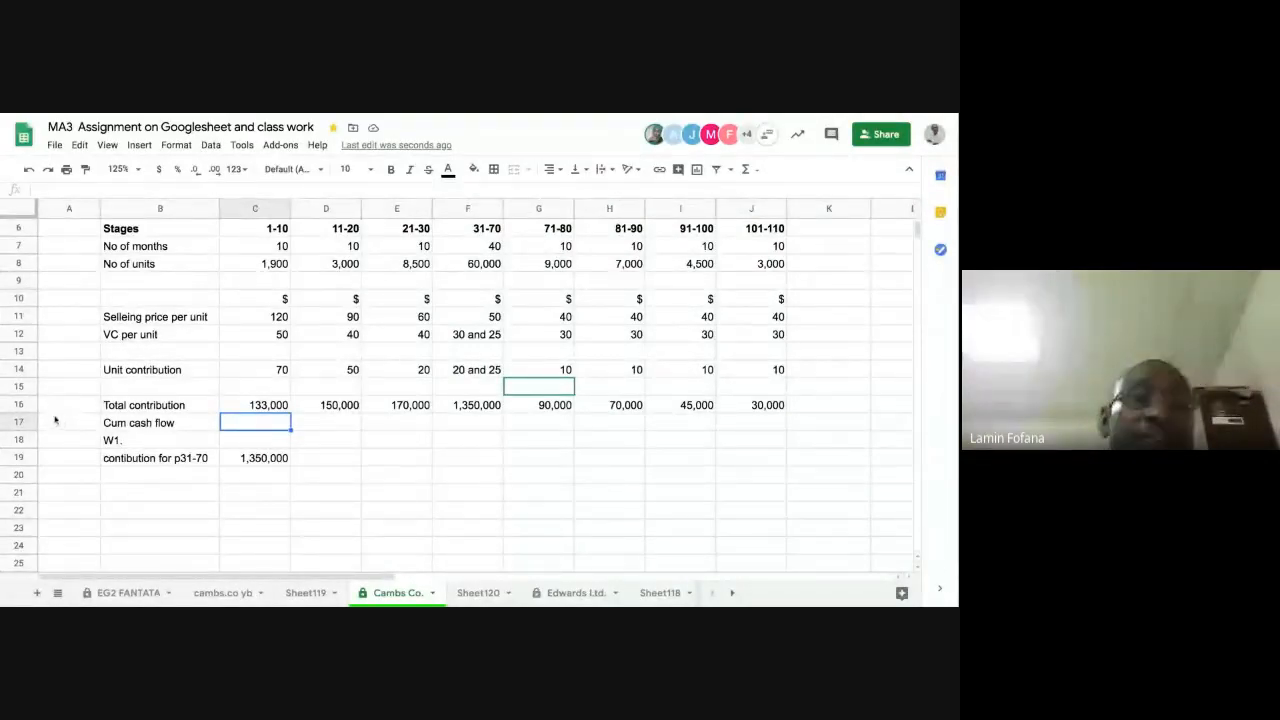
key(Up)
key(Left)
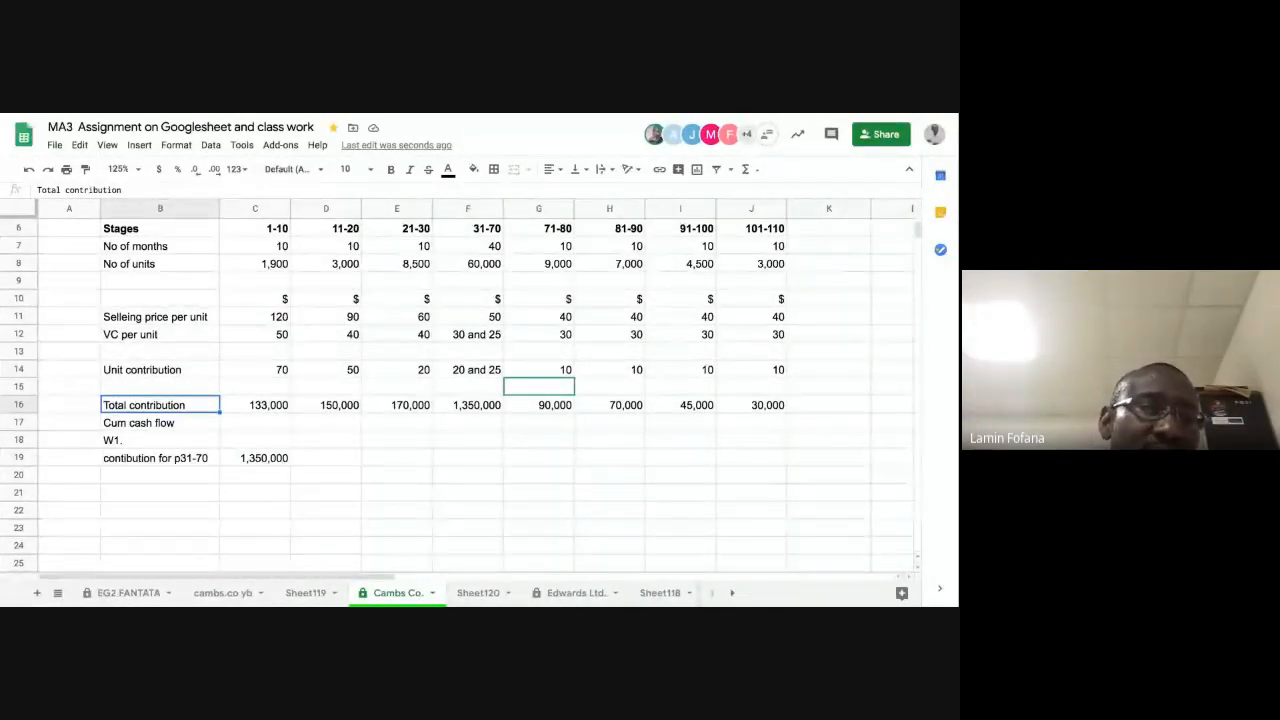
click(22, 441)
right_click(22, 441)
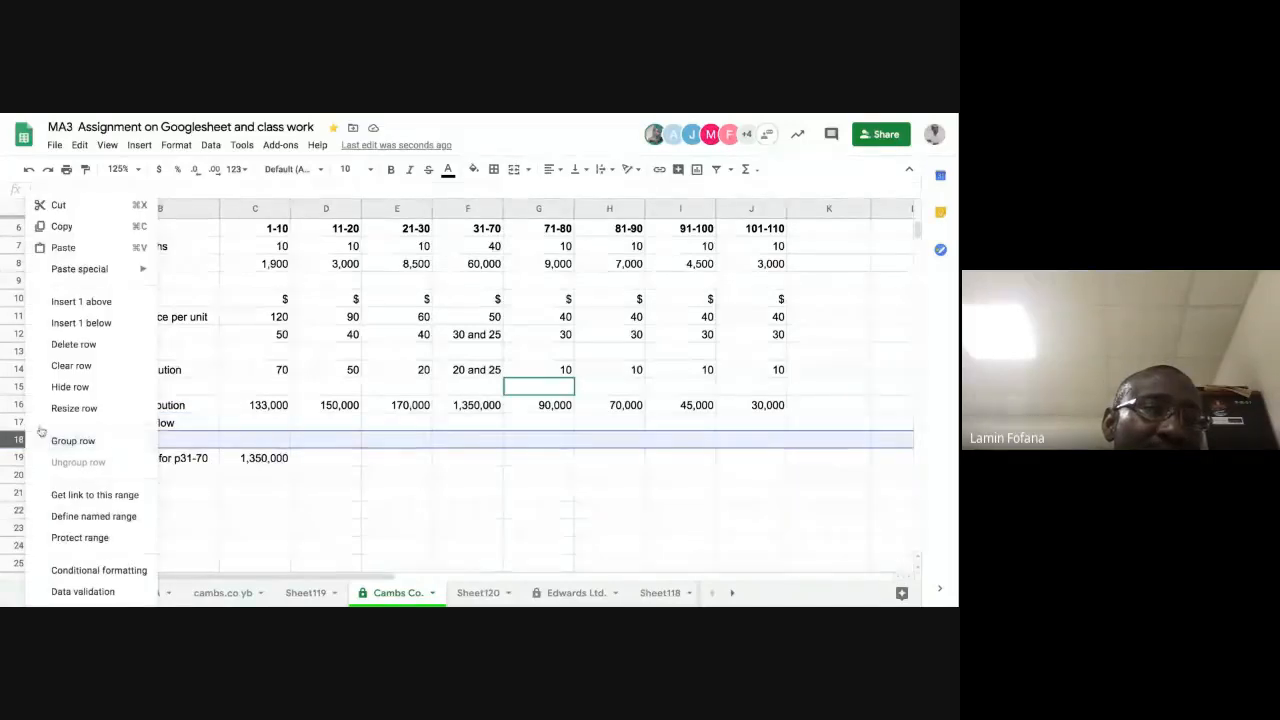
click(90, 302)
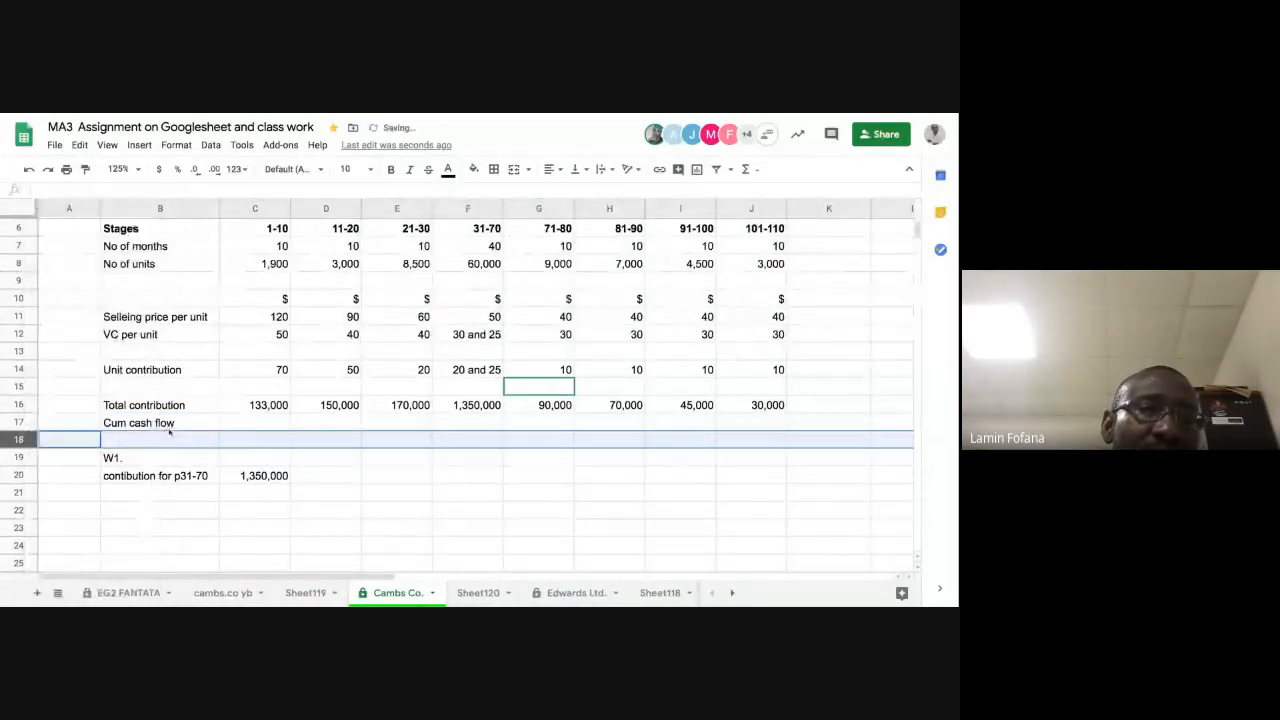
click(200, 425)
click(247, 427)
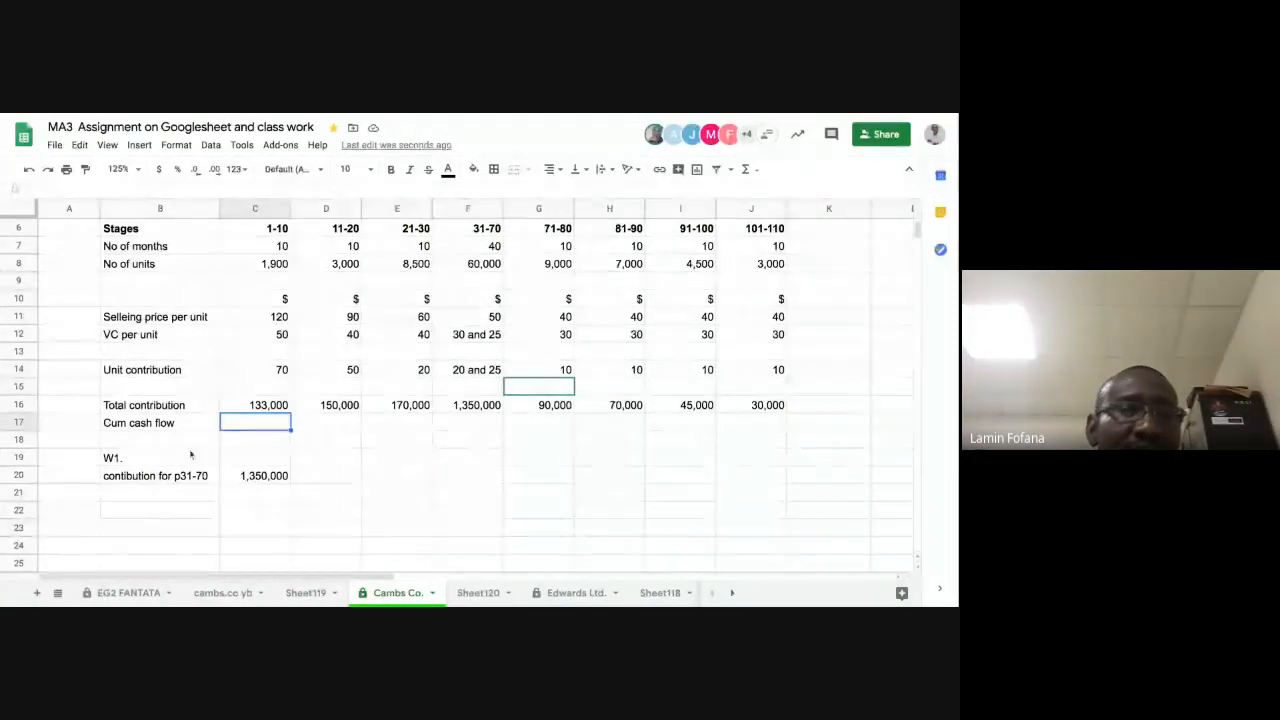
Step: Add the heading "W2." for a second working in B21, below the p31-70 contribution
click(172, 494)
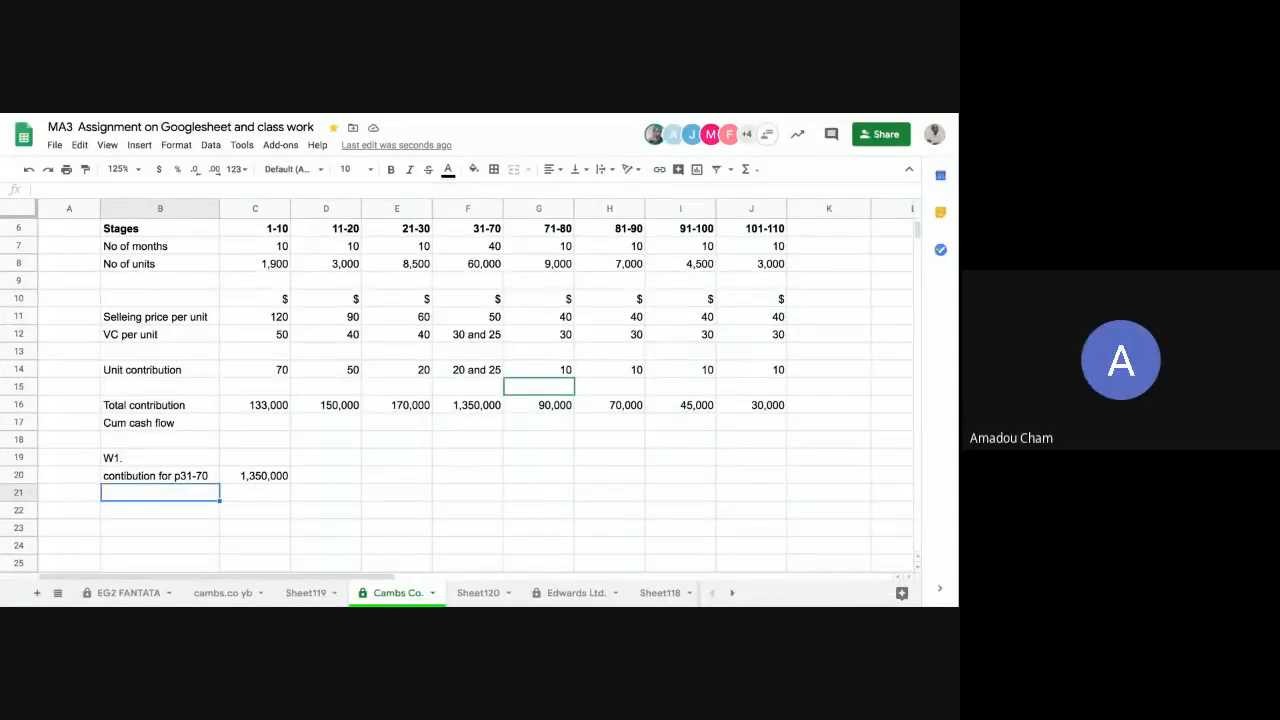
text(W2)
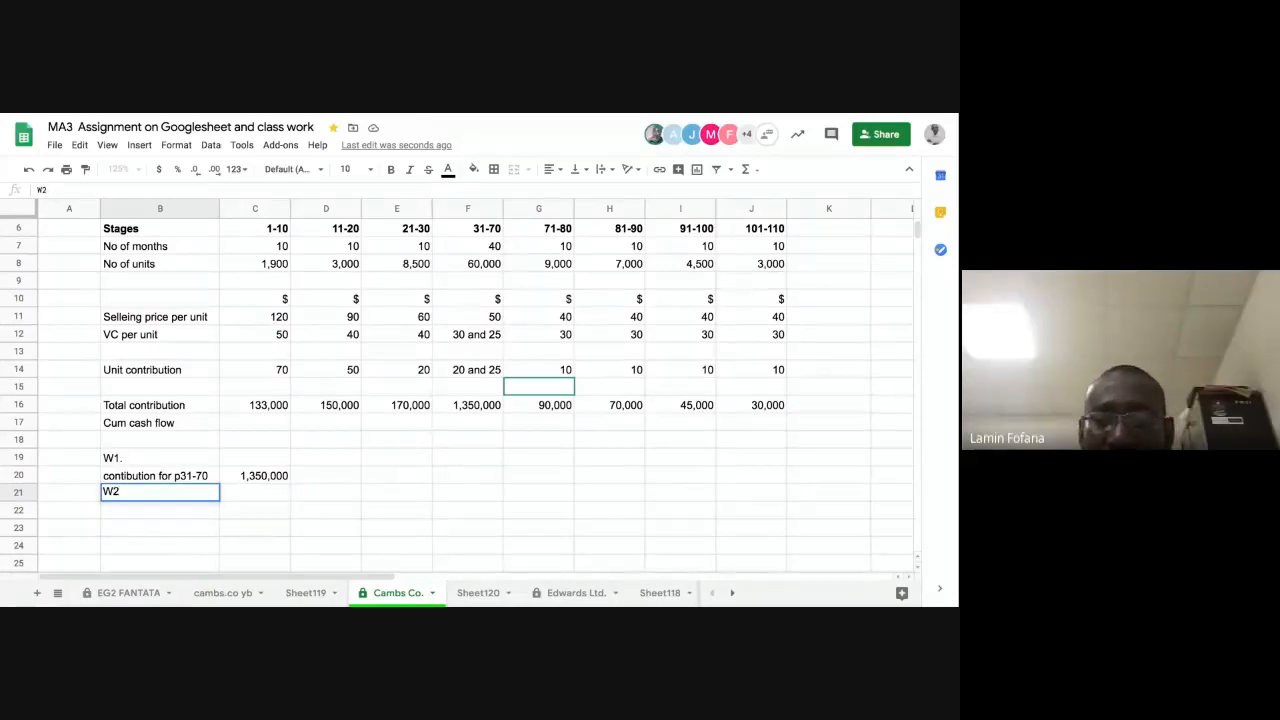
text(.)
key(Return)
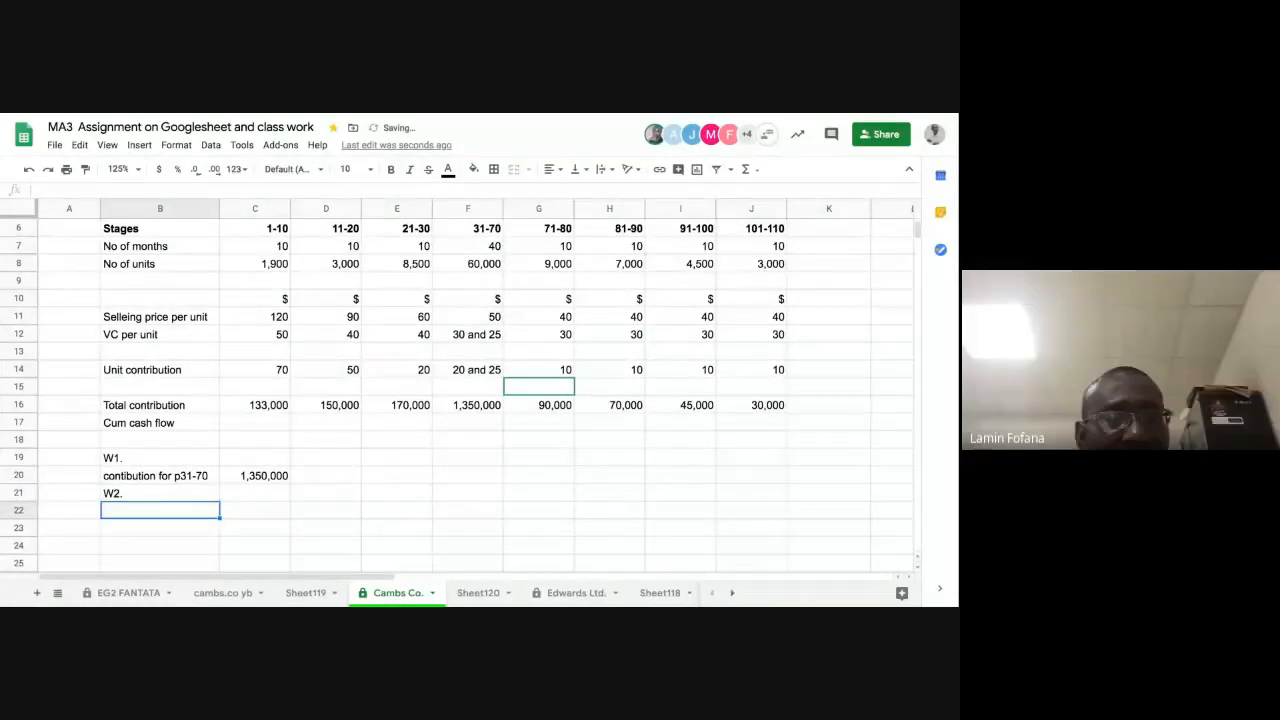
Step: Add the line "Cash outflows at development" in B22 under the W2. heading and widen column B to fit it
text(Cash)
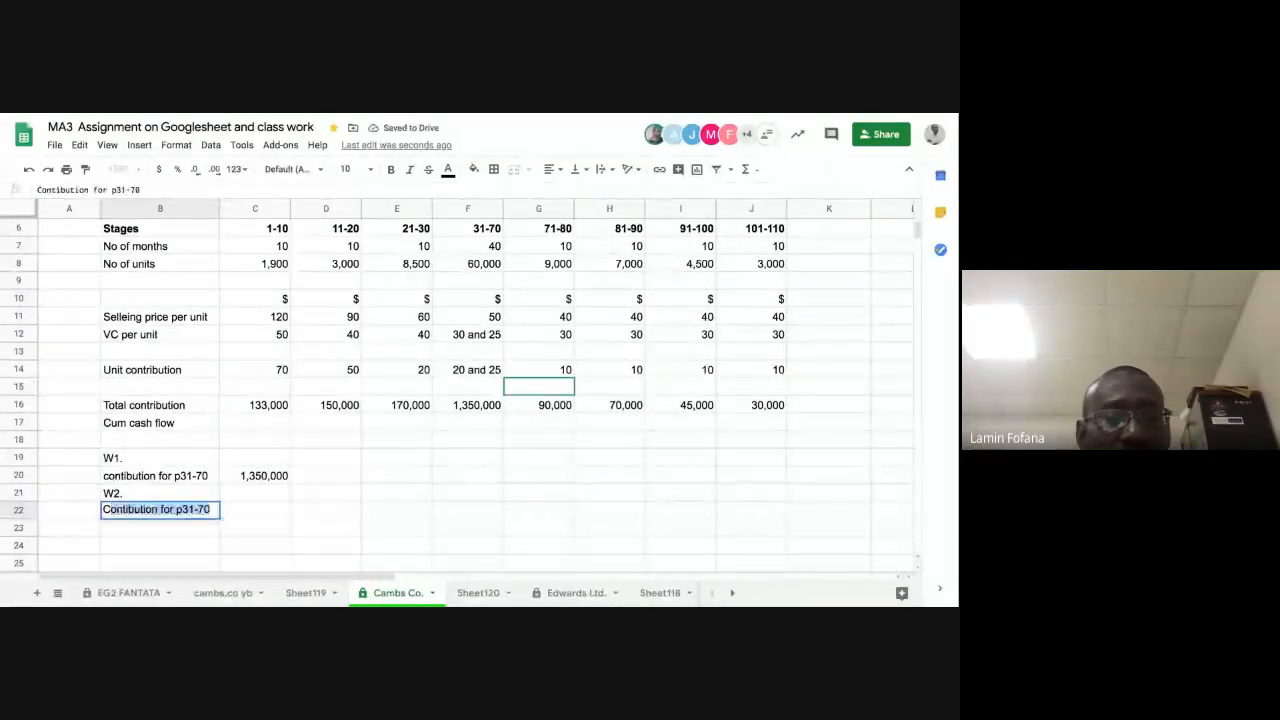
text( o)
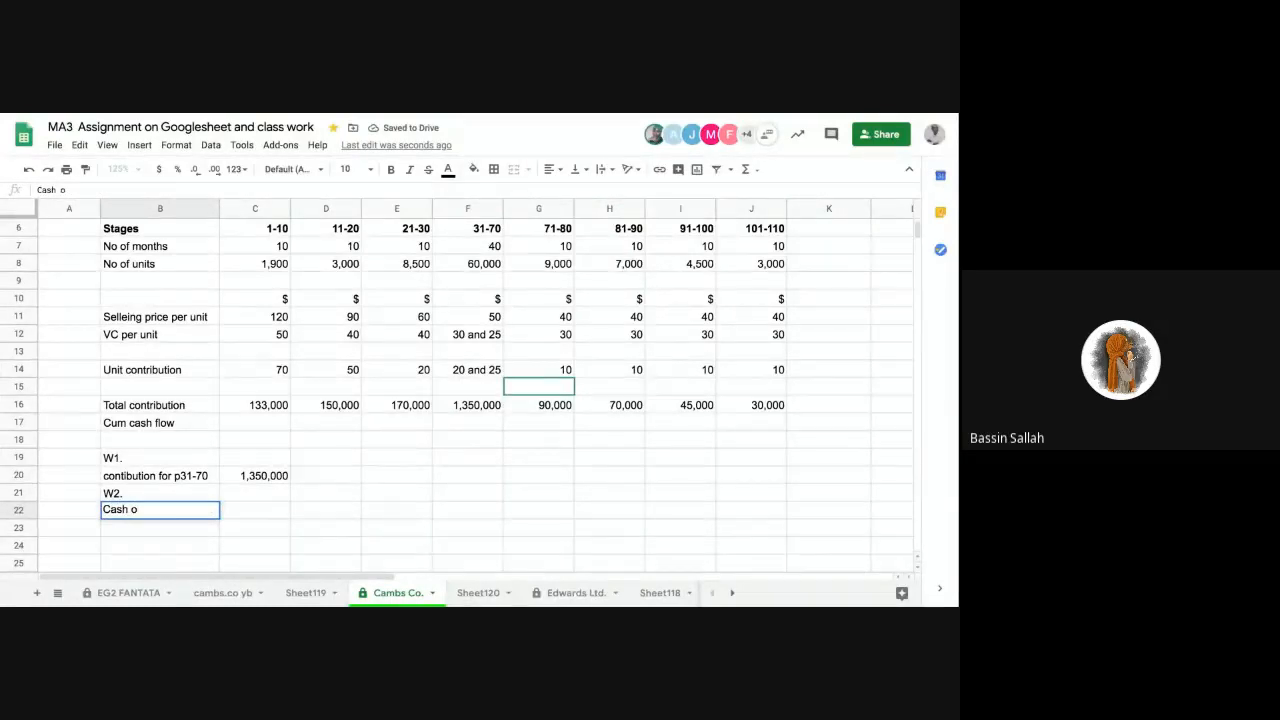
text(utflows )
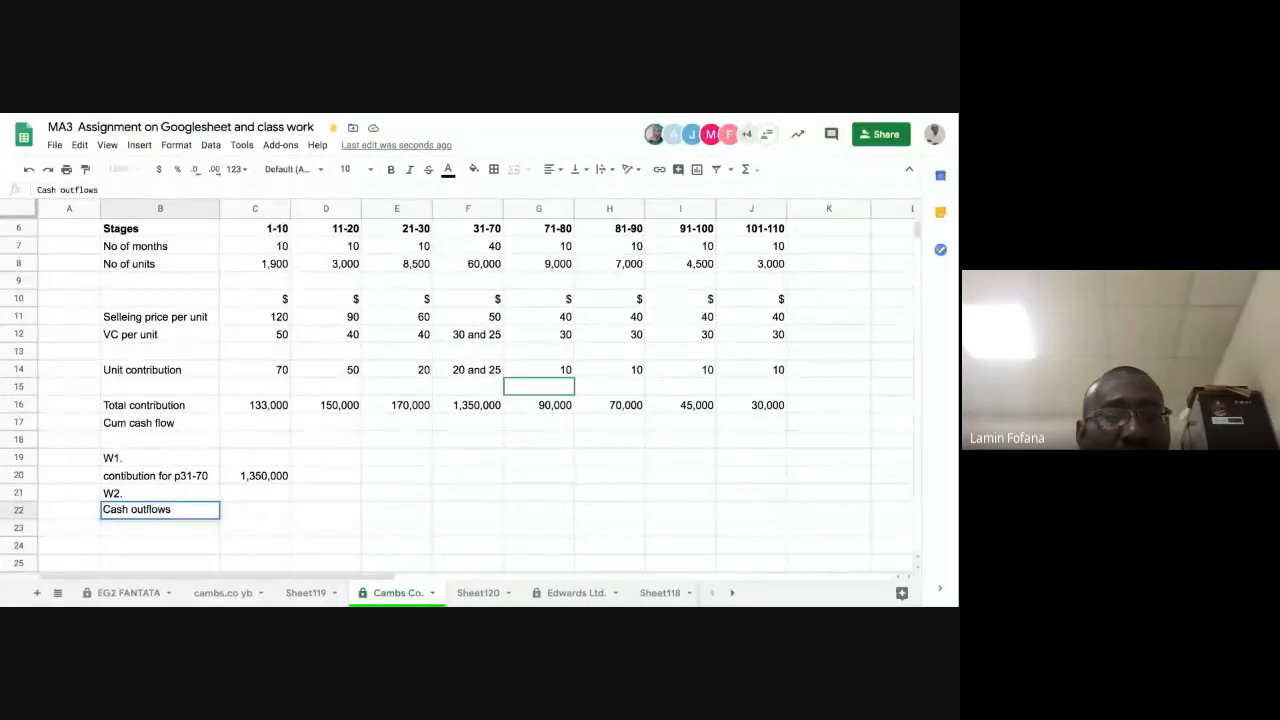
text(at de)
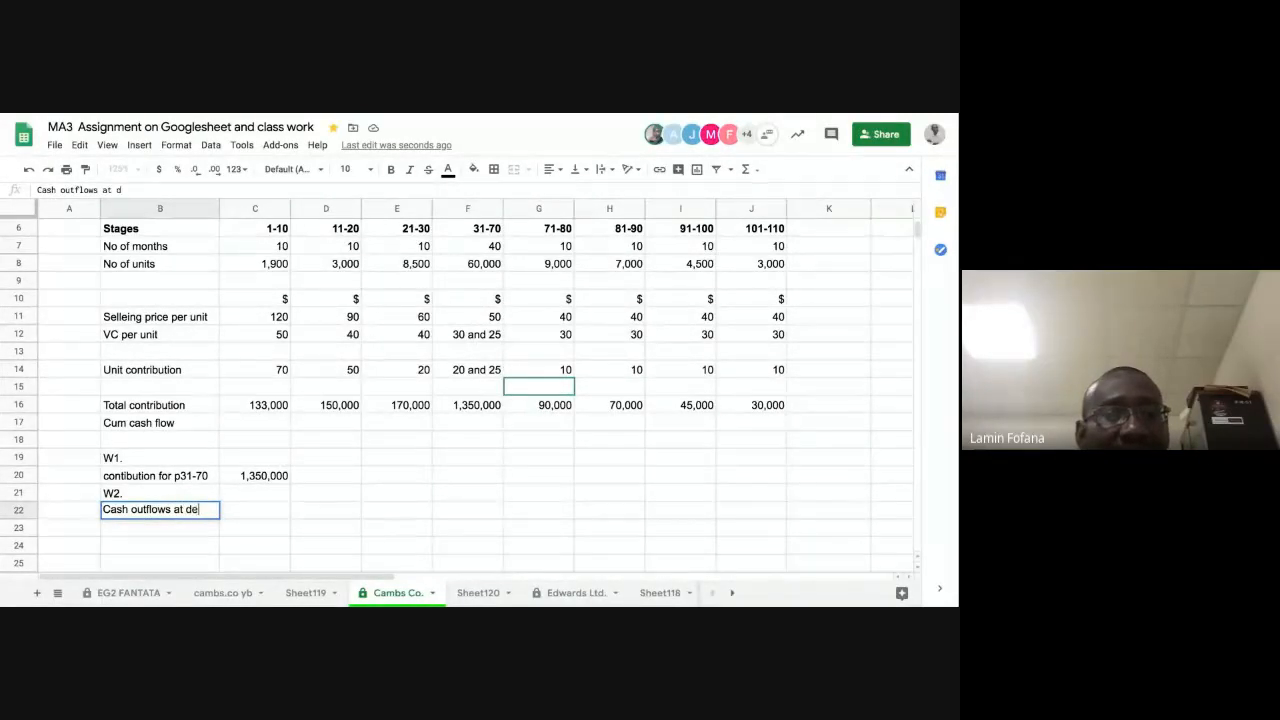
text(velopment)
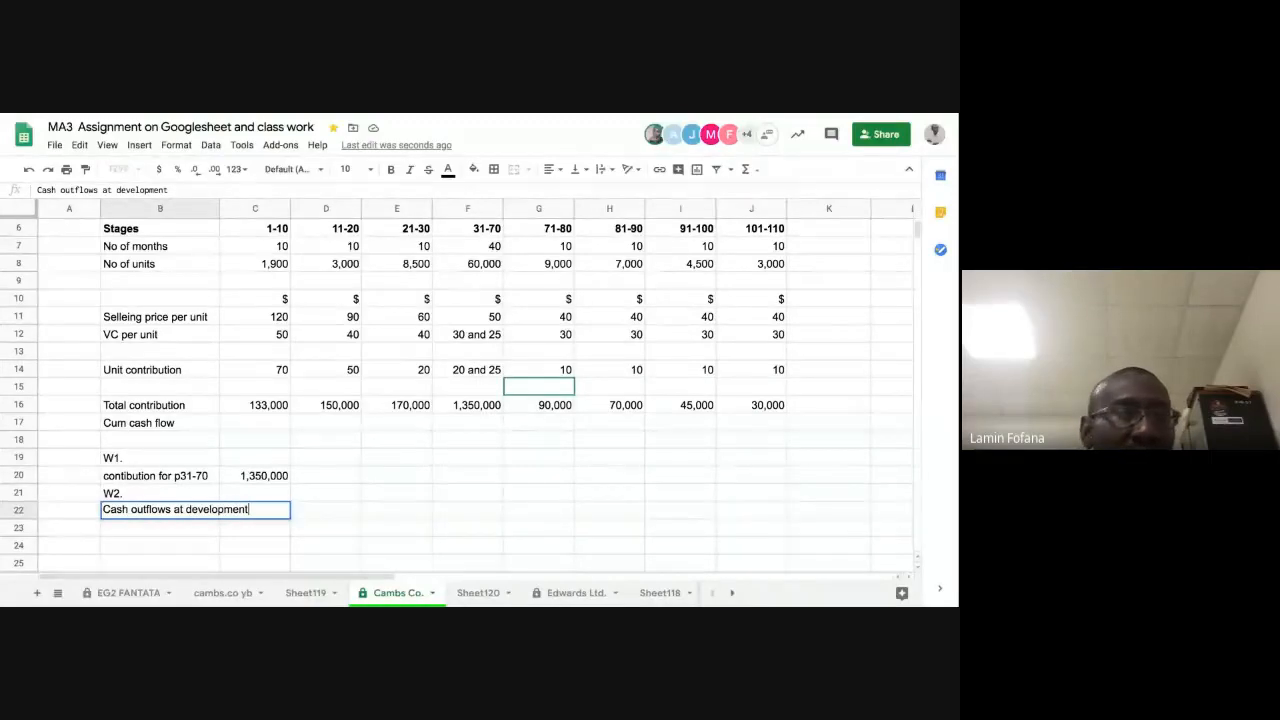
key(Return)
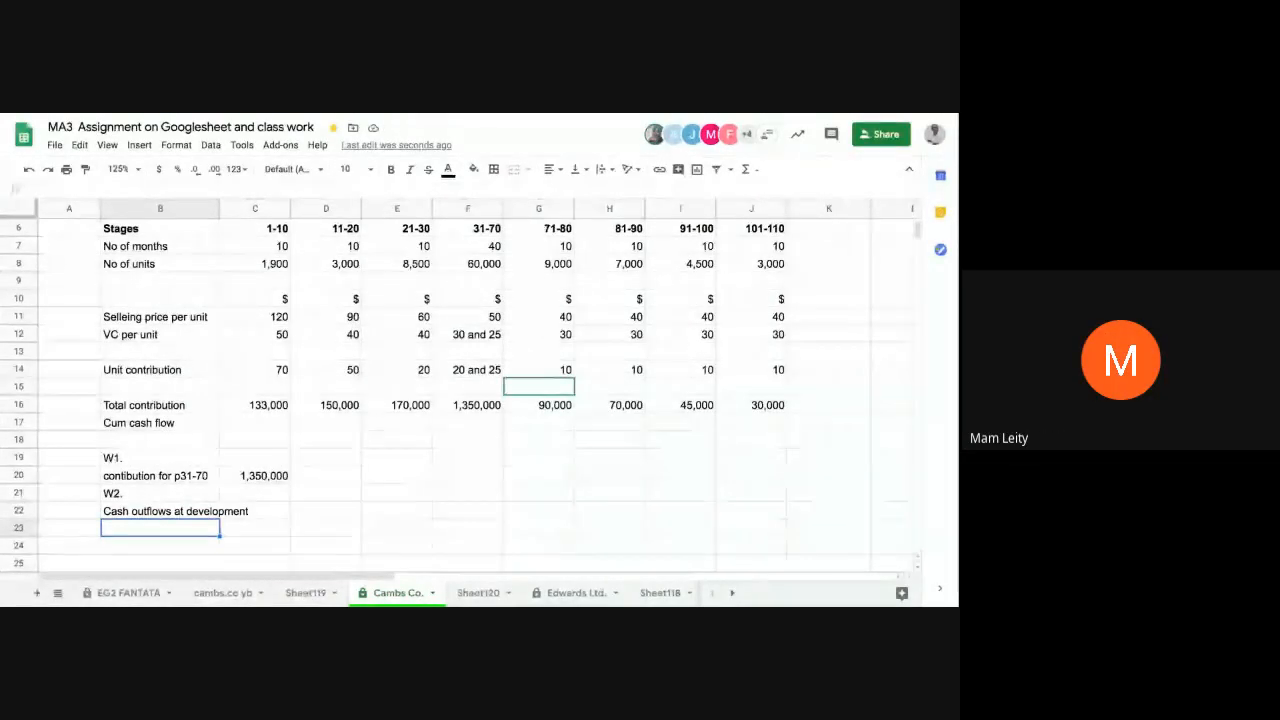
drag(219, 209, 255, 209)
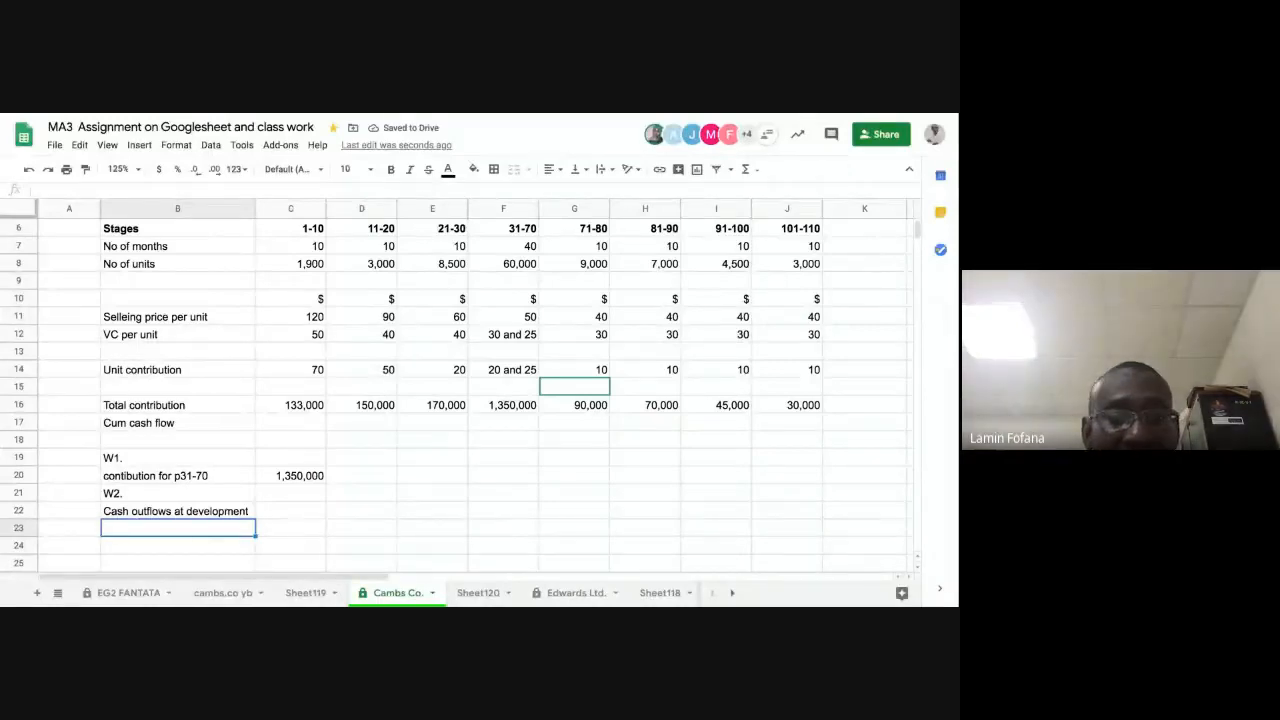
Step: Label the two W2 lines in B23 and B24 as "Development cost" and "Machine cost"
text(Dev)
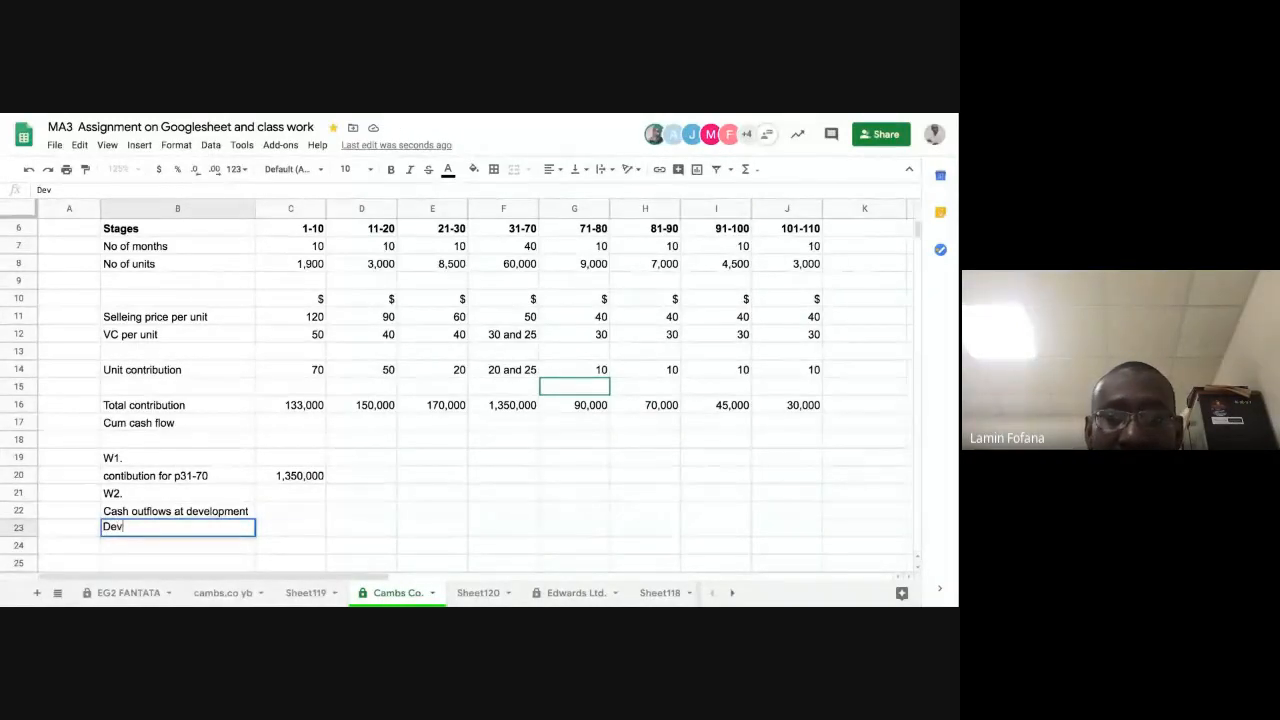
text(el)
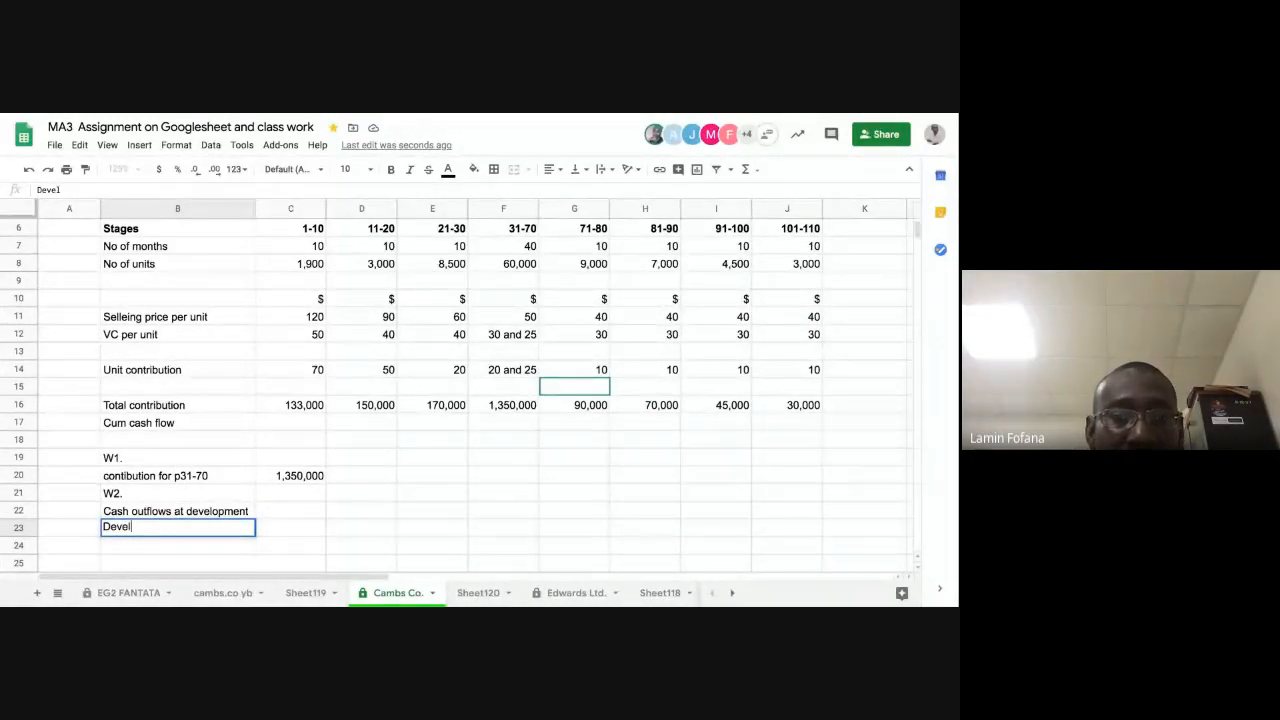
text(opment )
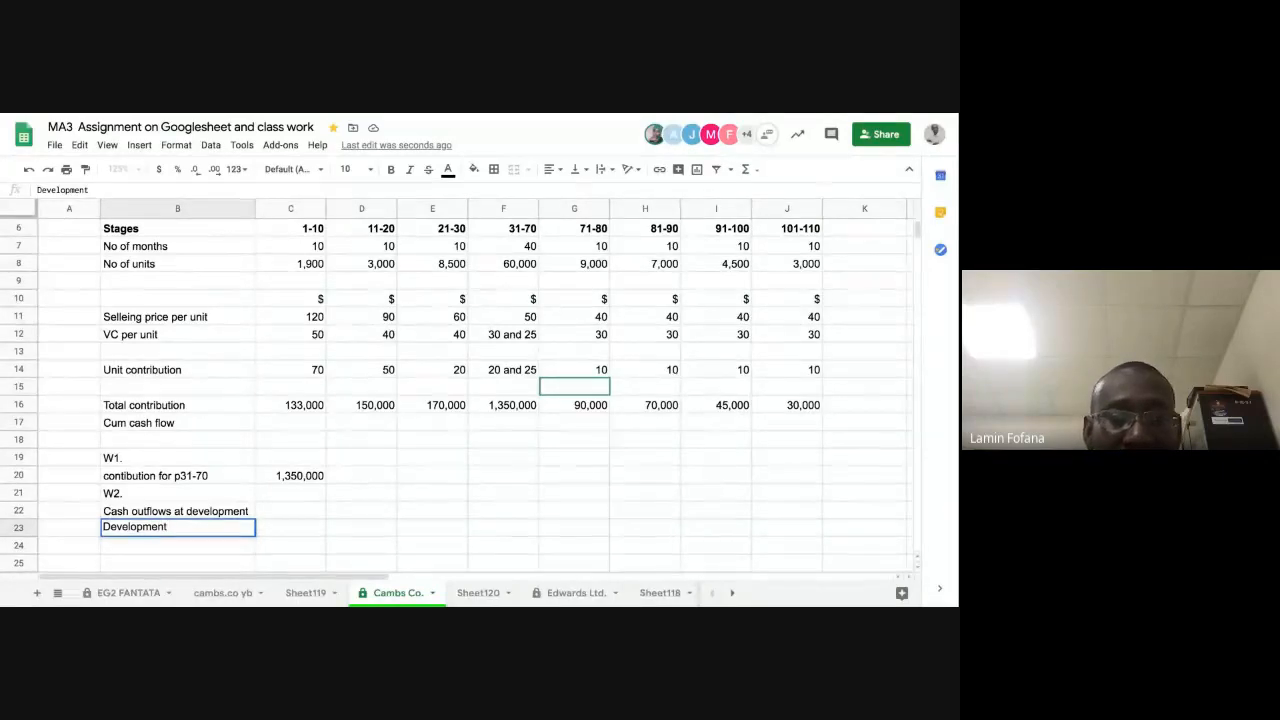
text(cost)
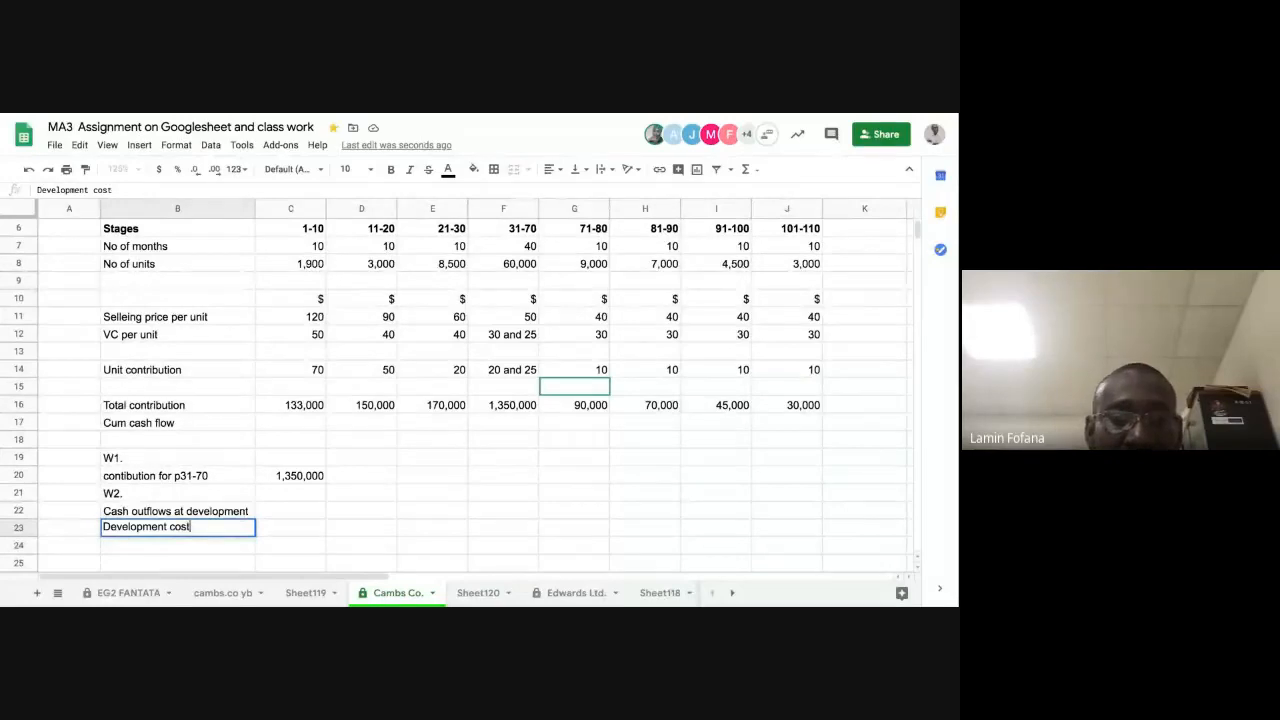
key(Return)
text(Machu)
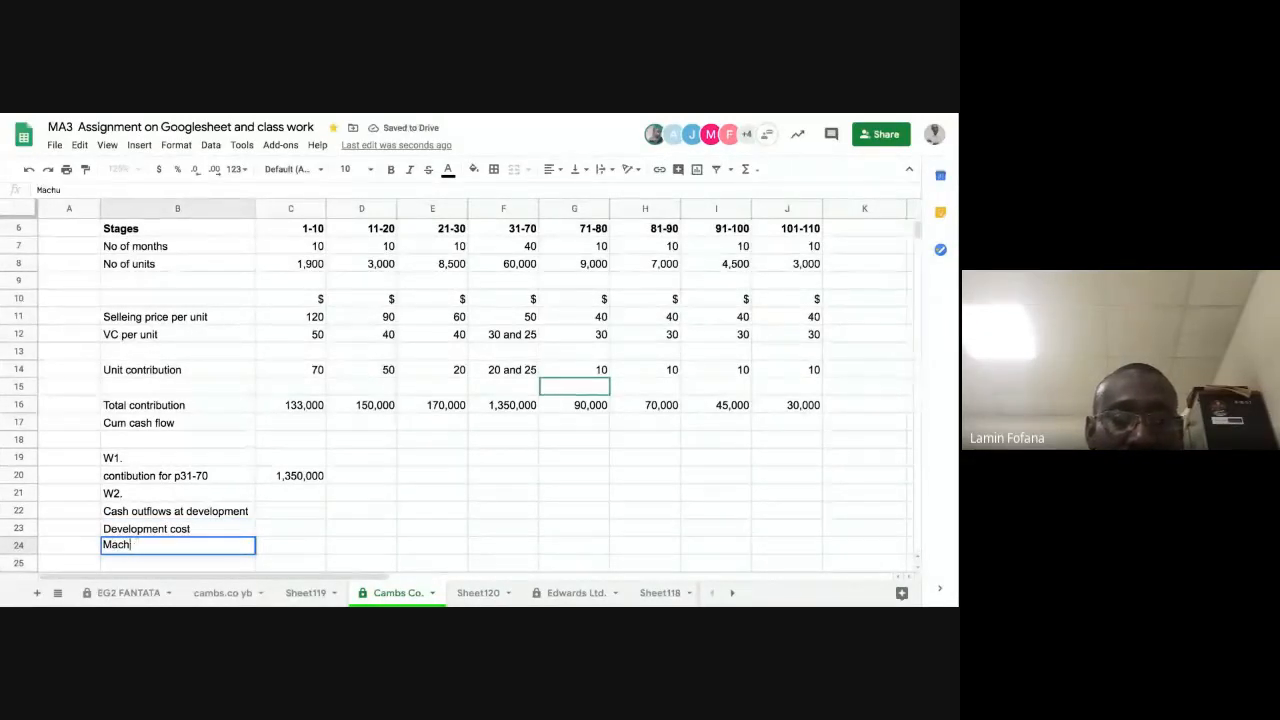
key(BackSpace)
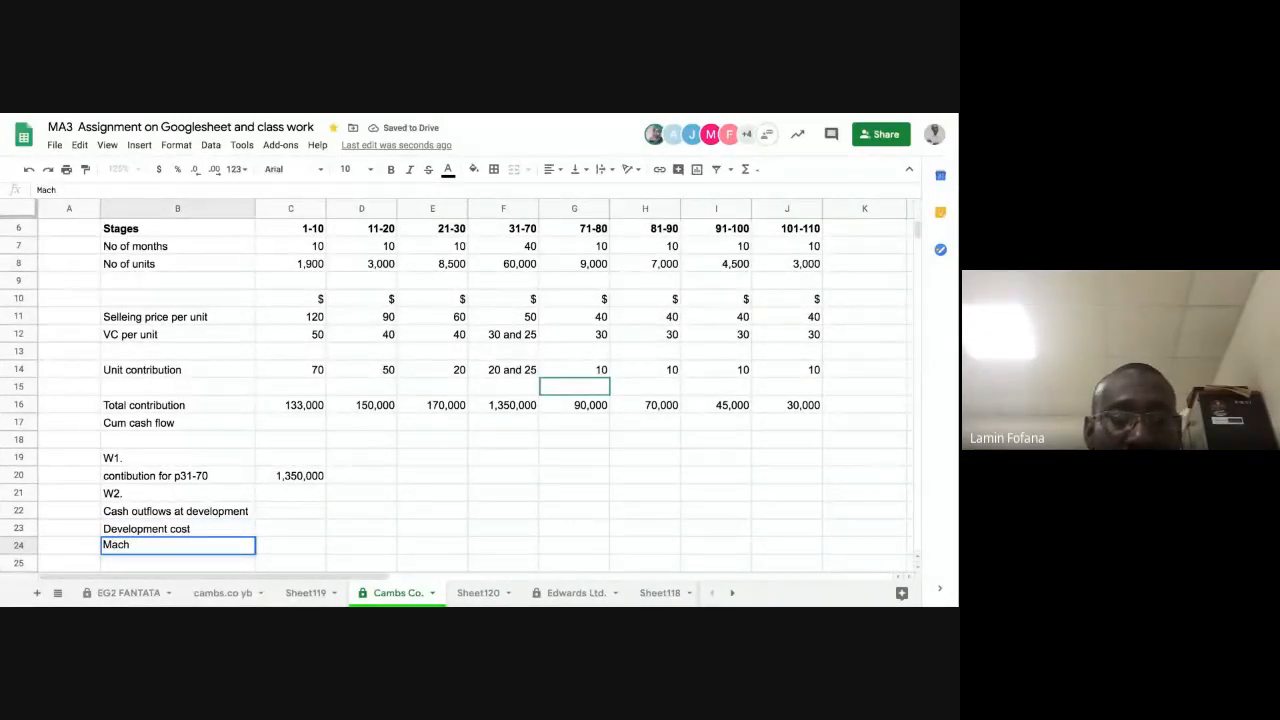
key(BackSpace)
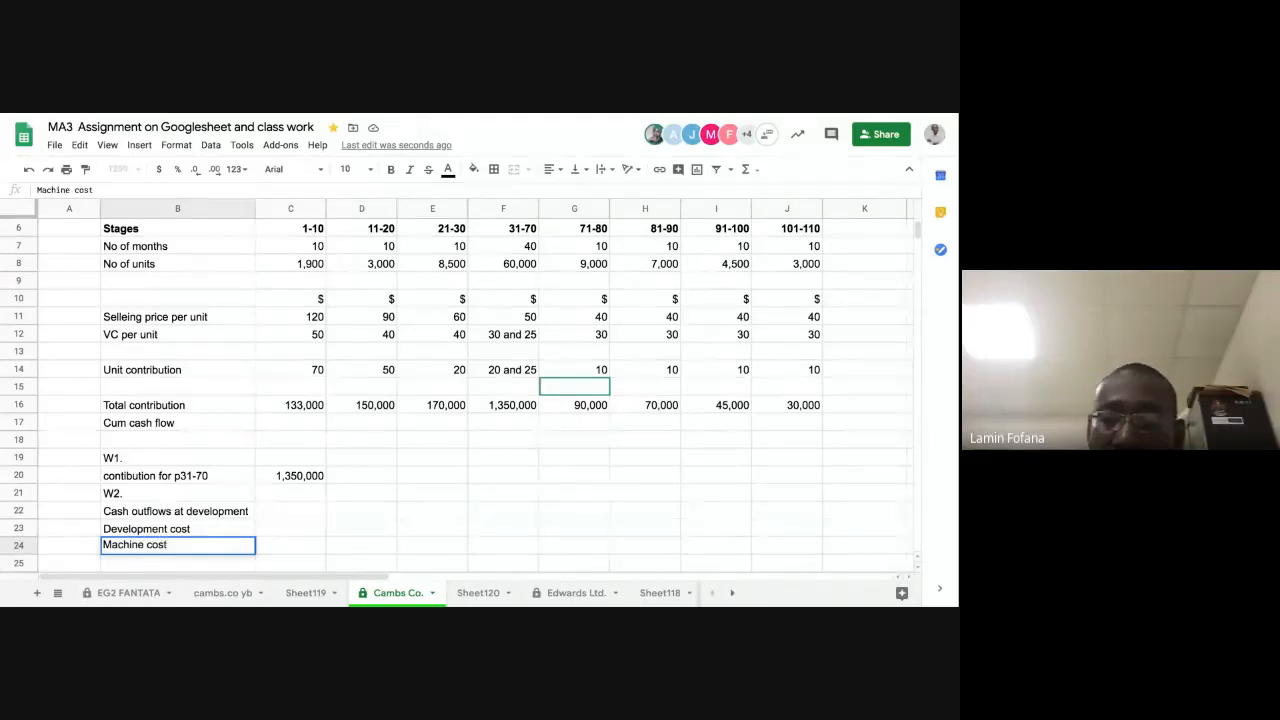
Step: Enter 500,000 as the development cost in C23 and 175000 as the machine cost in C24
key(Up)
key(Right)
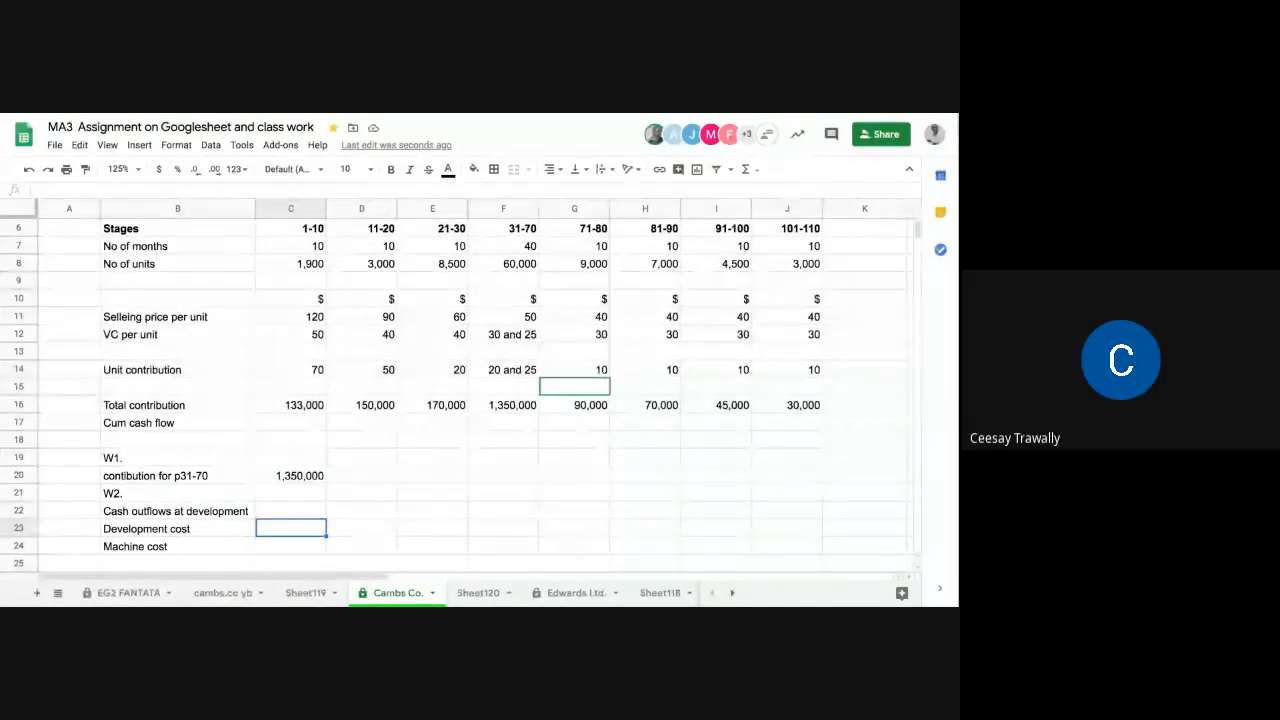
text(500,000)
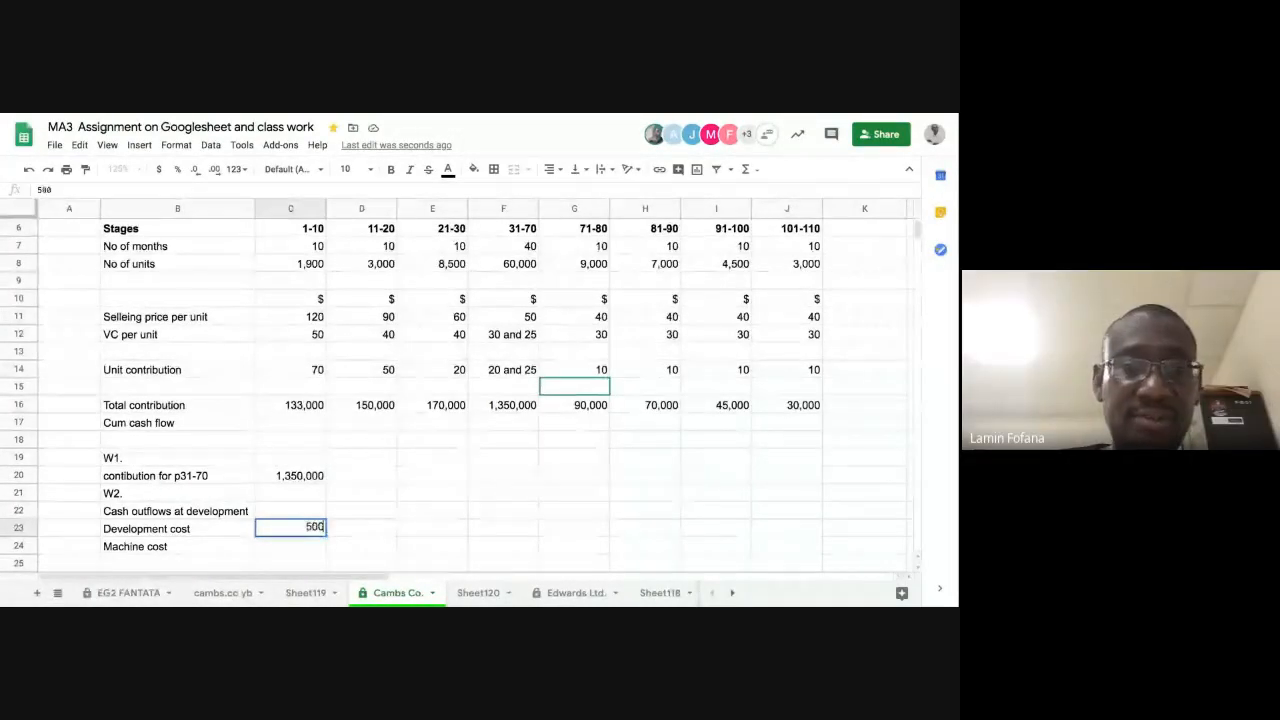
key(Return)
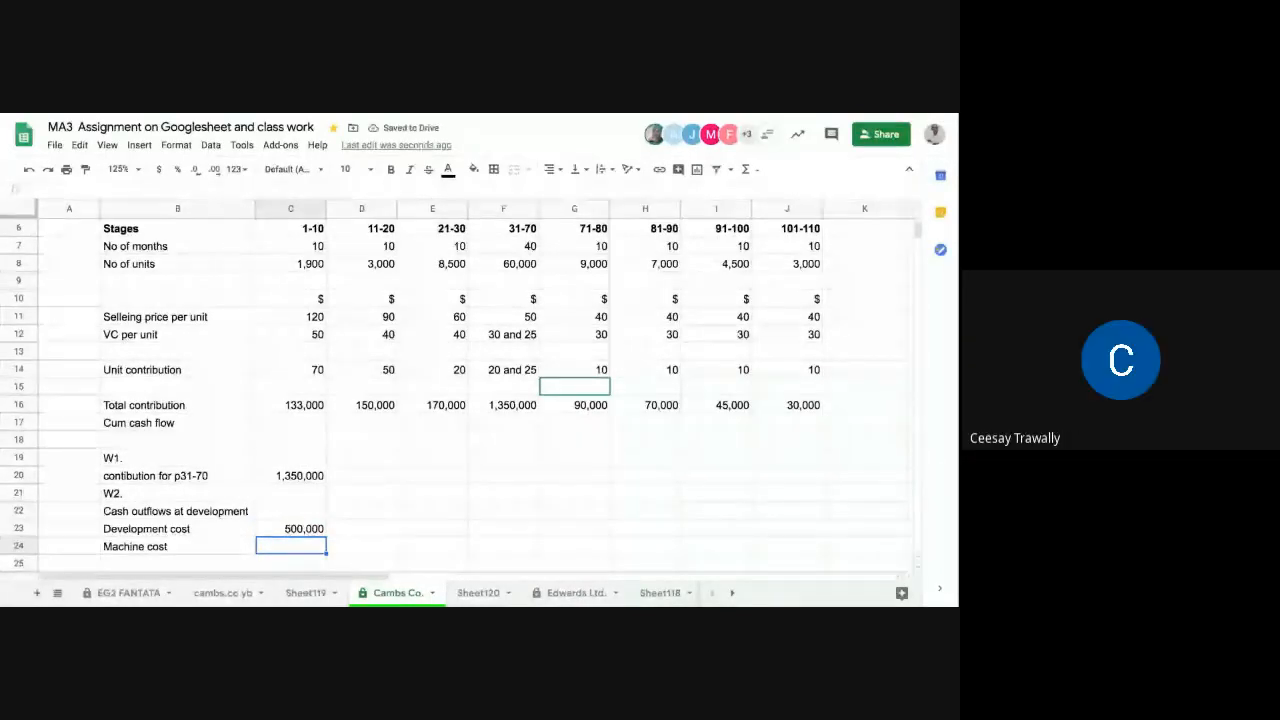
text(175000)
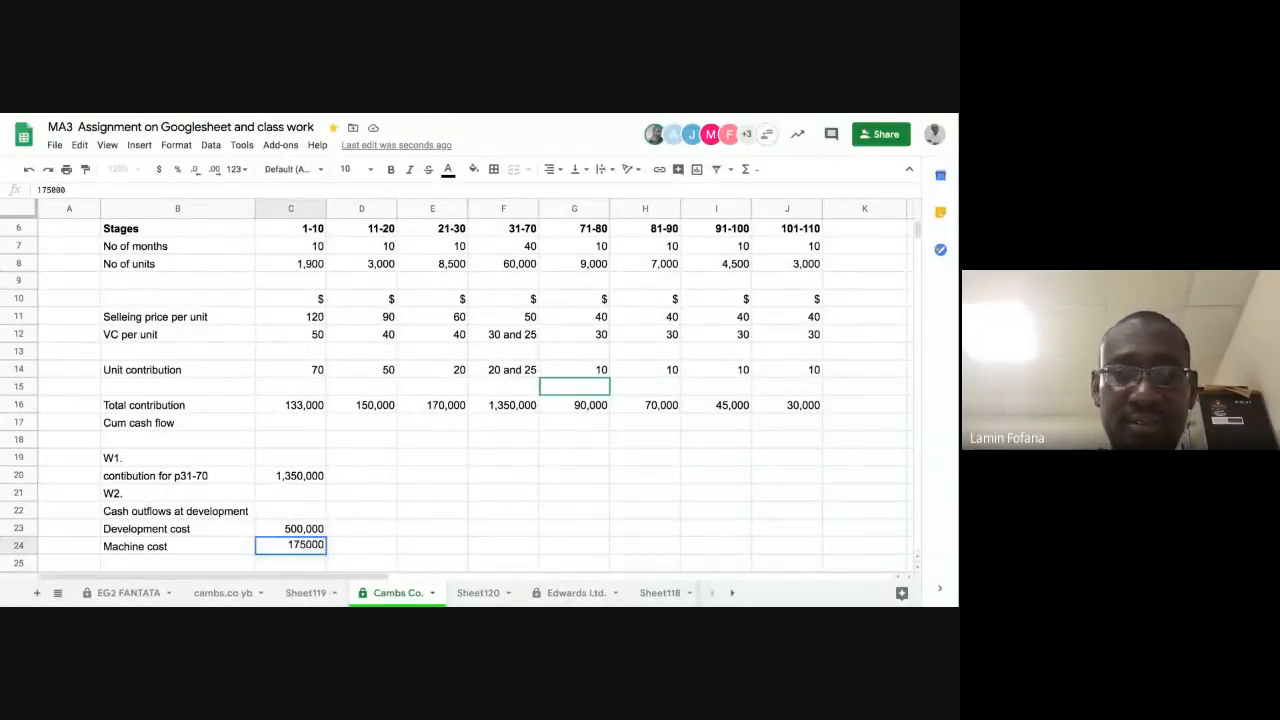
key(Return)
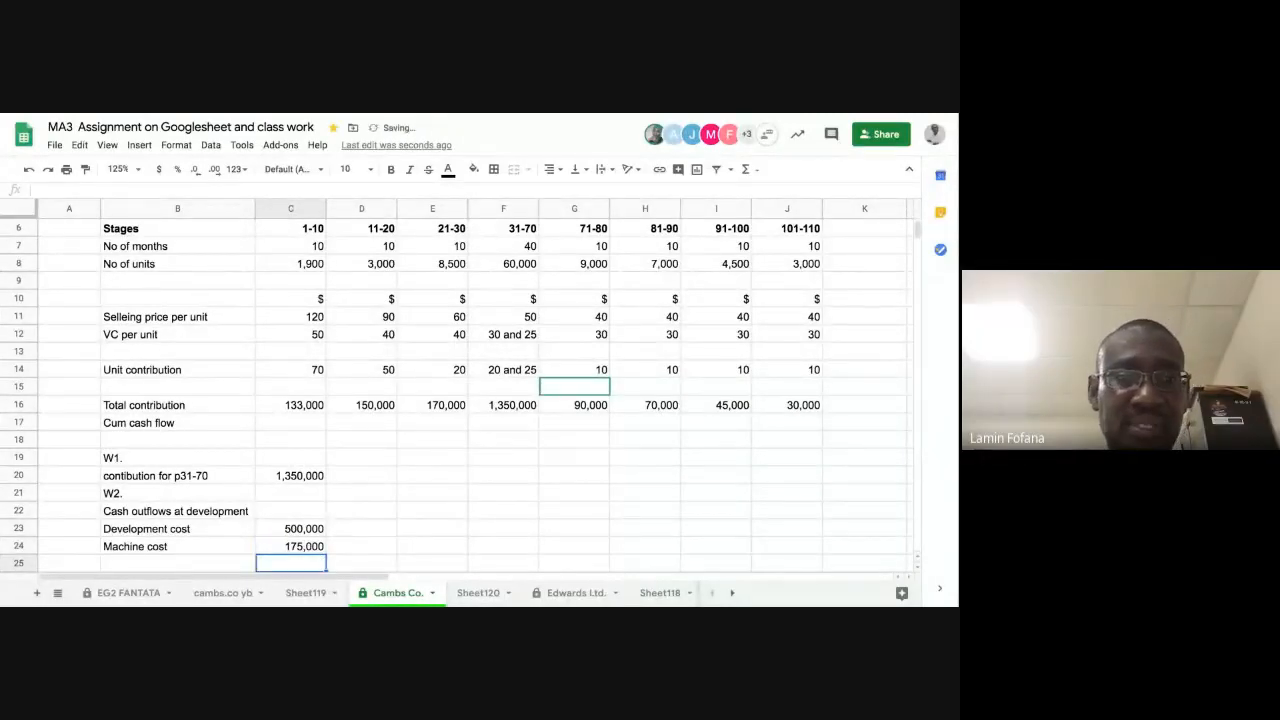
Step: Total the development and machine costs in C25 with a SUM formula over C23:C24
click(167, 562)
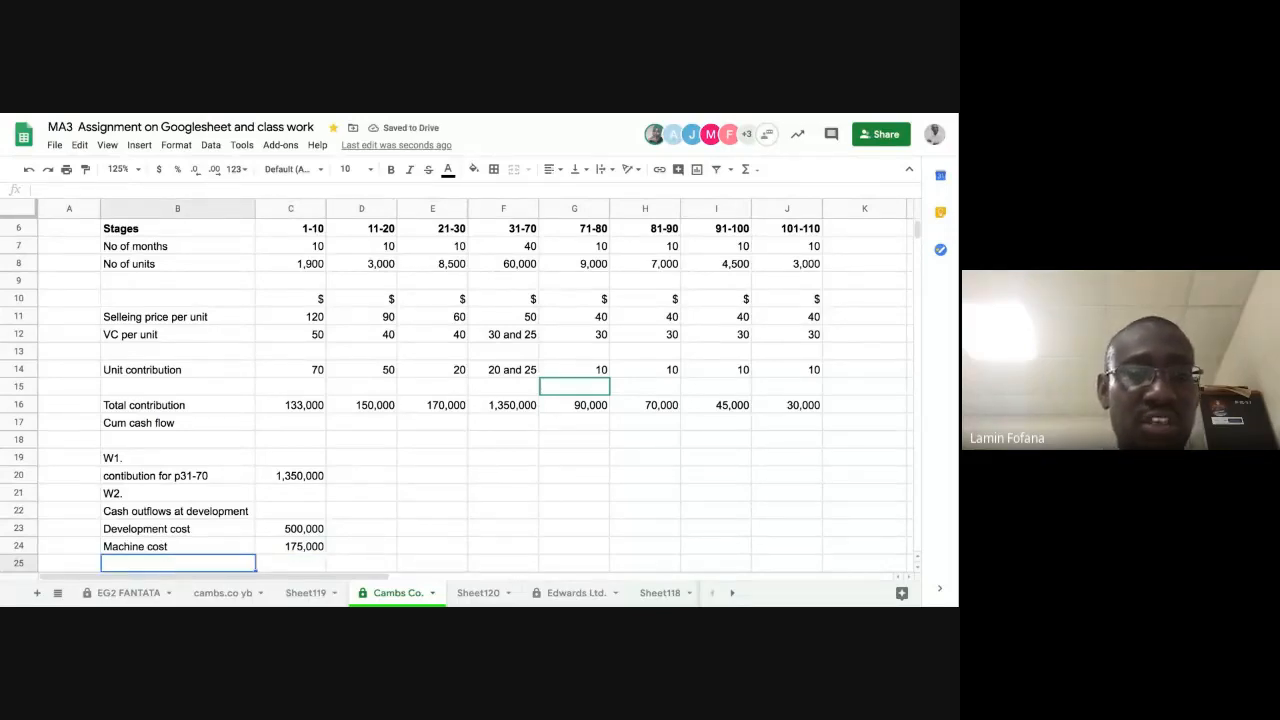
click(281, 569)
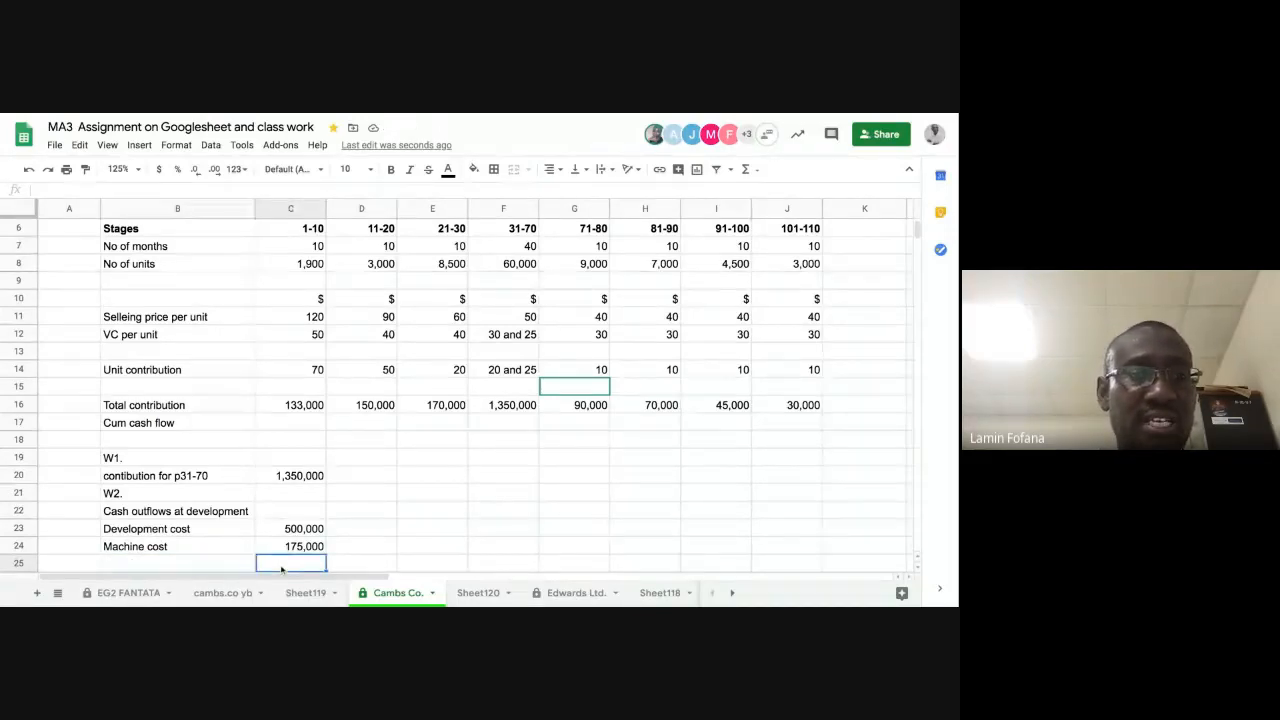
text(=sum()
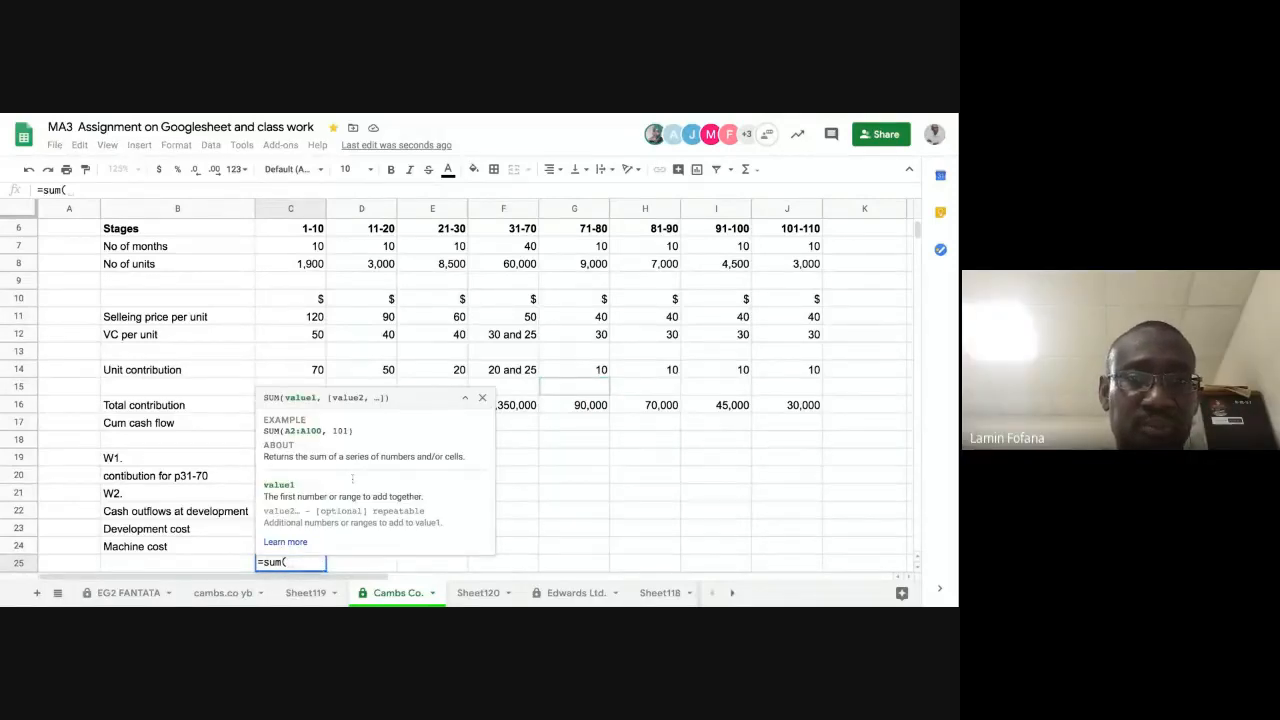
click(482, 397)
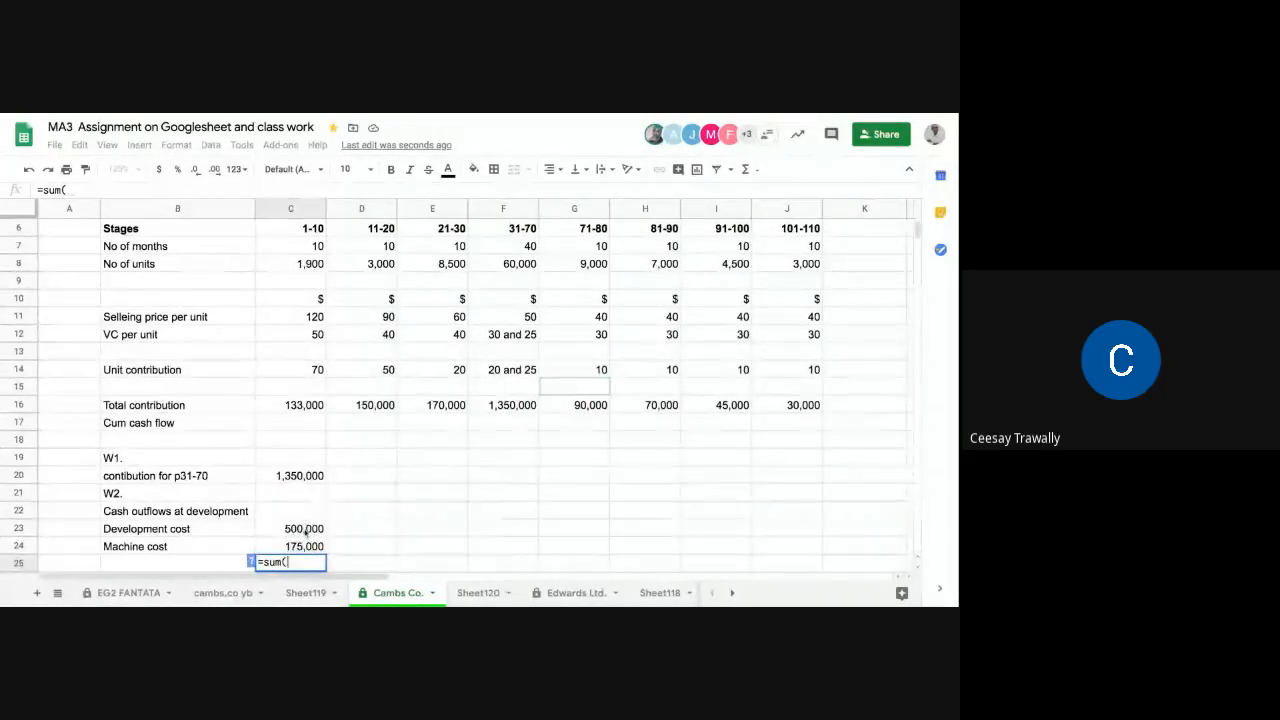
drag(305, 532, 306, 539)
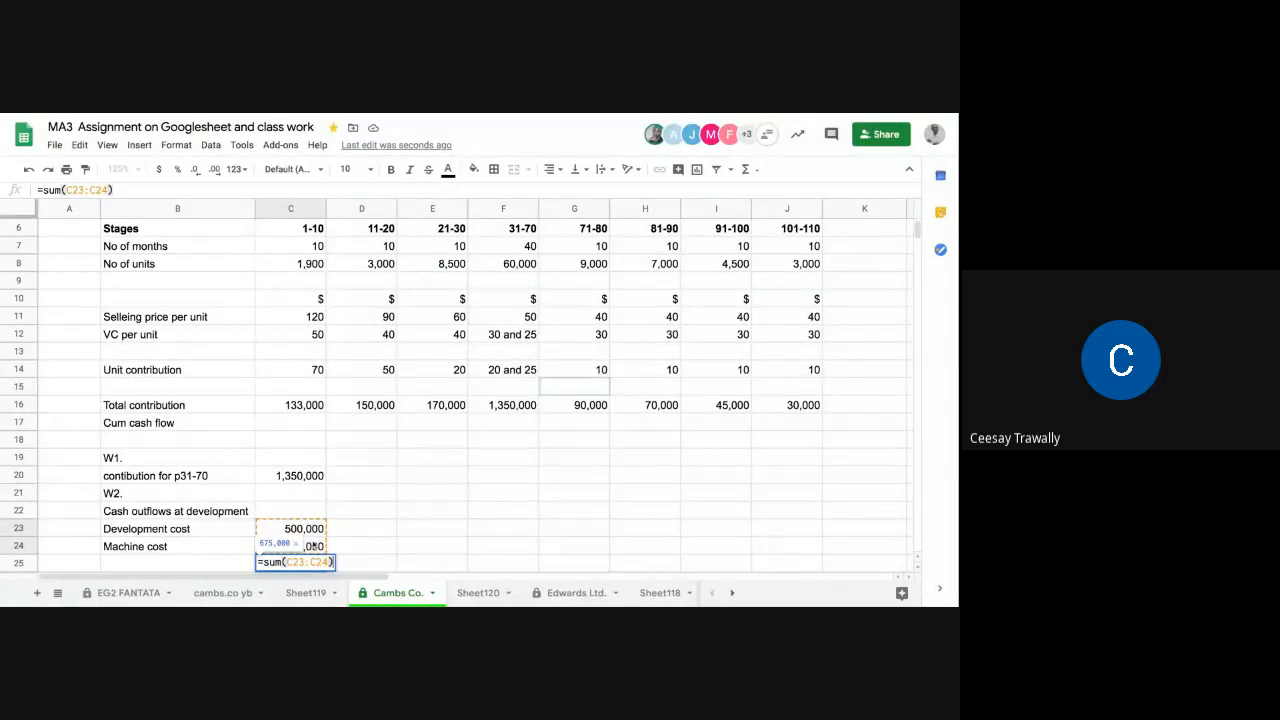
key(Return)
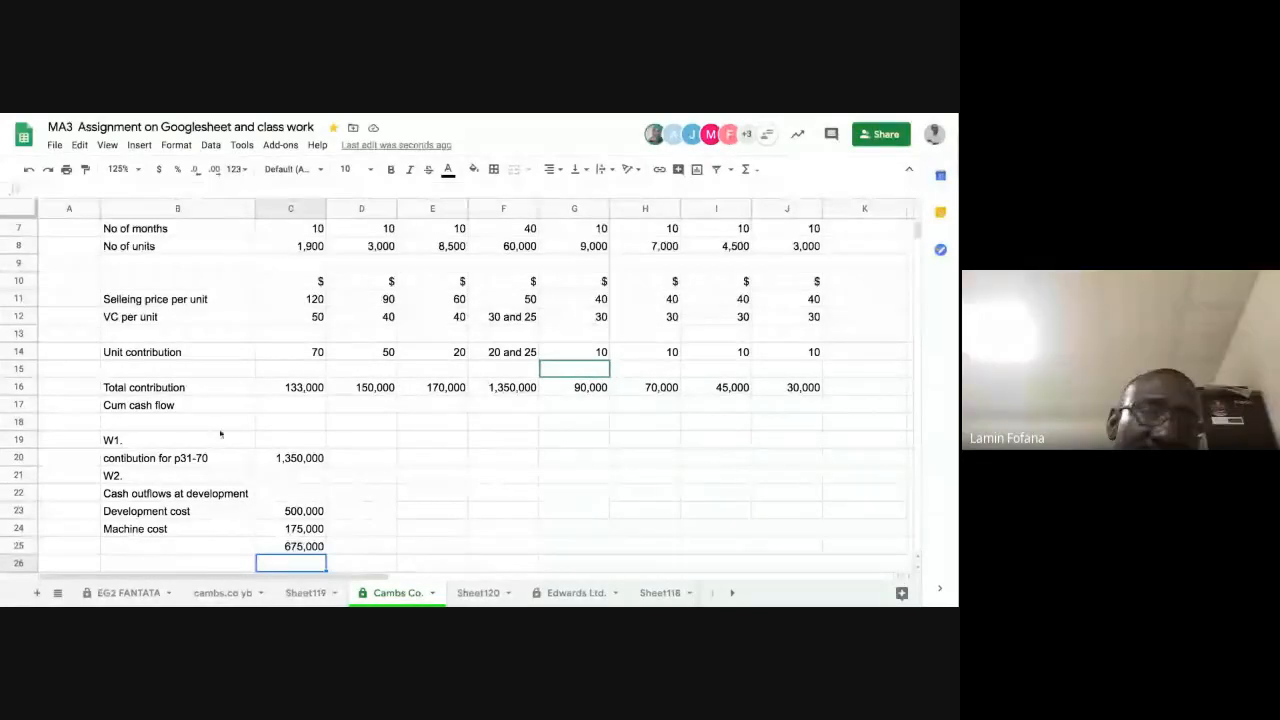
Step: Turn the W2 cash outflows negative, with the development cost as -500000 in C23 and the machine cost as -175000 in C24
click(284, 406)
scroll(285, 405, up, 1)
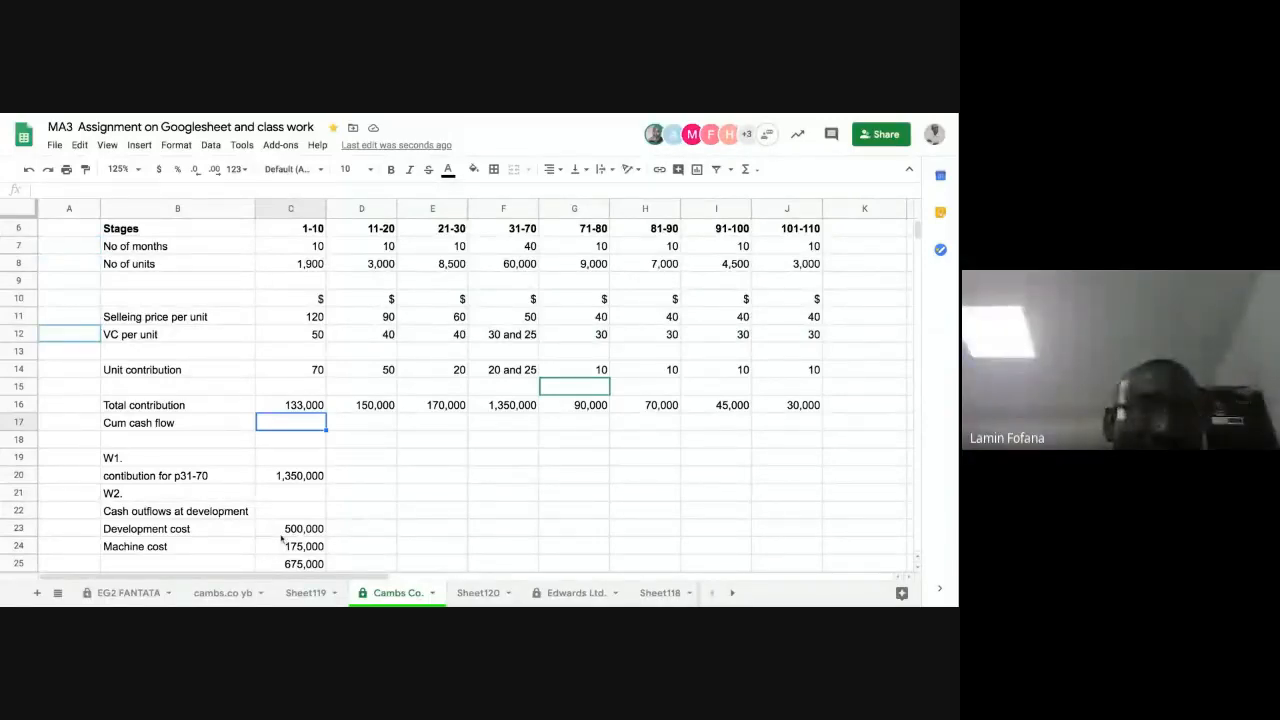
click(284, 532)
click(275, 548)
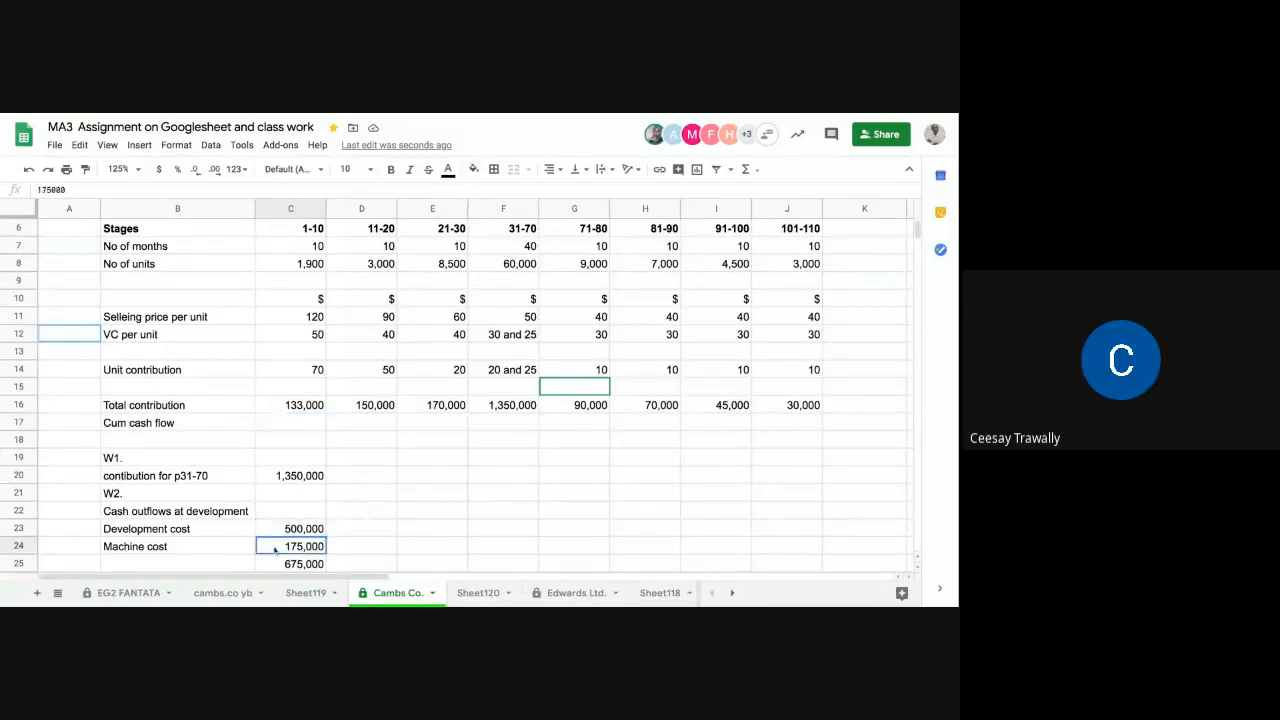
key(Up)
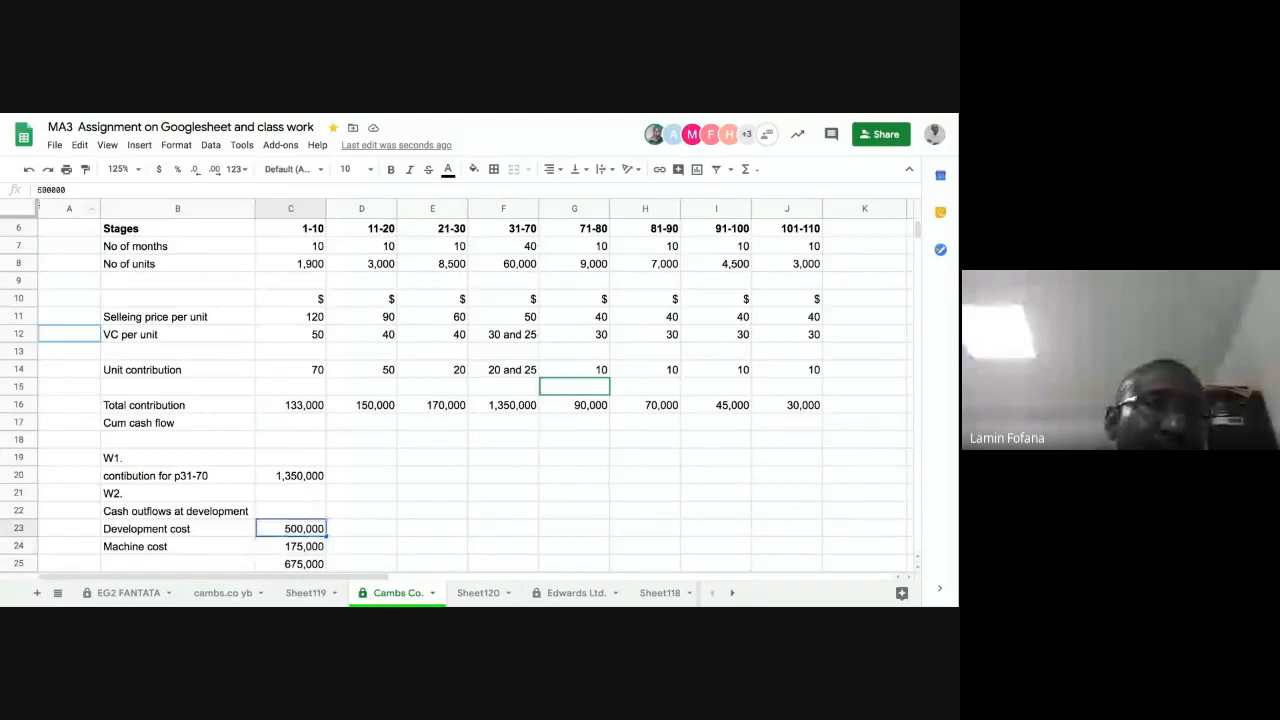
key(Return)
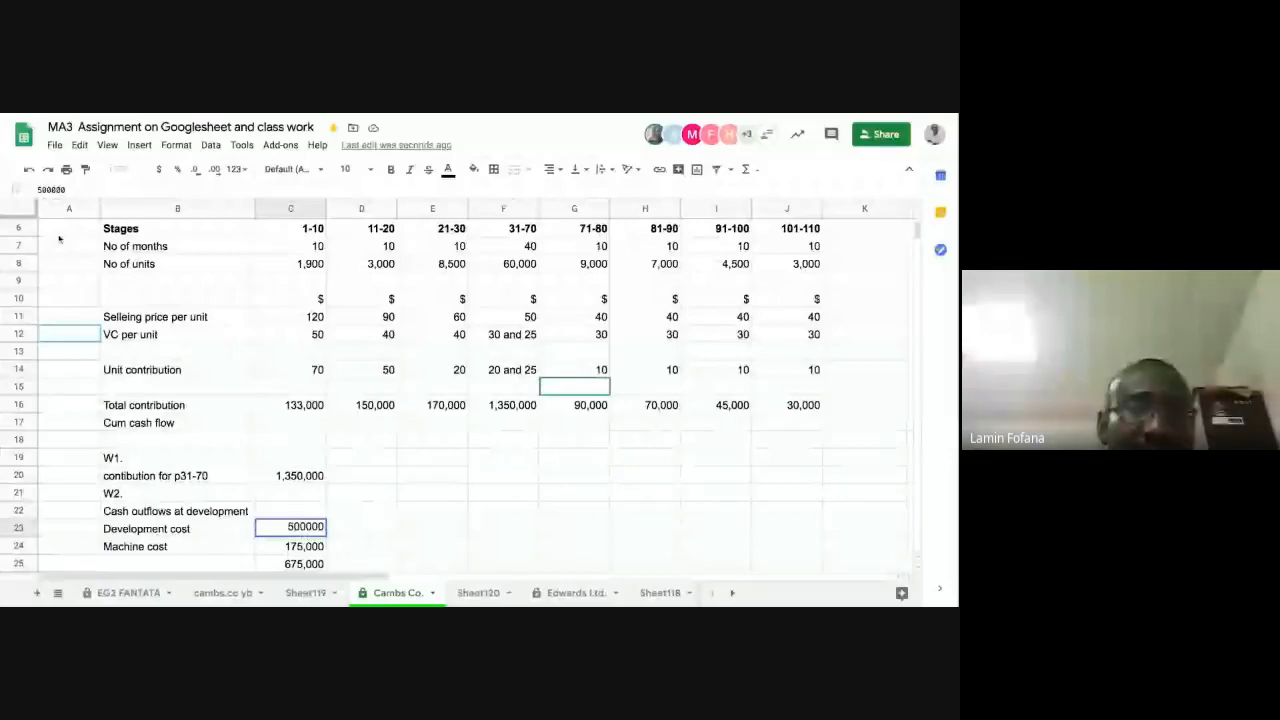
text(-)
key(Return)
key(Return)
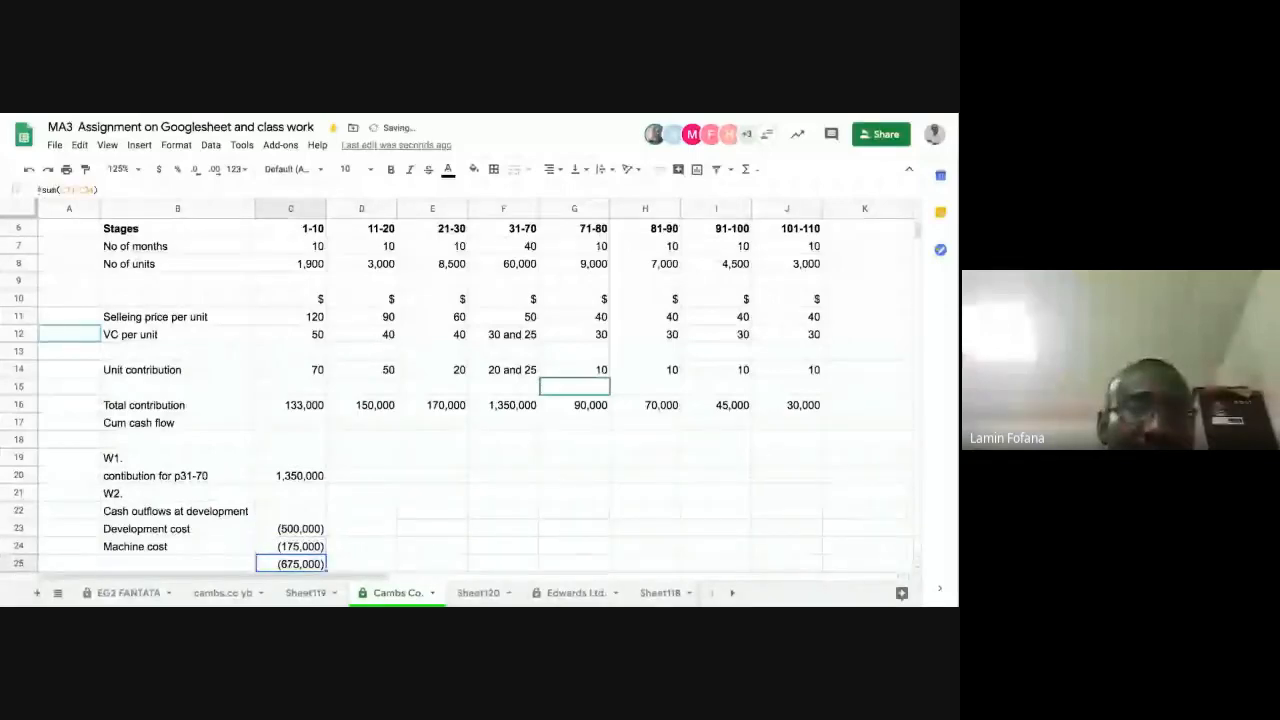
Step: Select the Cum cash flow cell for stage 1-10, C17
click(299, 425)
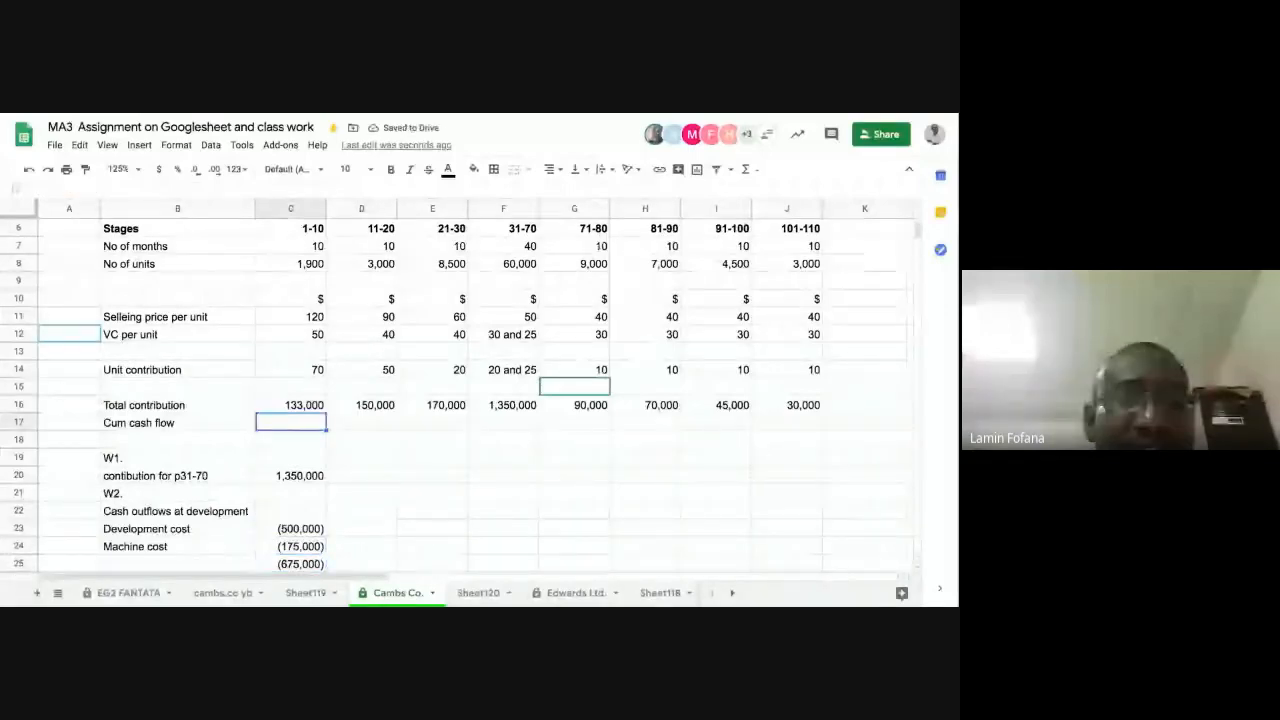
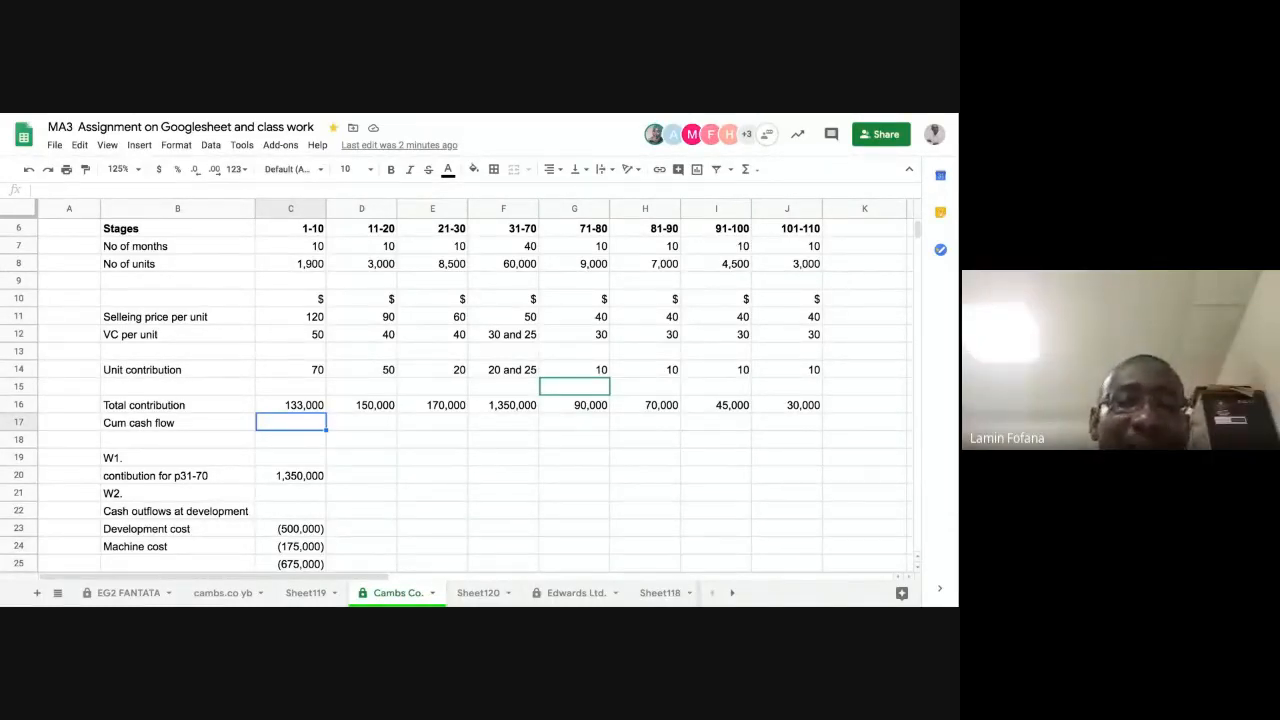
text(=)
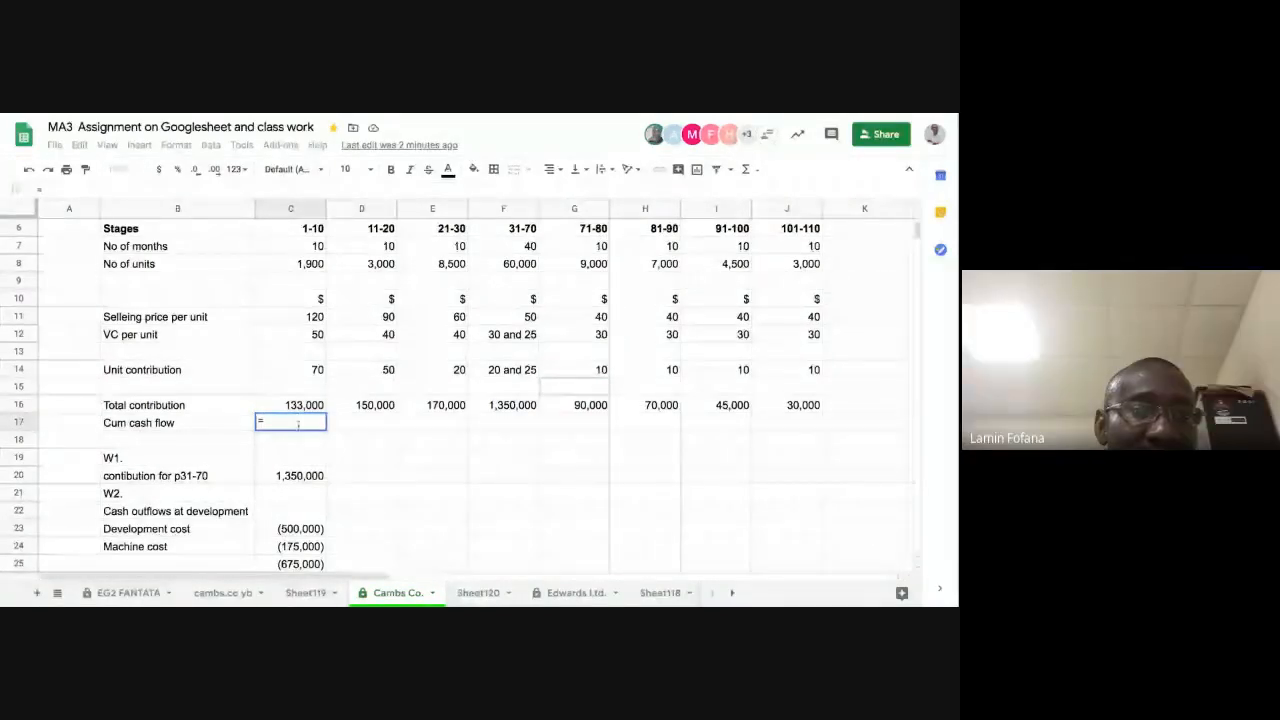
click(296, 564)
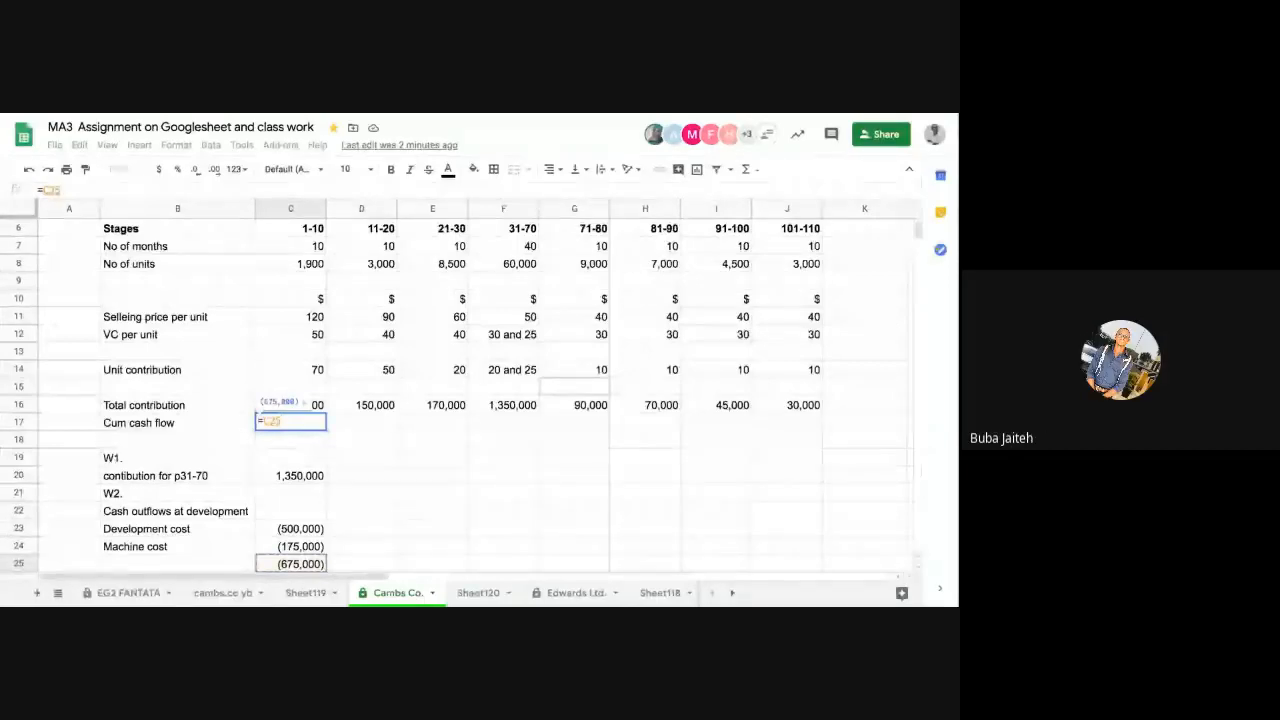
text(+)
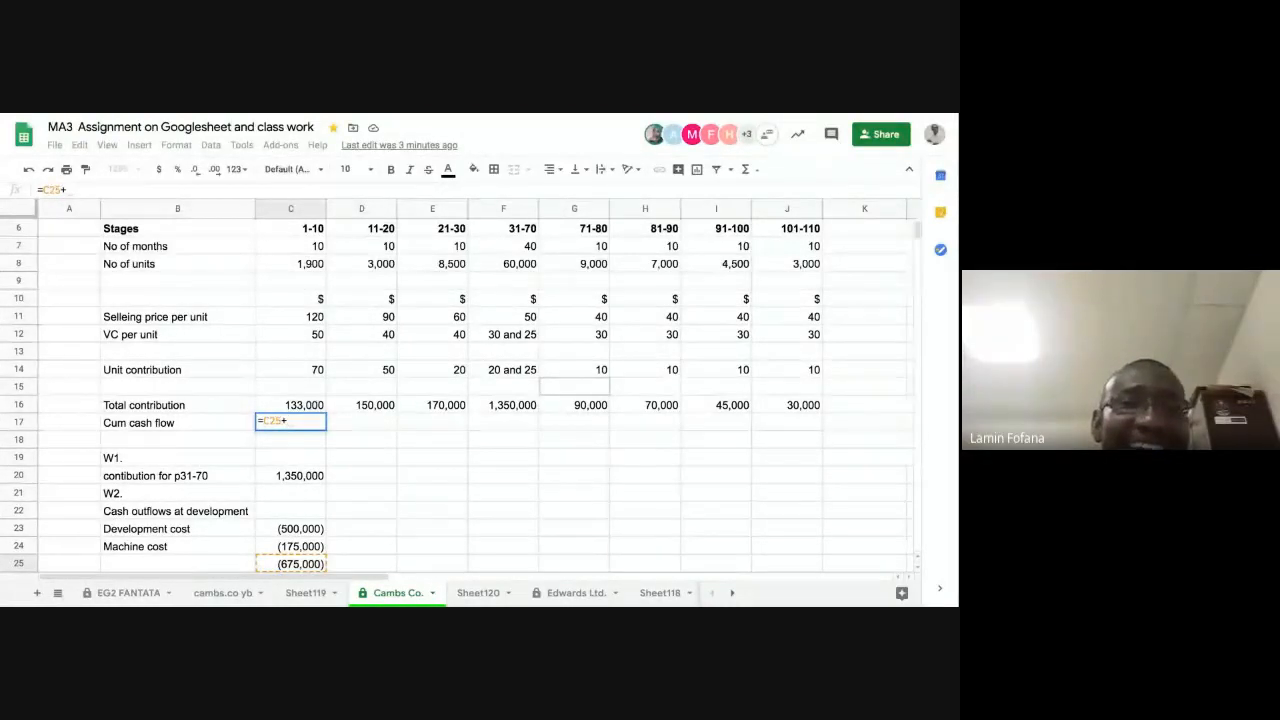
key(BackSpace)
key(BackSpace)
key(BackSpace)
key(BackSpace)
key(BackSpace)
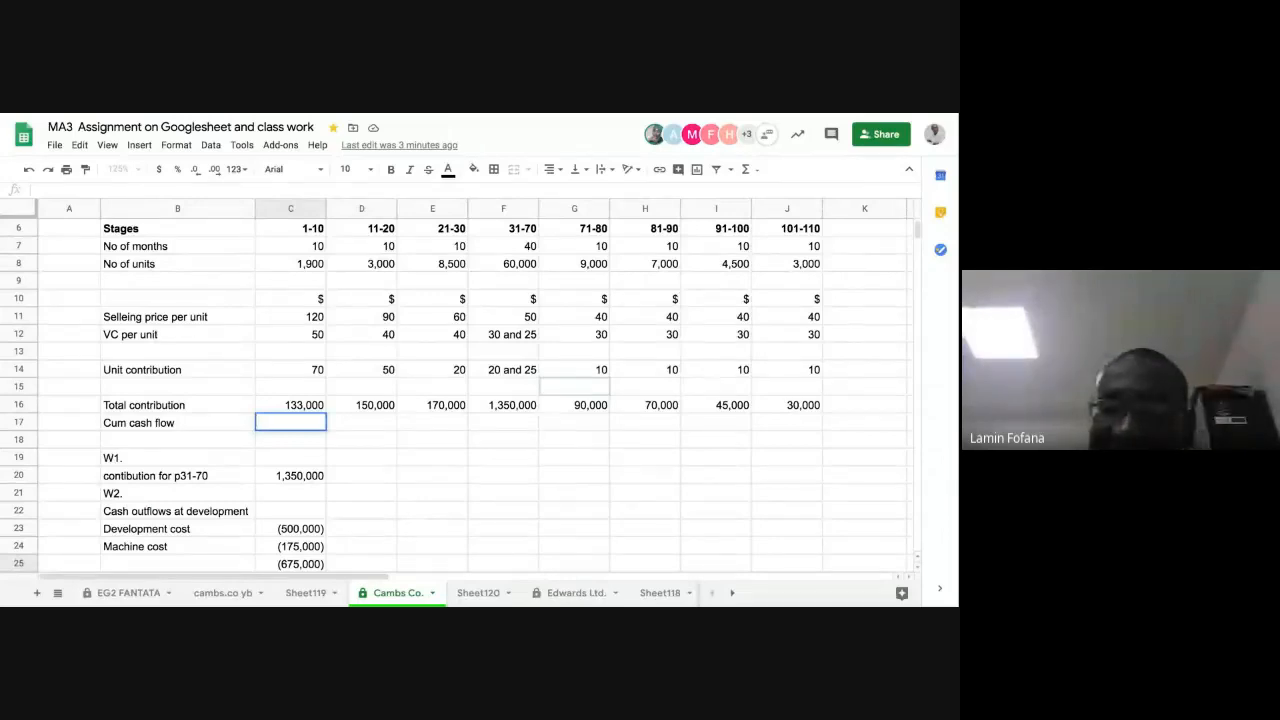
Step: Calculate the stage 1-10 cumulative cash flow in C17 with the formula =$C$25+C16
text(=)
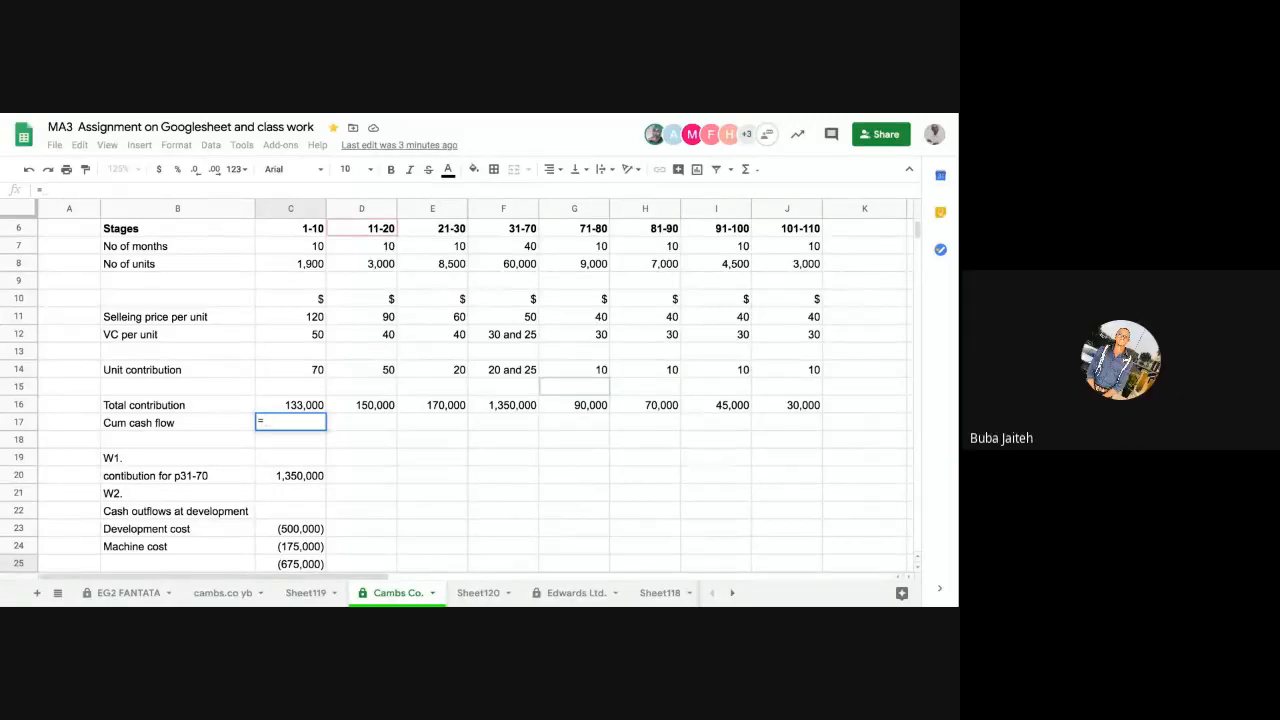
click(300, 564)
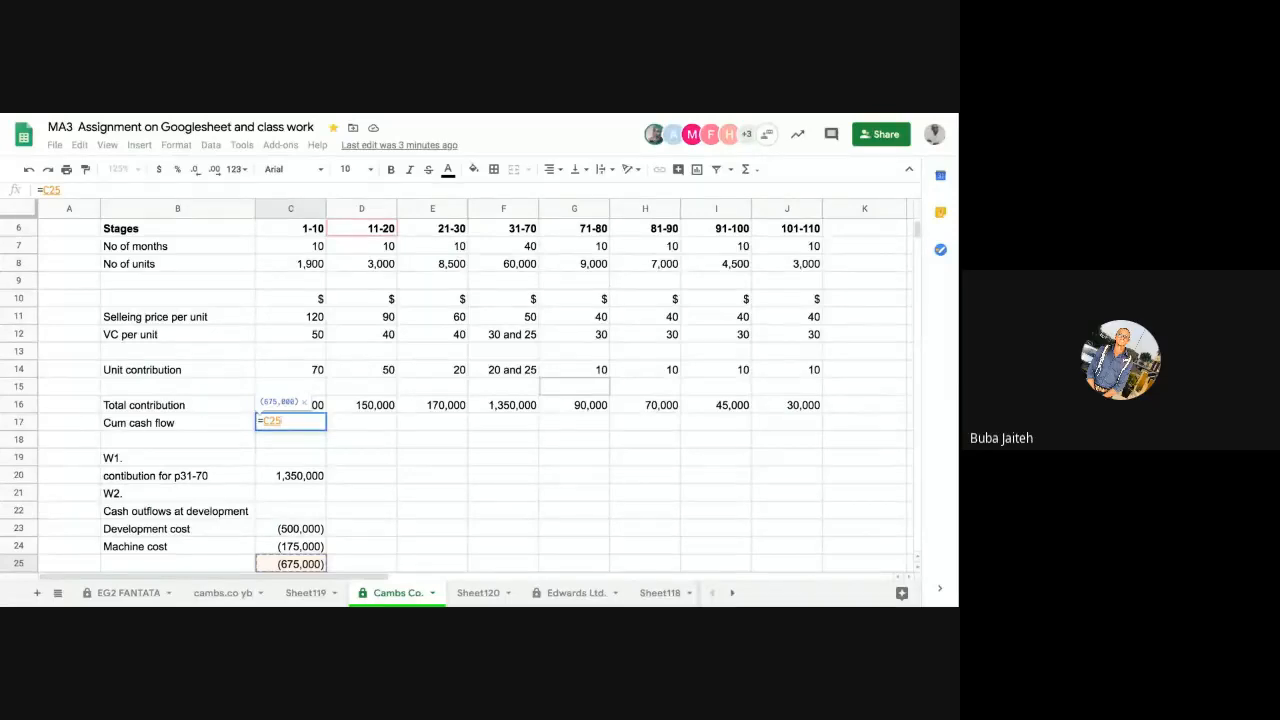
key(F4)
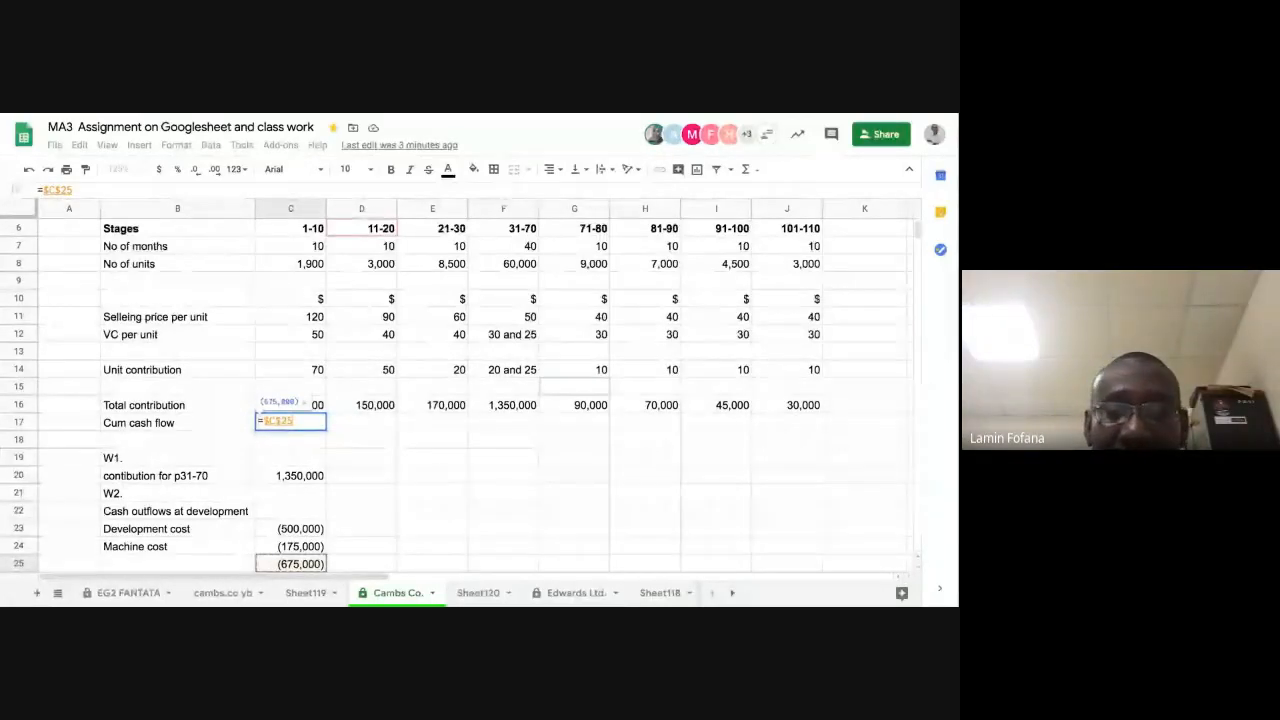
text(+)
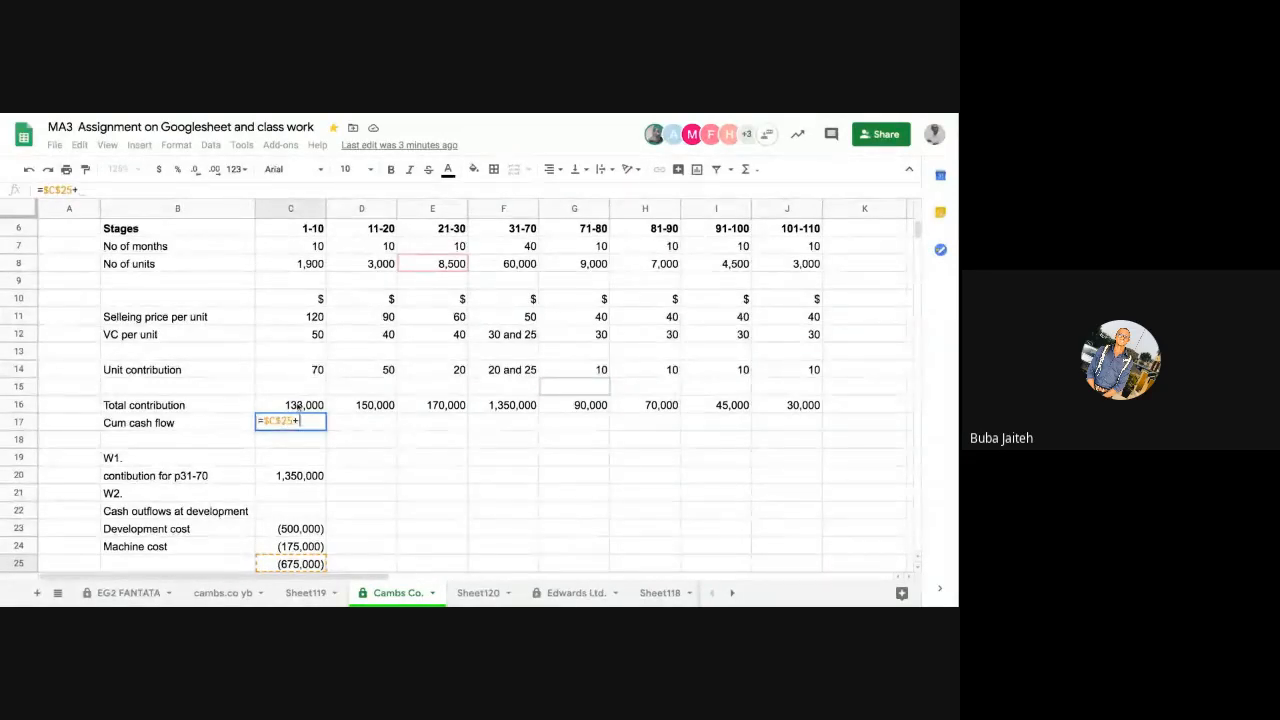
click(299, 407)
key(Return)
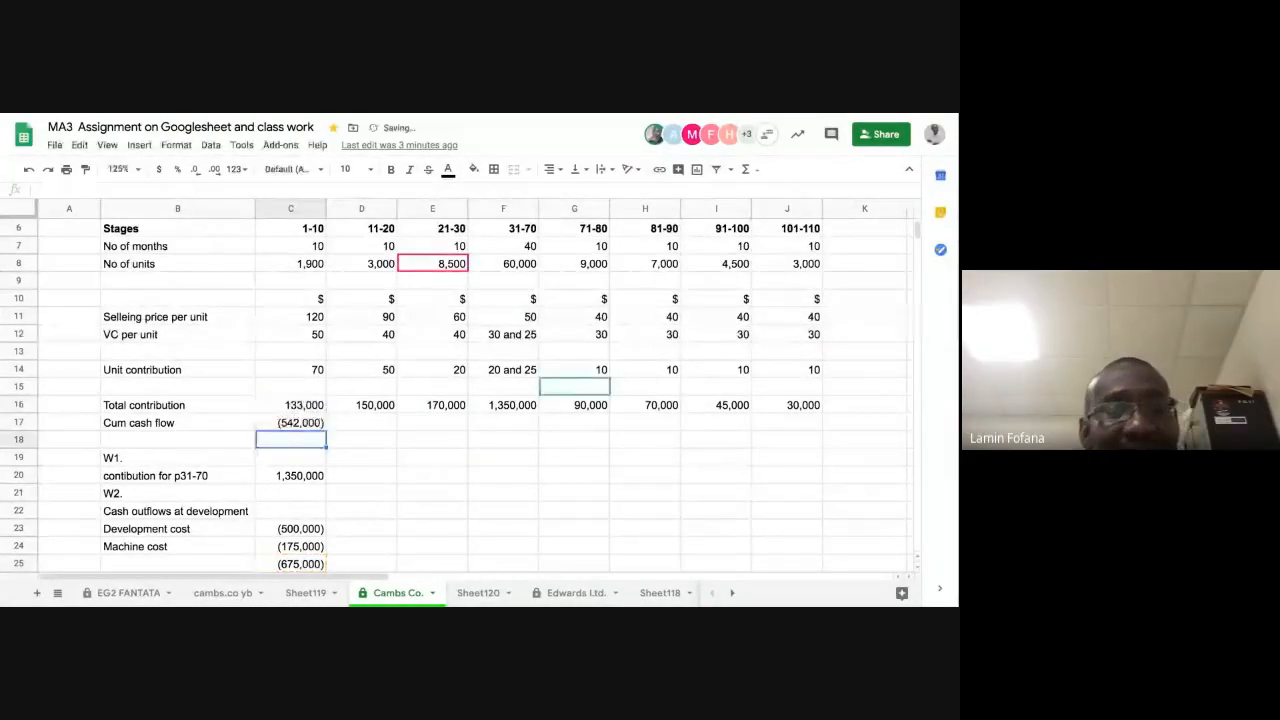
Step: Fill the Cum cash flow formula from C17 across to J17 for the remaining stages
click(303, 424)
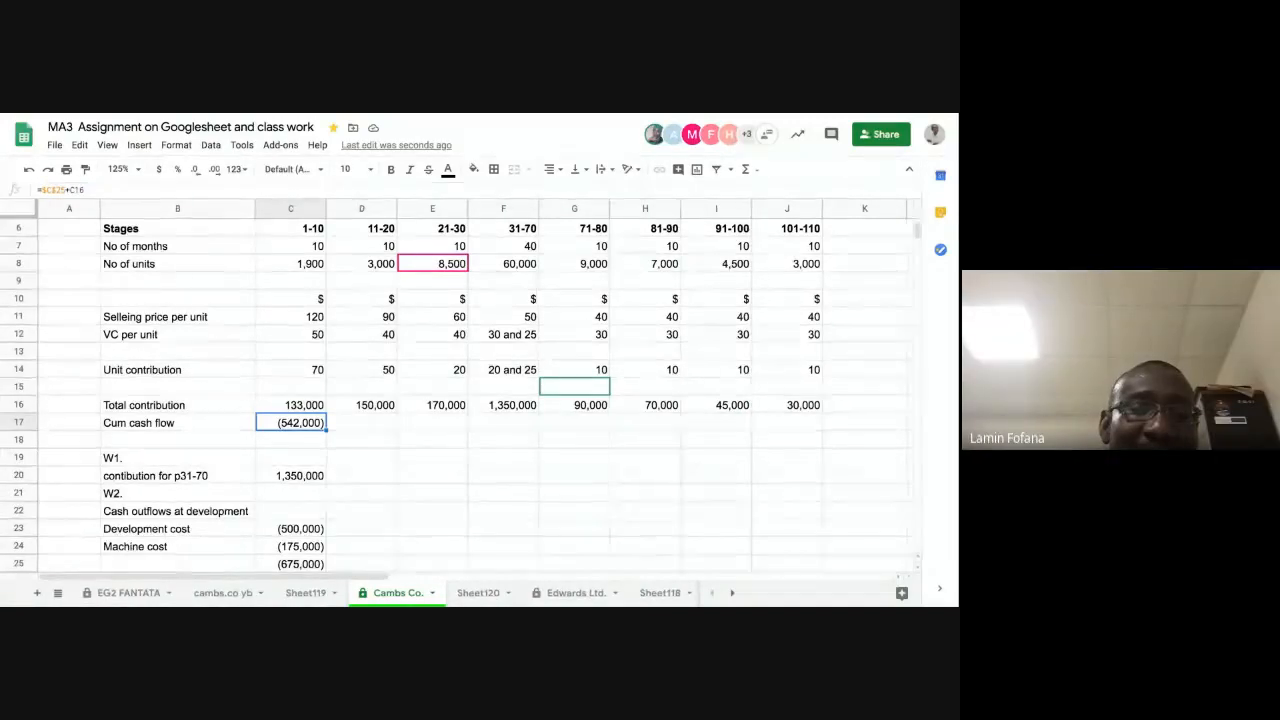
drag(326, 430, 800, 424)
click(777, 460)
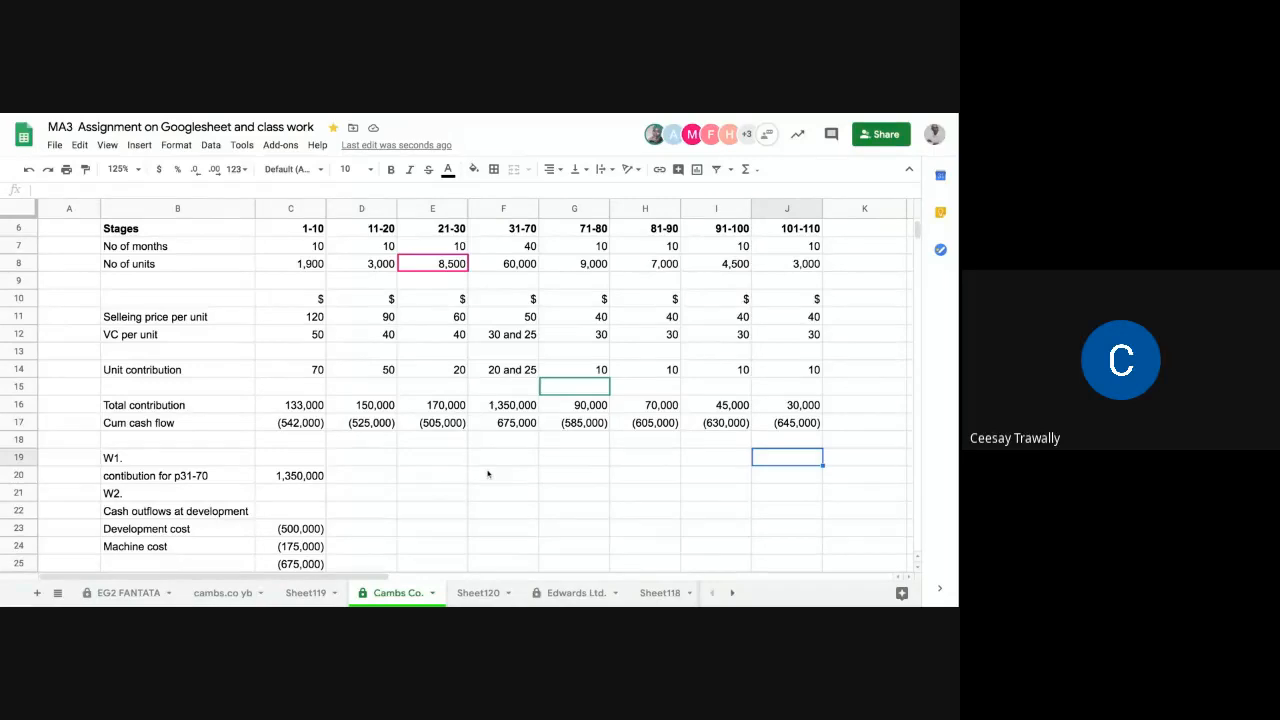
Step: Replace the stage 71-80 total contribution in G16 with a reference to the W1 contribution, =C20
click(587, 407)
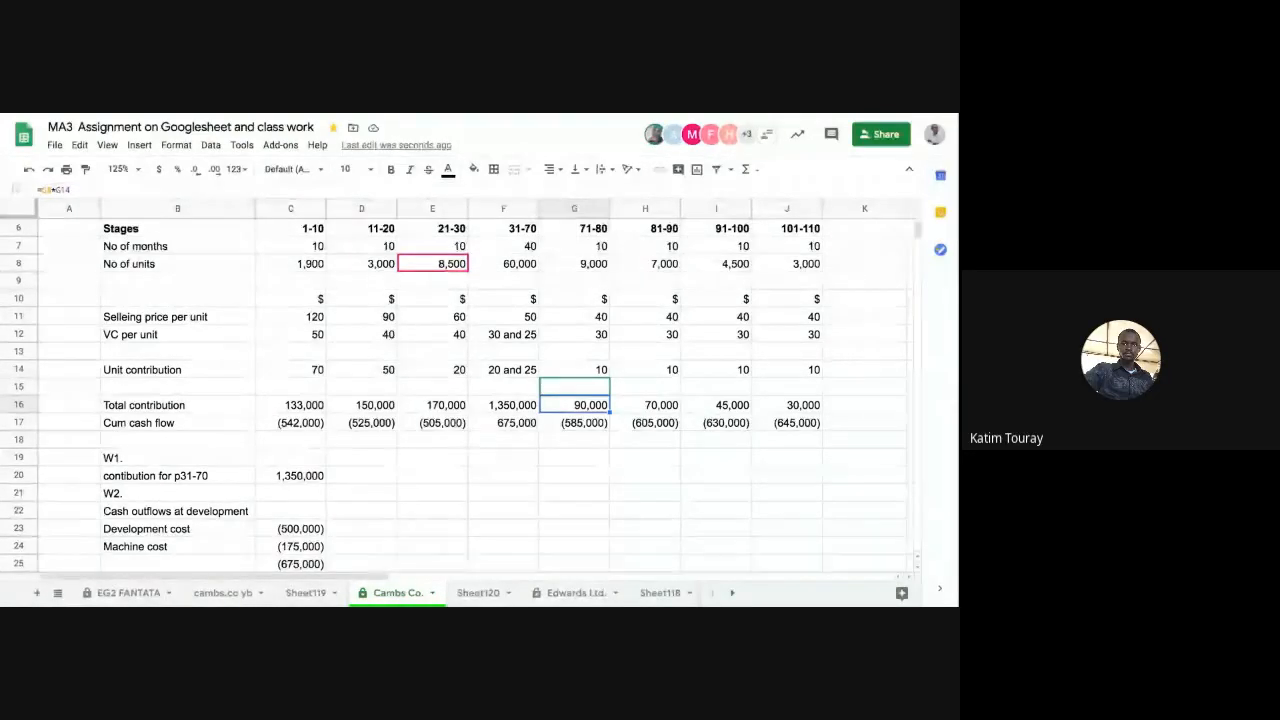
text(=)
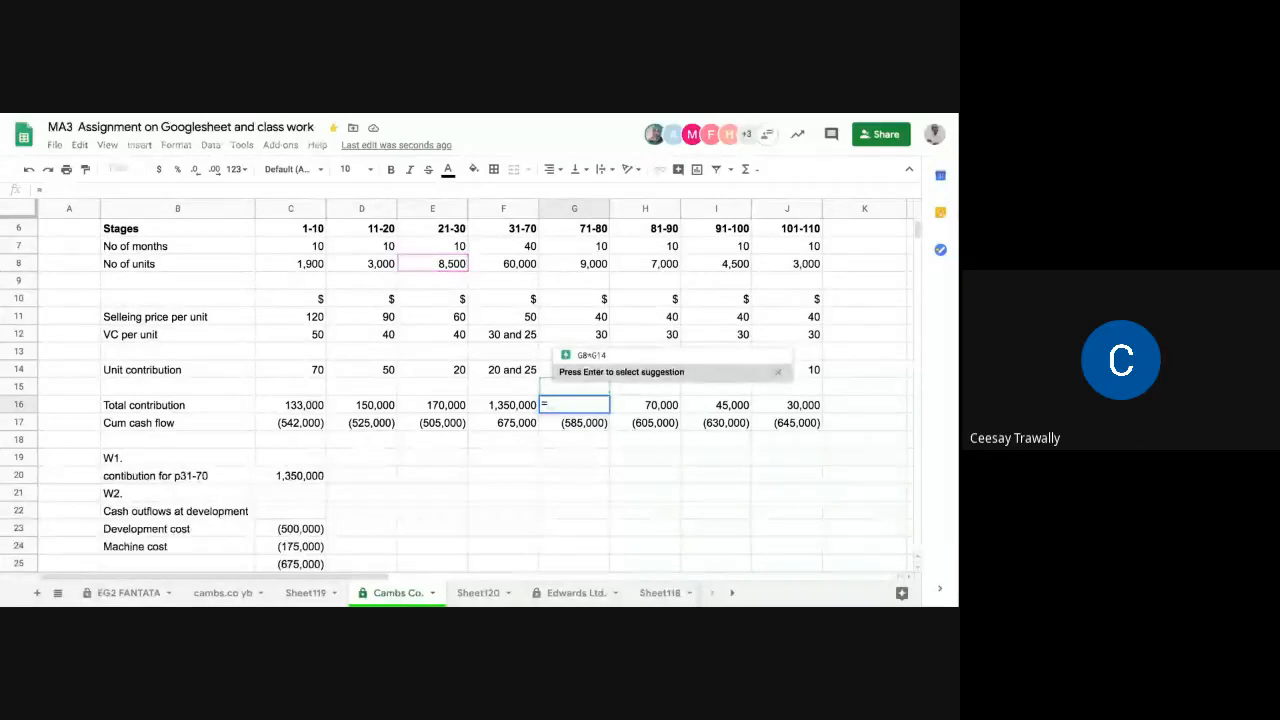
click(288, 480)
key(Return)
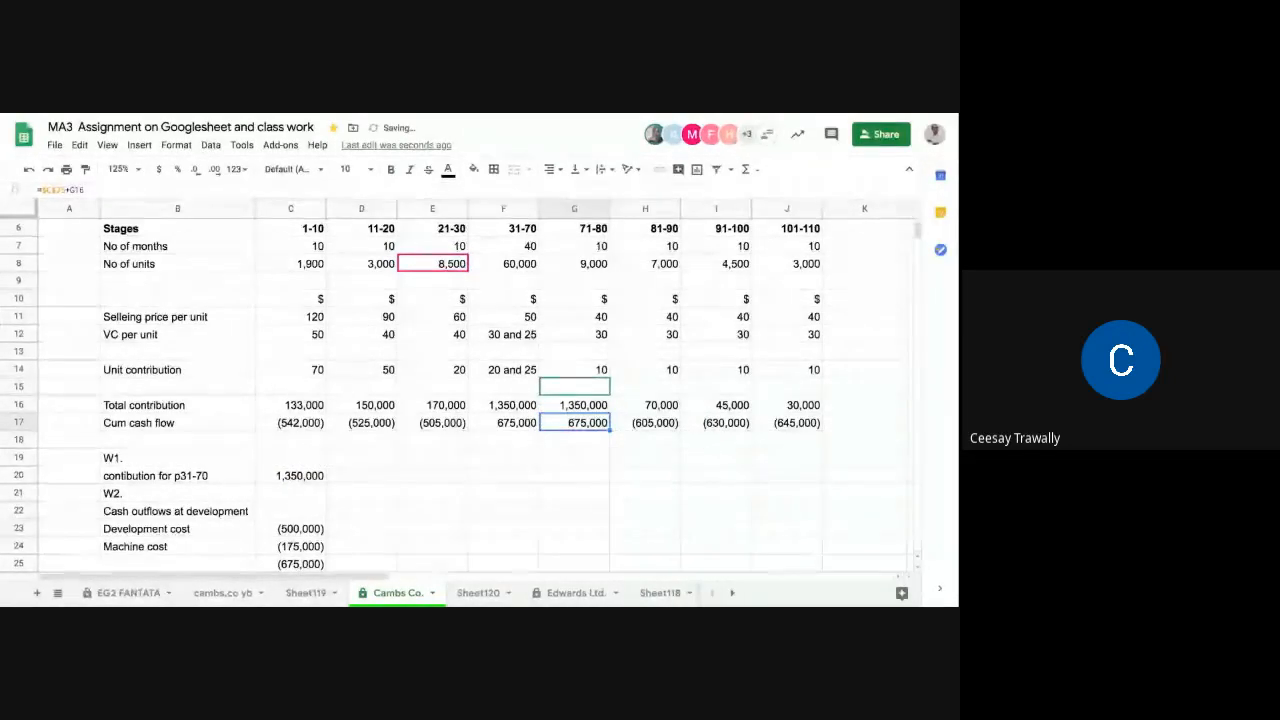
Step: Check the Total contribution formulas and restore the one for stage 71-80 by copying H16 into G16
click(362, 424)
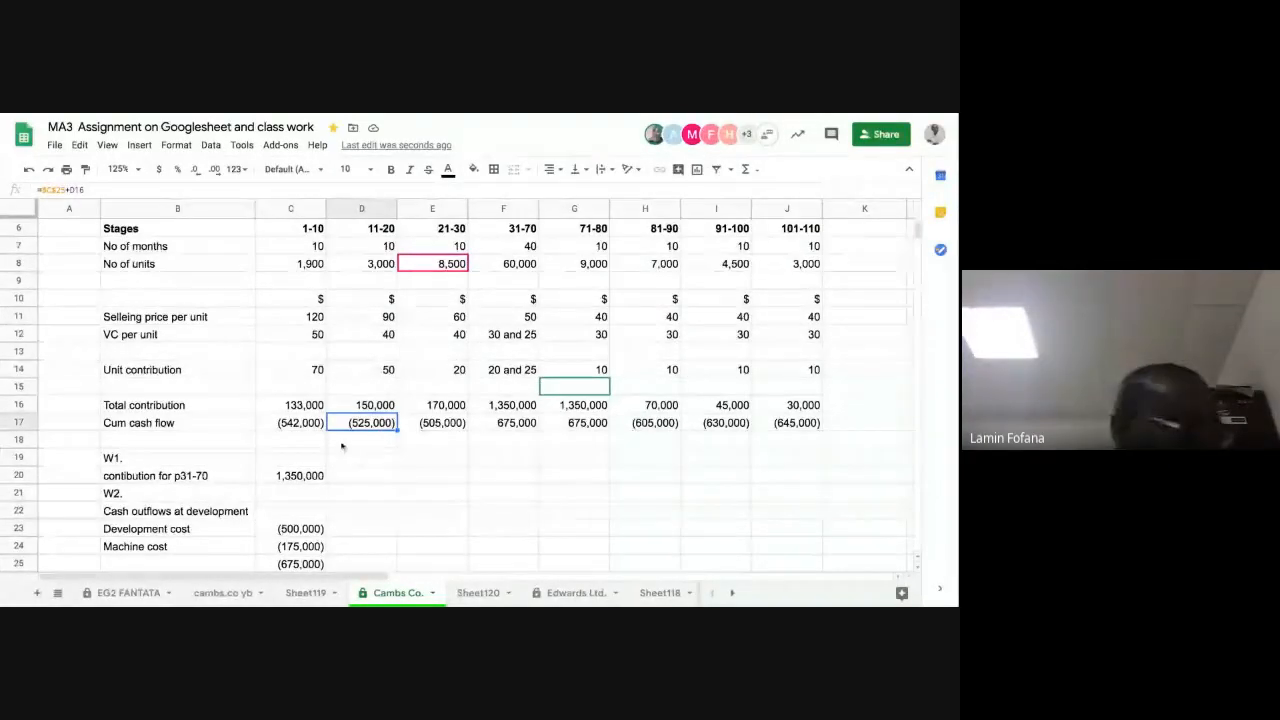
click(307, 405)
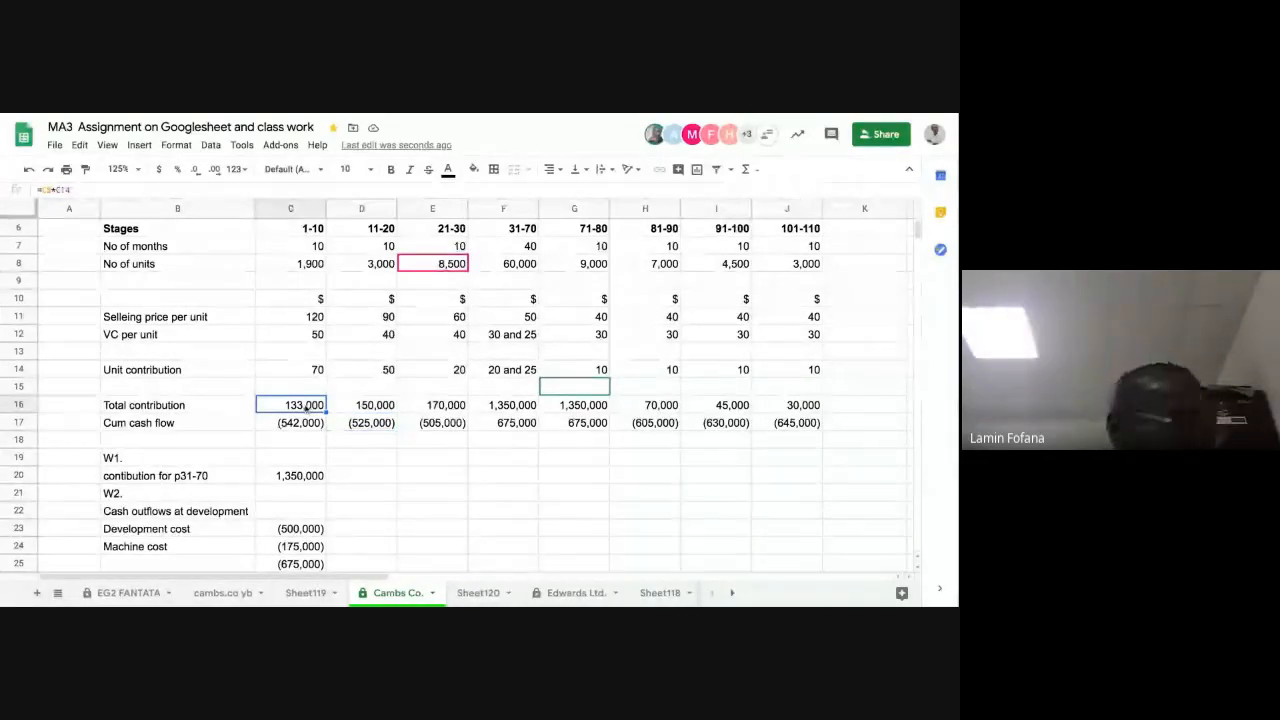
key(Right)
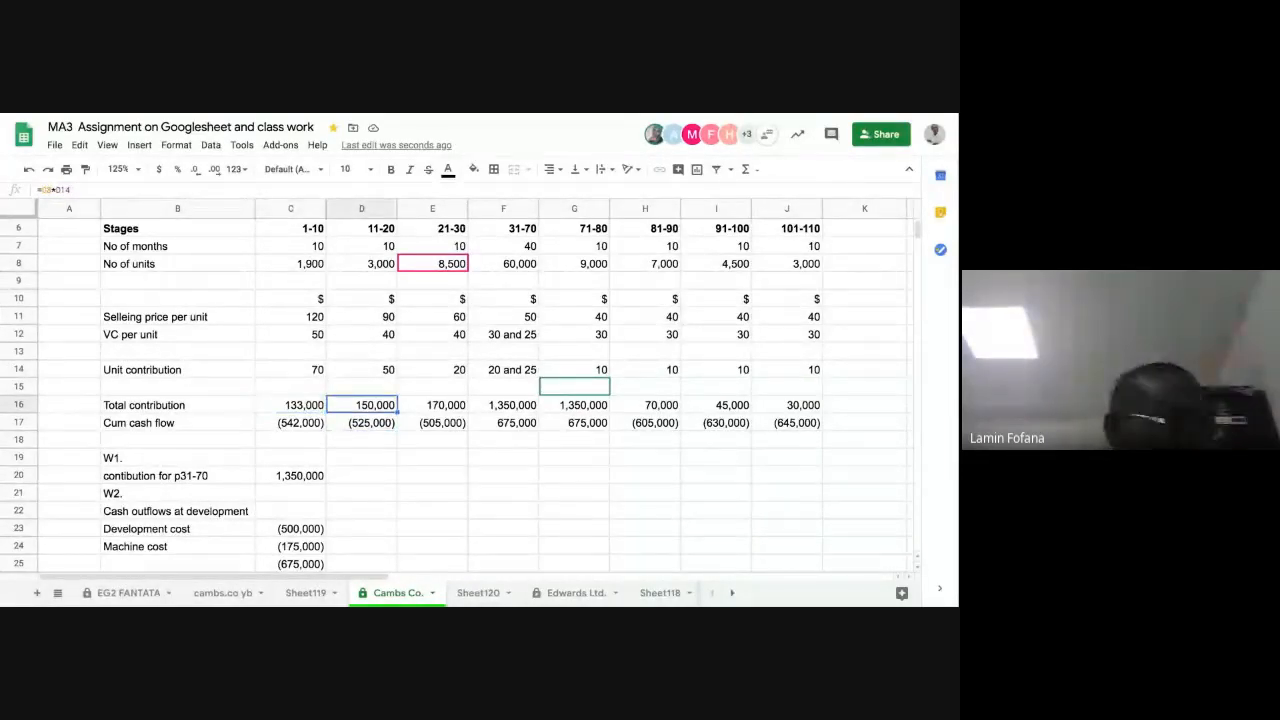
key(Right)
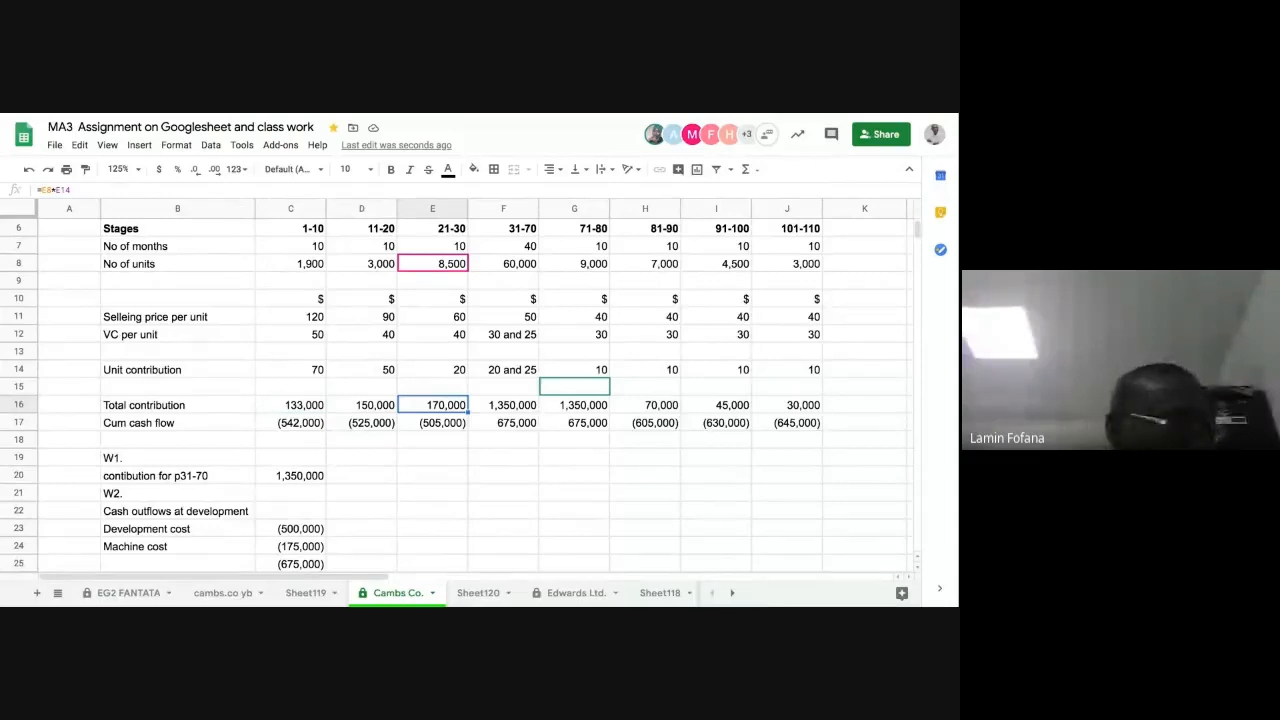
key(Right)
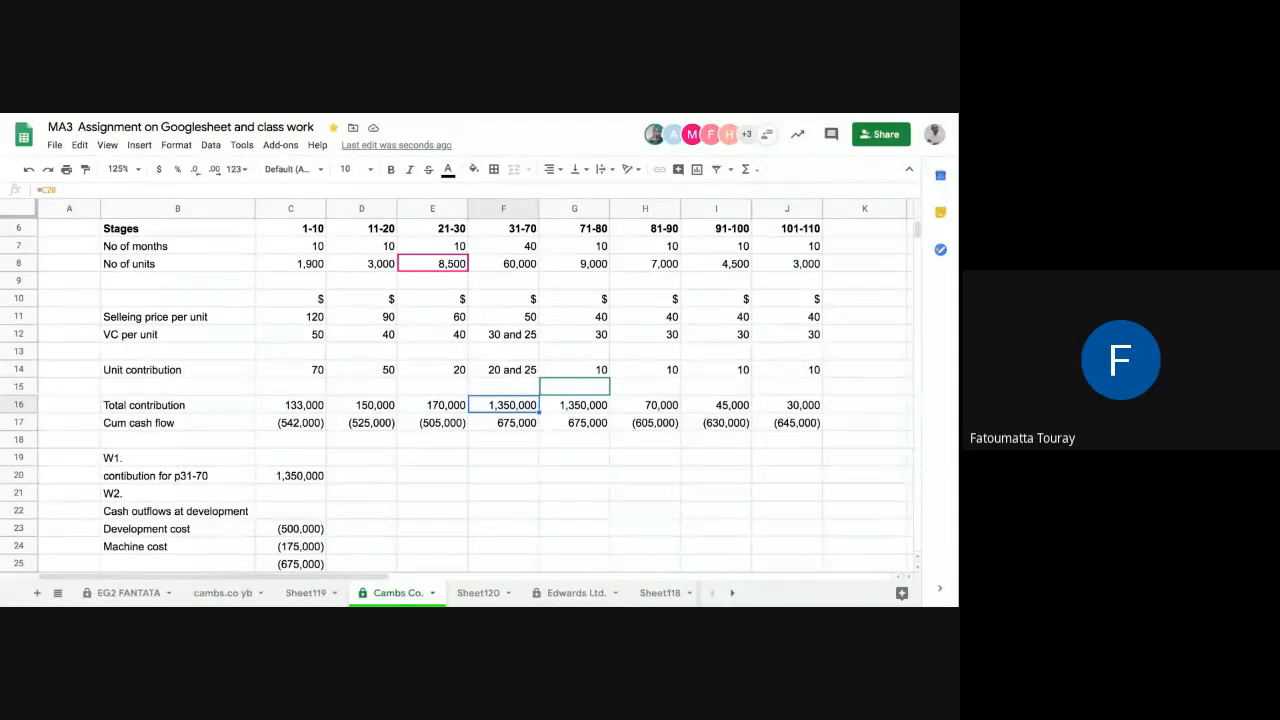
key(Right)
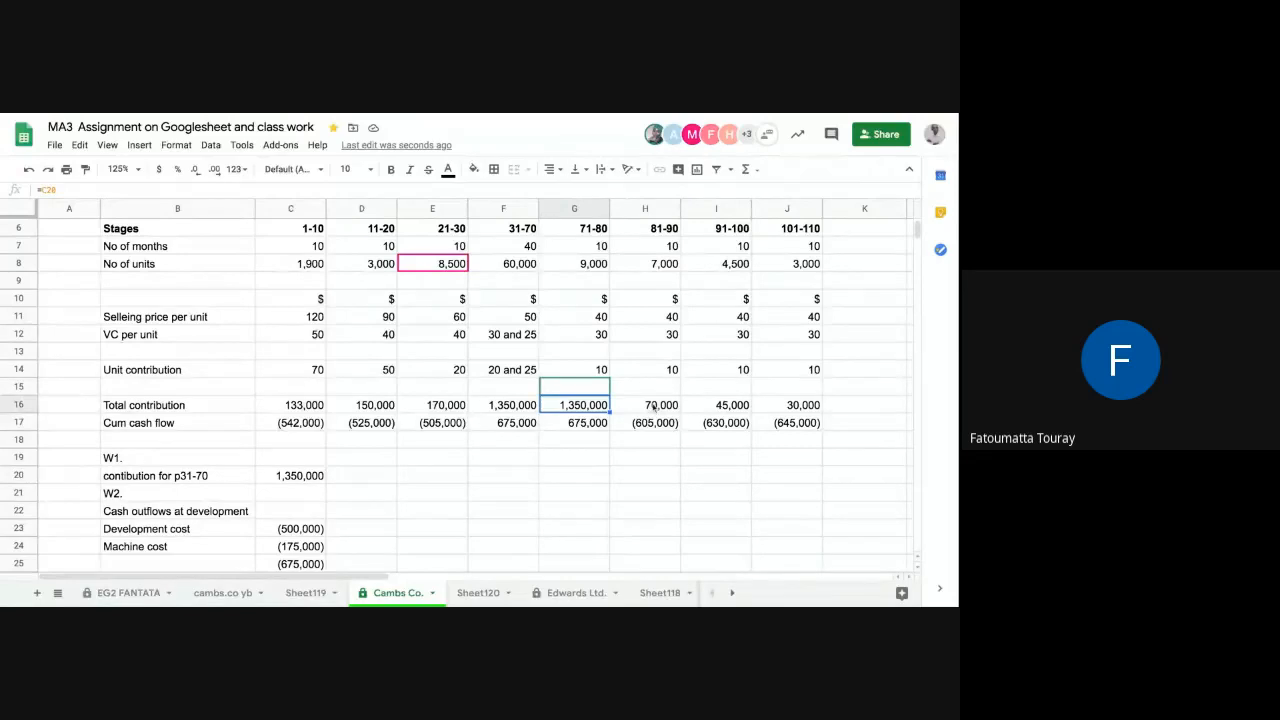
click(653, 405)
right_click(653, 405)
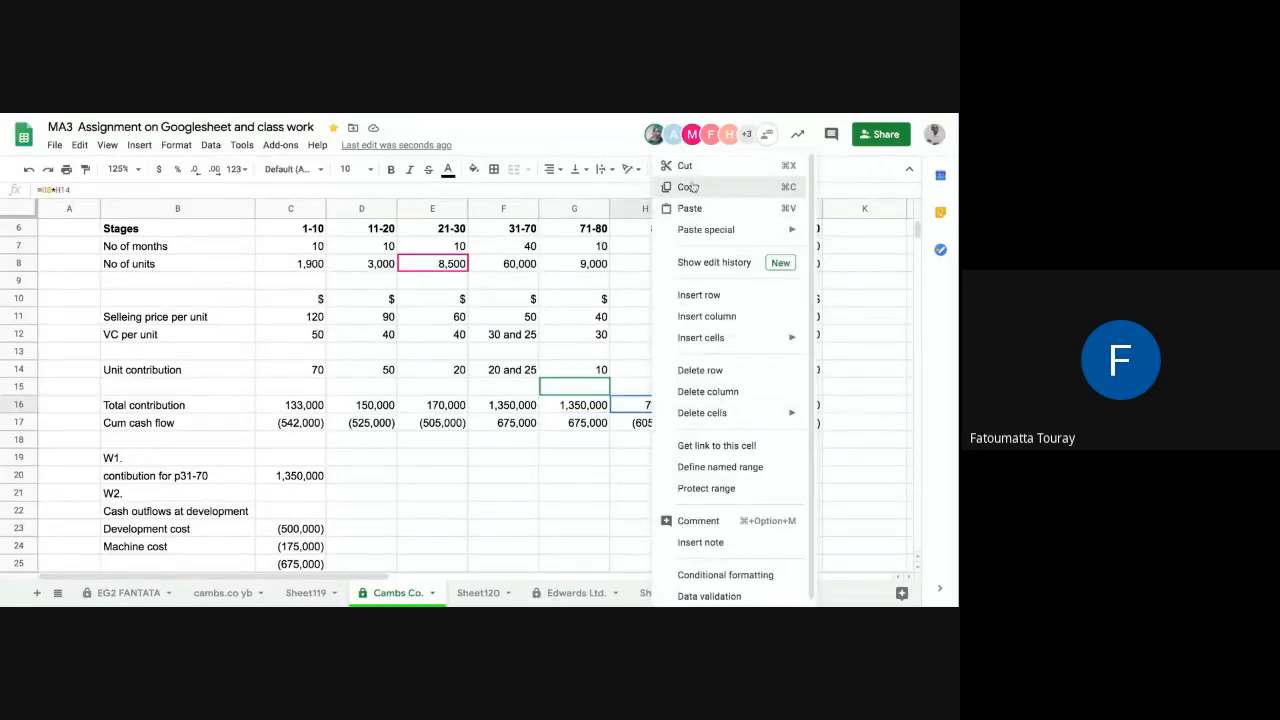
click(689, 187)
click(581, 410)
right_click(581, 410)
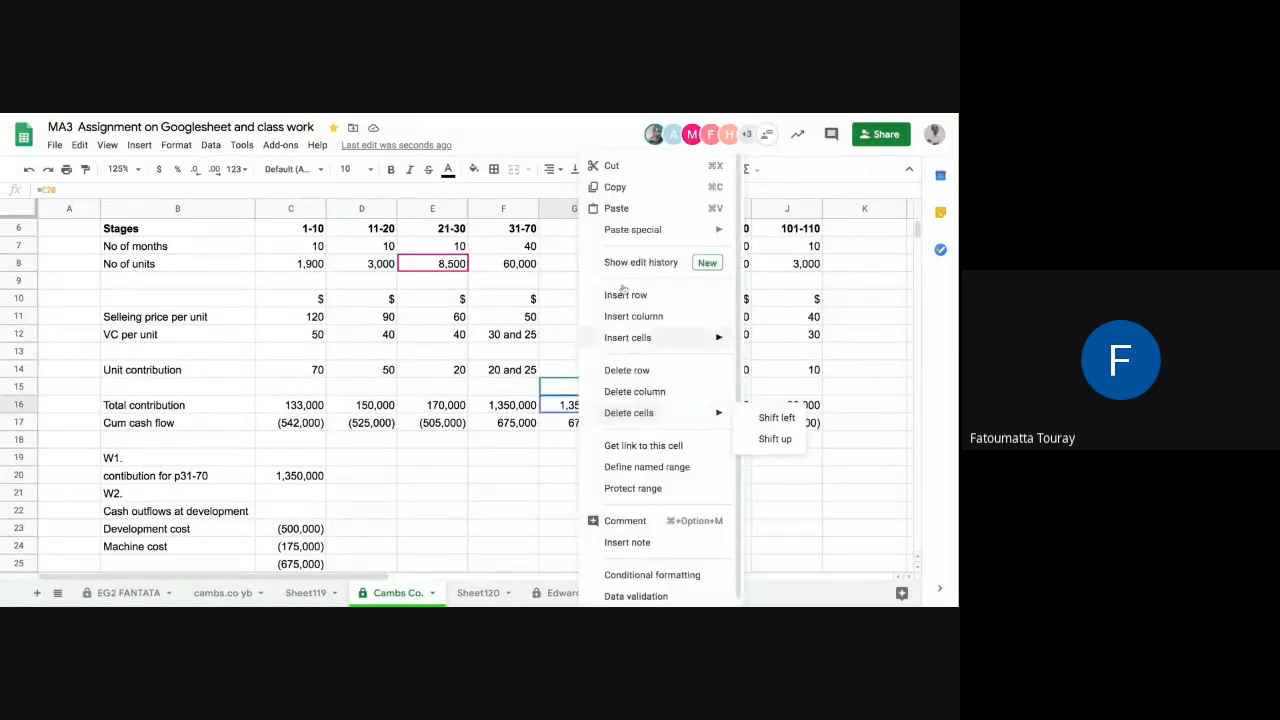
click(620, 212)
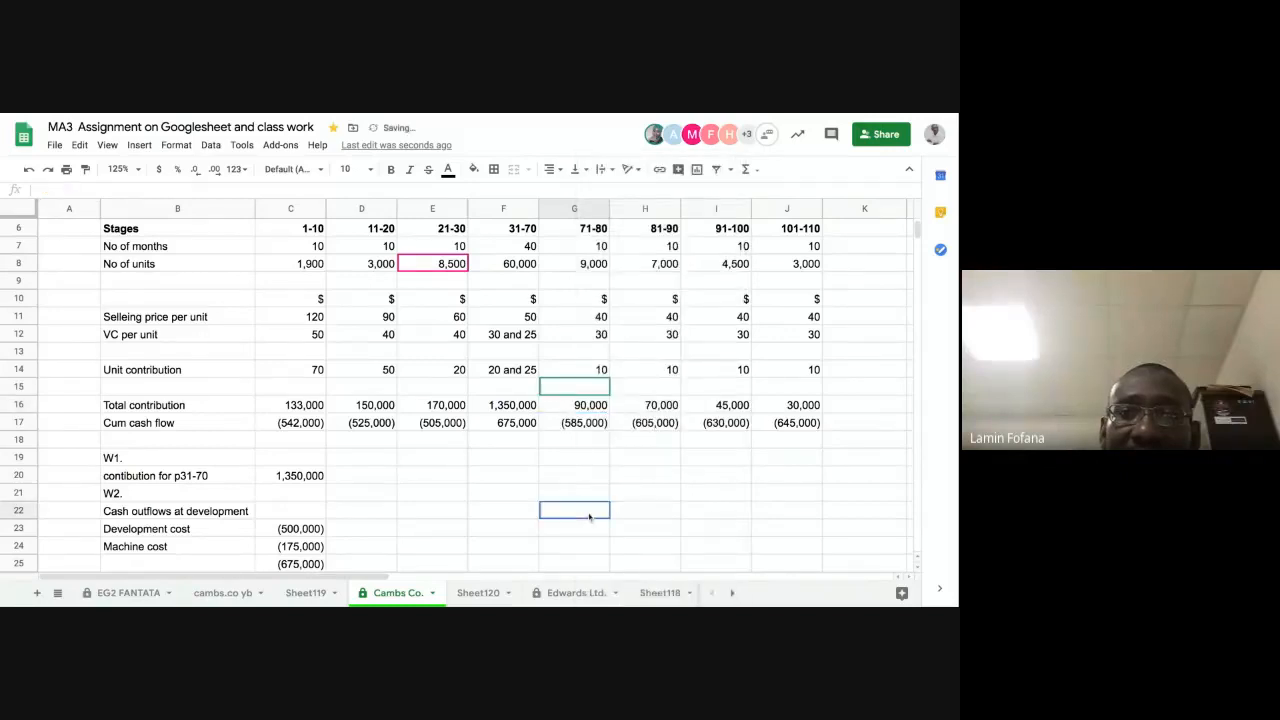
click(590, 512)
Step: Review the Total contribution formulas for stages 71-80 to 101-110 and the Cum cash flow formulas in C17 and D17
click(586, 405)
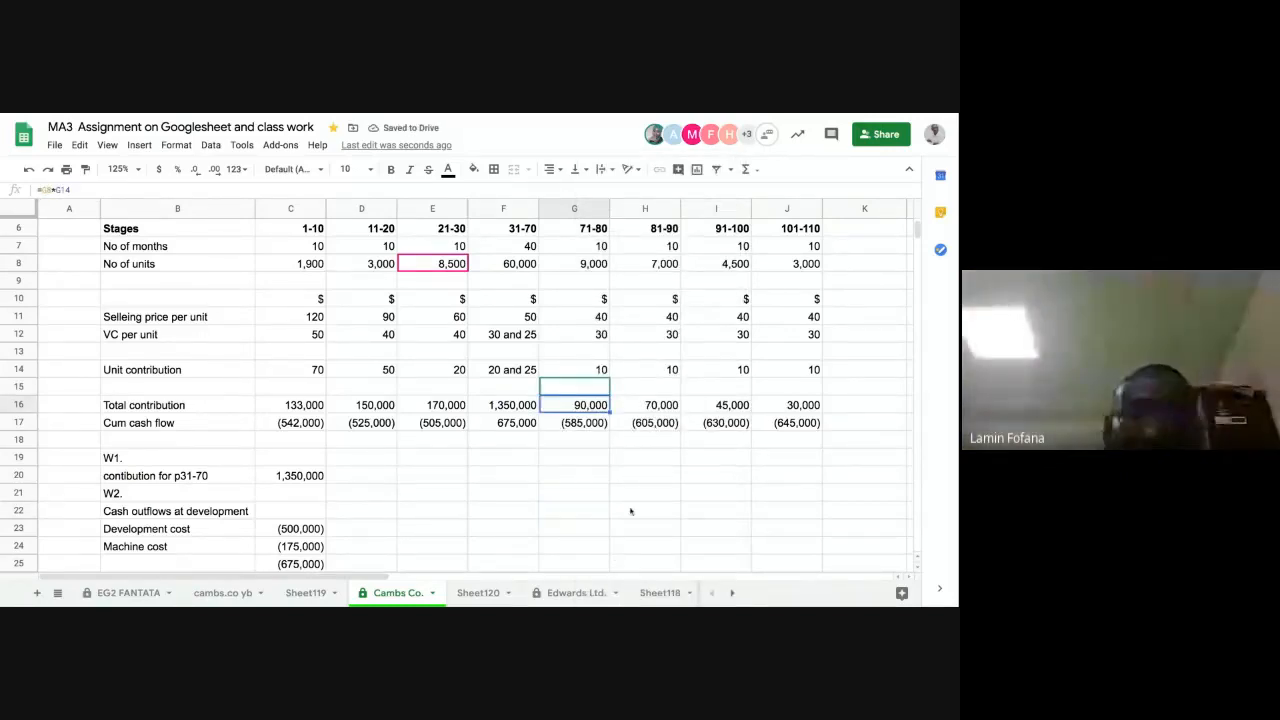
click(665, 408)
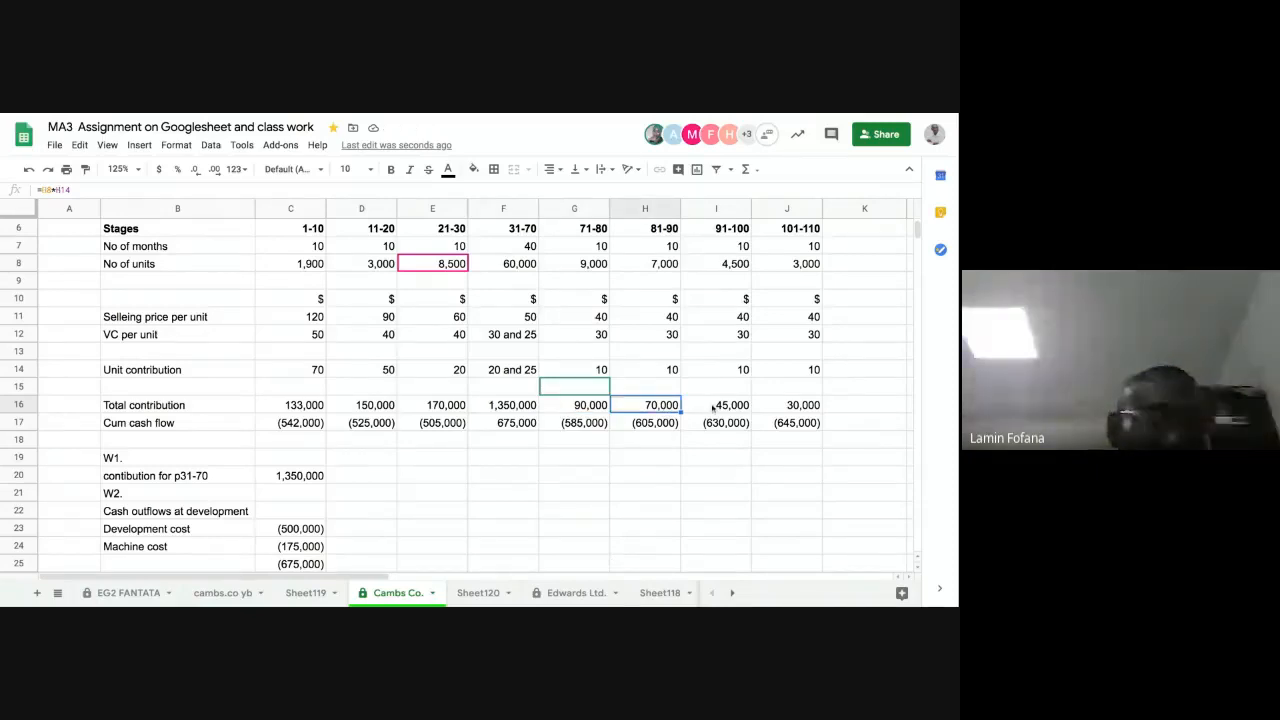
click(716, 410)
click(788, 410)
click(302, 424)
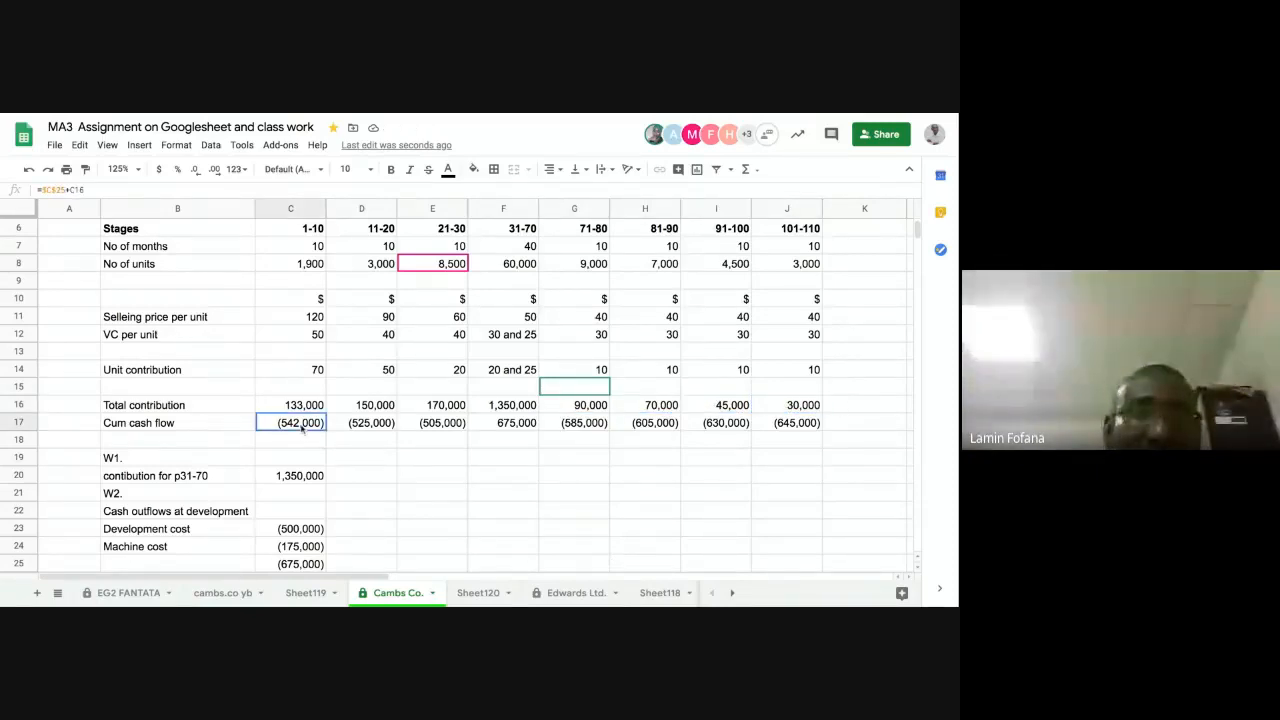
scroll(375, 514, down, 1)
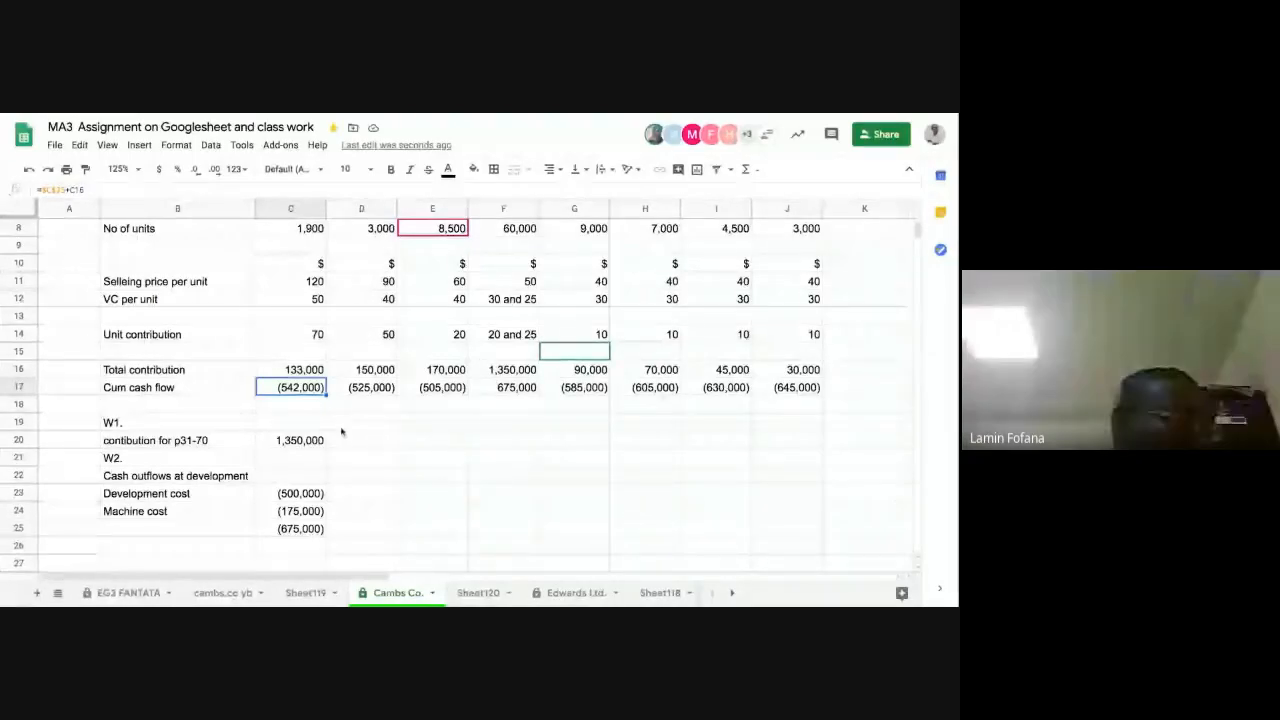
click(375, 388)
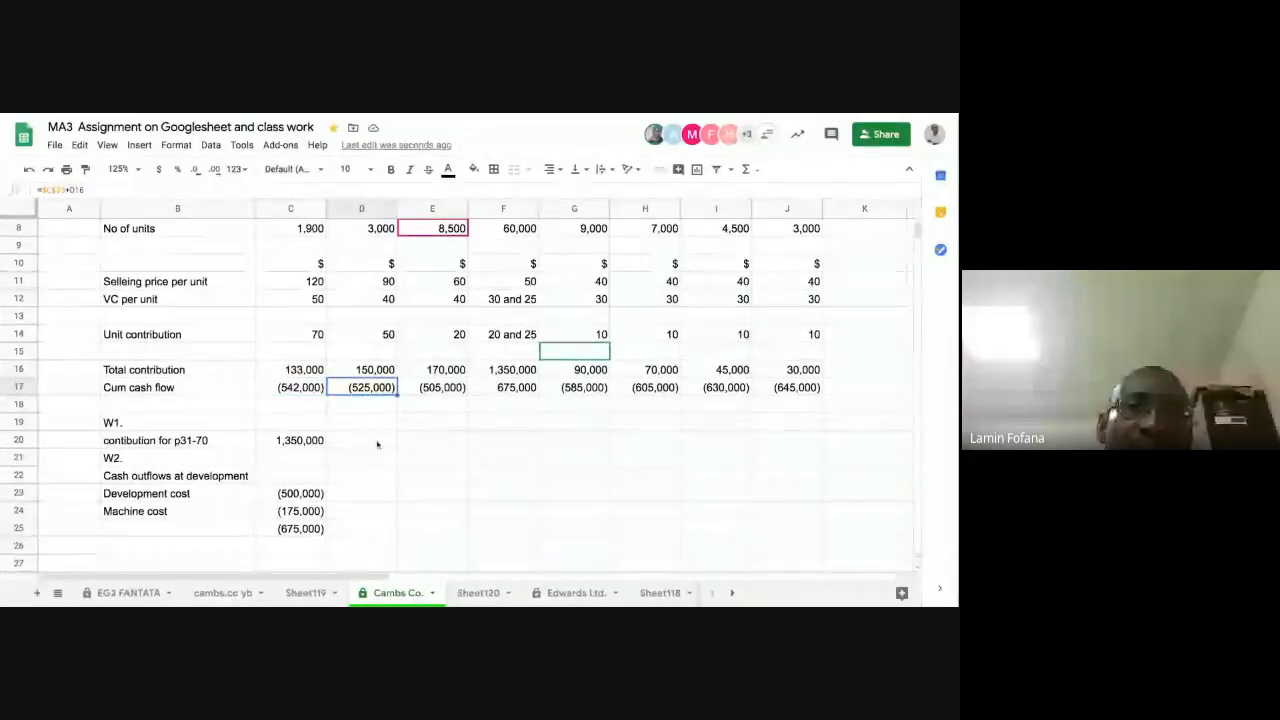
scroll(376, 444, up, 2)
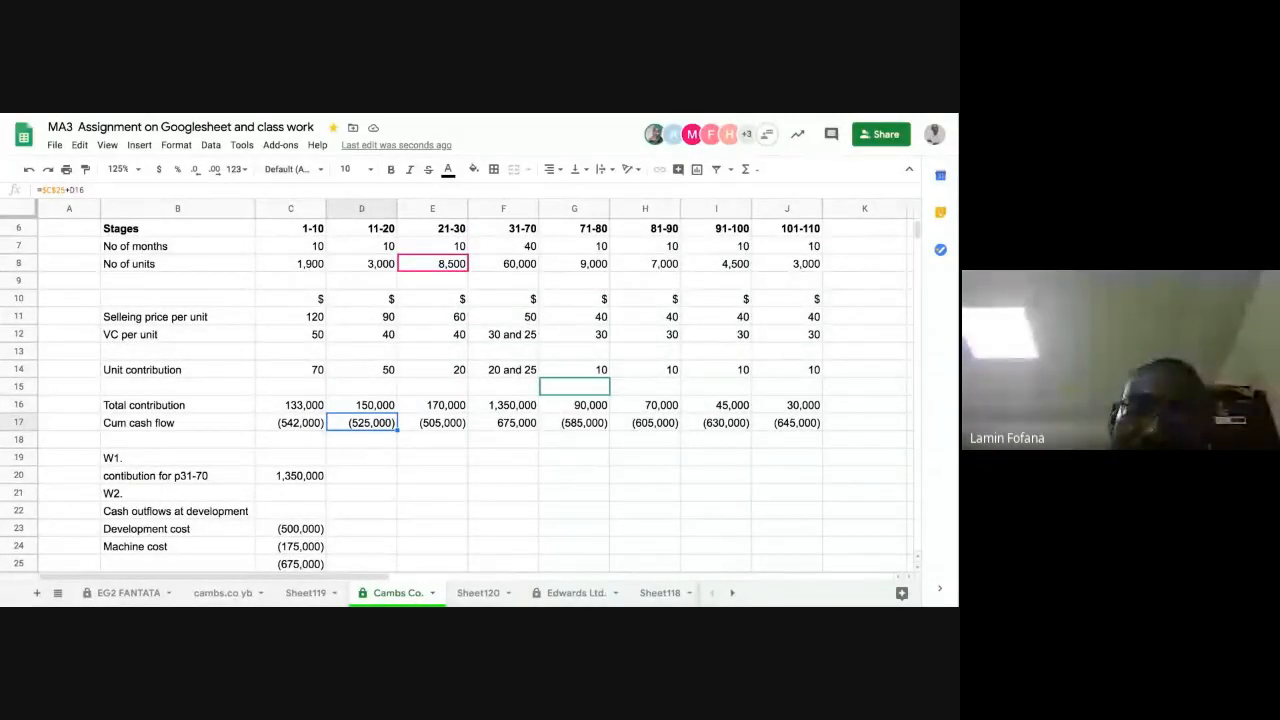
key(Left)
key(Right)
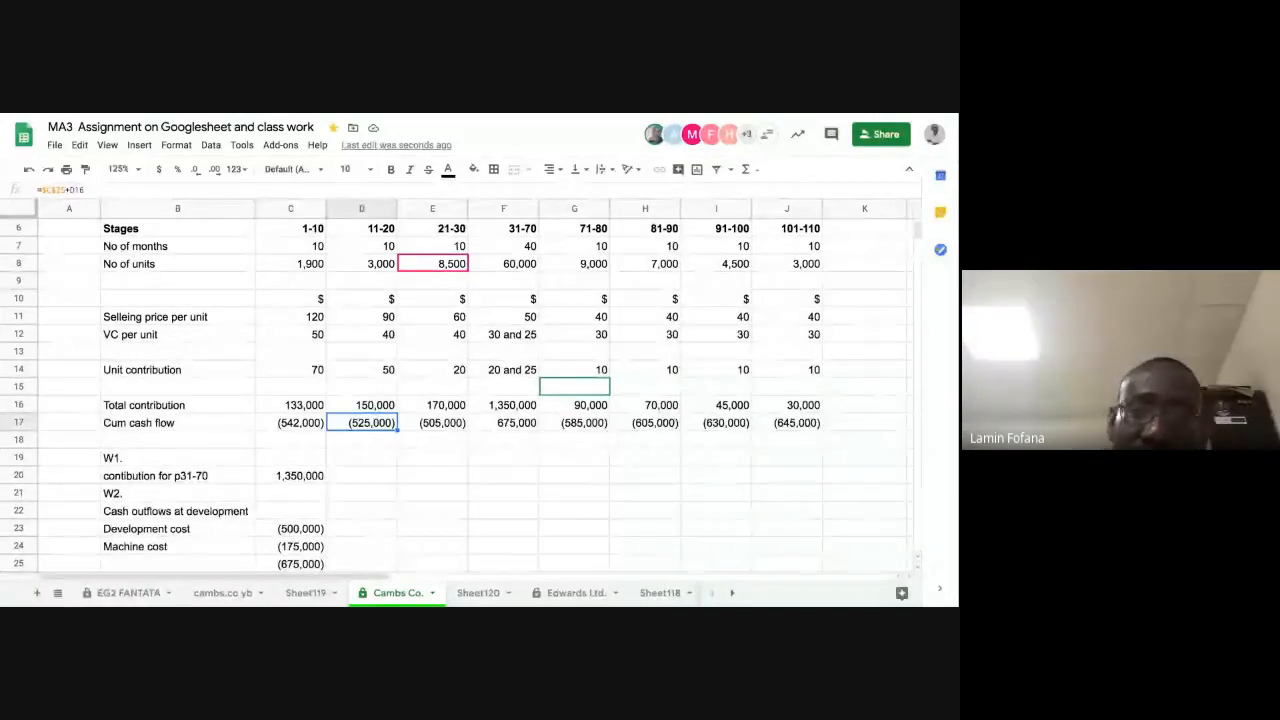
click(291, 423)
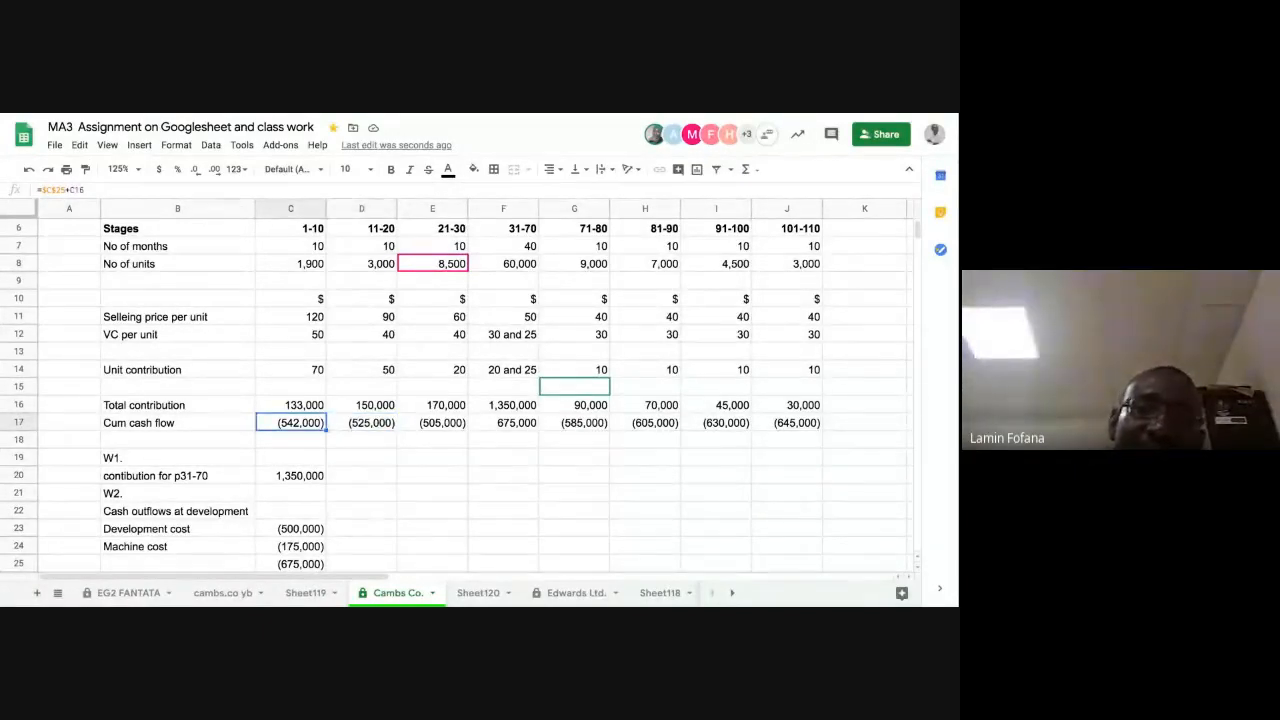
Step: Change the stage 11-20 cumulative cash flow in D17 to the formula =C17+D16
click(362, 423)
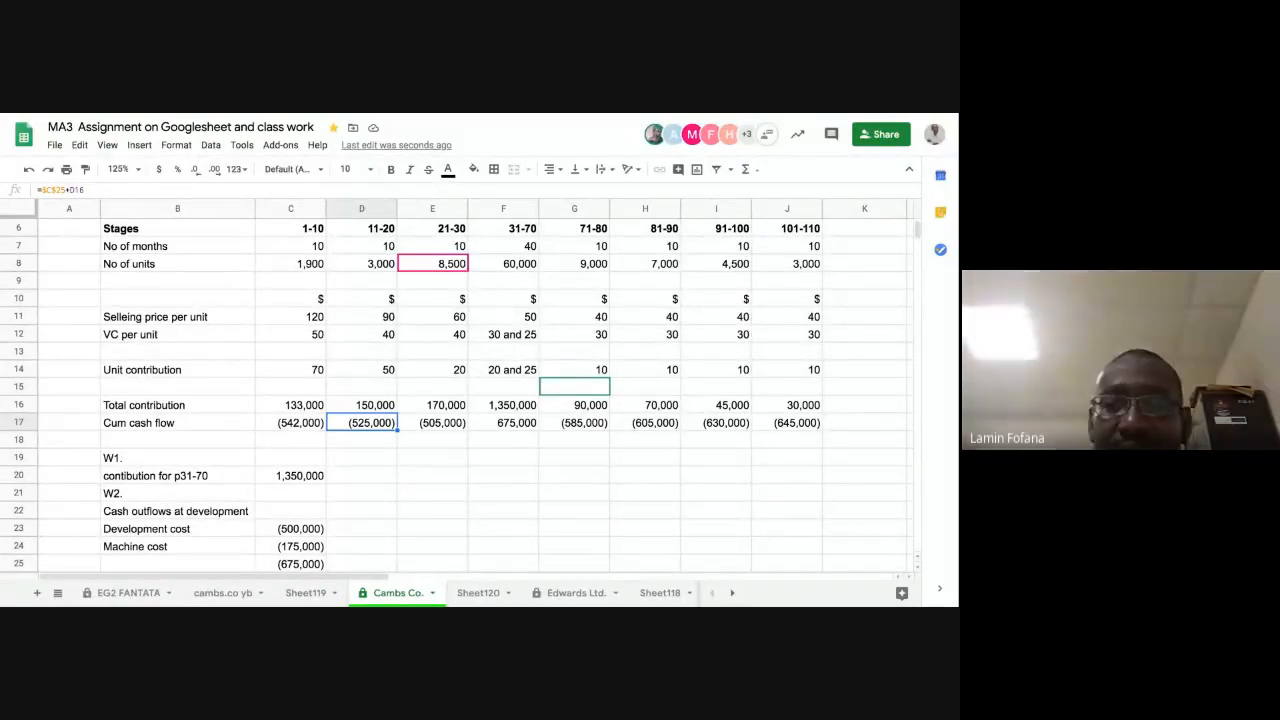
text(=)
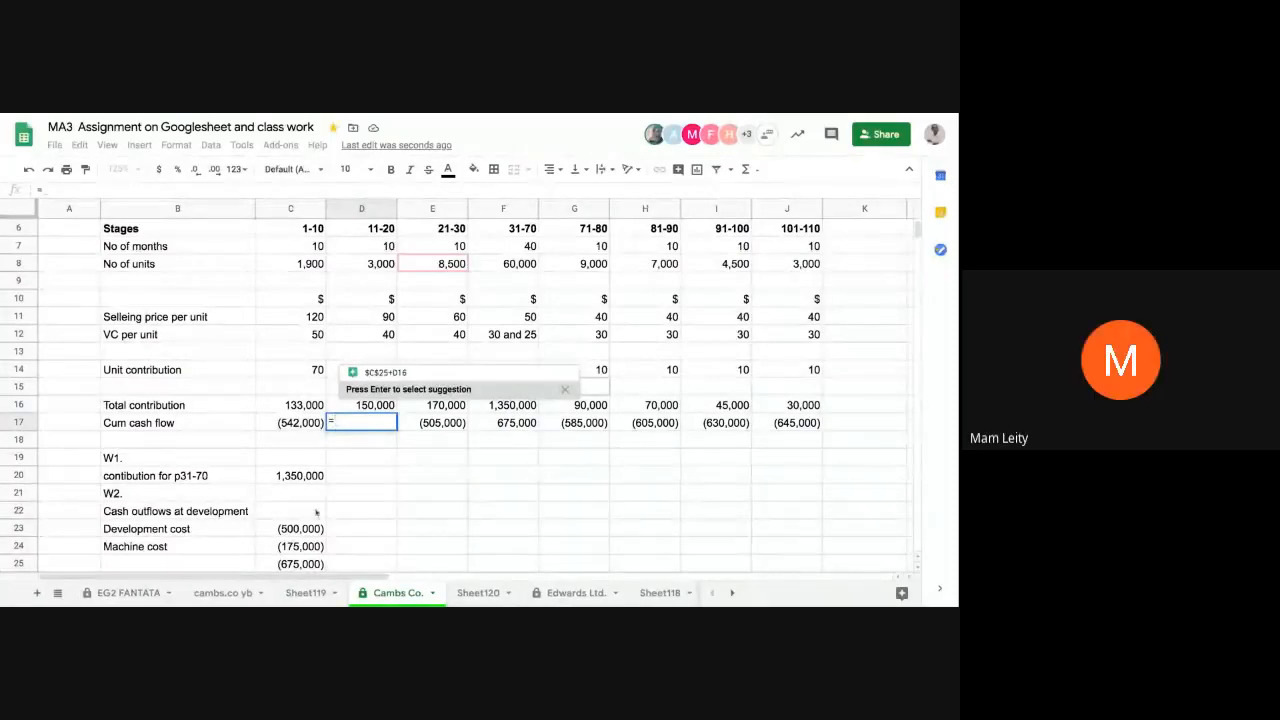
click(300, 424)
text(+)
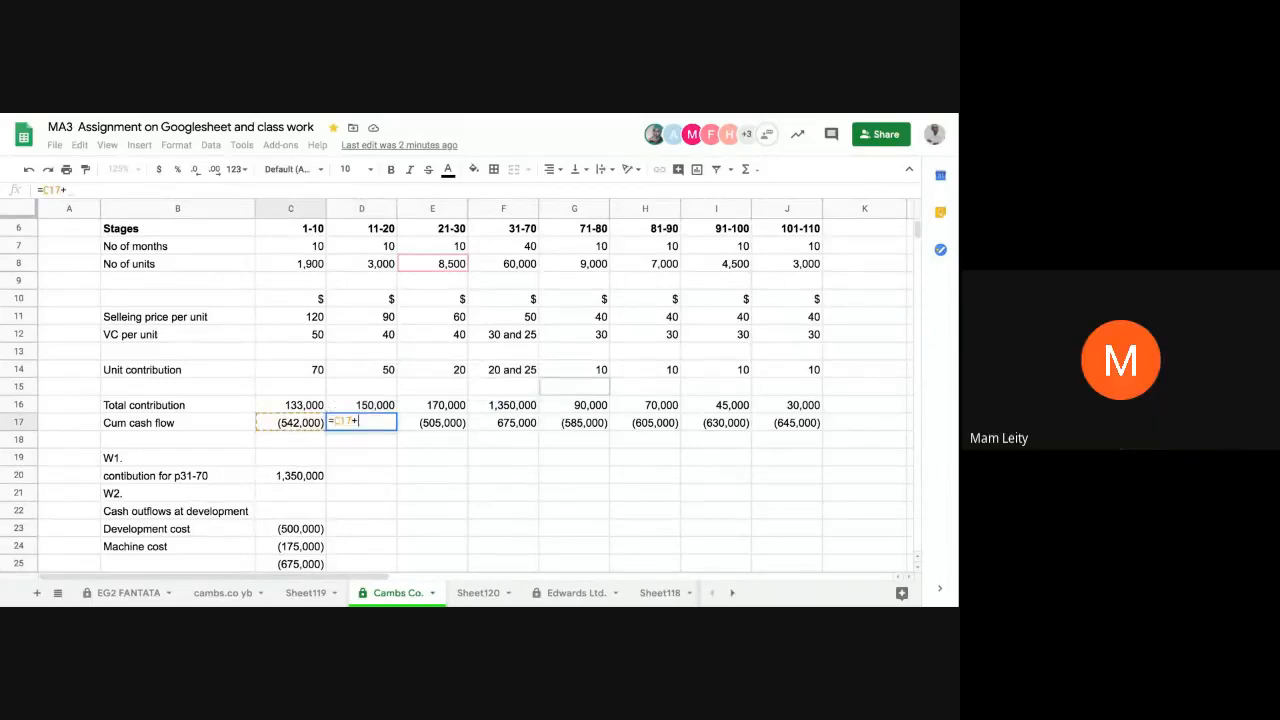
click(362, 405)
key(Return)
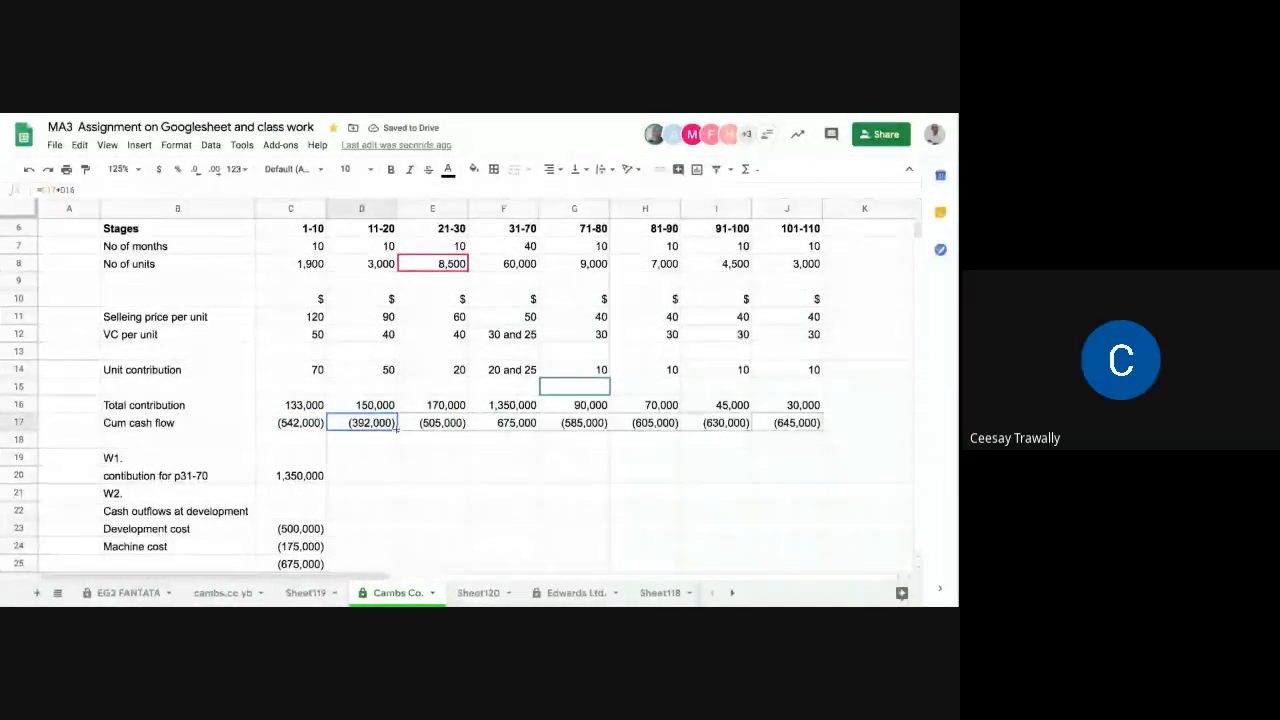
Step: Copy the cumulative cash flow formula from D17 across the remaining stages through 101-110, filling E17 to J17
drag(398, 428, 771, 451)
click(774, 456)
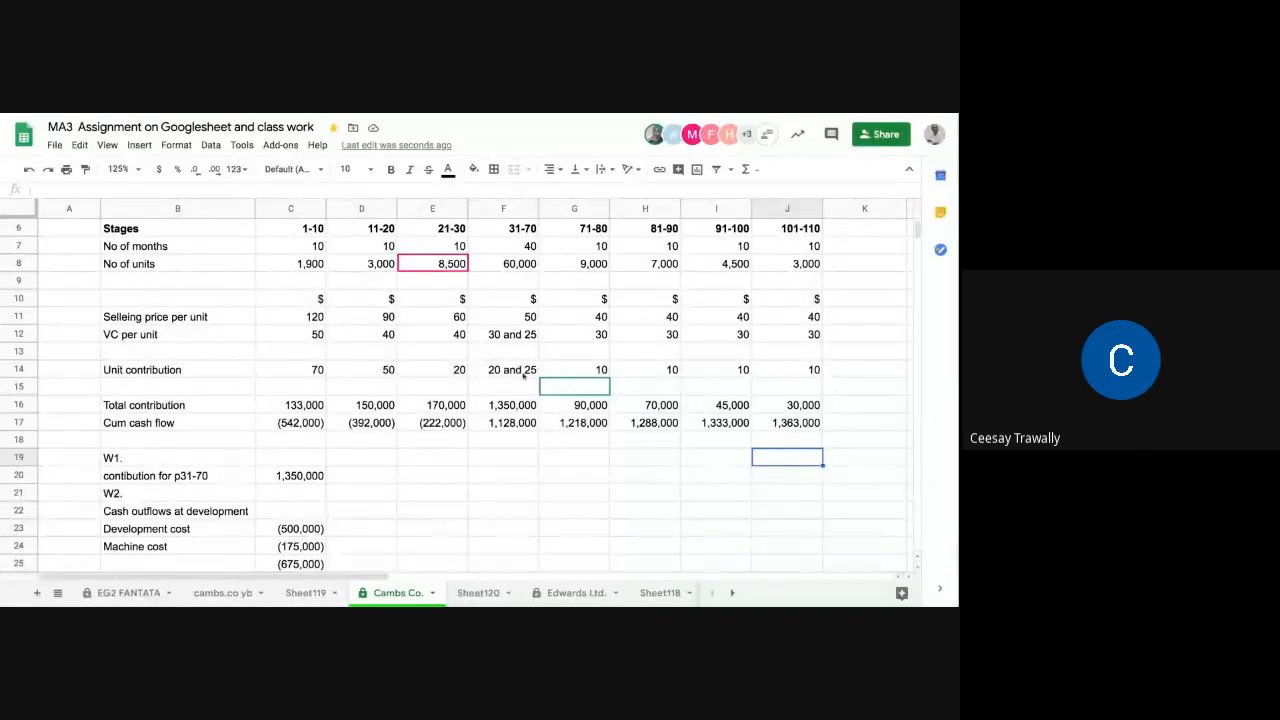
Step: Review the cash flow statement from the stage headings through the Cum cash flow row and workings W1 and W2
scroll(522, 378, up, 2)
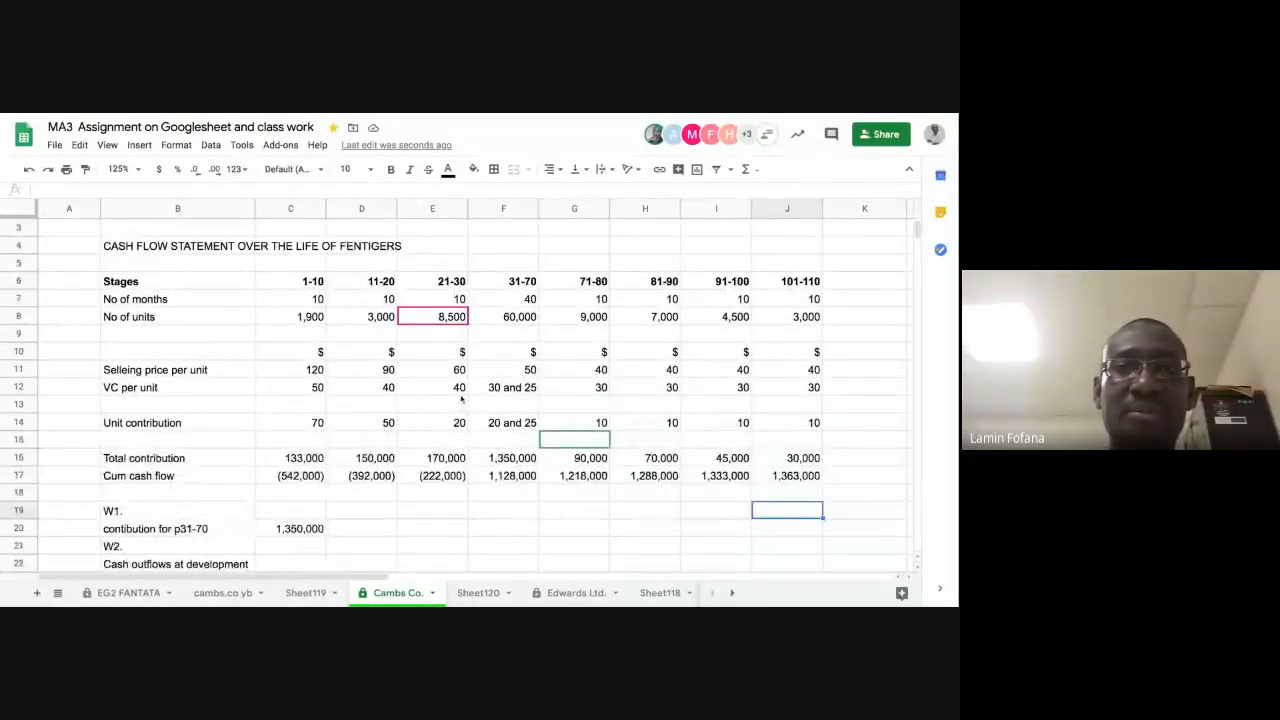
scroll(463, 410, down, 4)
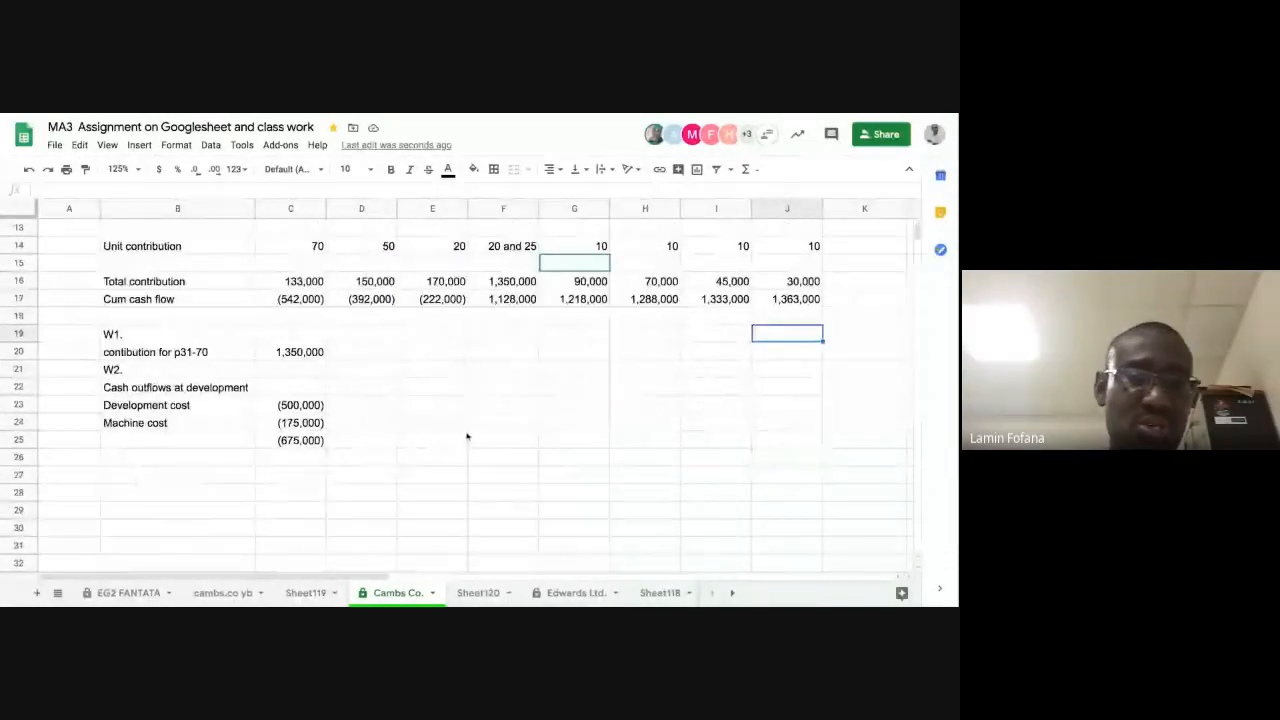
scroll(466, 436, up, 5)
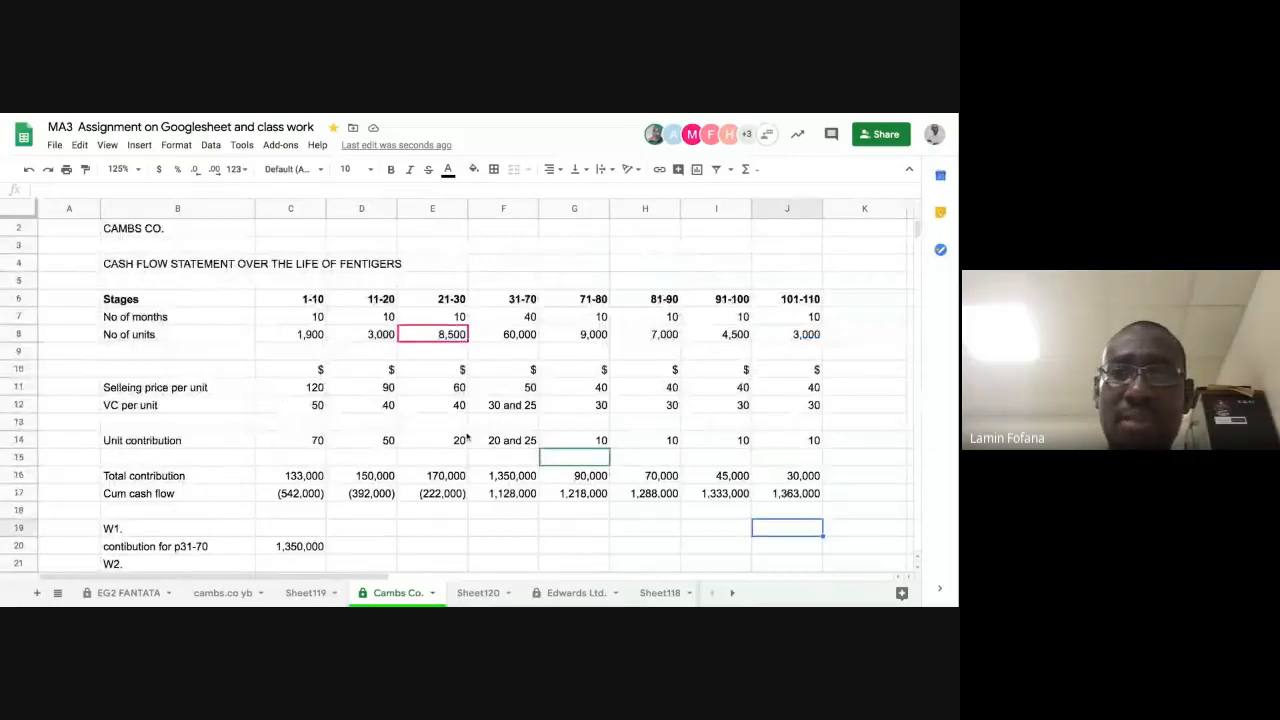
scroll(466, 436, down, 3)
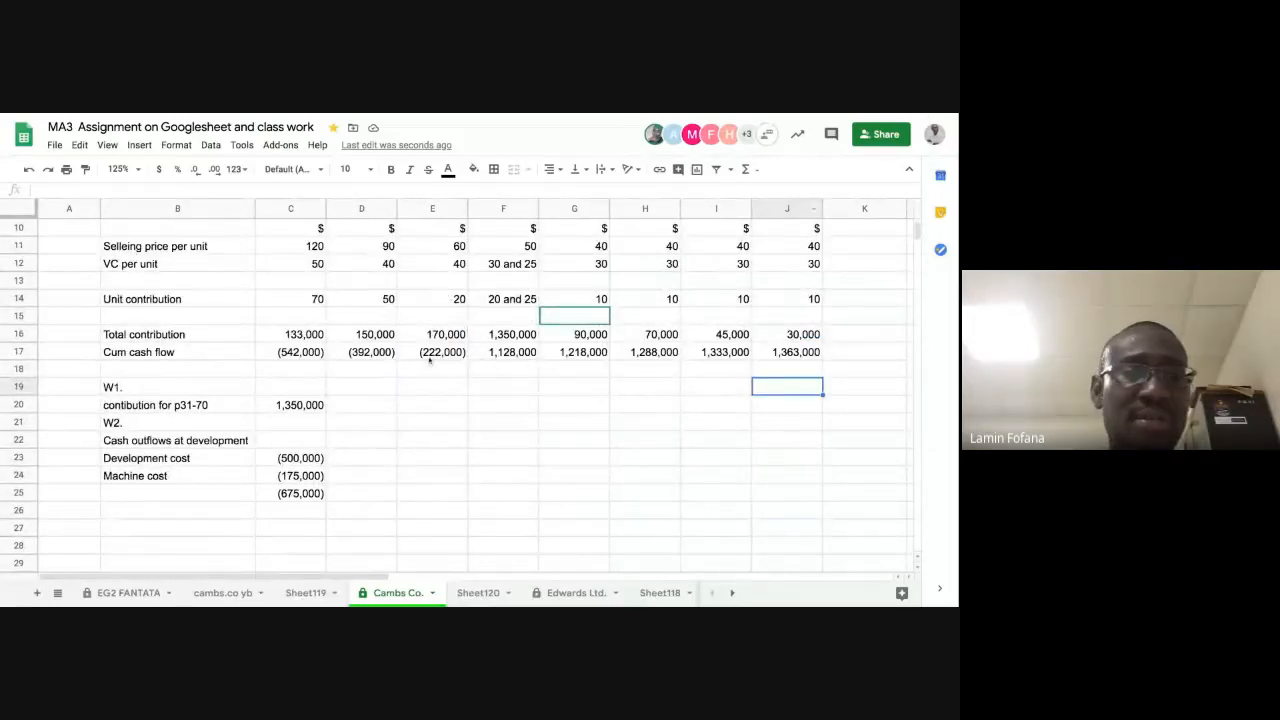
scroll(444, 435, up, 2)
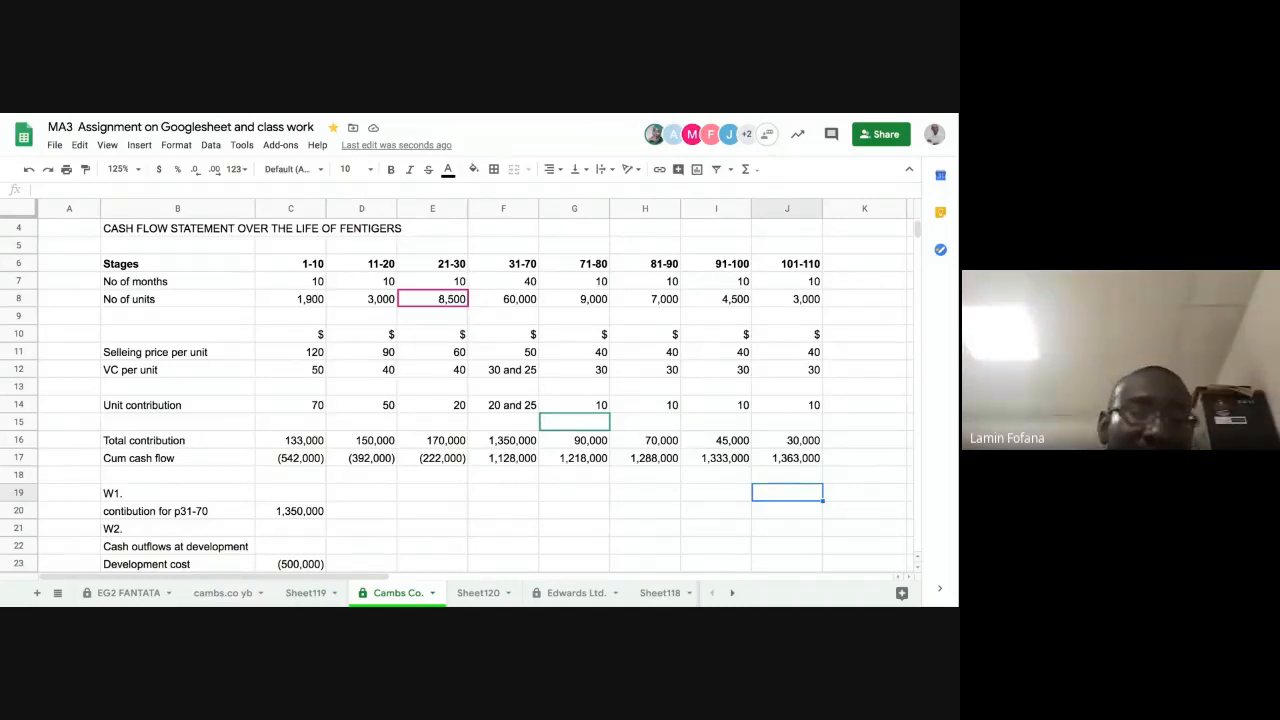
scroll(386, 448, down, 3)
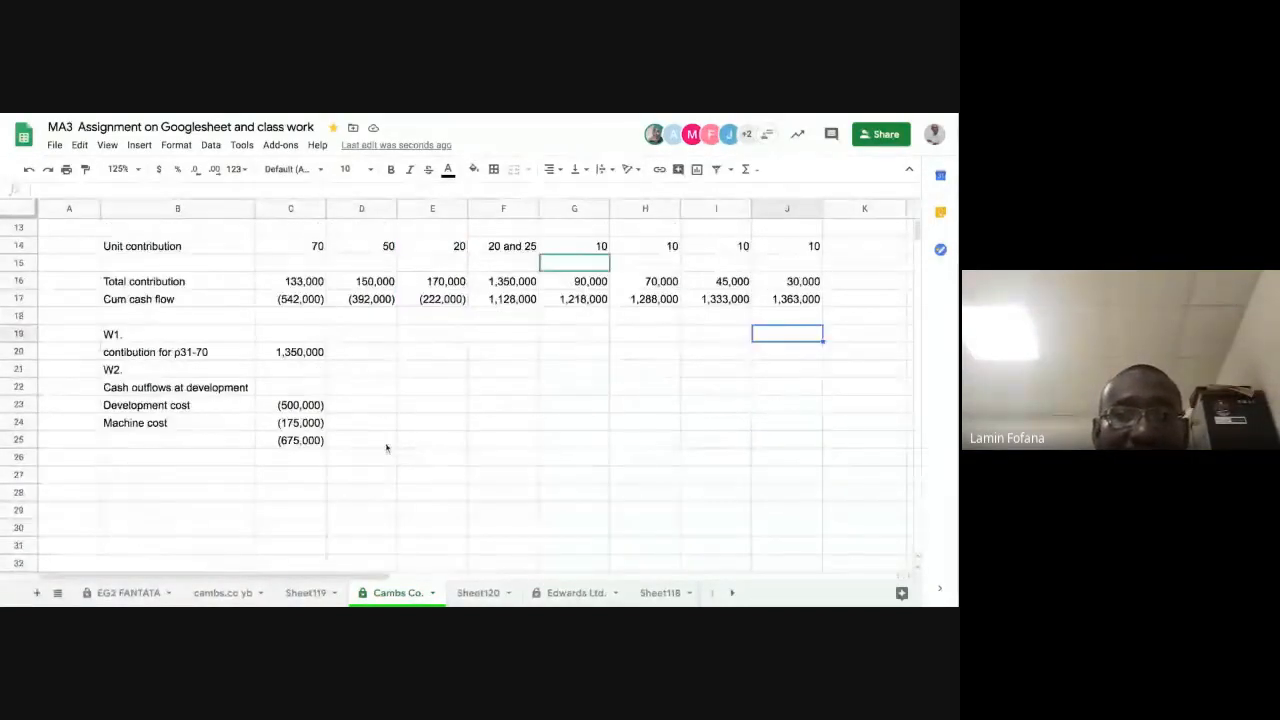
scroll(386, 448, up, 3)
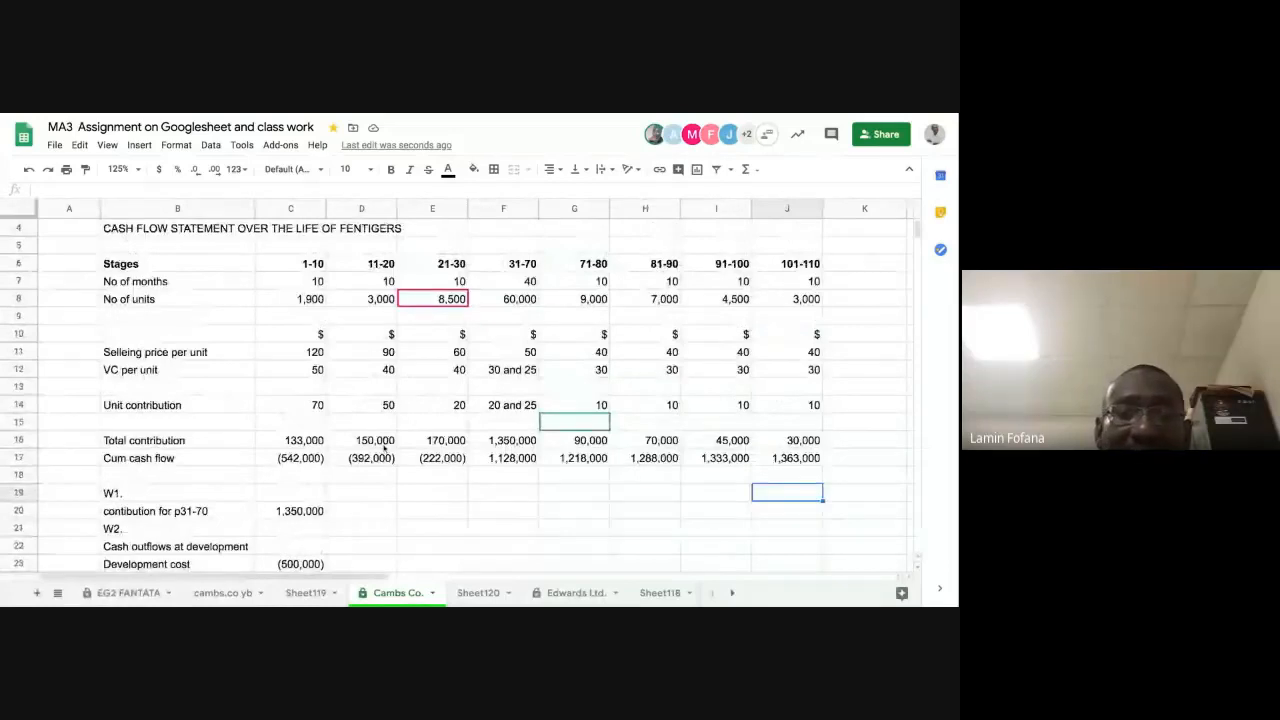